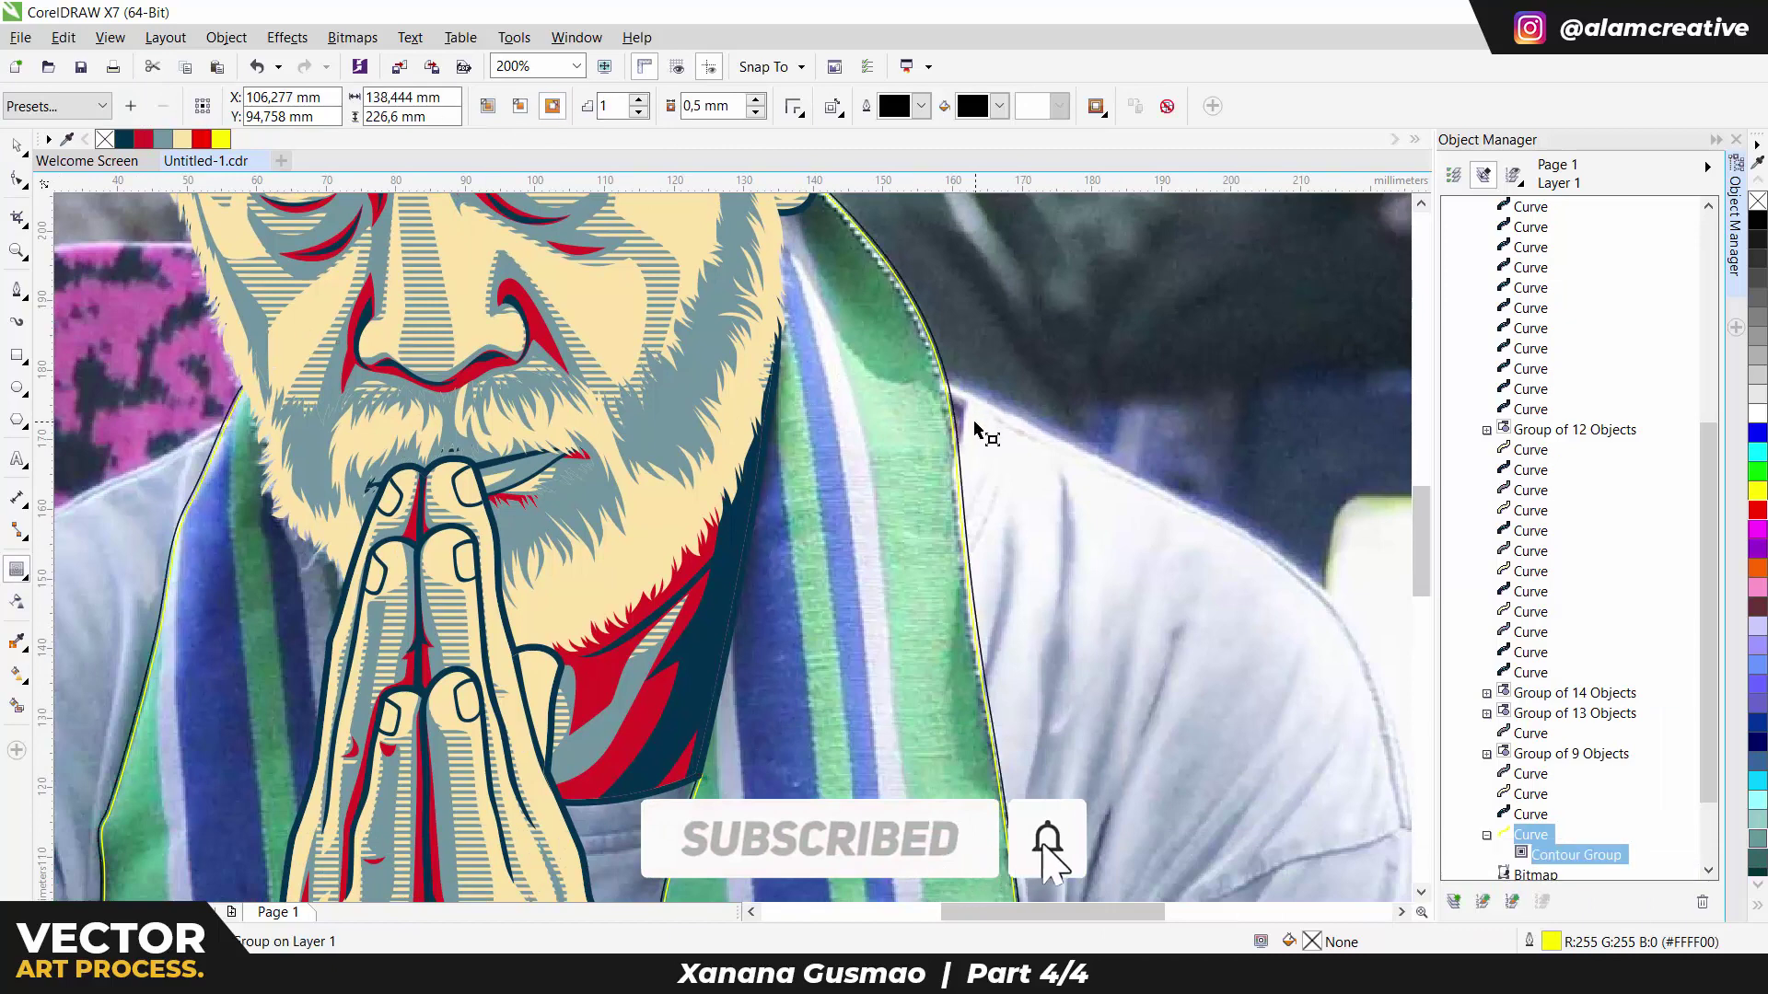
Step: Set the scarf outline's contour offset to 1,0 mm, break it apart, and give both curves a red outline
left_click(755, 99)
right_click(1756, 511)
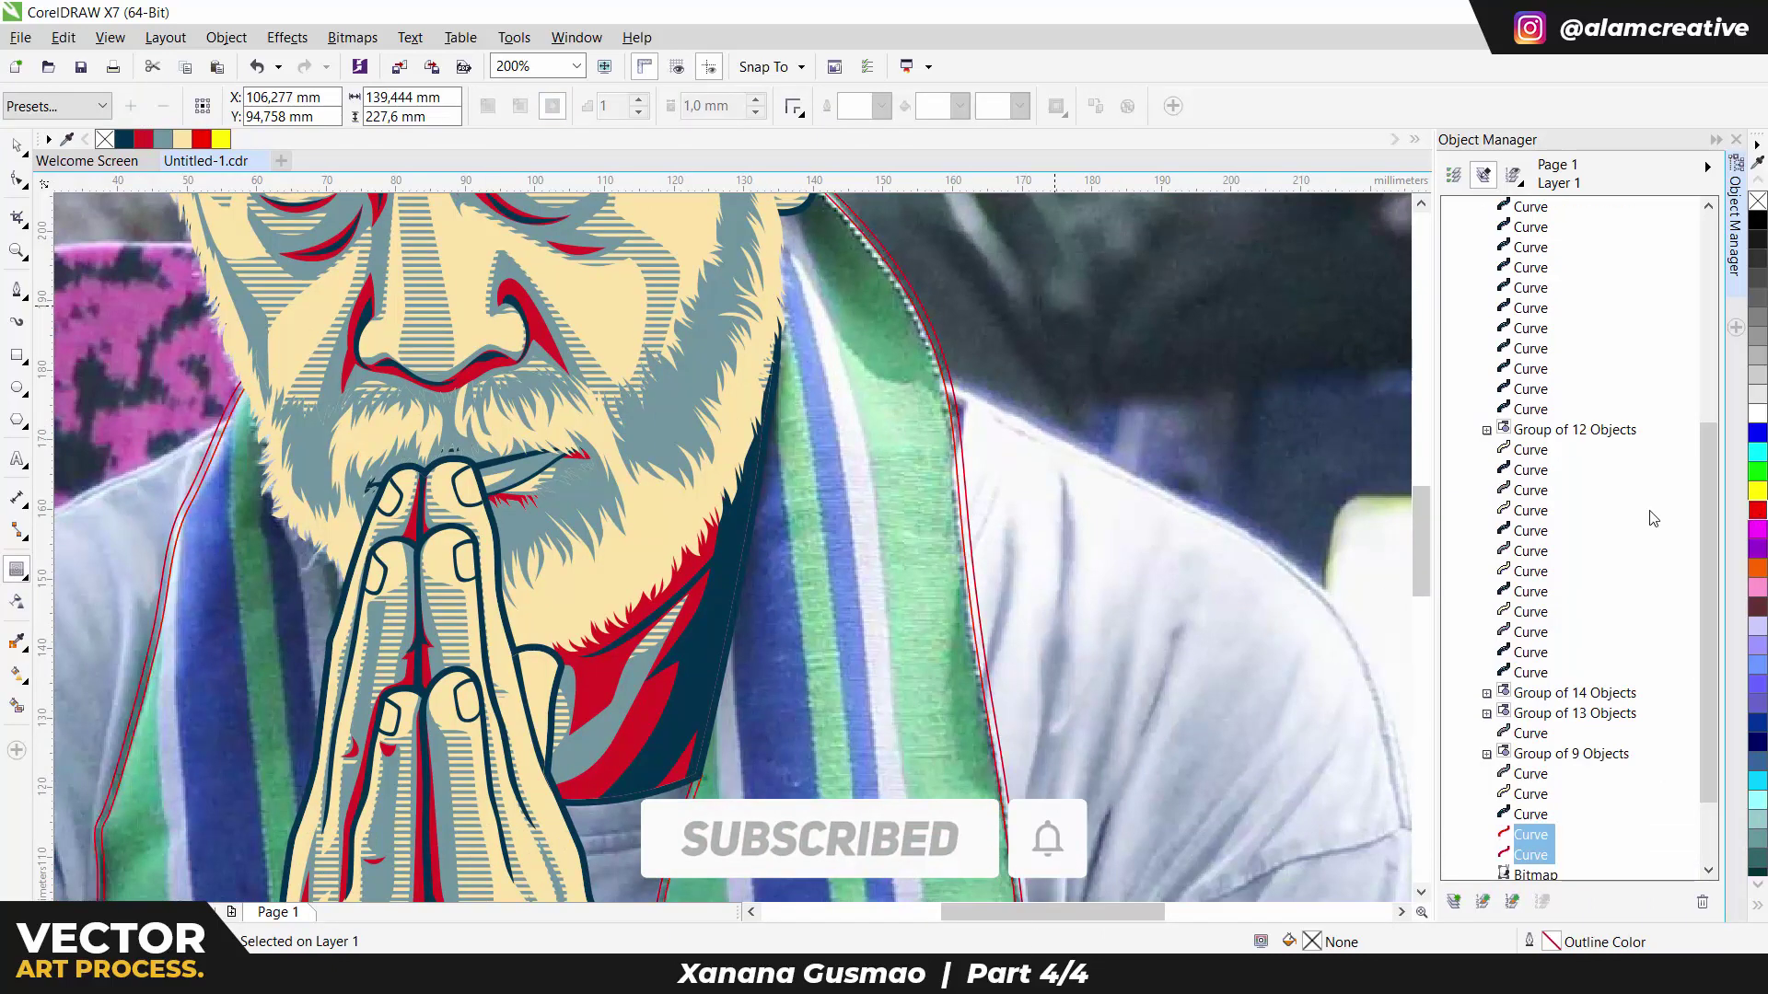
key("space")
Step: Trace a closed curve around the dark blue stripes at the bottom of the scarf's right half, between forearm and hem
scroll(1092, 553, "down", 3)
key("p")
scroll(772, 561, "down", 2)
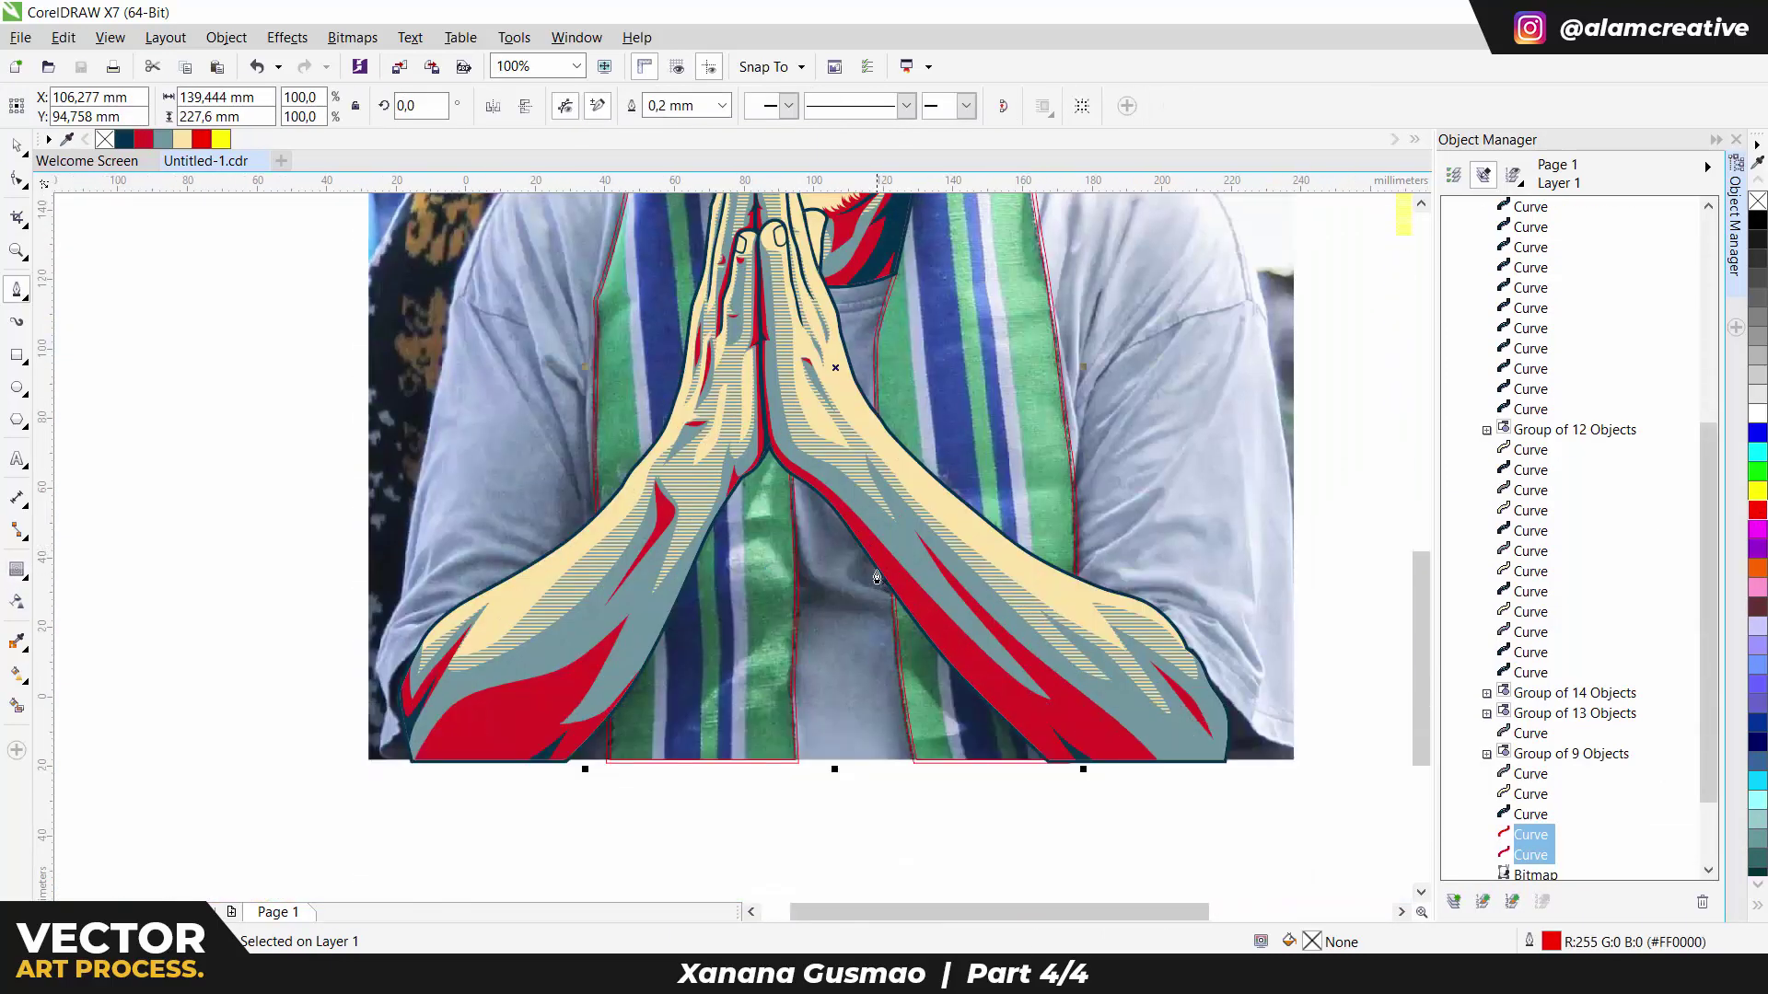
scroll(747, 603, "up", 2)
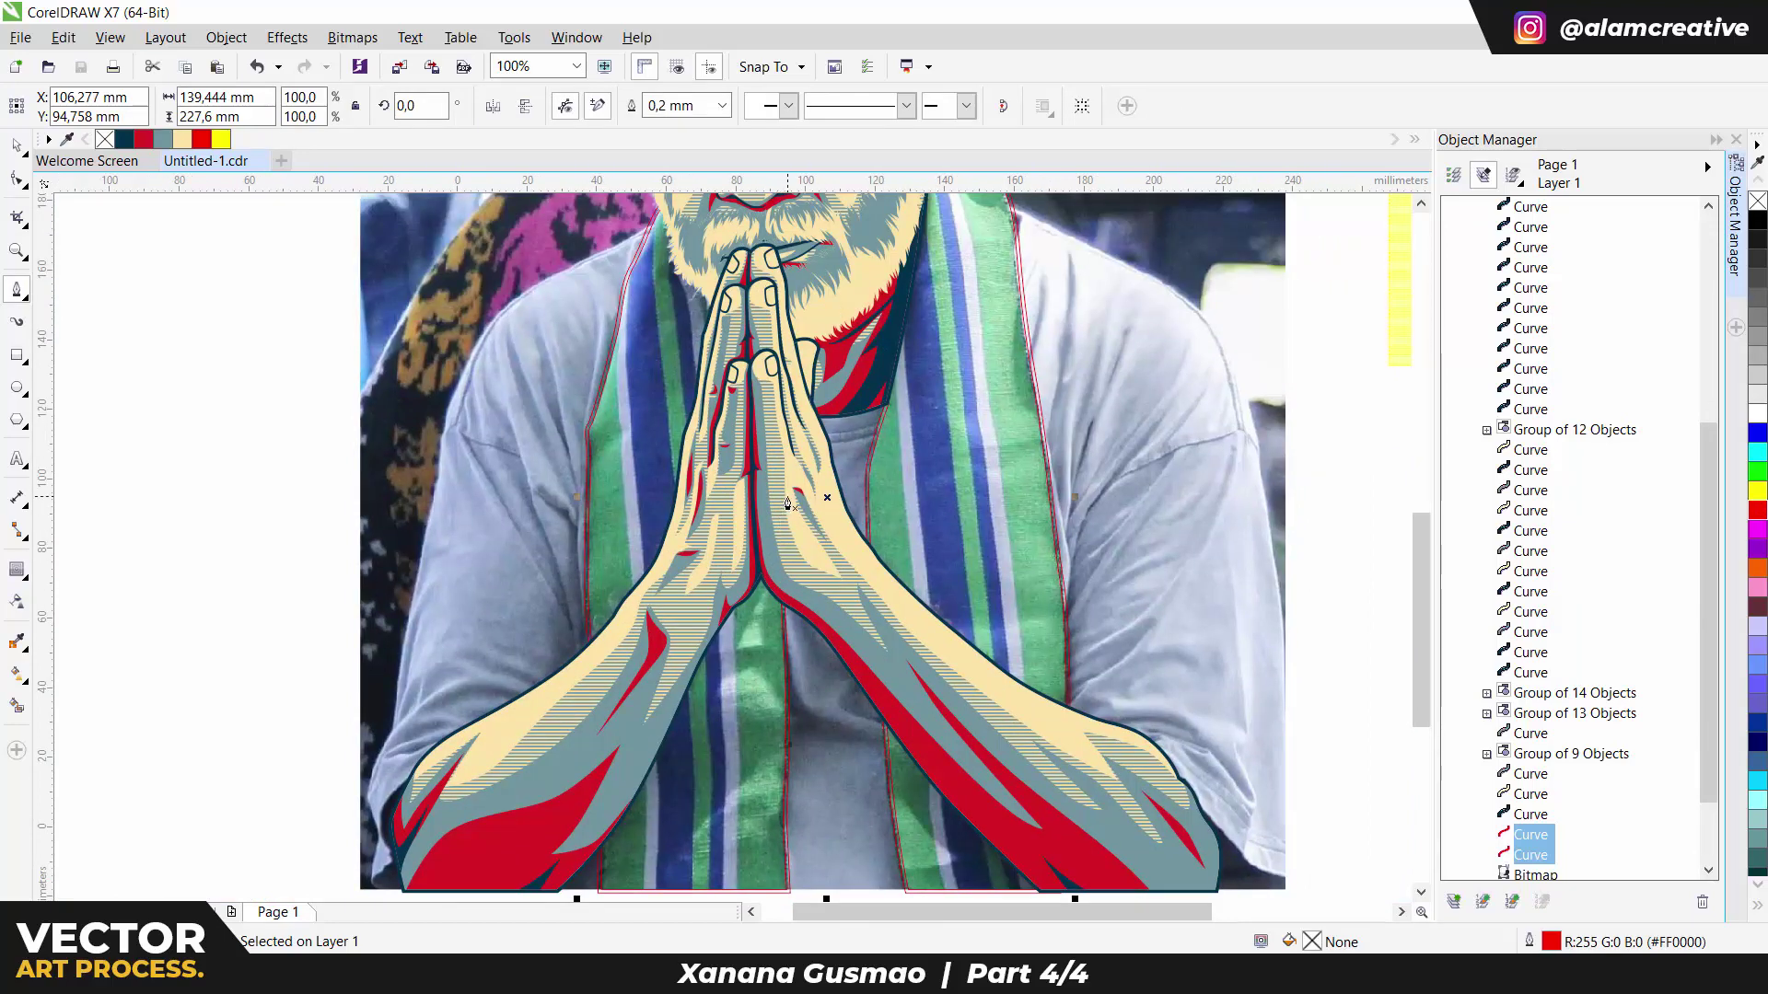
scroll(958, 813, "down", 2)
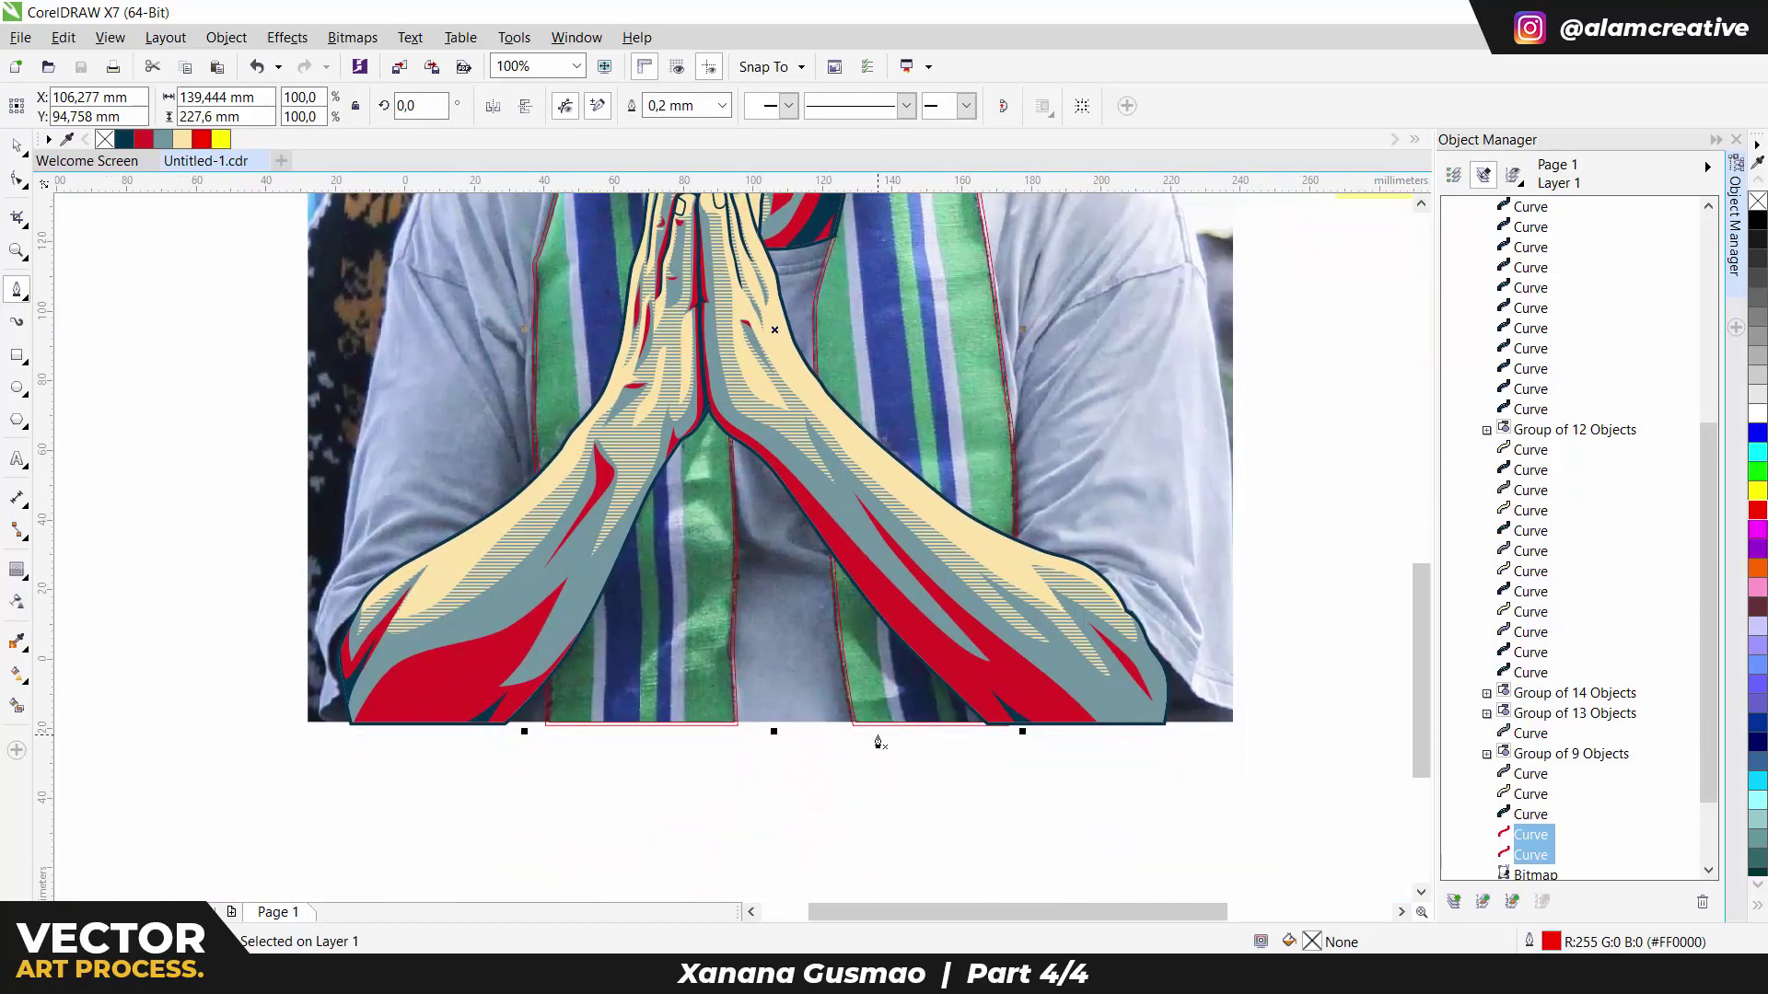
scroll(875, 734, "up", 3)
key("Escape")
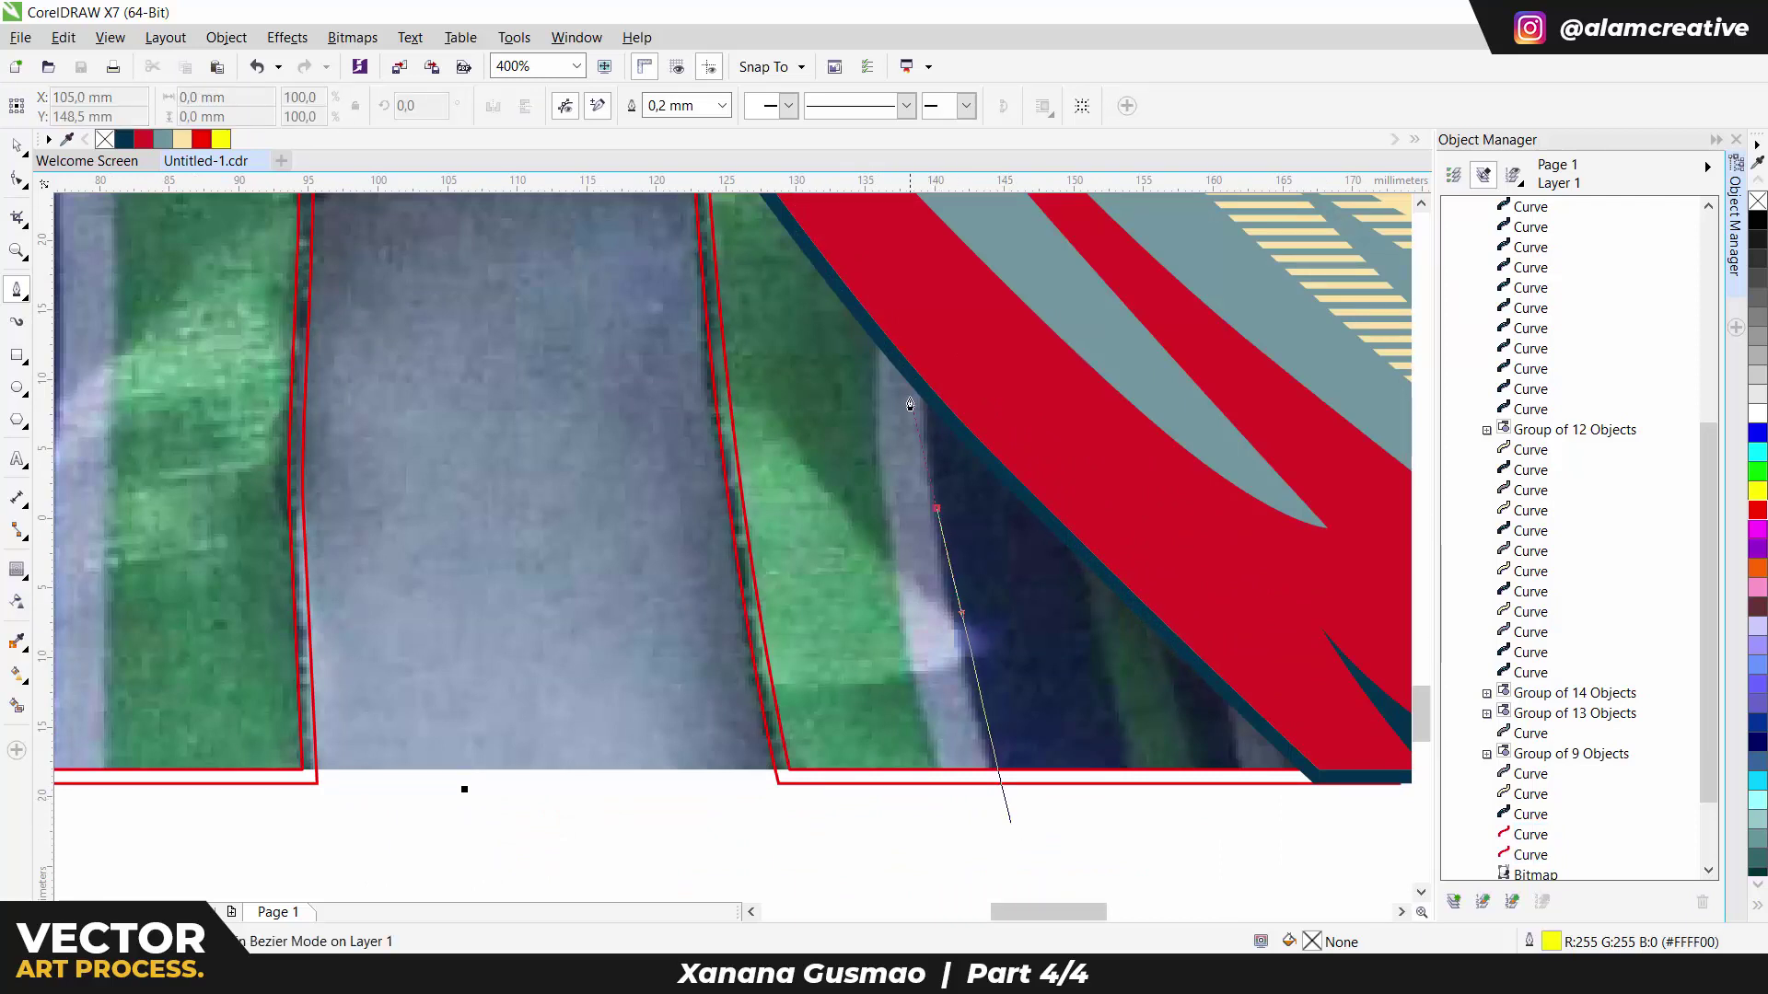
left_click(906, 285)
left_click(1050, 467)
left_click_drag(1151, 833, 1170, 871)
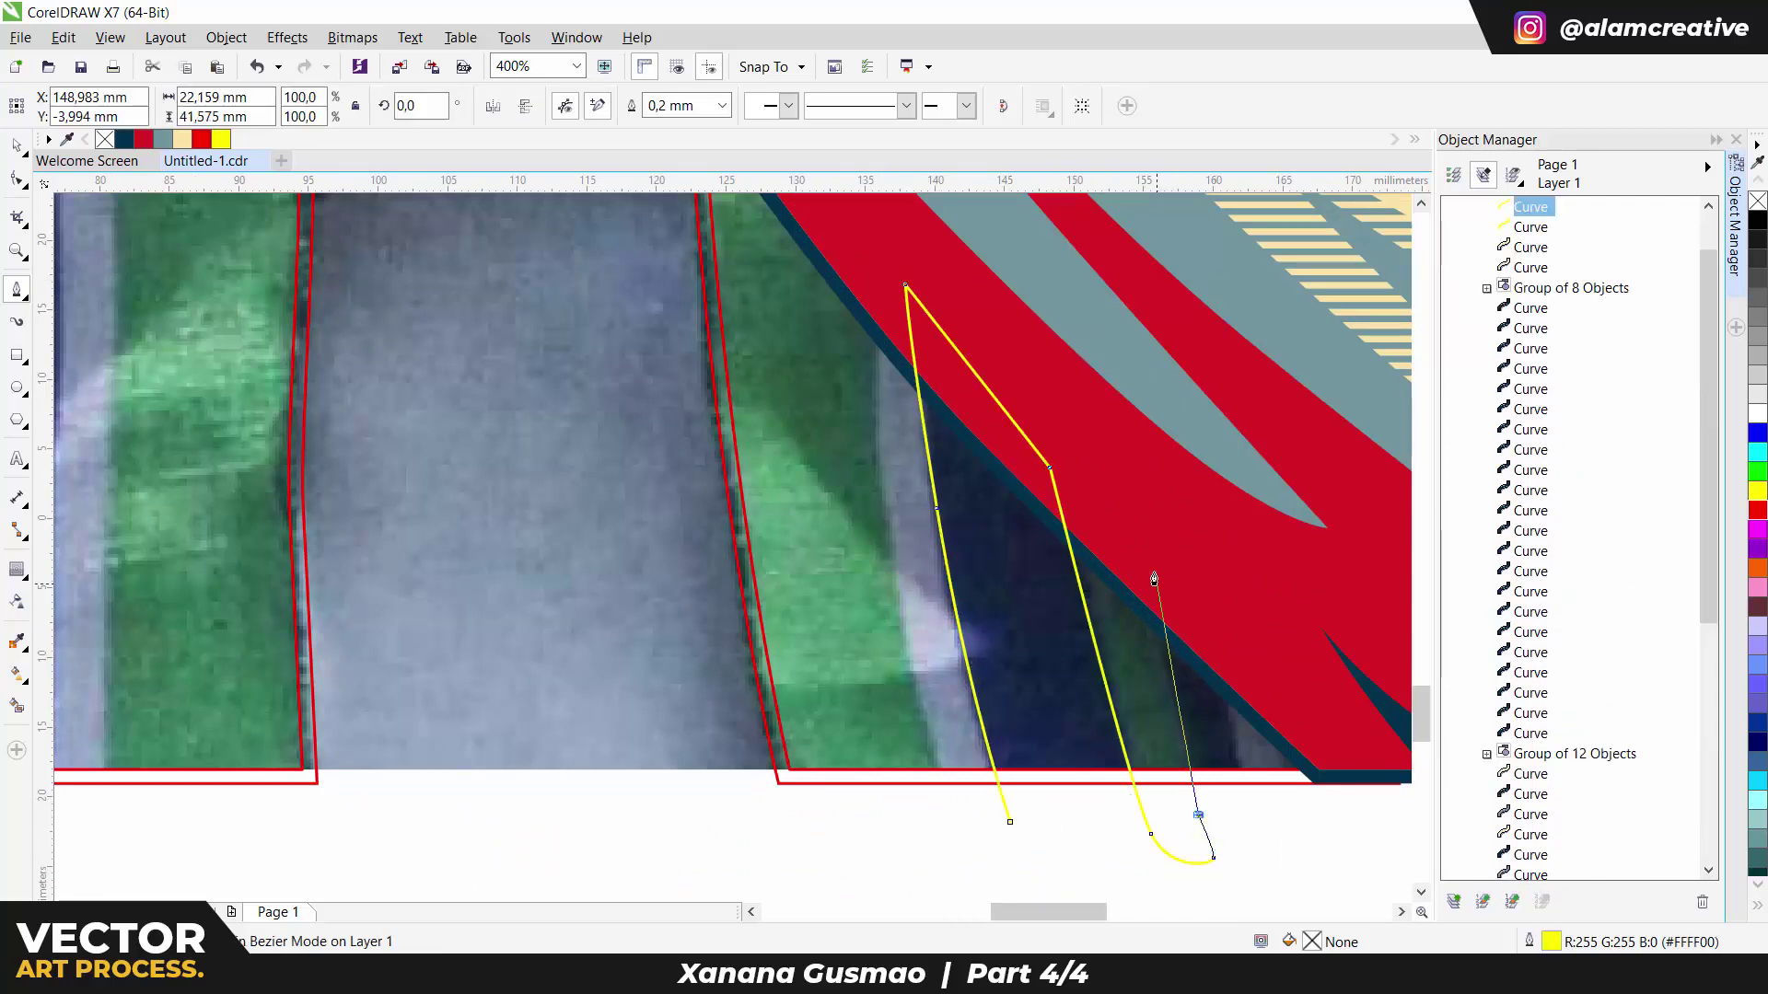
left_click(1145, 544)
left_click(1215, 584)
left_click(1229, 778)
left_click(1009, 821)
Step: Trace the wide blue stripe on the scarf's right half, from the forearm up to the jaw and back down to the forearm
scroll(978, 739, "down", 2)
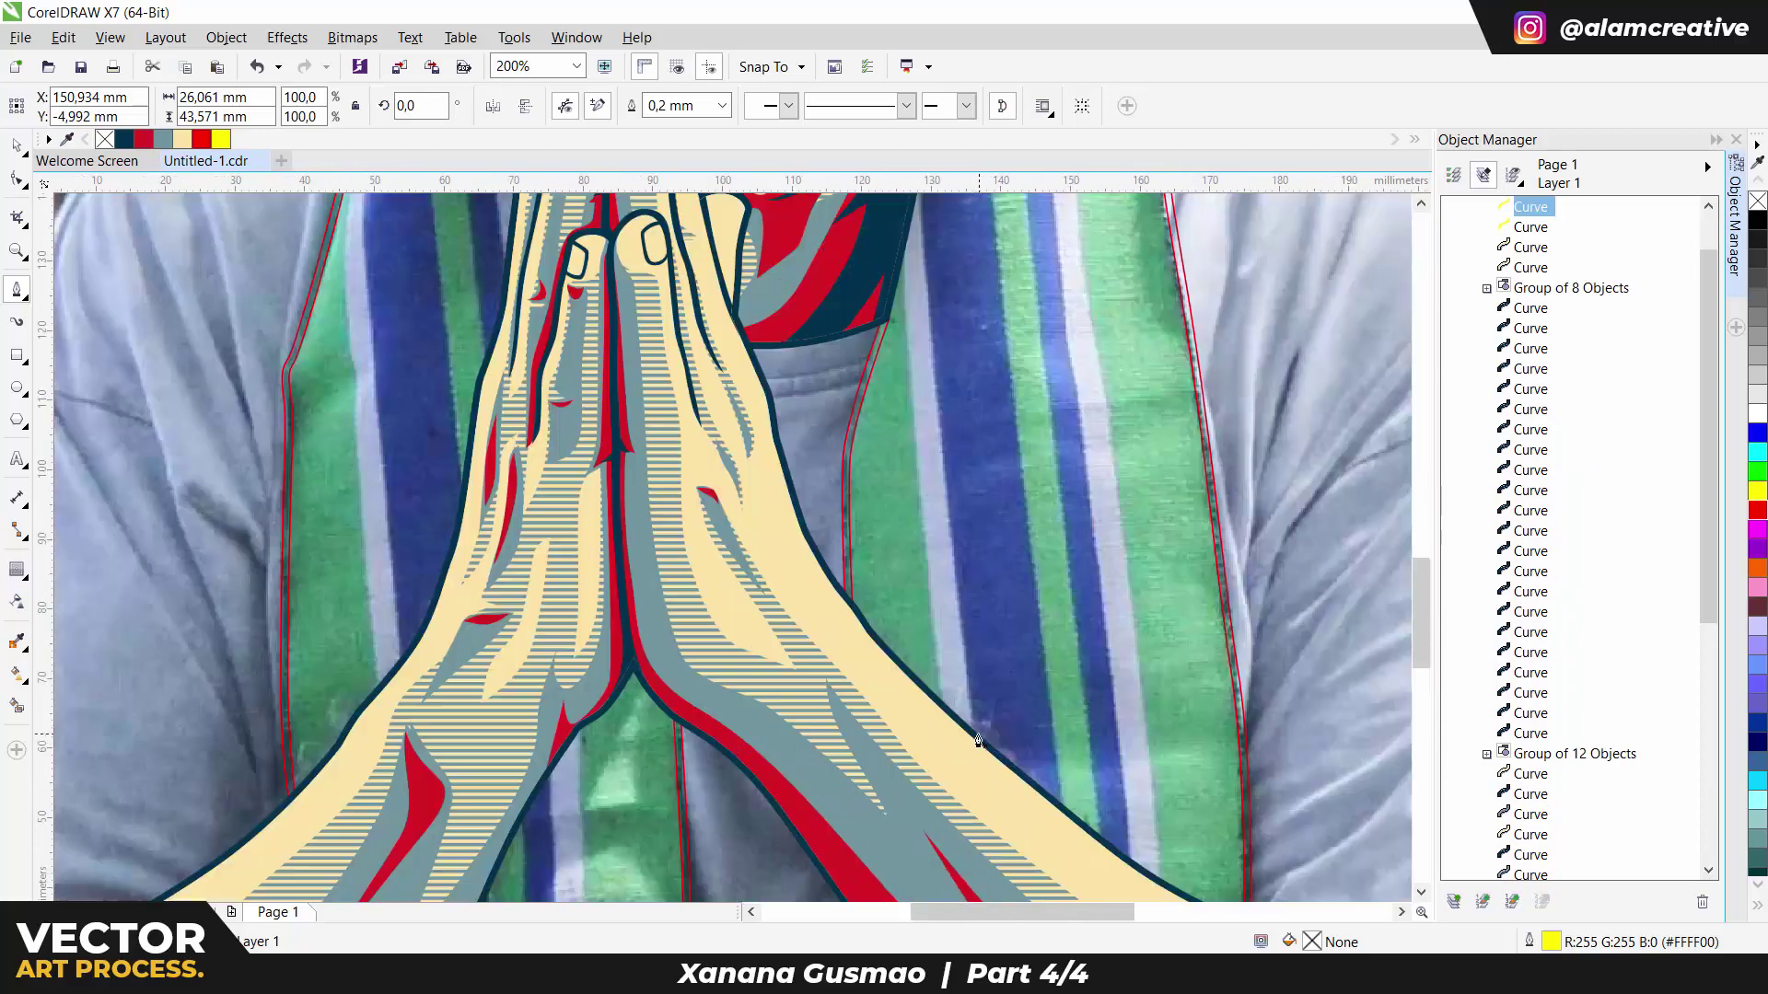
left_click(978, 739)
scroll(965, 682, "up", 1)
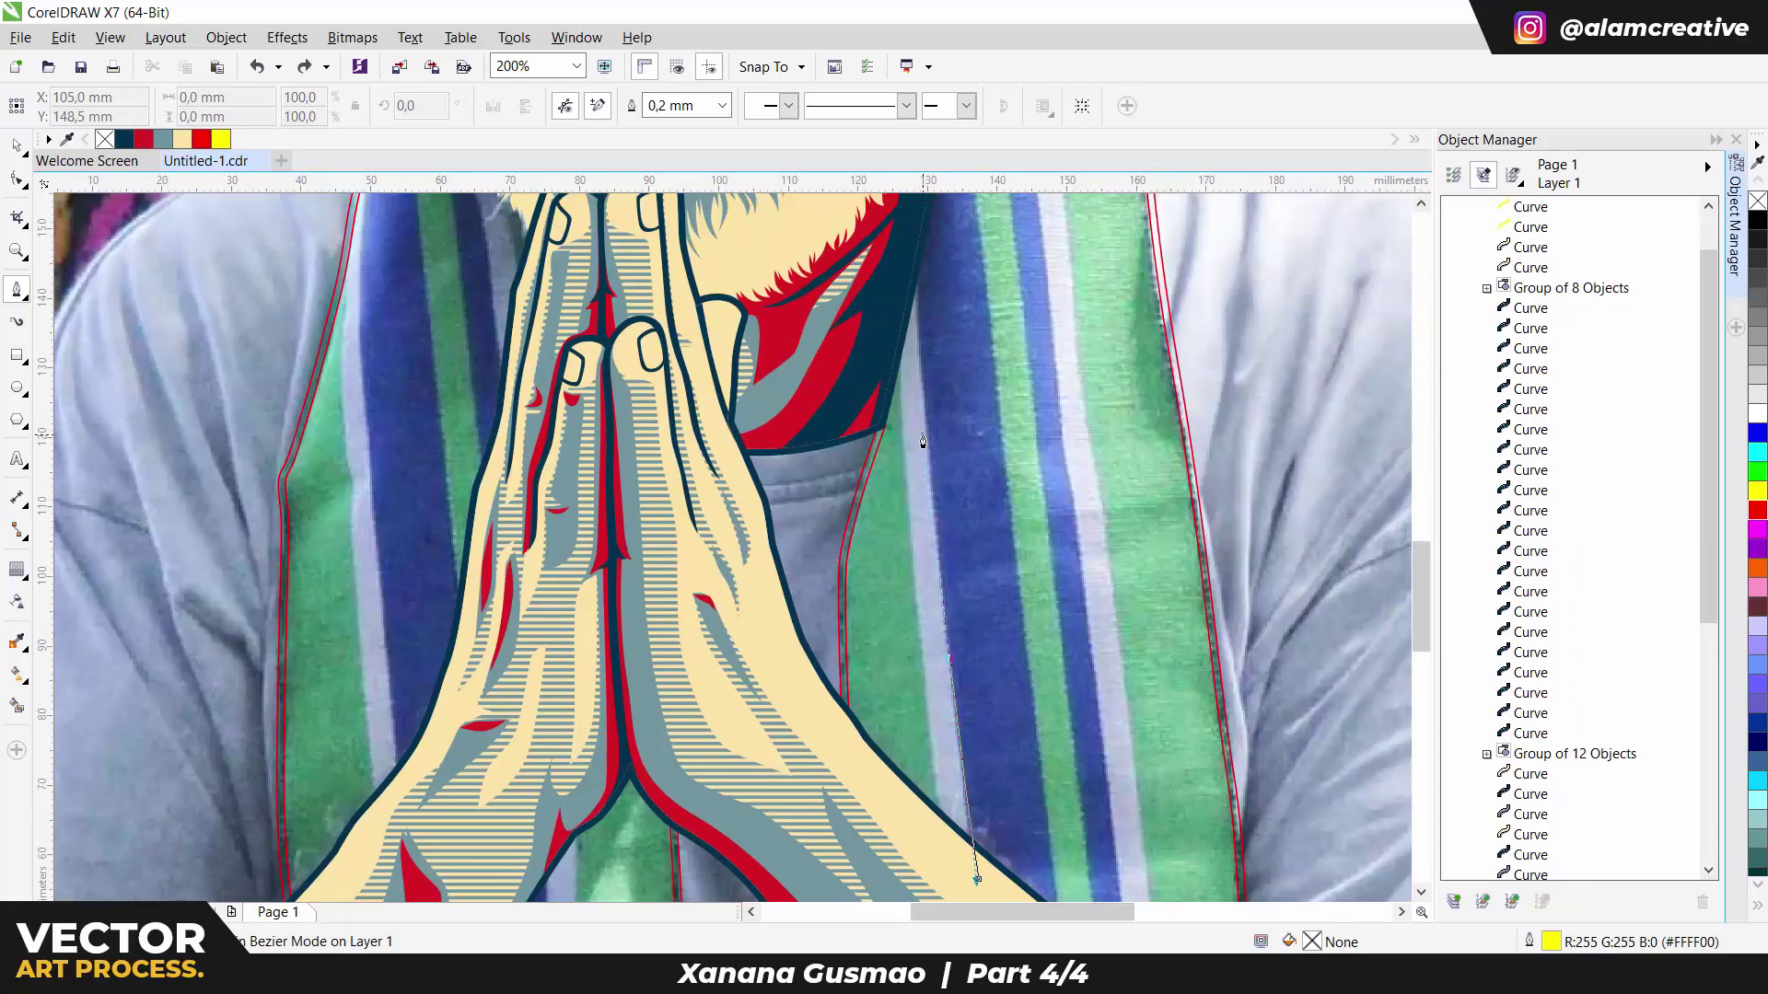
scroll(923, 440, "up", 1)
scroll(931, 414, "up", 2)
left_click(848, 691)
scroll(848, 691, "down", 1)
left_click(876, 466)
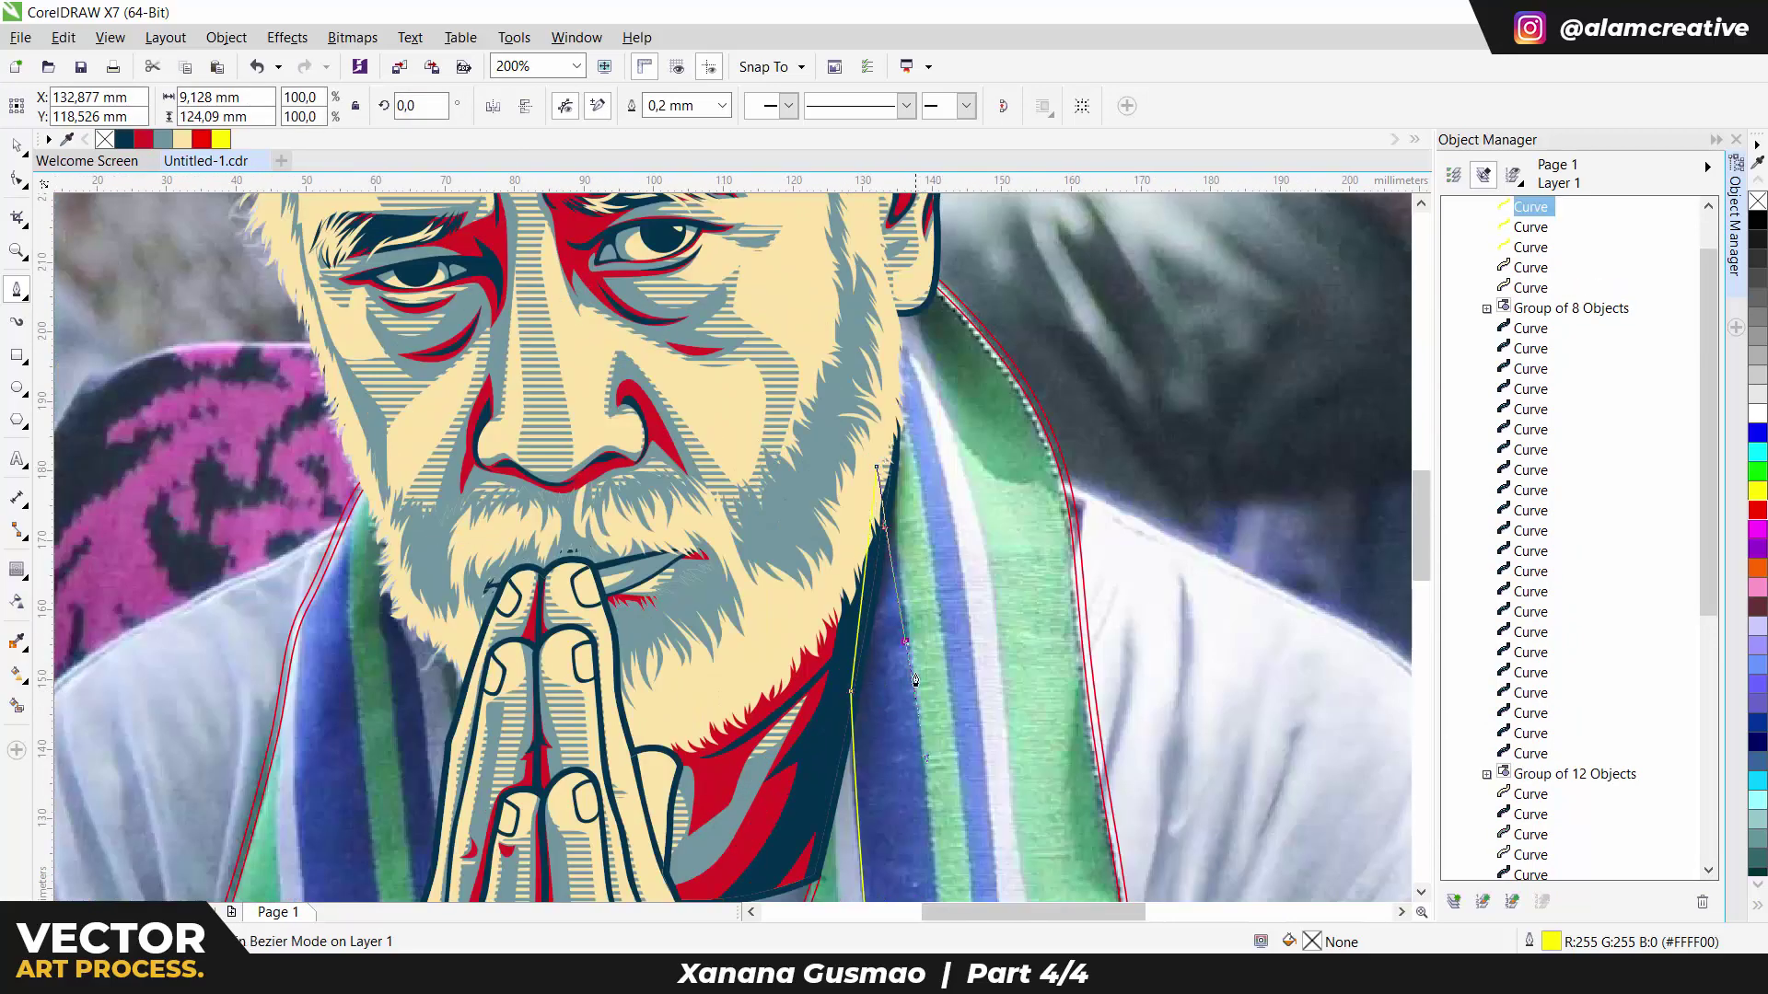
scroll(921, 608, "down", 3)
scroll(952, 778, "down", 6)
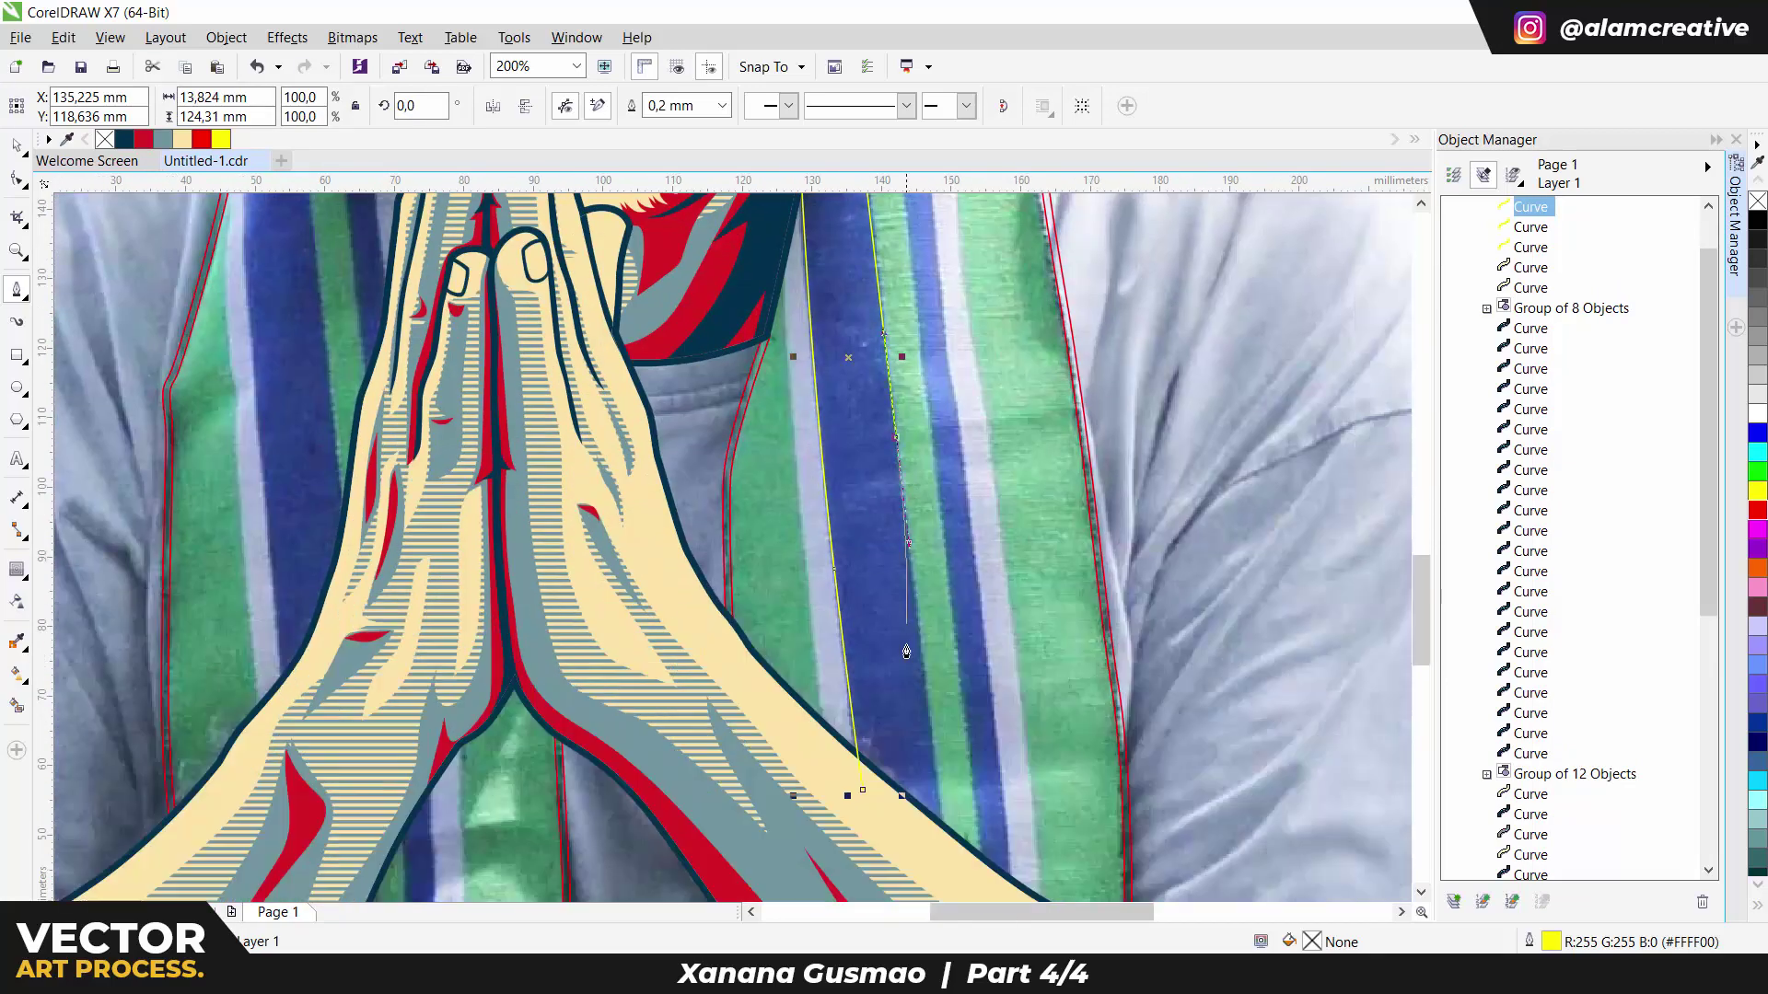
scroll(942, 596, "up", 5)
scroll(875, 644, "up", 1)
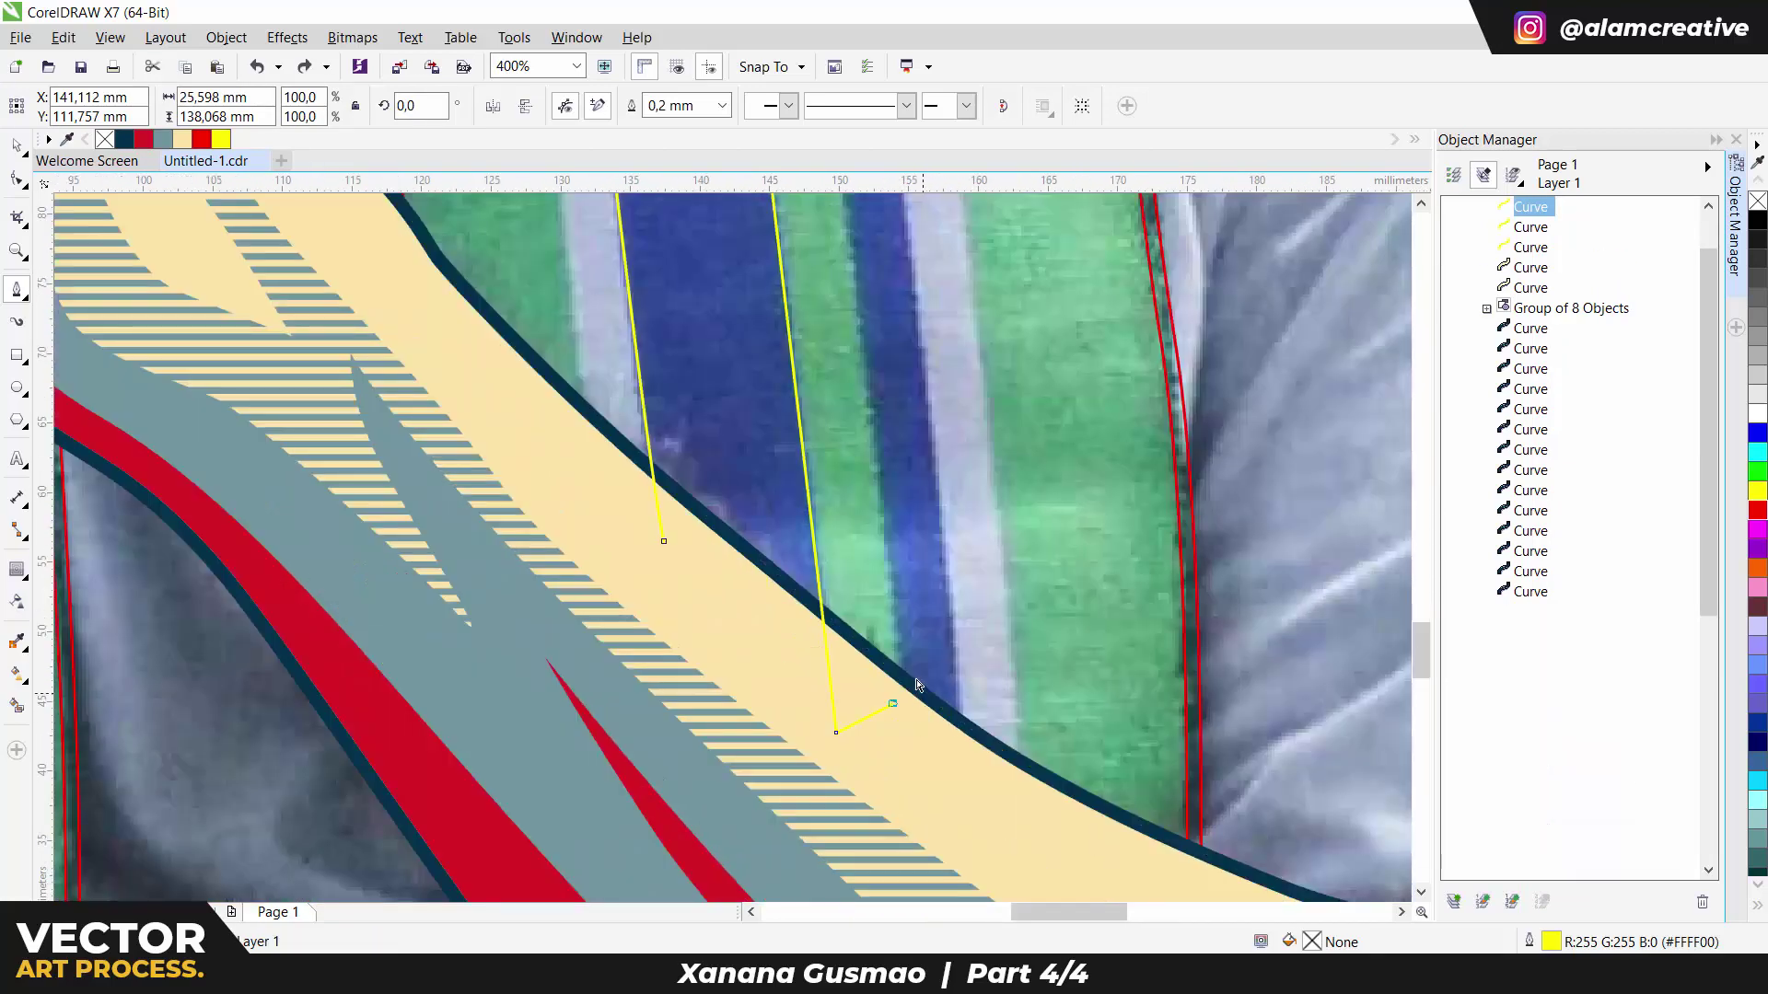
Step: Continue the curve up and down both edges of the adjacent narrow blue stripe and close it behind the forearm
scroll(859, 634, "up", 1)
scroll(819, 333, "up", 6)
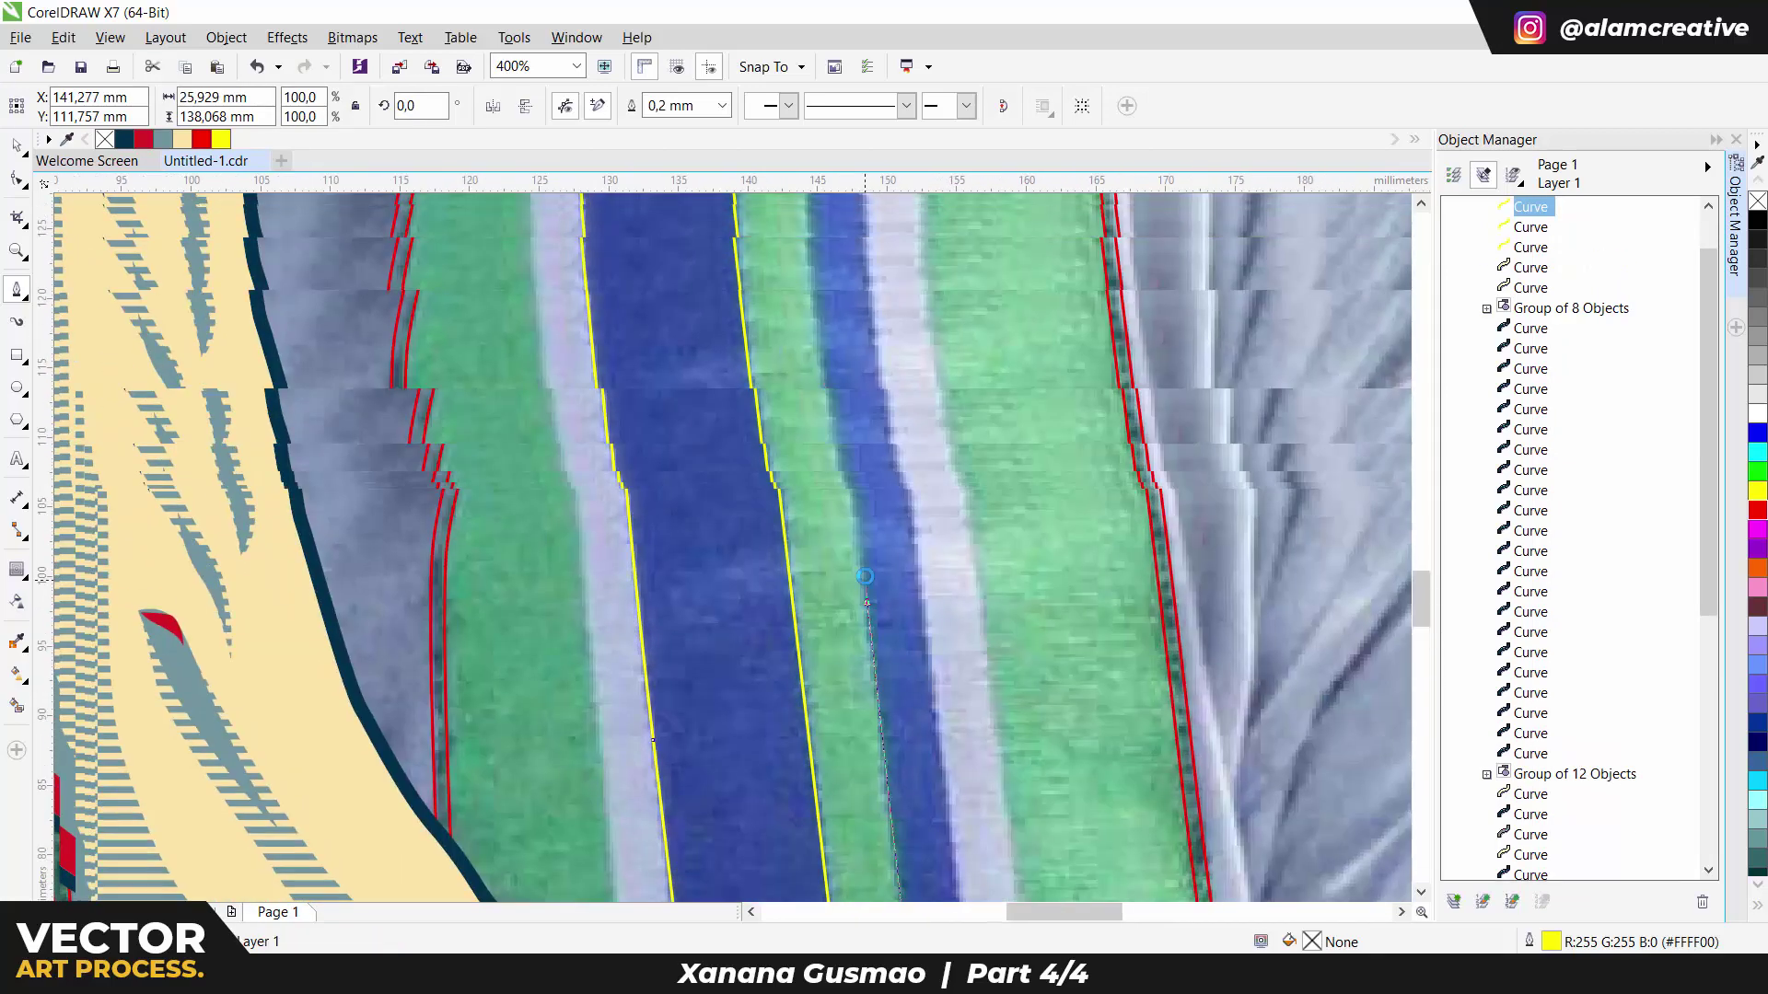
scroll(890, 596, "up", 1)
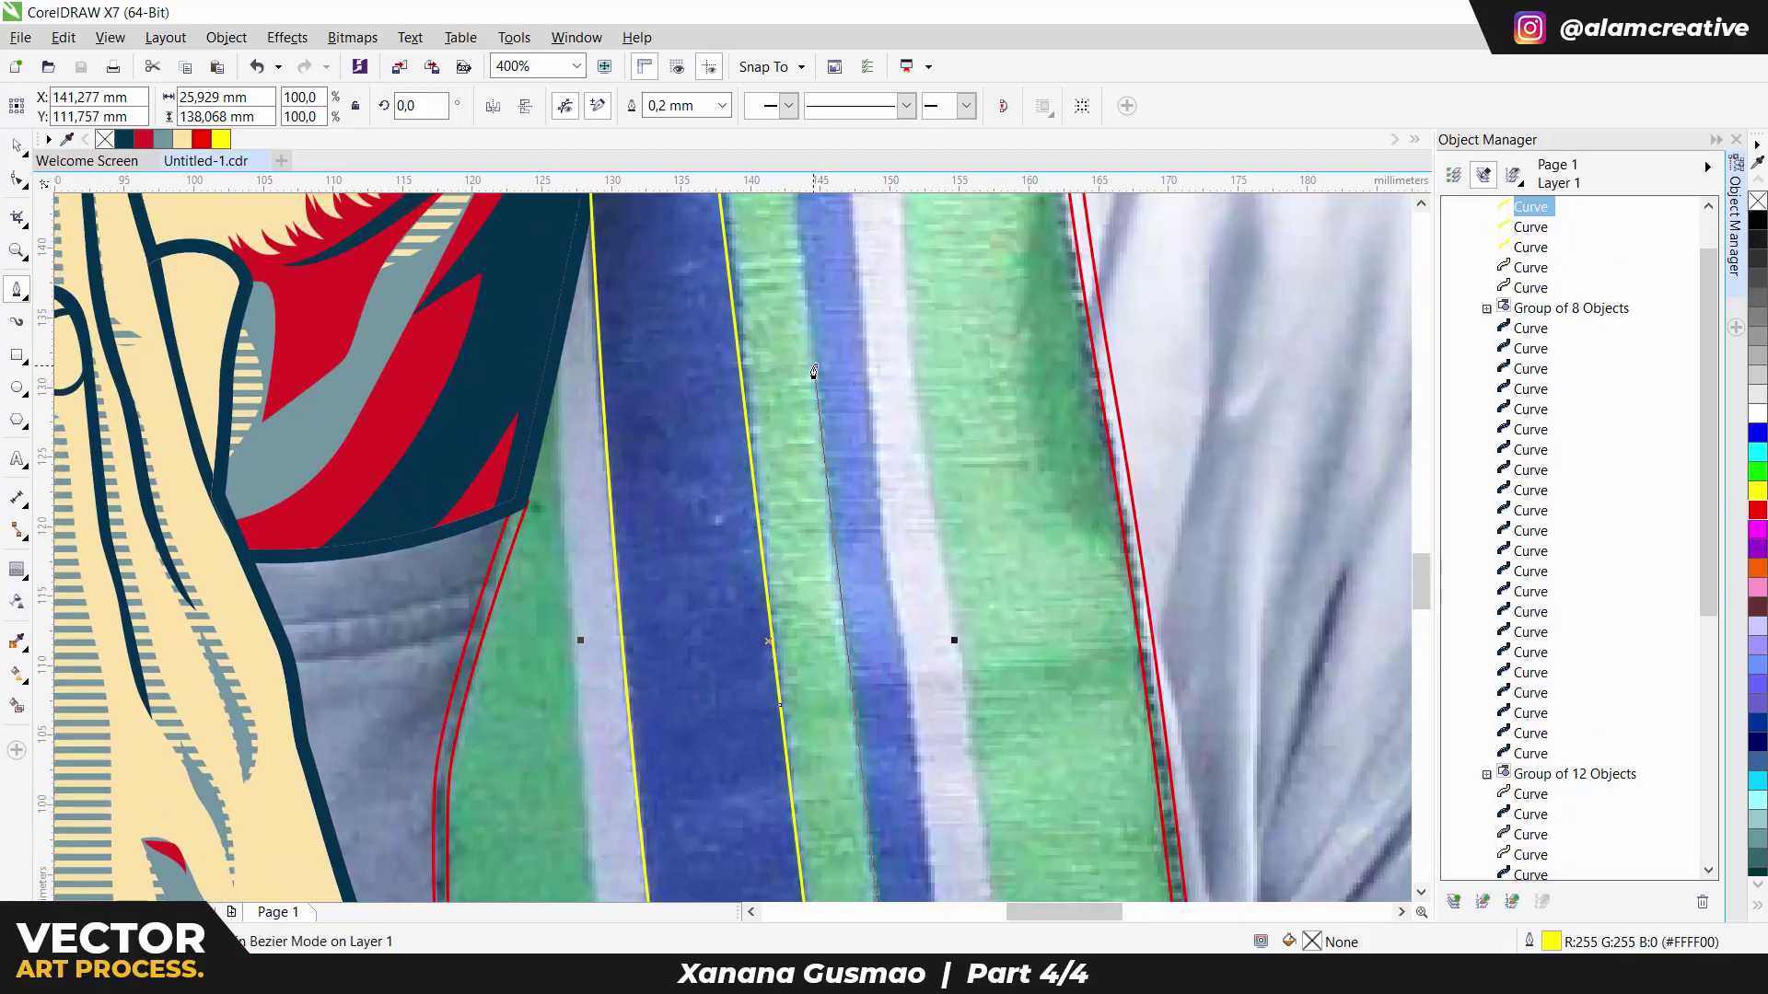
scroll(813, 372, "up", 10)
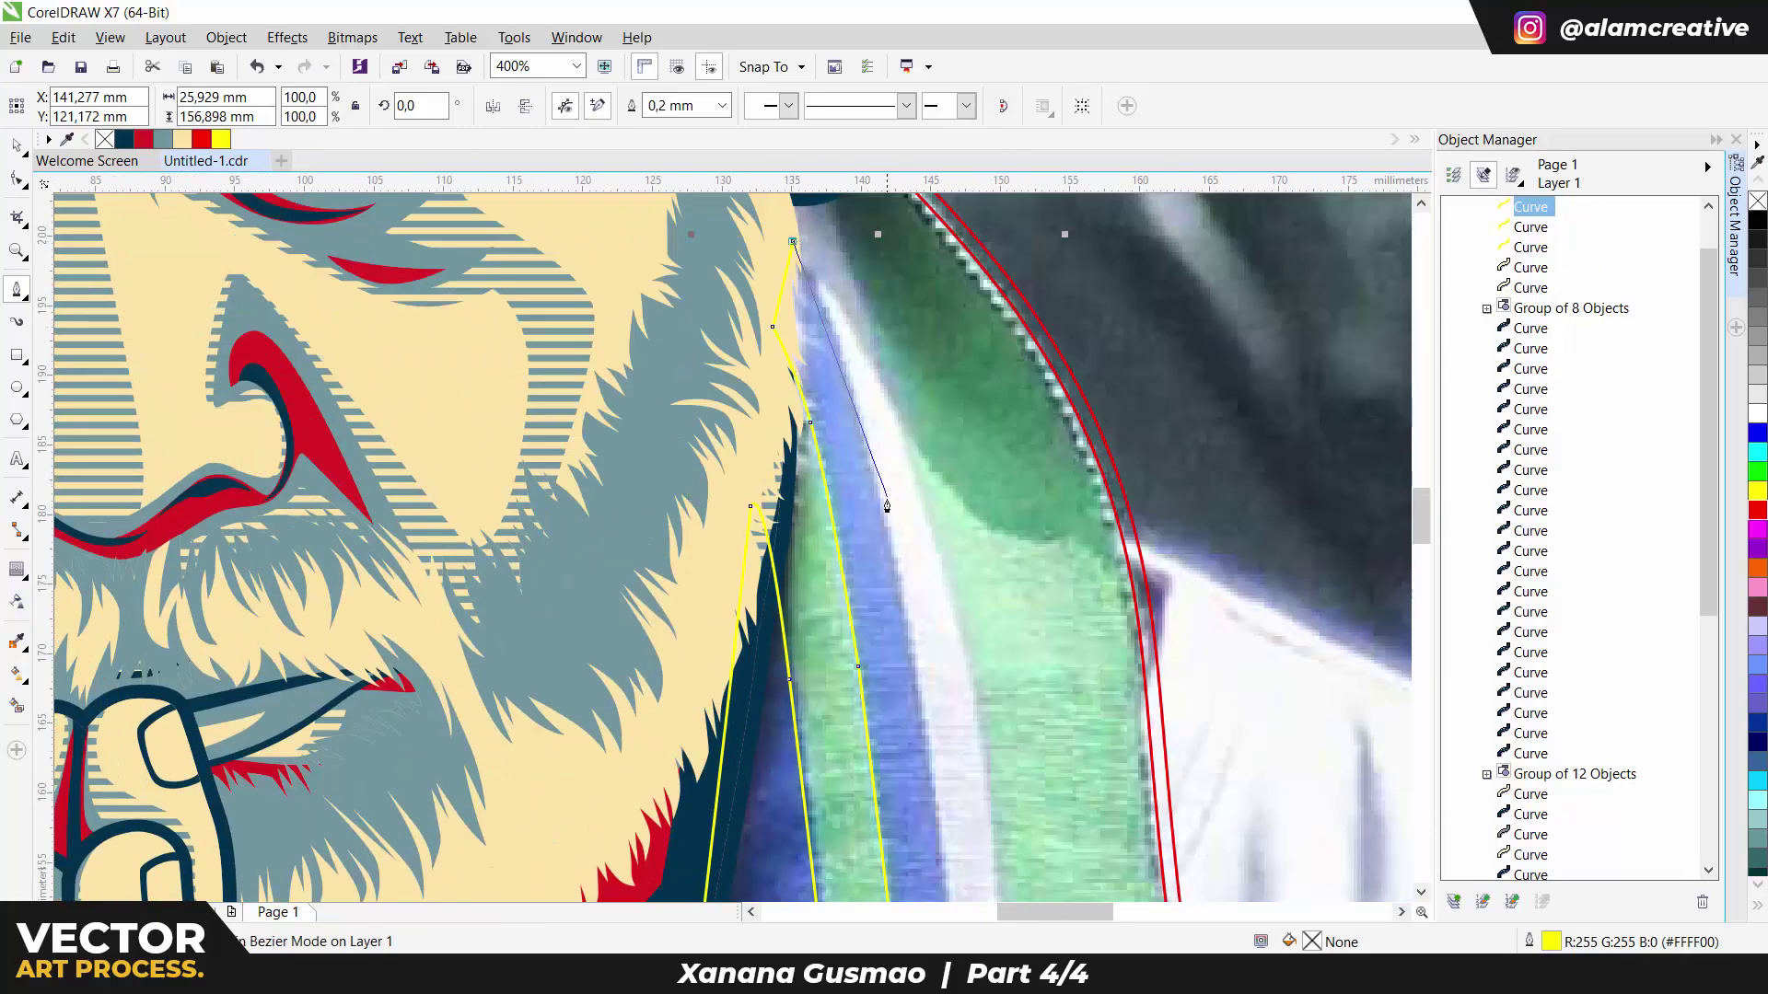
scroll(944, 792, "down", 7)
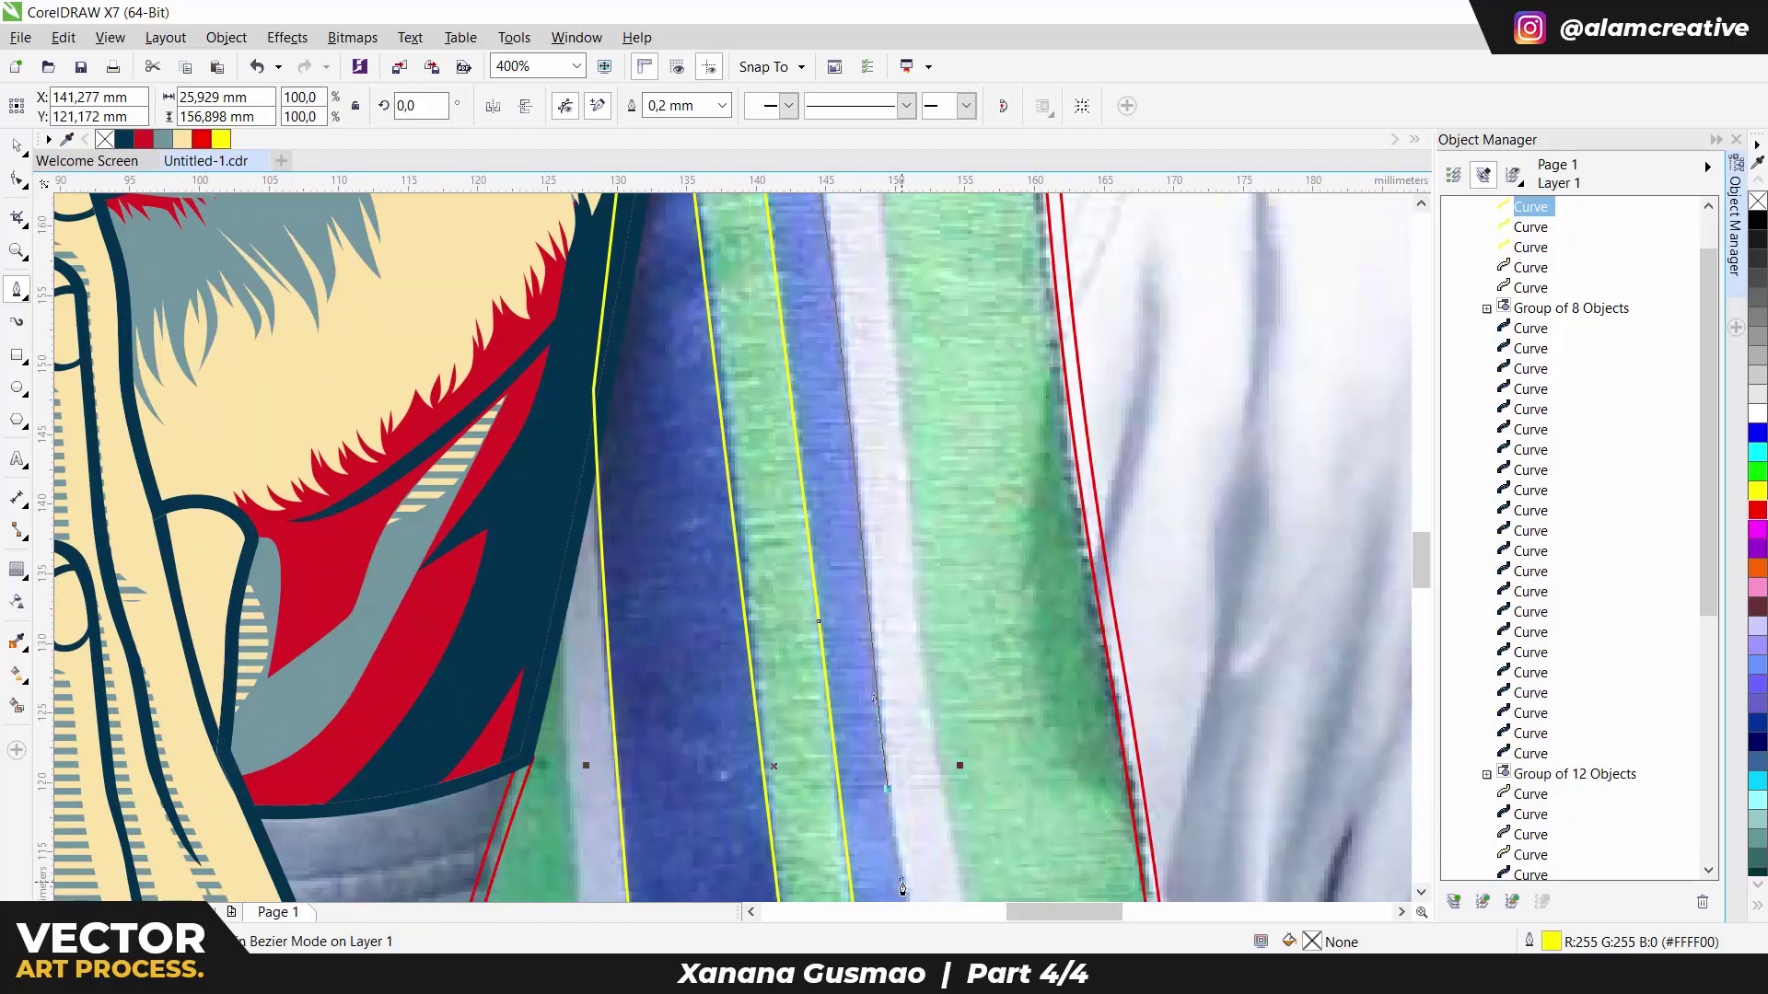
scroll(903, 889, "down", 8)
scroll(888, 860, "down", 8)
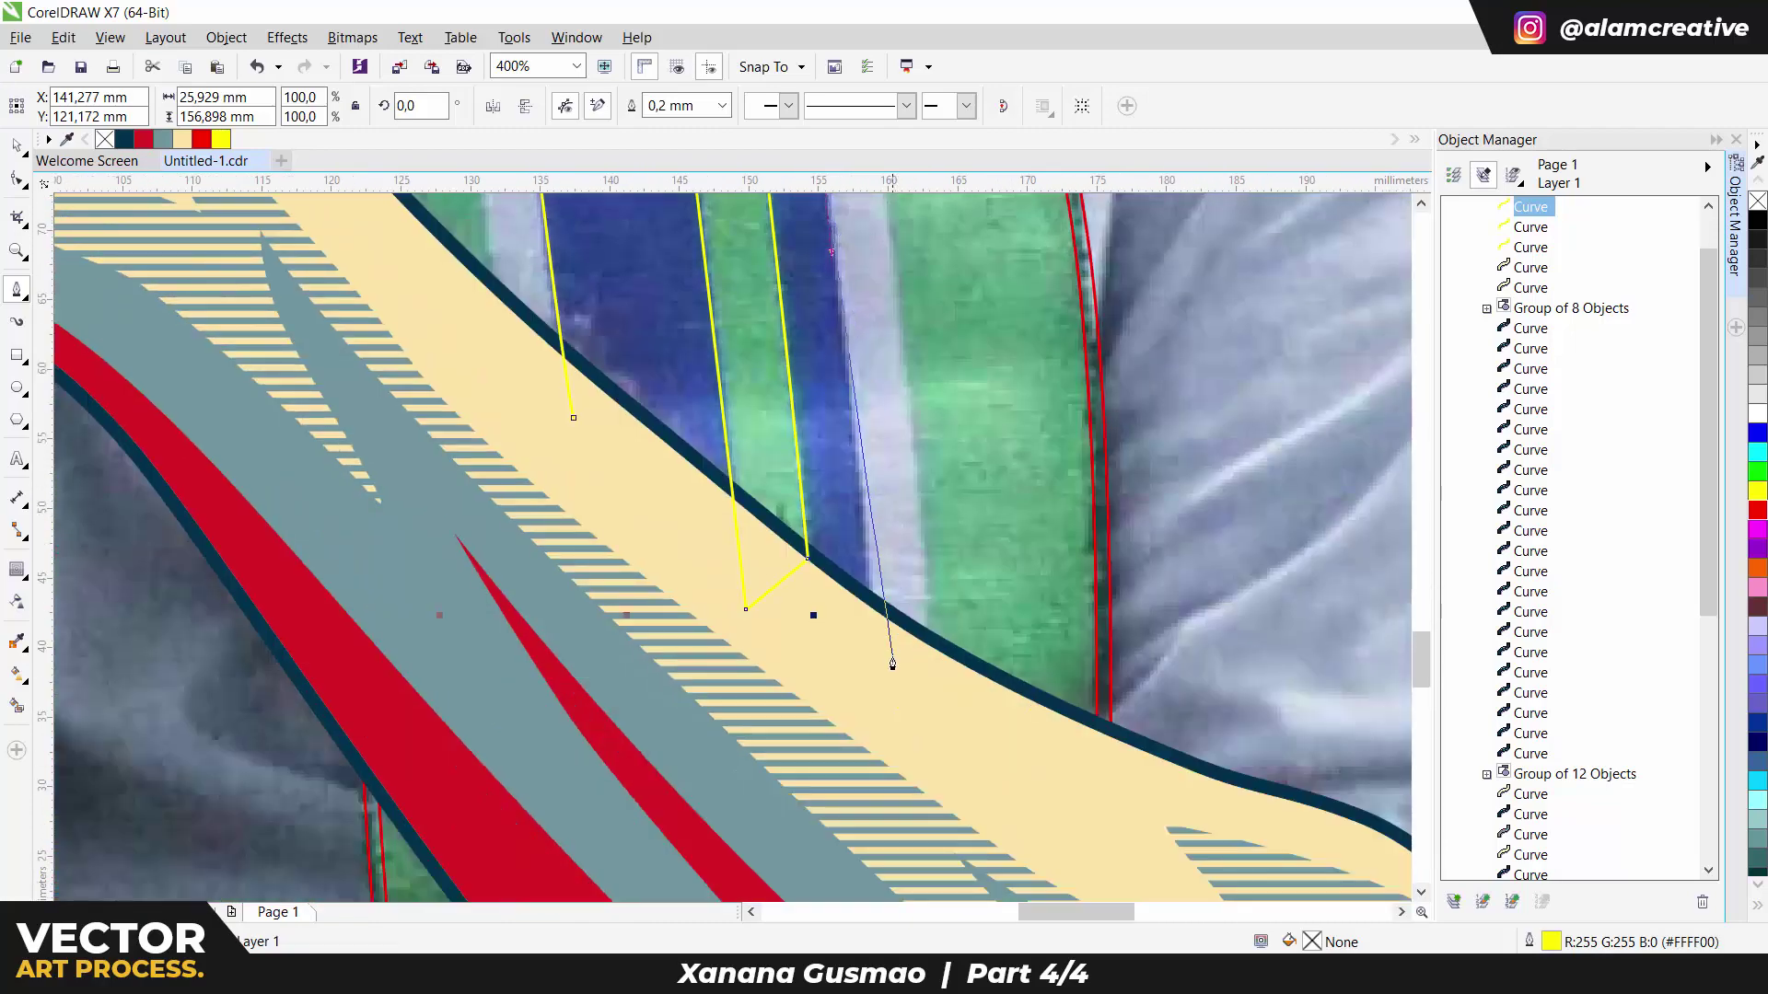
scroll(675, 477, "down", 1)
scroll(672, 575, "down", 8)
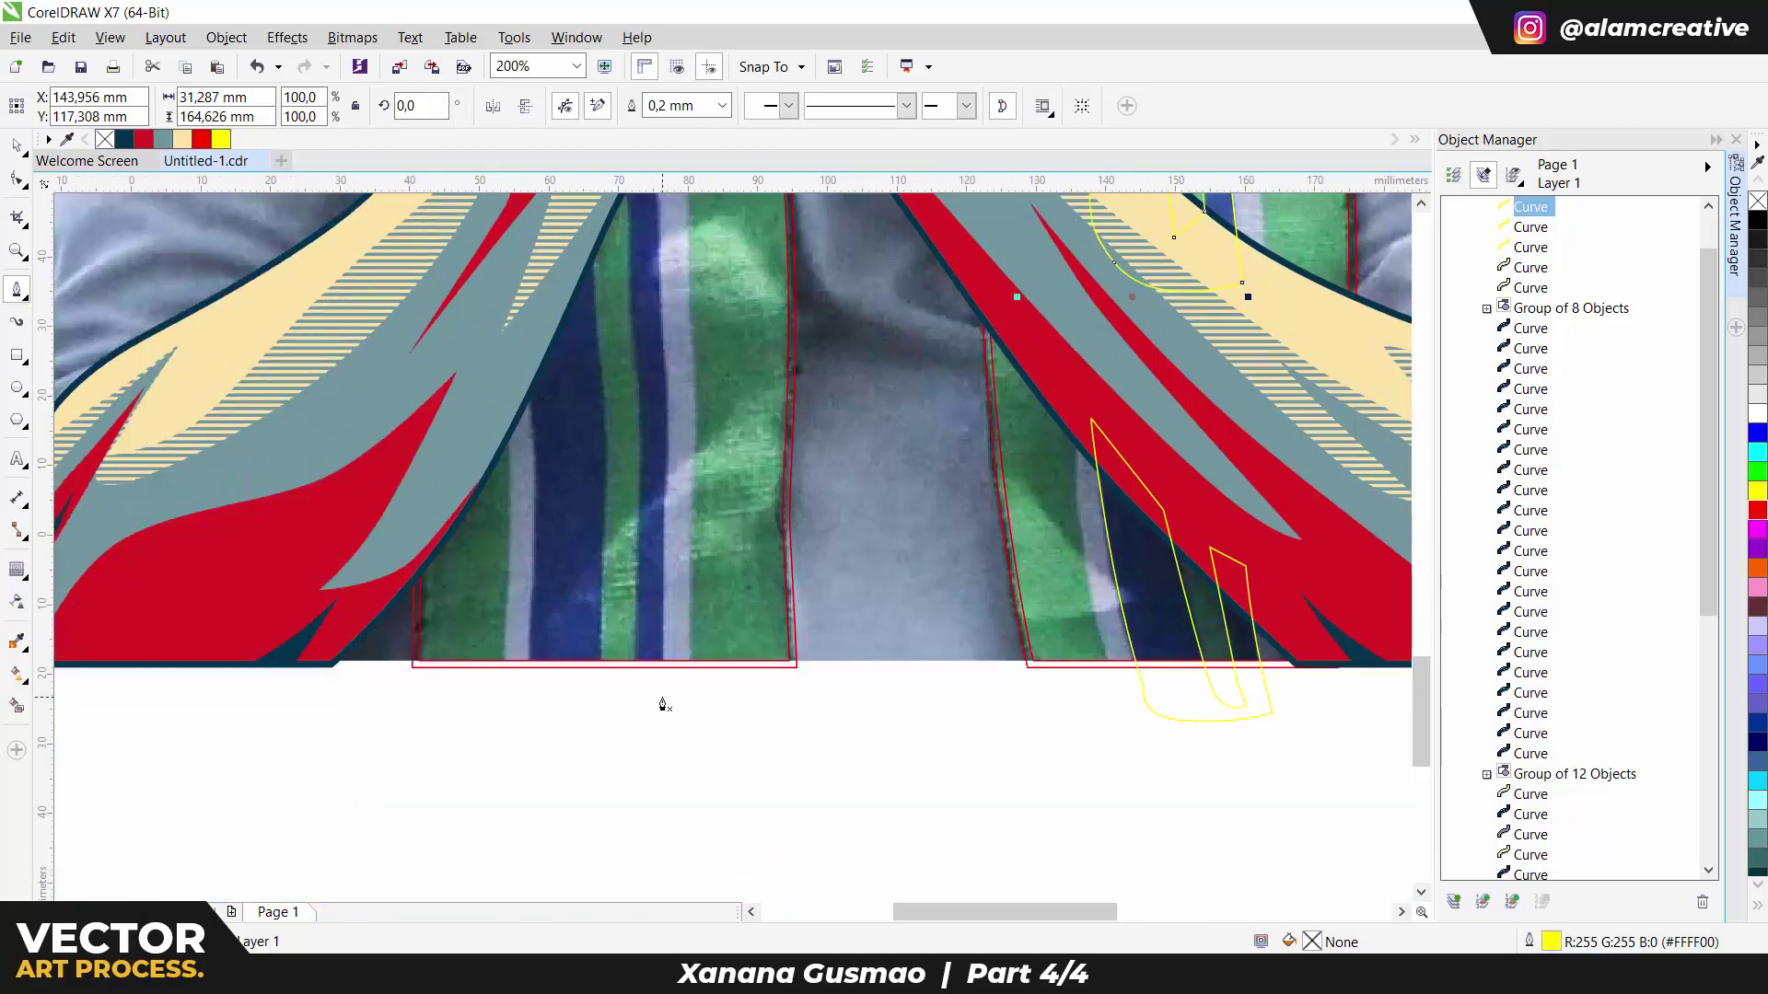
Step: On the scarf's left half, trace the inner edge of the narrow blue stripe from below the hem up to the beard
scroll(663, 678, "up", 1)
scroll(662, 571, "up", 4)
left_click_drag(663, 550, 663, 277)
scroll(682, 414, "up", 4)
left_click(686, 500)
scroll(678, 373, "down", 1)
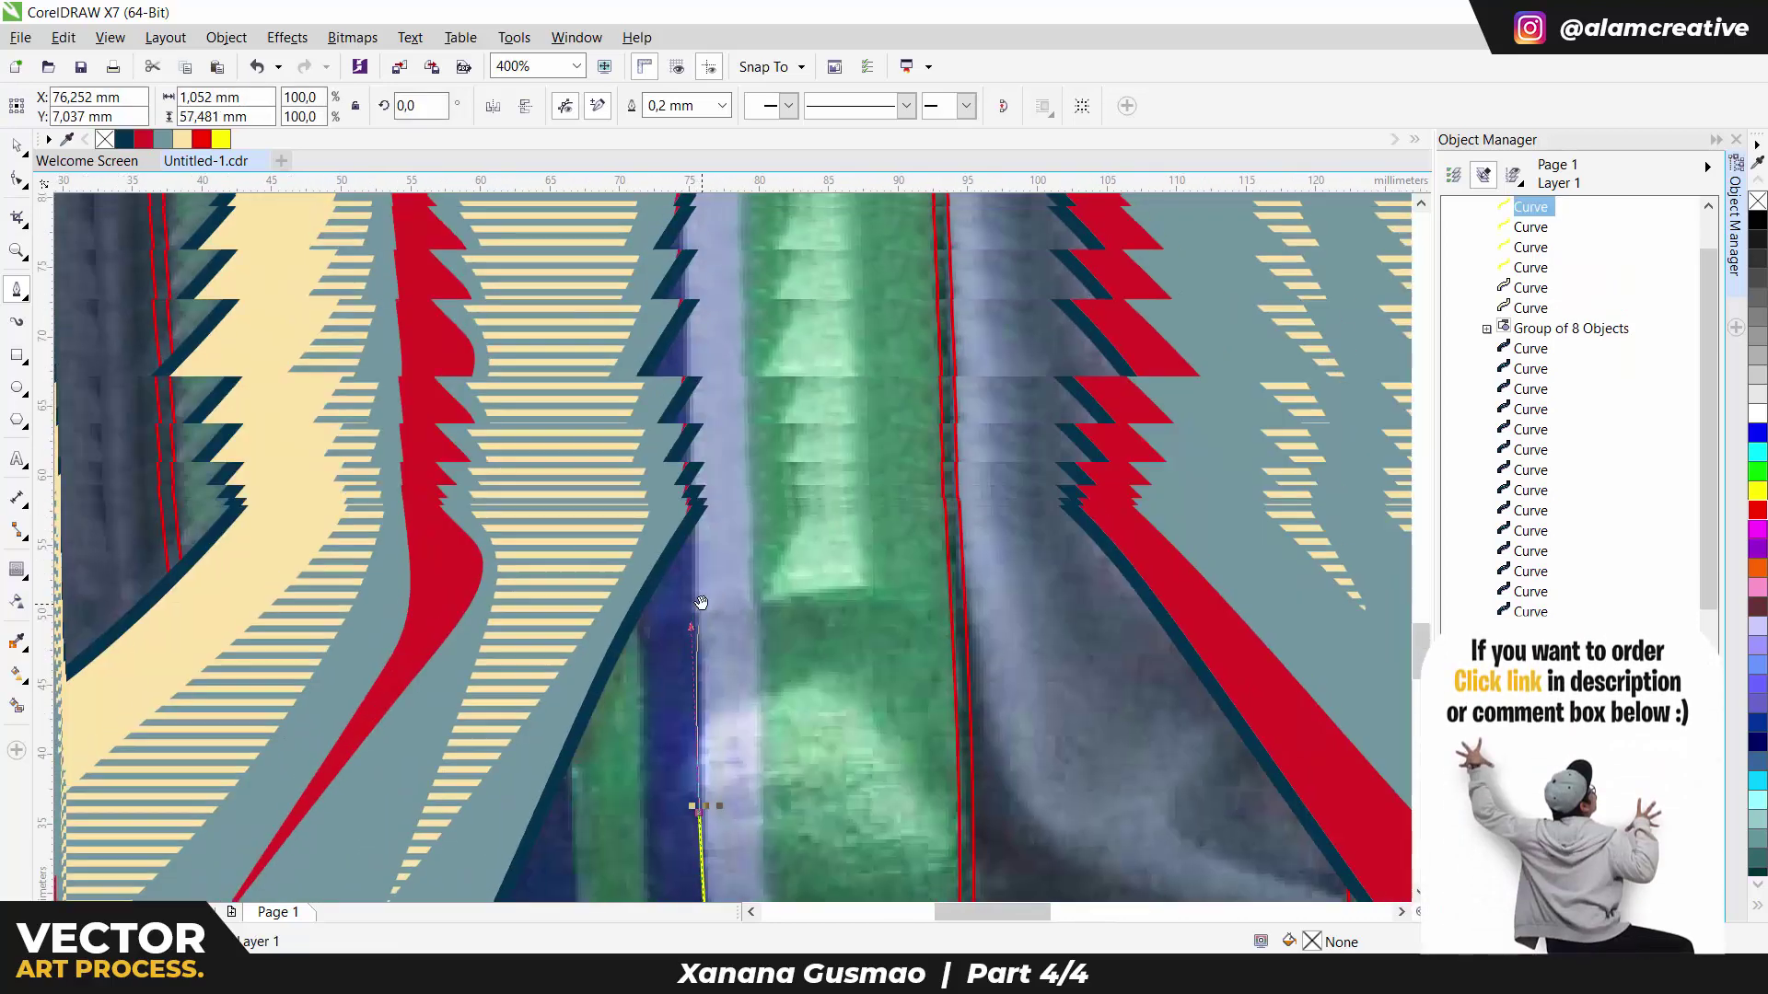
left_click_drag(683, 546, 674, 375)
scroll(710, 730, "up", 3)
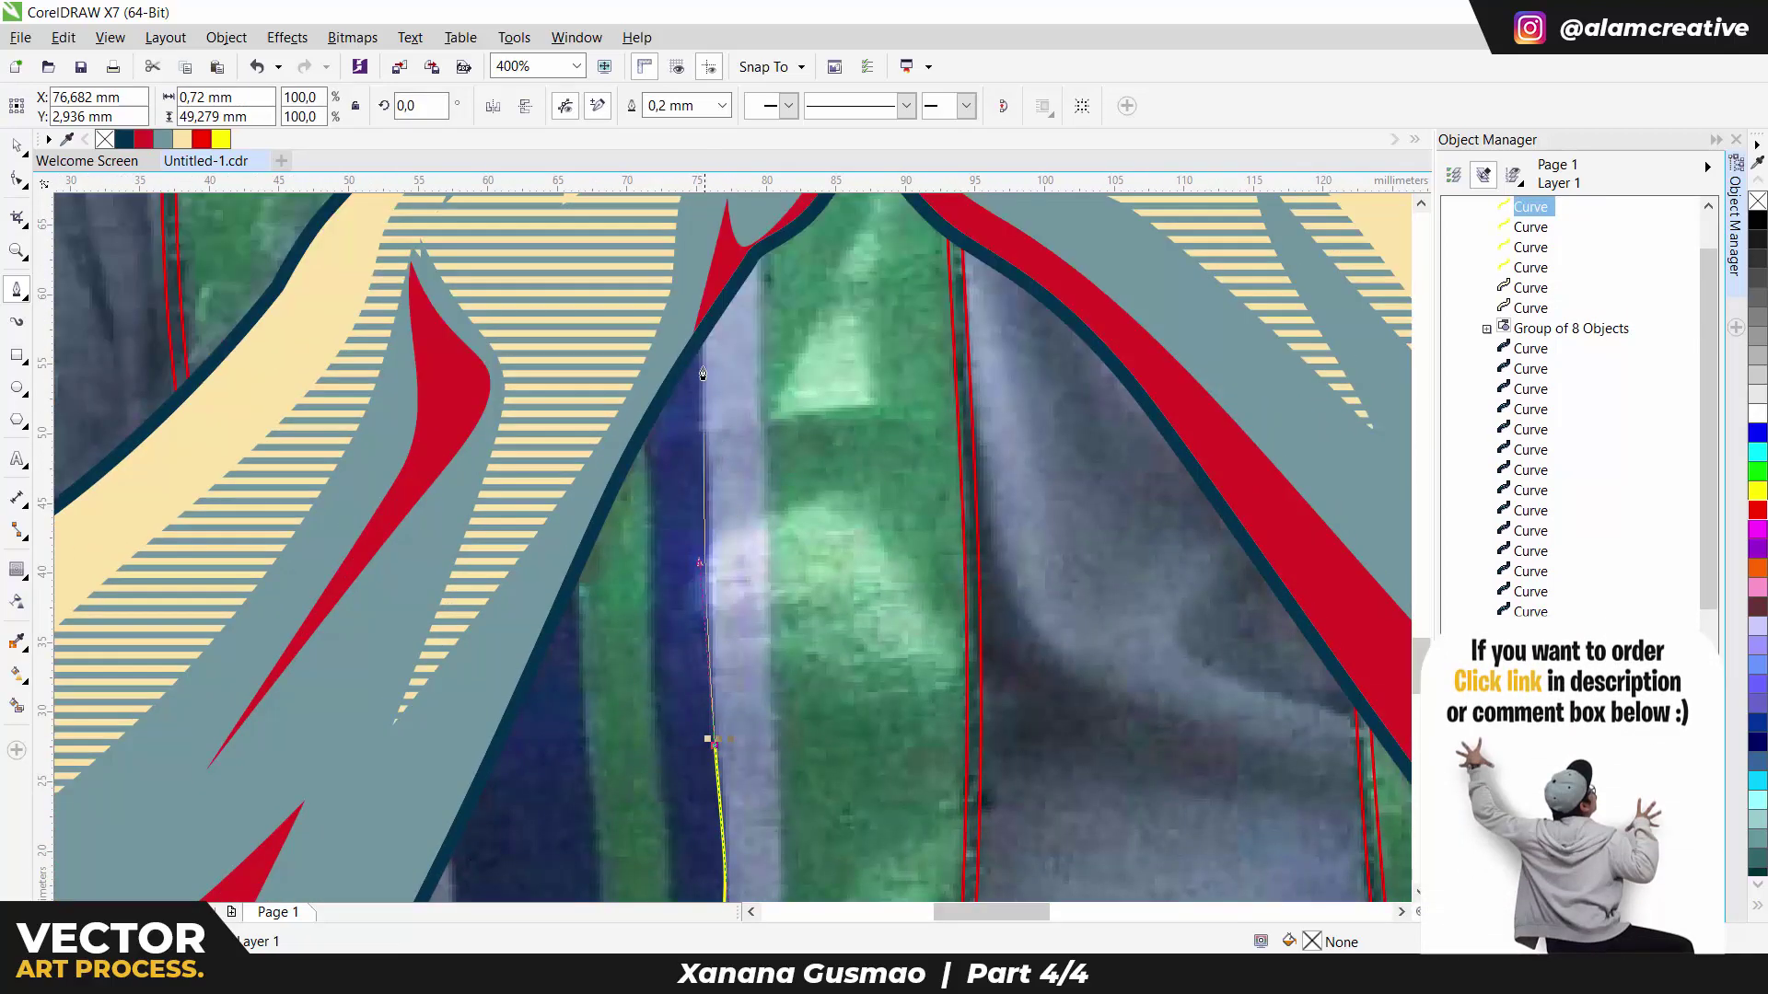
scroll(768, 611, "down", 1)
scroll(753, 628, "down", 3)
scroll(753, 628, "up", 1)
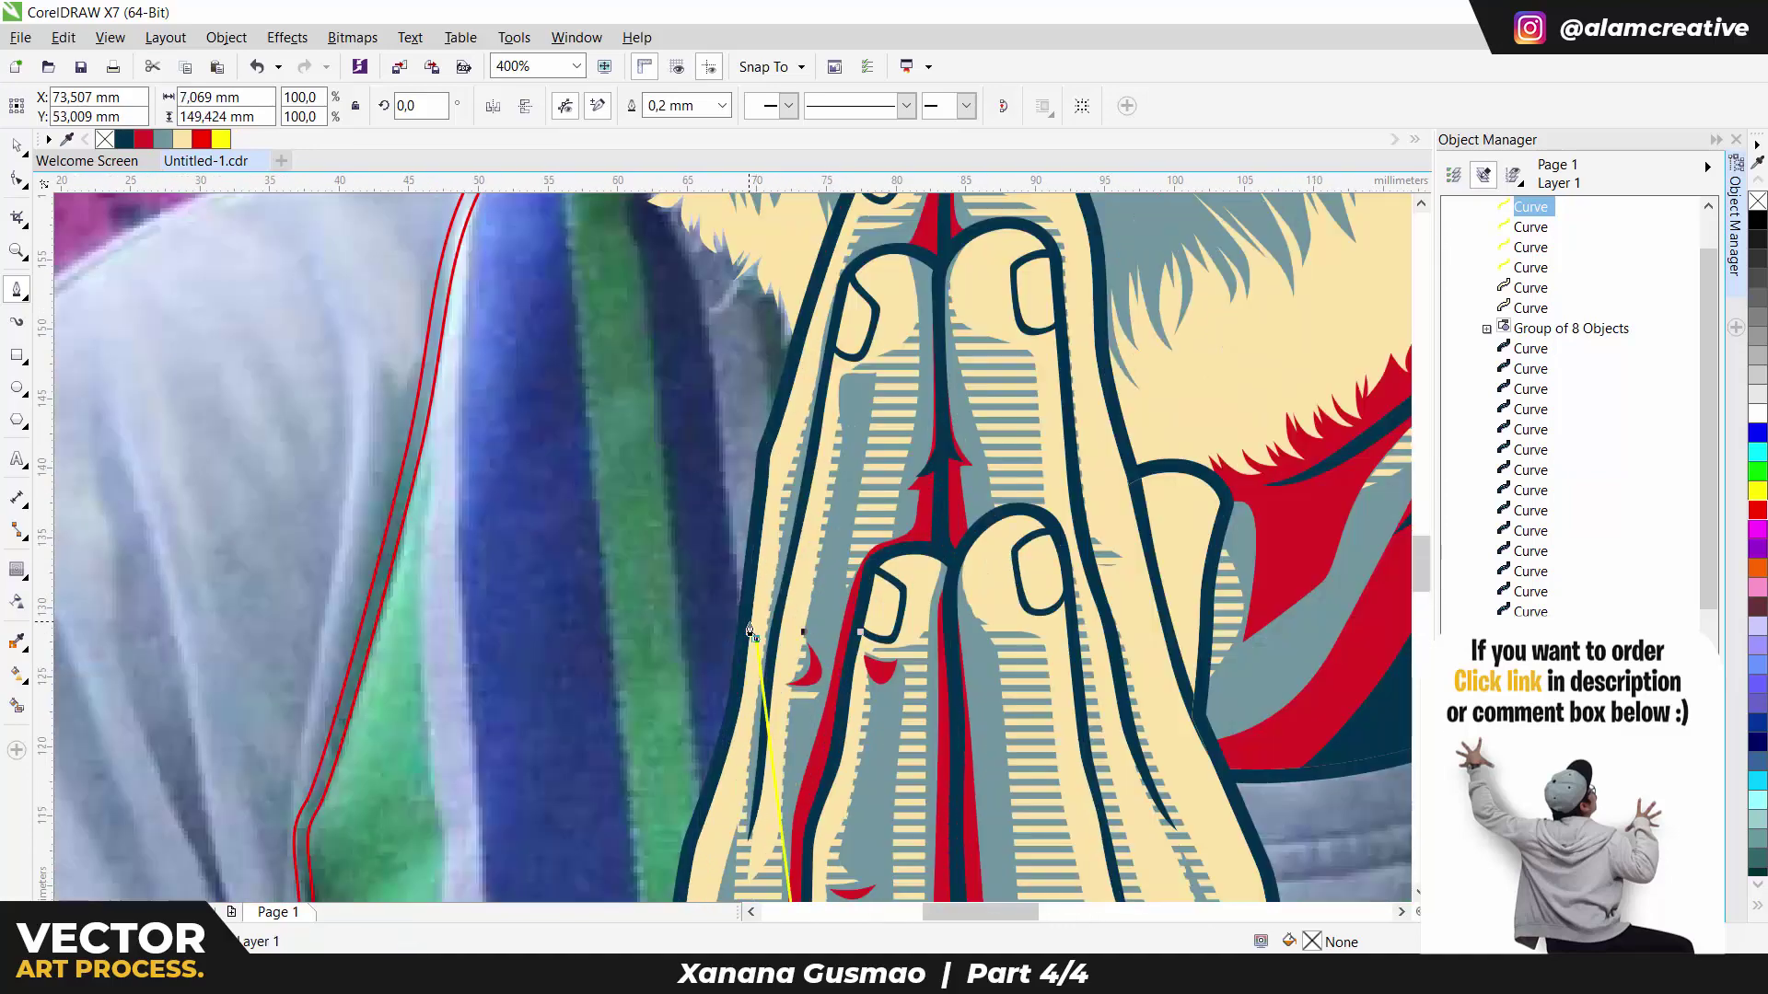
scroll(706, 532, "up", 1)
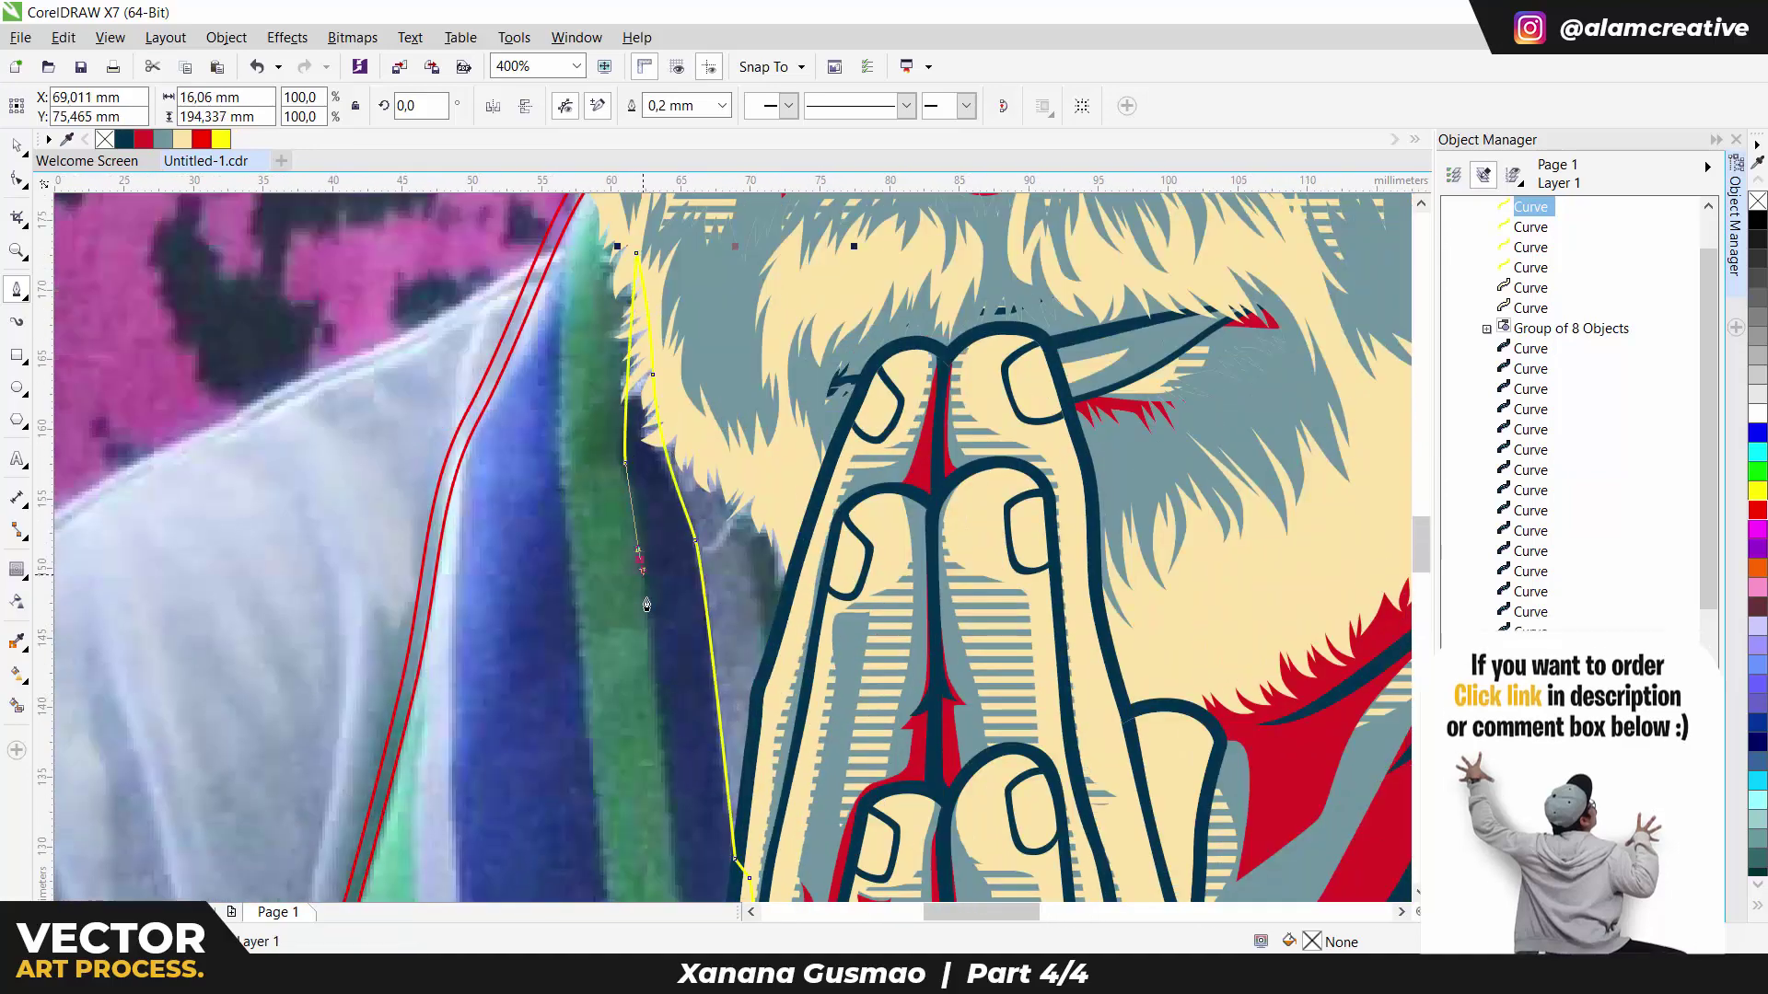
Step: Trace both edges of the narrow green stripe between the beard and the wrist, leaving it outside the blue area
scroll(641, 441, "down", 5)
left_click(666, 645)
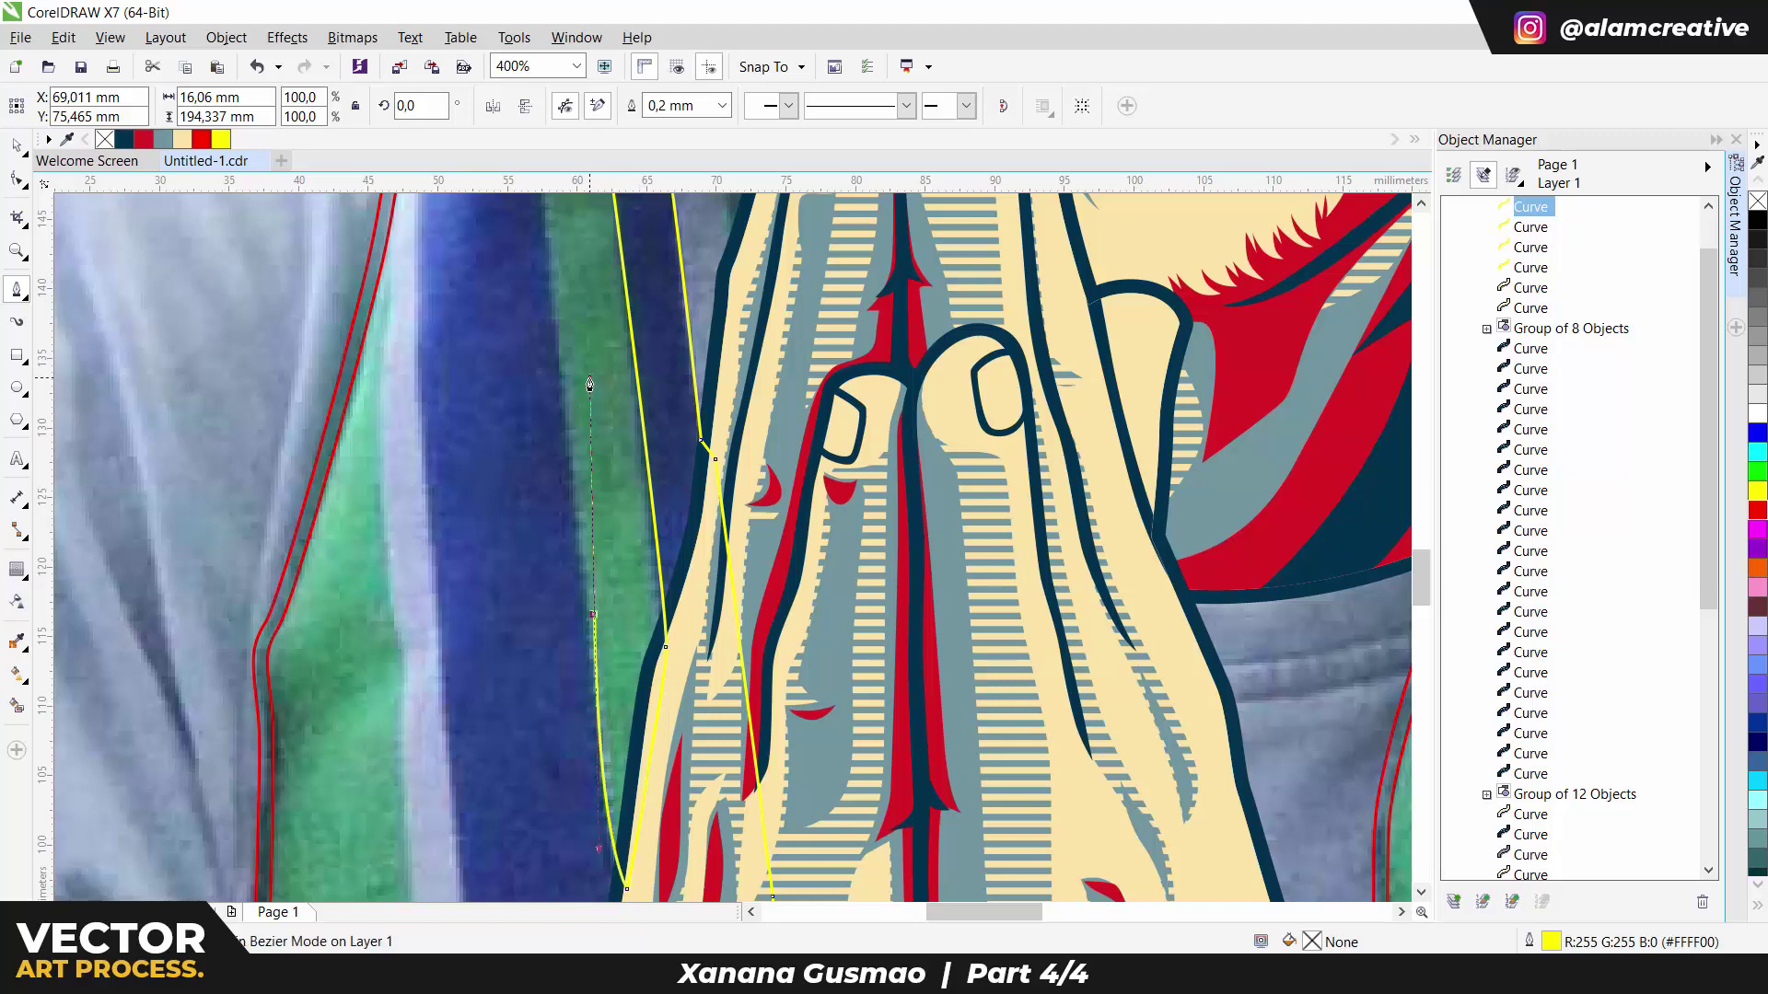
scroll(571, 508, "up", 7)
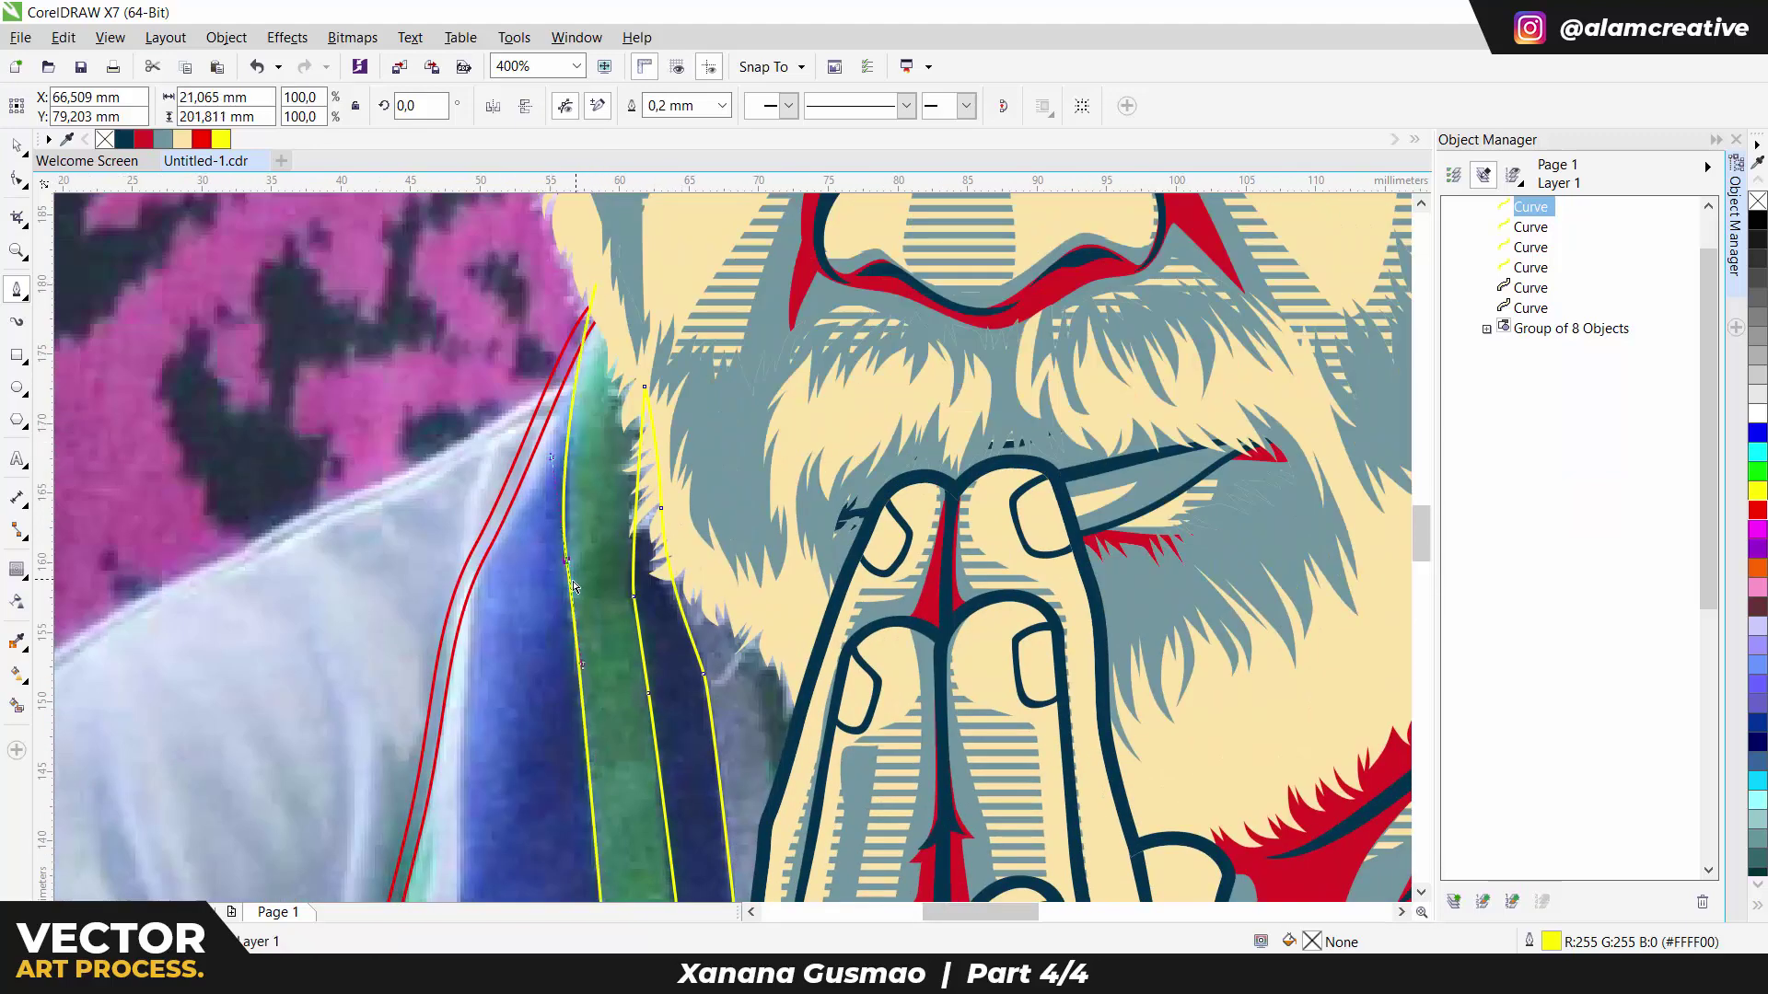
left_click(586, 285)
Step: Trace the outer edge of the wide blue stripe from the beard down past the forearm to below the hem
scroll(454, 753, "down", 5)
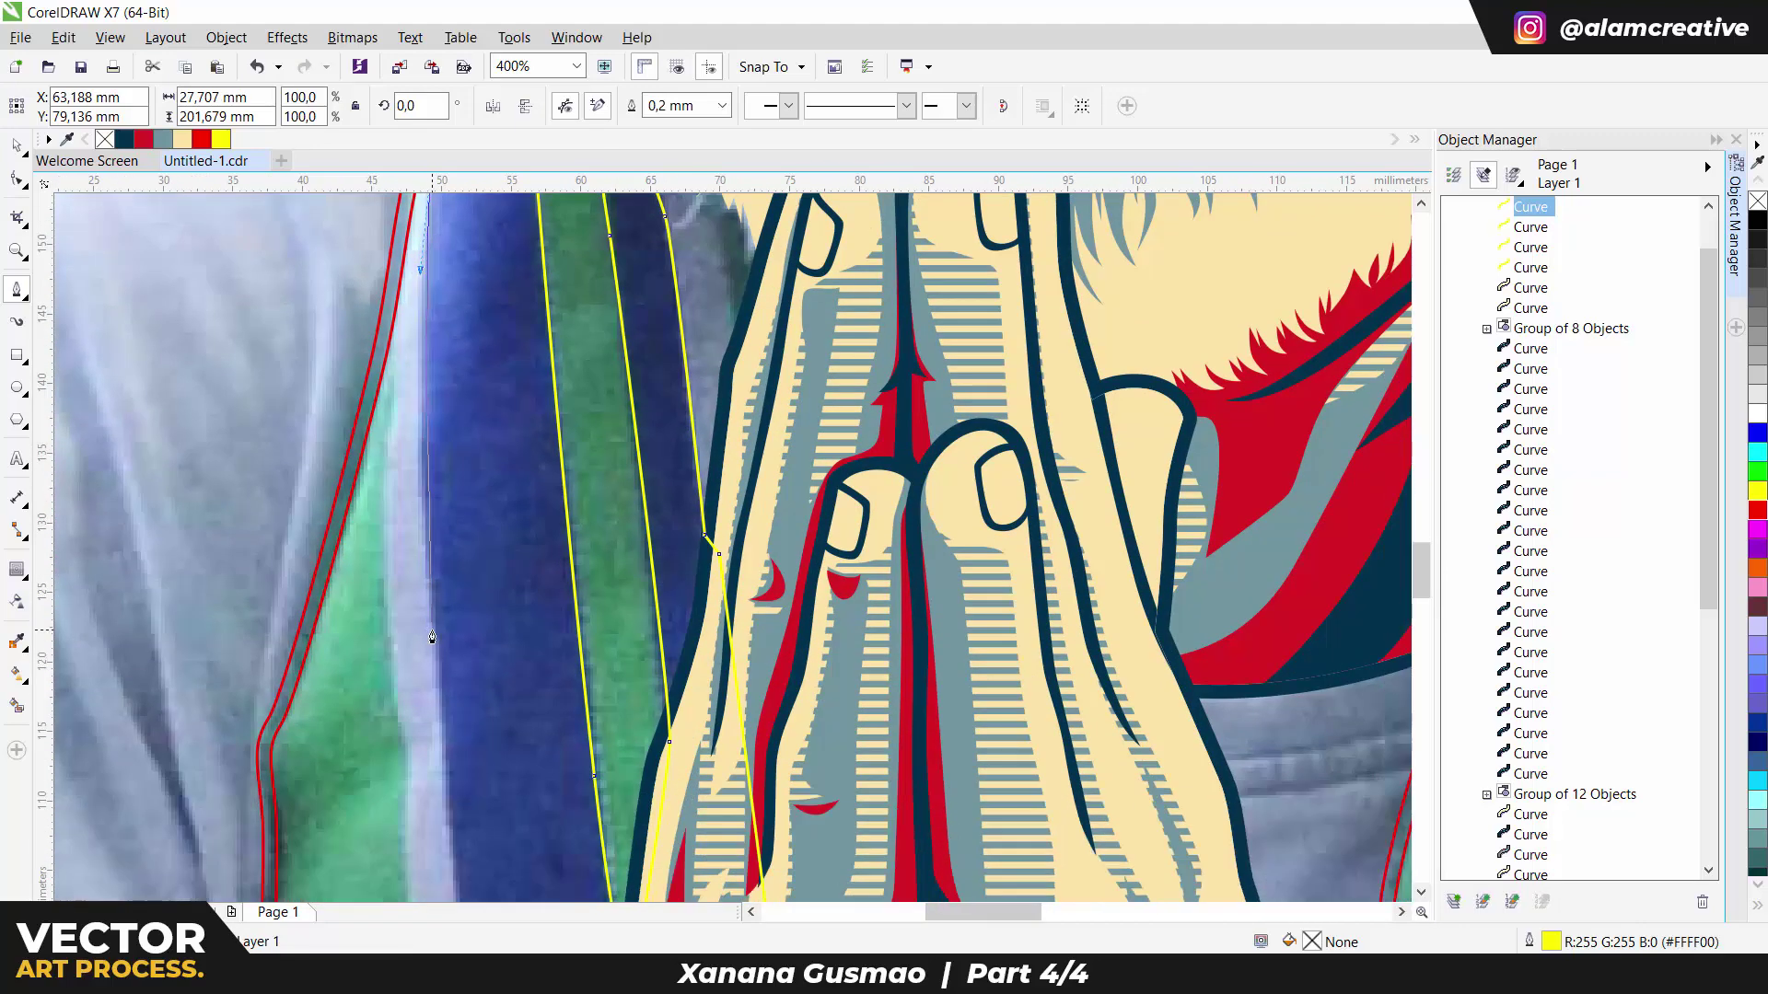
scroll(441, 842, "down", 2)
left_click(438, 736)
scroll(438, 736, "down", 3)
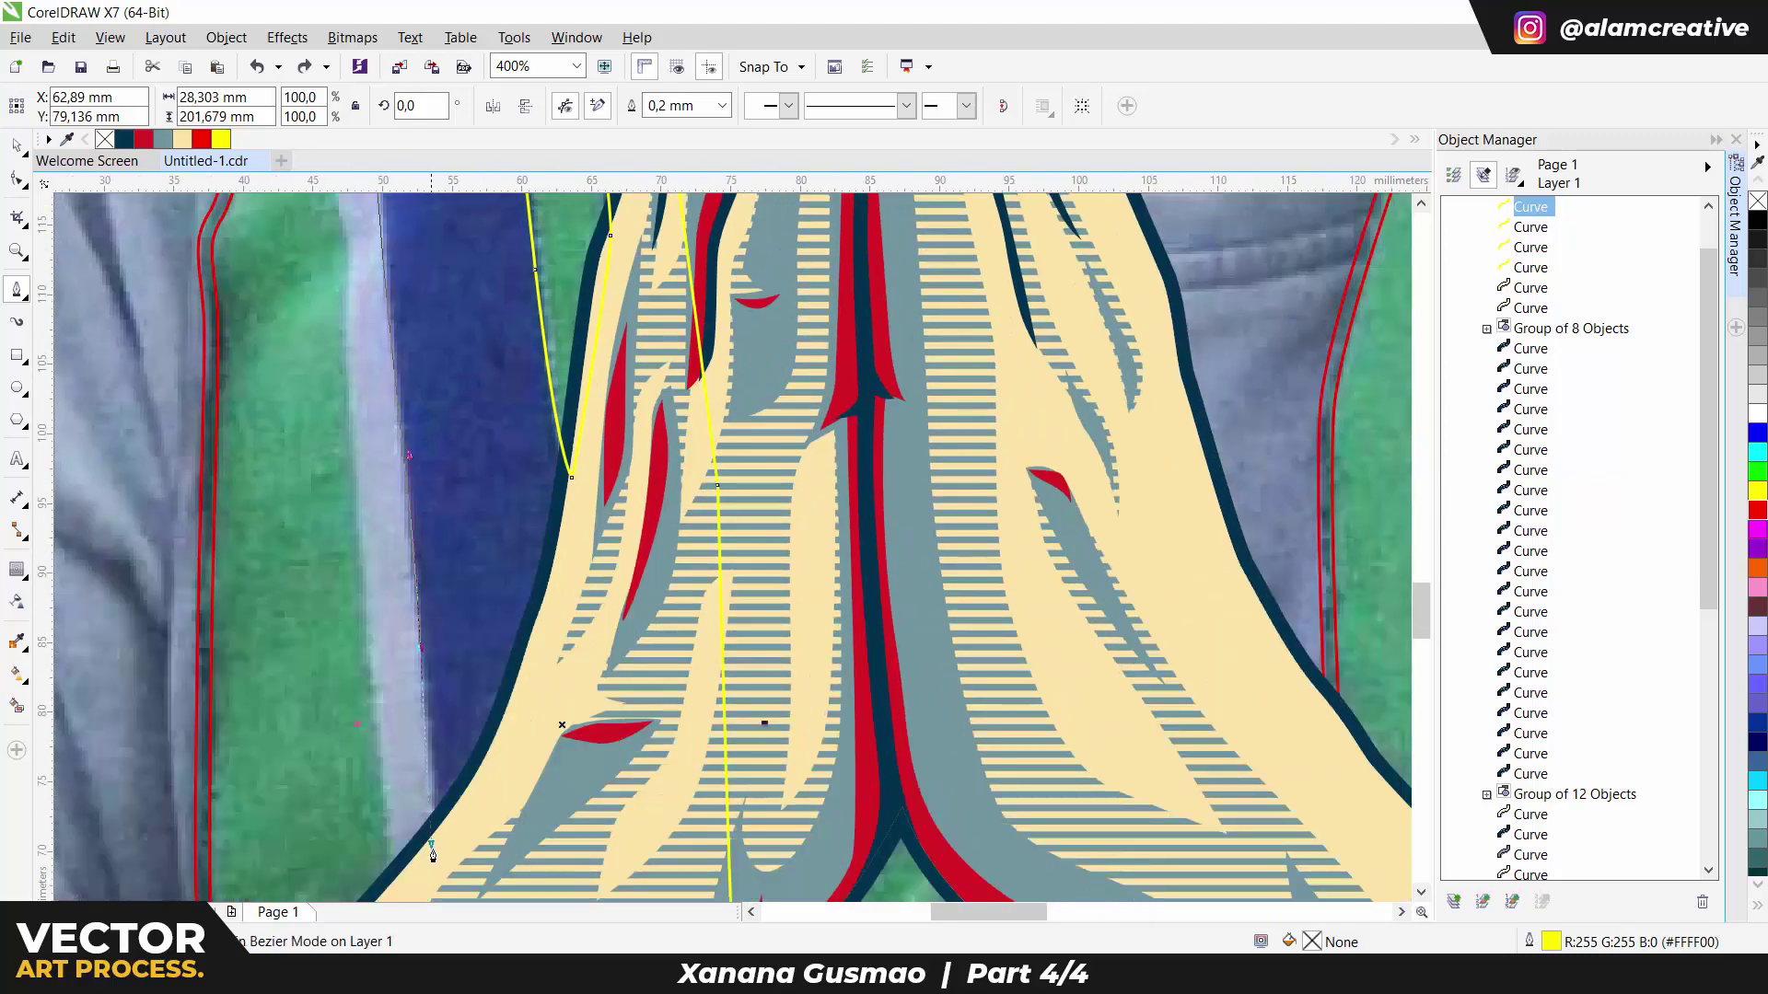
scroll(433, 854, "down", 15)
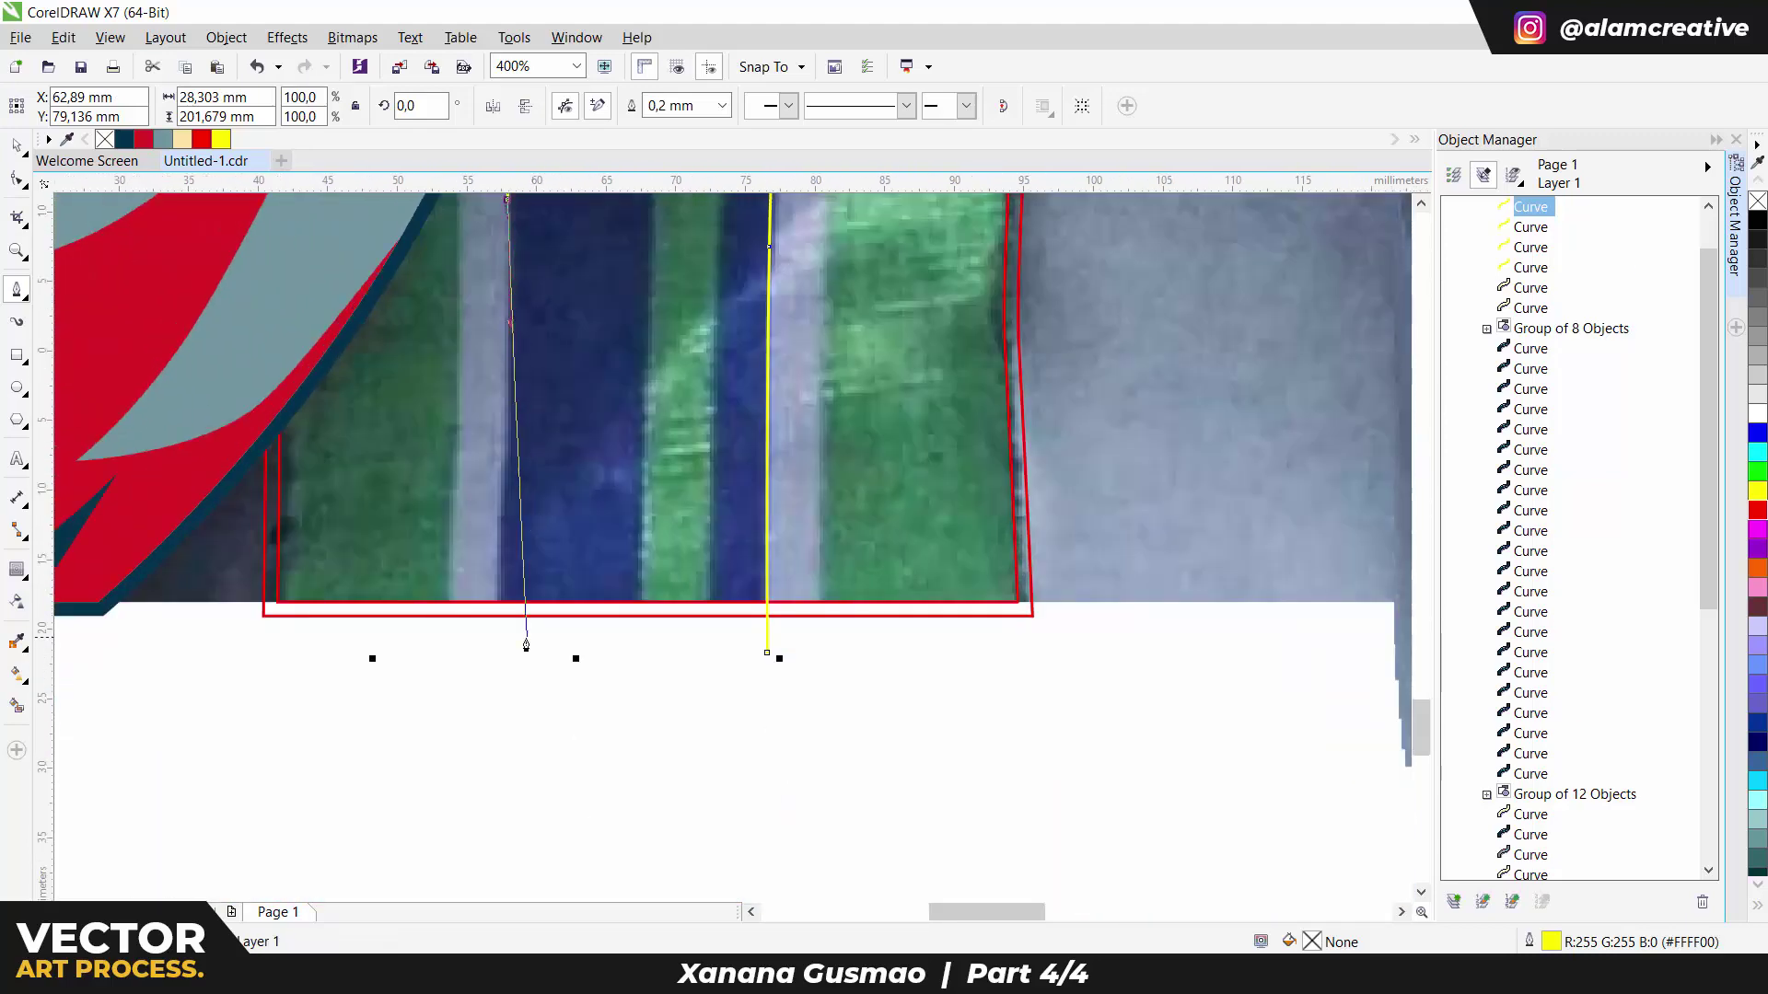
left_click(495, 695)
Step: Trace around the narrow green stripe below the forearm and close the left half's blue stripe curve beneath the hem
scroll(641, 615, "up", 4)
left_click(647, 442)
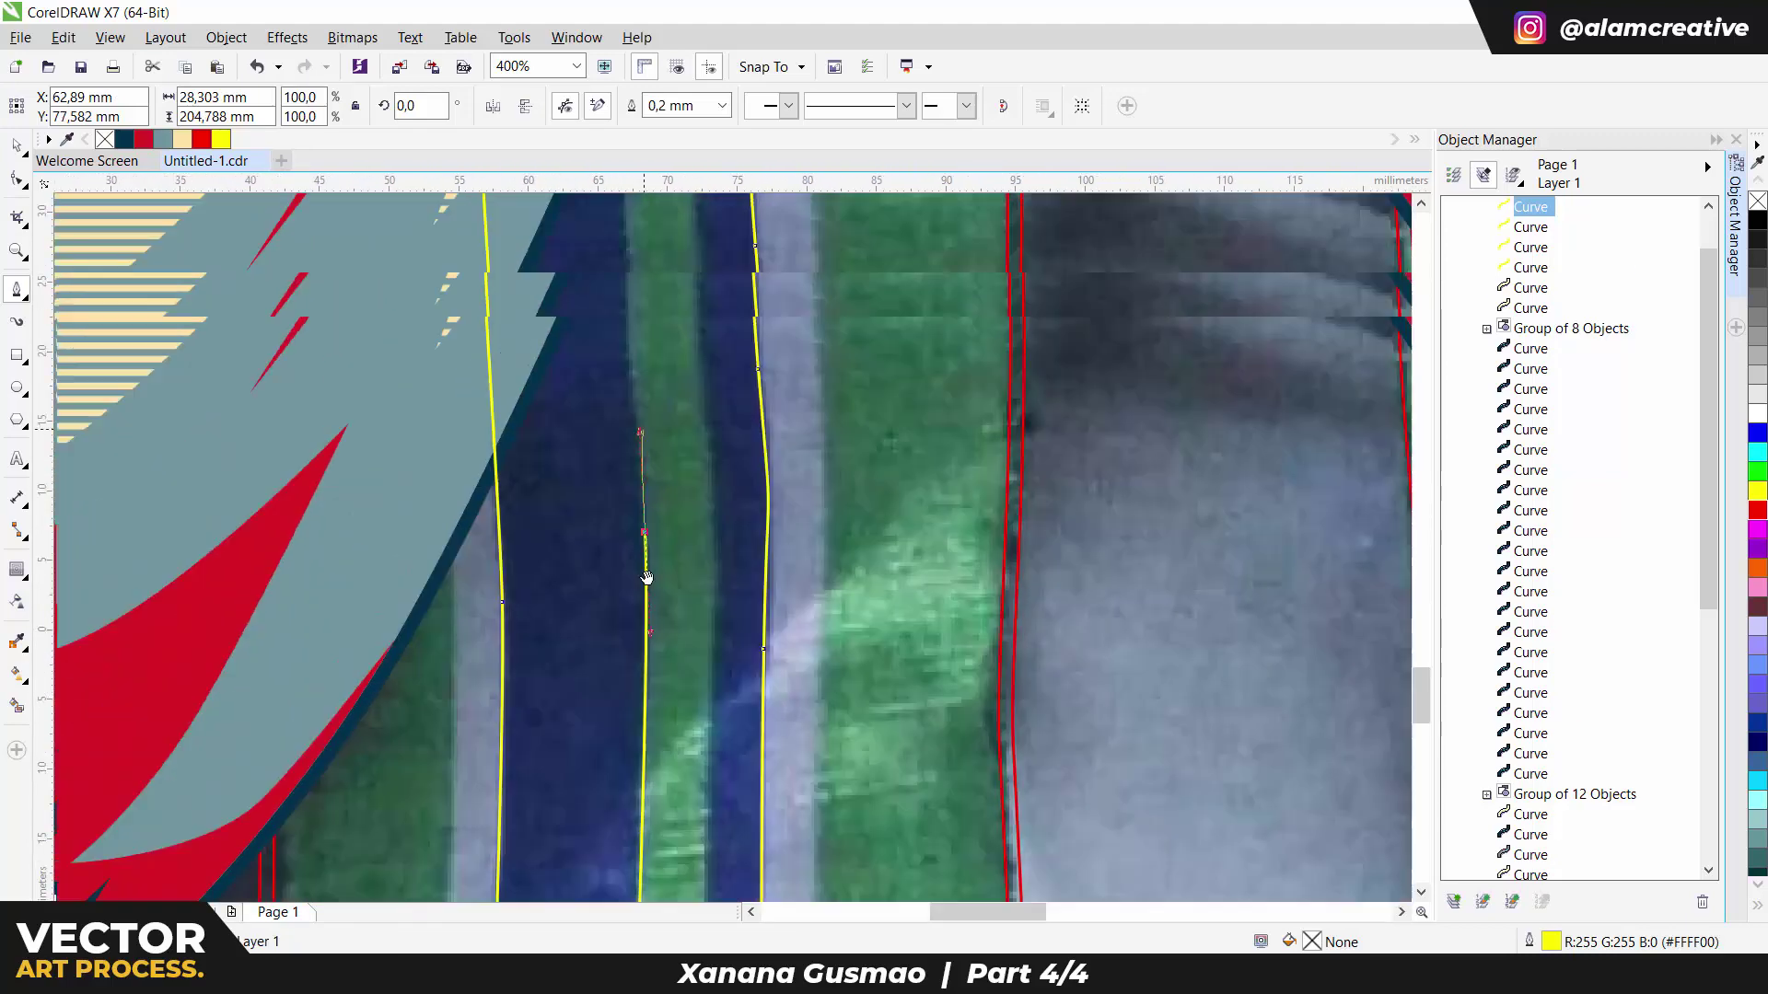
scroll(647, 584, "up", 4)
left_click(618, 326)
left_click(672, 226)
scroll(707, 565, "down", 4)
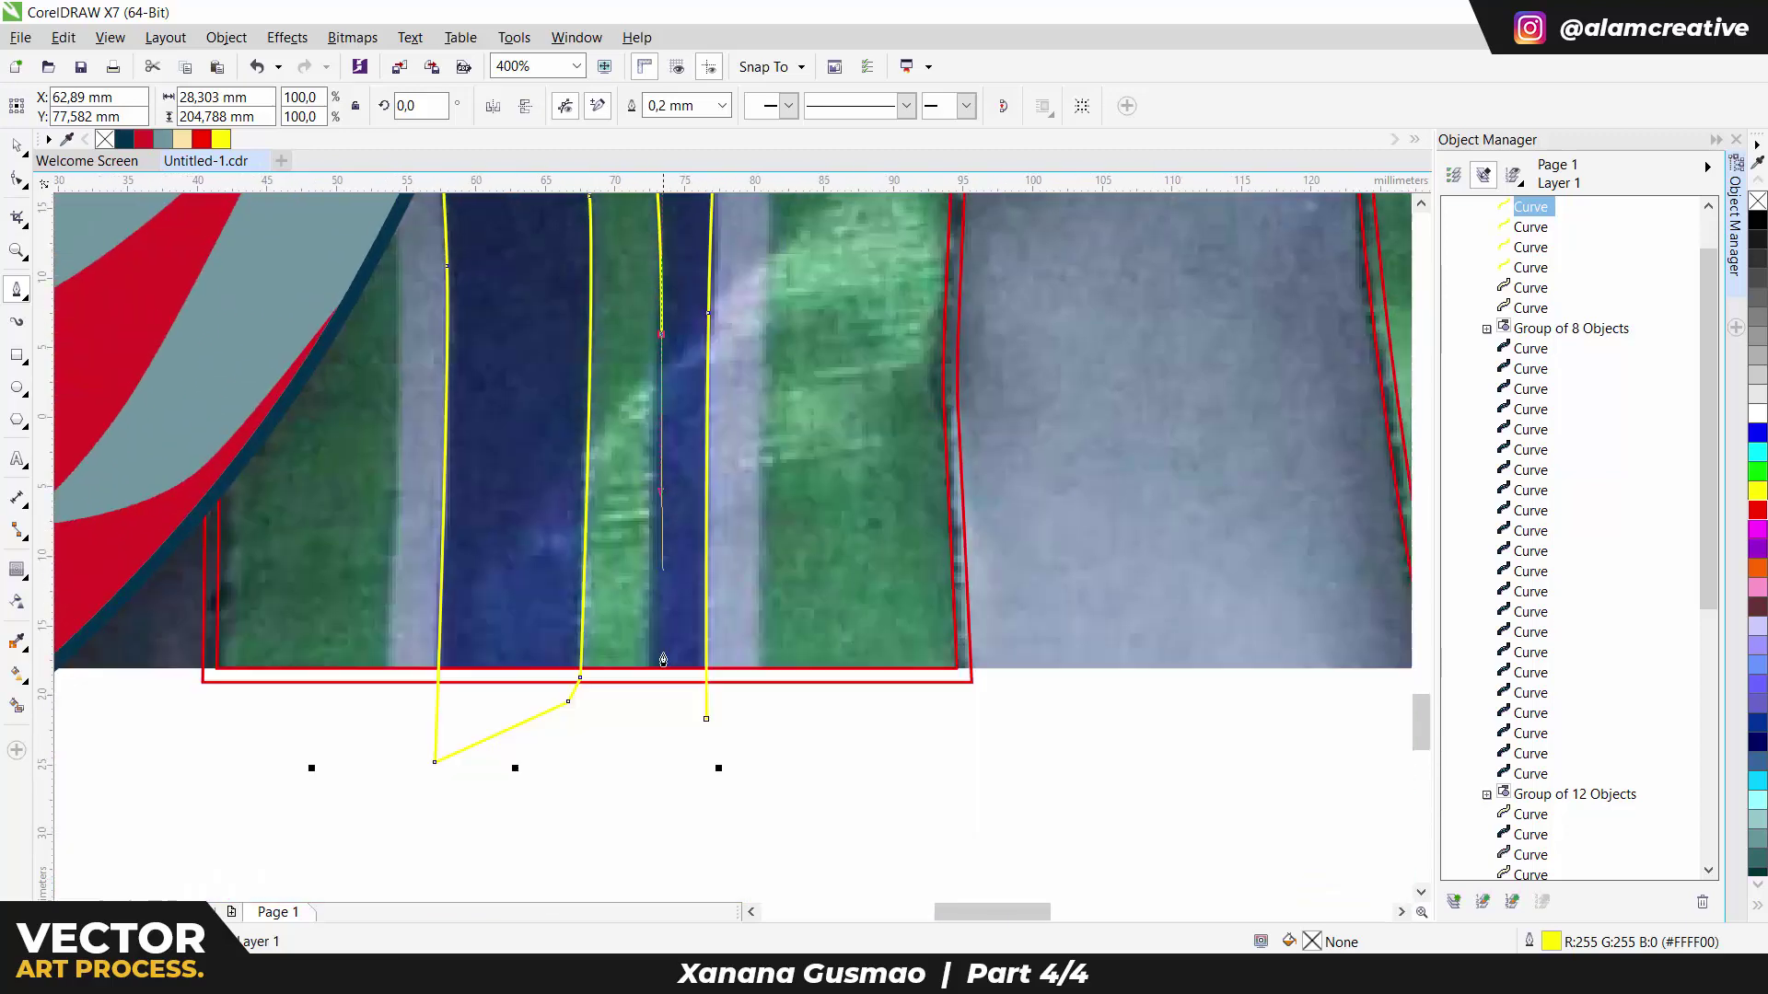
left_click_drag(635, 741, 647, 842)
left_click(690, 617)
Step: Combine the yellow blue-stripe curves into one object, fill it with dark blue #00324D, and remove its outline
scroll(690, 617, "down", 3)
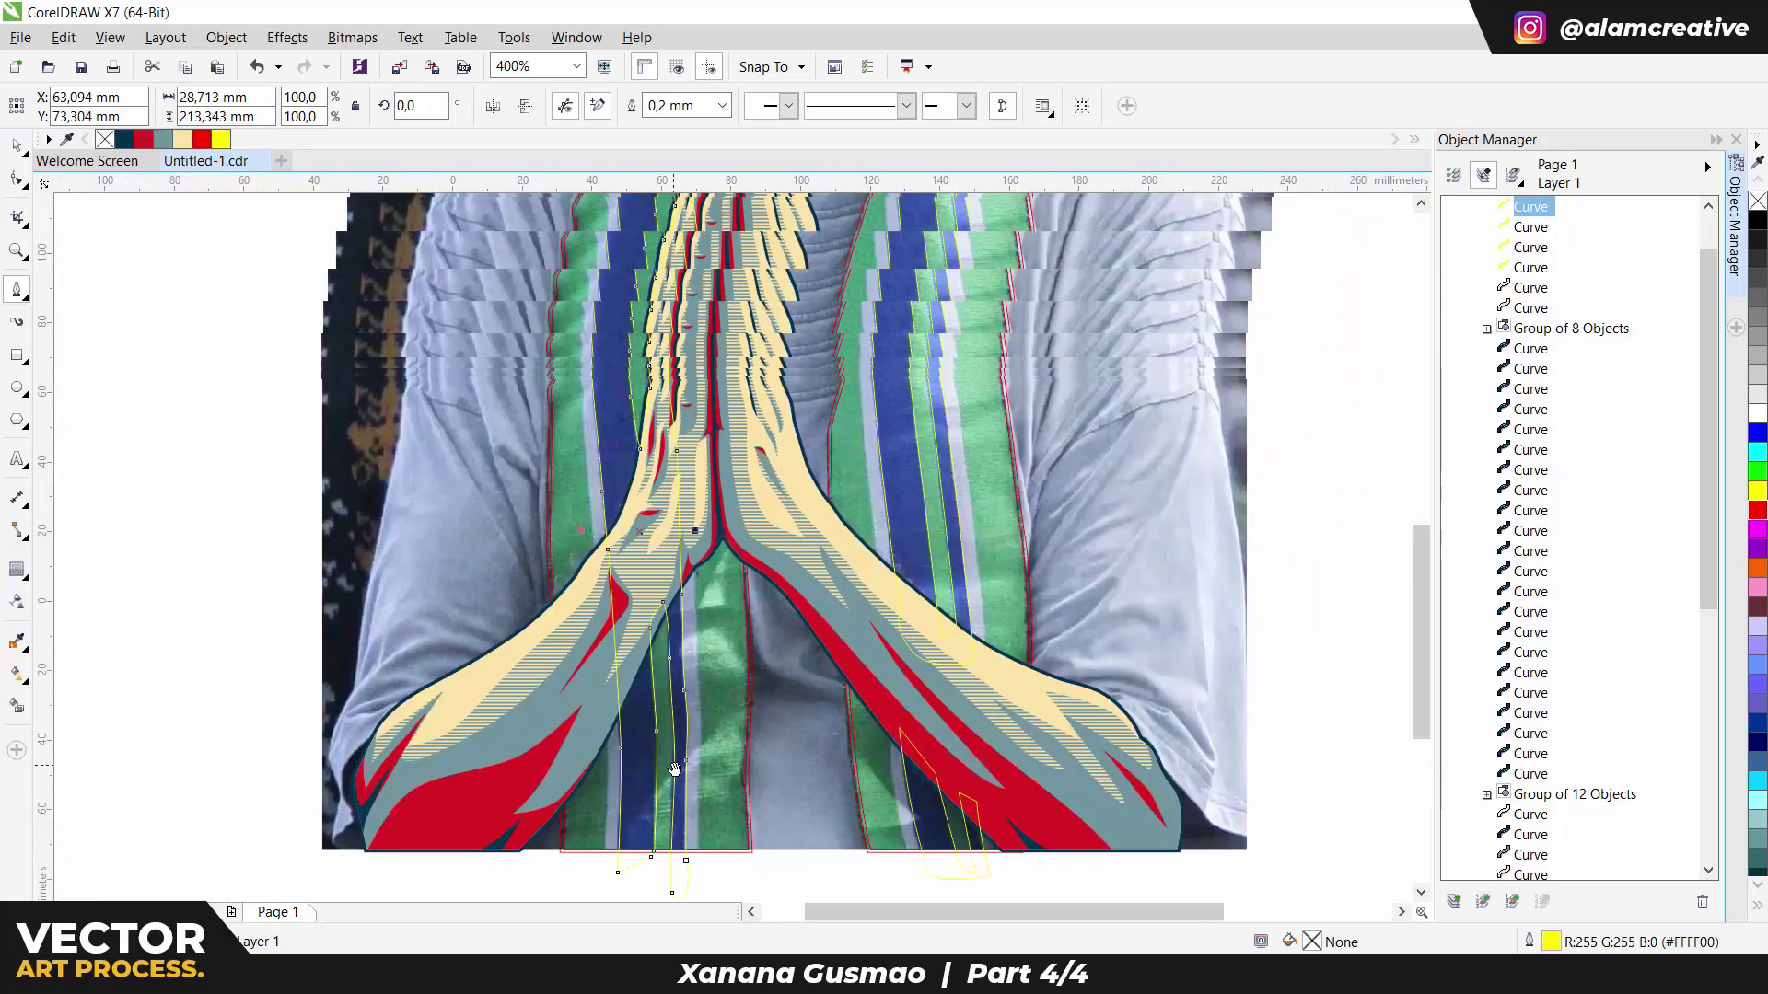
left_click(1546, 269, "shift")
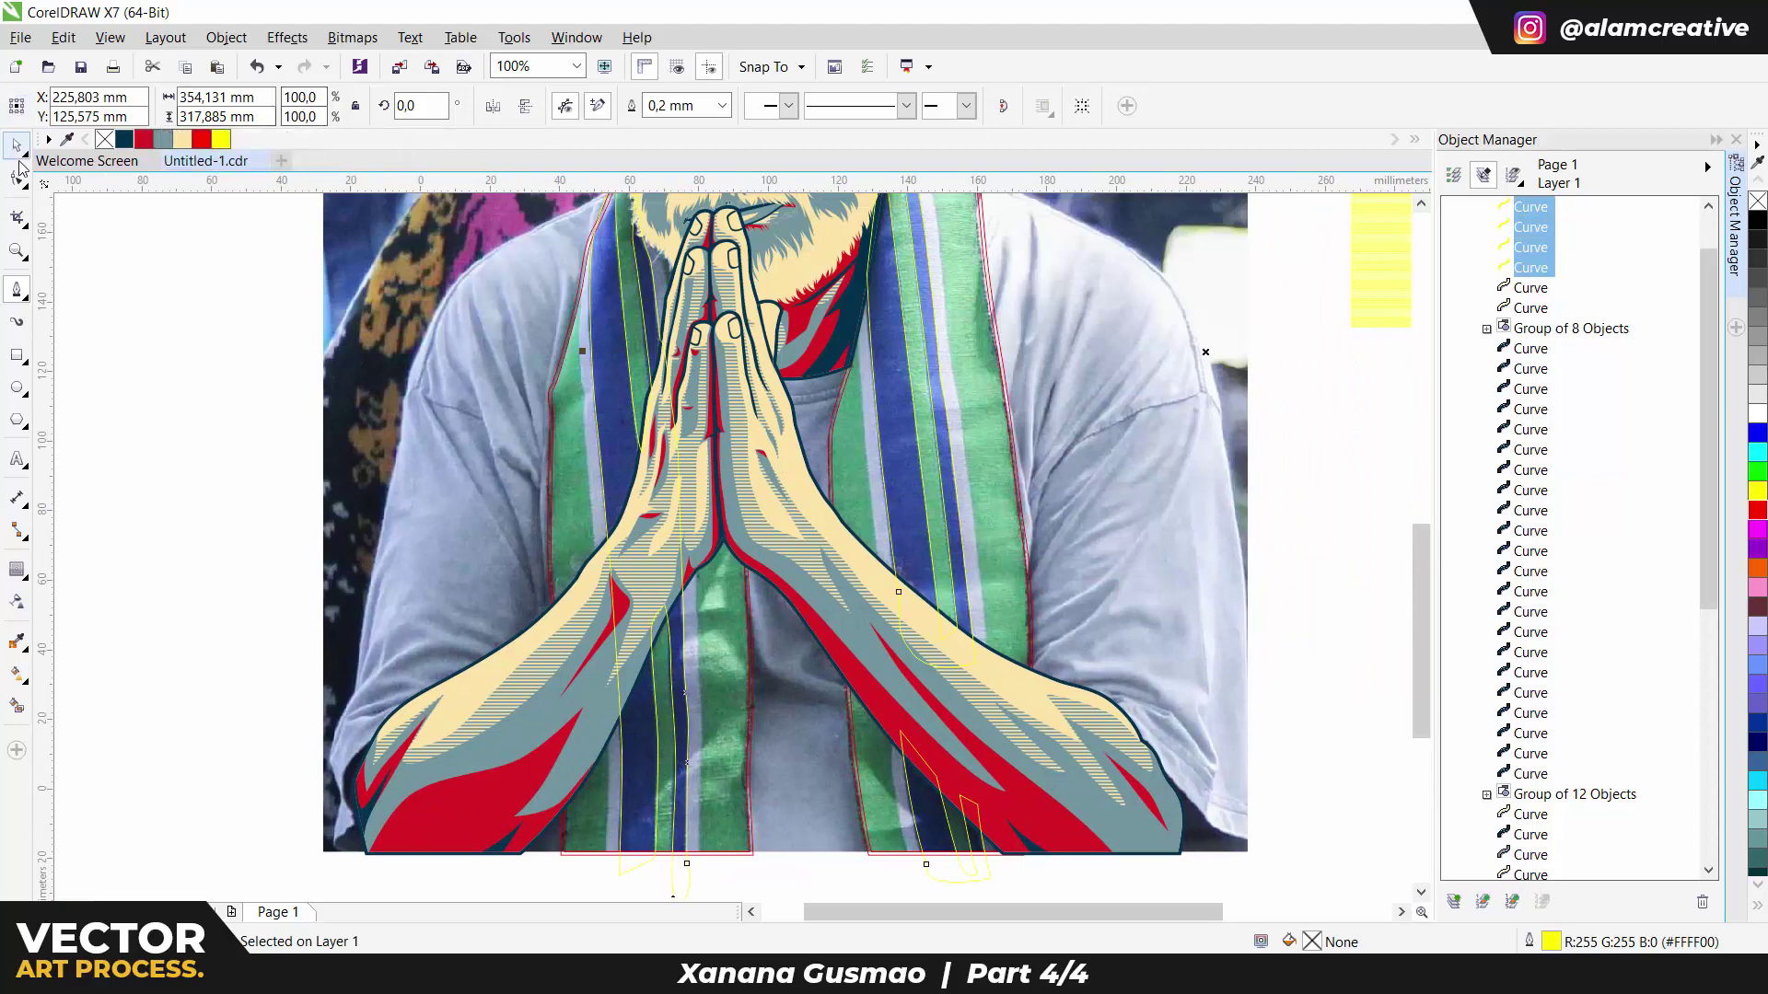
key("ctrl+l")
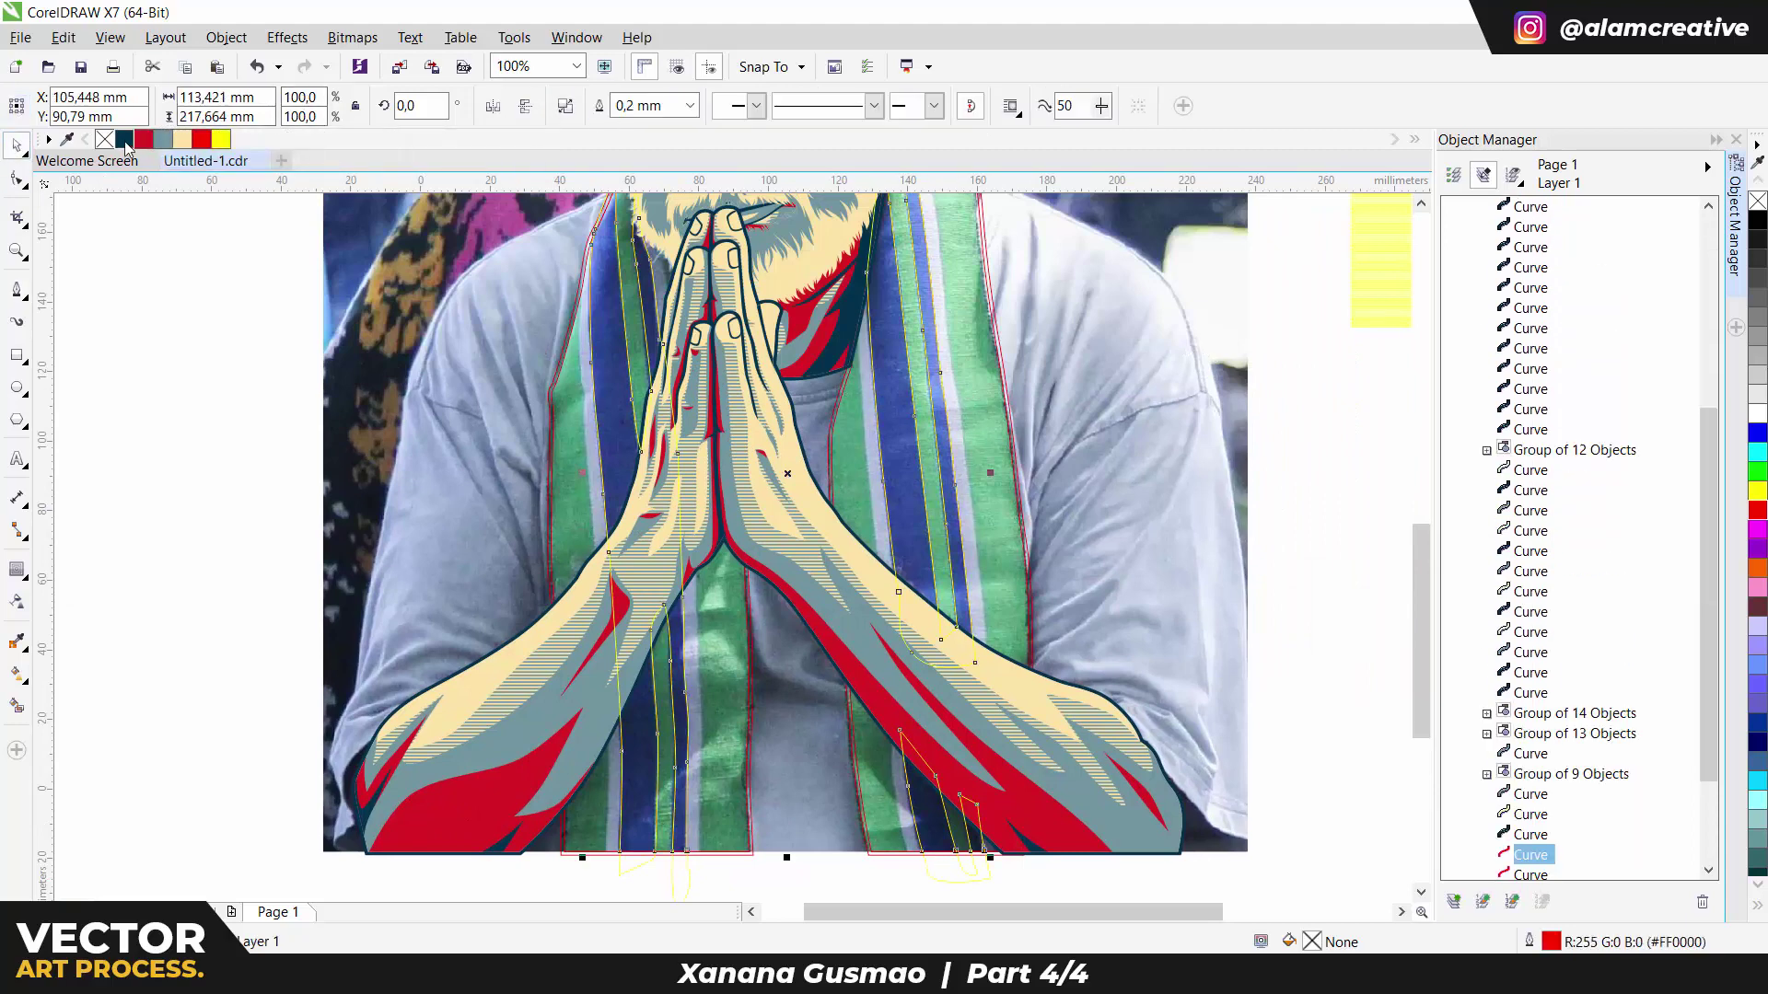
left_click(123, 139)
key("Escape")
Step: Trace the light grey stripe's inner edge on the scarf's left half, from below the hem up into the forearm
key("F5")
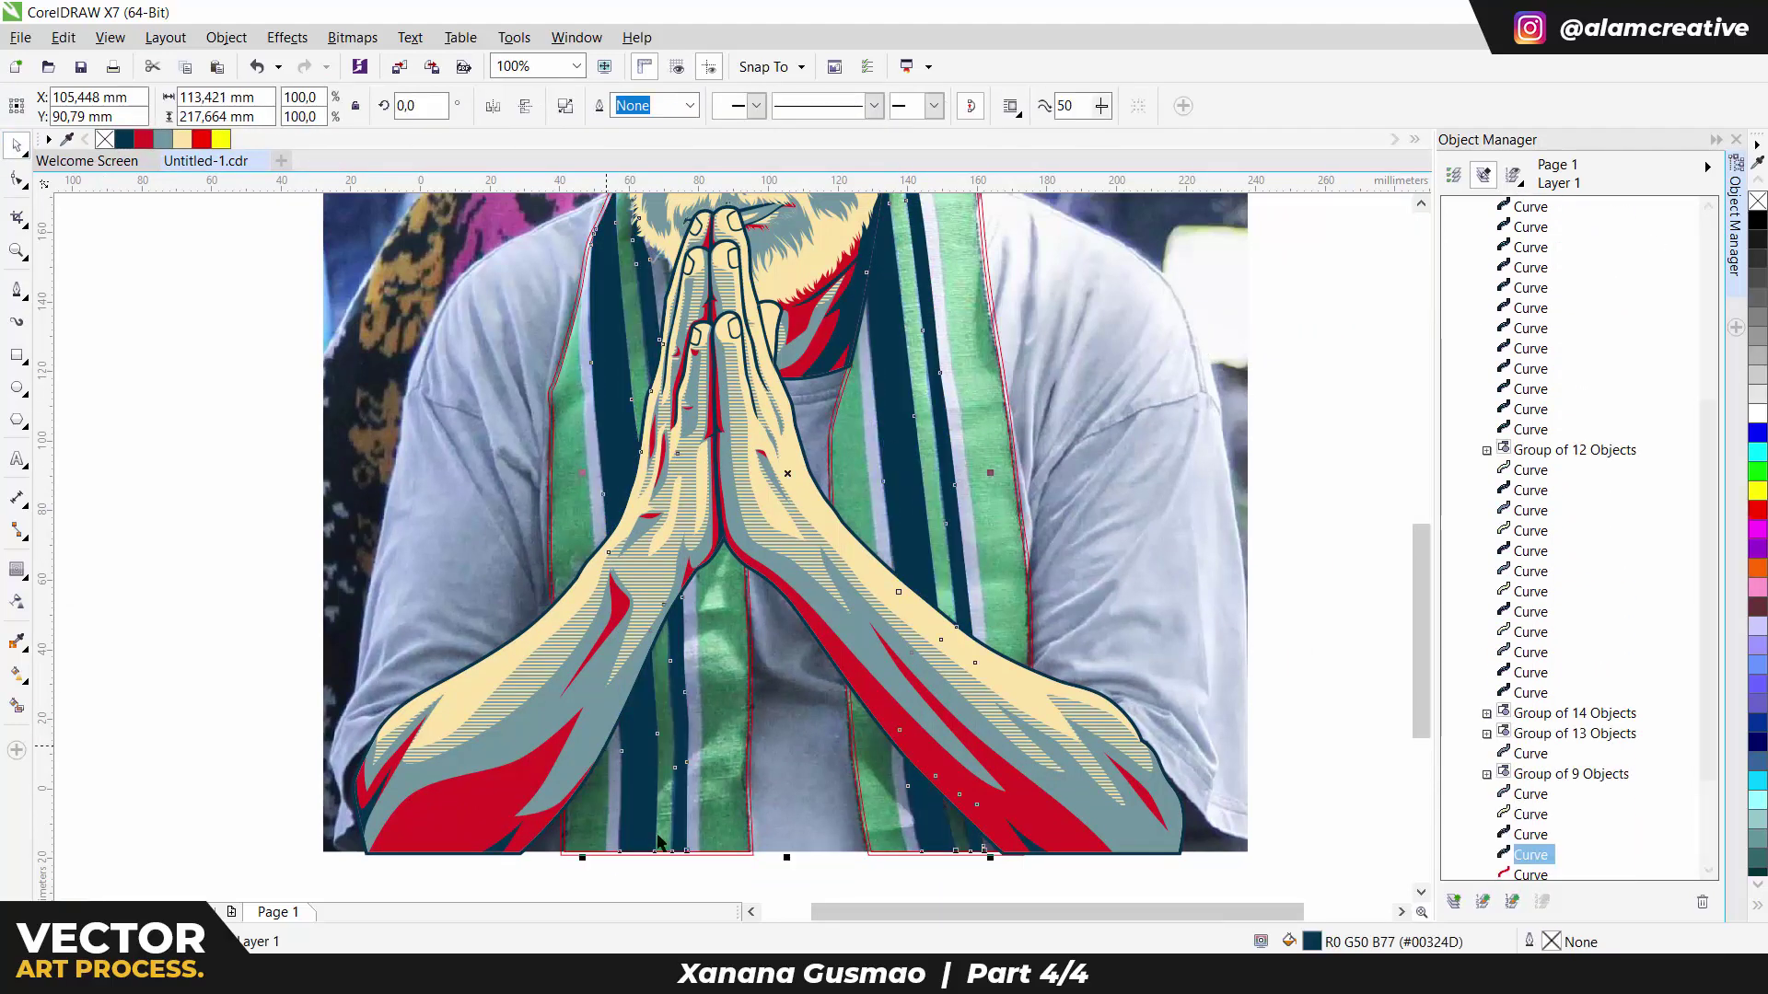
scroll(736, 829, "up", 3)
left_click(749, 600)
scroll(737, 635, "up", 5)
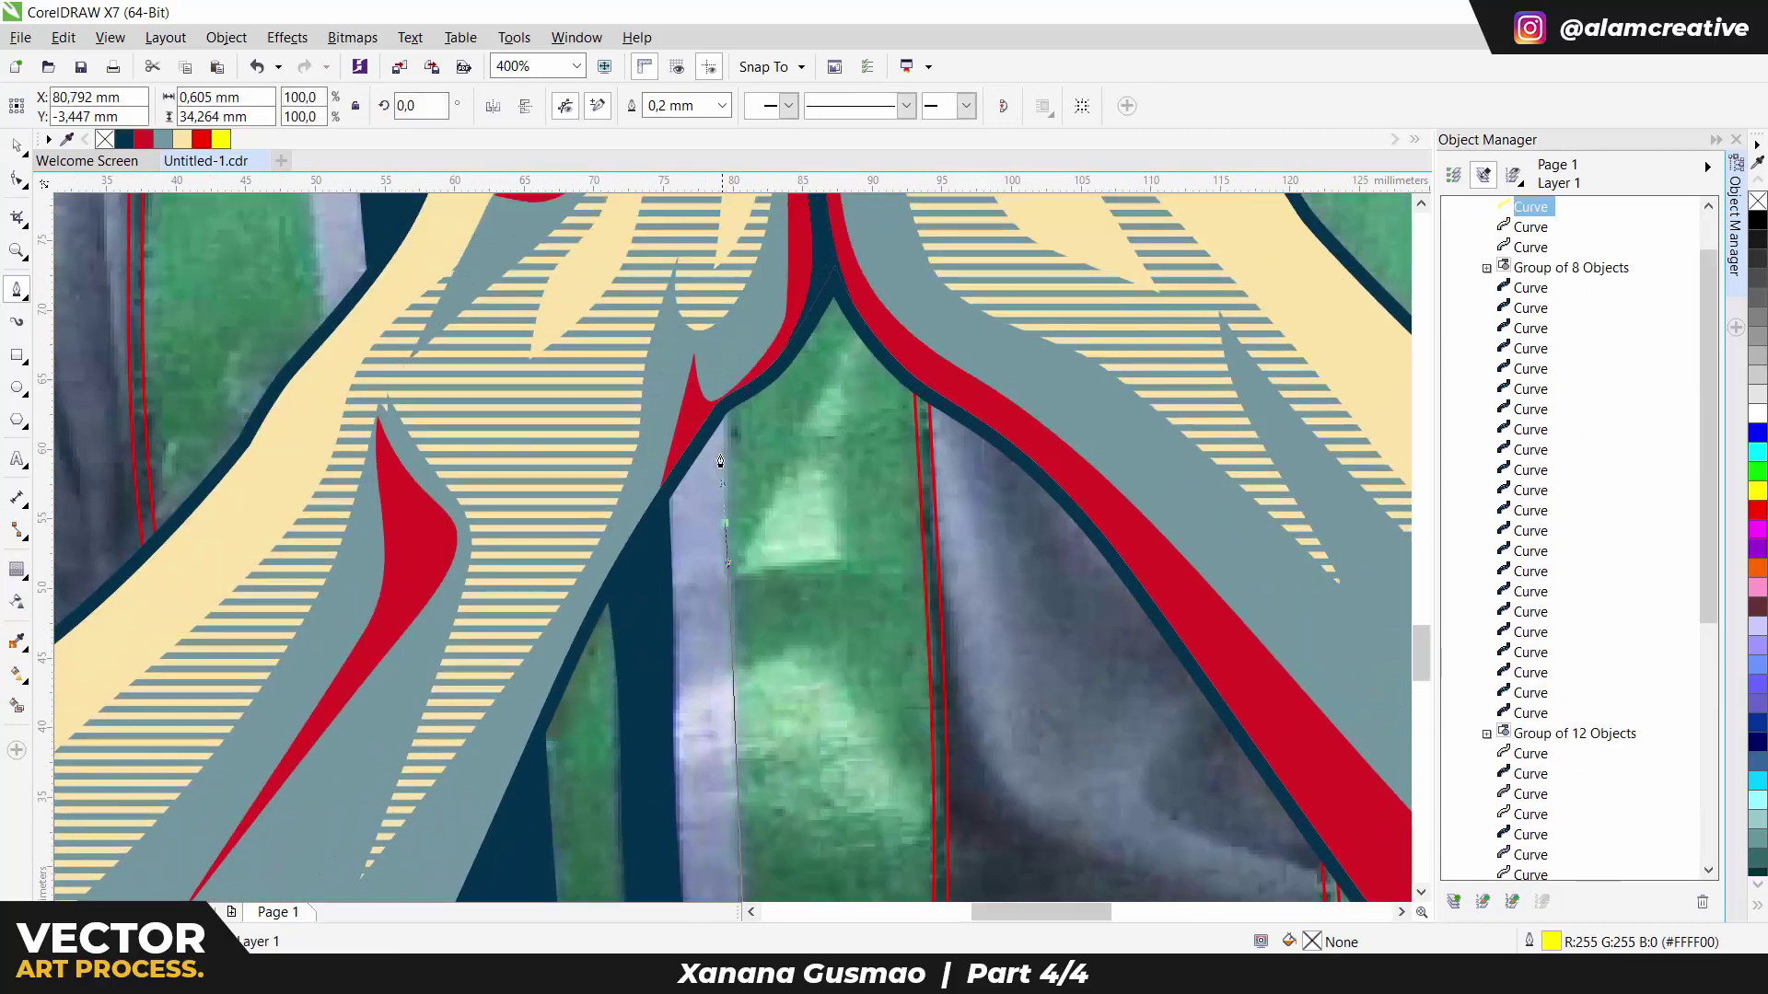
left_click(725, 533)
left_click(725, 248)
Step: Trace around the two light grey stripes below the left forearm and close the curve beneath the hem
scroll(702, 413, "down", 1)
left_click(670, 453)
scroll(670, 644, "down", 5)
left_click_drag(640, 428, 645, 579)
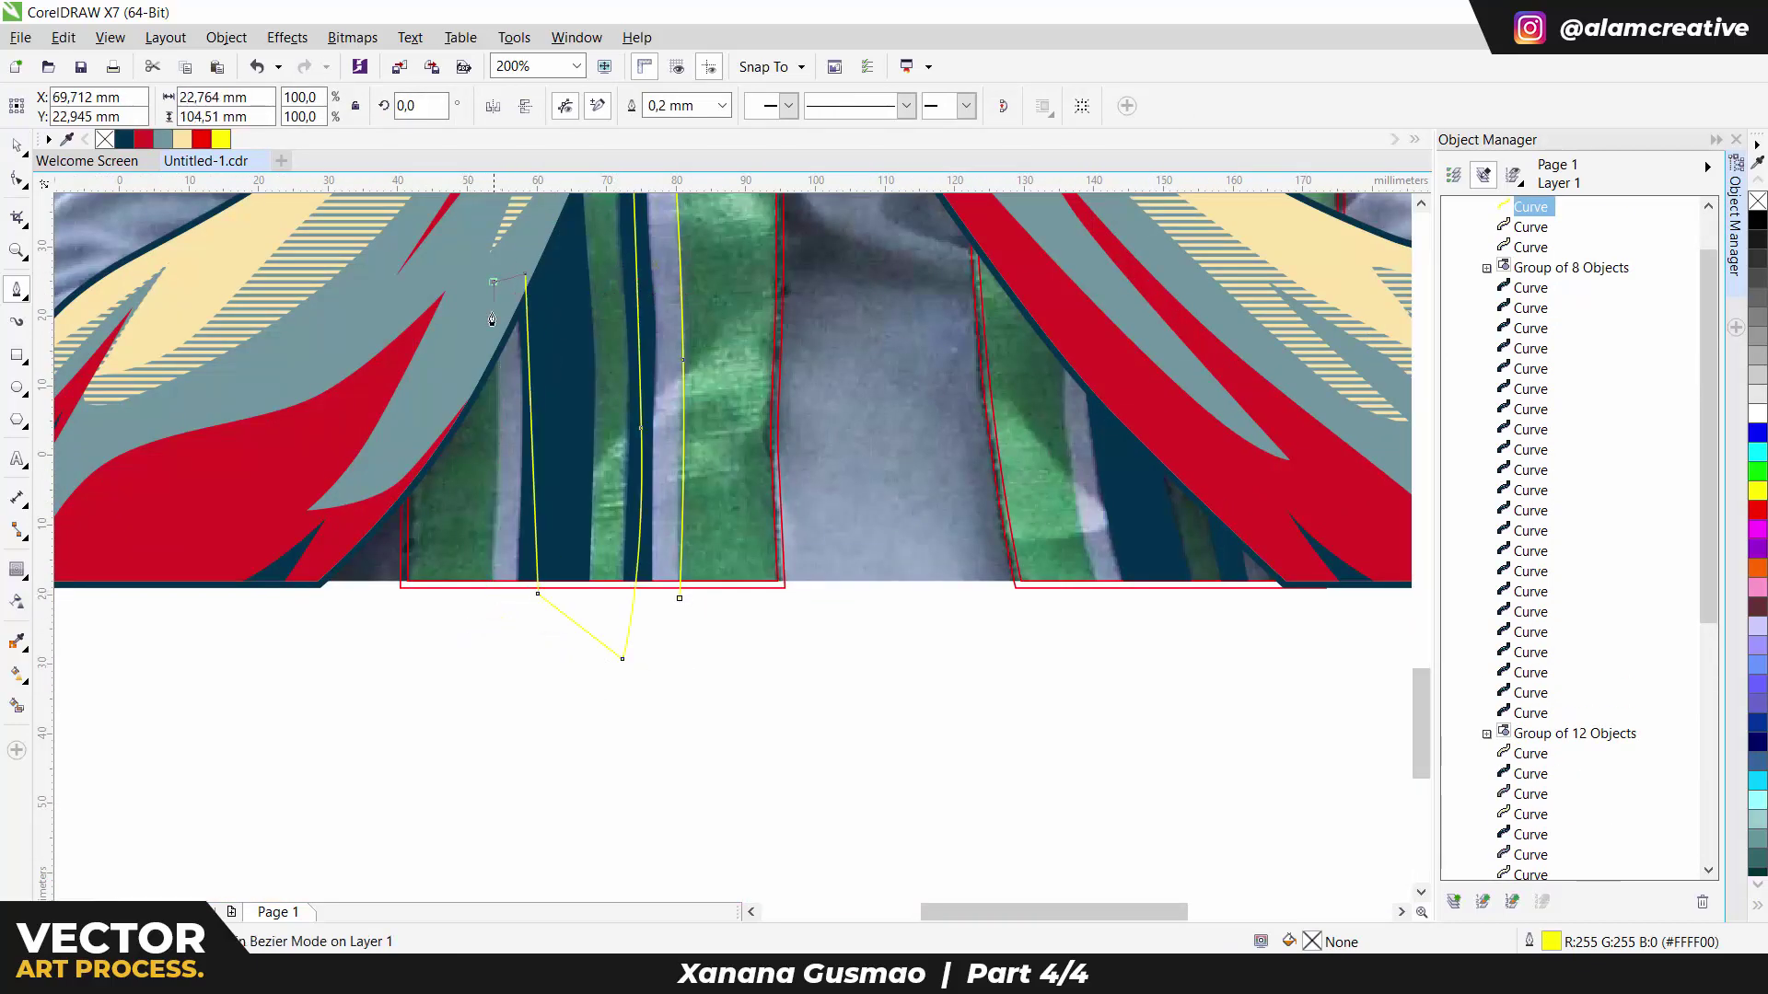
scroll(492, 320, "up", 1)
scroll(650, 857, "down", 1)
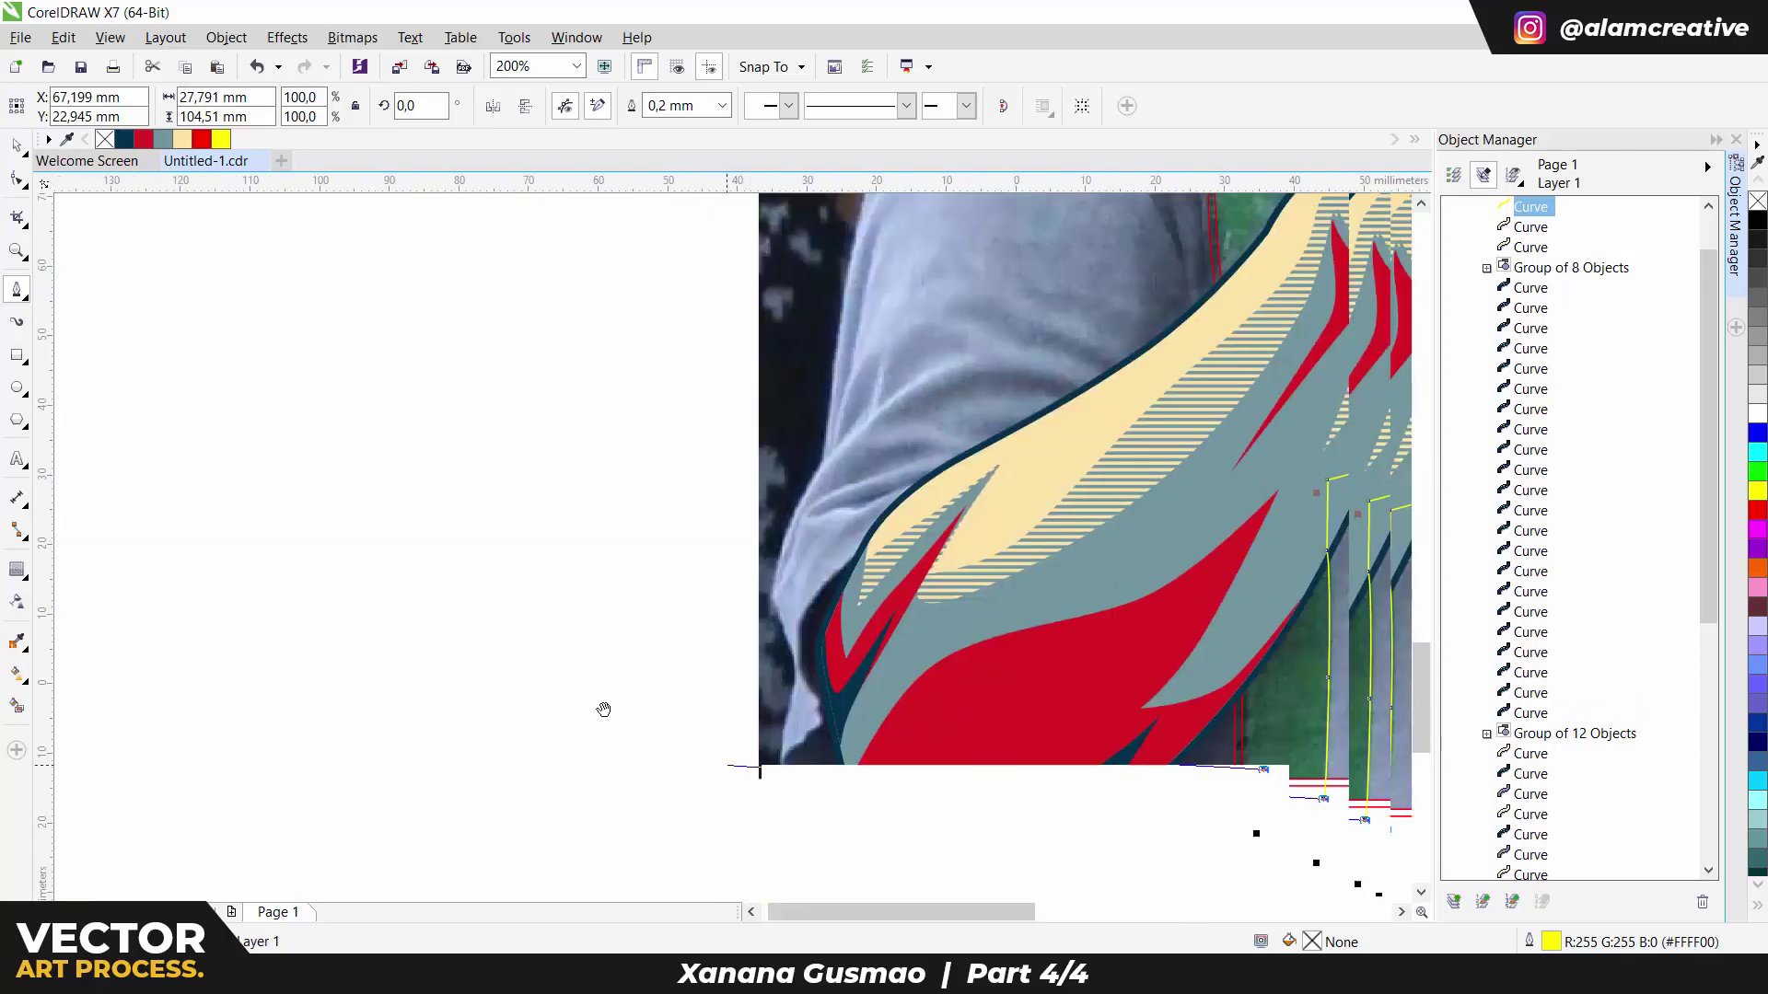
left_click_drag(875, 769, 1003, 732)
Step: Trace both edges of the left half's outer light grey stripe from the forearm up the chest and back into the wrist
scroll(890, 479, "up", 5)
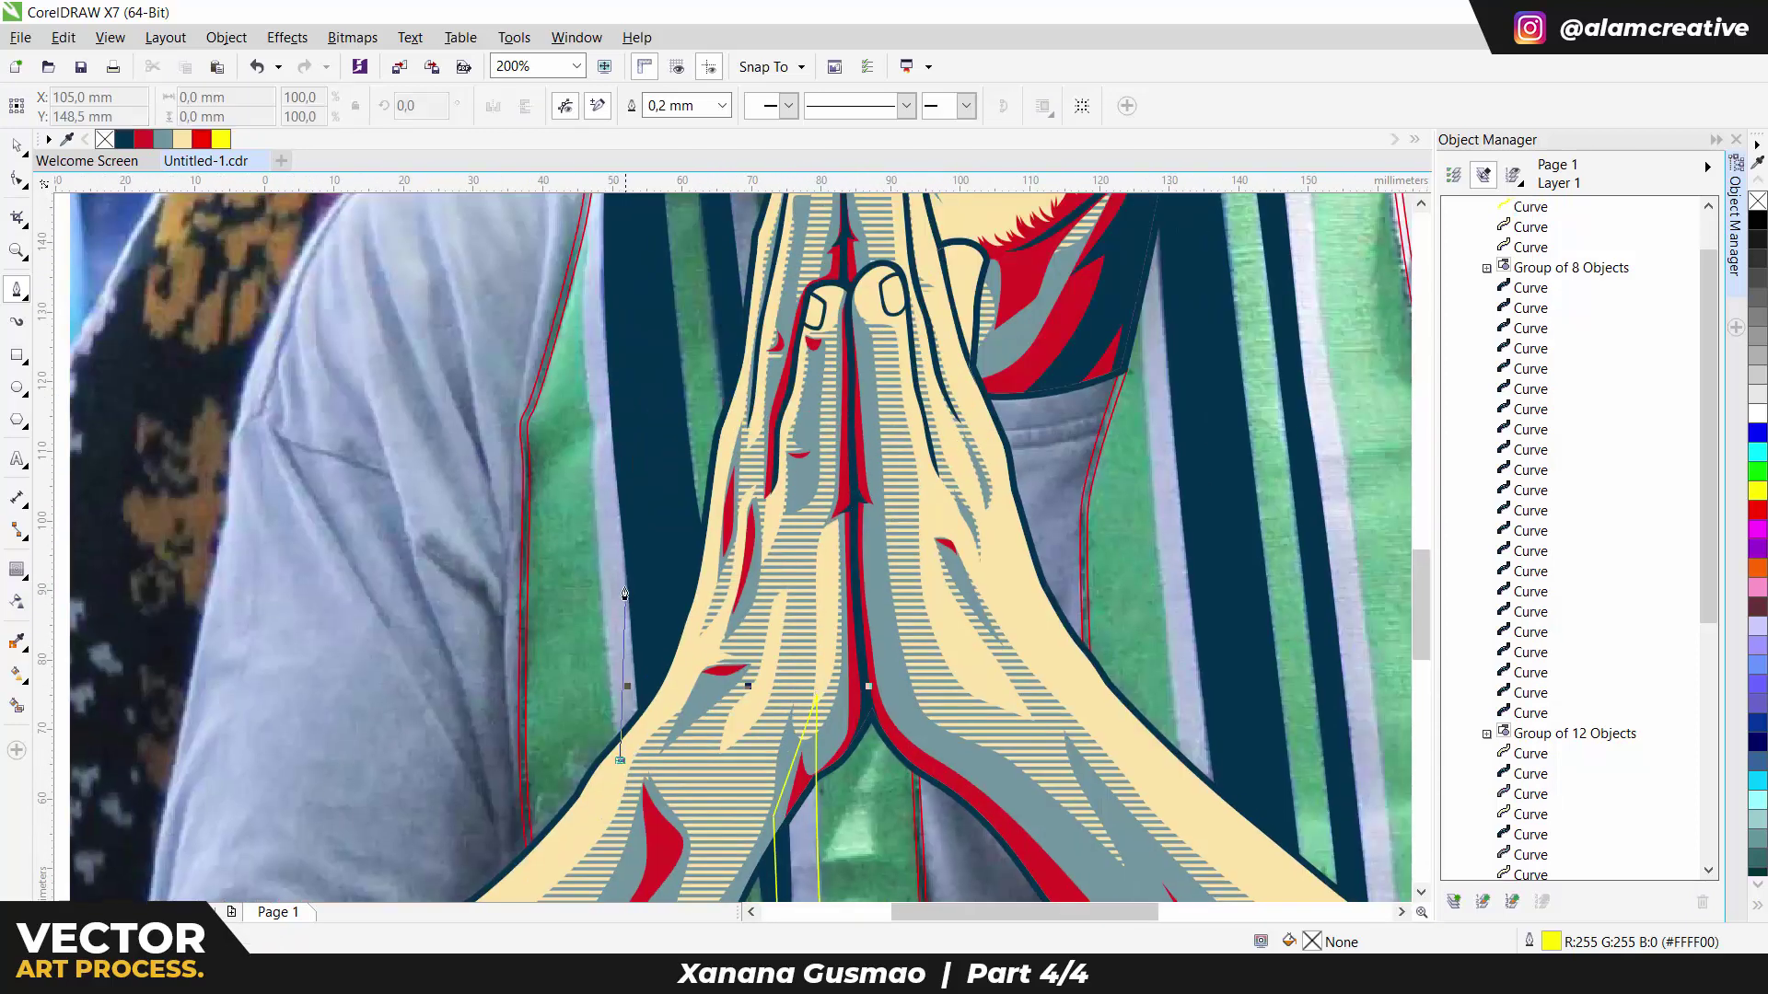
scroll(590, 469, "up", 1)
scroll(603, 461, "up", 3)
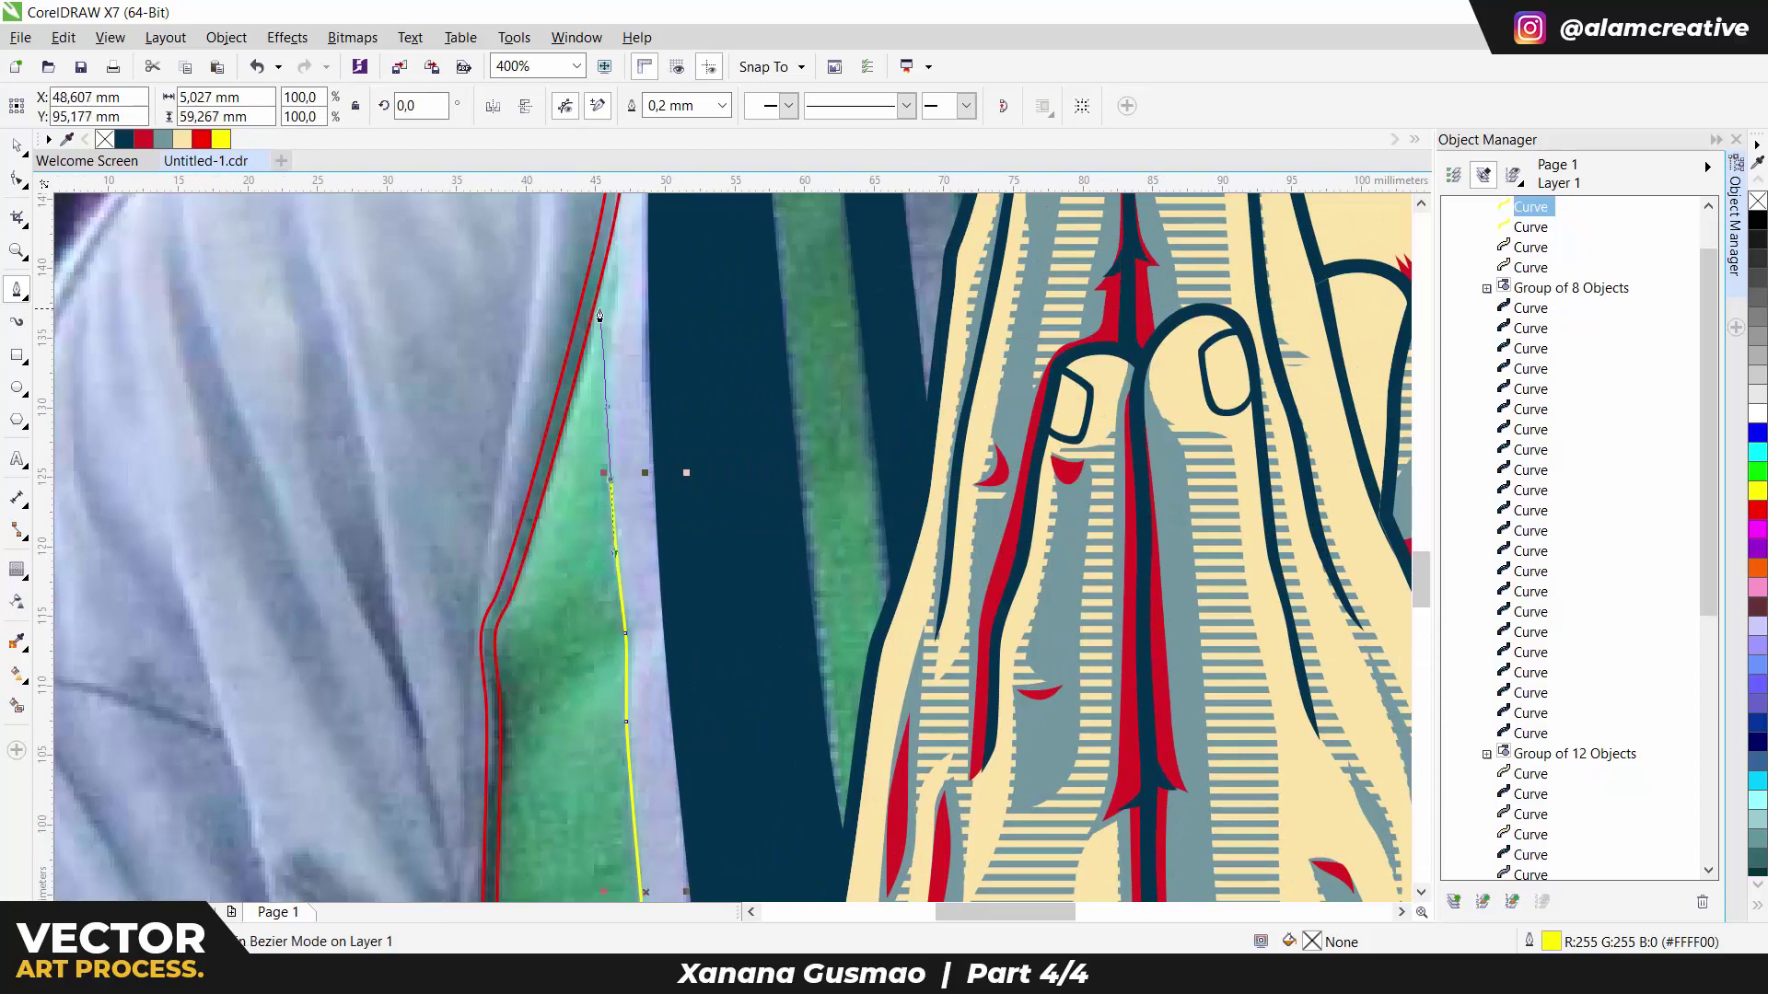
left_click(603, 445)
scroll(602, 345, "down", 1)
scroll(599, 386, "down", 4)
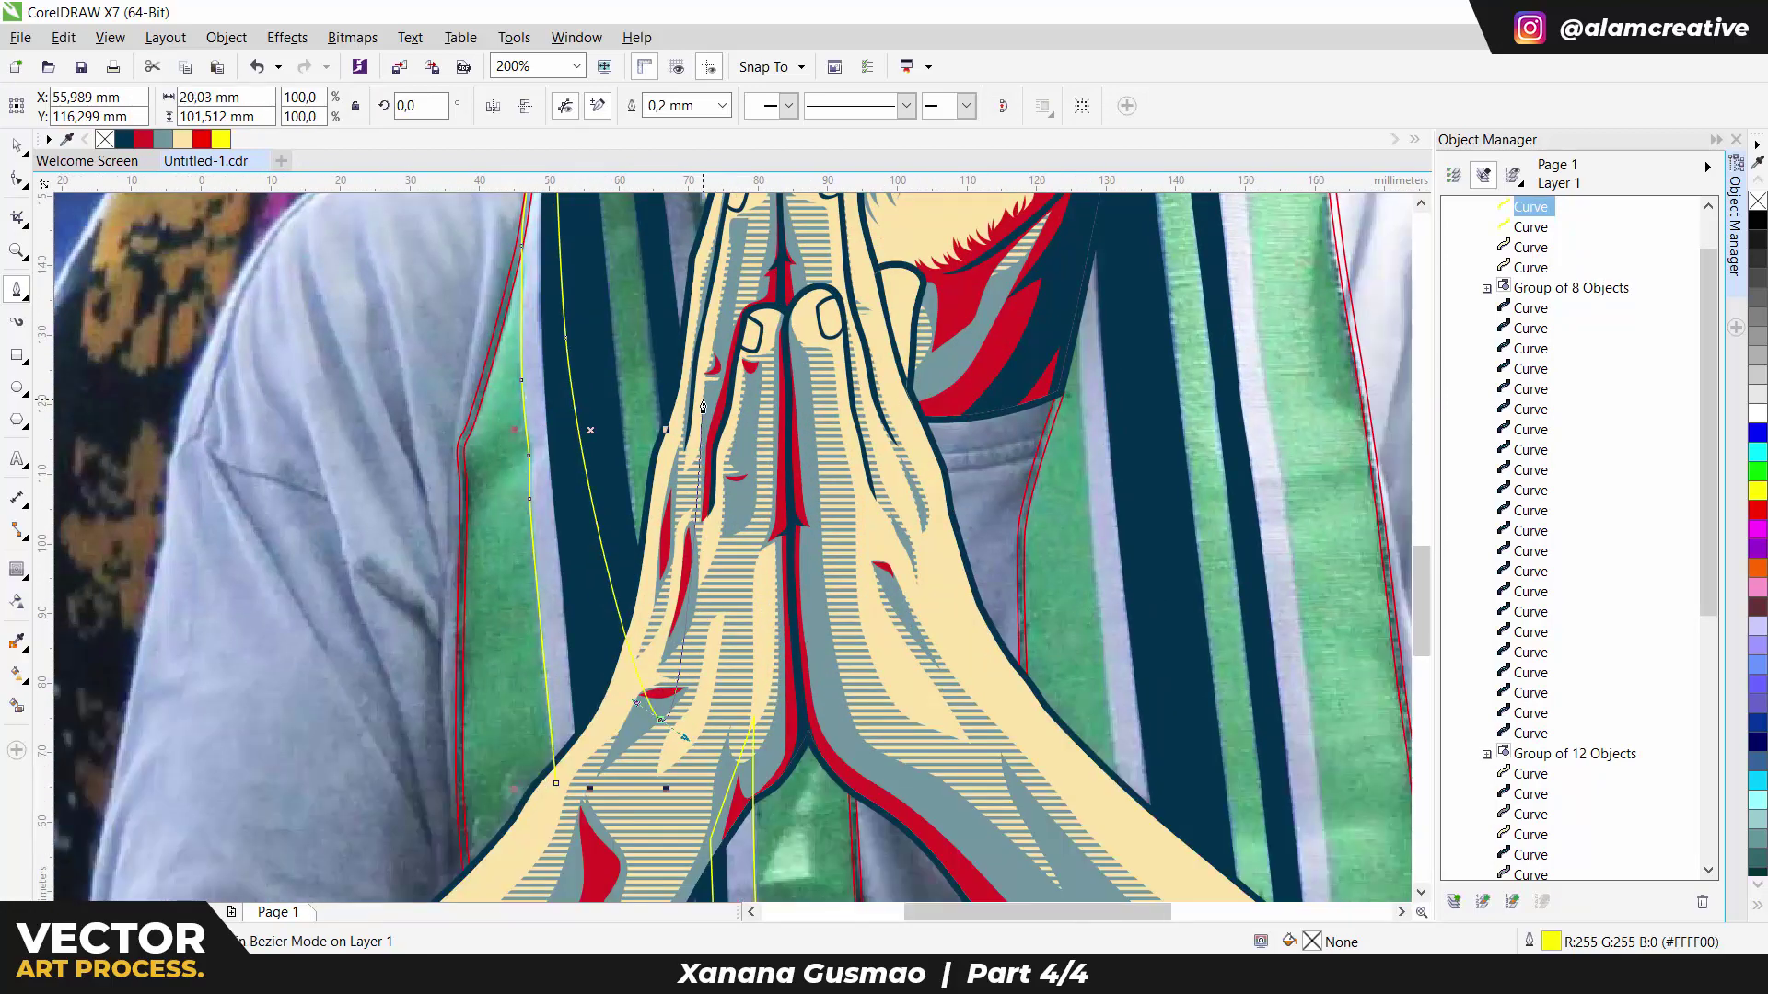
Step: Continue the curve around the light grey stripe beside the hands and close it inside the left forearm
scroll(636, 396, "up", 3)
scroll(696, 534, "down", 4)
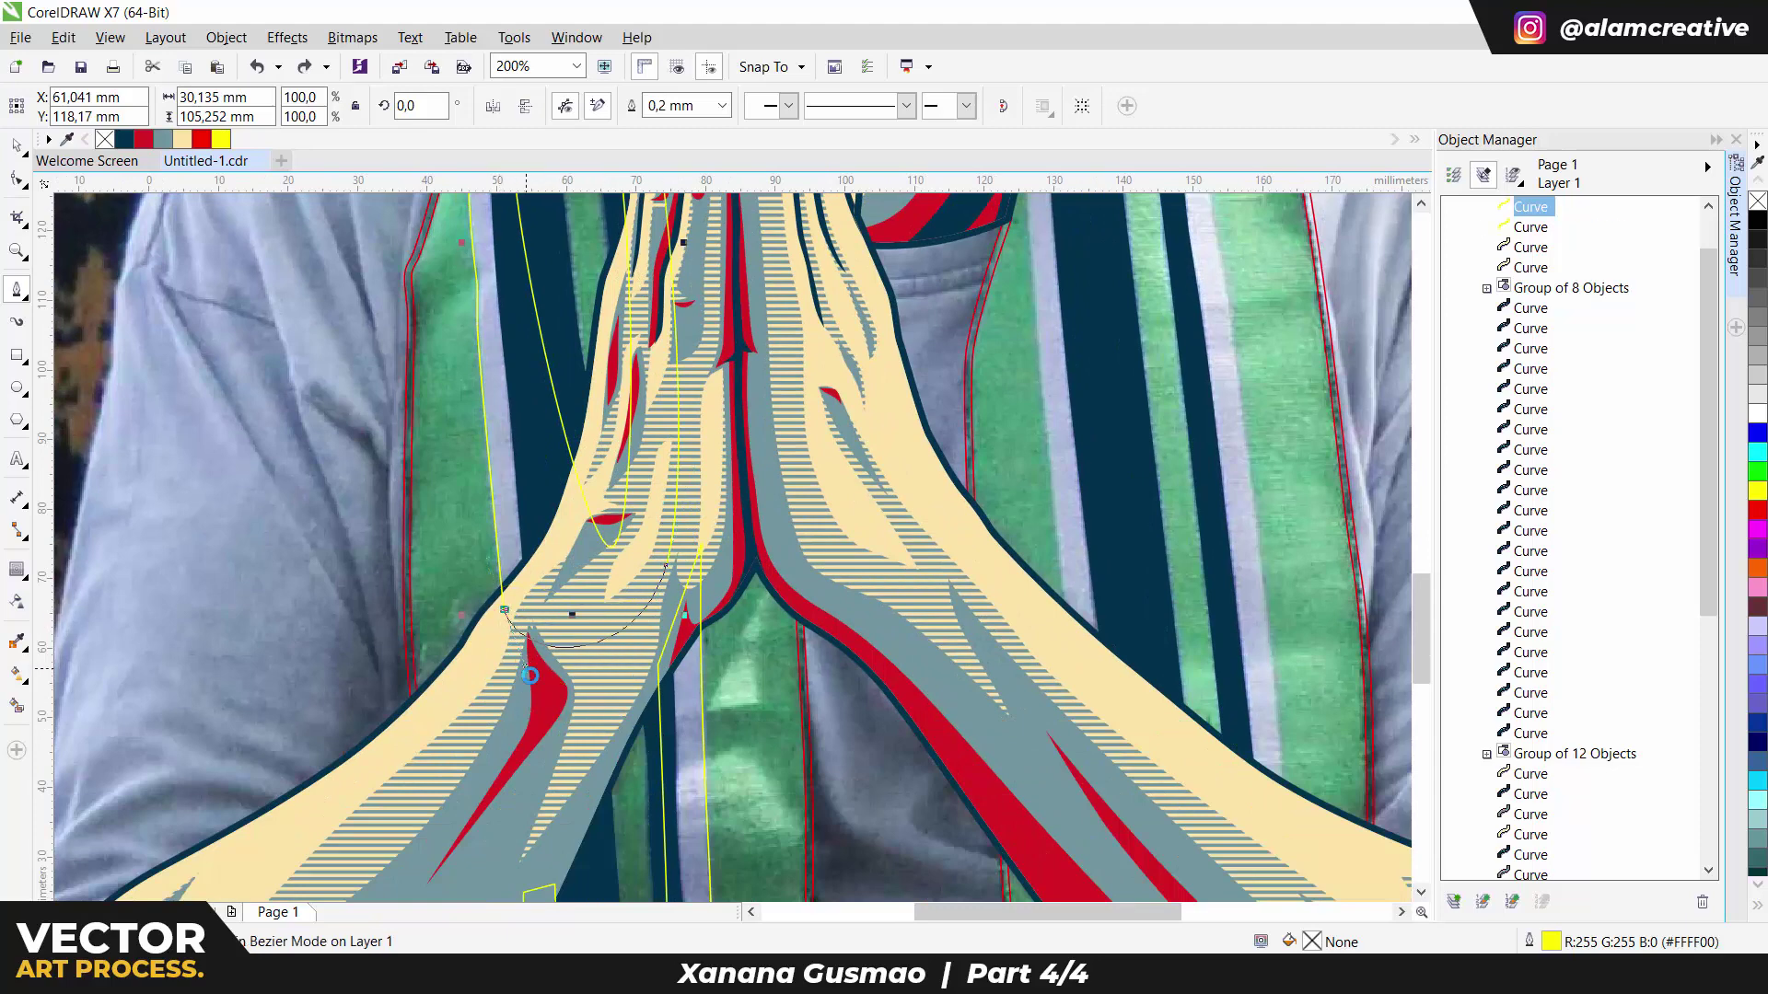
scroll(527, 670, "down", 1)
scroll(645, 553, "up", 1)
left_click(652, 744)
scroll(656, 852, "down", 2)
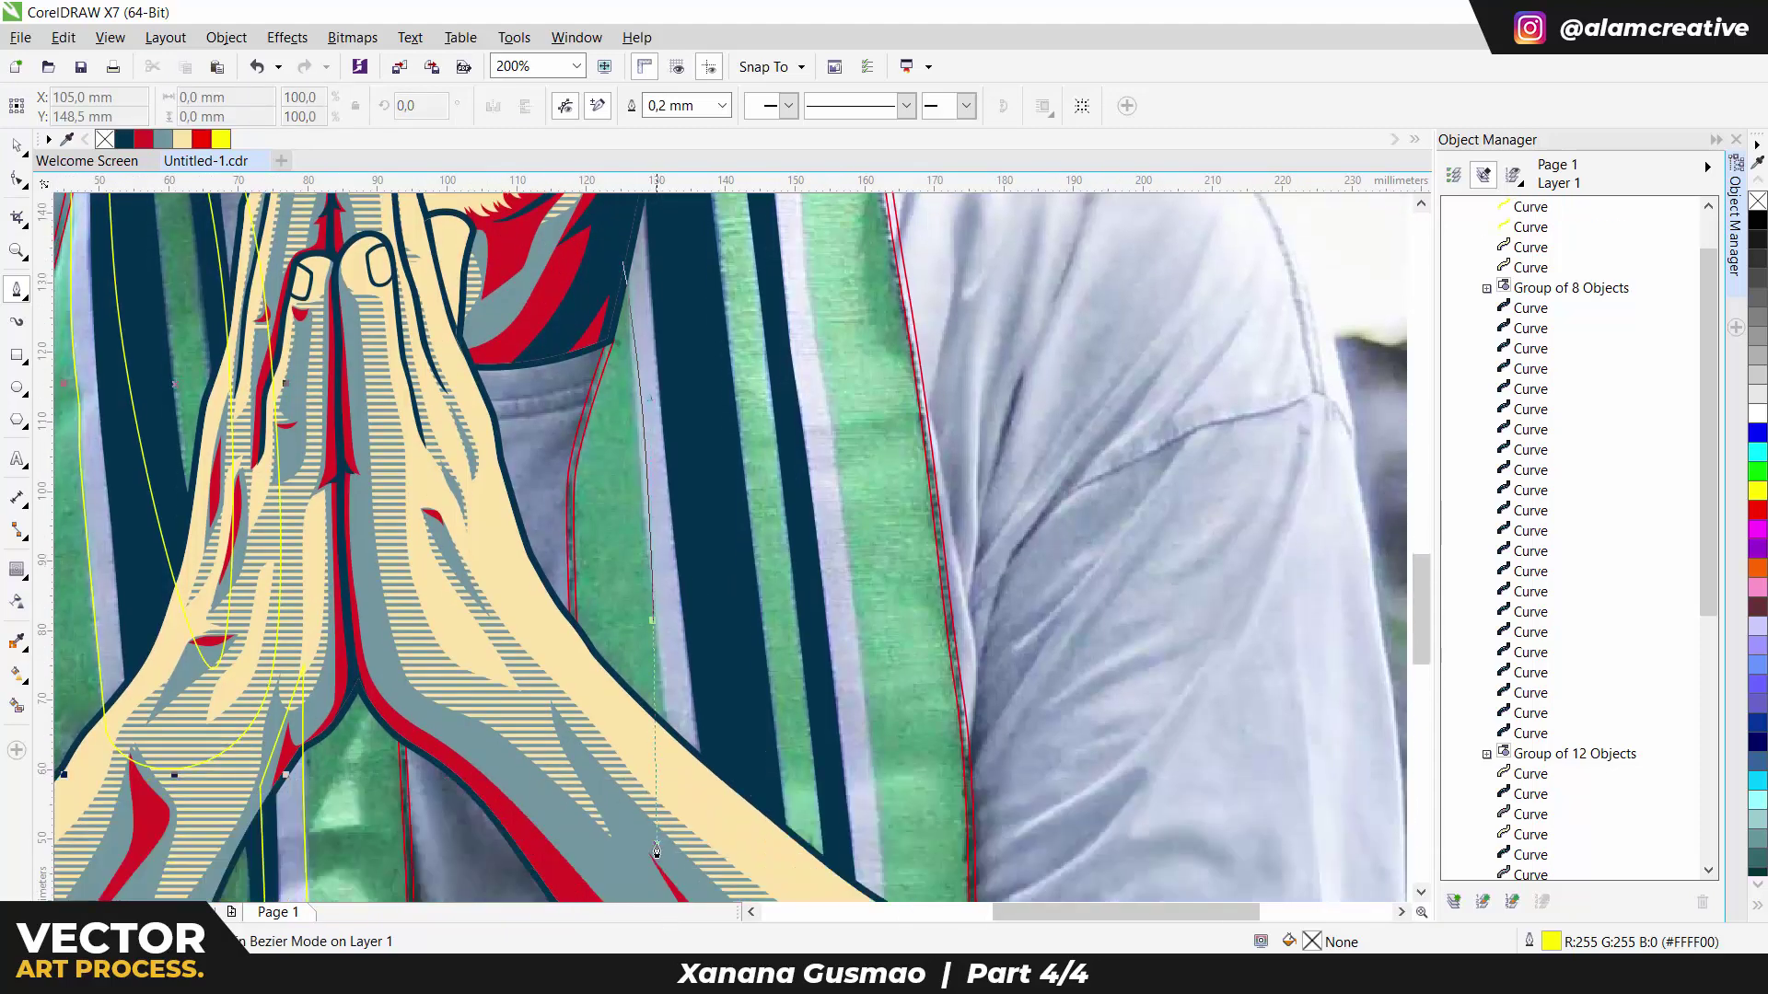
Step: Trace the right half's inner light grey stripe from the chest past the forearm to below the hem and close the curve near the collar
left_click(672, 849)
scroll(636, 506, "down", 6)
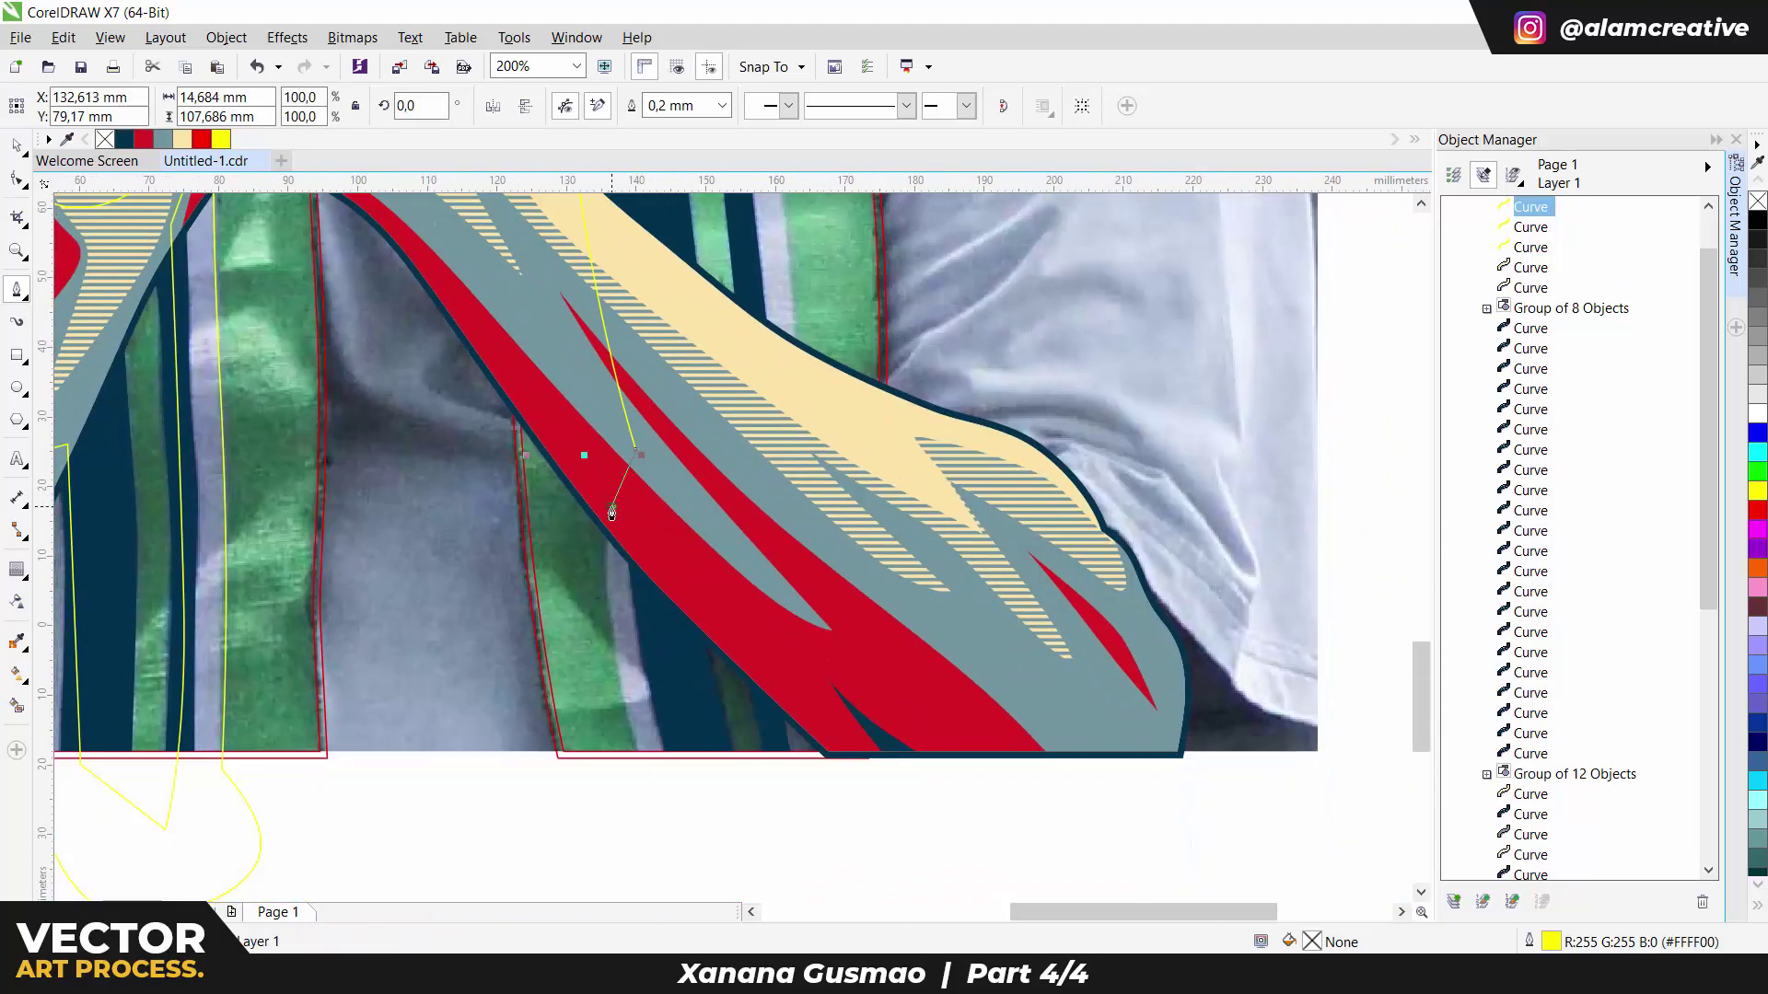
left_click(616, 332)
left_click(593, 388)
left_click_drag(625, 437, 626, 434)
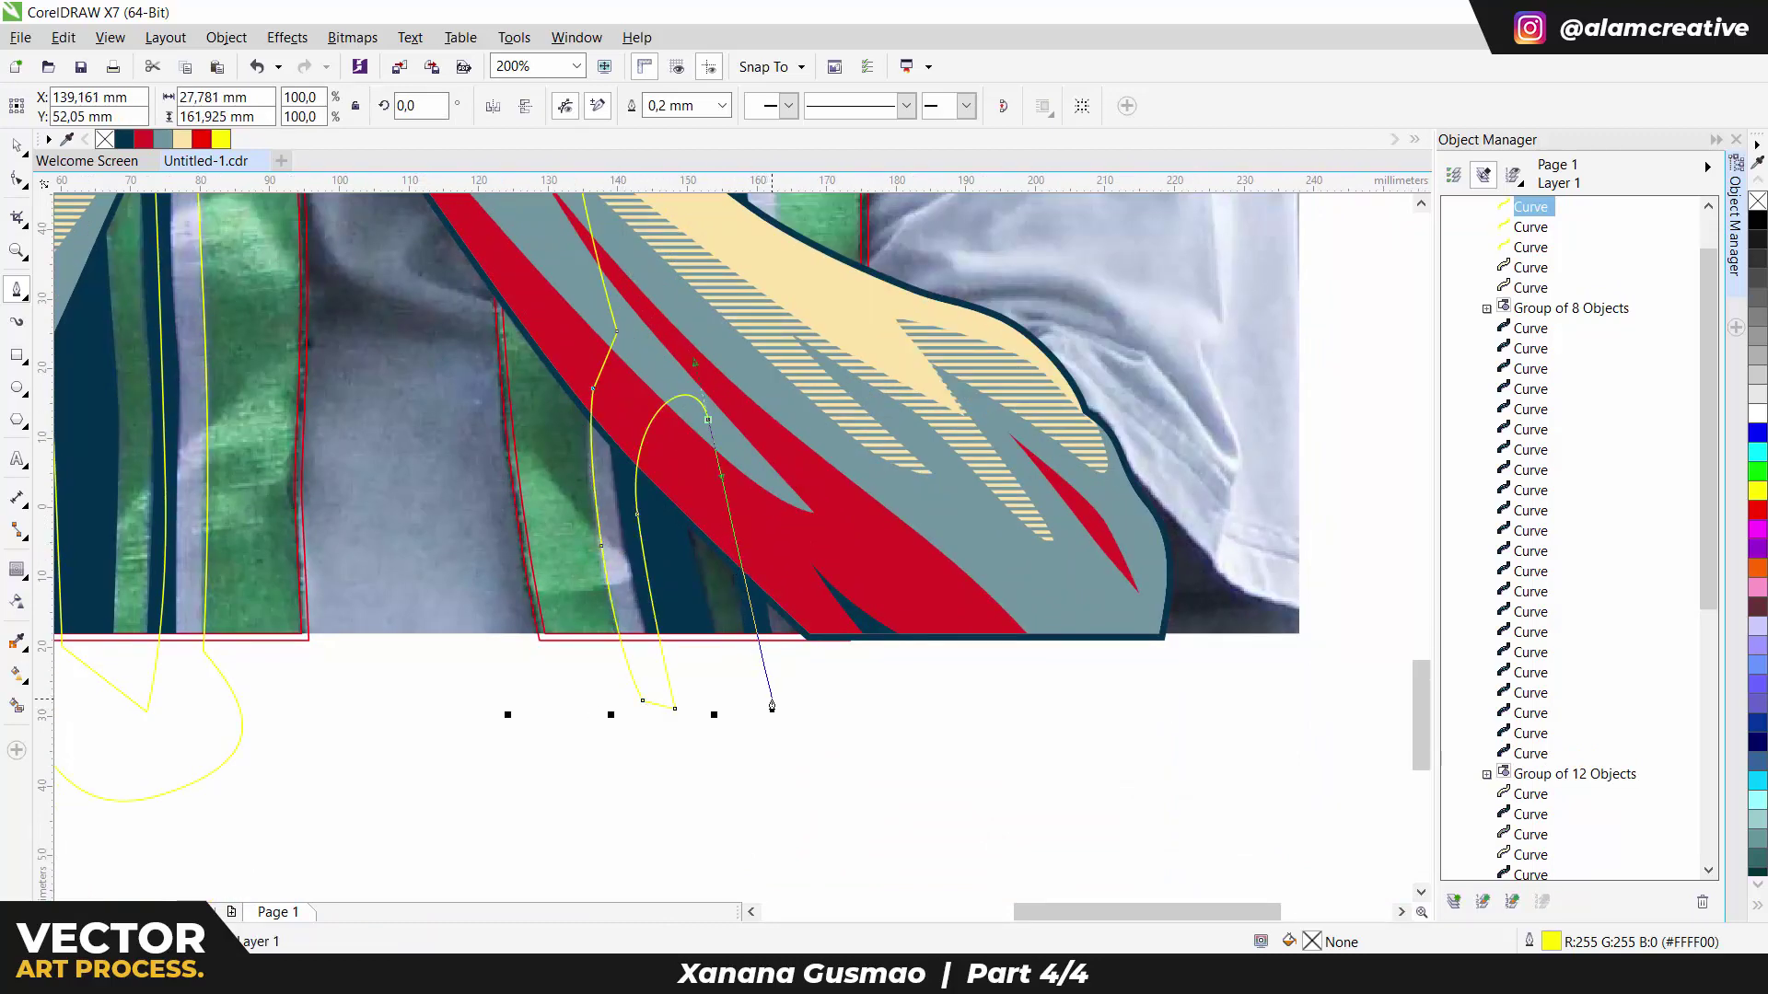
scroll(745, 646, "up", 3)
scroll(671, 590, "up", 5)
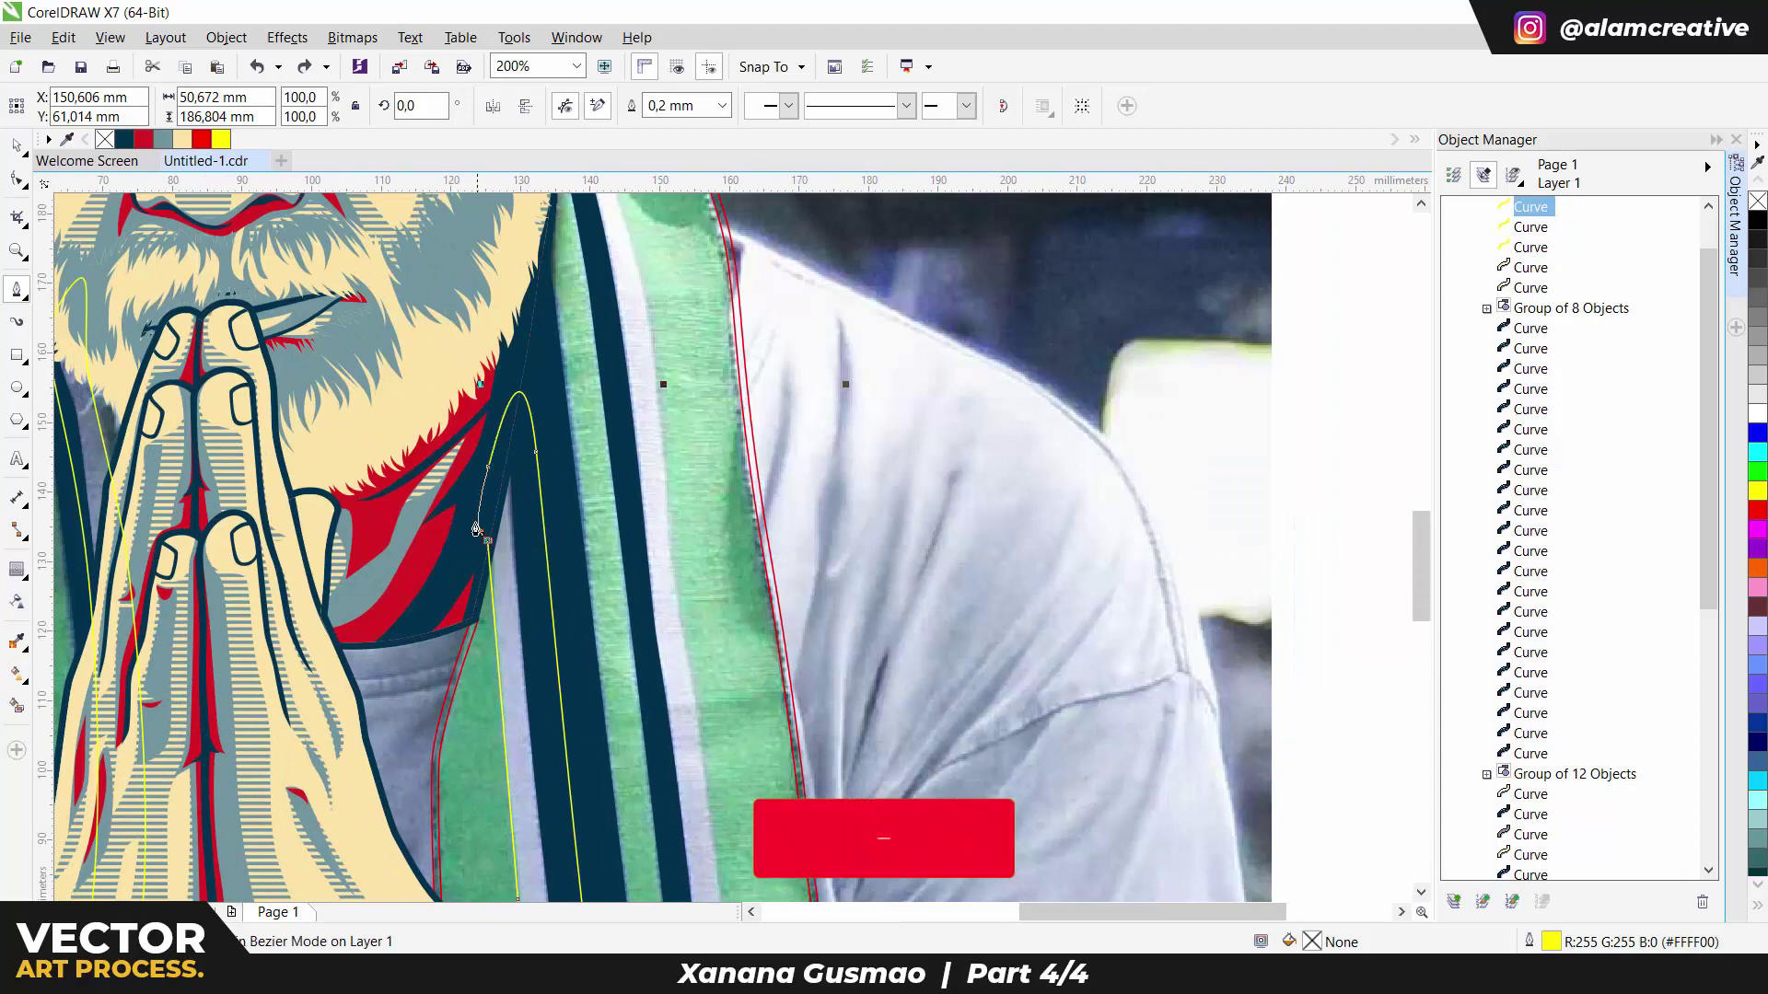
Step: Trace the outer edge of the right half's outer light grey stripe from under the ear down to the forearm
scroll(627, 448, "up", 2)
left_click(627, 449)
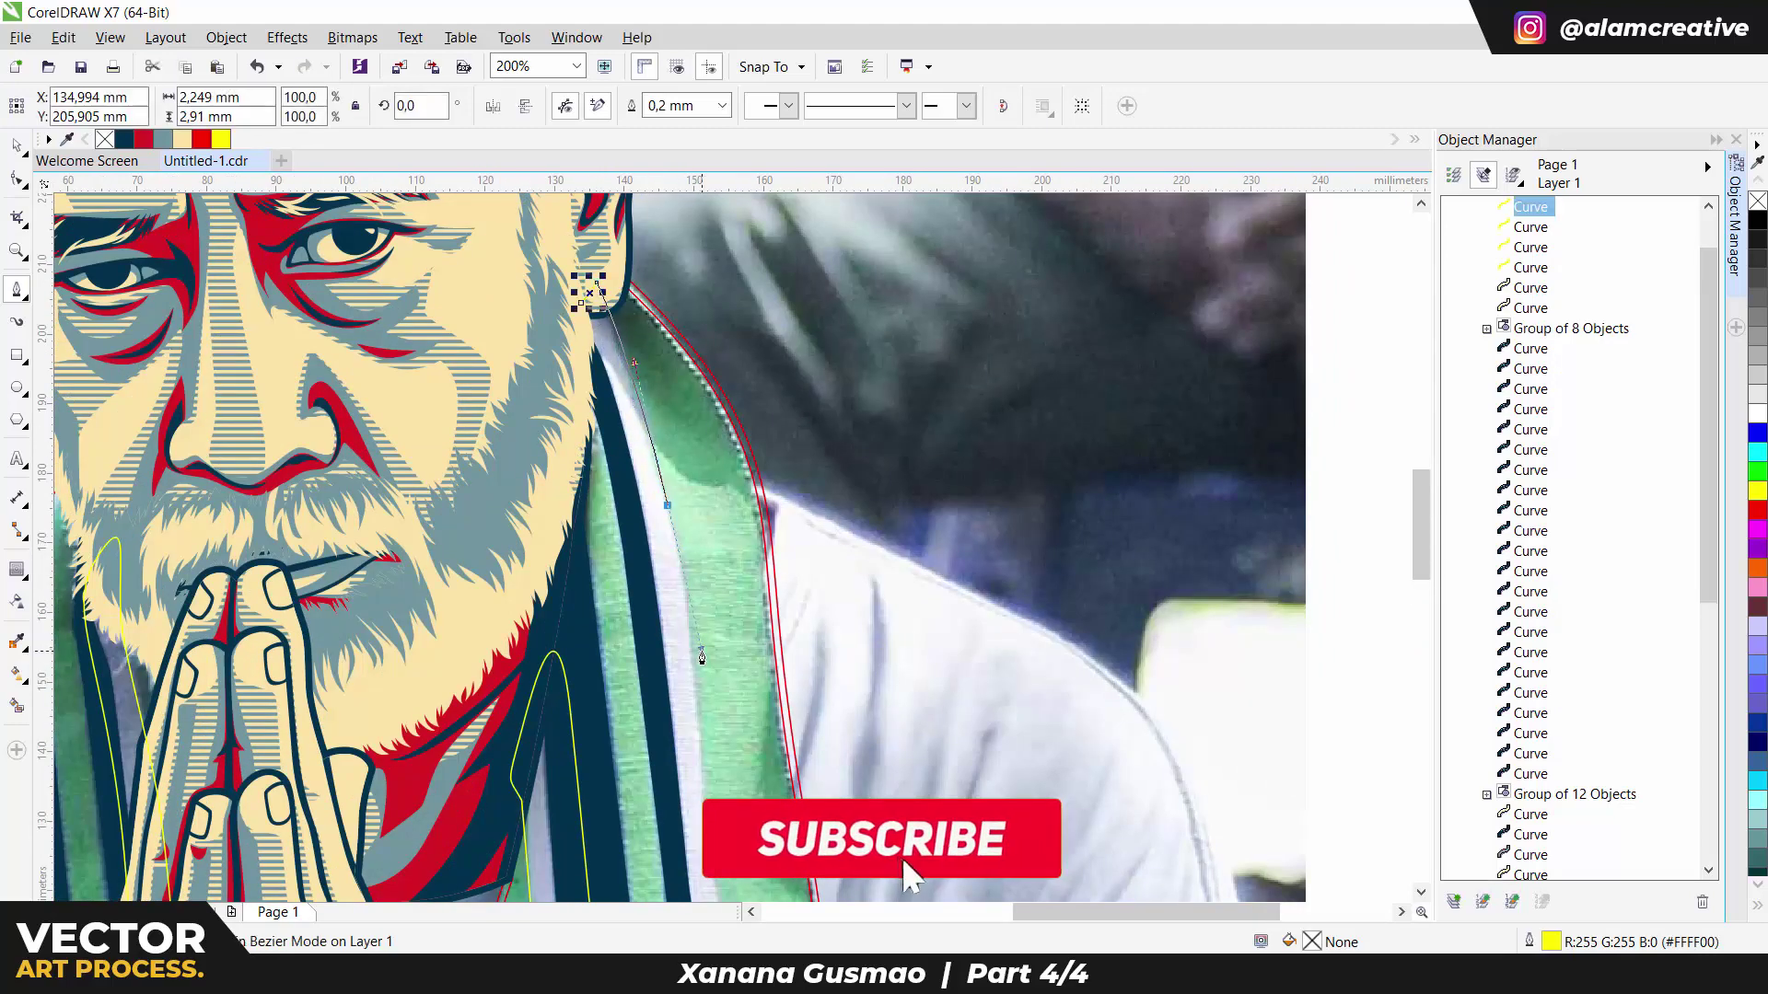
scroll(632, 465, "down", 3)
scroll(634, 477, "down", 2)
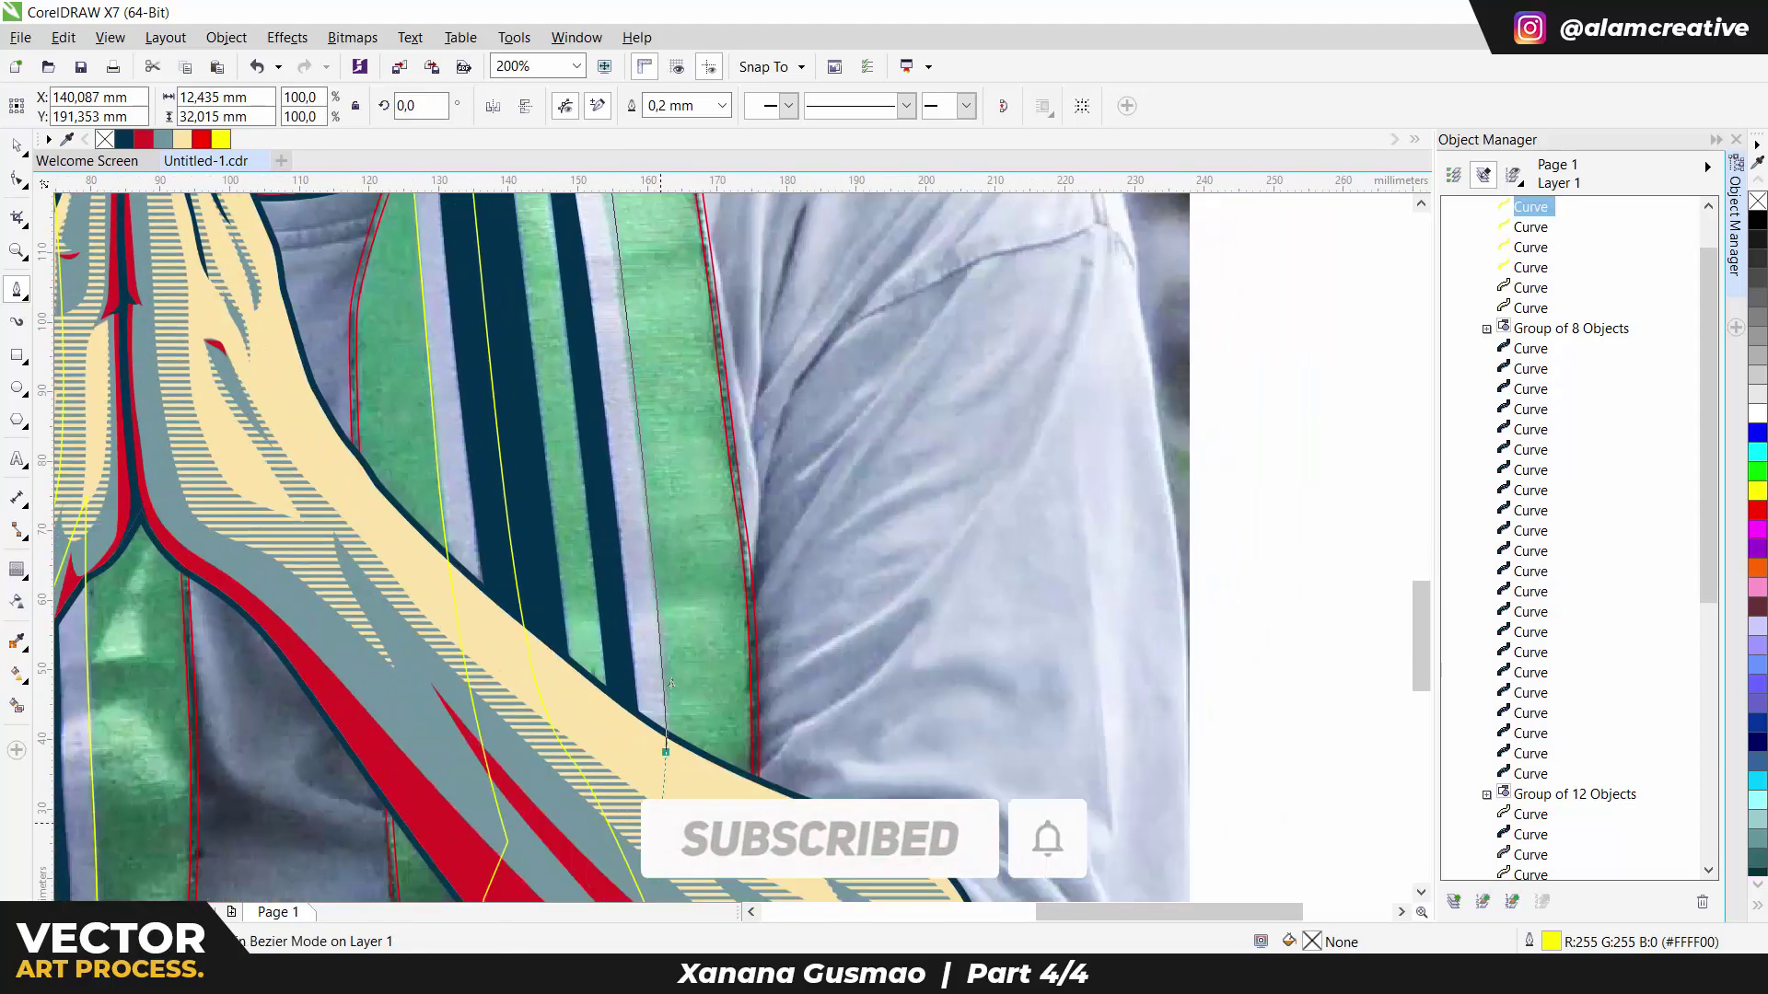
scroll(661, 748, "up", 1)
scroll(633, 455, "up", 1)
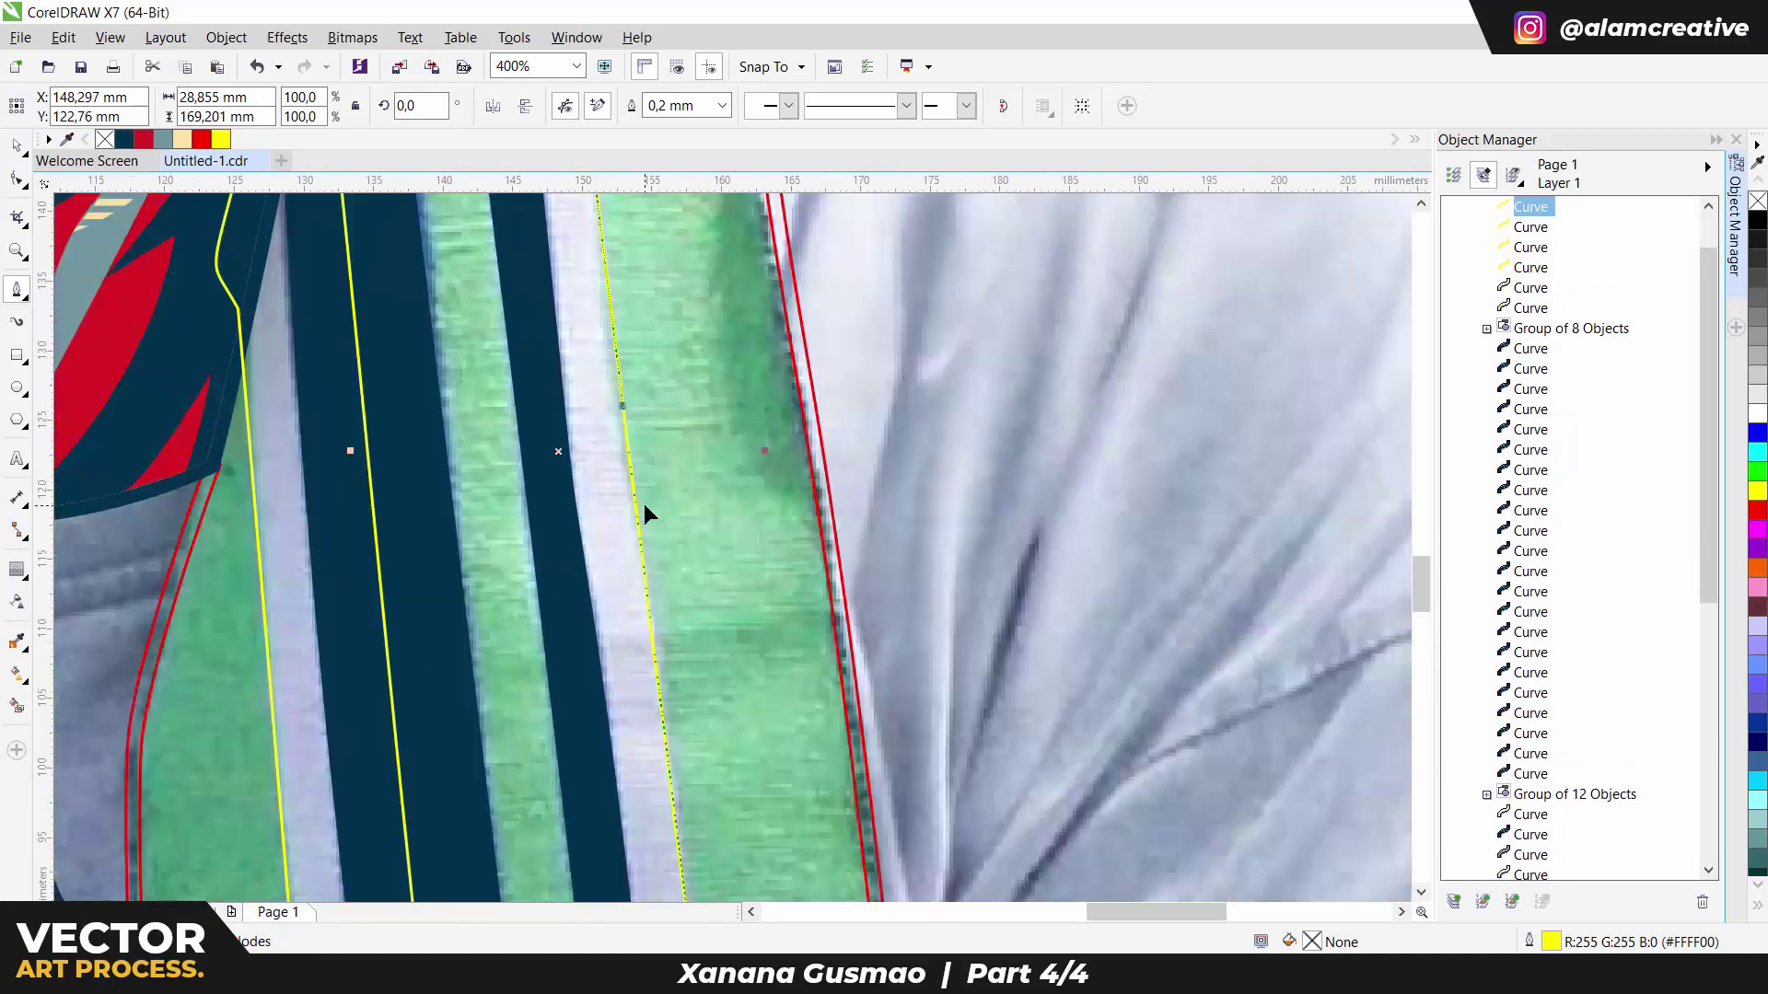
Step: Trace the outer light grey stripe's inner edge between the forearm and the ear and close the curve
scroll(643, 504, "down", 1)
scroll(585, 513, "up", 3)
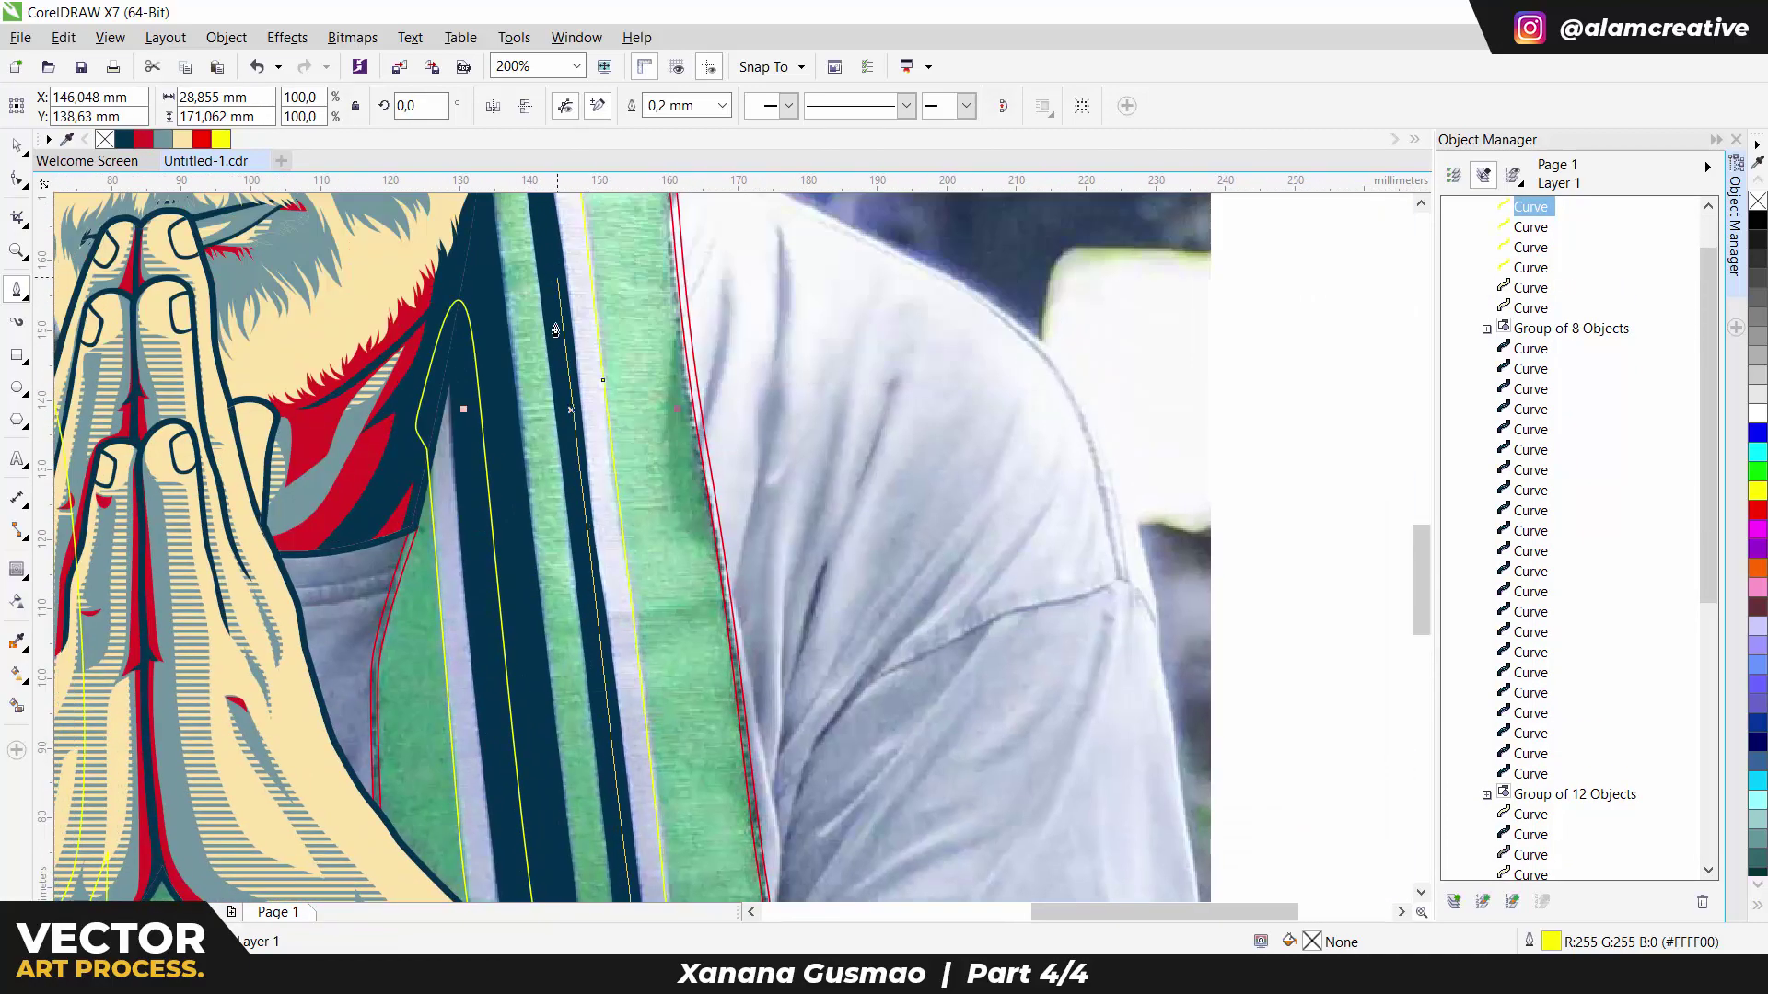
scroll(521, 232, "up", 2)
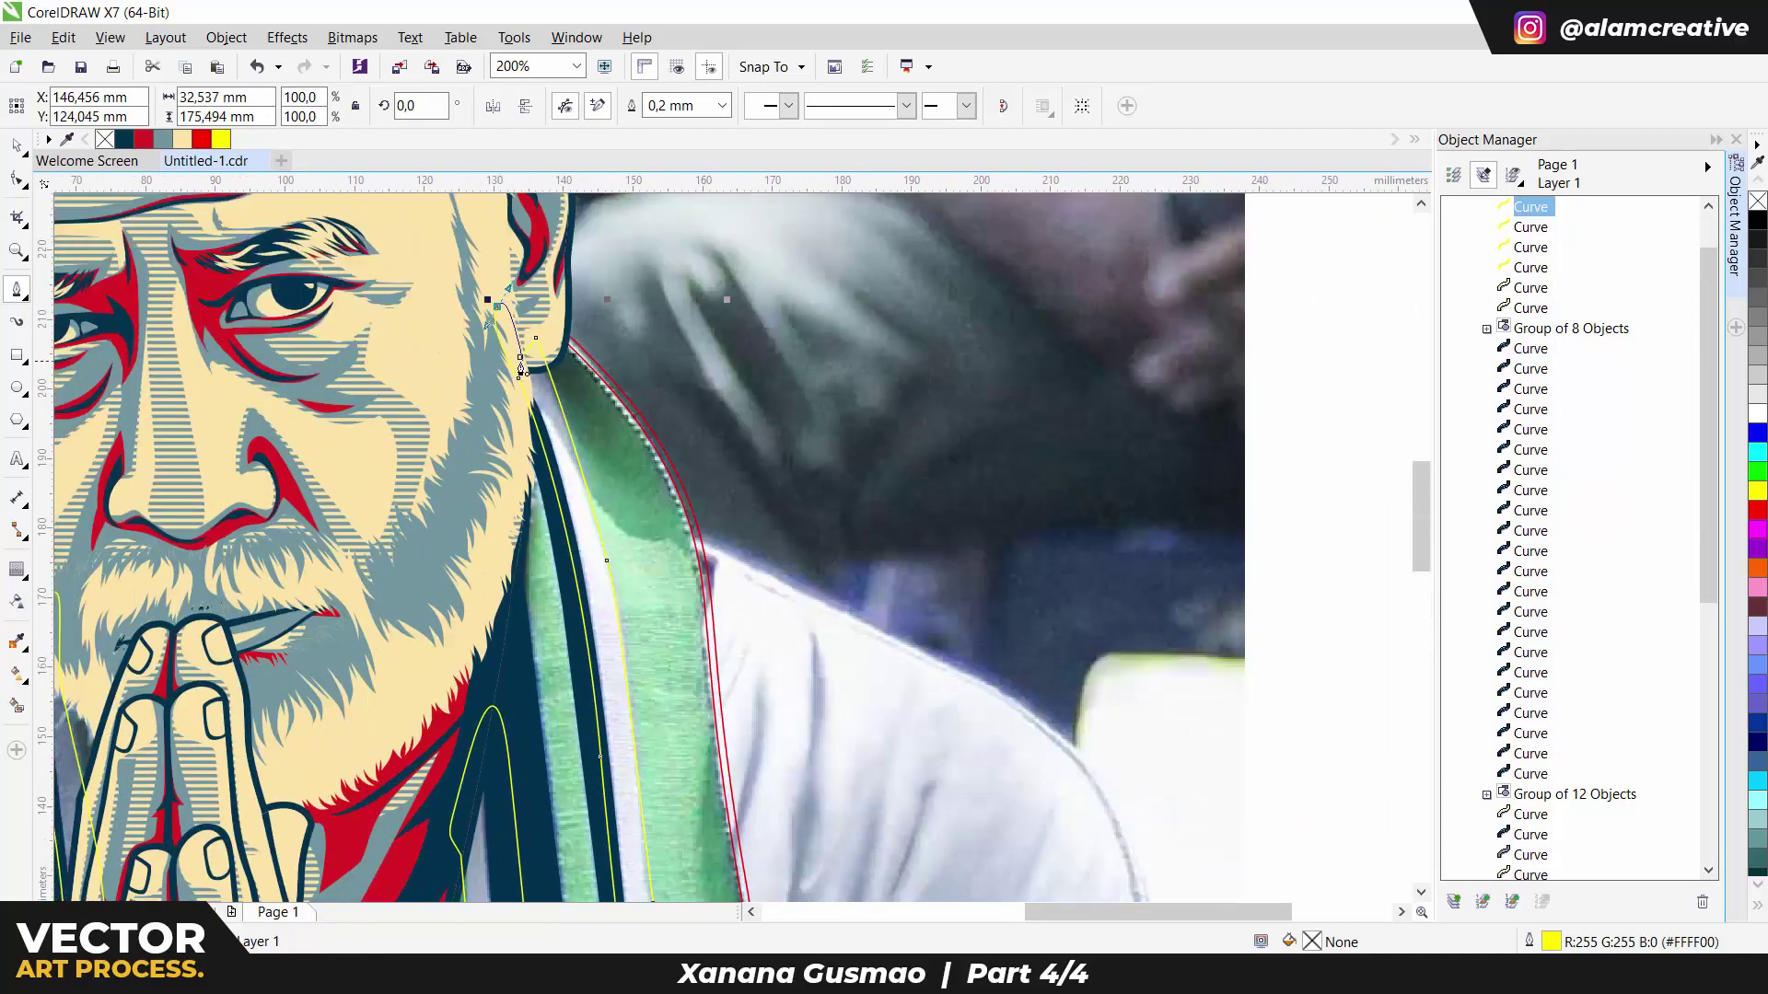
scroll(521, 362, "down", 3)
scroll(478, 810, "up", 3)
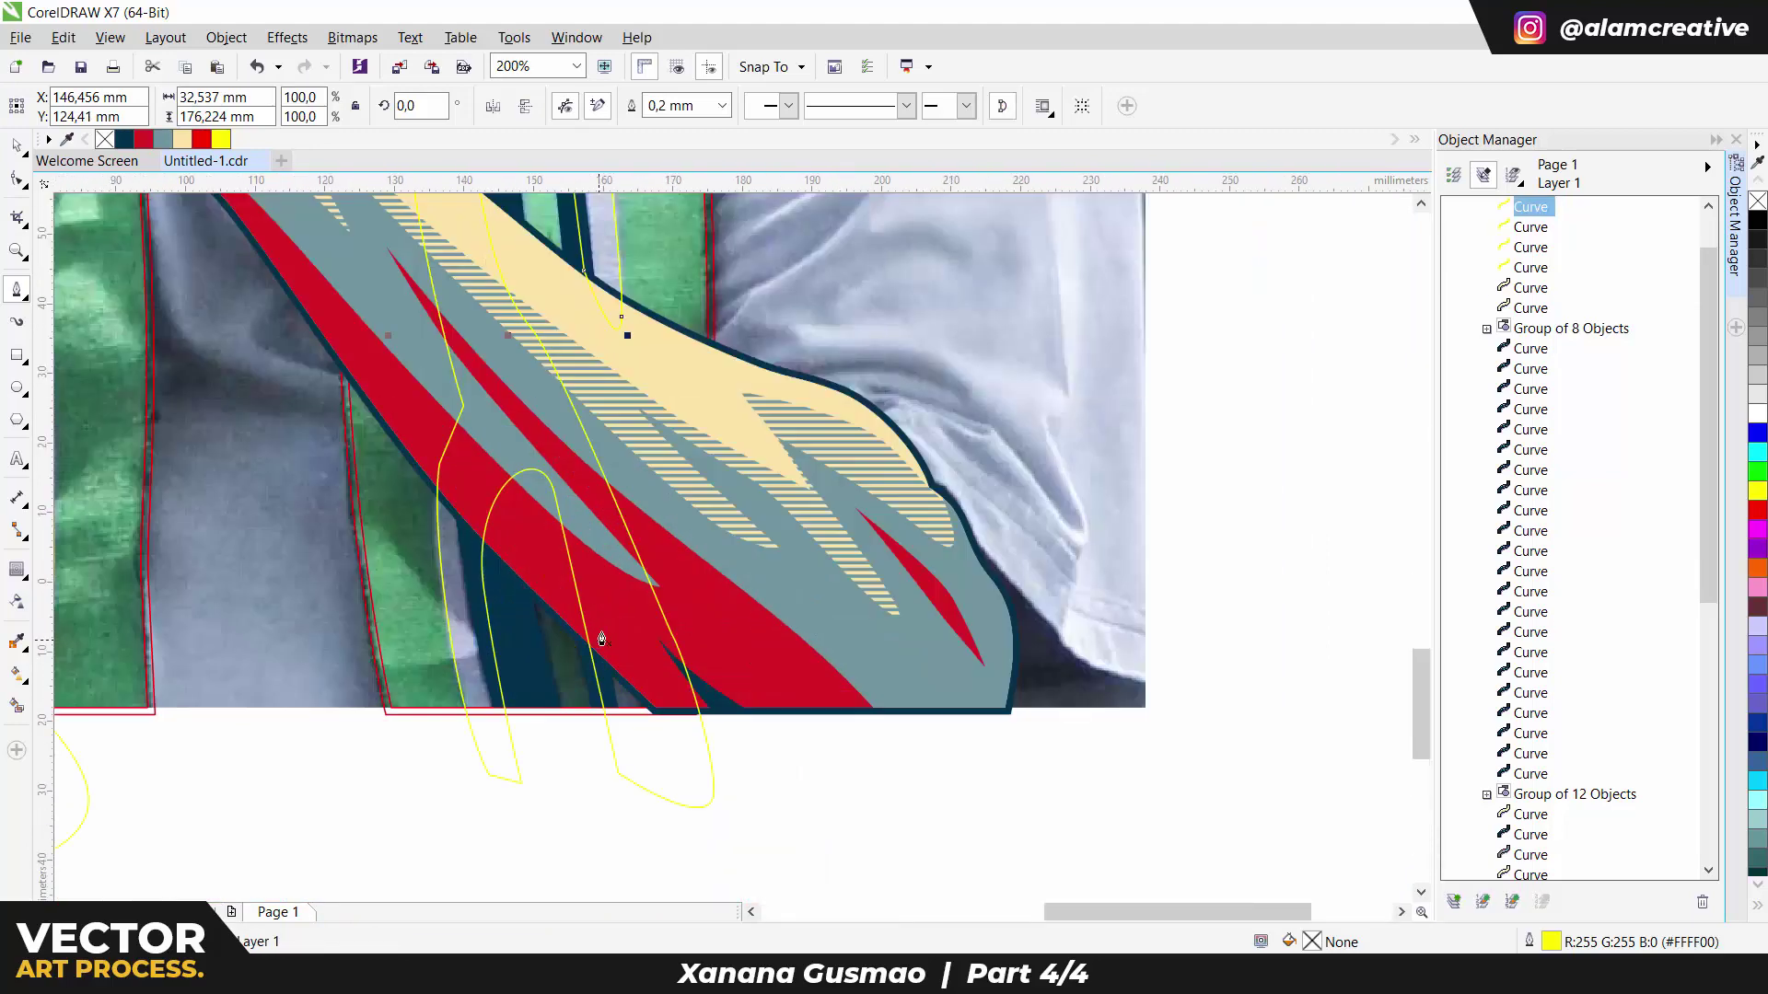
Step: Intersect the yellow light-stripe curves with the scarf shape, fill the result with cream, and remove its outline
key("space")
left_click(635, 106)
scroll(655, 355, "up", 3)
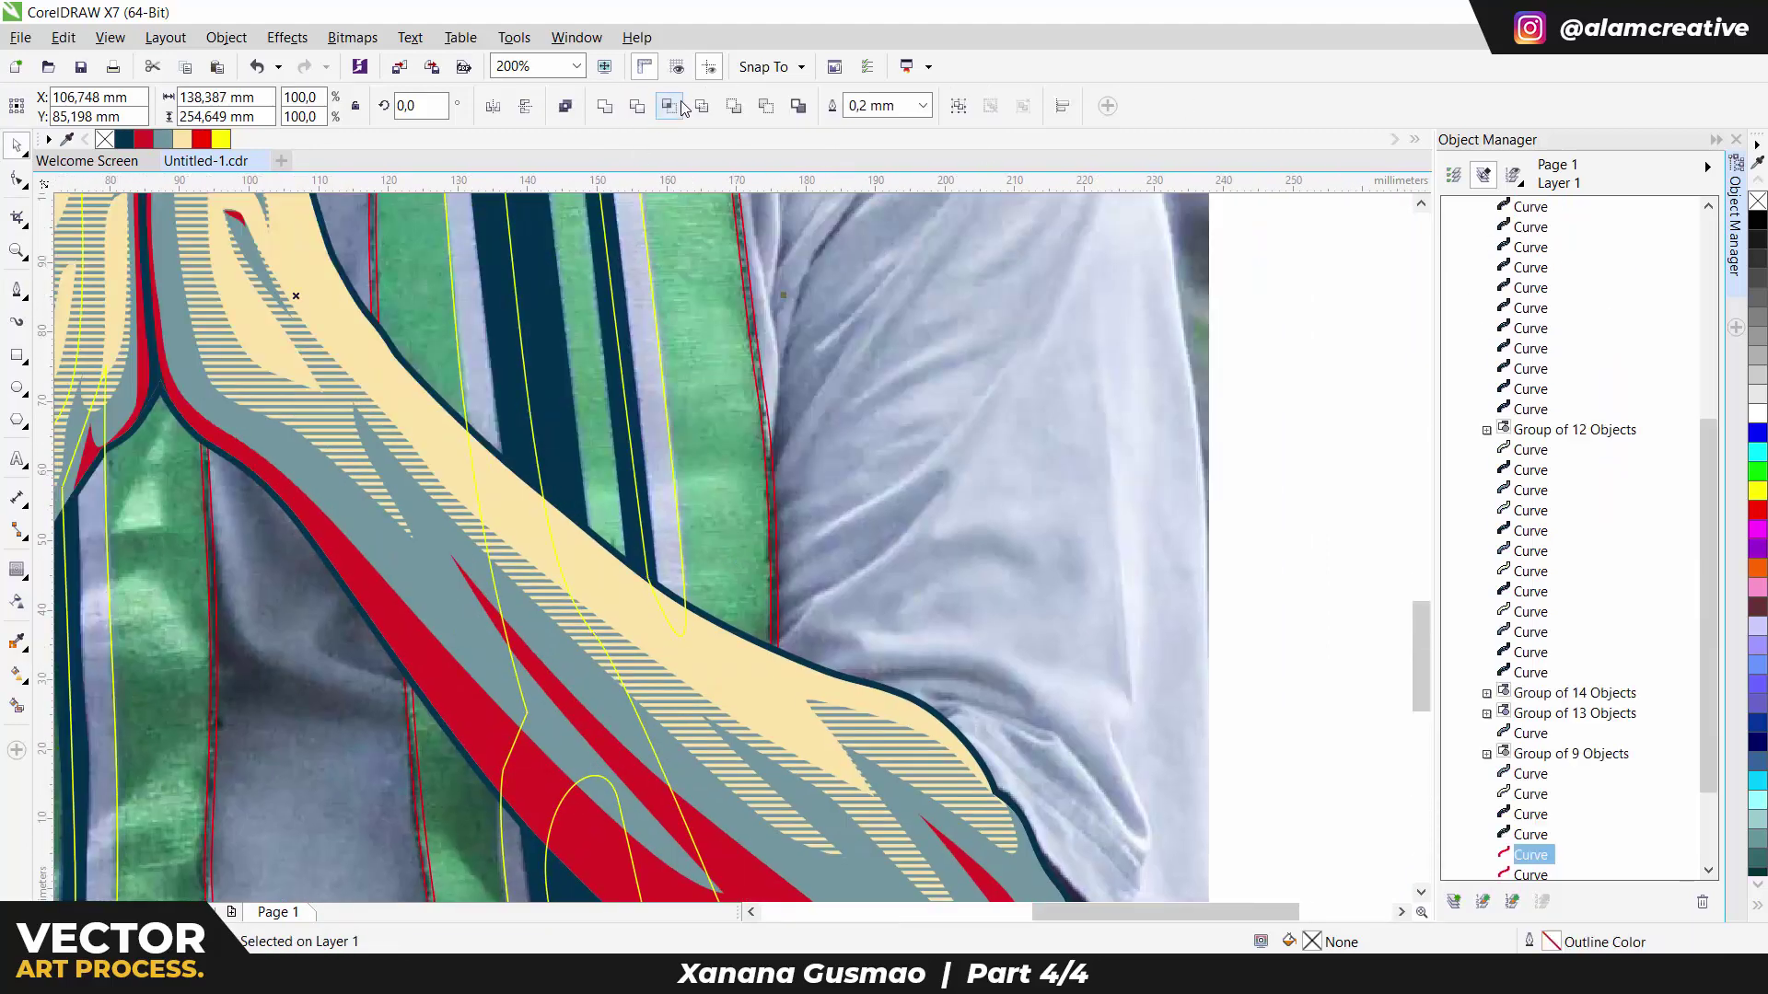
scroll(655, 354, "down", 2)
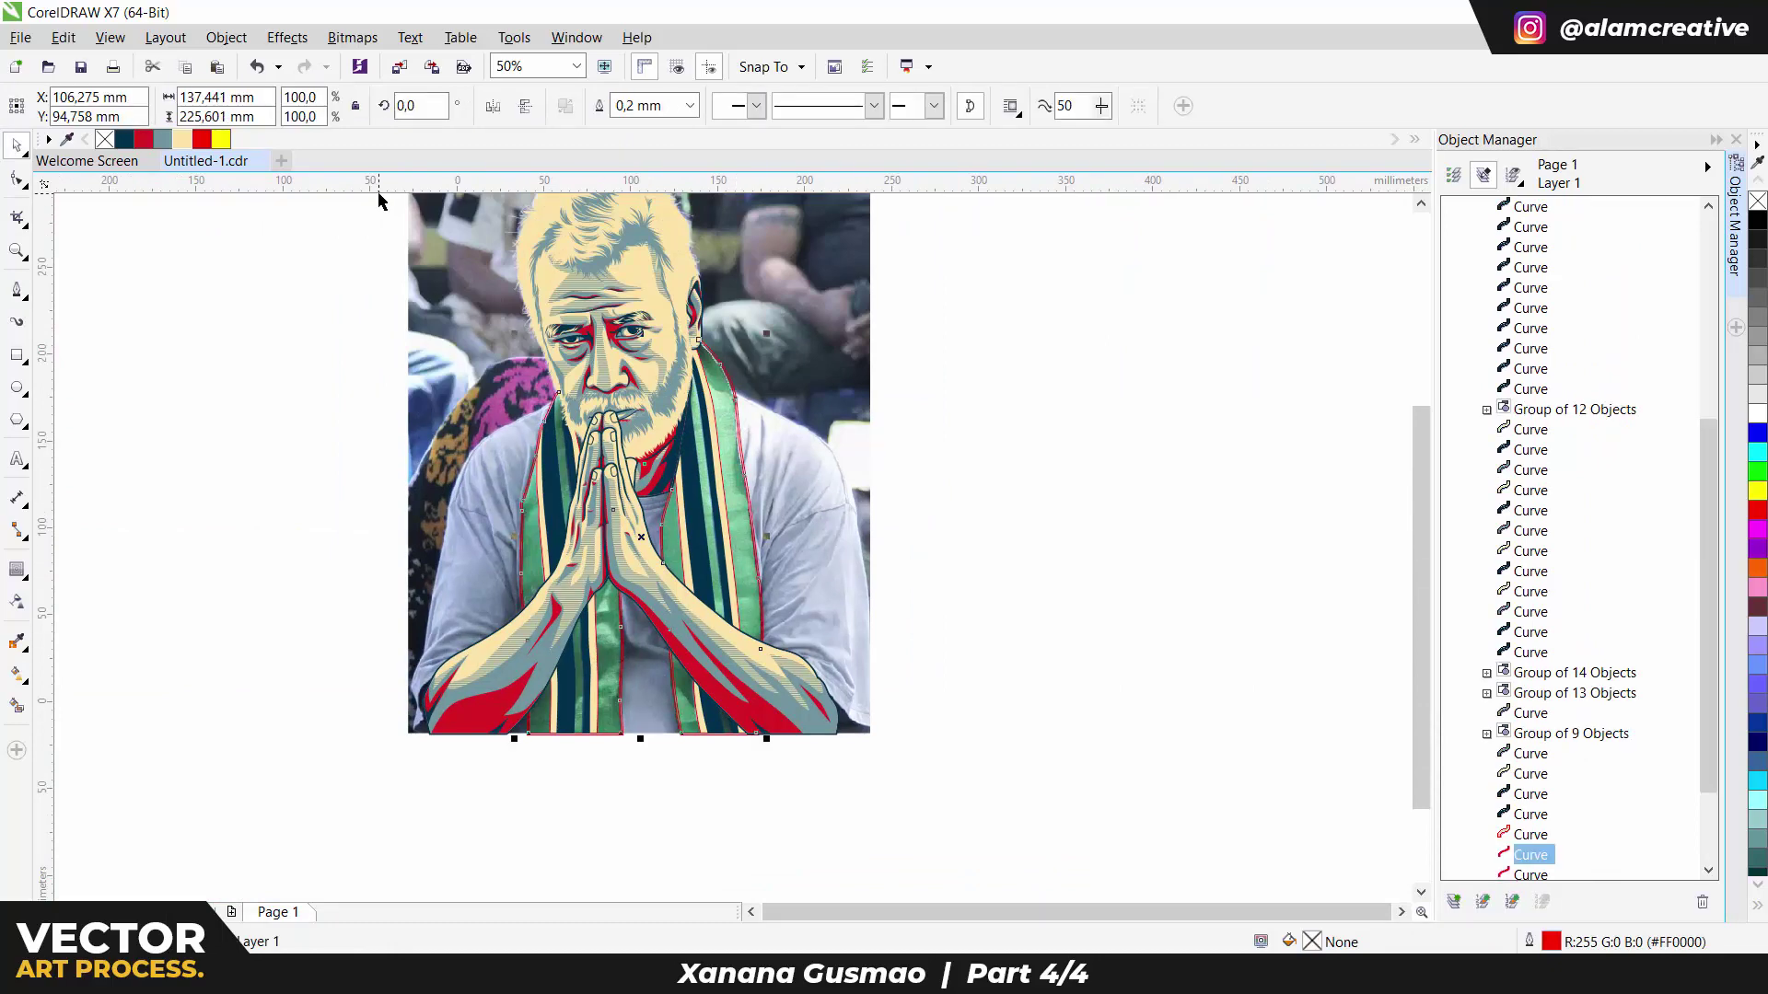
Step: Fill the inner scarf shape with grey-blue #71969F and the outer one with dark blue #00324D, and remove their red outlines
left_click(162, 139)
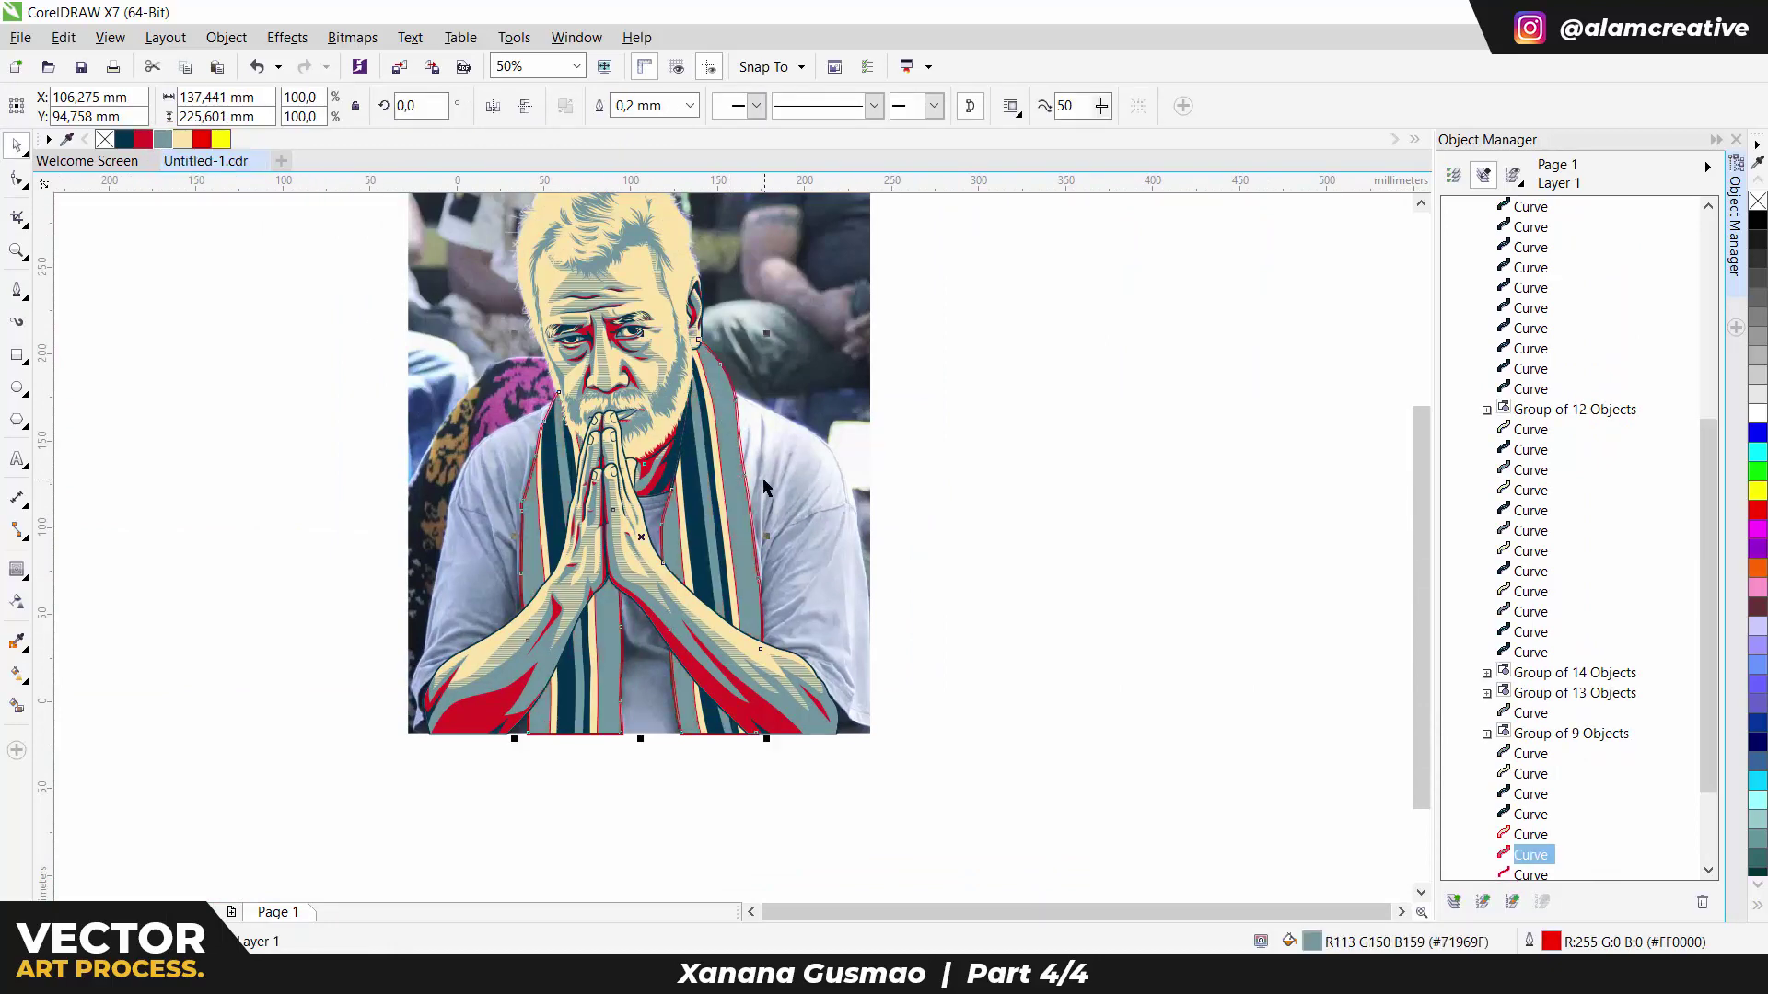
scroll(744, 397, "up", 1)
scroll(637, 477, "down", 2)
key("Escape")
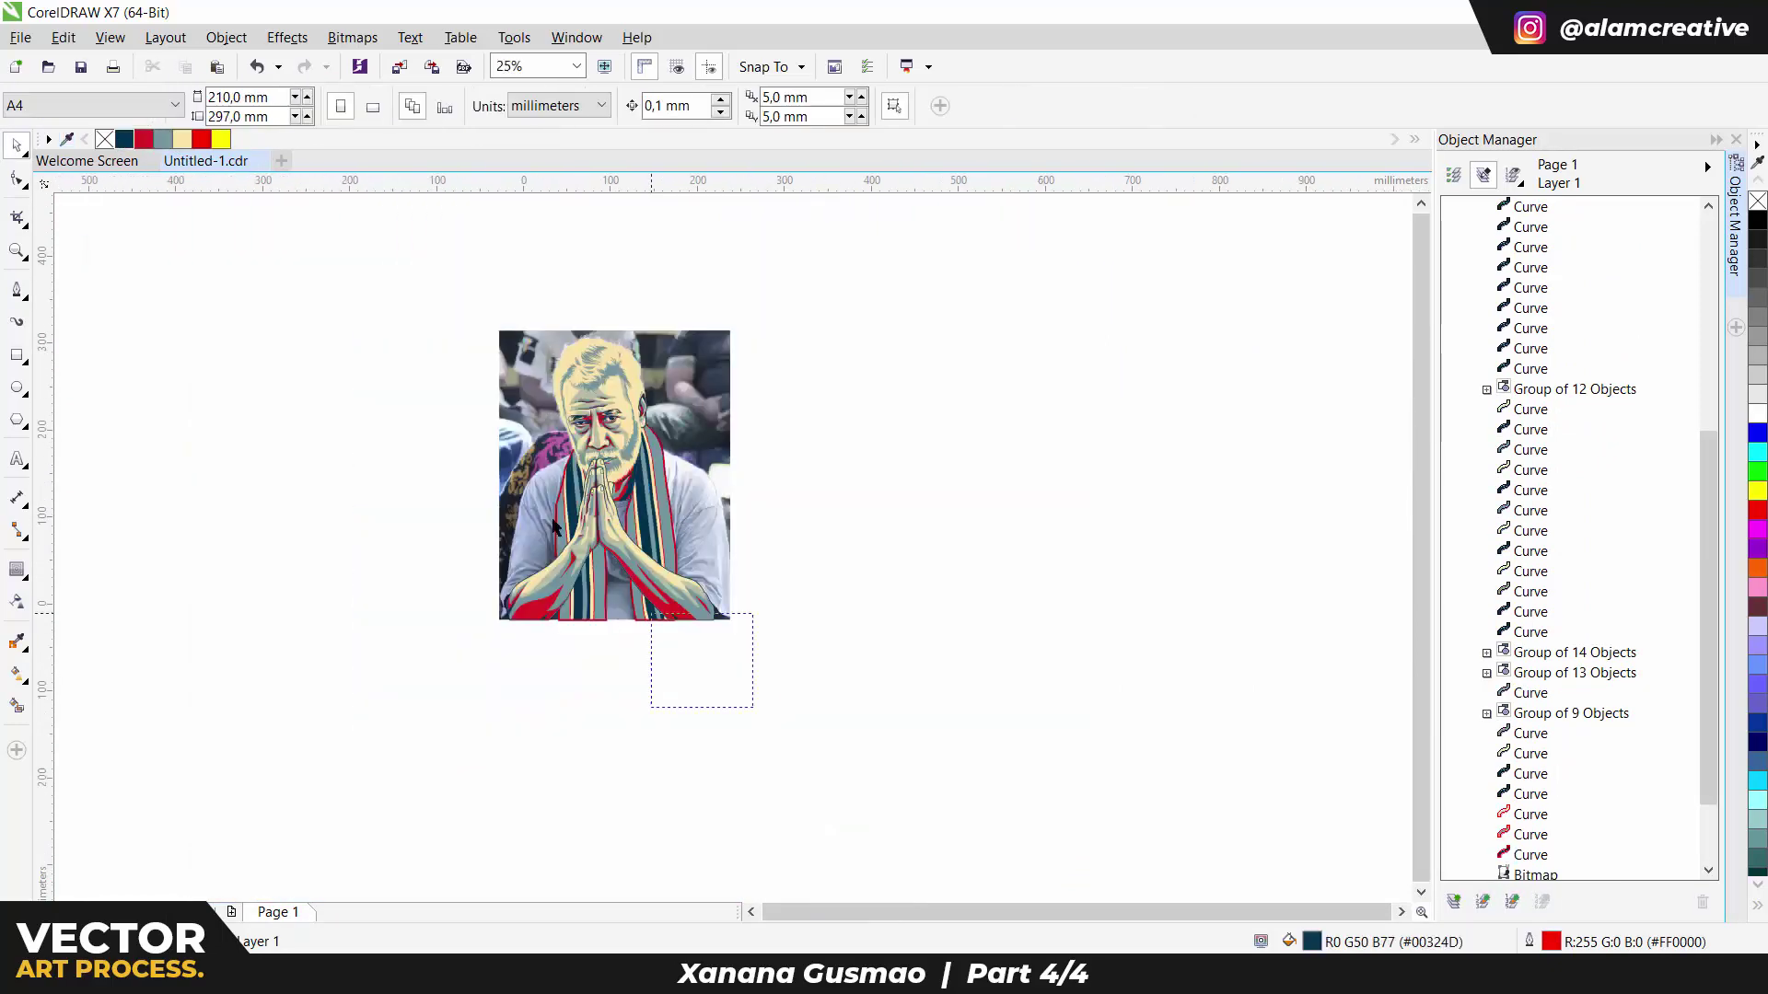
left_click_drag(684, 409, 391, 406)
key("ctrl+z")
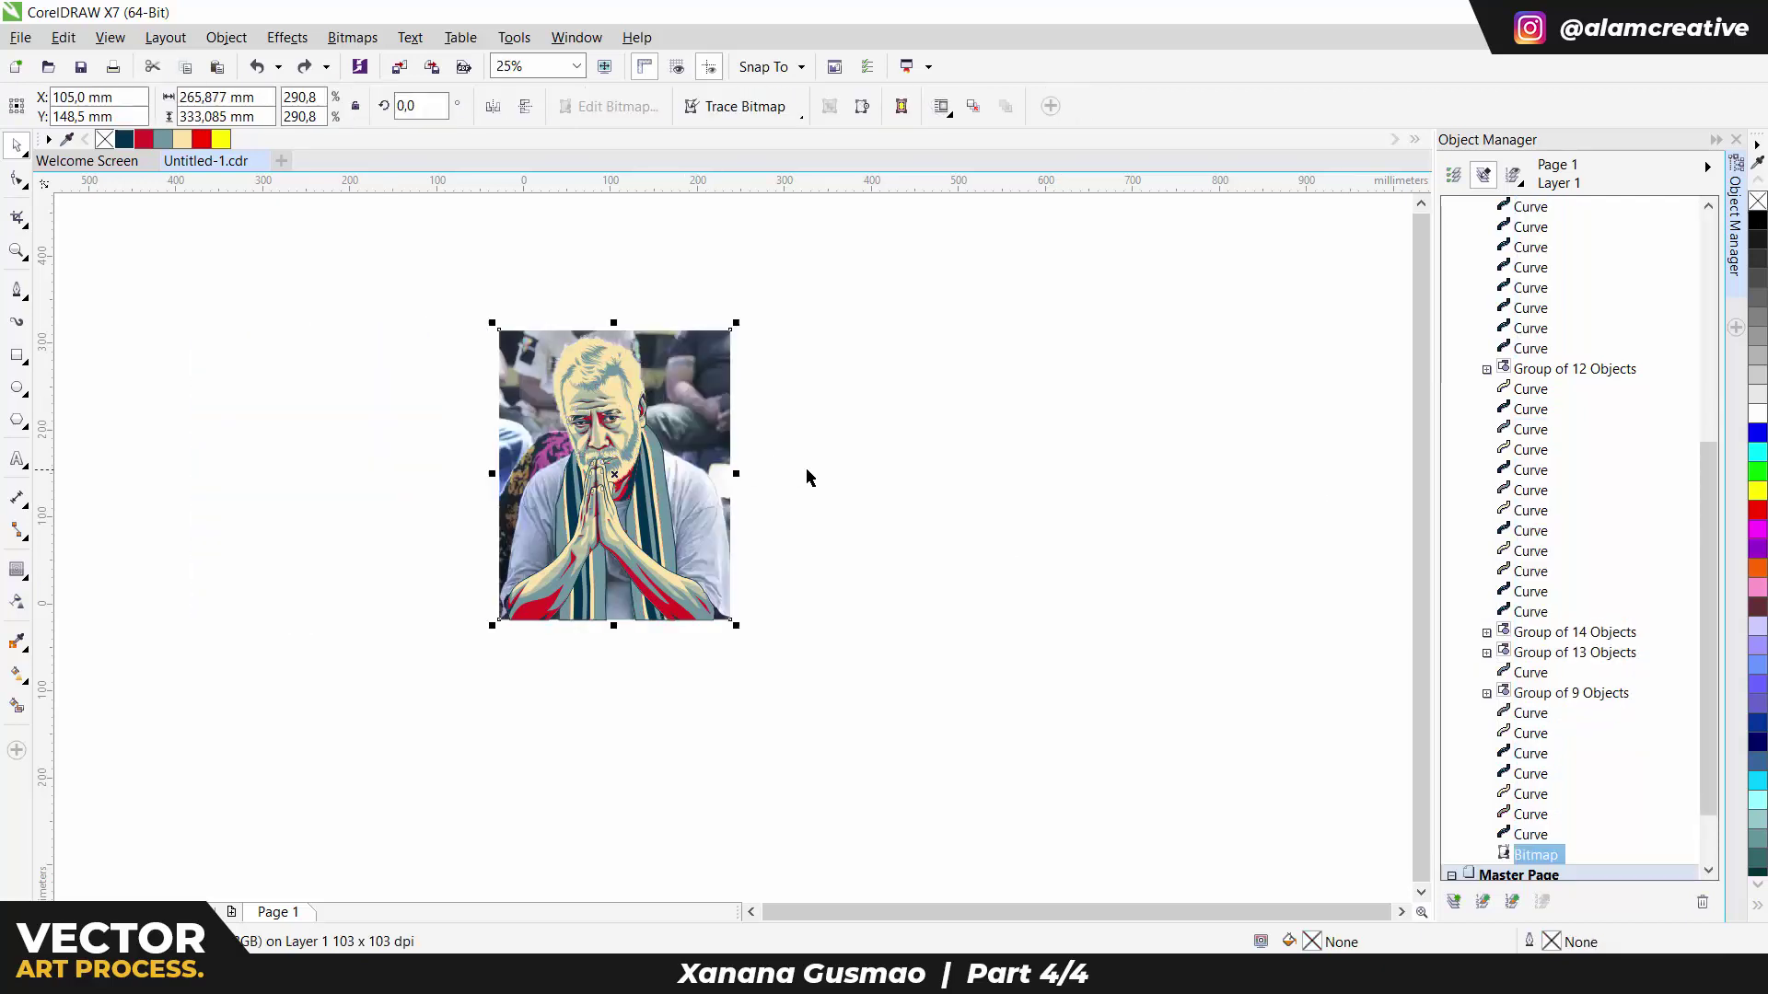
Step: Trace the shirt's right shoulder line from the scarf edge out to the top of the sleeve
scroll(674, 458, "up", 2)
scroll(675, 458, "up", 4)
key("F5")
left_click(552, 287)
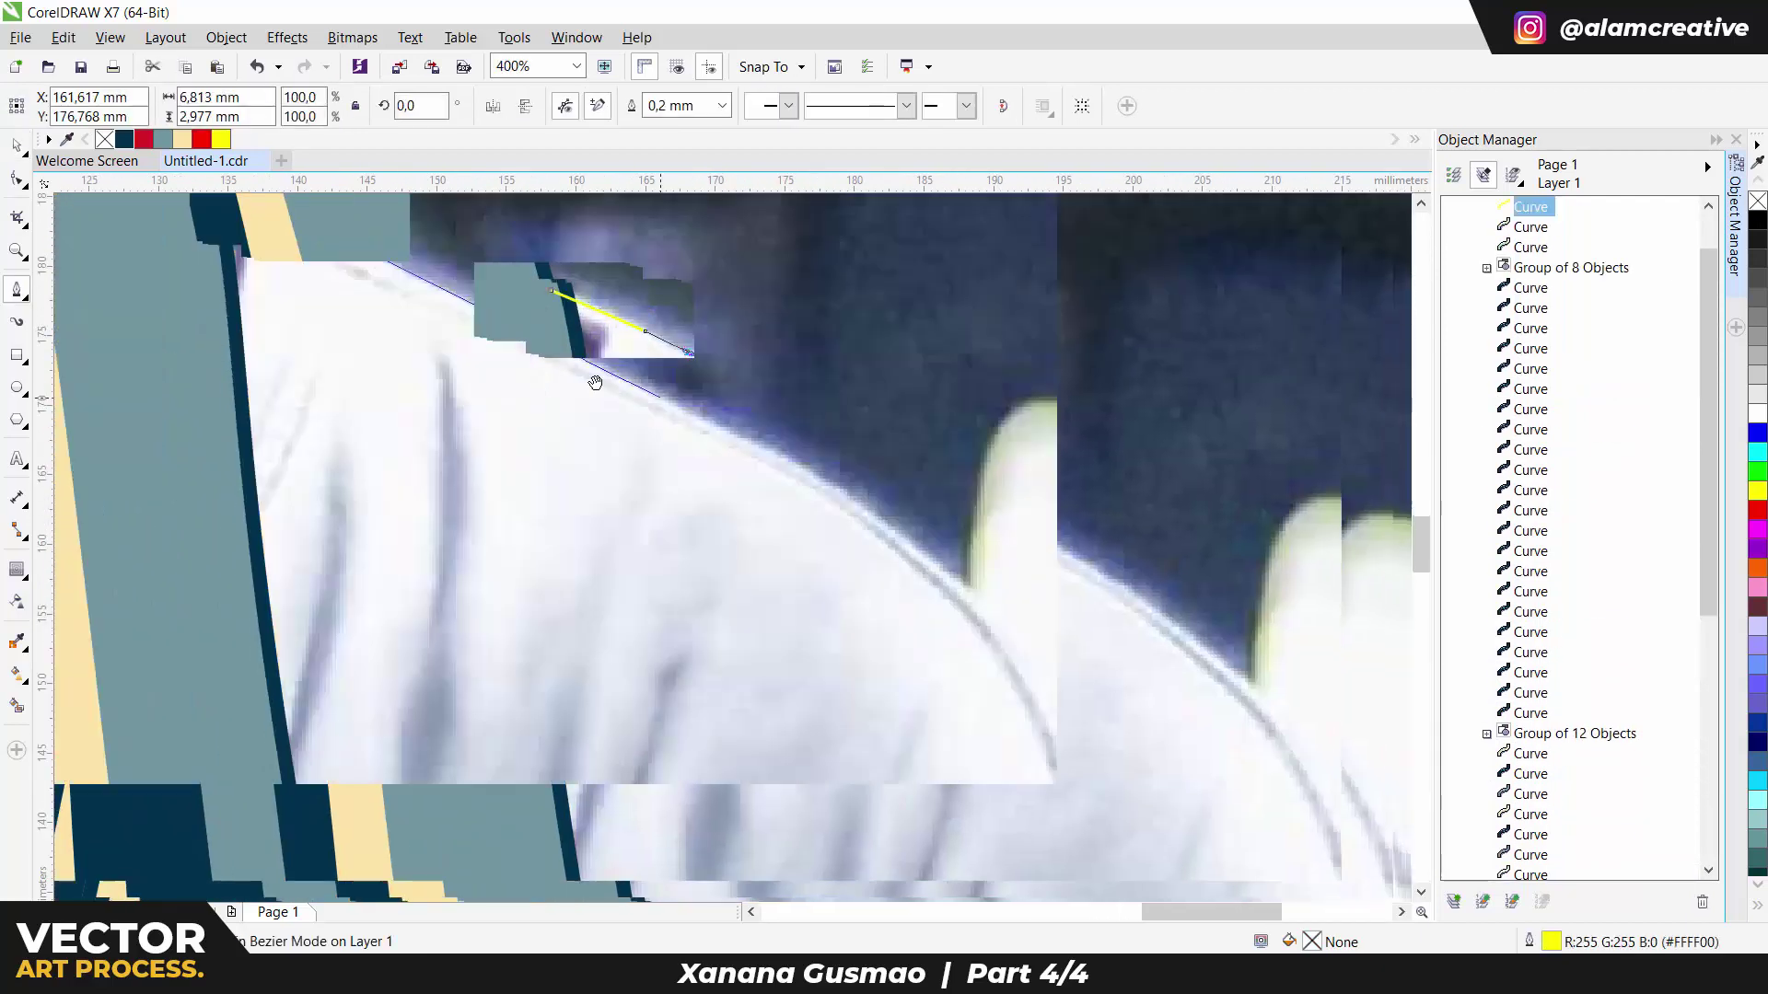
left_click(757, 455)
left_click(794, 475)
scroll(837, 505, "down", 3)
left_click(868, 506)
scroll(947, 651, "down", 3)
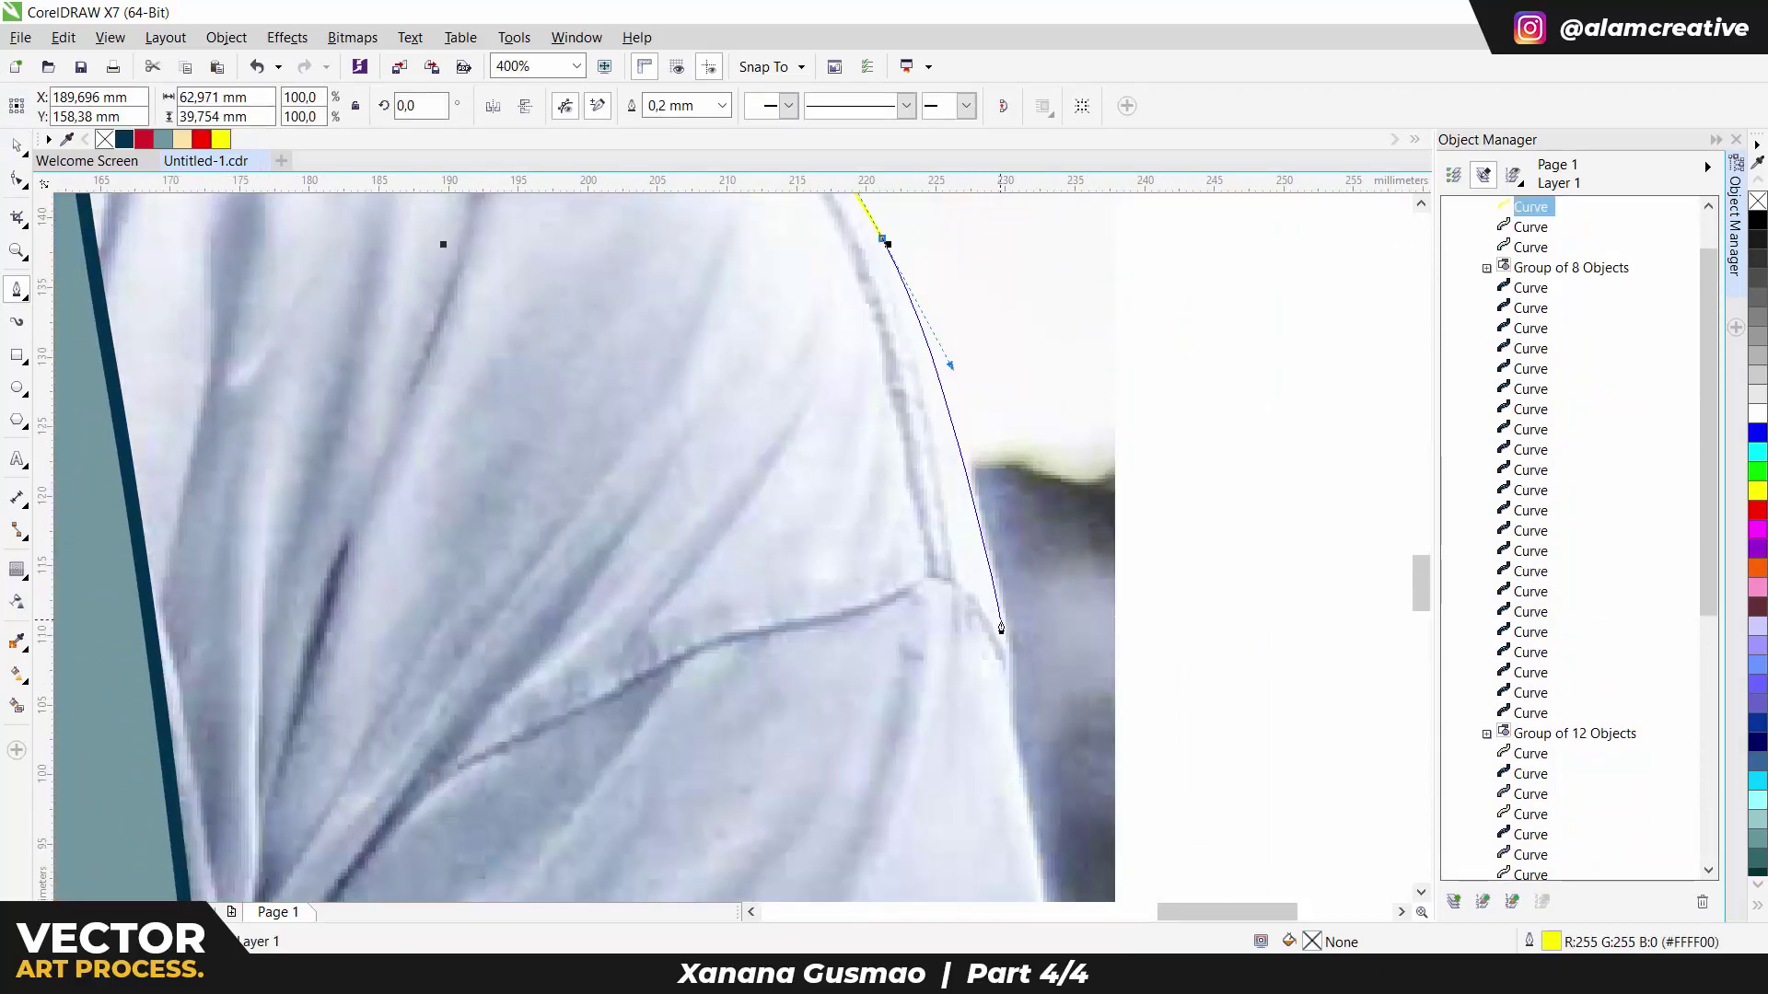
Step: Trace the right sleeve's outer edge down to the photo's bottom corner
left_click(865, 320)
left_click(929, 753)
scroll(889, 592, "down", 3)
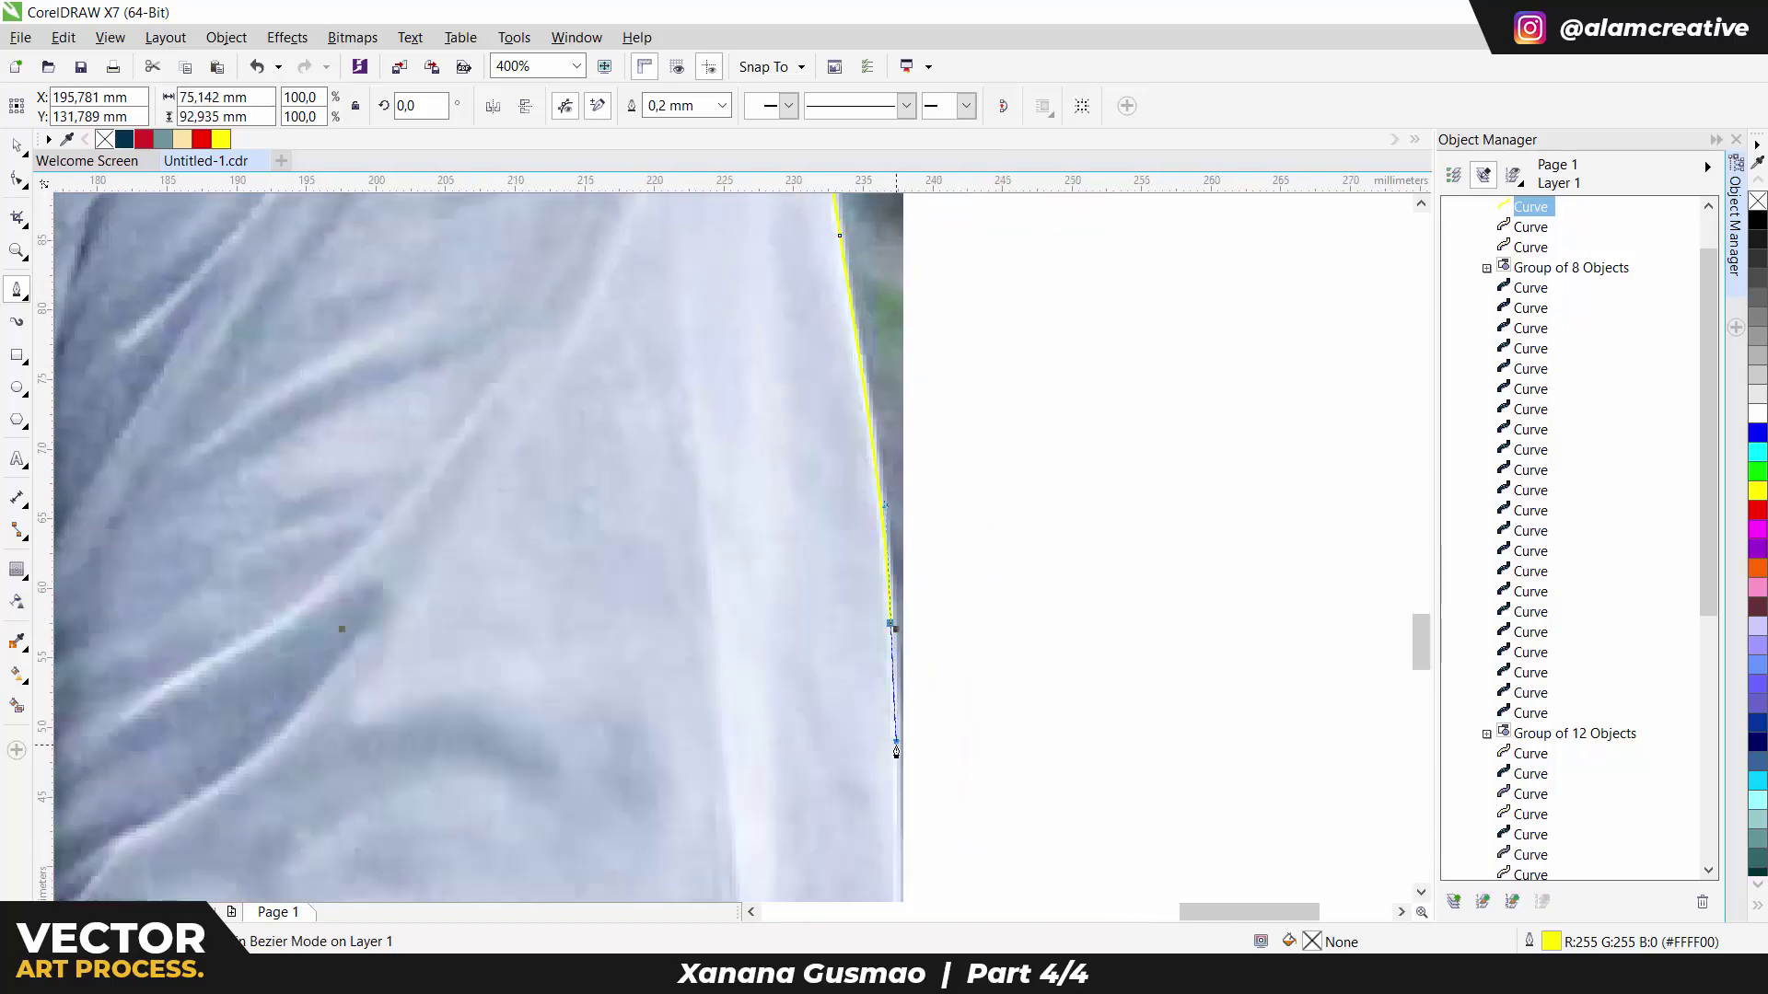
scroll(896, 751, "down", 2)
scroll(874, 693, "down", 2)
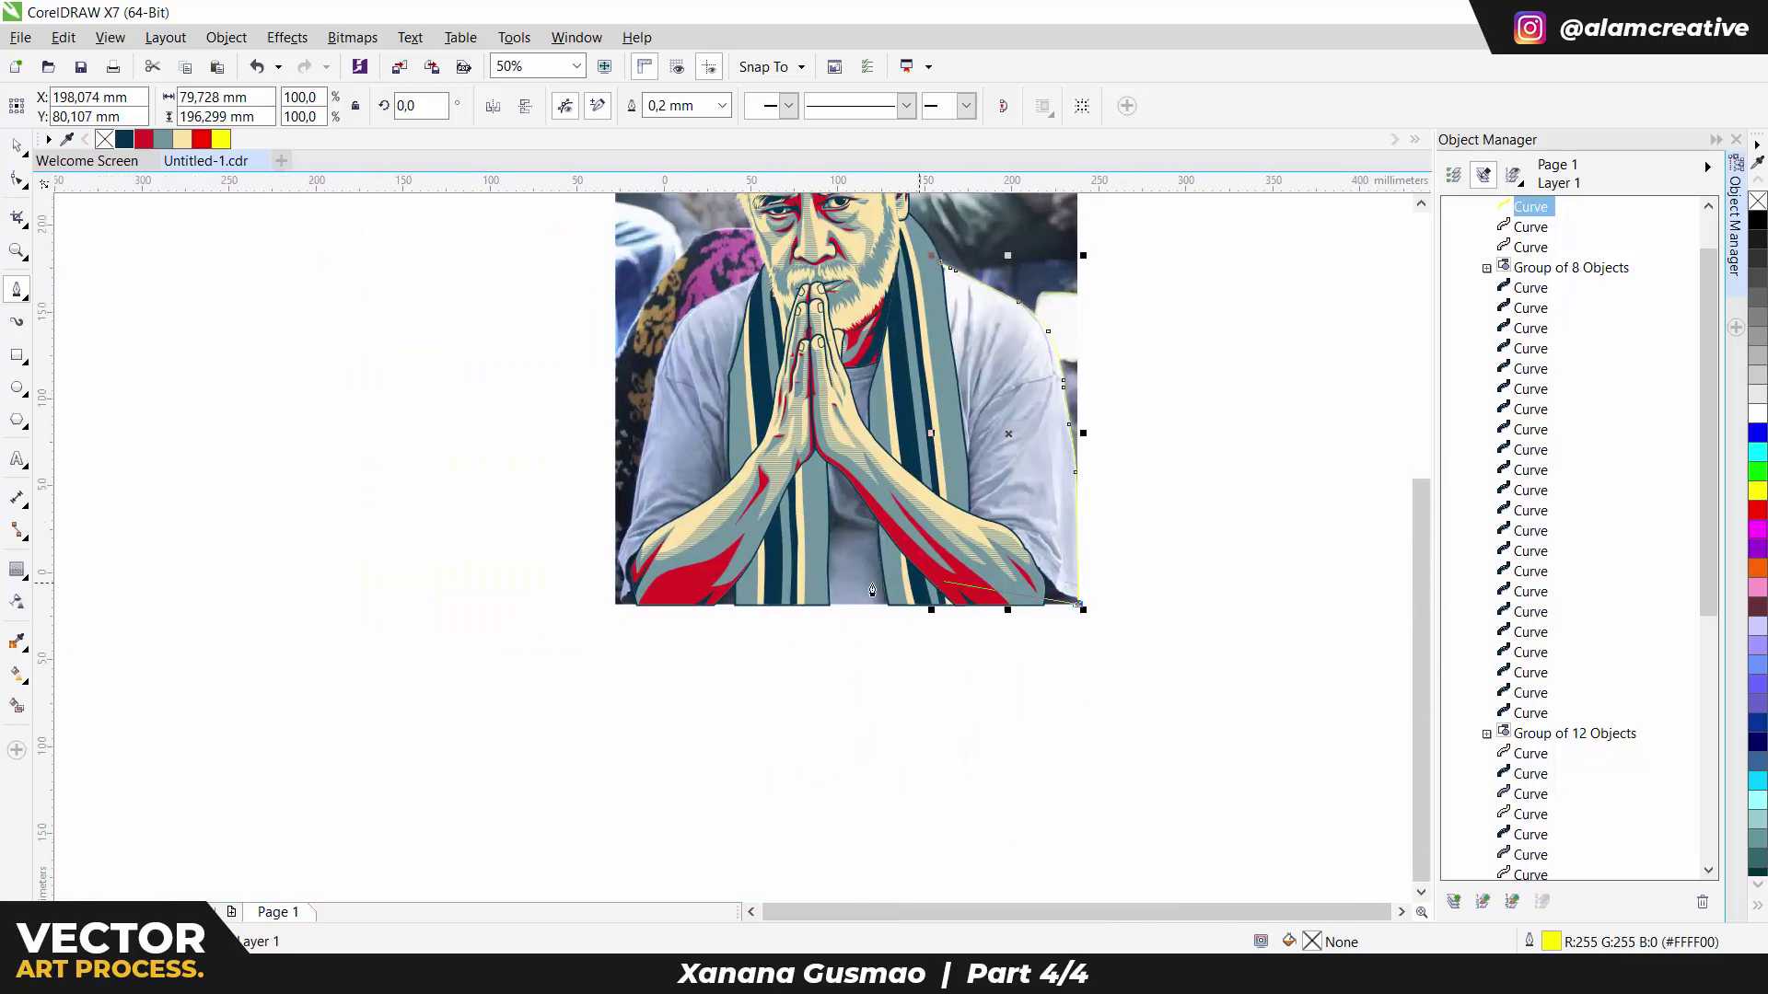
Step: Continue the shirt curve along the photo's bottom edge and up around the left sleeve's cuff to the elbow folds
scroll(517, 662, "up", 2)
left_click(539, 661)
scroll(530, 656, "up", 1)
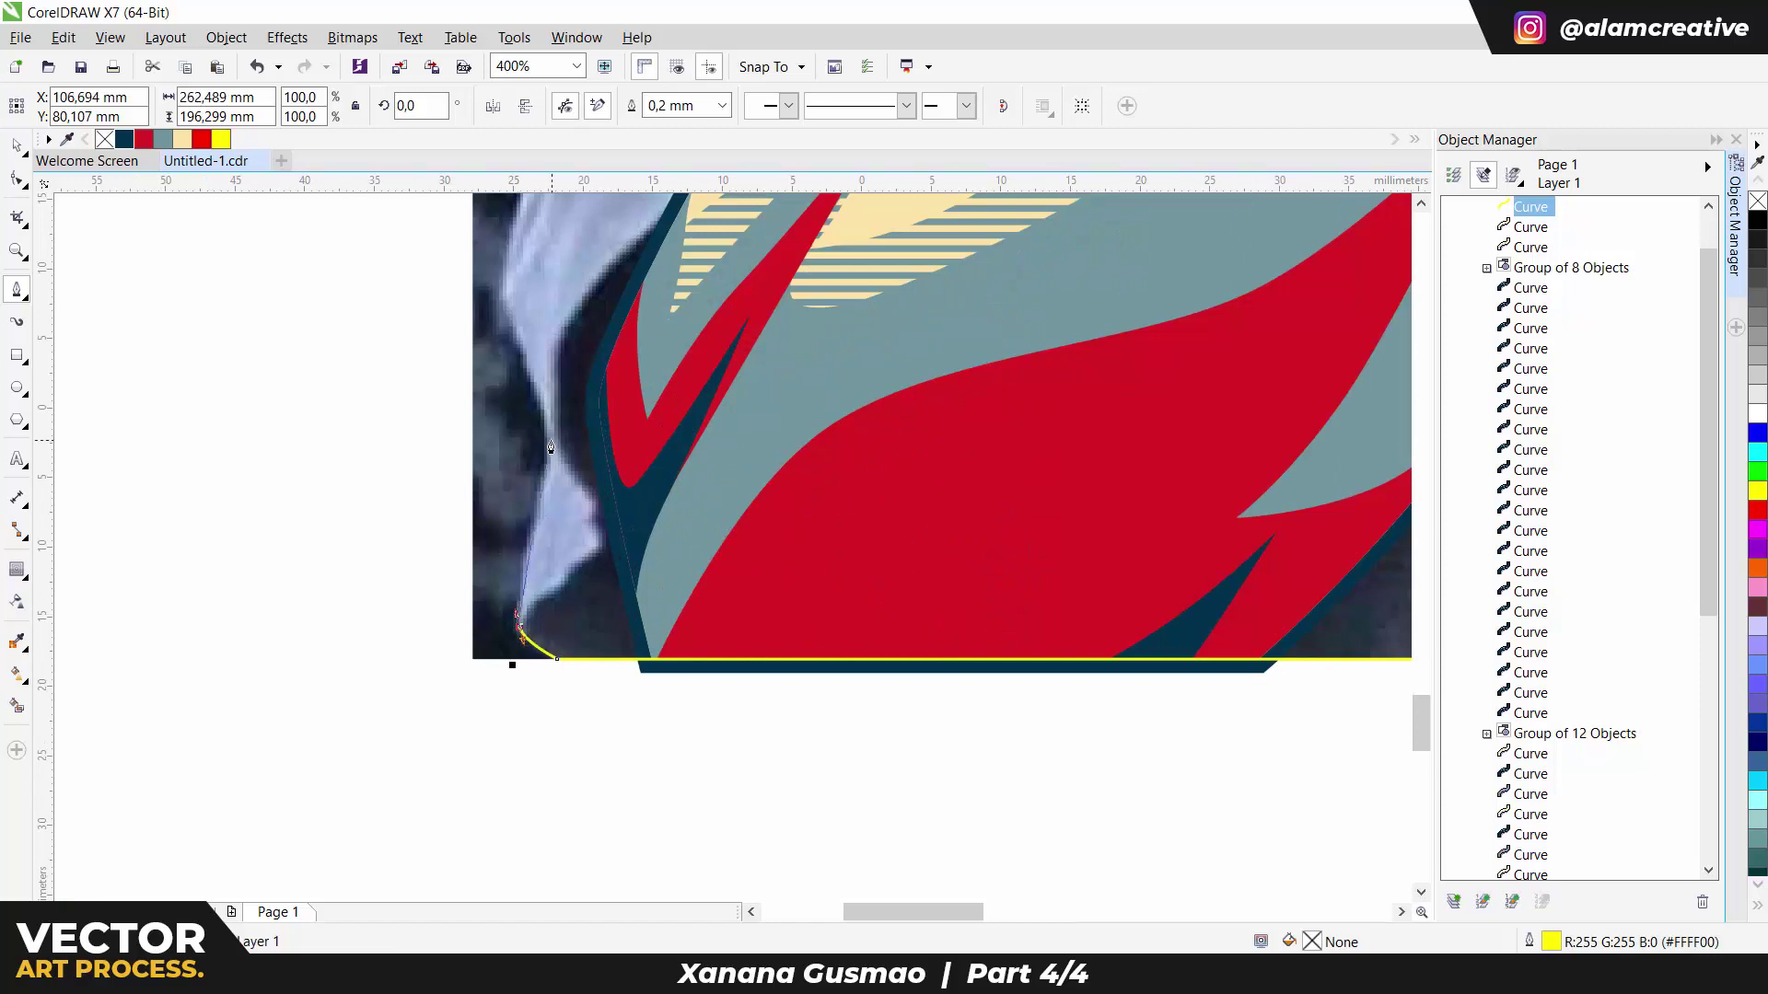
scroll(551, 449, "up", 3)
left_click(590, 672)
scroll(644, 589, "up", 1)
left_click(650, 754)
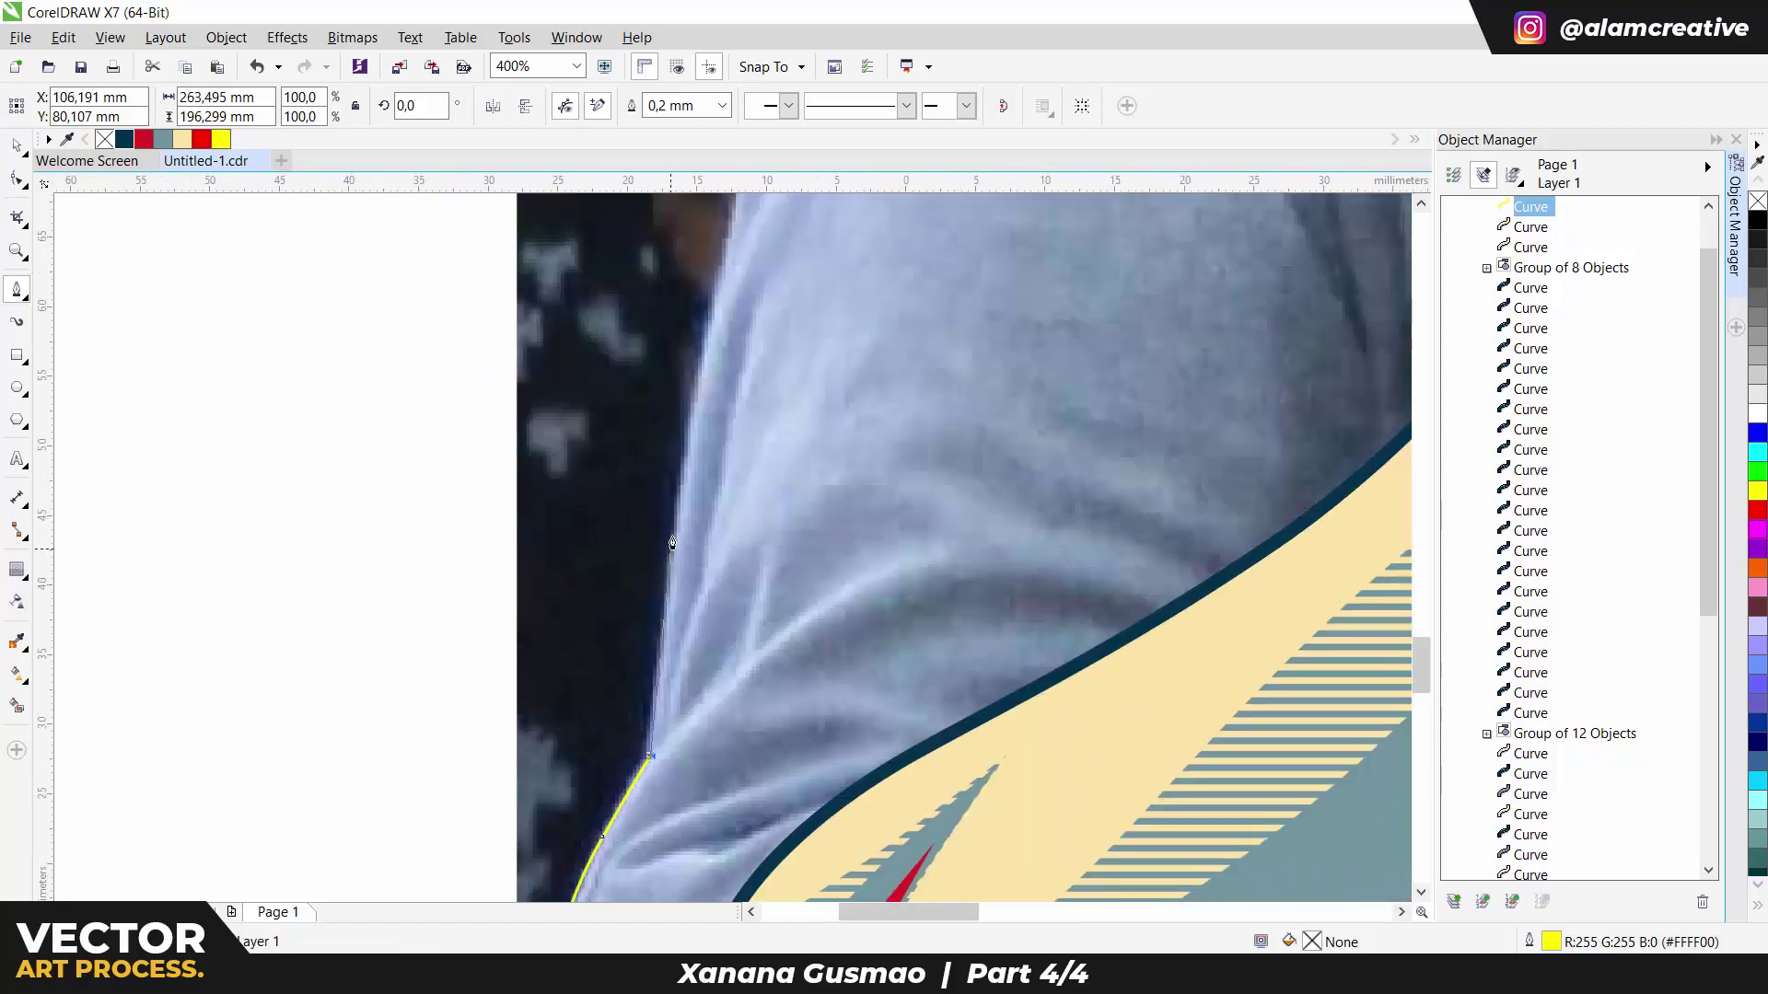
Step: Trace the left sleeve's outer edge from the elbow folds up to the shoulder
scroll(677, 516, "up", 1)
left_click(710, 473)
scroll(727, 497, "up", 2)
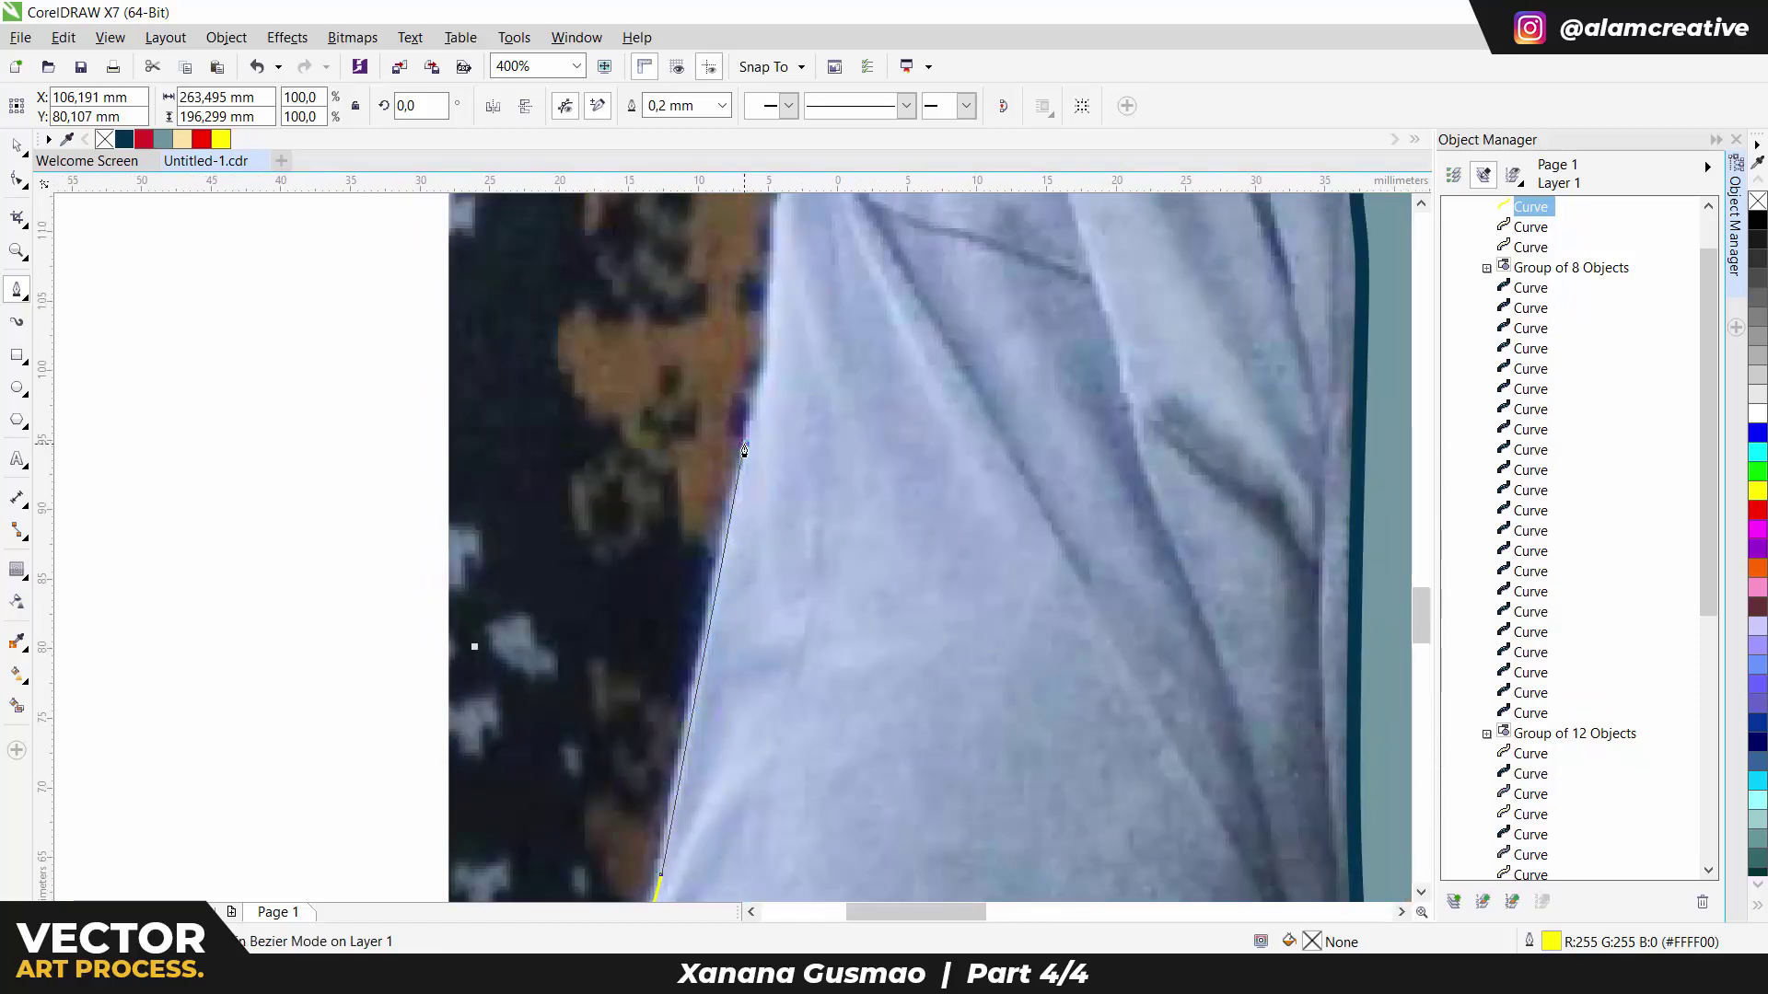
scroll(744, 451, "up", 2)
left_click(760, 401)
scroll(810, 478, "up", 2)
left_click(855, 389)
scroll(870, 361, "up", 1)
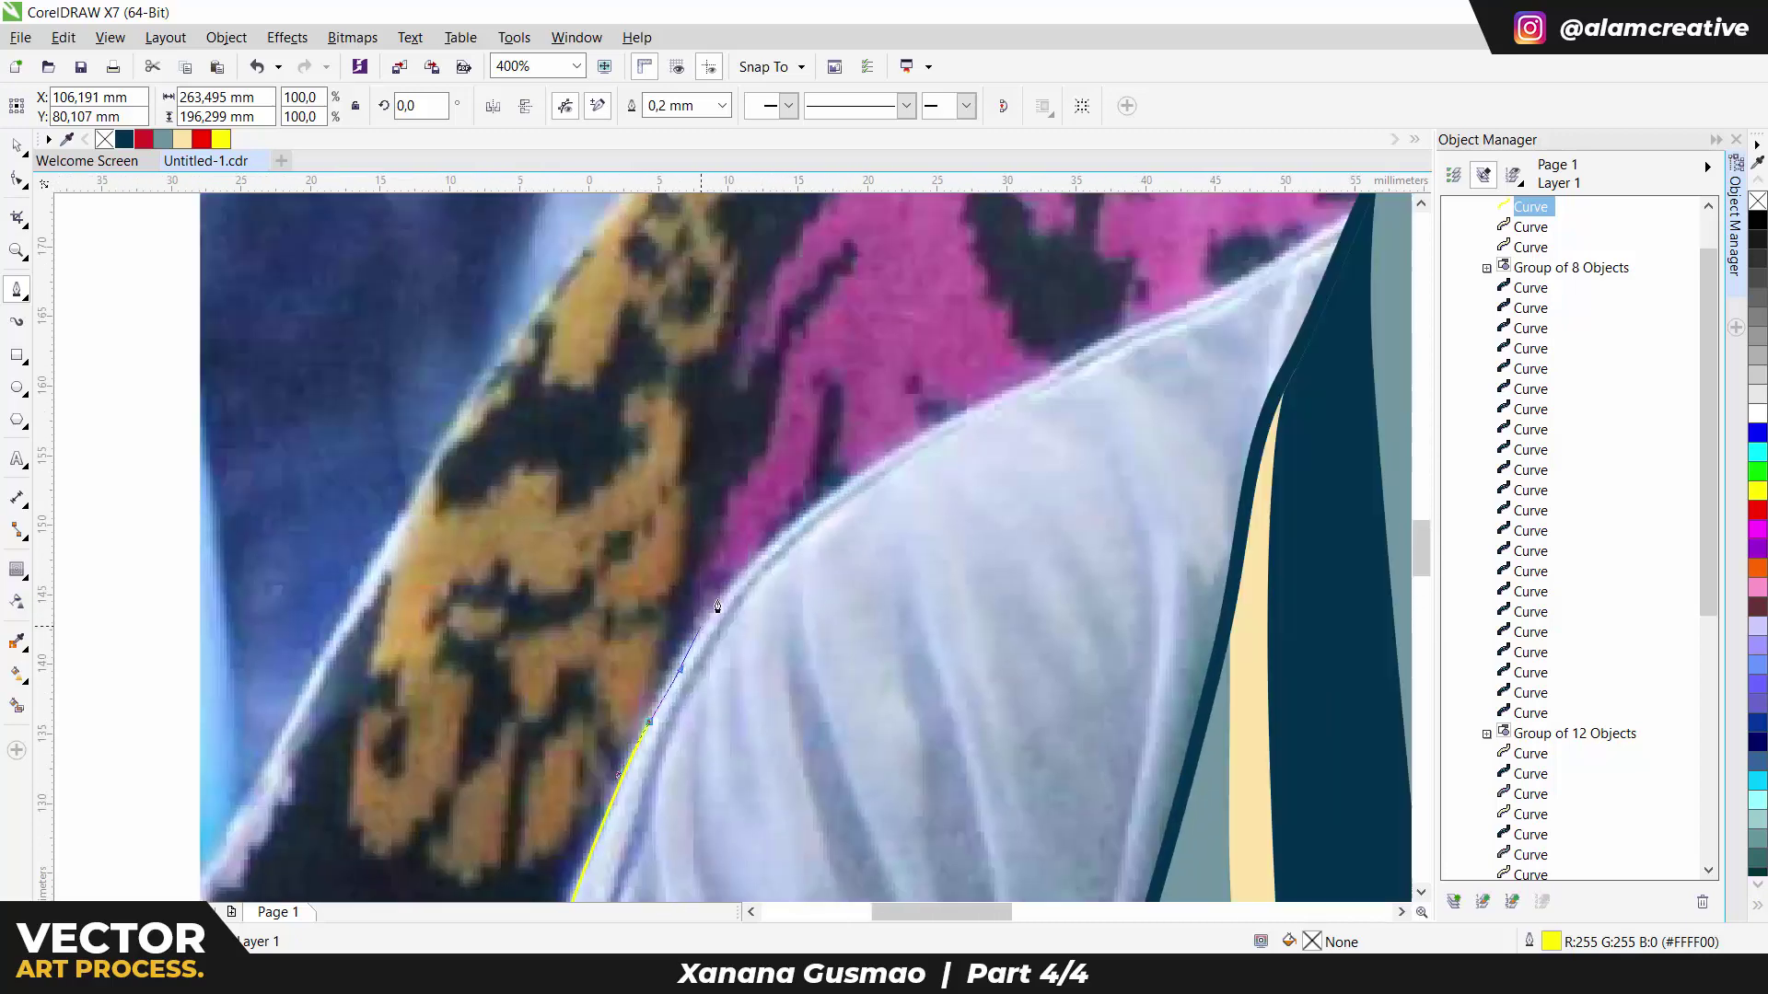
Step: Trace the left shoulder line to the scarf and close the shirt curve across the face to the right shoulder
scroll(847, 459, "up", 2)
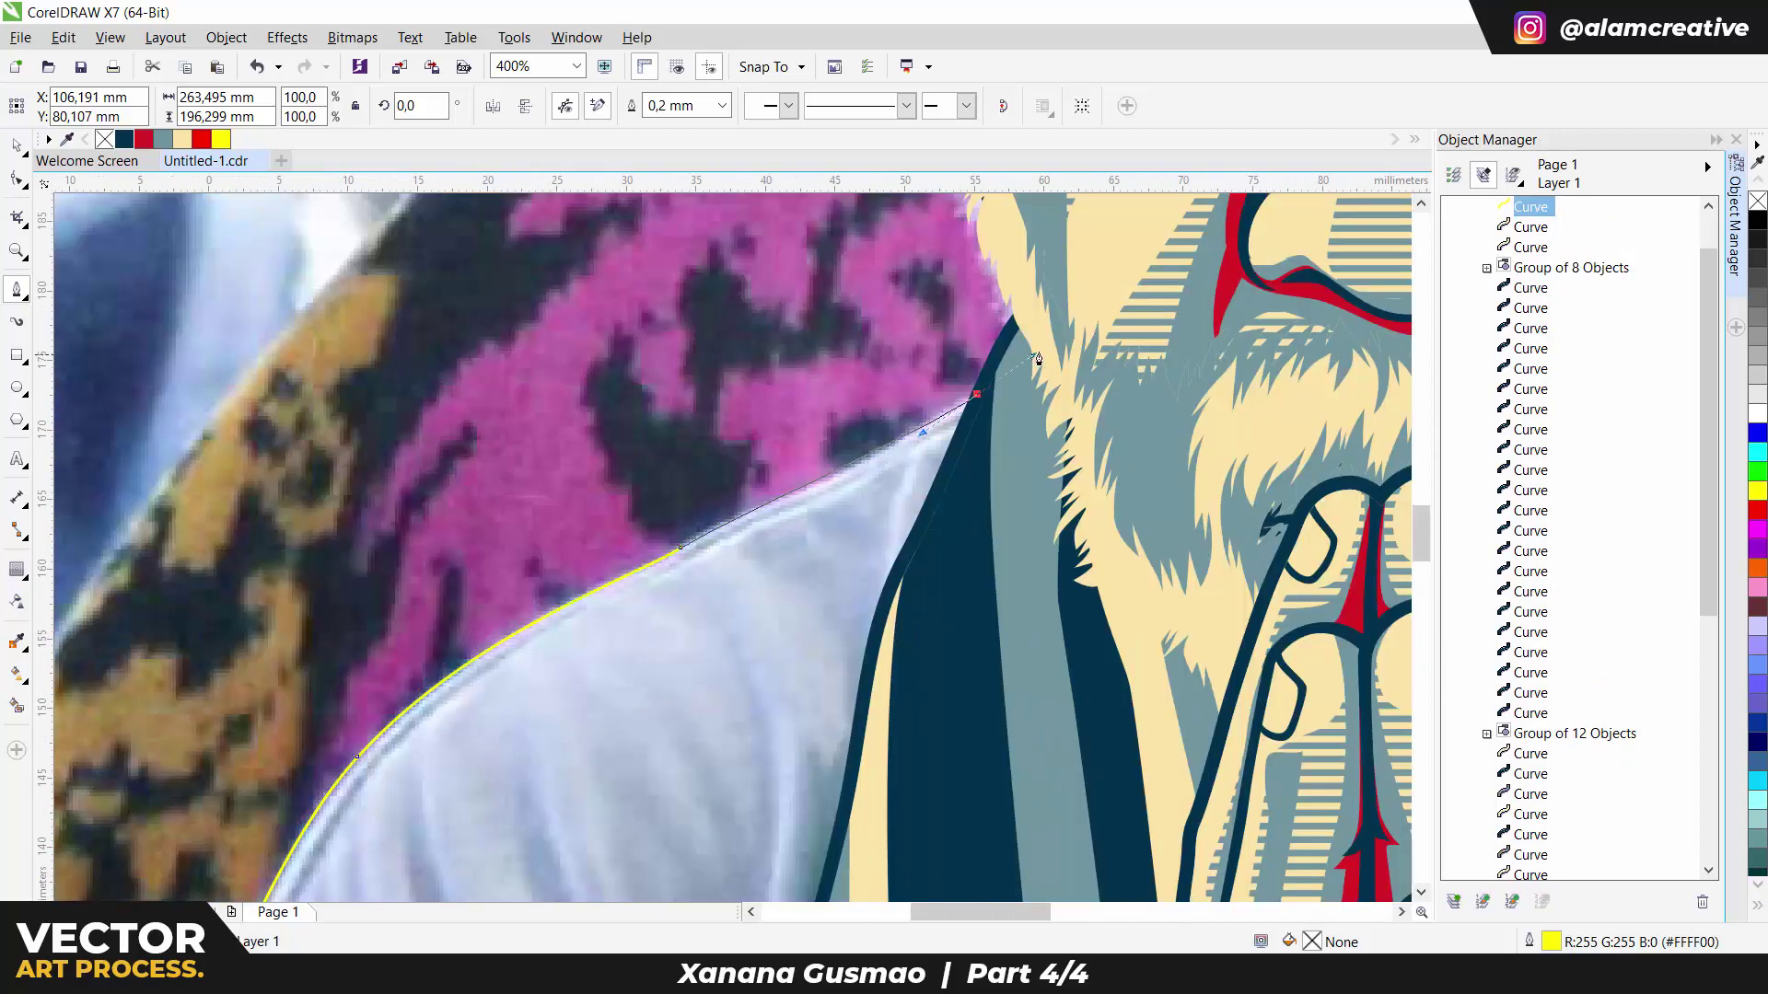
scroll(923, 431, "up", 2)
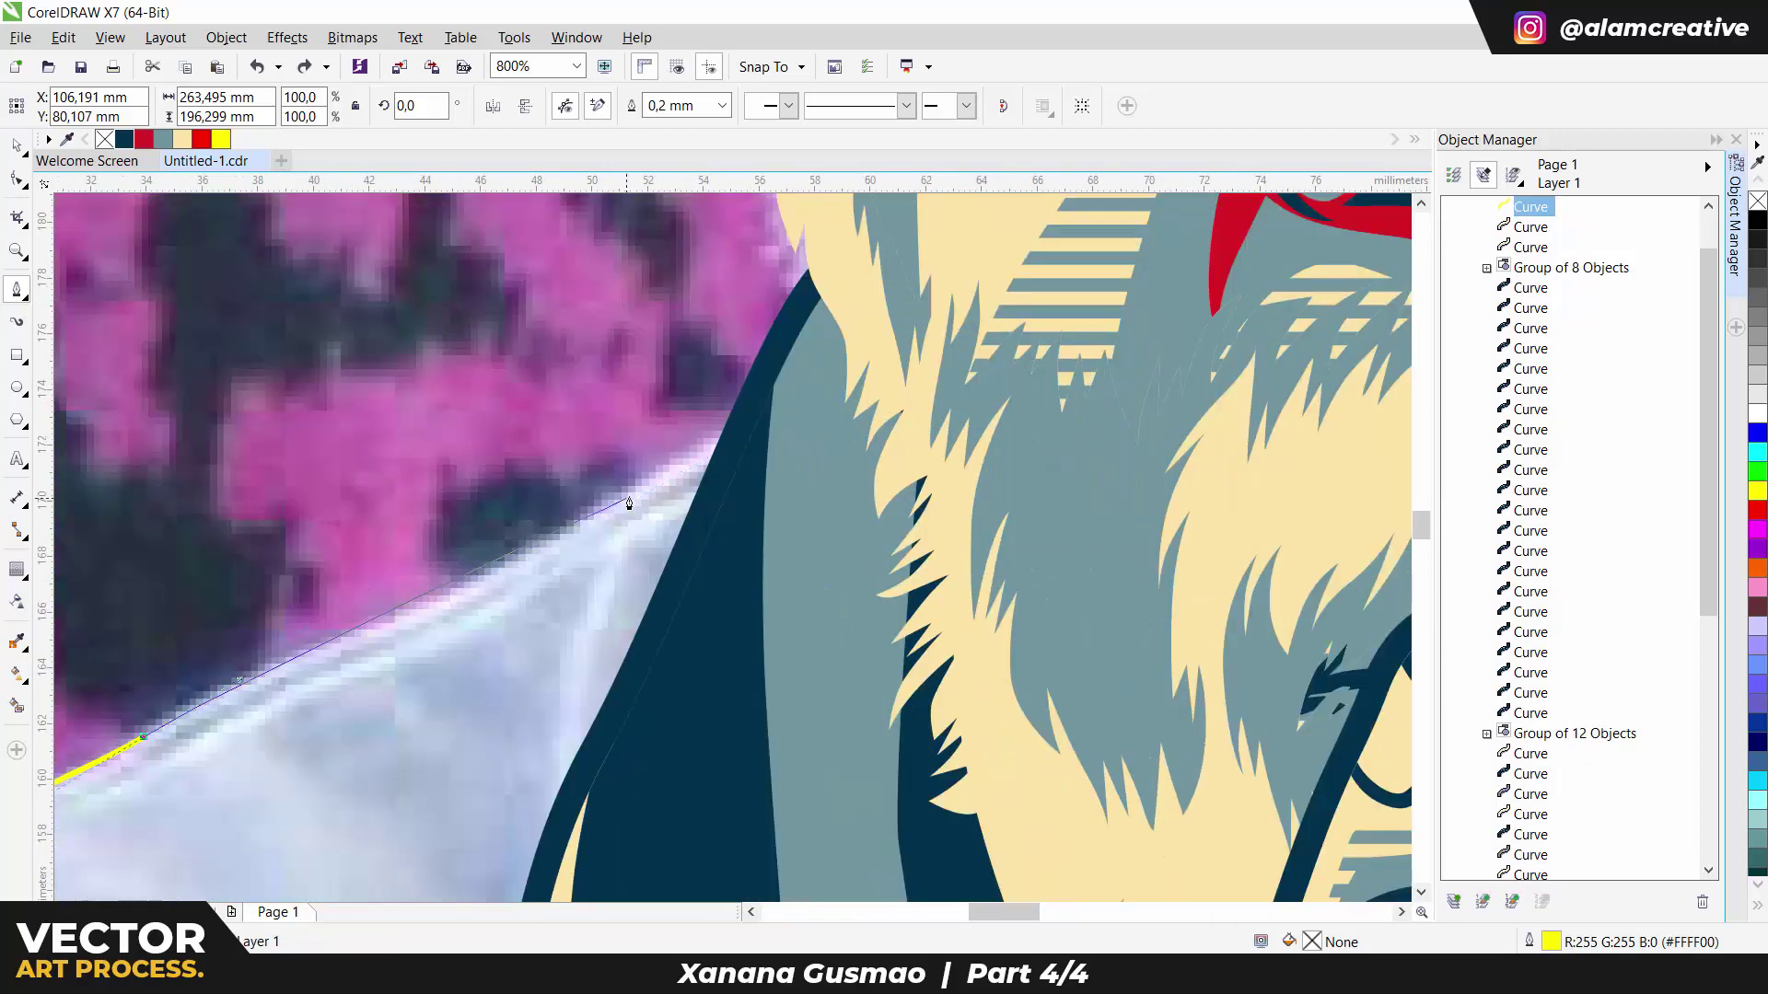
left_click(635, 488)
left_click(849, 376)
scroll(865, 414, "down", 3)
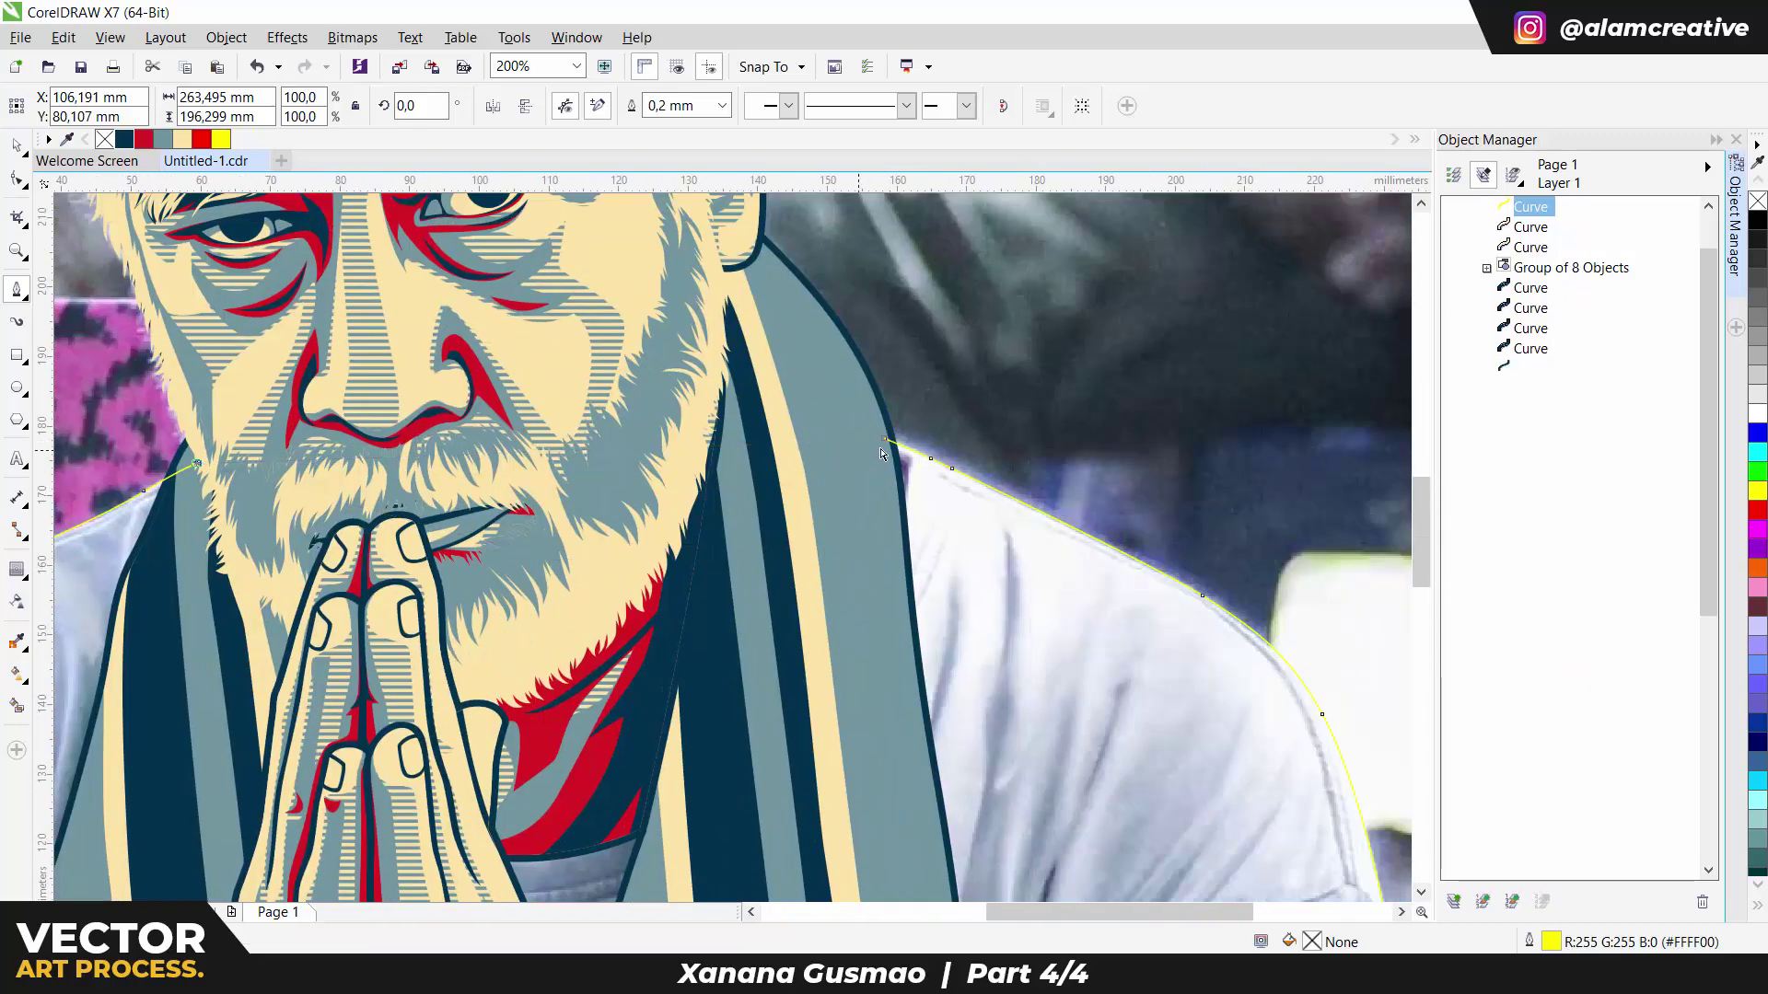
Step: Outline the shirt curve in red #FF0000 and add a separate 1.0 mm outside contour curve with the same red outline
key("space")
right_click(204, 143)
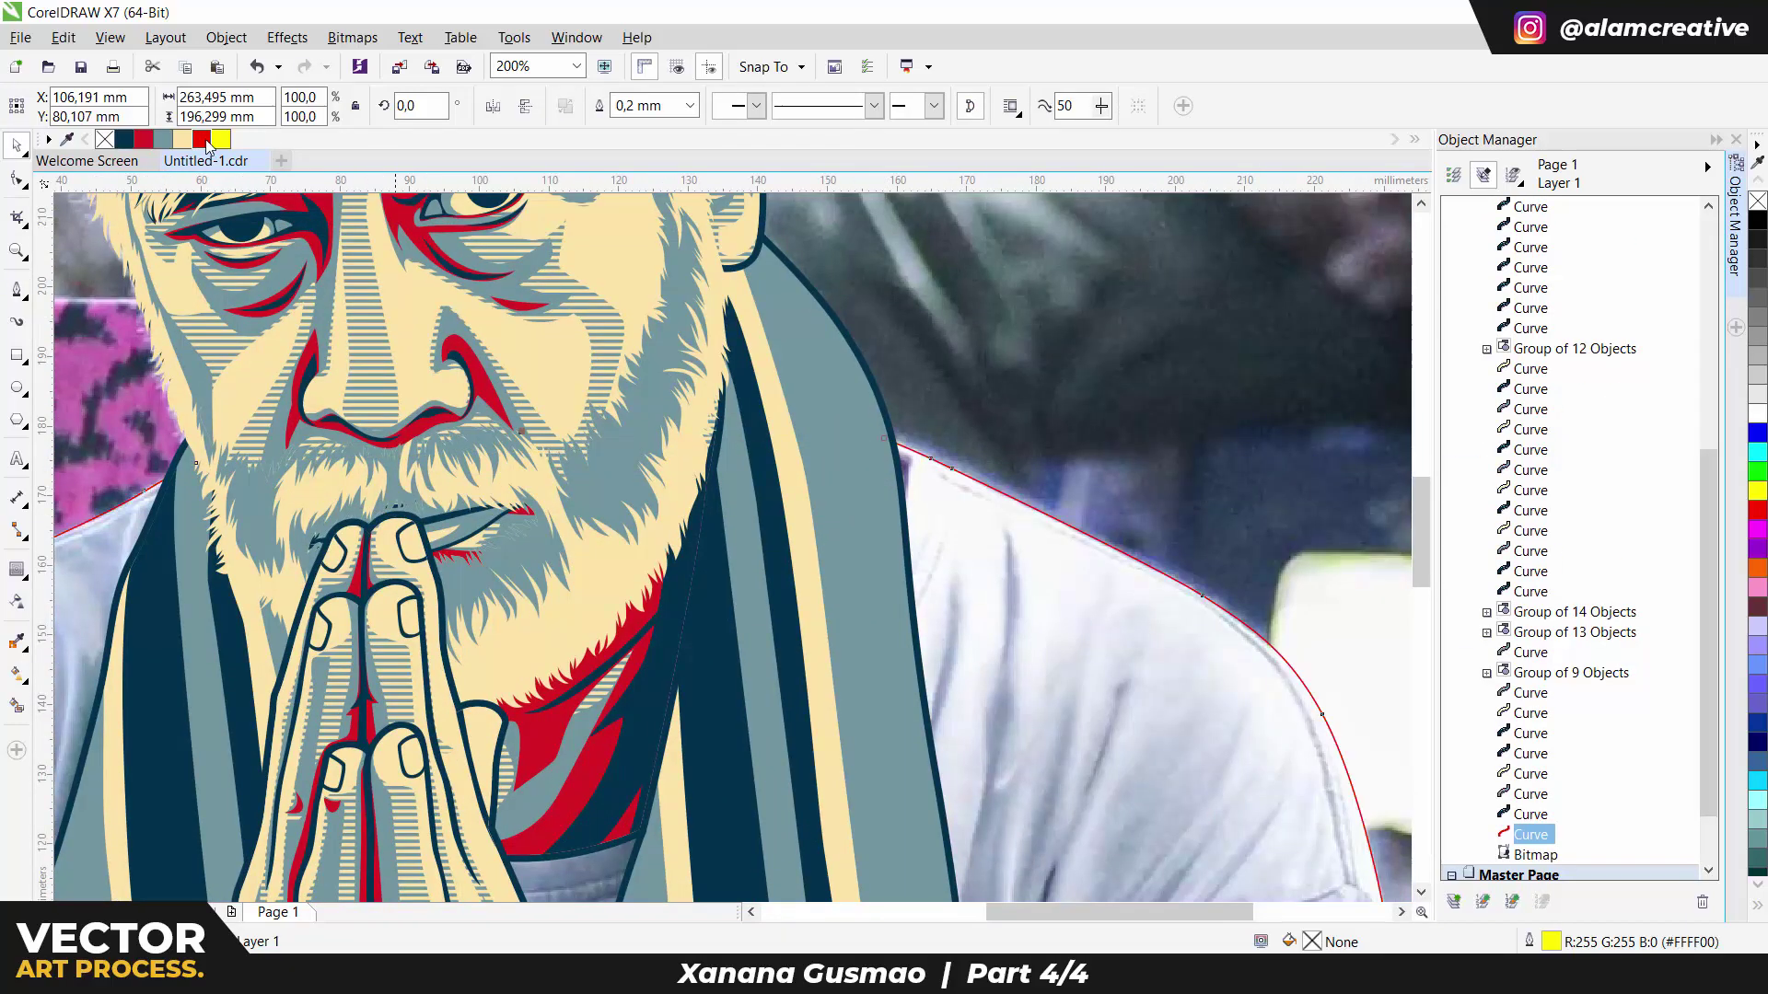
left_click(21, 578)
left_click_drag(1068, 532, 732, 636)
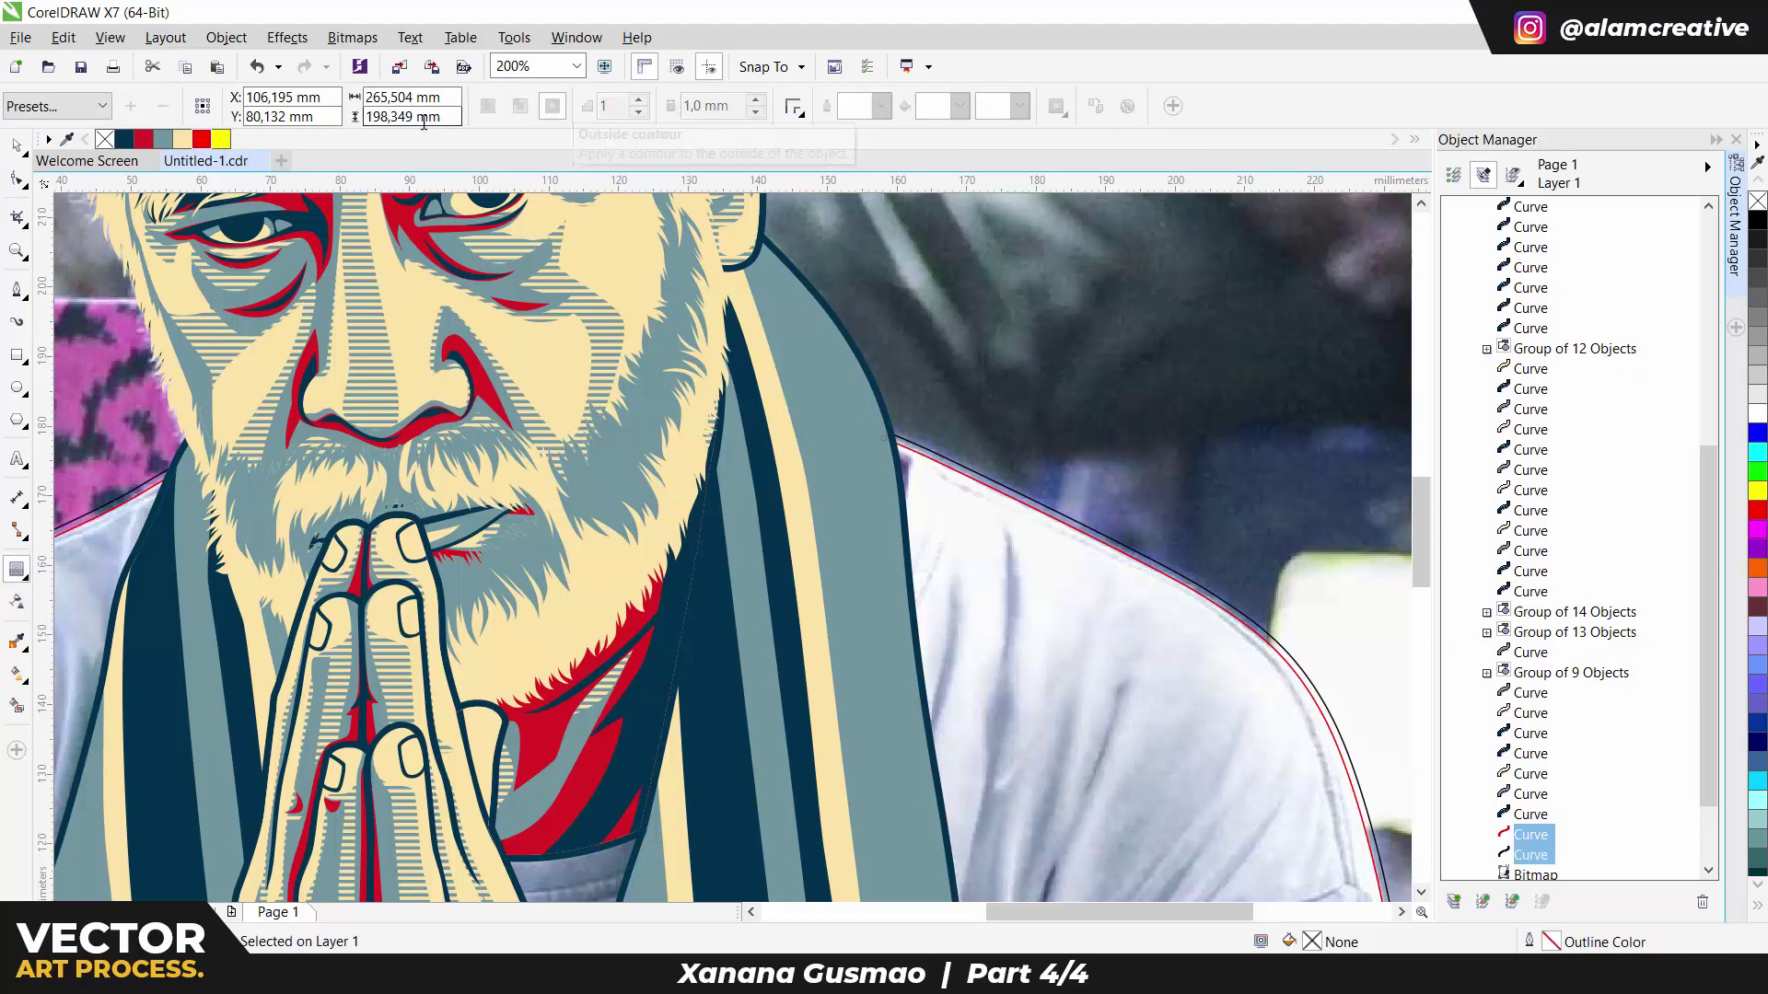
key("space")
scroll(1043, 642, "down", 3)
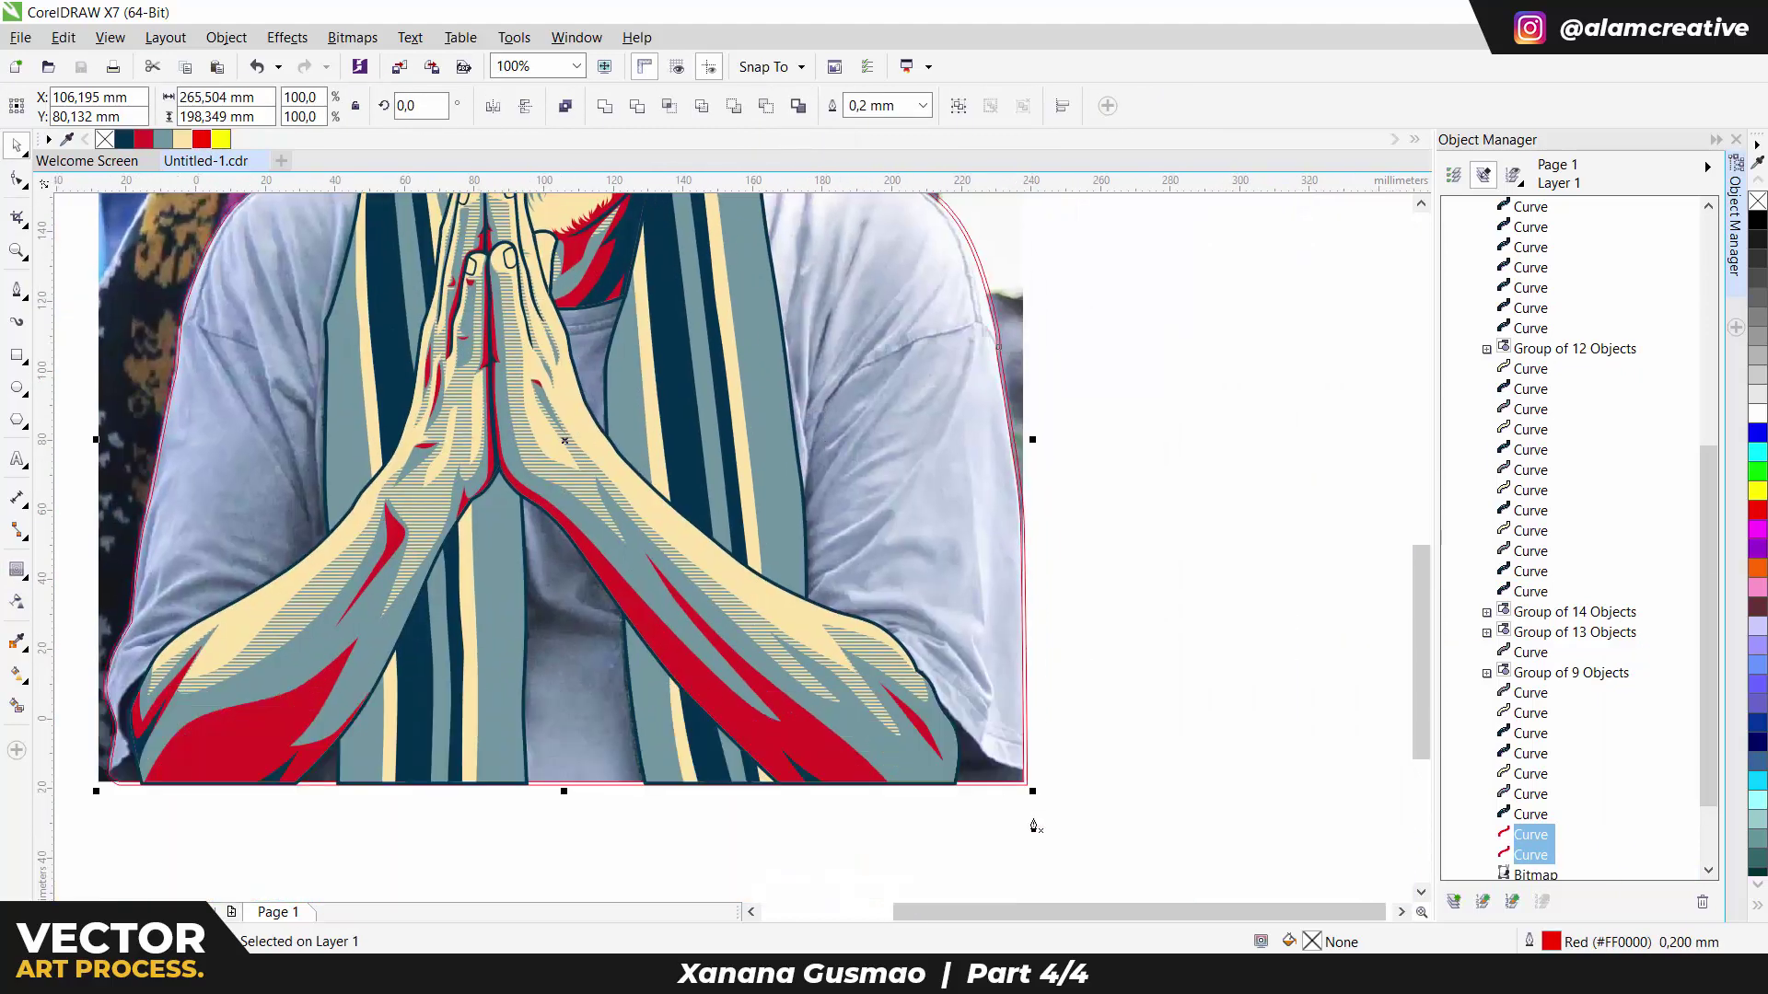
Step: Trace a closed shape about 40 × 40 mm around the dark gap between the right forearm and the sleeve opening
scroll(1043, 642, "up", 4)
left_click(960, 617)
left_click(721, 429)
left_click_drag(789, 888, 1065, 789)
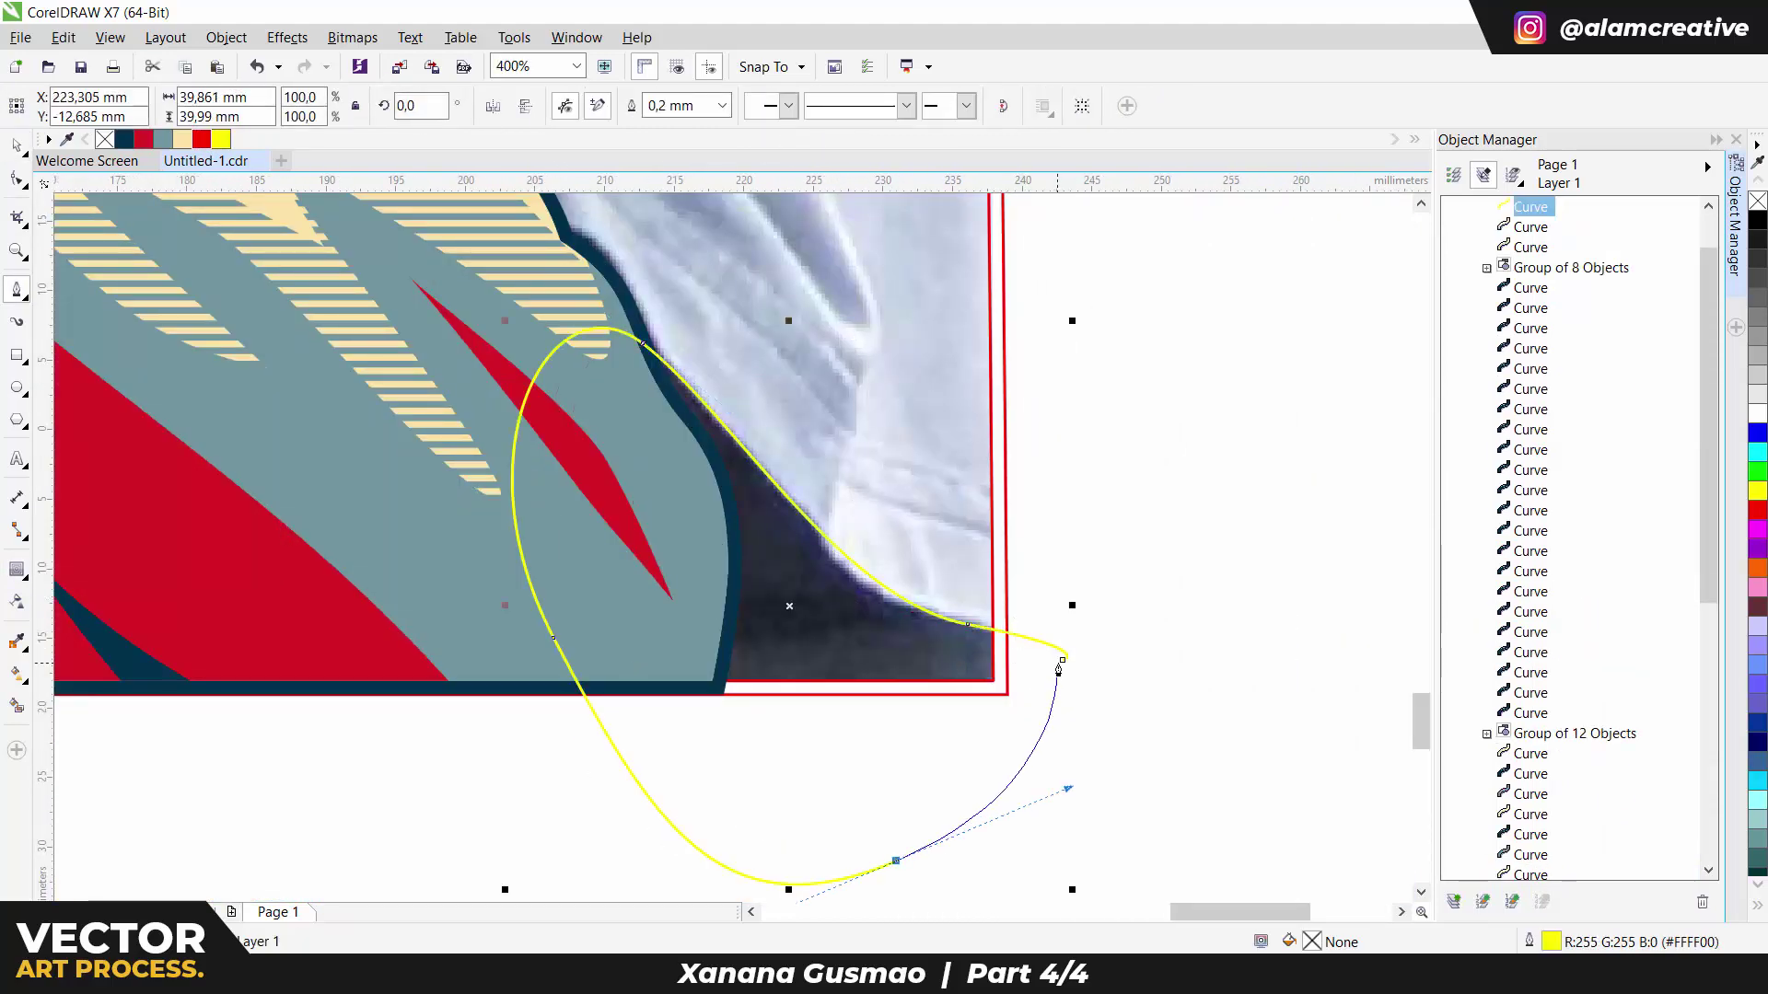
Step: Trace an open line along the right sleeve's cuff from the forearm past the shirt's outer edge, with a 1.0 mm outline
left_click(539, 412)
left_click(857, 665)
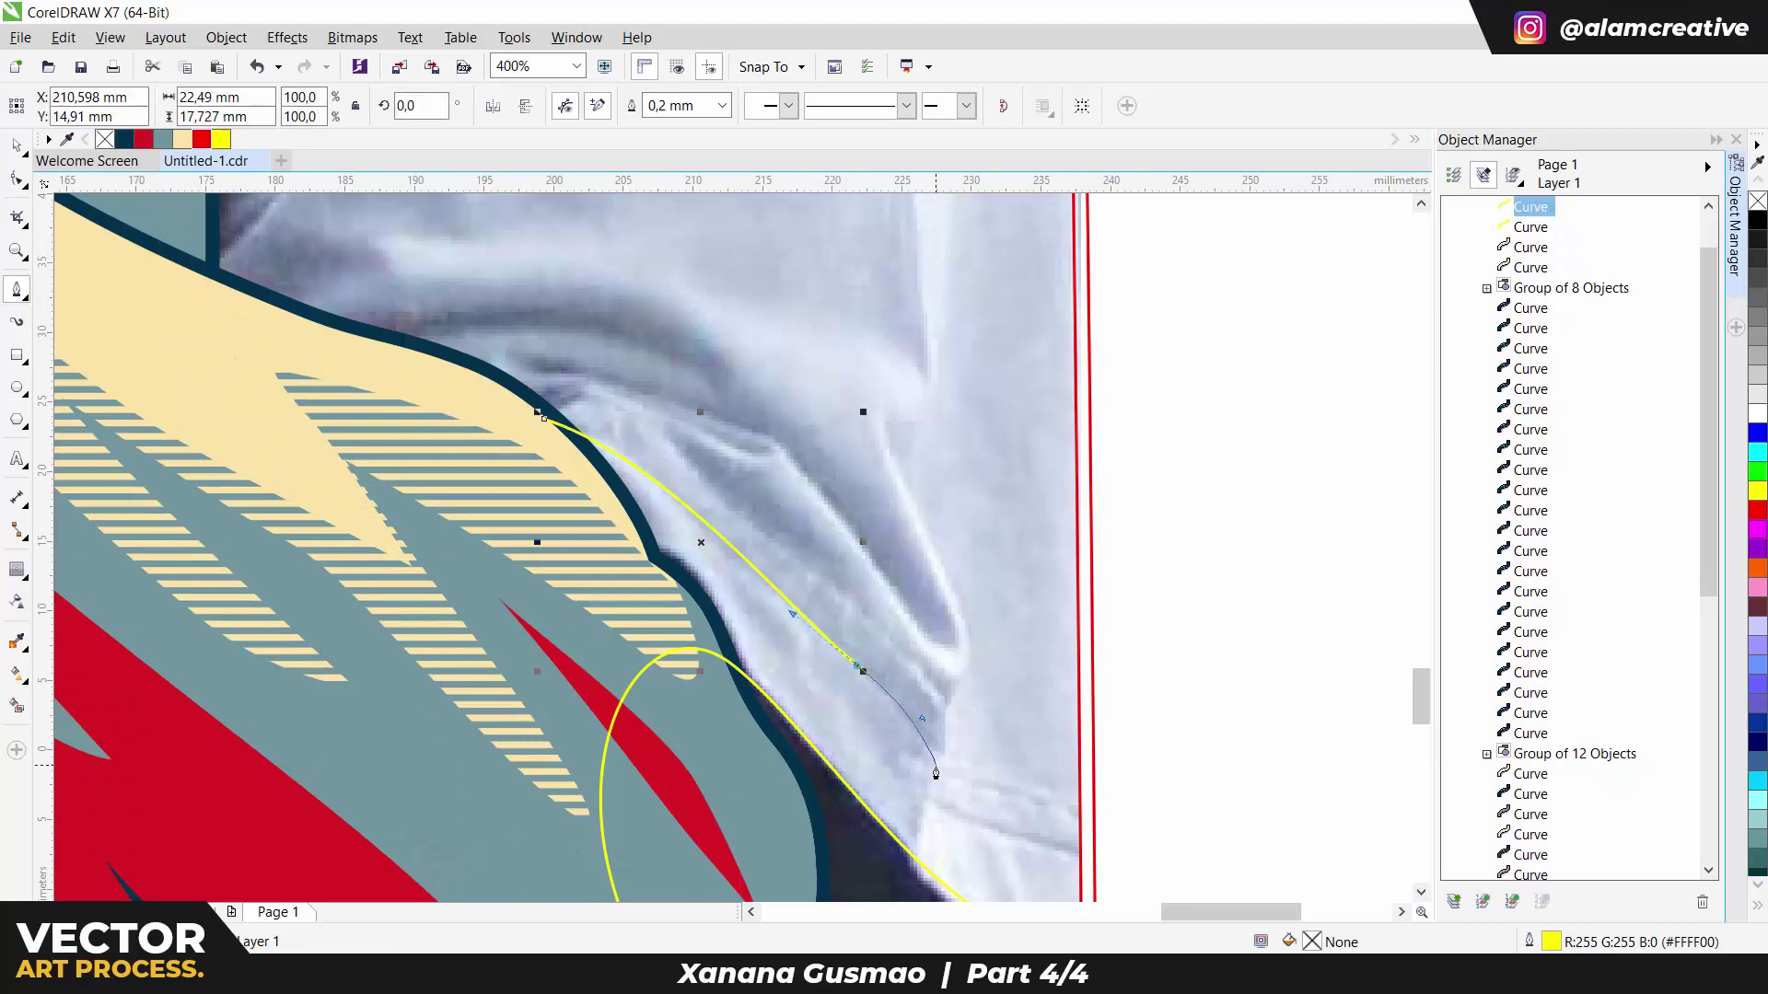
left_click(930, 772)
left_click(1036, 844)
left_click(1163, 881)
left_click(723, 105)
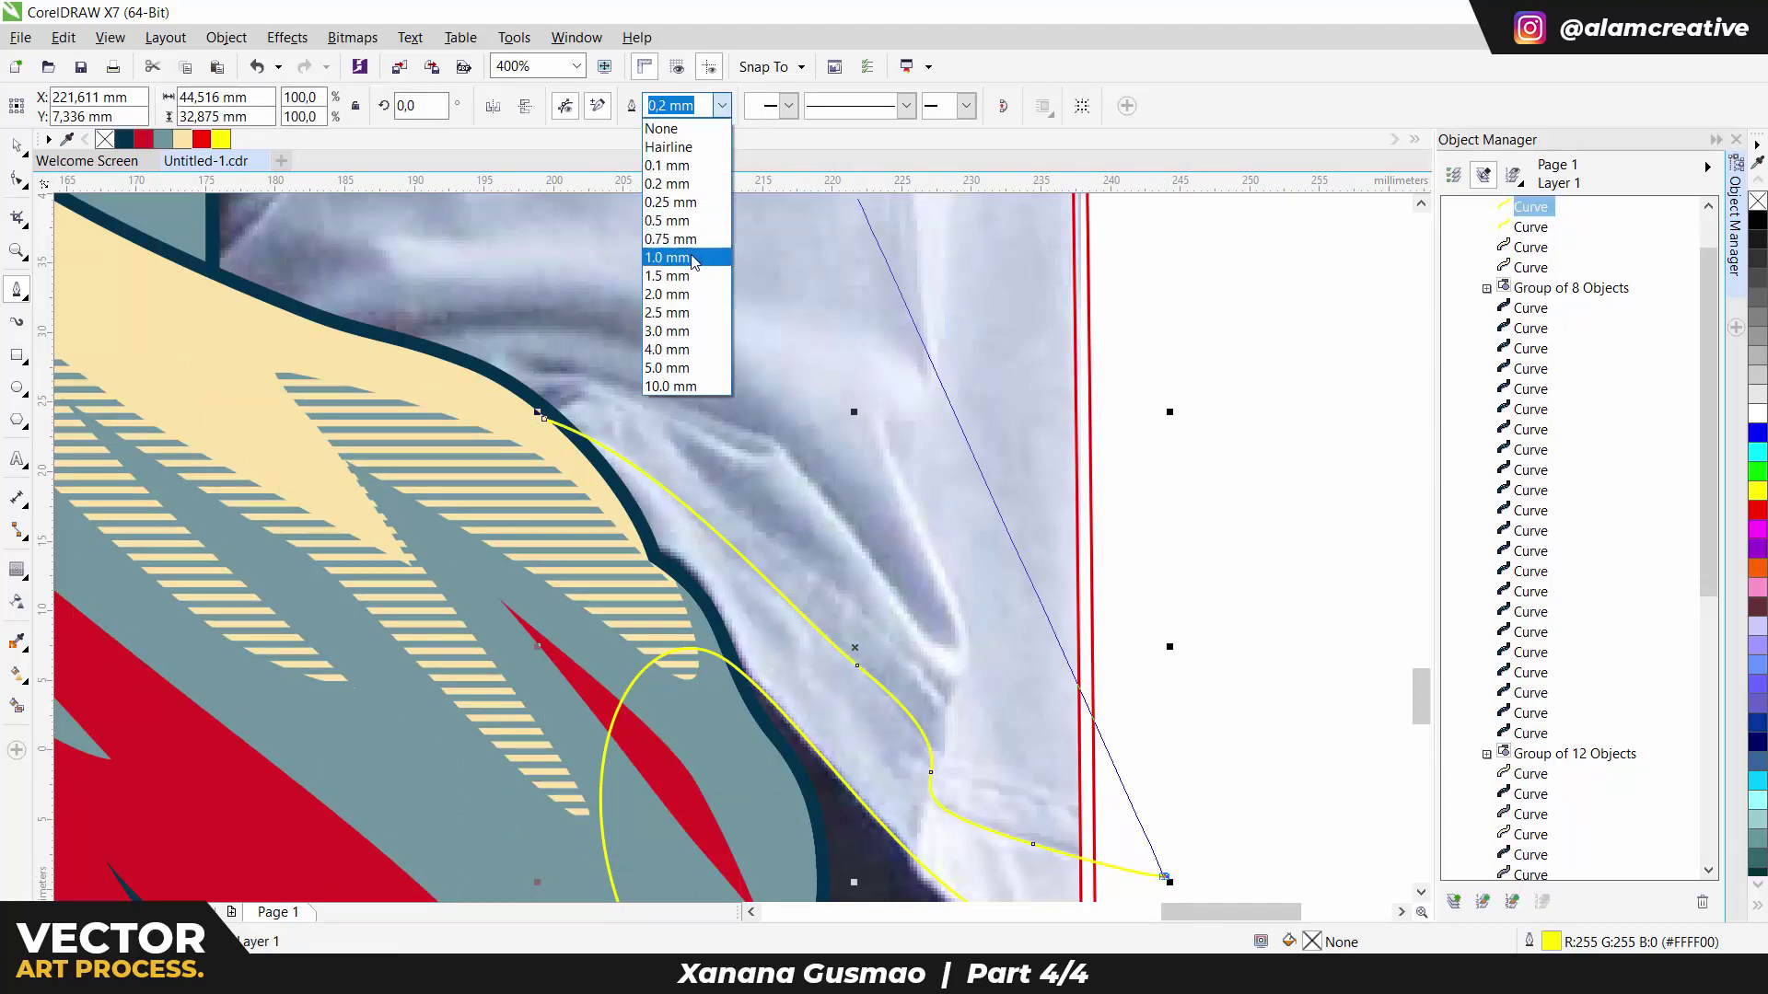
left_click(676, 280)
scroll(1117, 524, "down", 2)
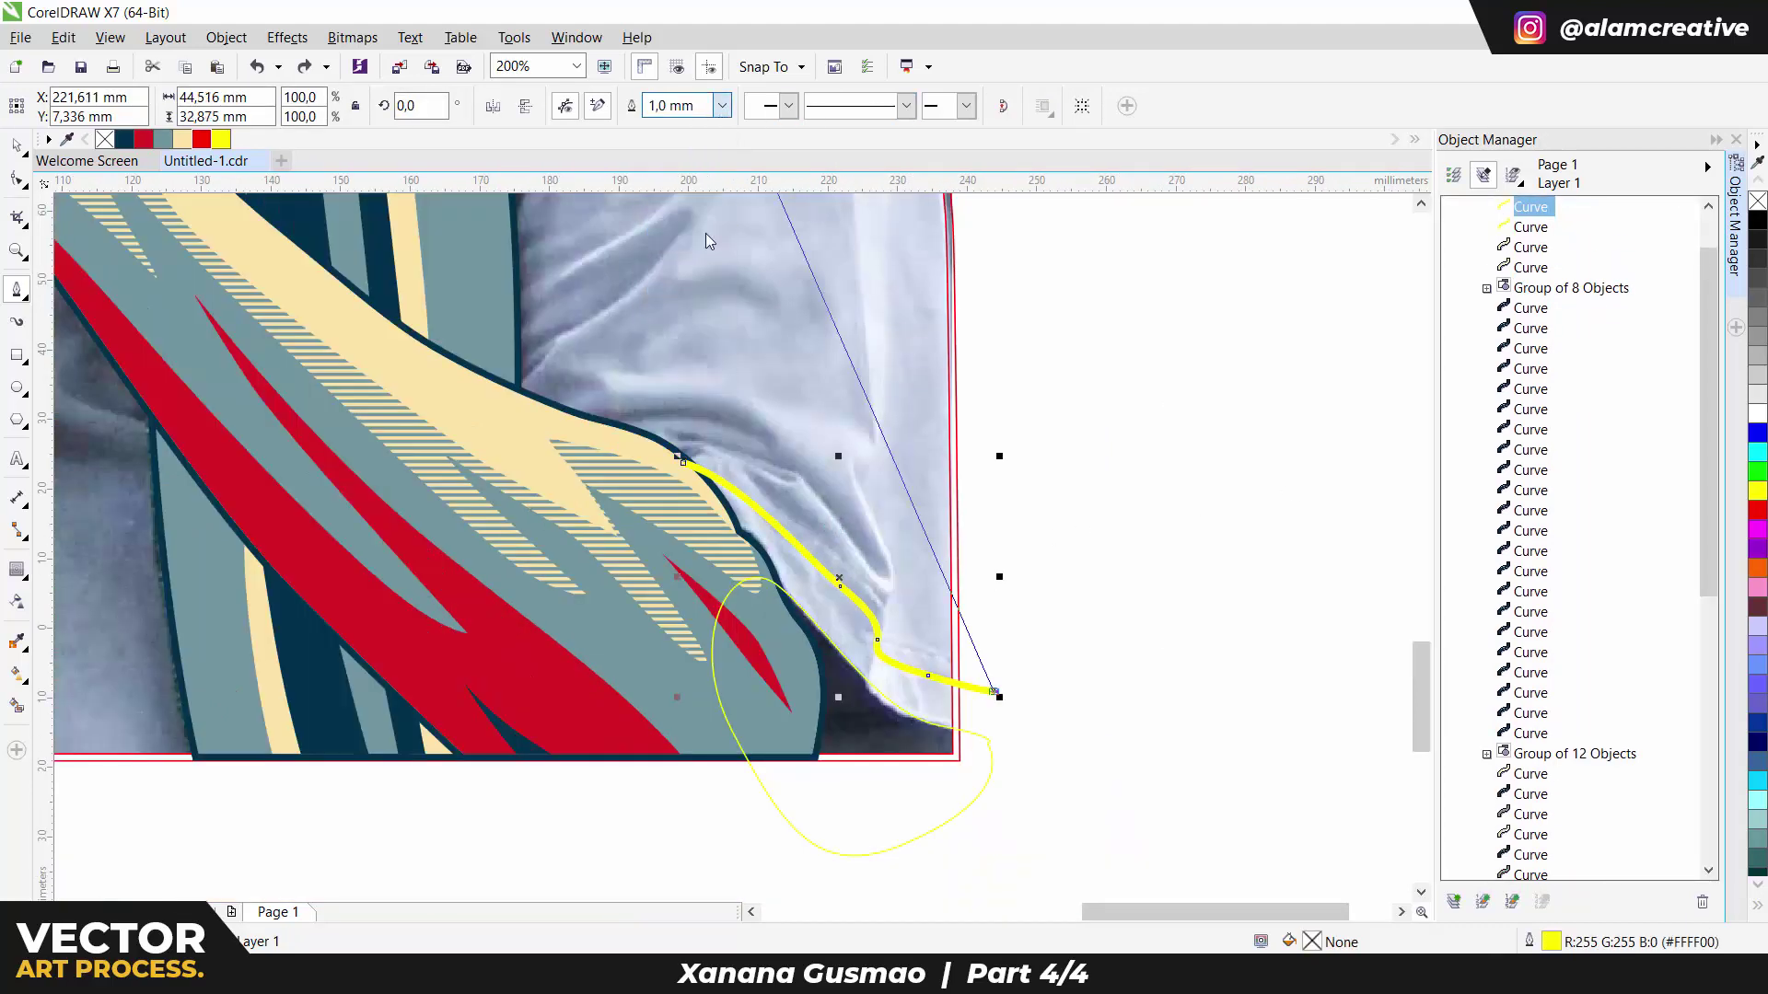
key("Escape")
key("space")
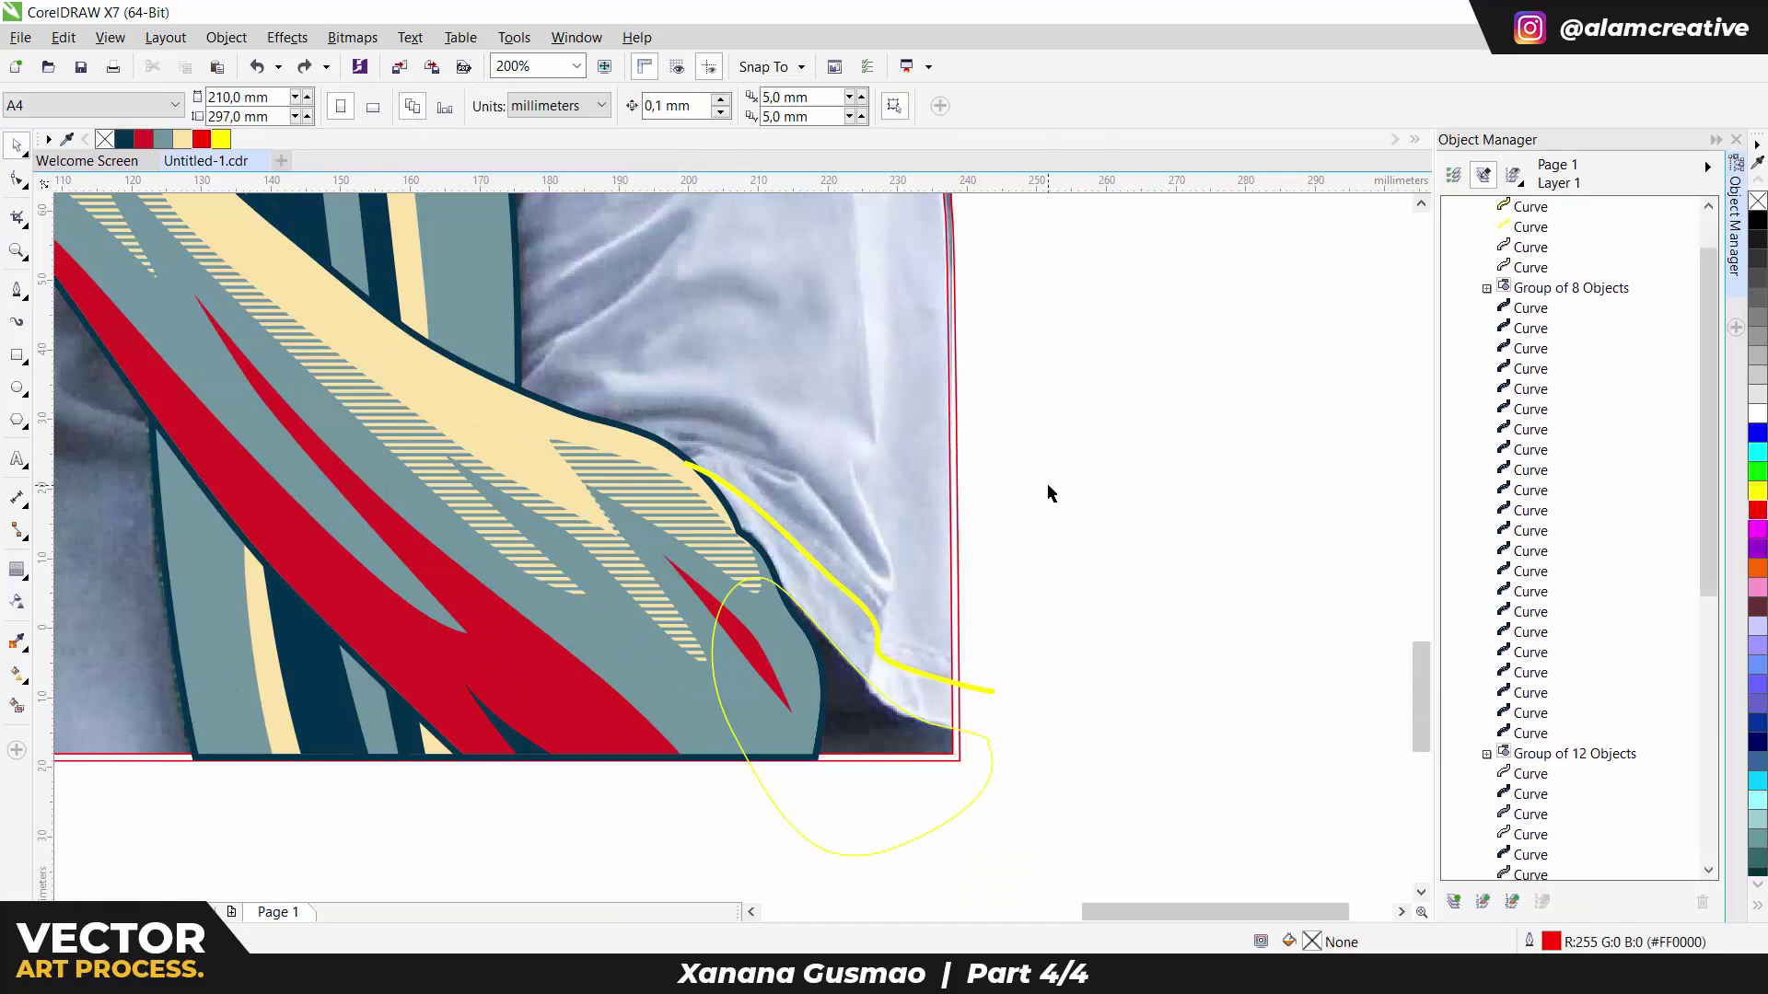
Step: Fill the gap shape with red #FF0000 and give it and the cuff line a matching red outline
left_click(991, 689)
left_click(967, 750, "shift")
left_click(1757, 510)
right_click(1756, 509)
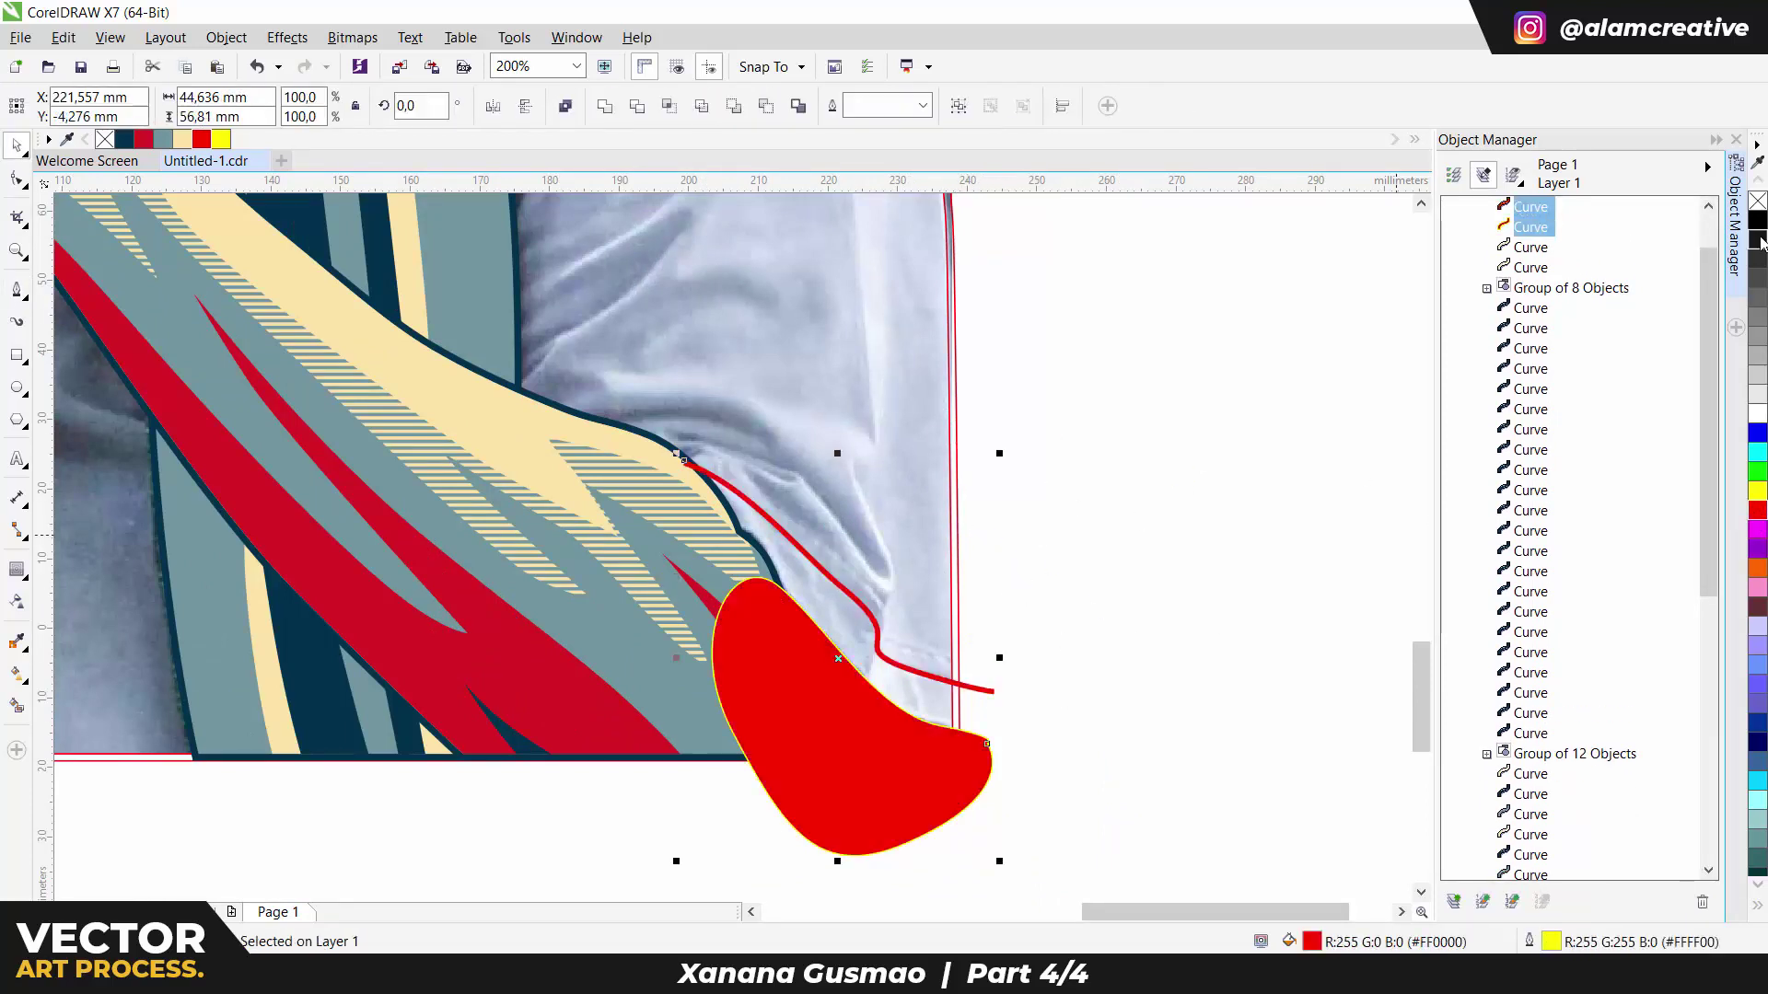
key("Escape")
Step: Trace a narrow fold shape about 7 × 35 mm from the red gap shape up across the cuff line and back
key("space")
scroll(884, 580, "up", 2)
left_click(849, 807)
left_click(879, 638)
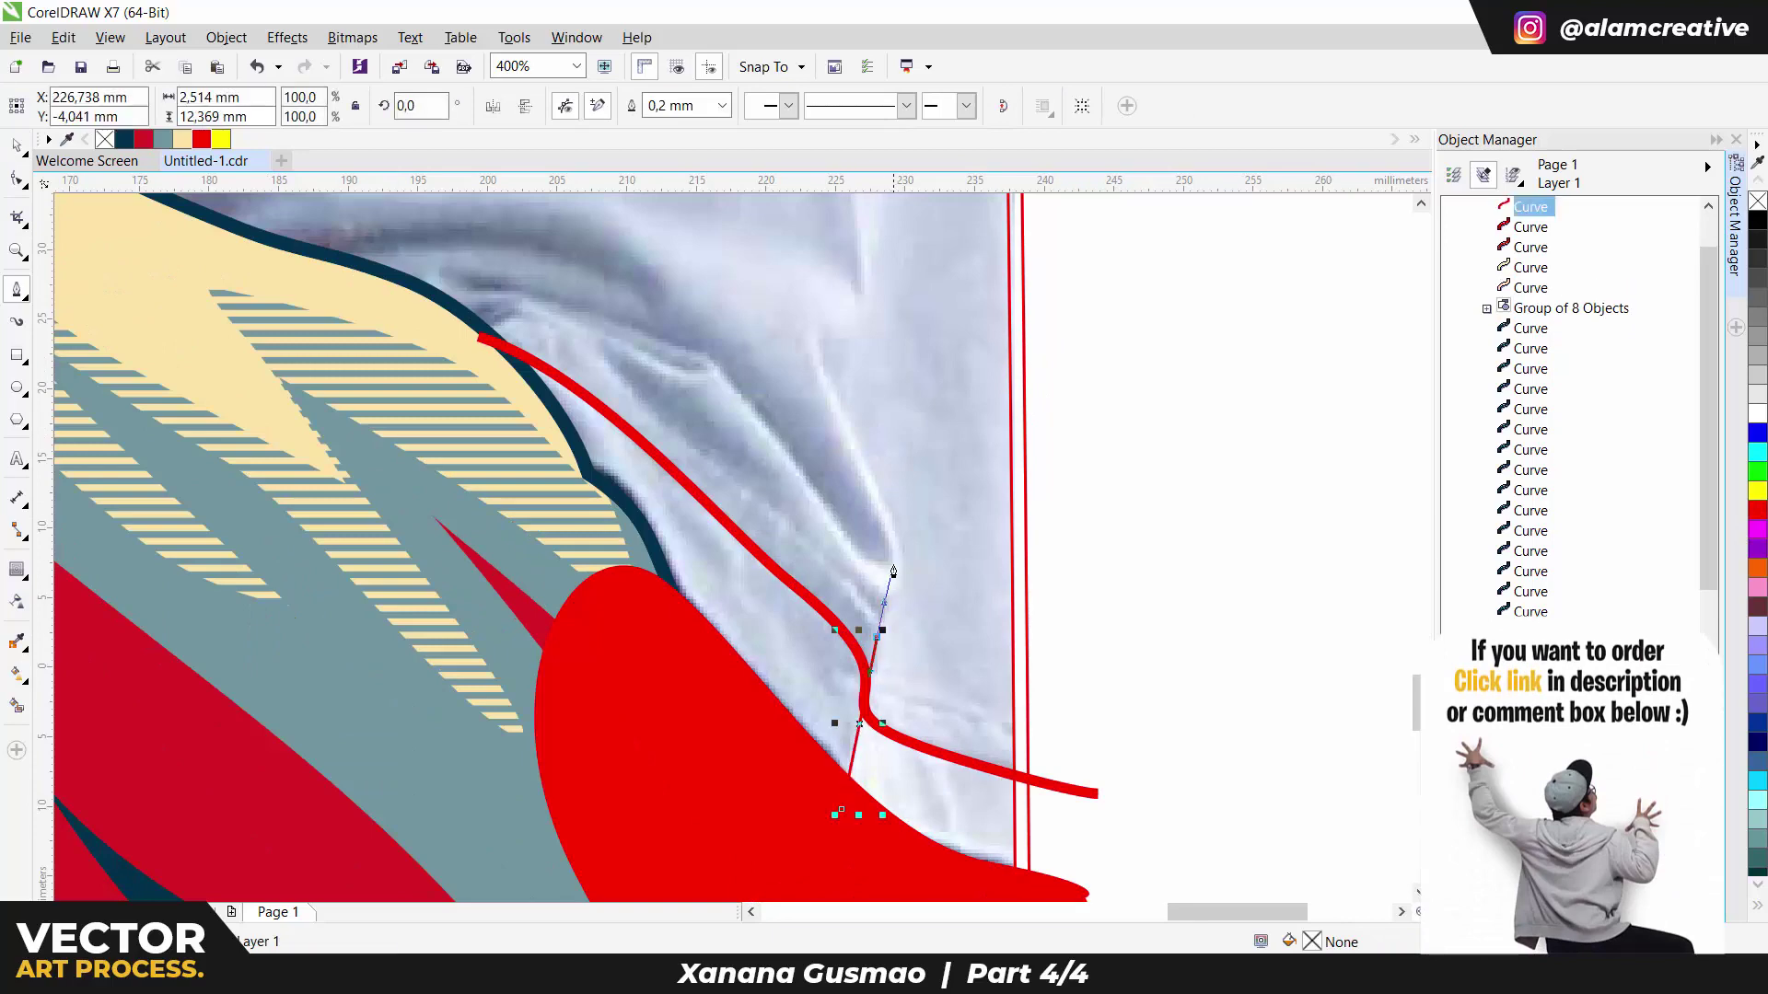
scroll(831, 345, "up", 1)
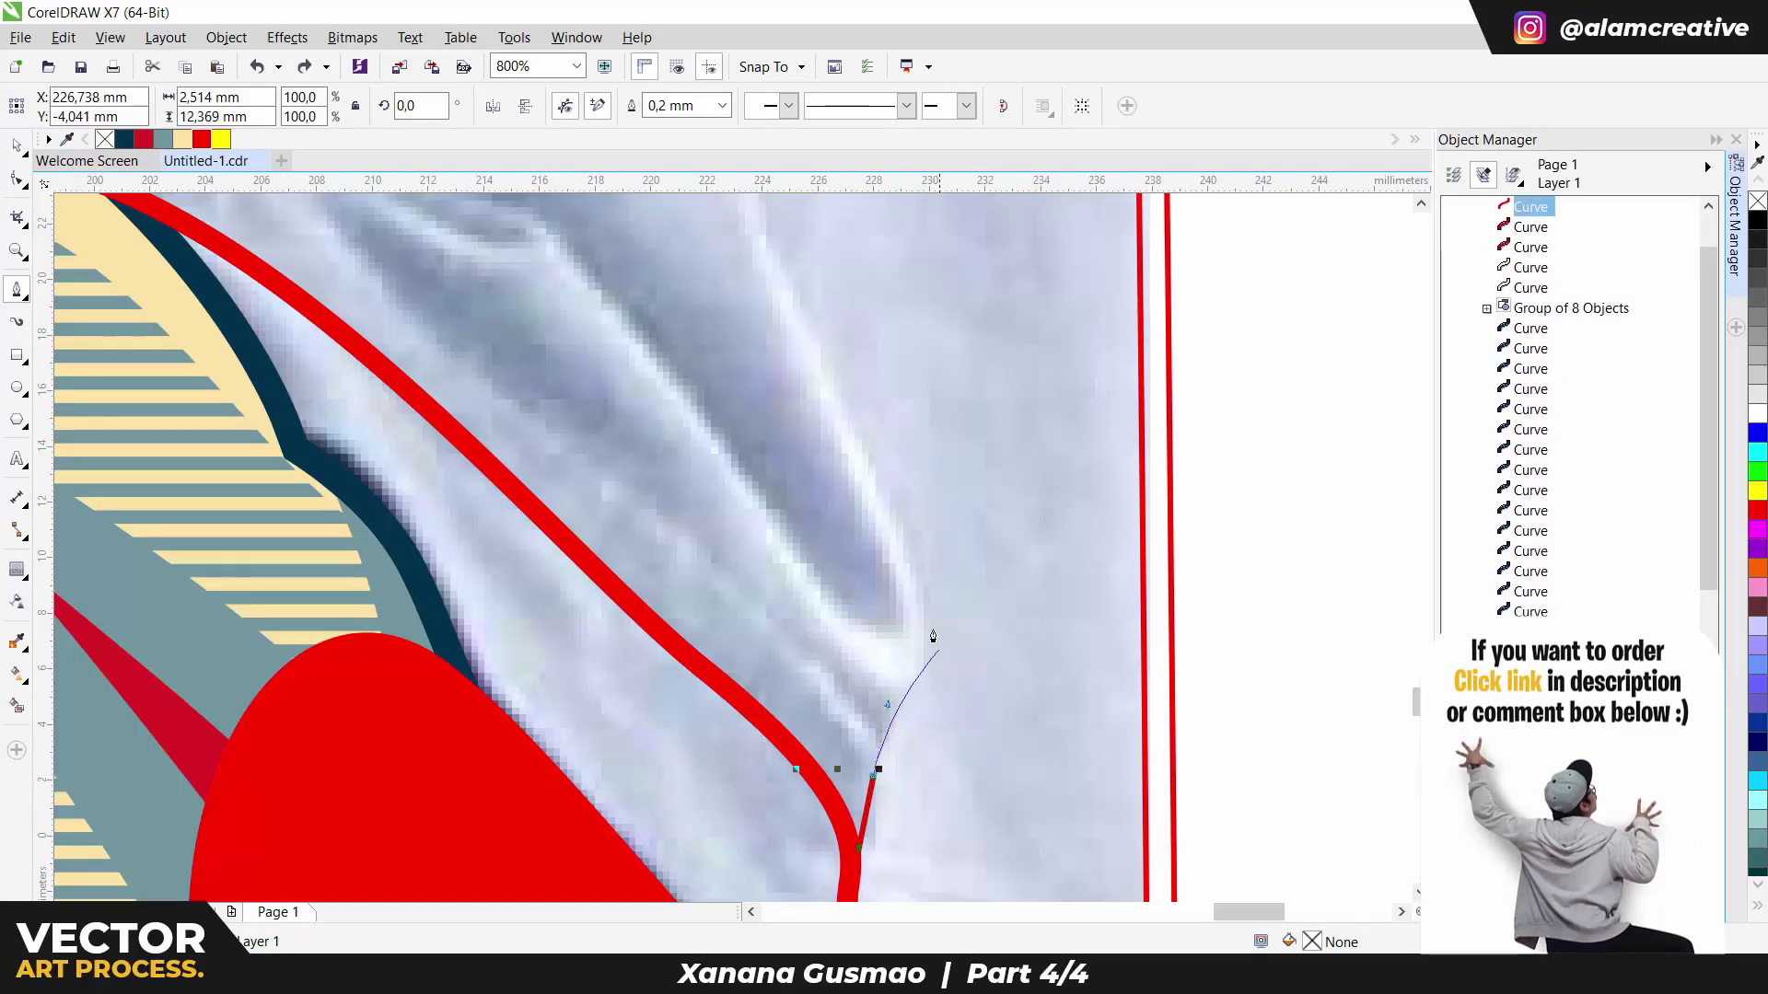
scroll(883, 552, "down", 1)
scroll(949, 717, "up", 2)
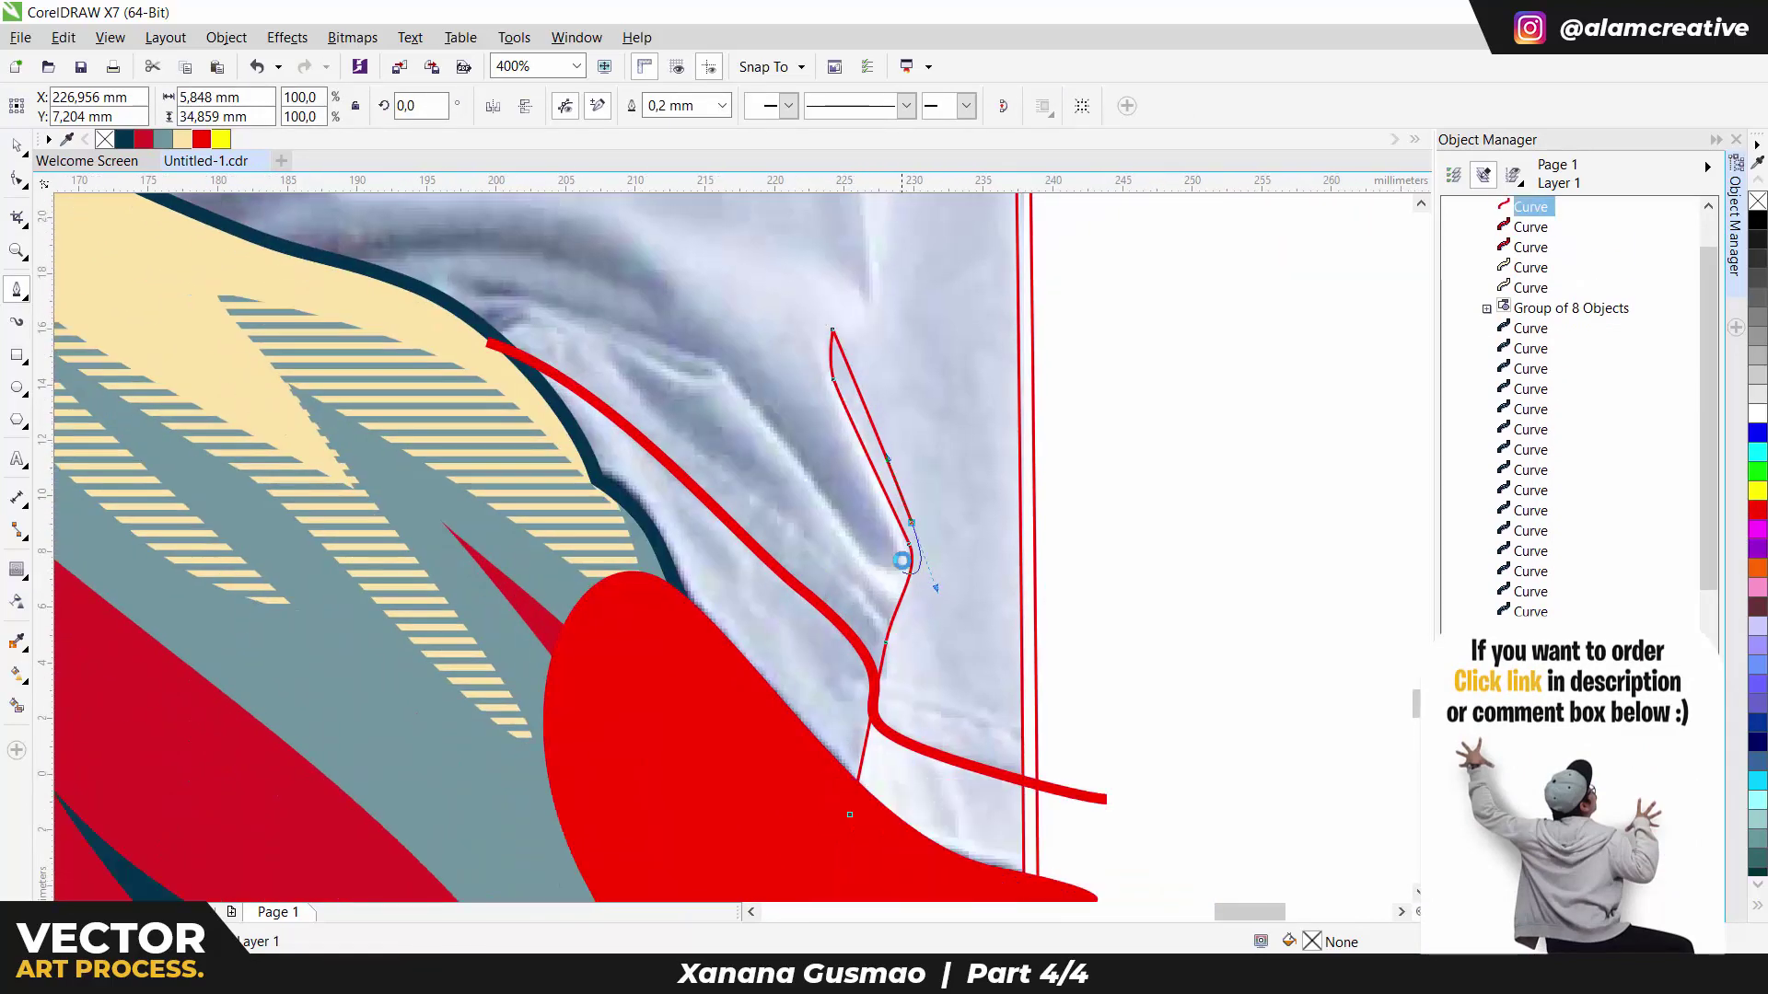
left_click(909, 755)
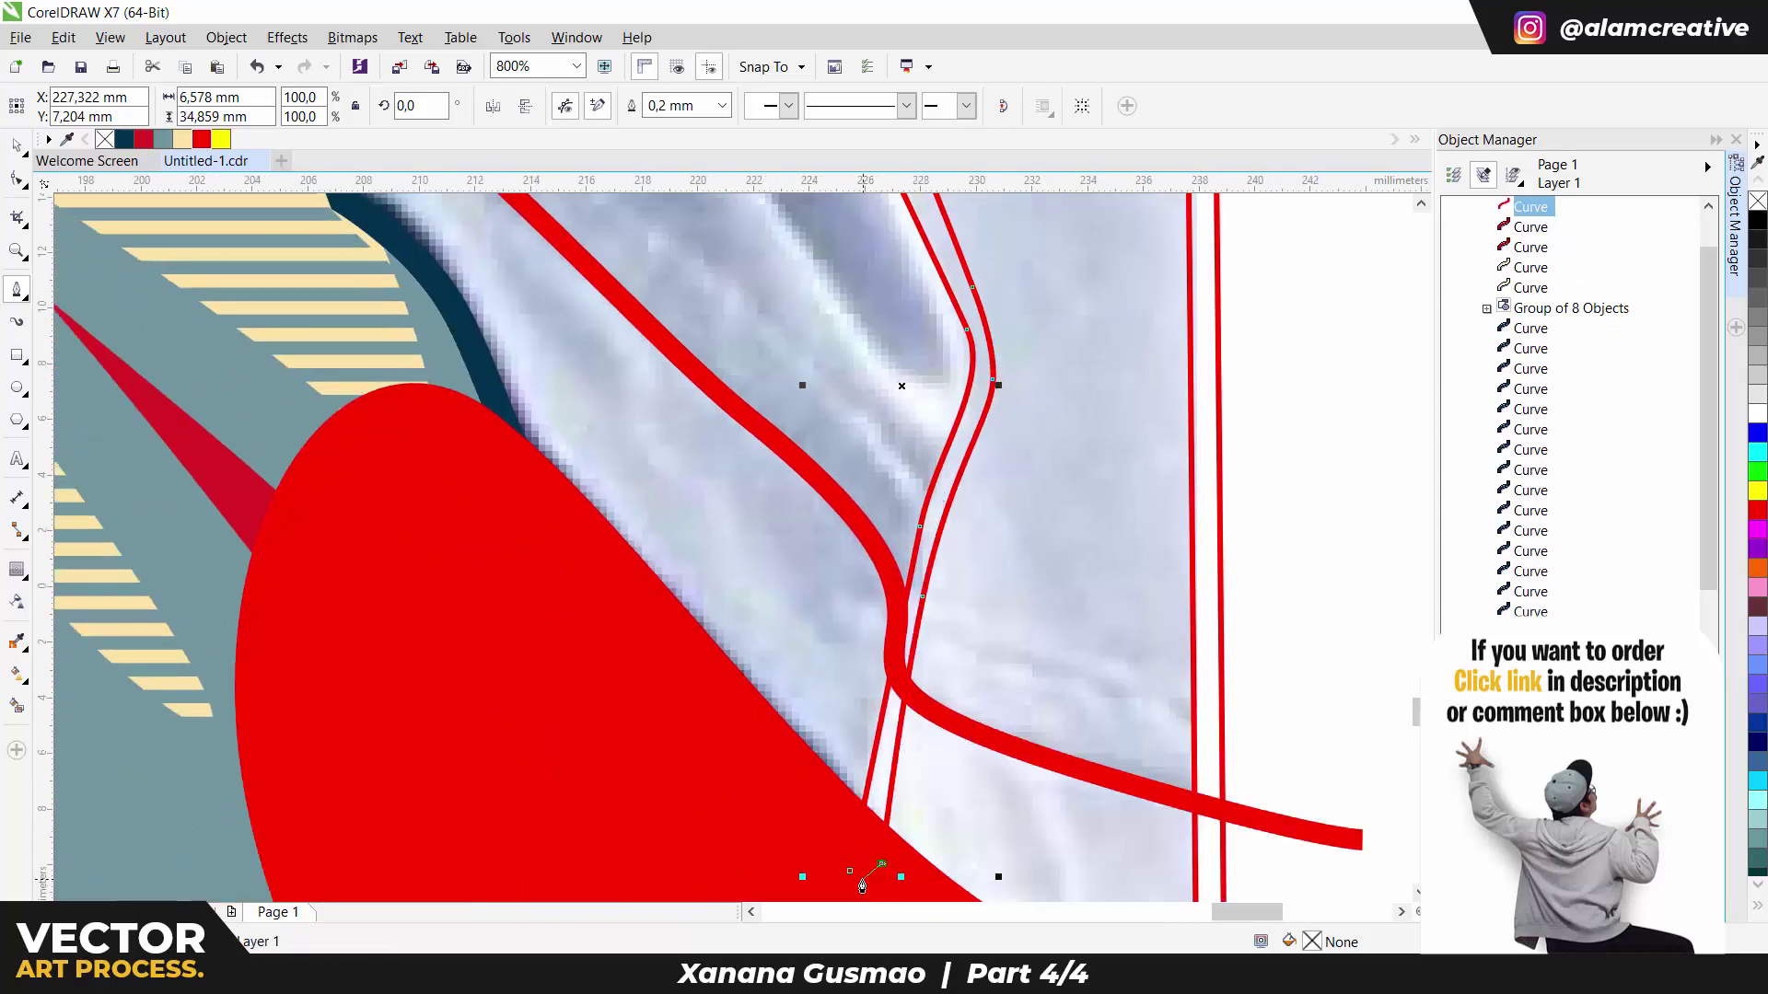
scroll(884, 728, "down", 2)
Step: Trace a thin closed fold shape about 32 × 20 mm from the cuff crease up to the forearm's edge
scroll(368, 402, "up", 2)
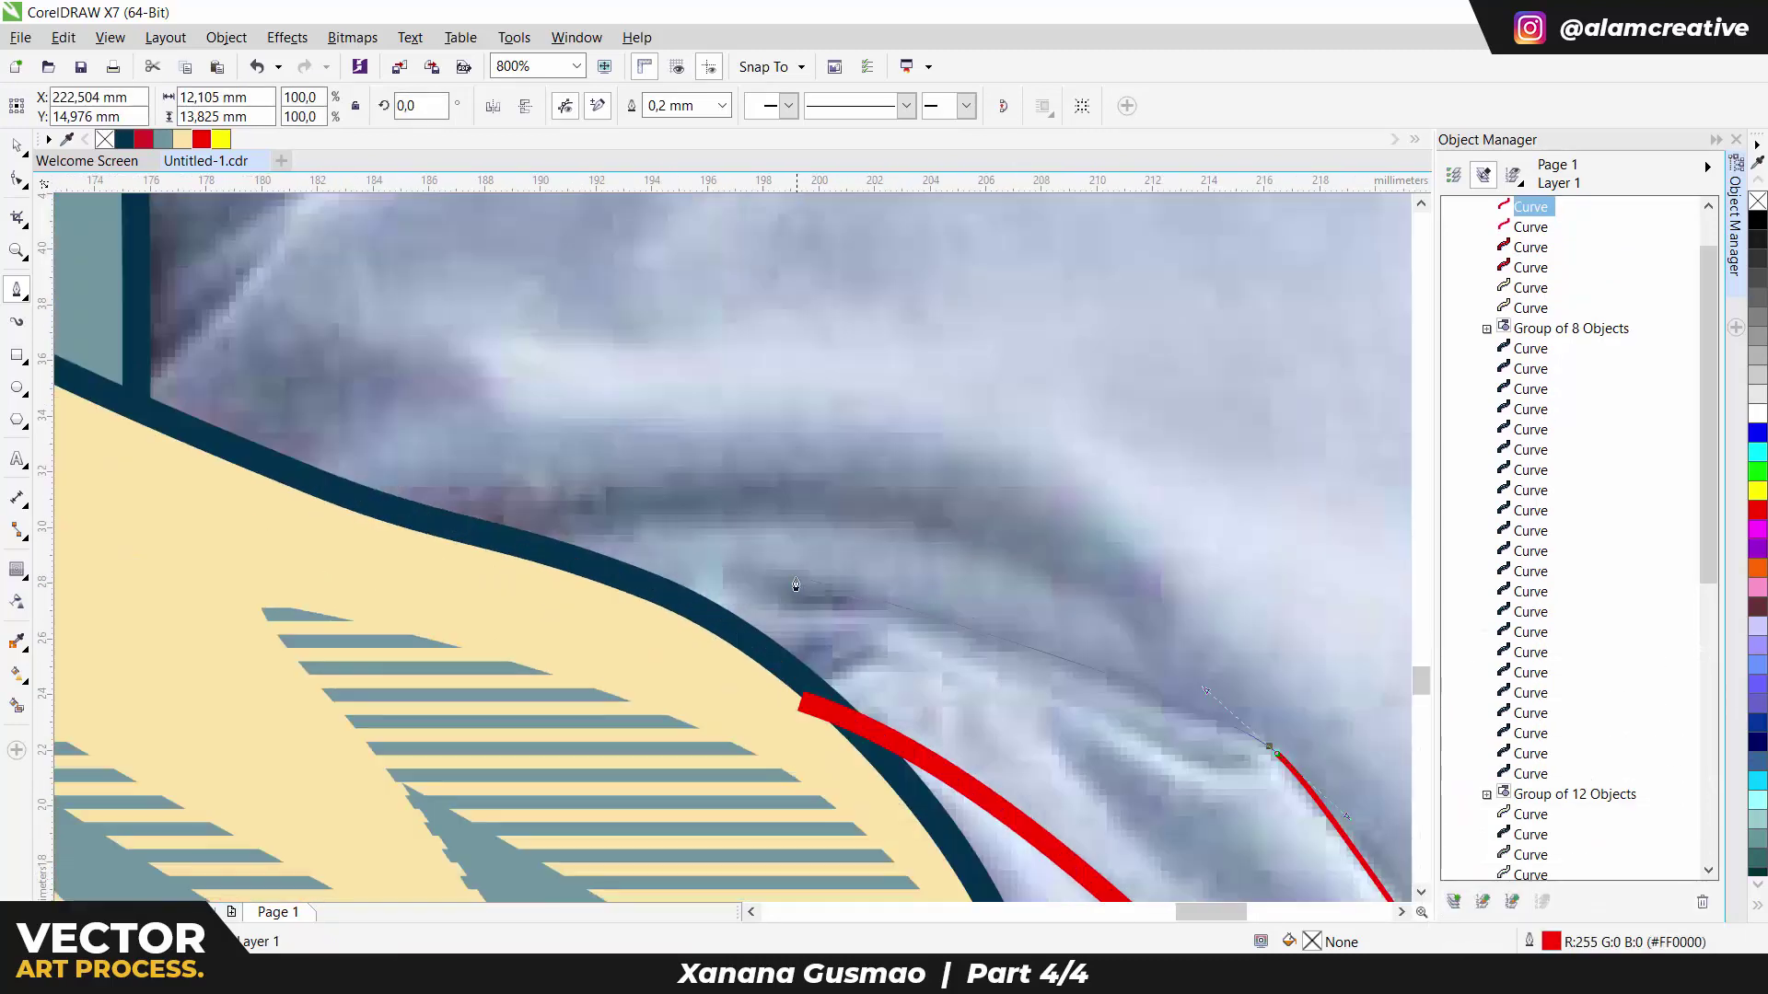
left_click(547, 486)
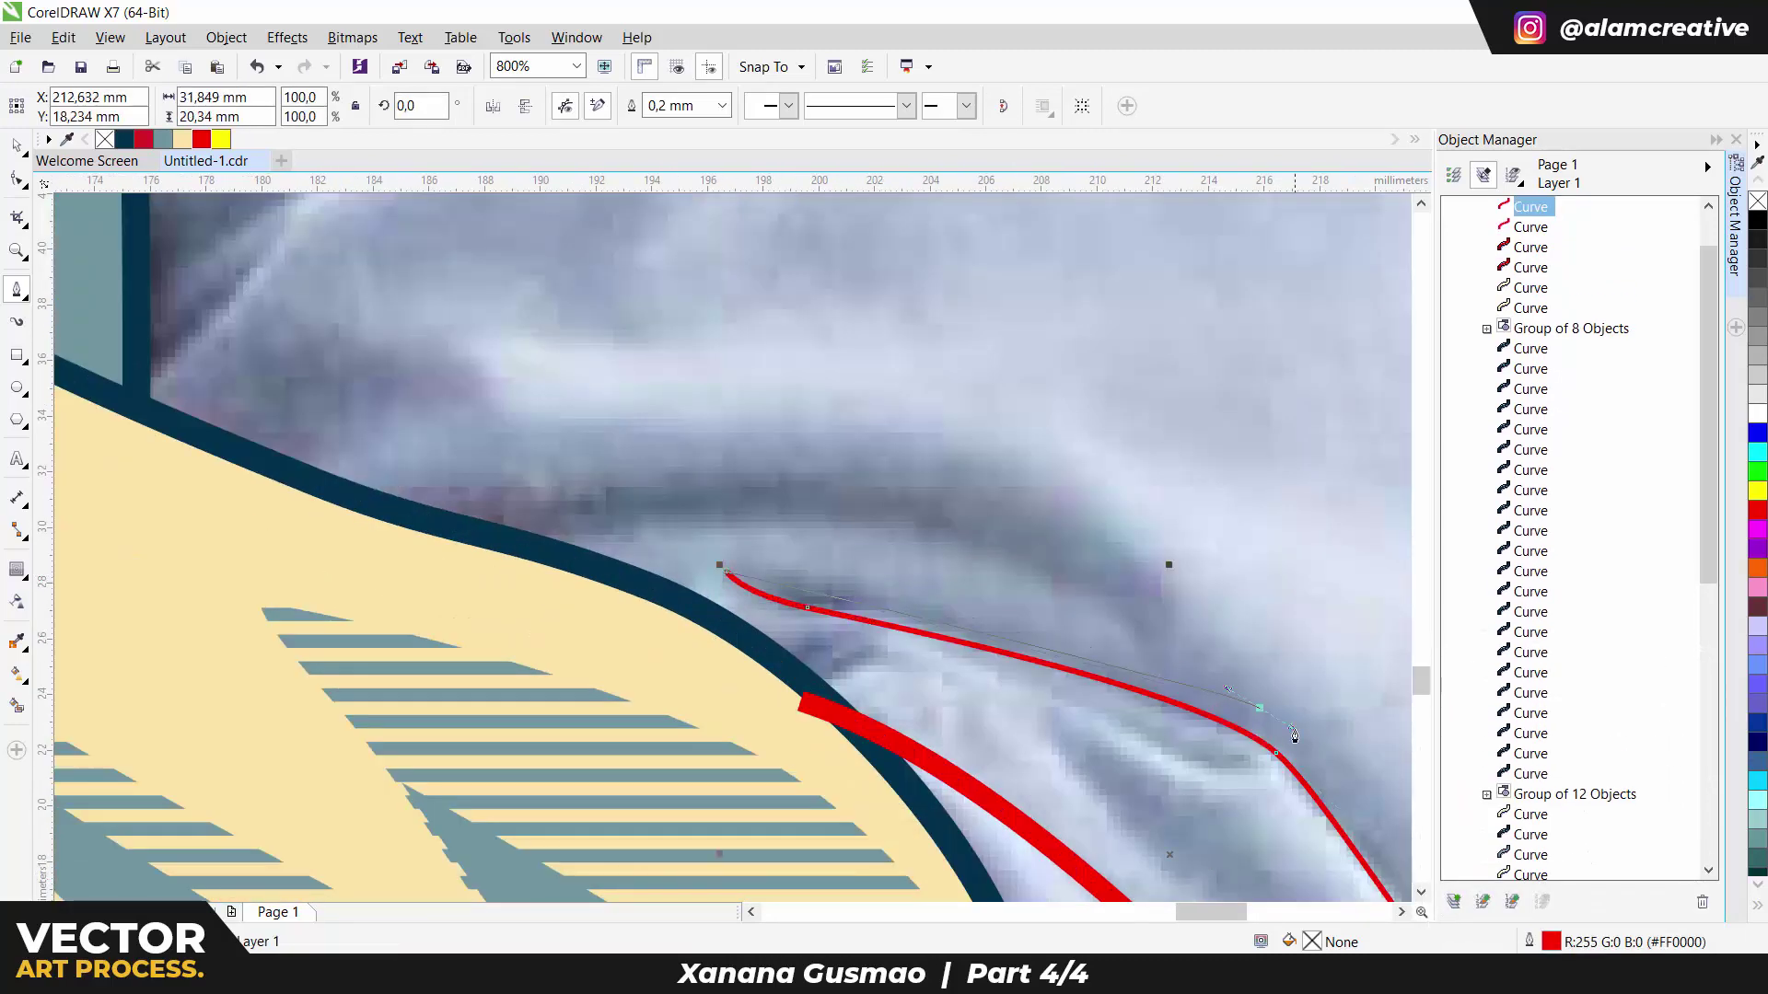
left_click_drag(1294, 734, 1323, 748)
left_click_drag(1323, 749, 820, 376)
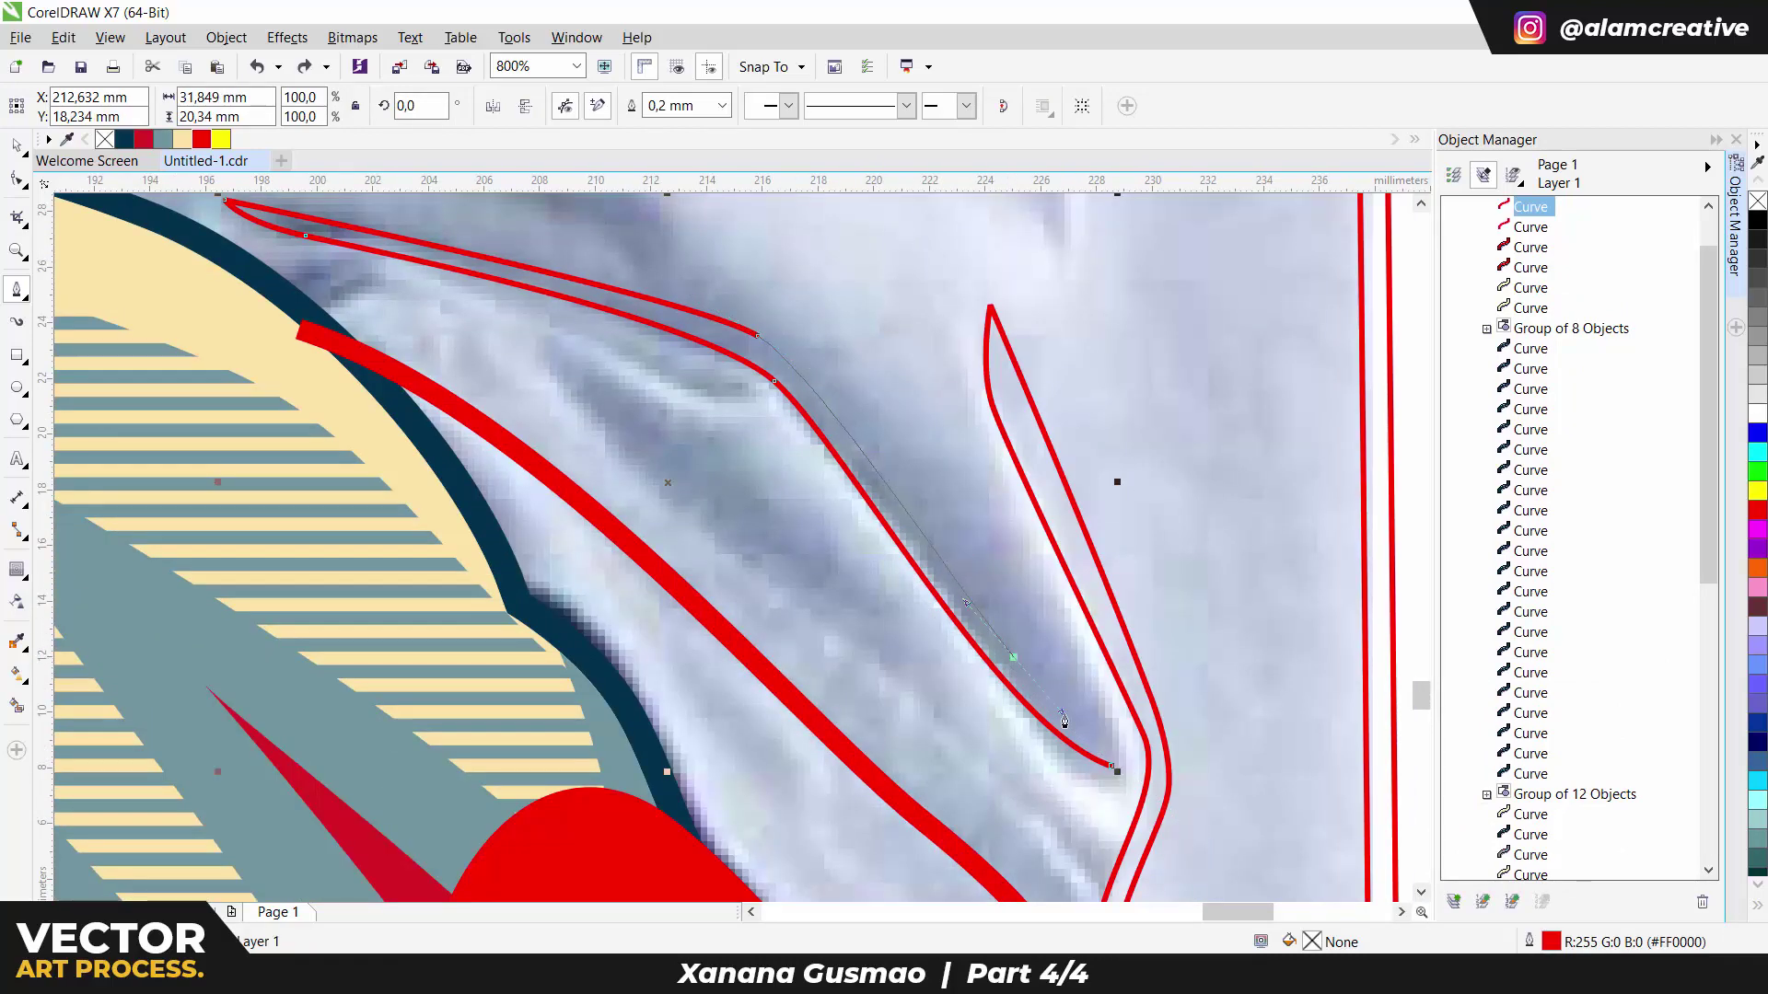
left_click(1112, 768)
Step: Trace a small fold shape about 20 mm long where the cuff line meets the forearm
left_click_drag(750, 454, 1016, 649)
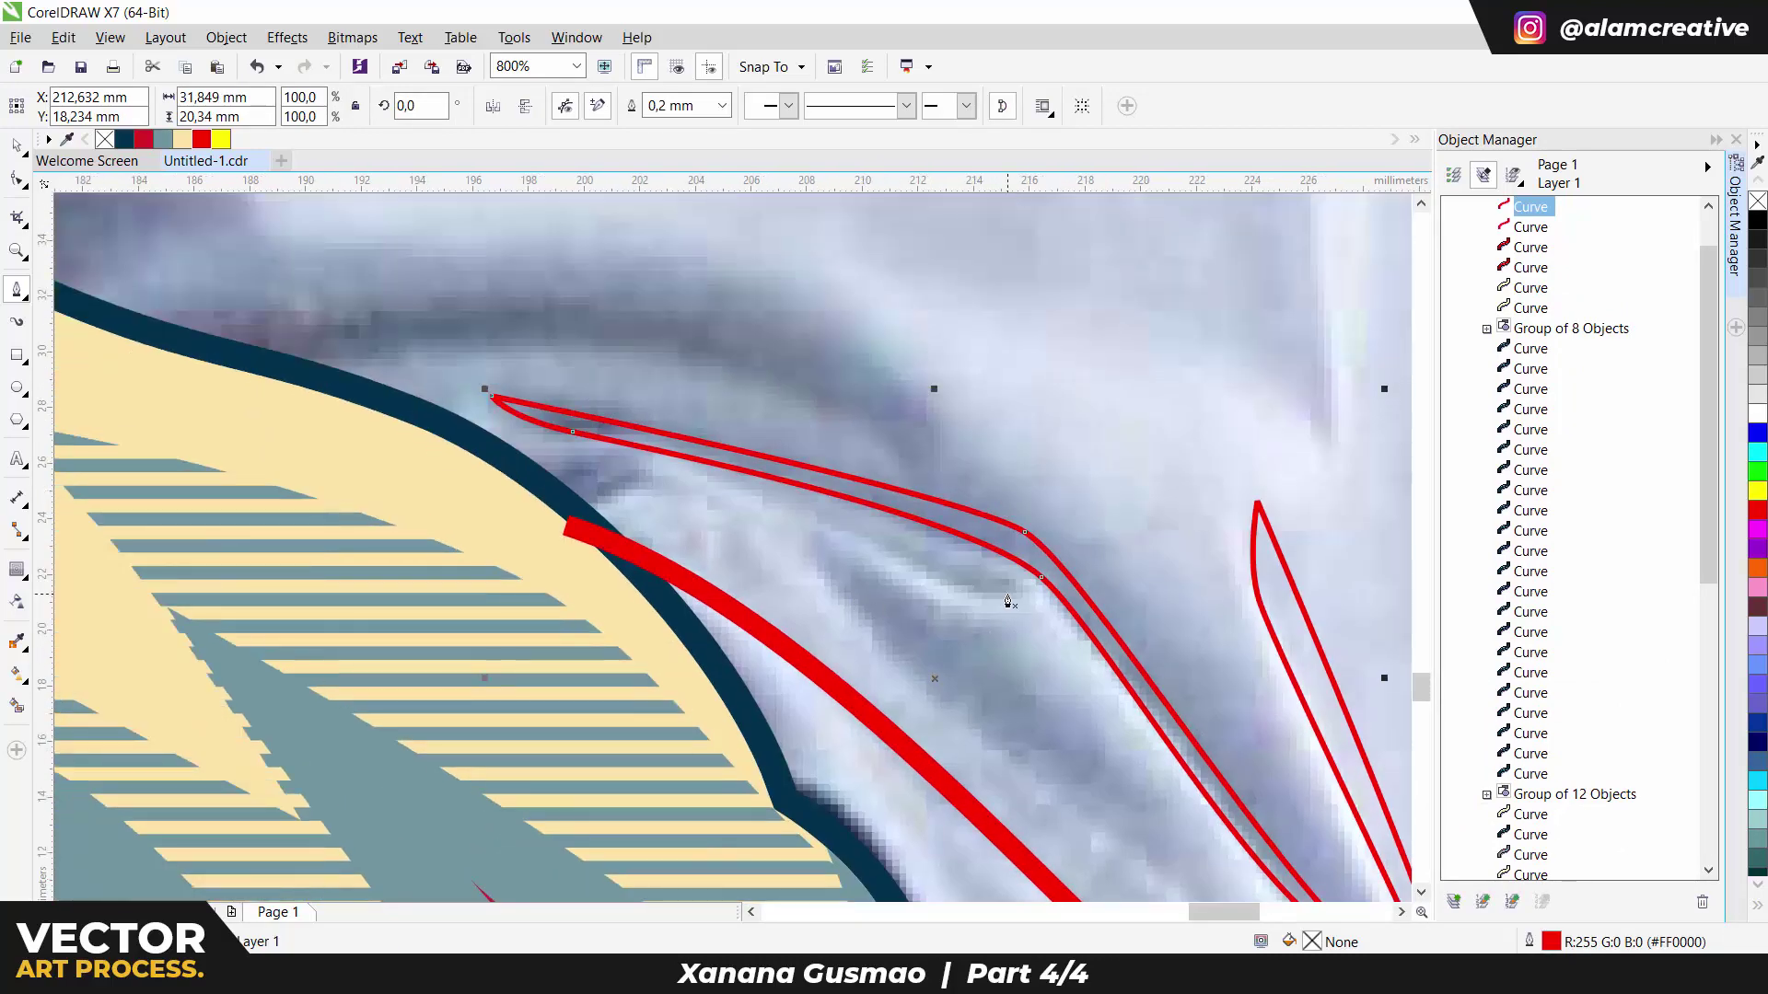
left_click(741, 389)
left_click(426, 294)
left_click_drag(240, 368, 198, 305)
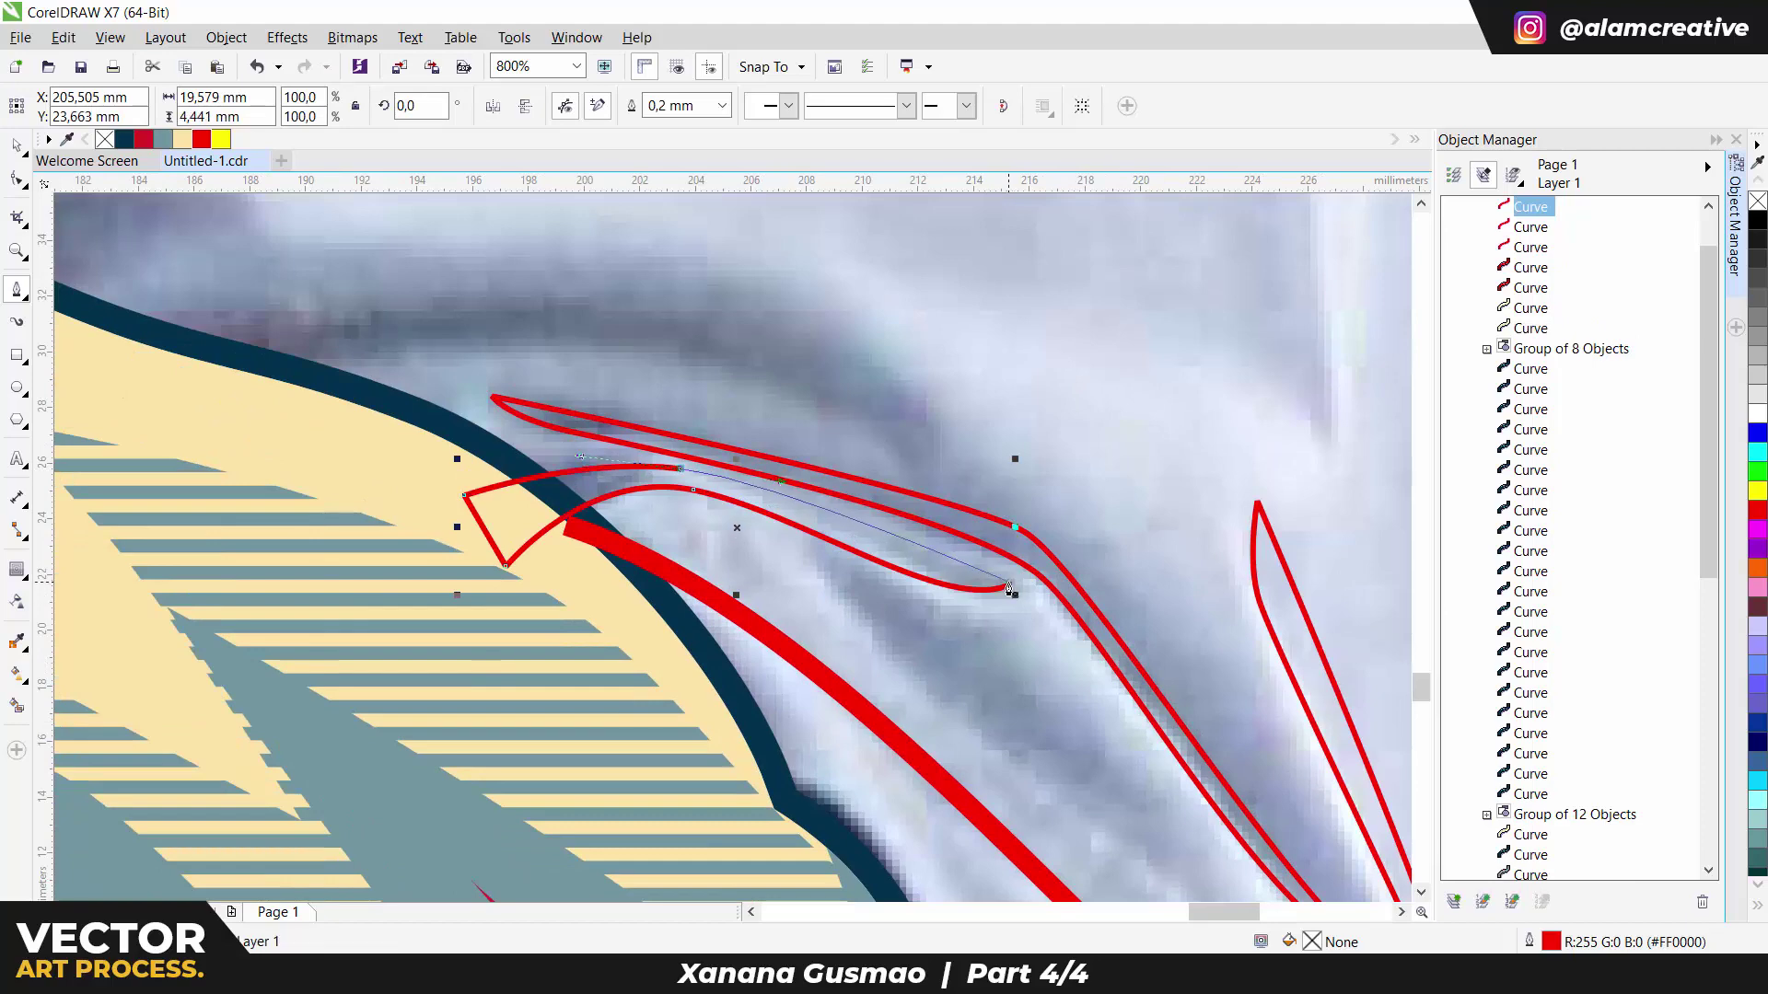
Step: Trace a curved fold shape overlapping the forearm's upper edge, above the other cuff folds
scroll(779, 487, "down", 2)
left_click_drag(1112, 684, 1112, 684)
left_click(1141, 707)
key("space")
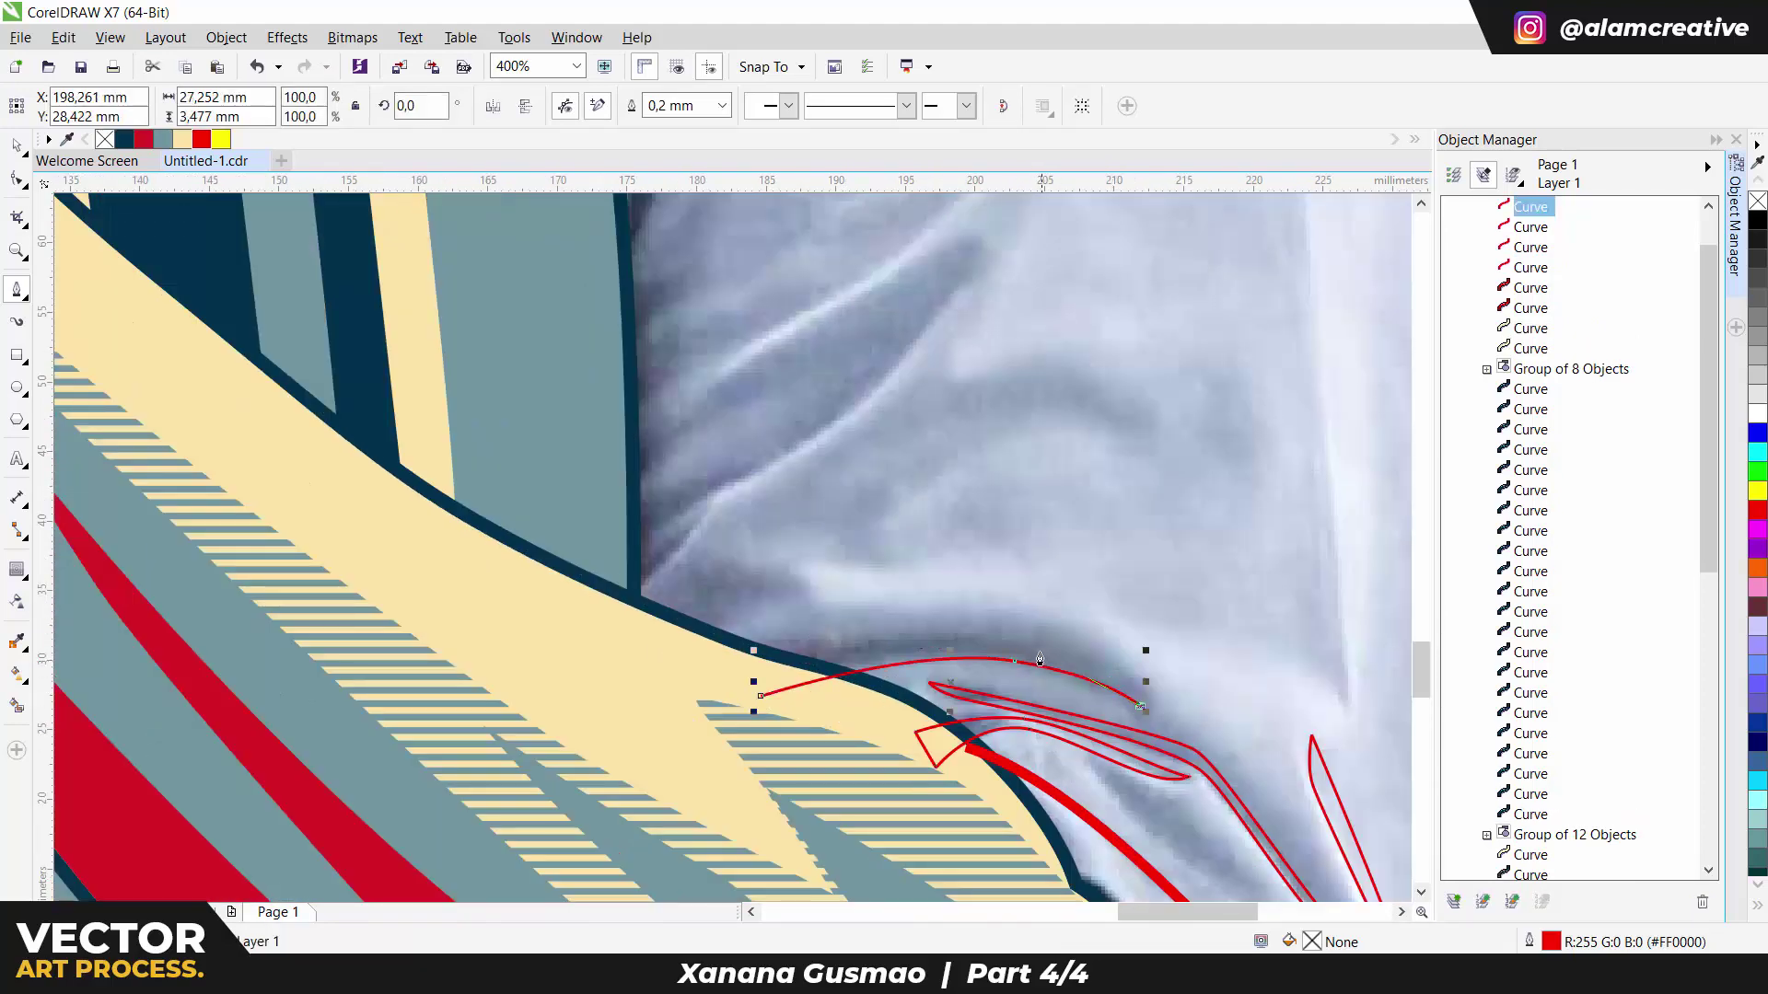
Step: Start a large shading curve where the forearm meets the scarf, tracing the lowest sleeve folds
scroll(699, 645, "up", 2)
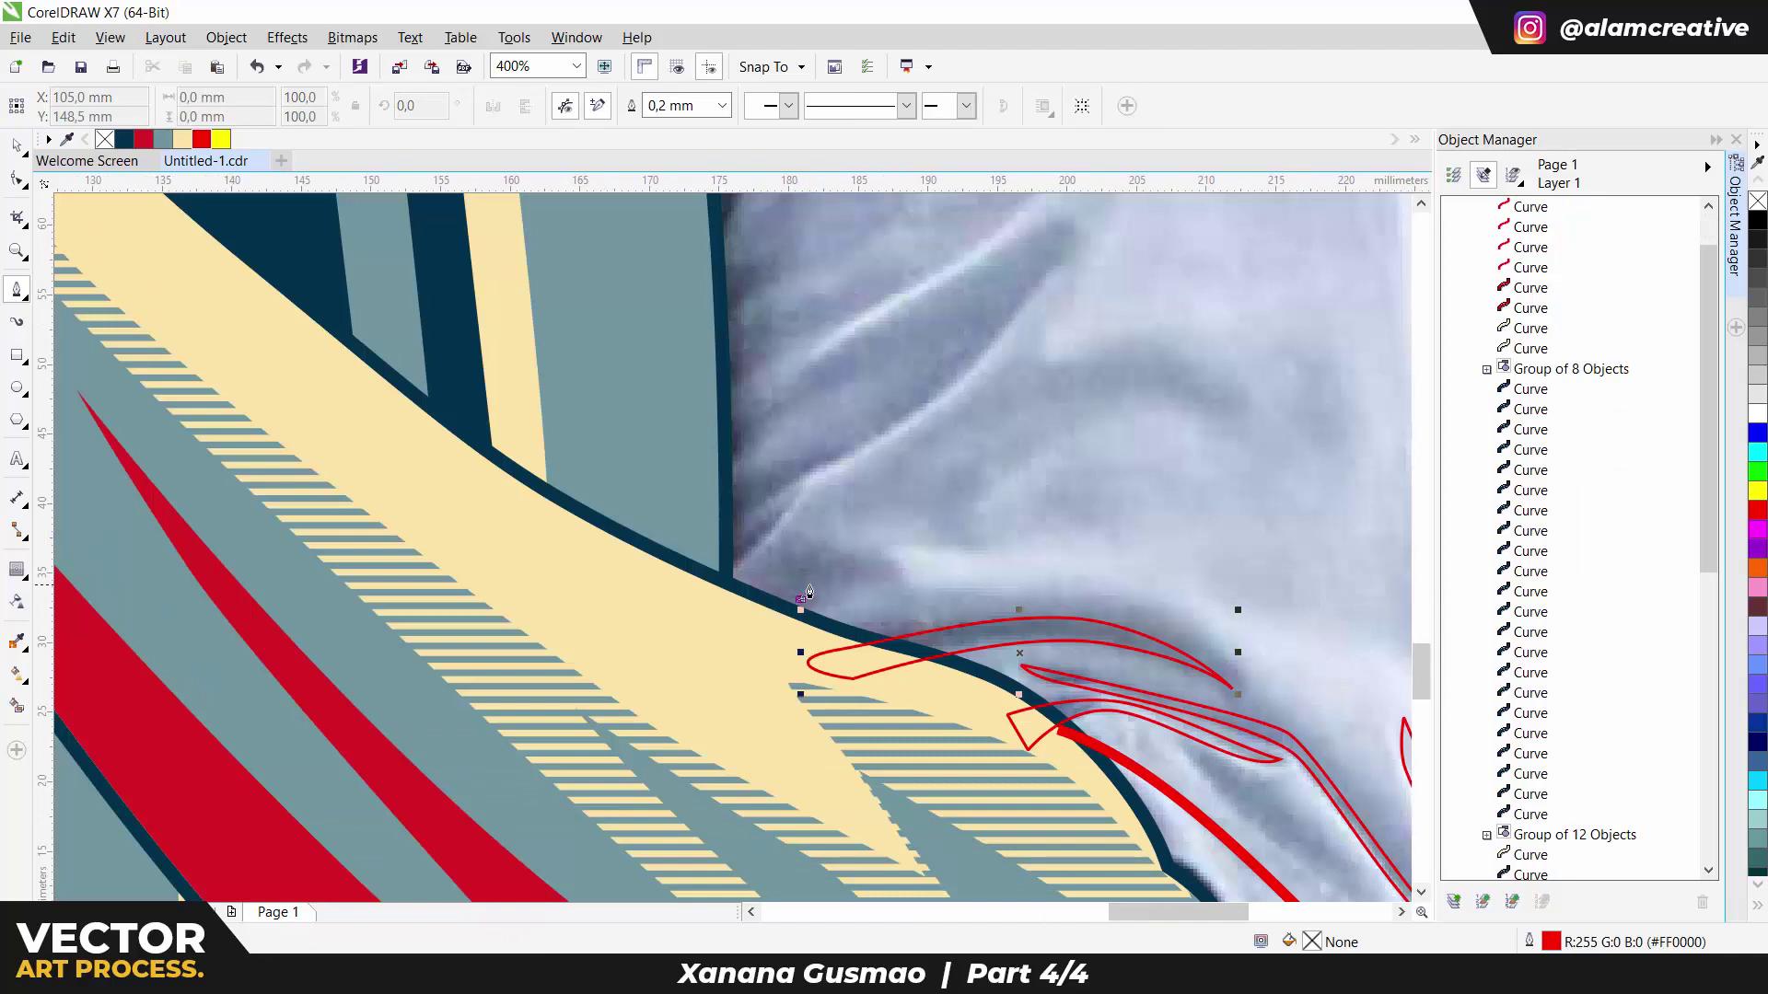
left_click(699, 667)
left_click(949, 562)
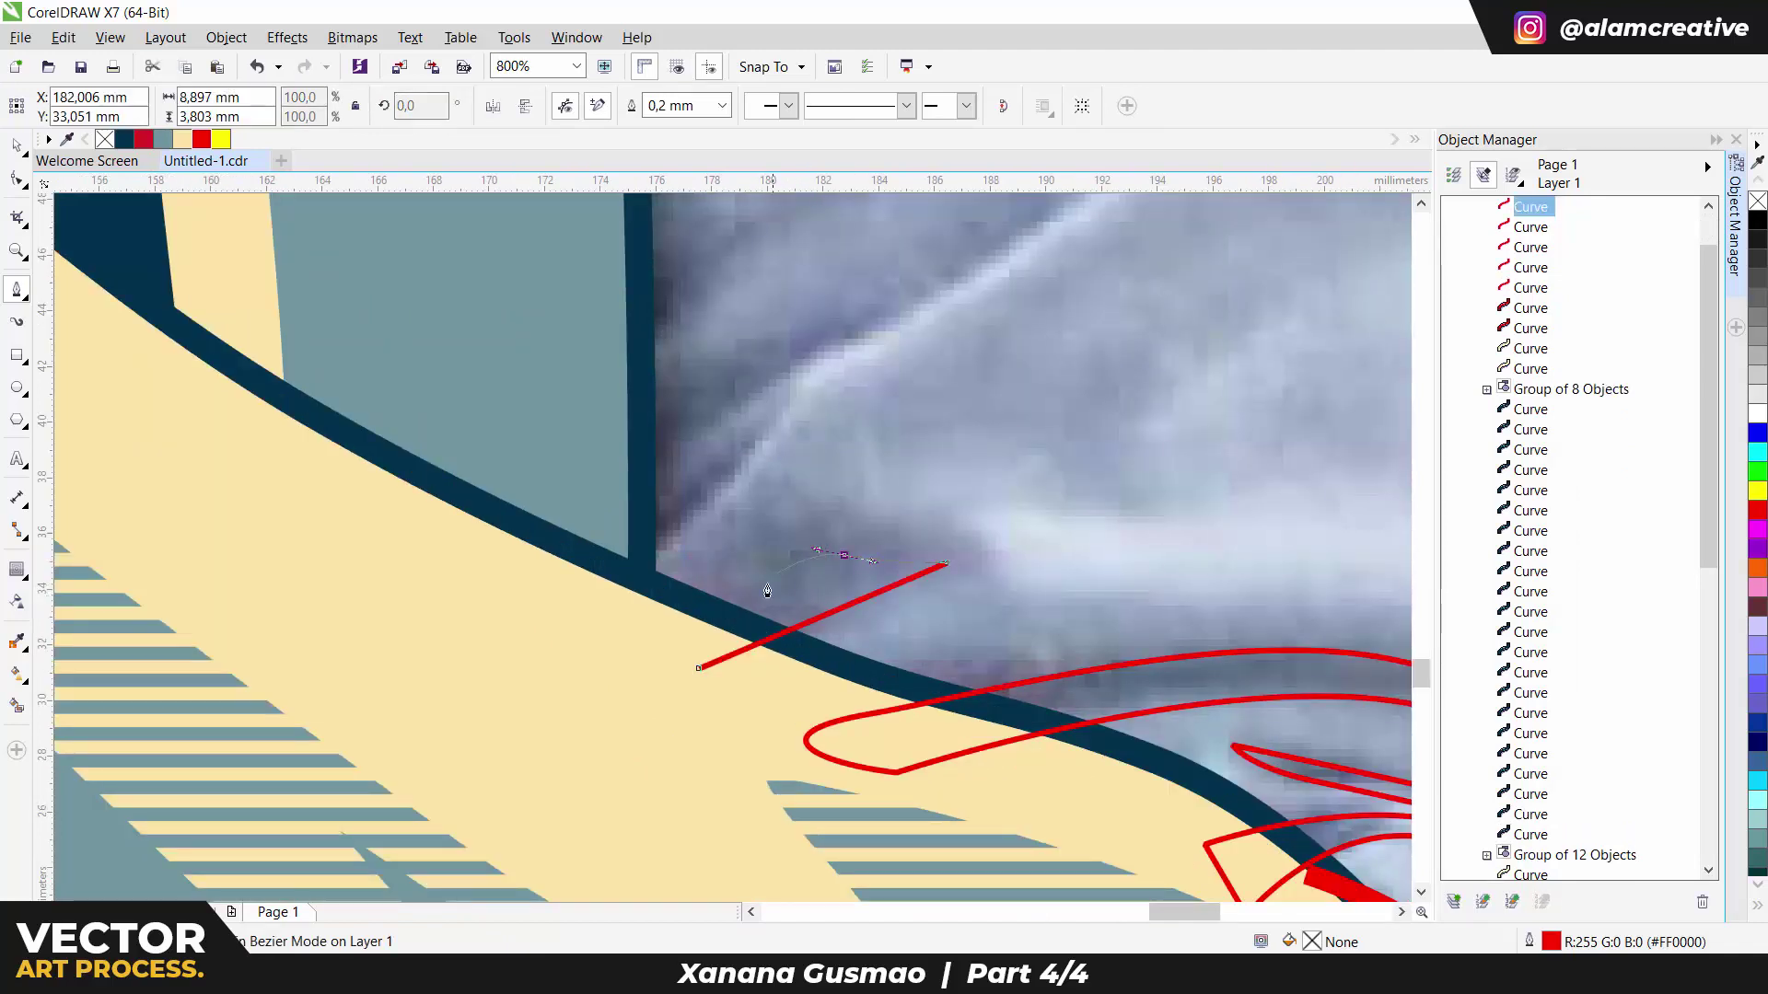
left_click(845, 555)
left_click_drag(608, 677, 736, 480)
scroll(660, 509, "down", 2)
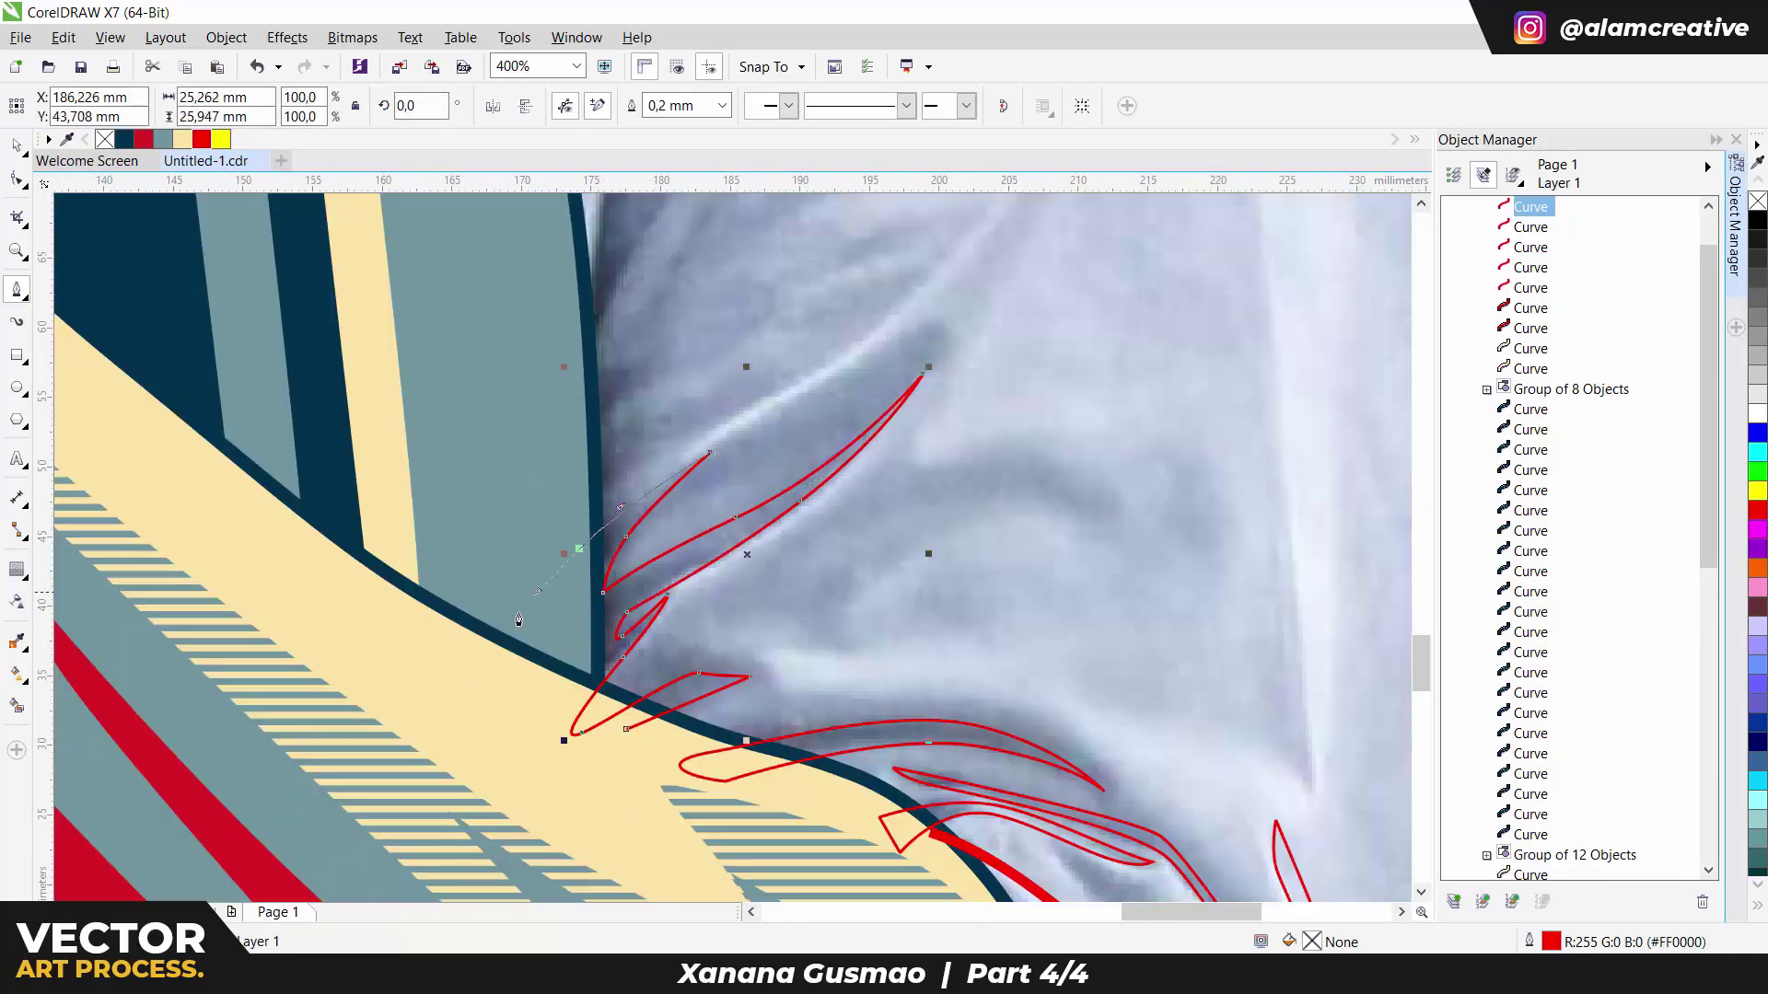
Step: Continue the shading curve upward beside the scarf through the pointed folds of the right sleeve
left_click_drag(794, 386, 898, 319)
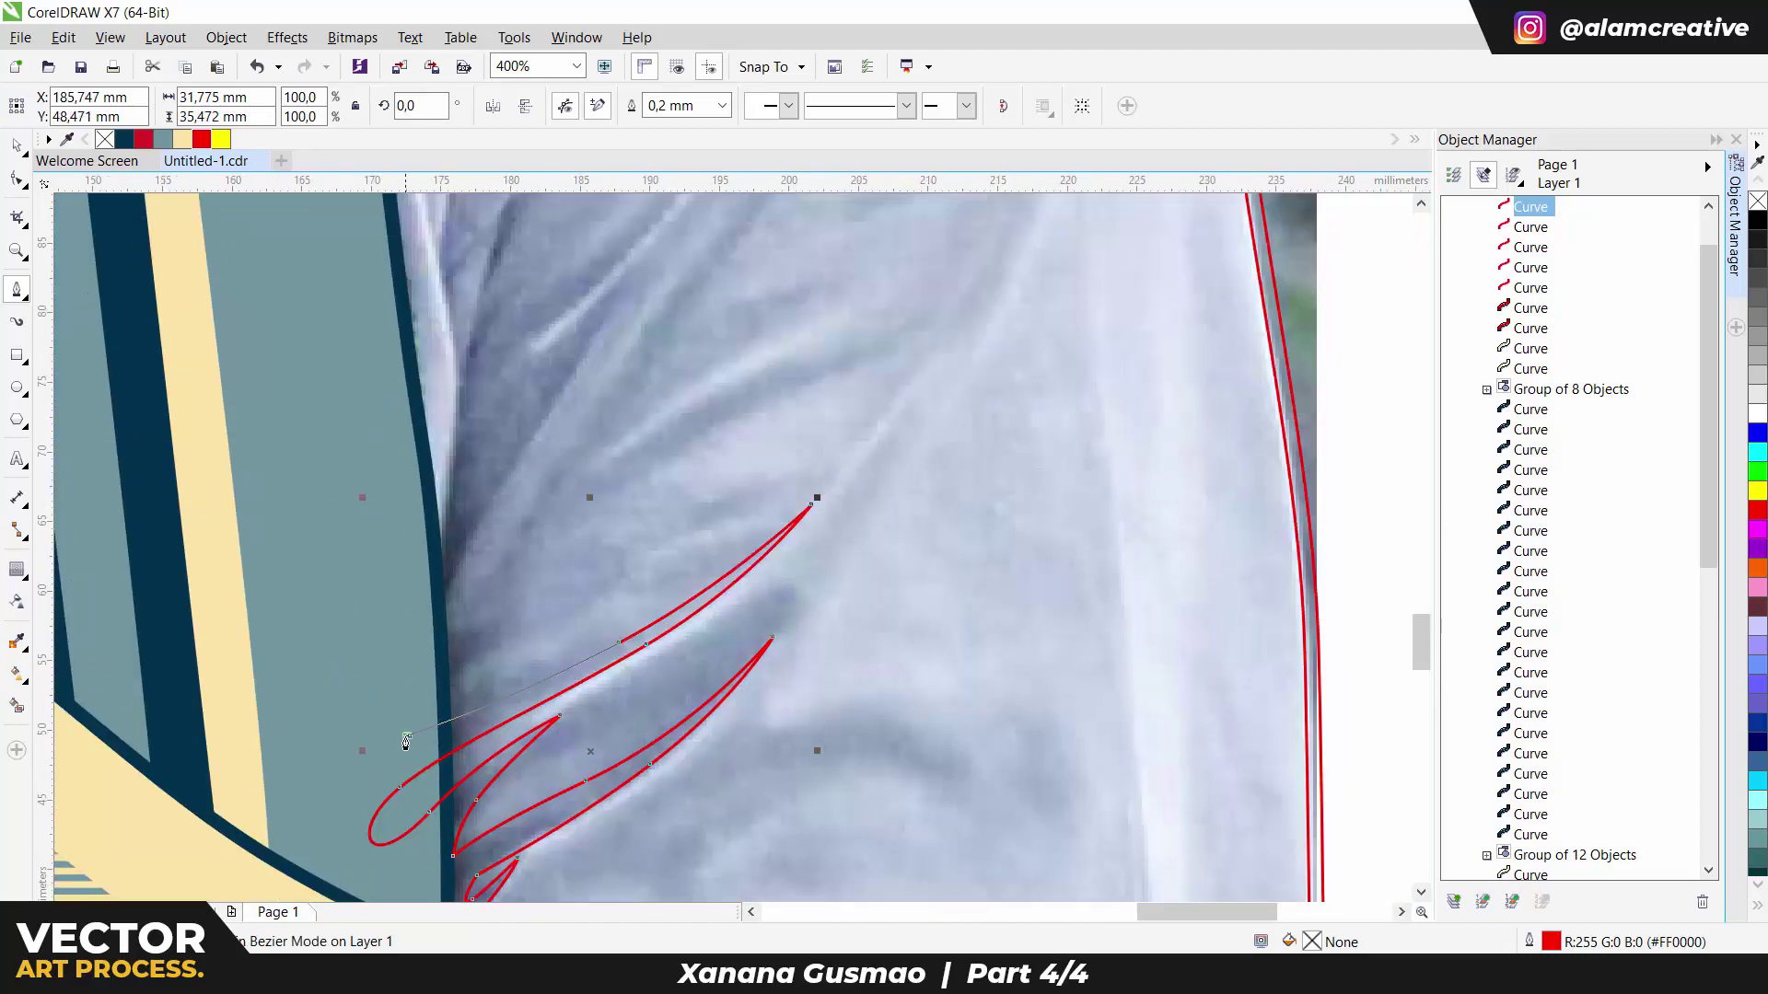
left_click(697, 248)
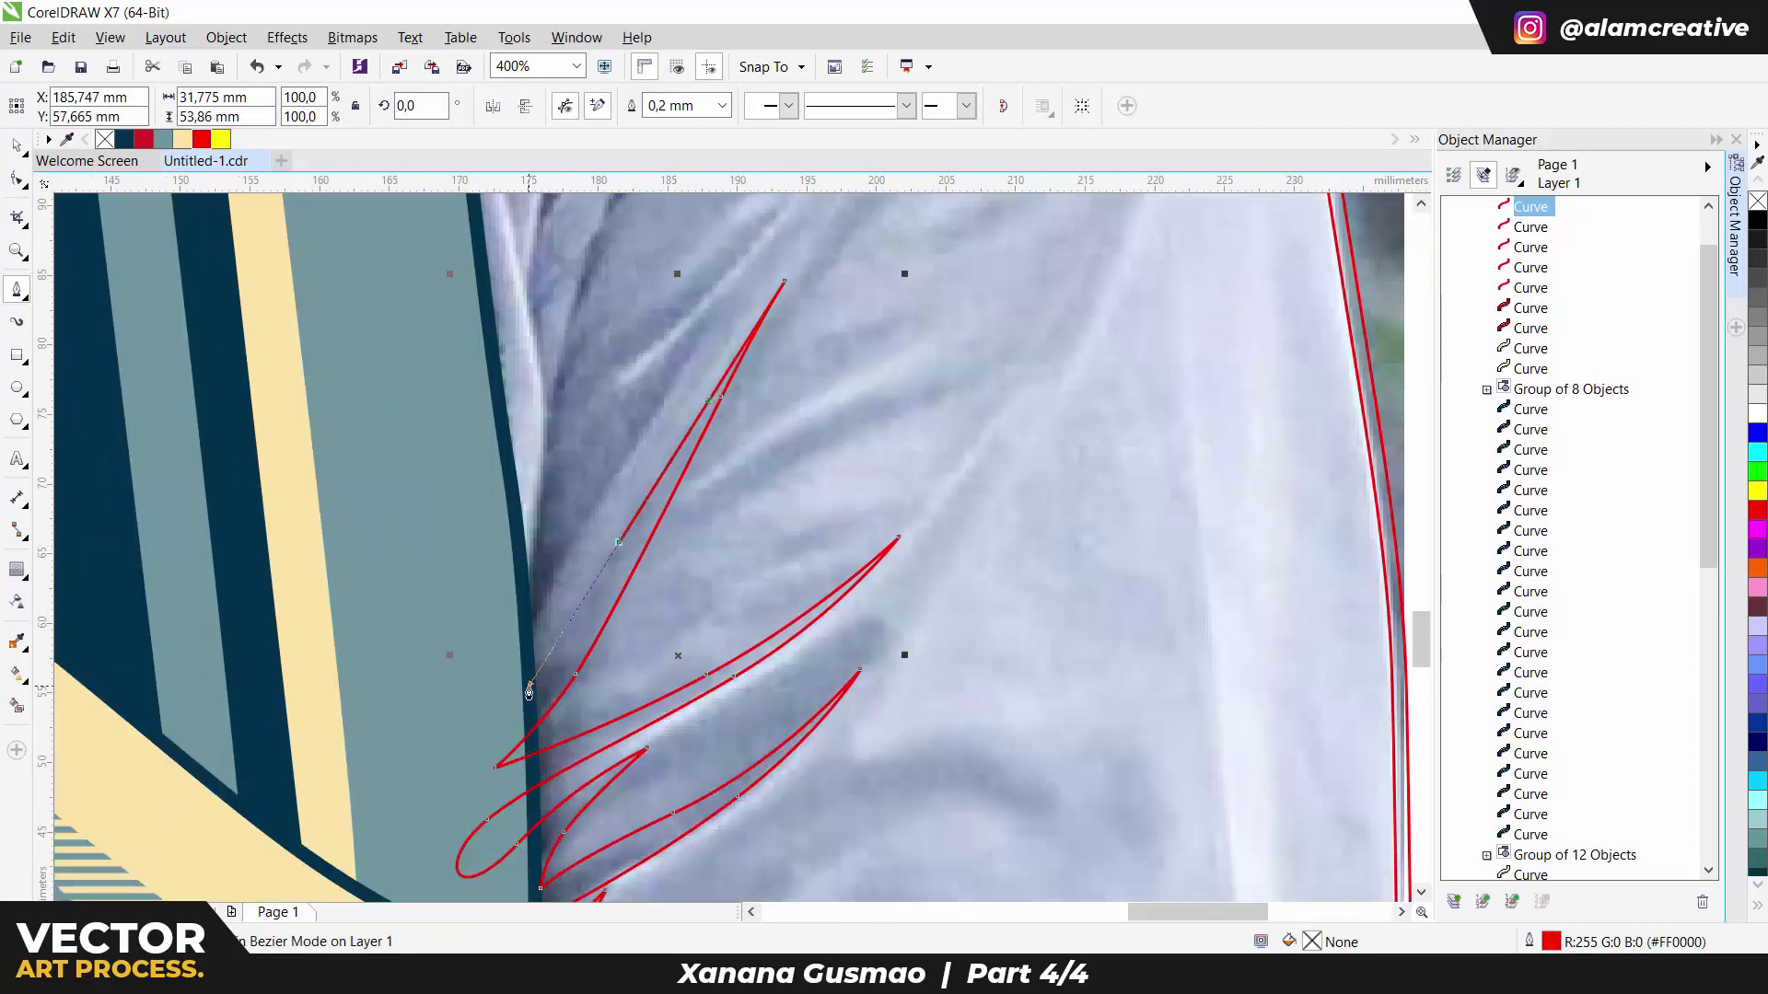
left_click(530, 691)
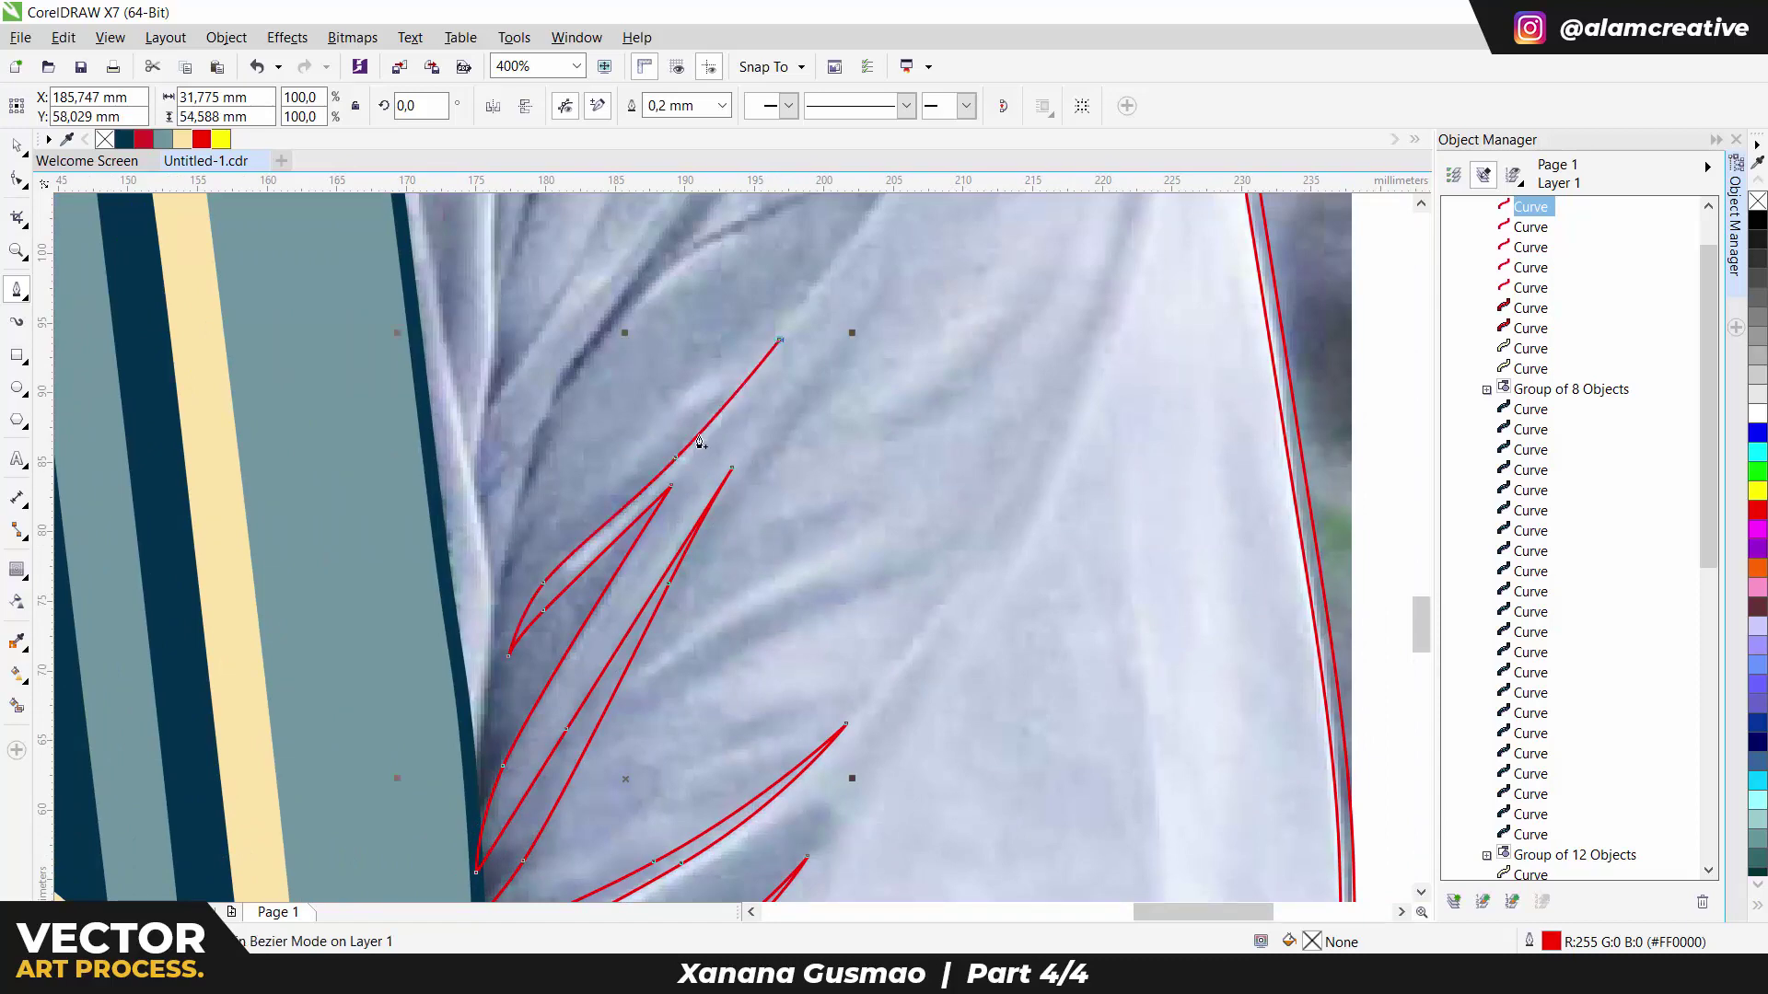
left_click_drag(531, 557, 539, 590)
Step: Extend the shading curve along the right sleeve's armhole seam past the shirt's outer edge and back along the seam's upper side
left_click(616, 485)
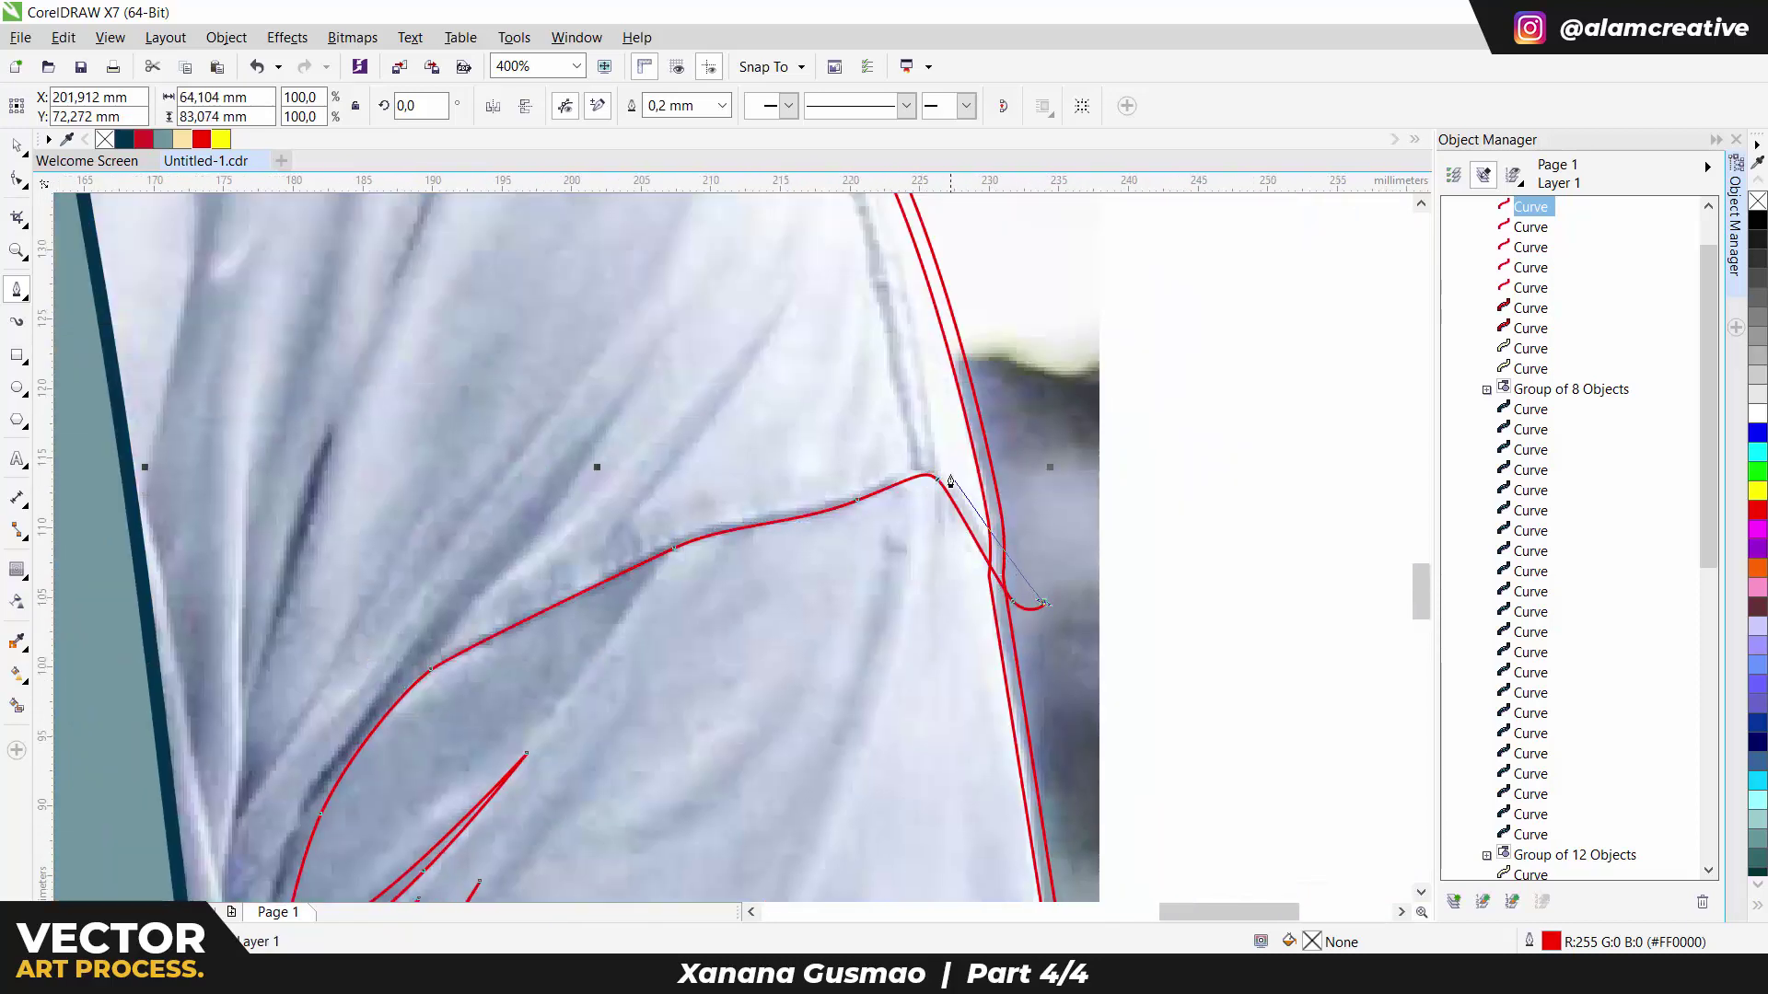
left_click_drag(652, 537, 596, 566)
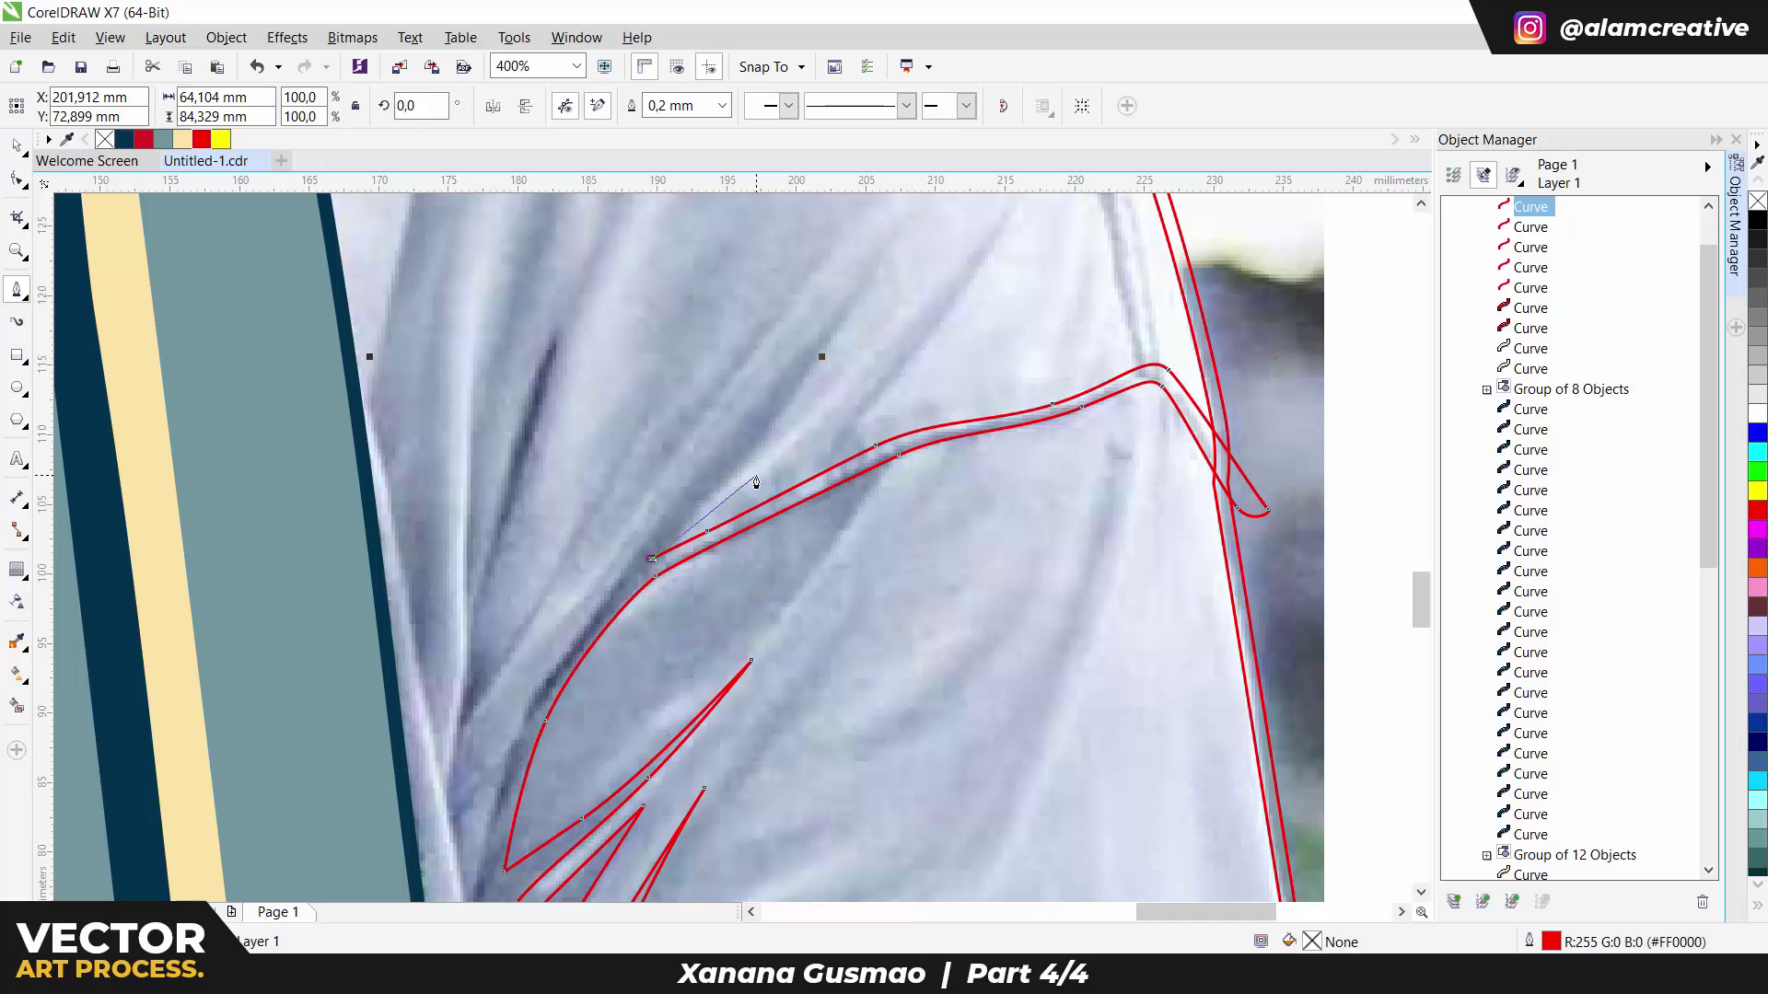
scroll(714, 520, "up", 1)
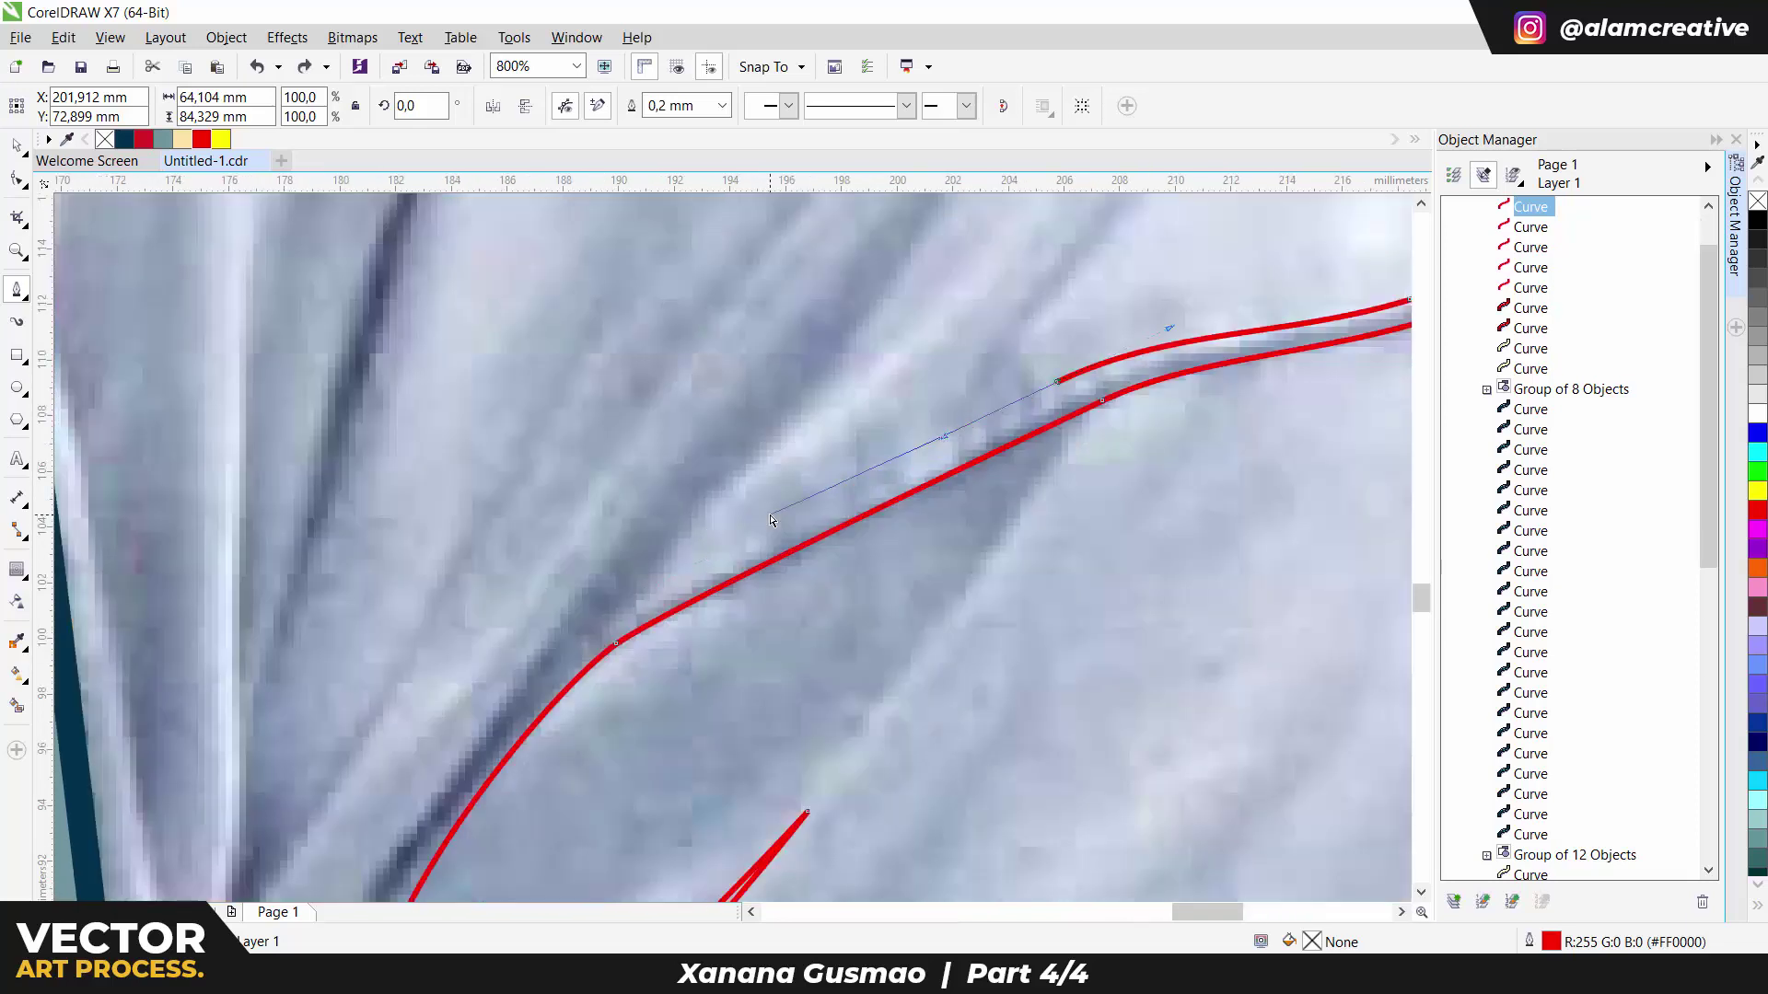
left_click(652, 591)
Step: Trace the pointed fold above the armhole seam and bring the shading curve back down toward the scarf
scroll(651, 591, "down", 1)
left_click_drag(884, 280, 533, 641)
scroll(492, 780, "down", 1)
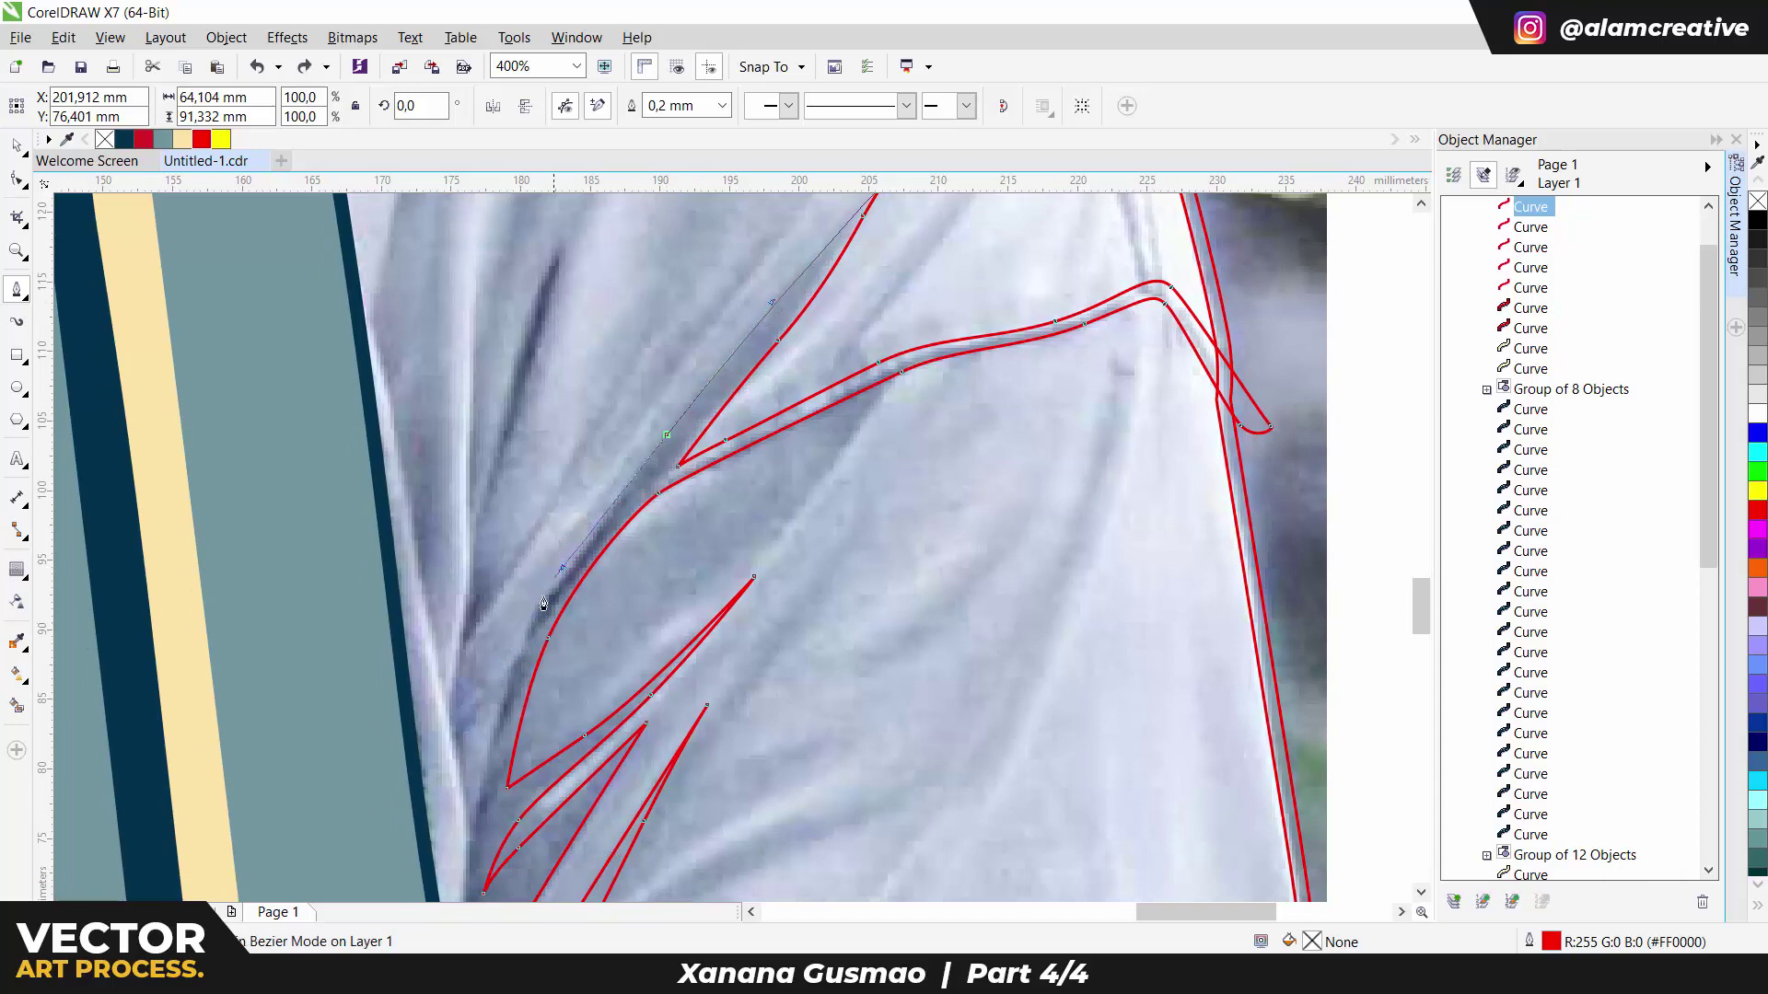
left_click(543, 604)
Step: Trace the narrow shadow up the scarf's edge, return down over the scarf, and close the shading curve
scroll(543, 603, "down", 3)
scroll(563, 396, "up", 5)
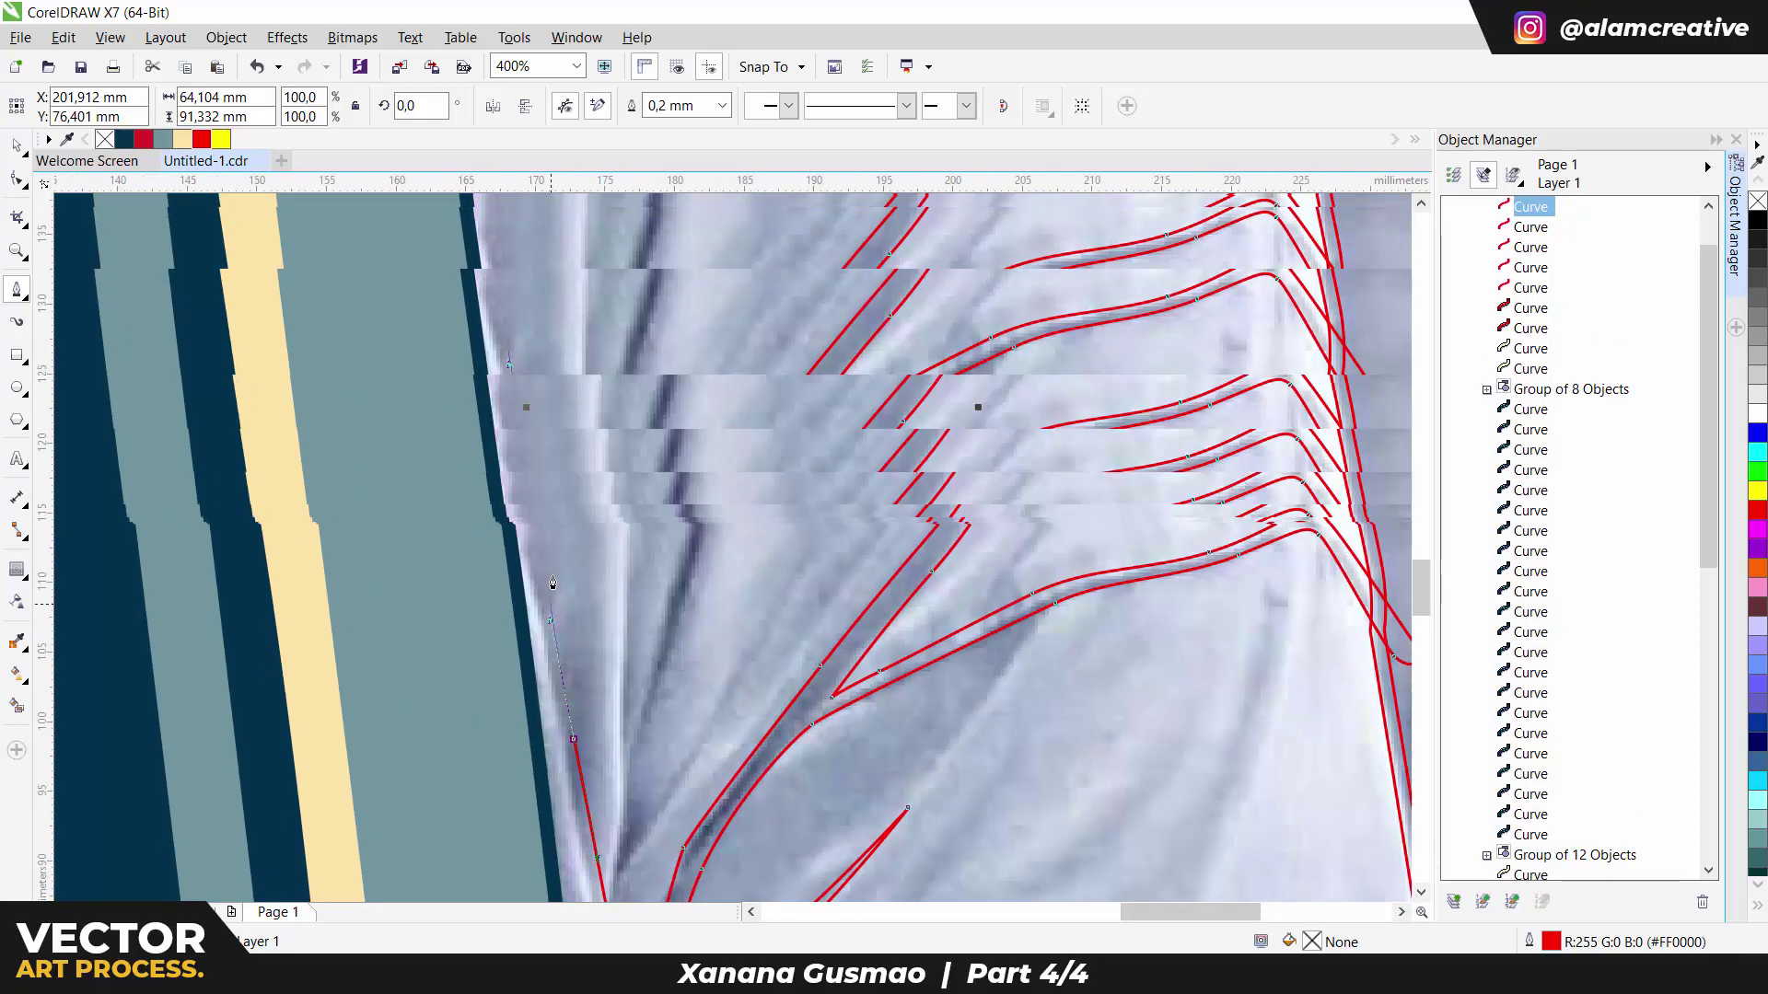
left_click(468, 512)
scroll(510, 576, "down", 2)
scroll(510, 576, "down", 9)
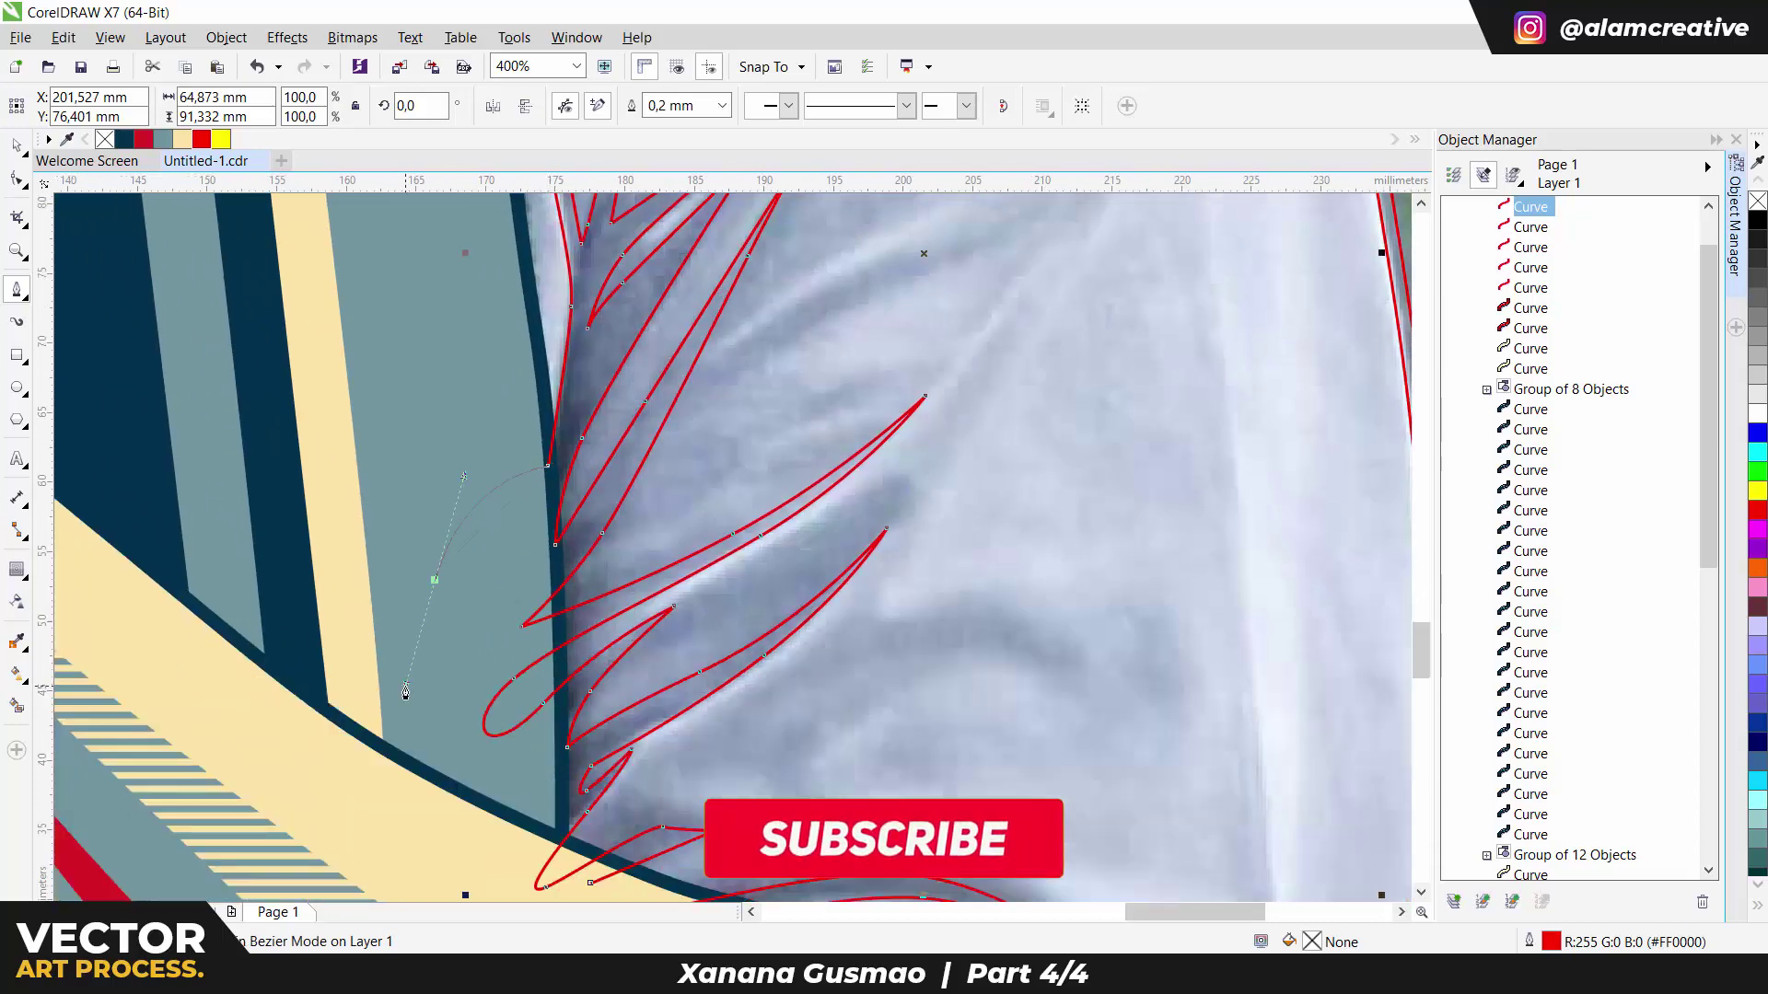
left_click_drag(478, 699, 573, 739)
Step: Trace a separate thin fold about 18 × 23 mm above the armhole seam and reshape the edge of the neighbouring pointed fold
scroll(556, 645, "up", 12)
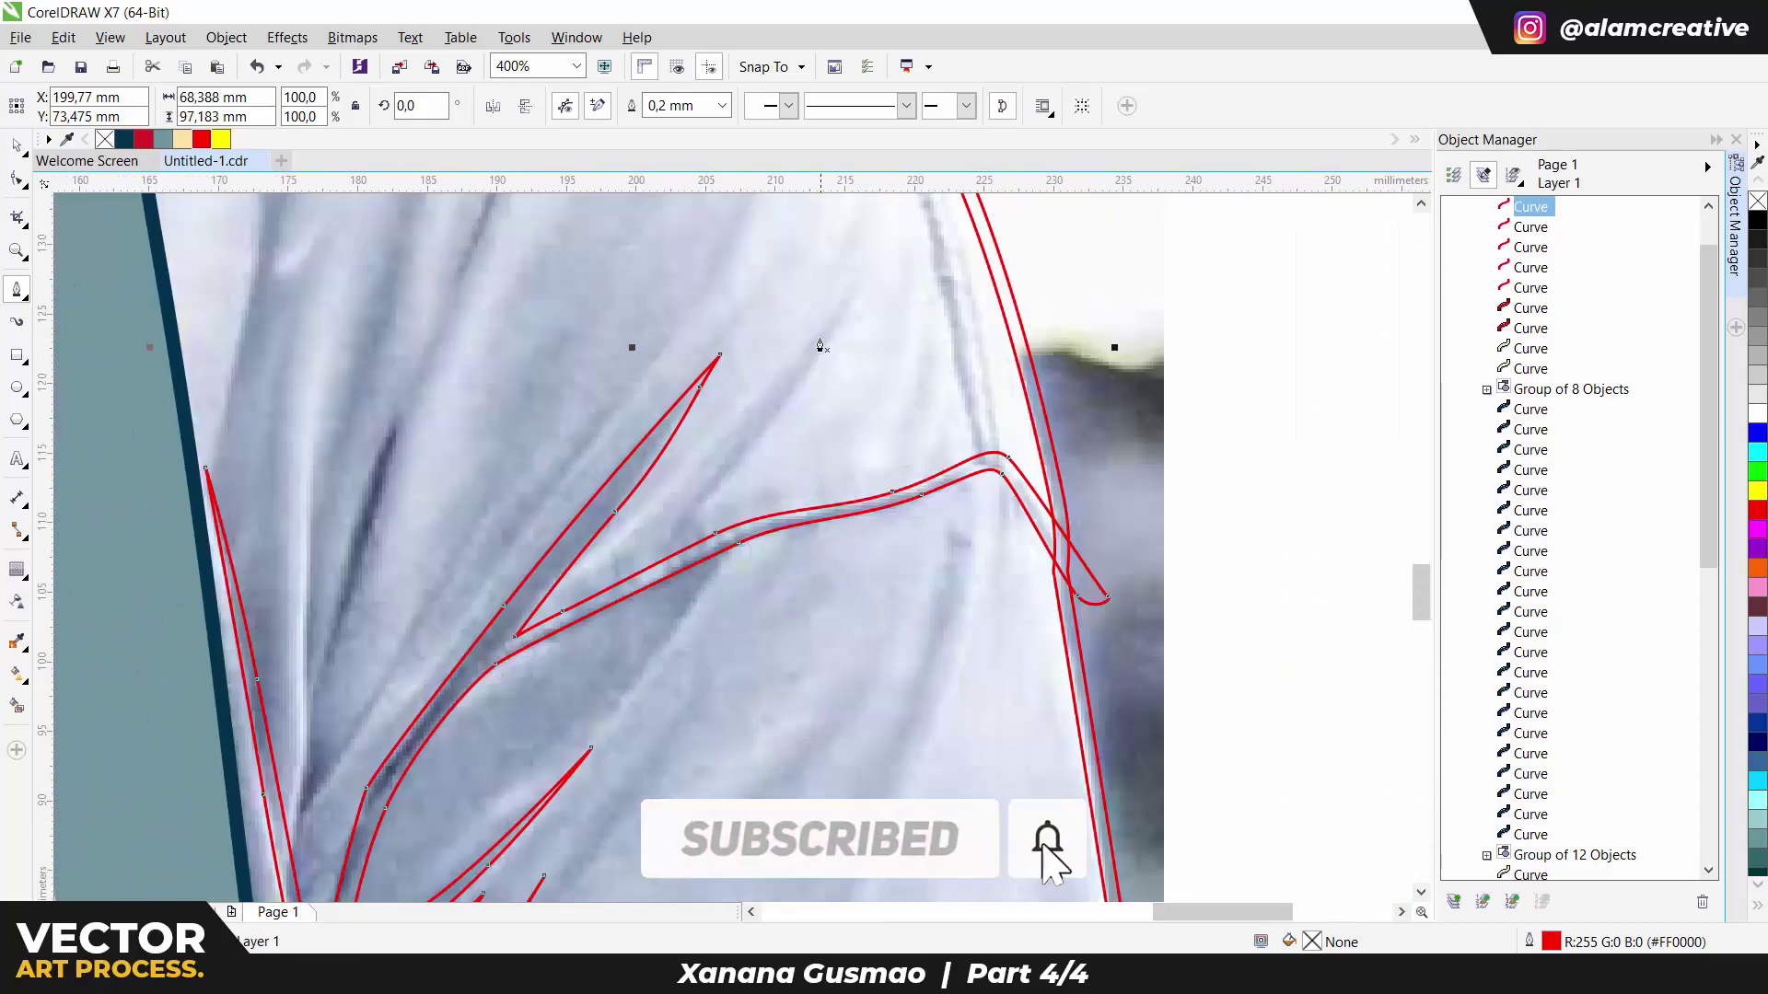
left_click_drag(849, 278, 779, 413)
left_click_drag(615, 608, 706, 521)
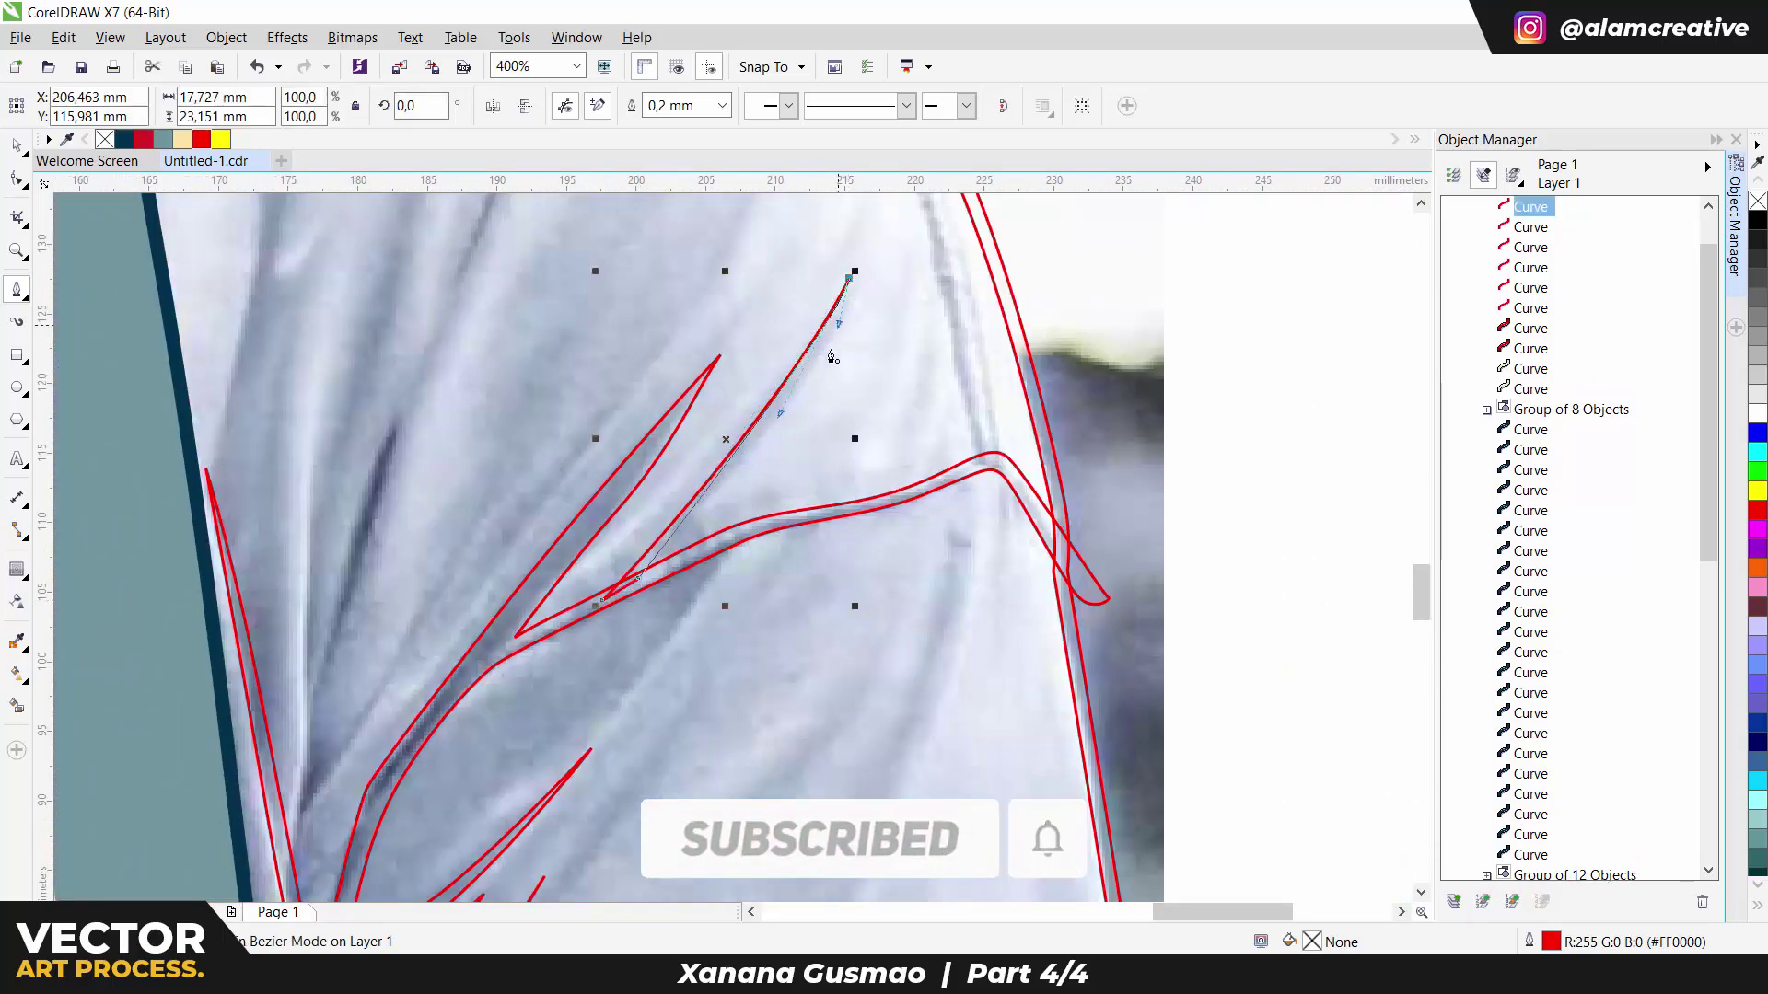
scroll(831, 356, "left", 2)
left_click(849, 497)
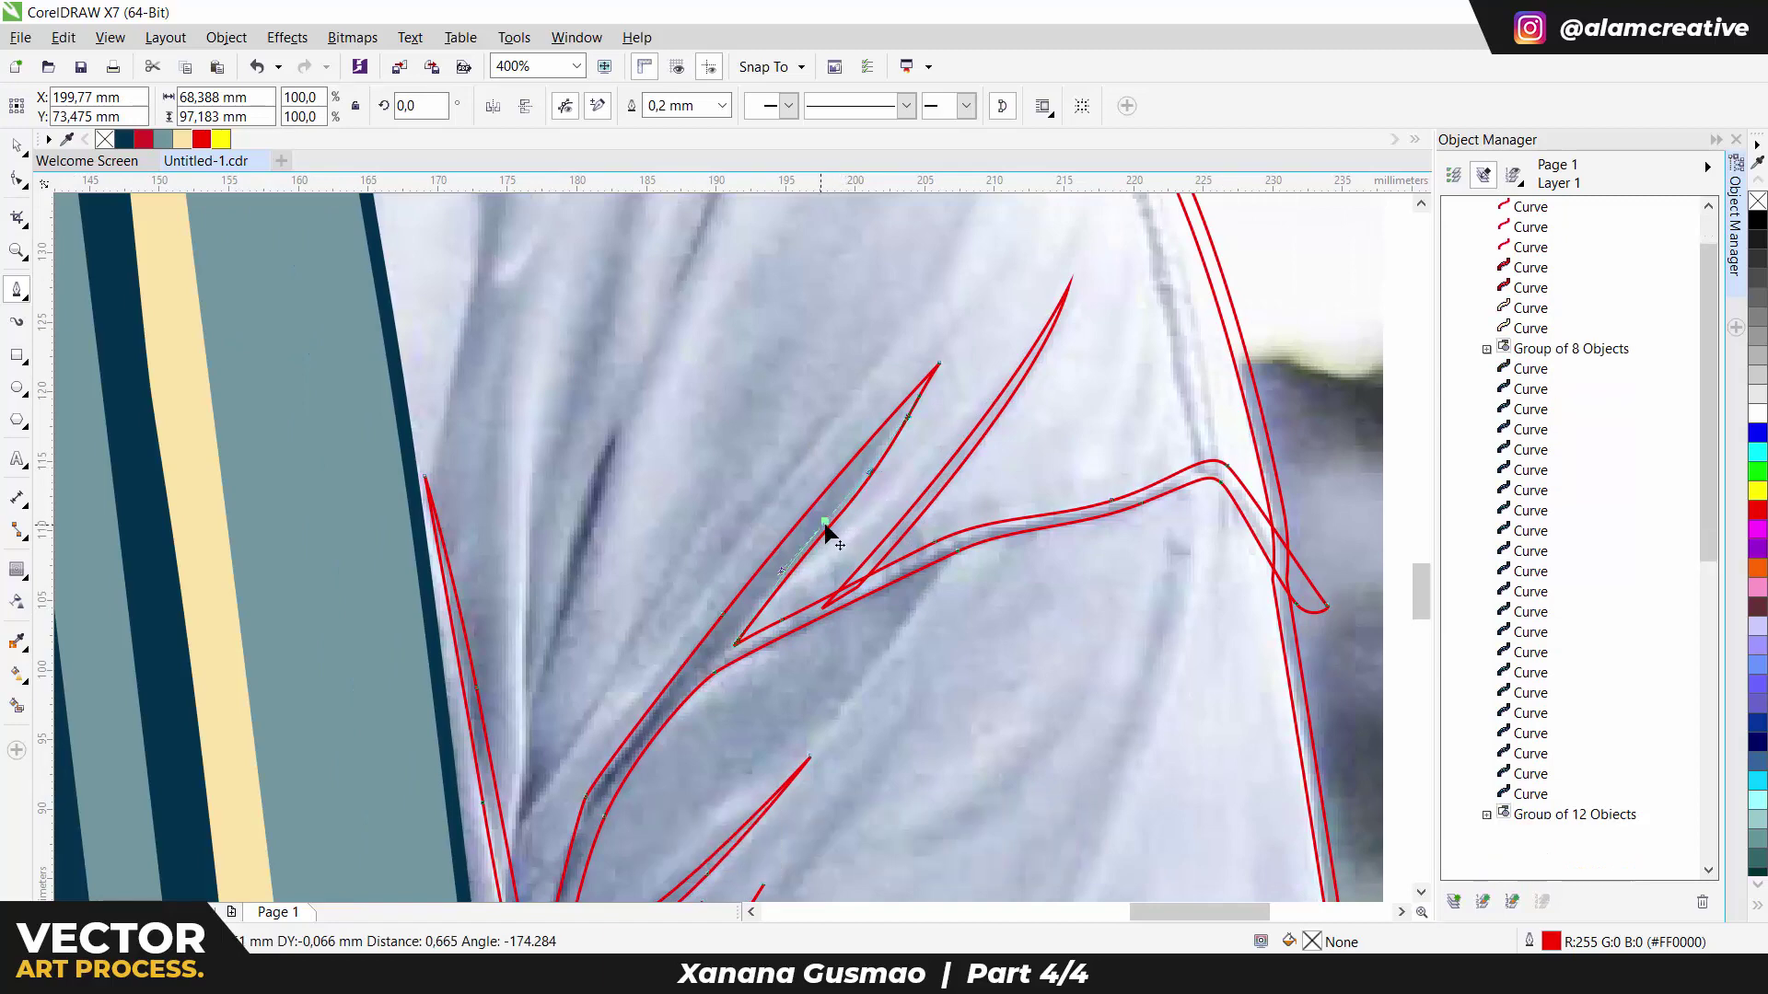
left_click_drag(826, 532, 892, 426)
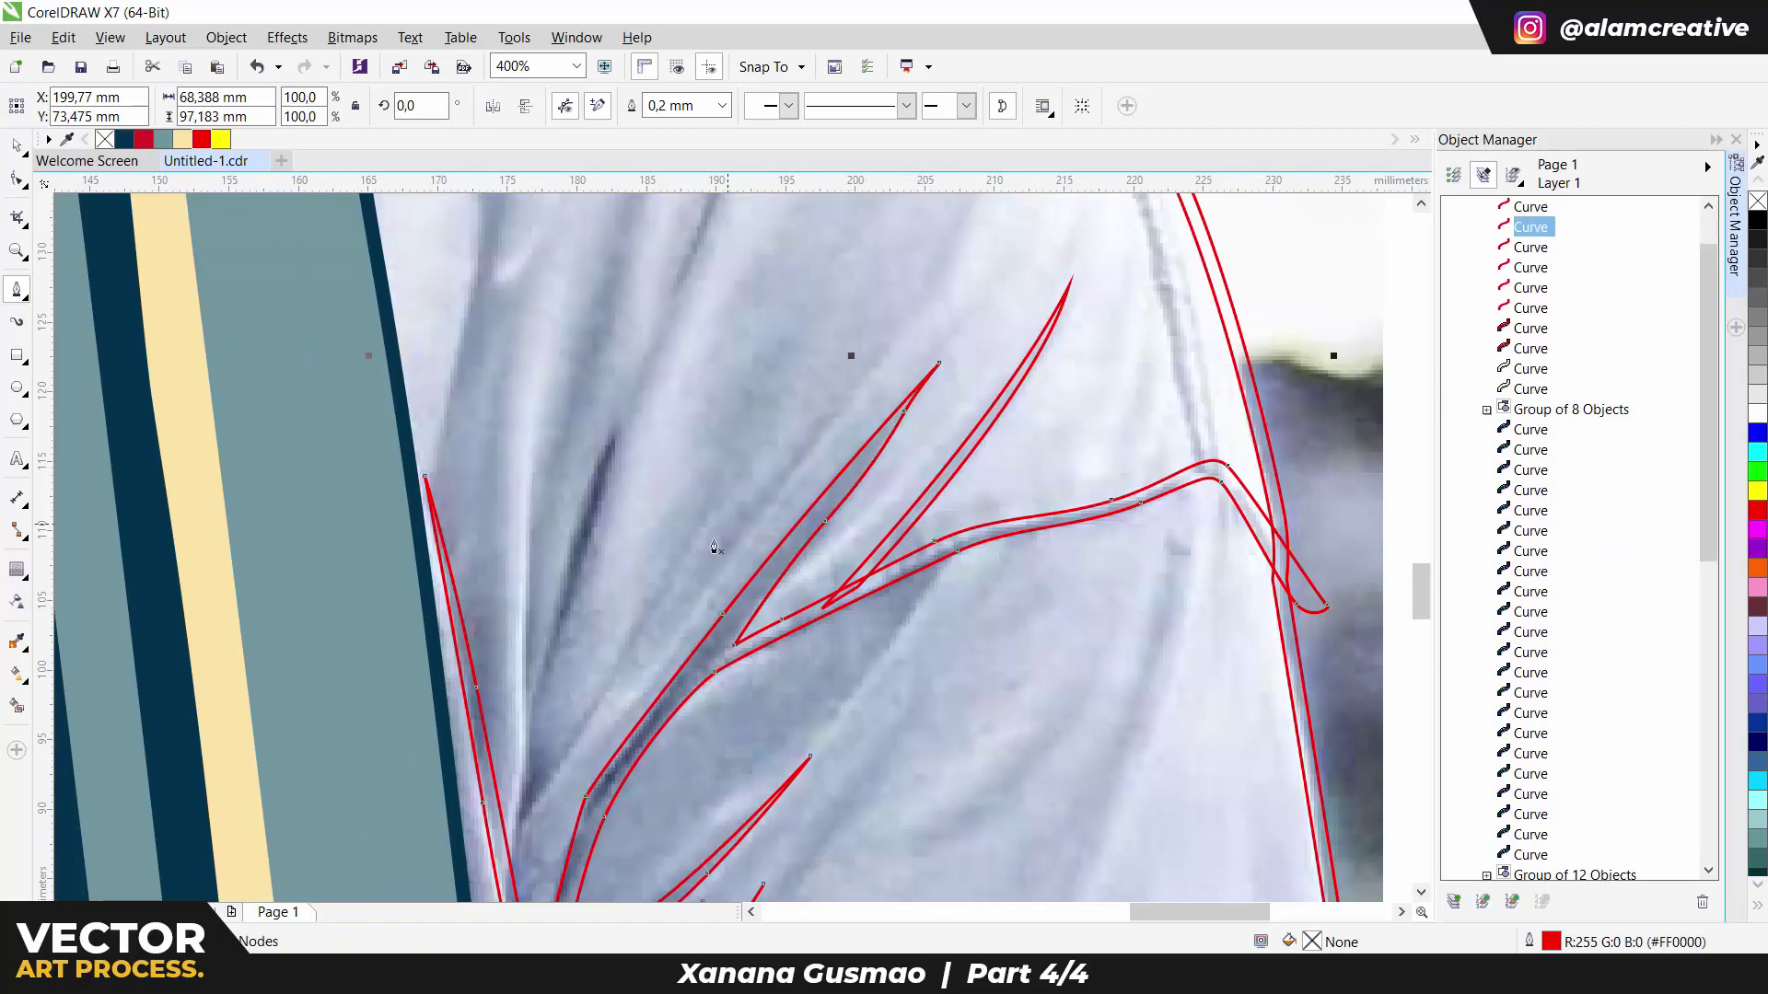
Step: Trace a narrow vertical fold about 3 × 40 mm on the chest beside the scarf
scroll(715, 547, "down", 2)
left_click(552, 202)
scroll(502, 530, "right", 1)
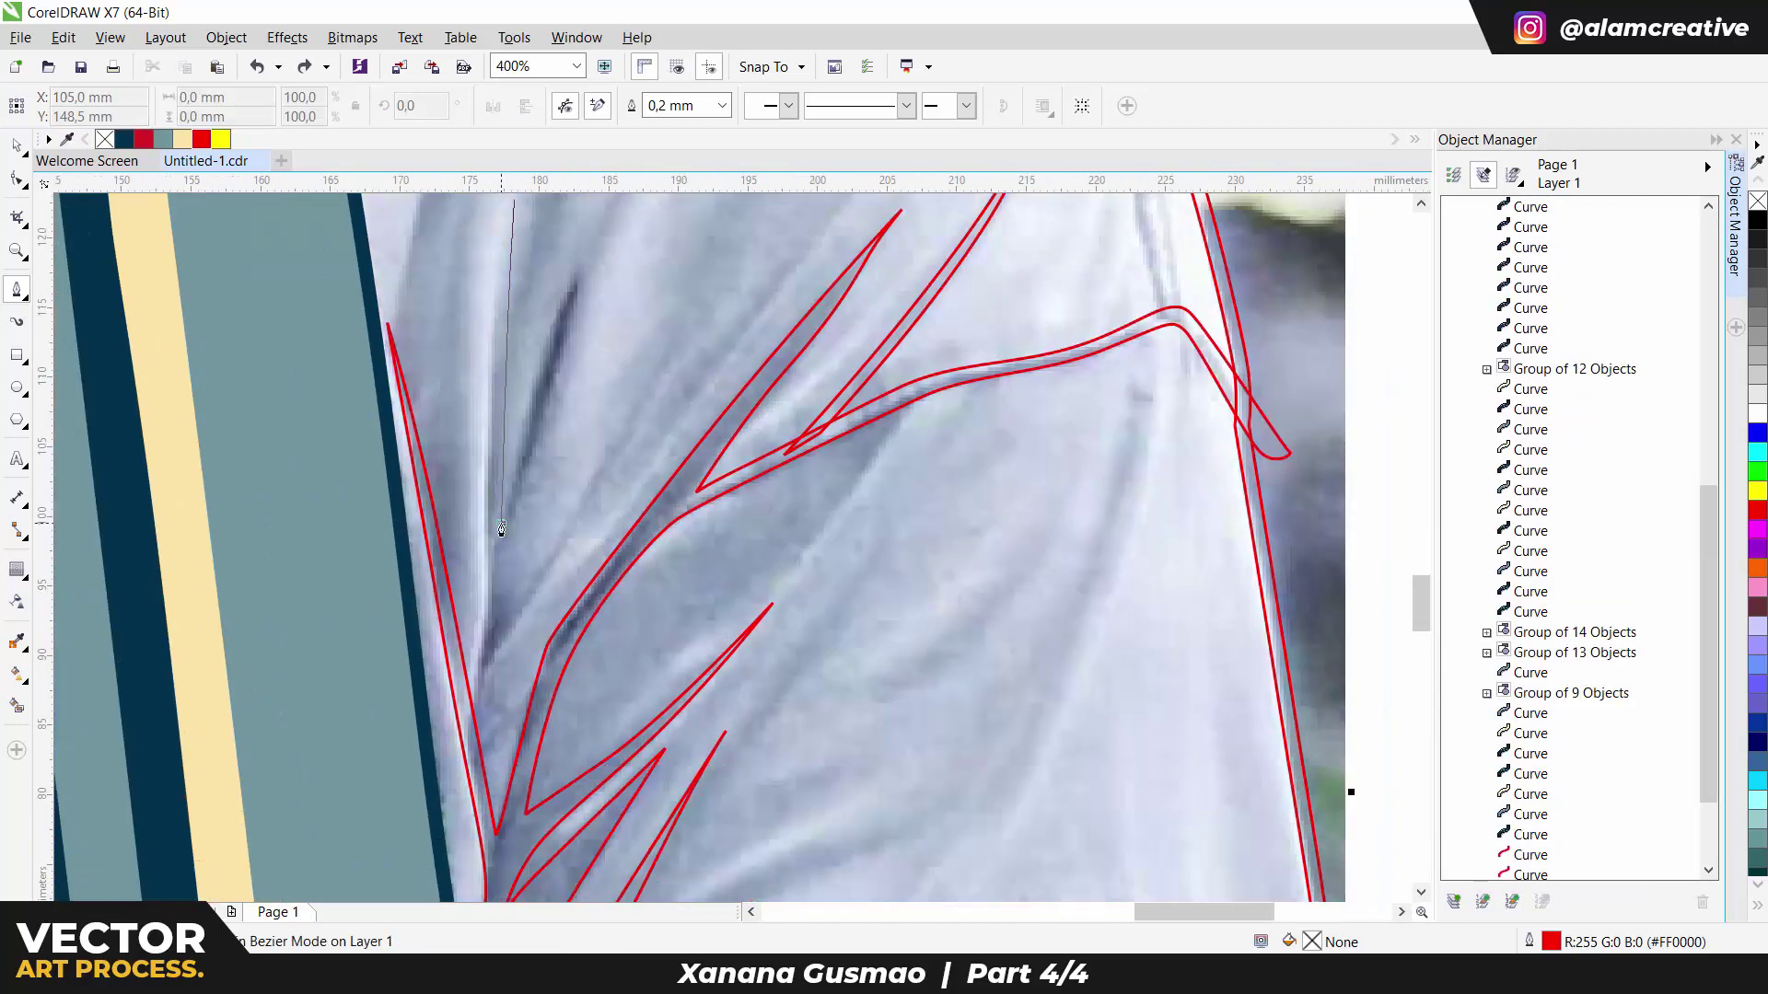
left_click(488, 598)
left_click(470, 709)
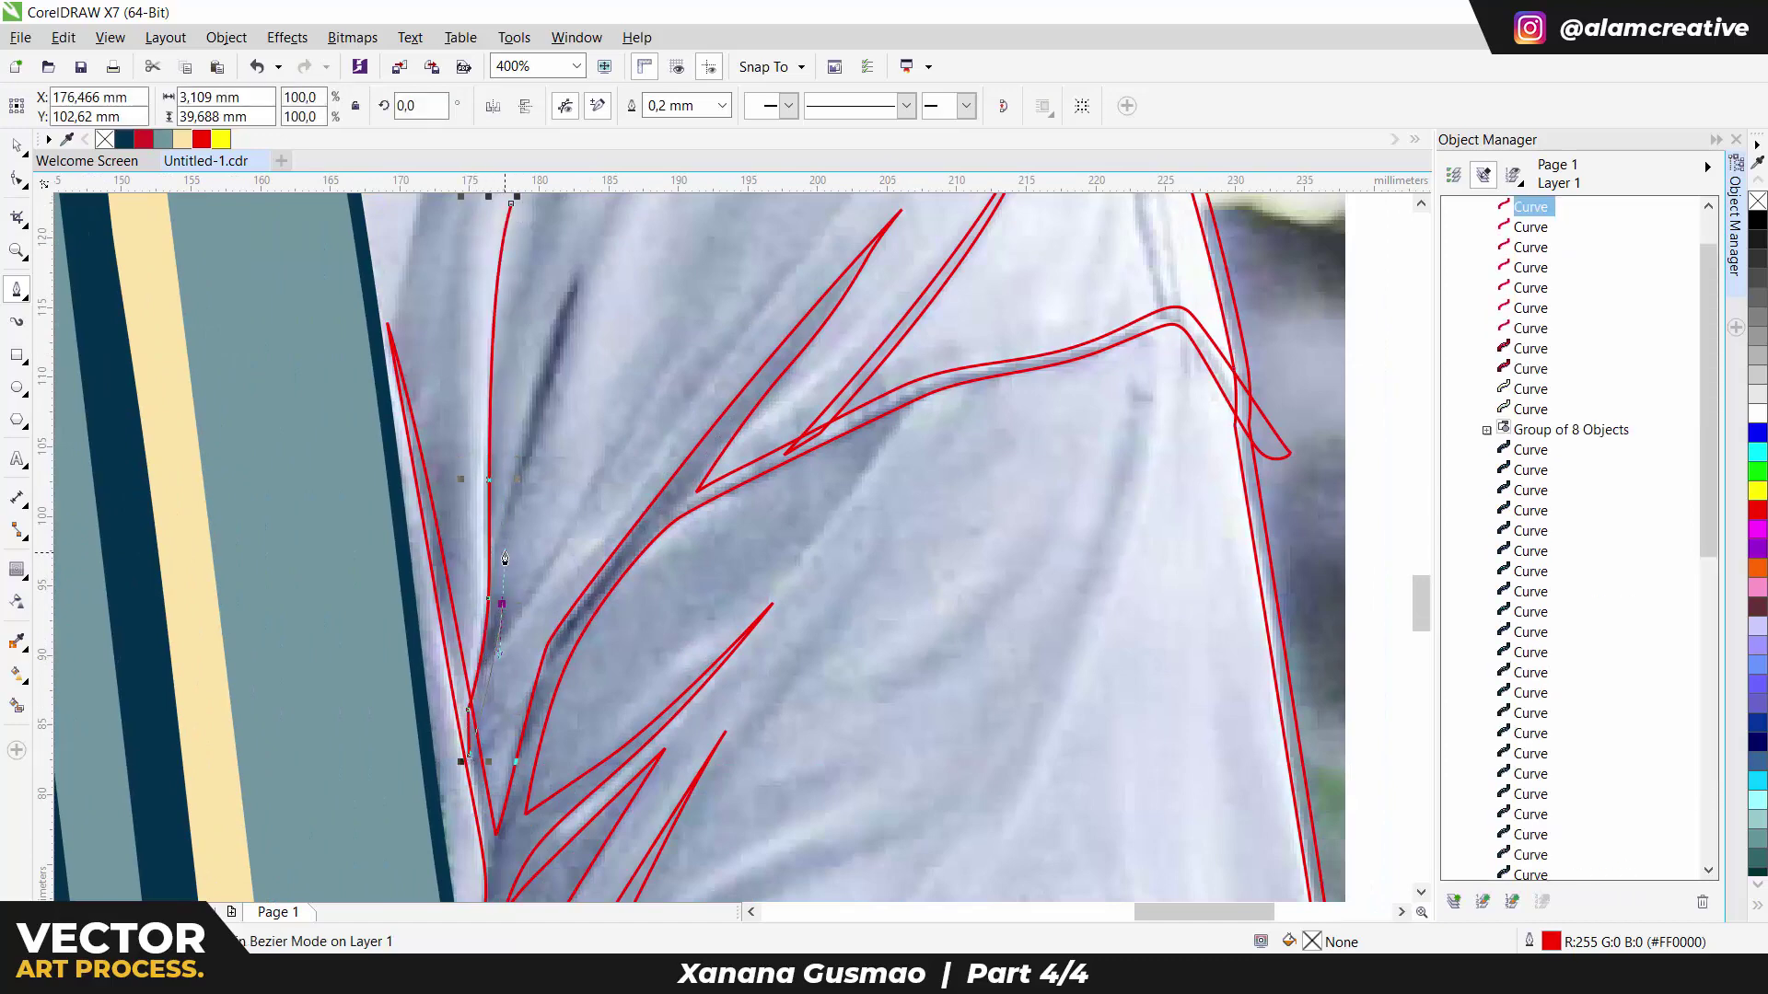
scroll(505, 558, "up", 1)
Step: Trace a long, narrow diagonal fold about 15 × 46 mm rising from the chest creases toward the shoulder
scroll(536, 454, "down", 2)
left_click_drag(606, 347, 599, 413)
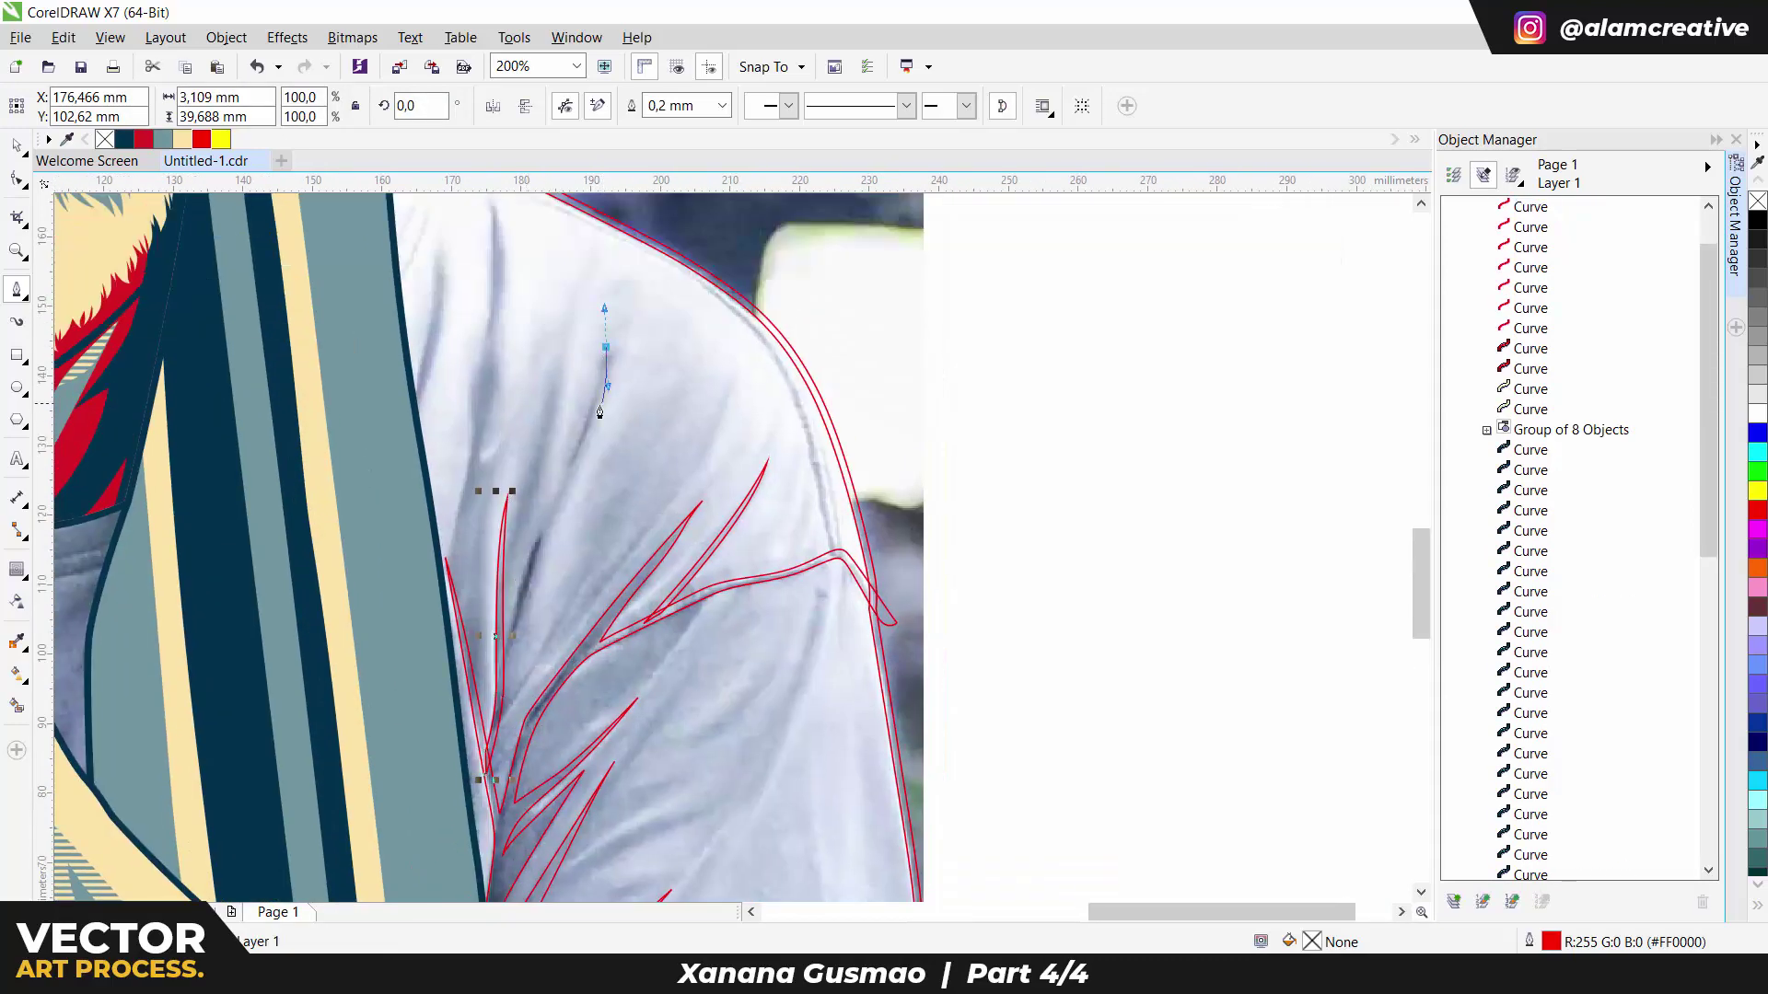
scroll(600, 412, "up", 2)
left_click(497, 638)
scroll(552, 644, "right", 1)
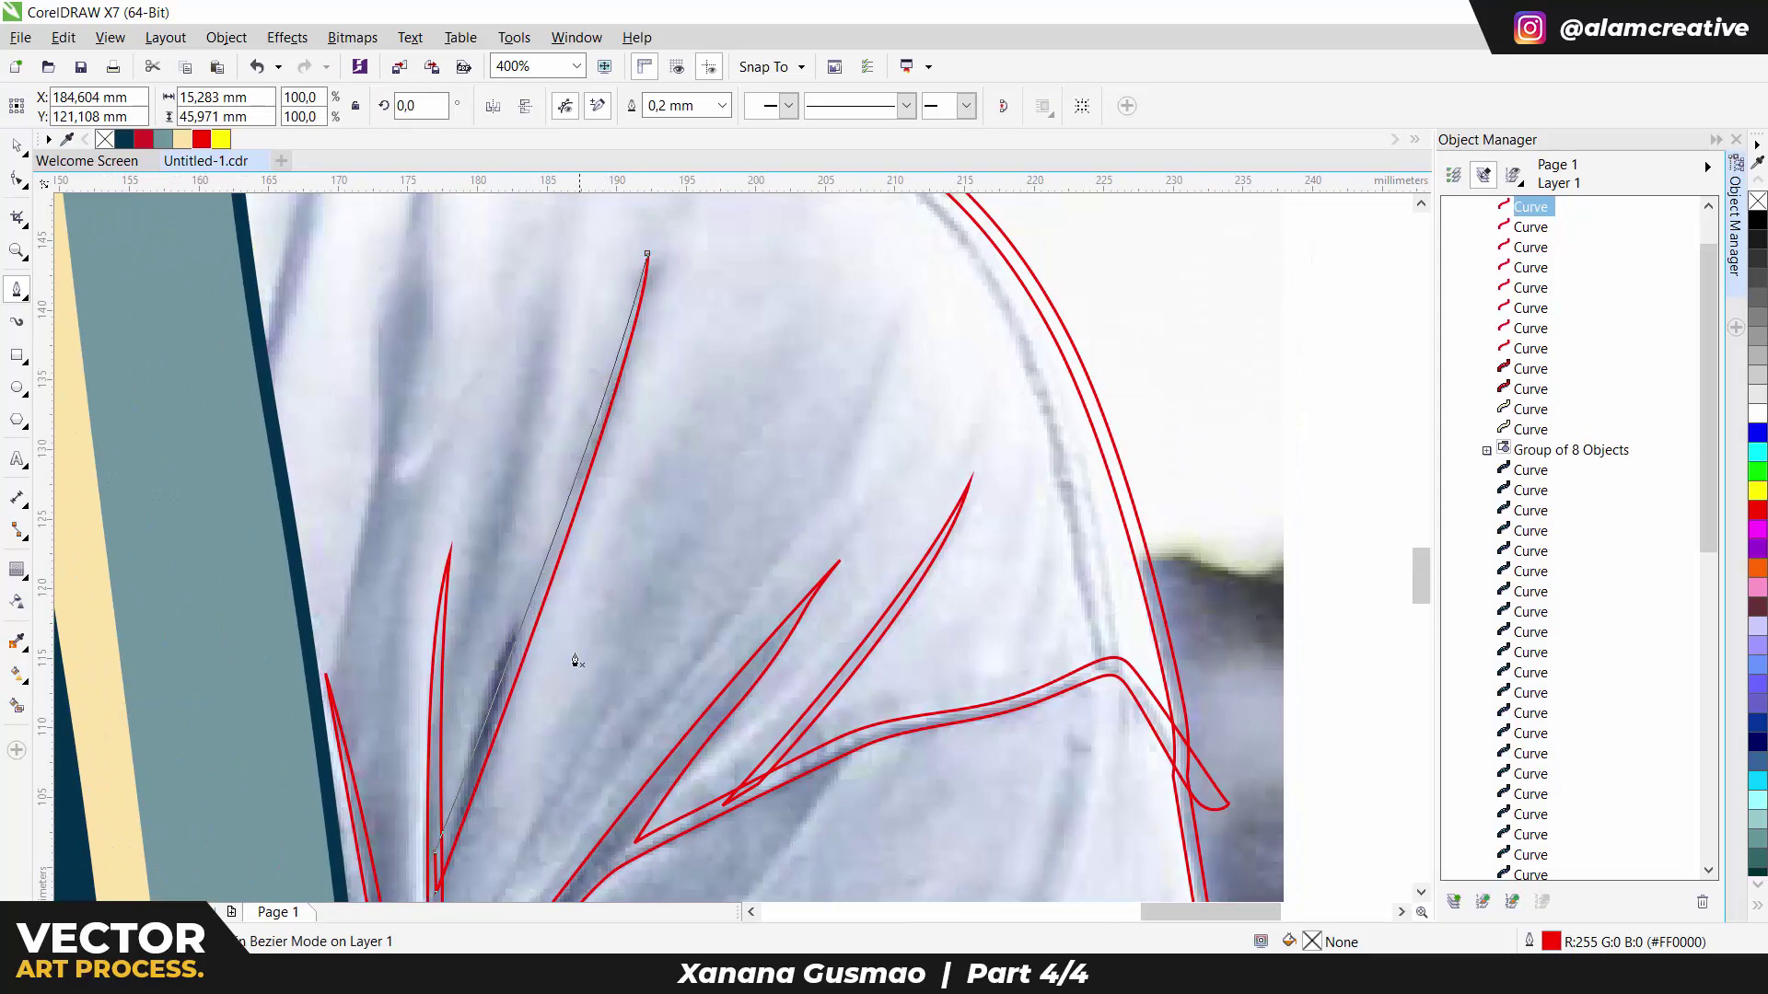
Step: Trace a thin diagonal fold about 21 × 29 mm between the long chest fold and the pointed folds above the armhole seam
scroll(575, 661, "down", 3)
scroll(576, 661, "left", 1)
left_click(822, 389)
left_click(523, 790)
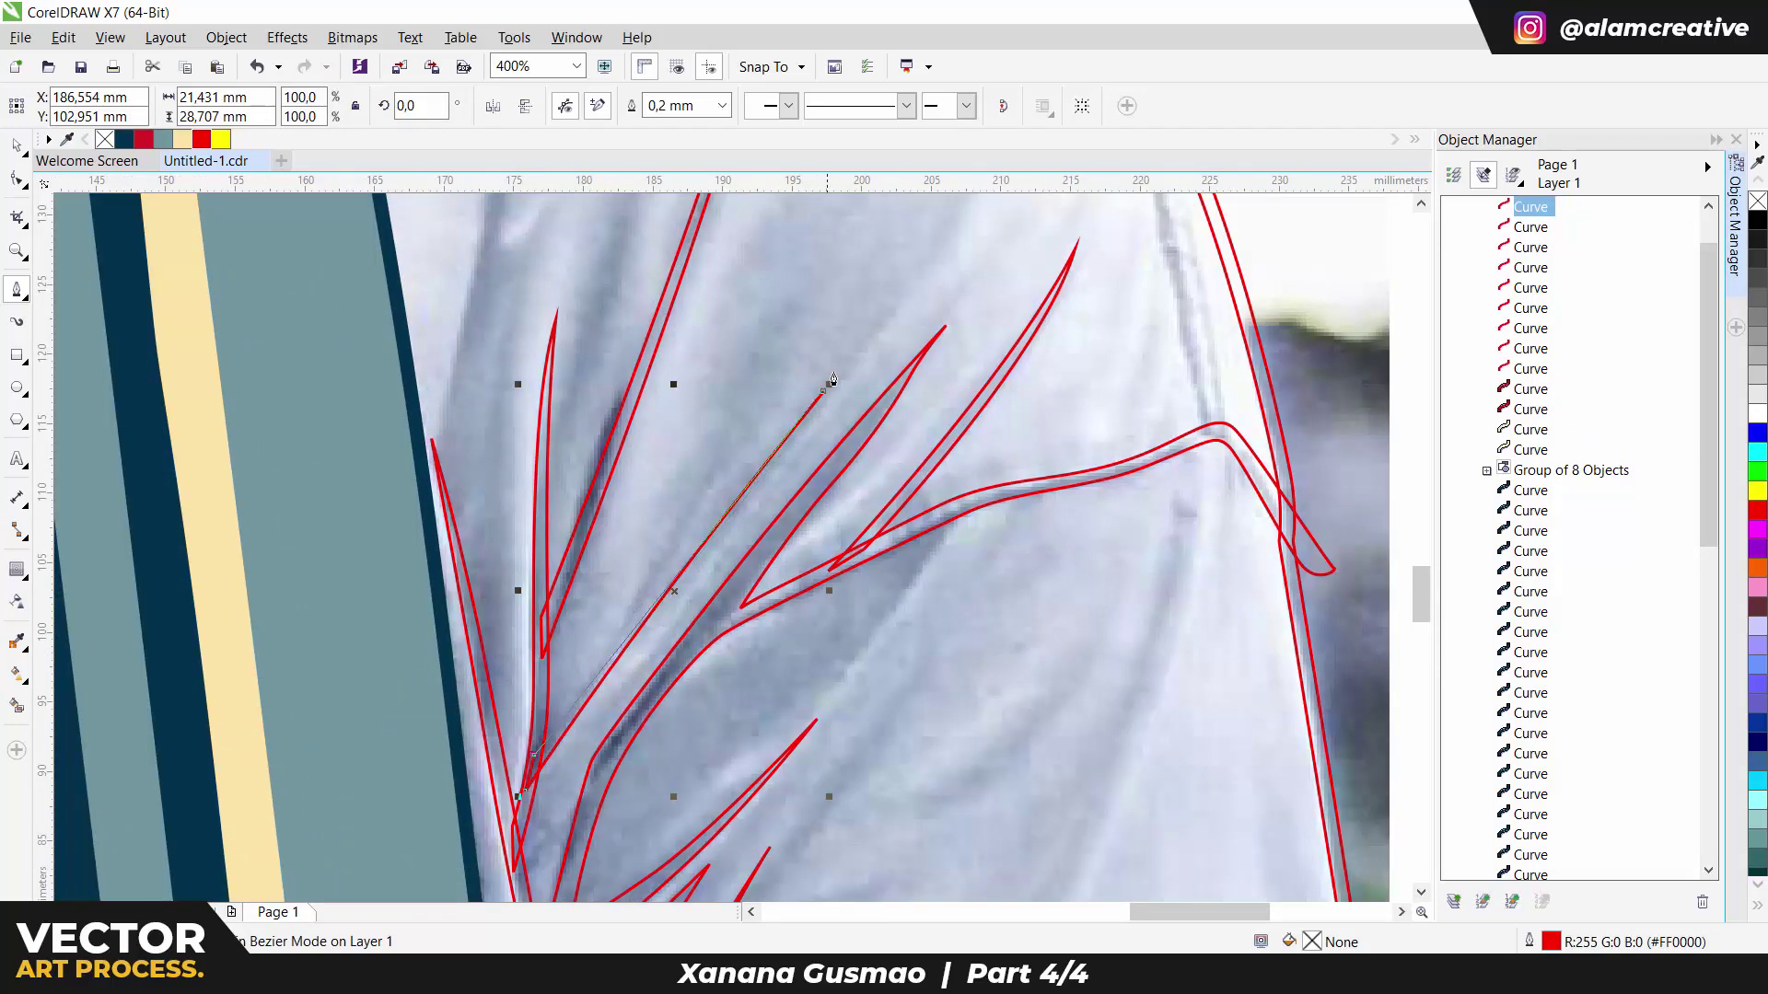
scroll(833, 378, "down", 2)
Step: Trace a pointed fold about 9 × 34 mm emerging from the scarf's edge on the upper chest, overlapping the scarf
scroll(598, 460, "up", 2)
left_click_drag(596, 279, 607, 512)
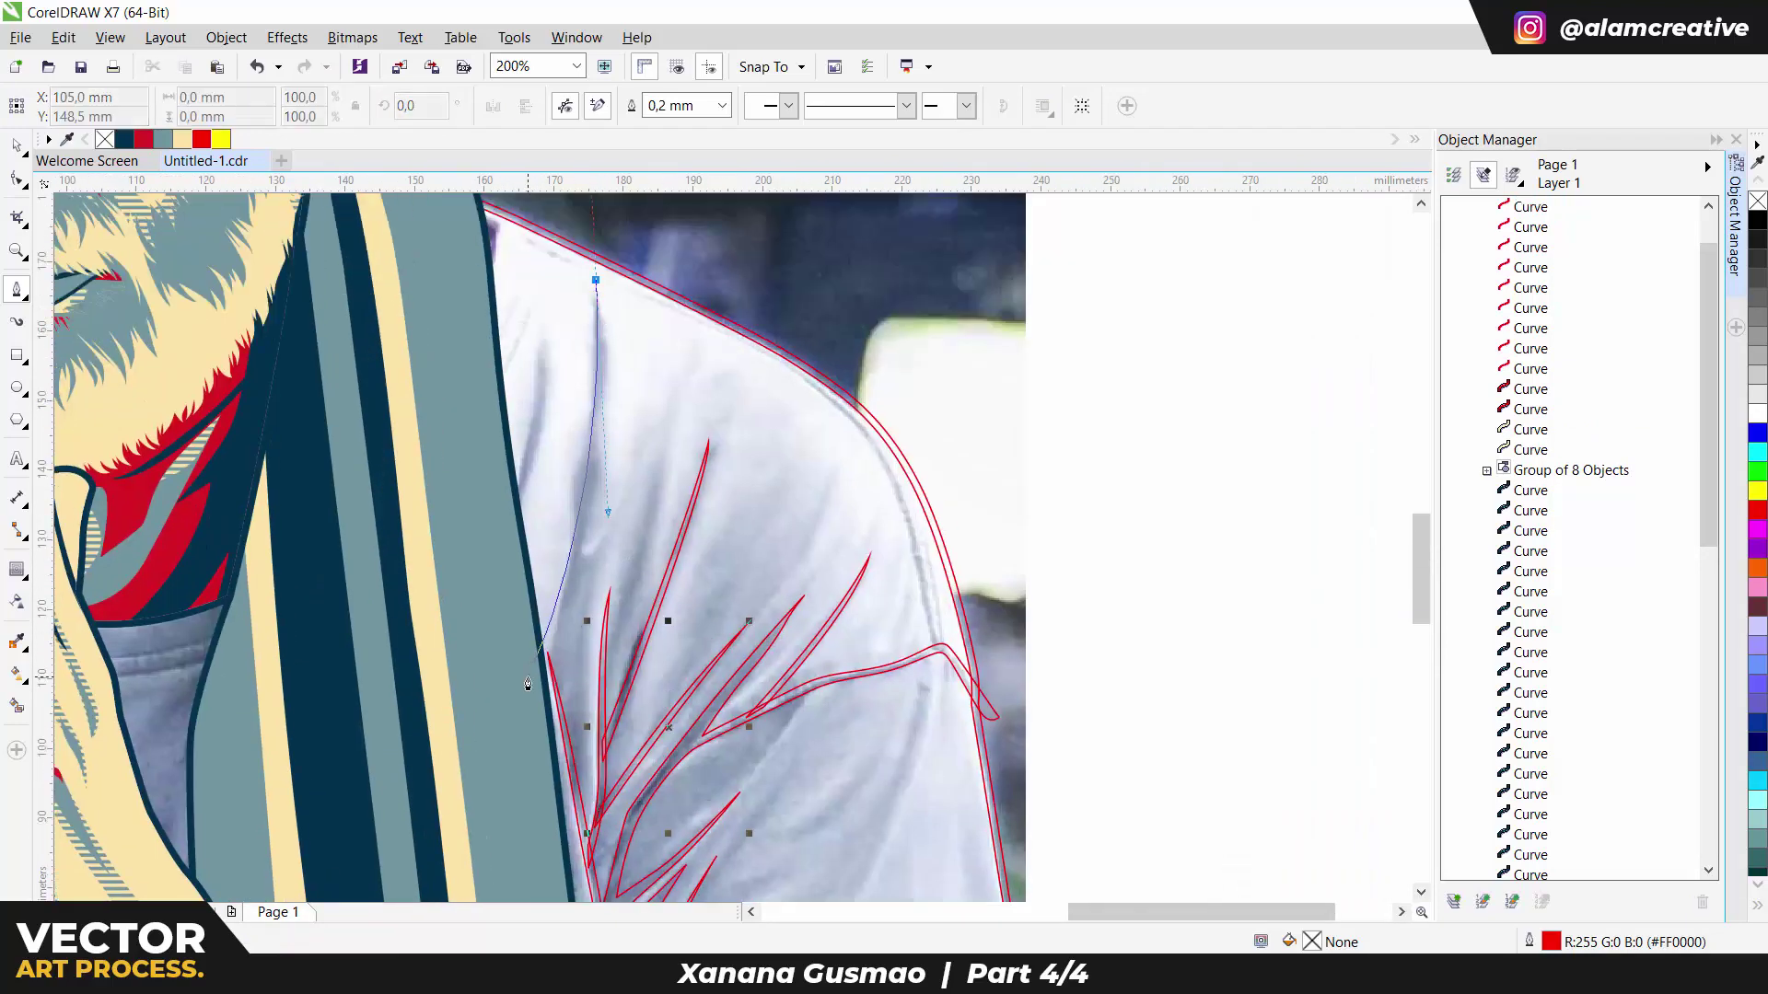
left_click(542, 357)
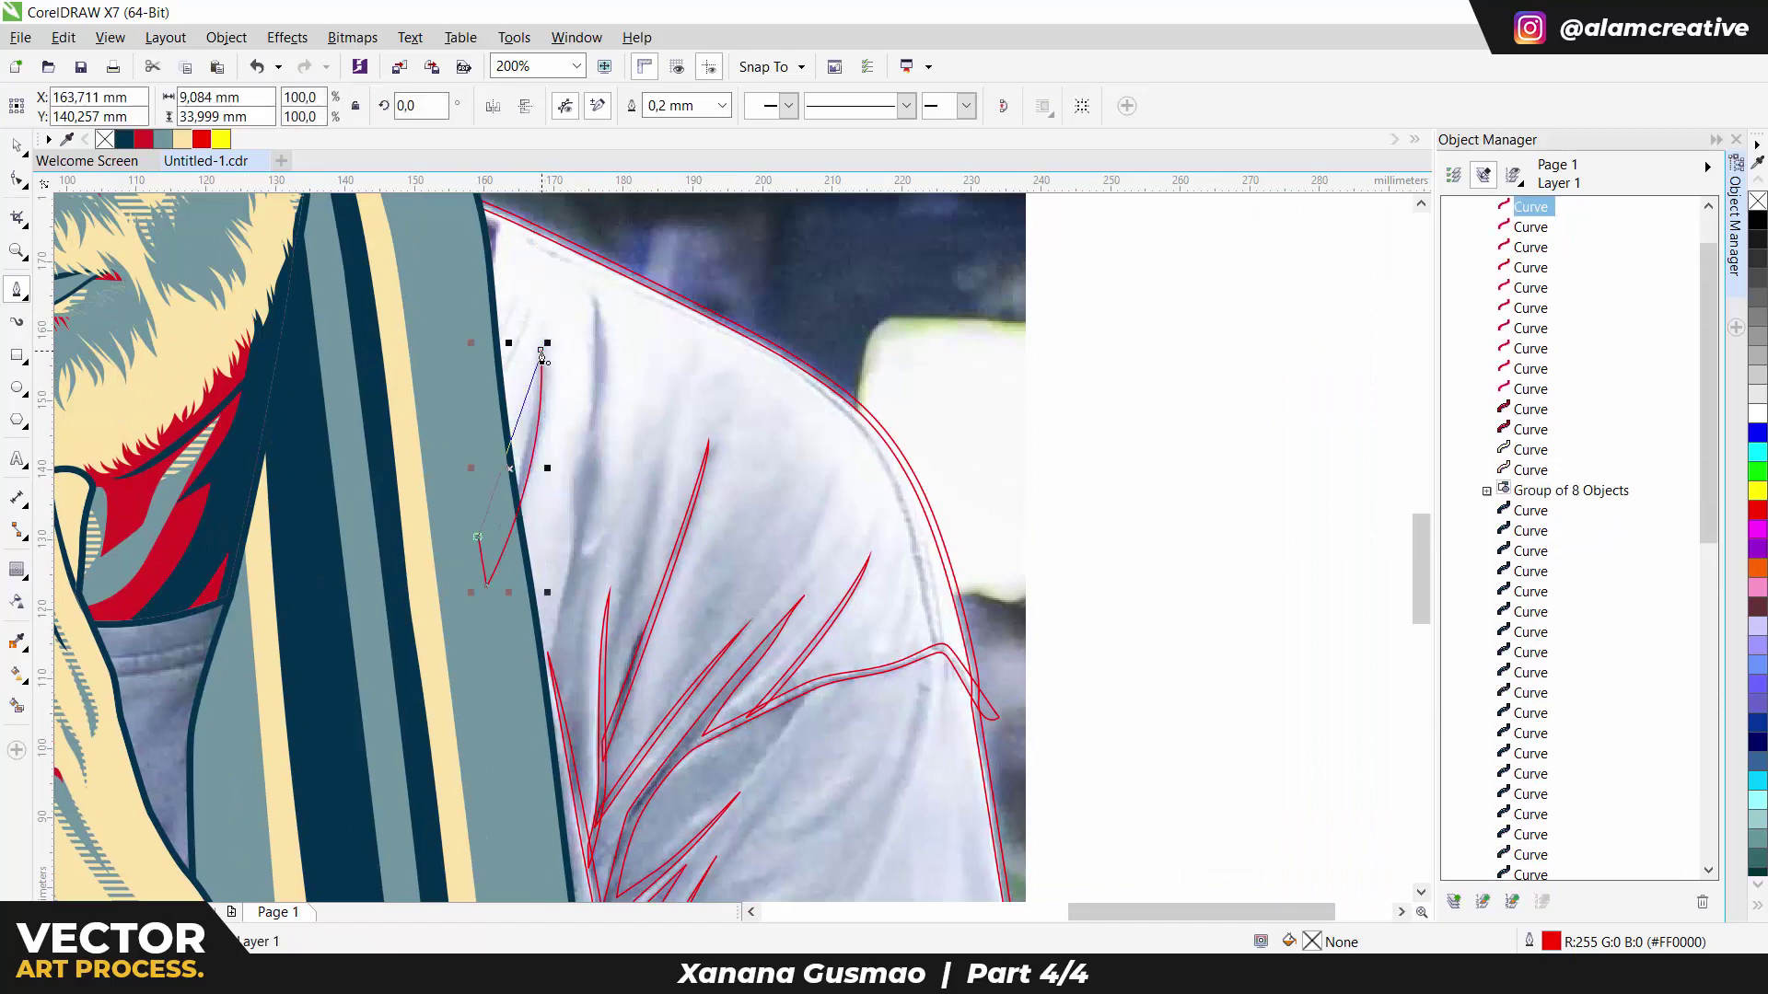
scroll(531, 497, "up", 2)
Step: Trace the small closed shadow where the shoulder line meets the scarf, extending it over the scarf
left_click(464, 342)
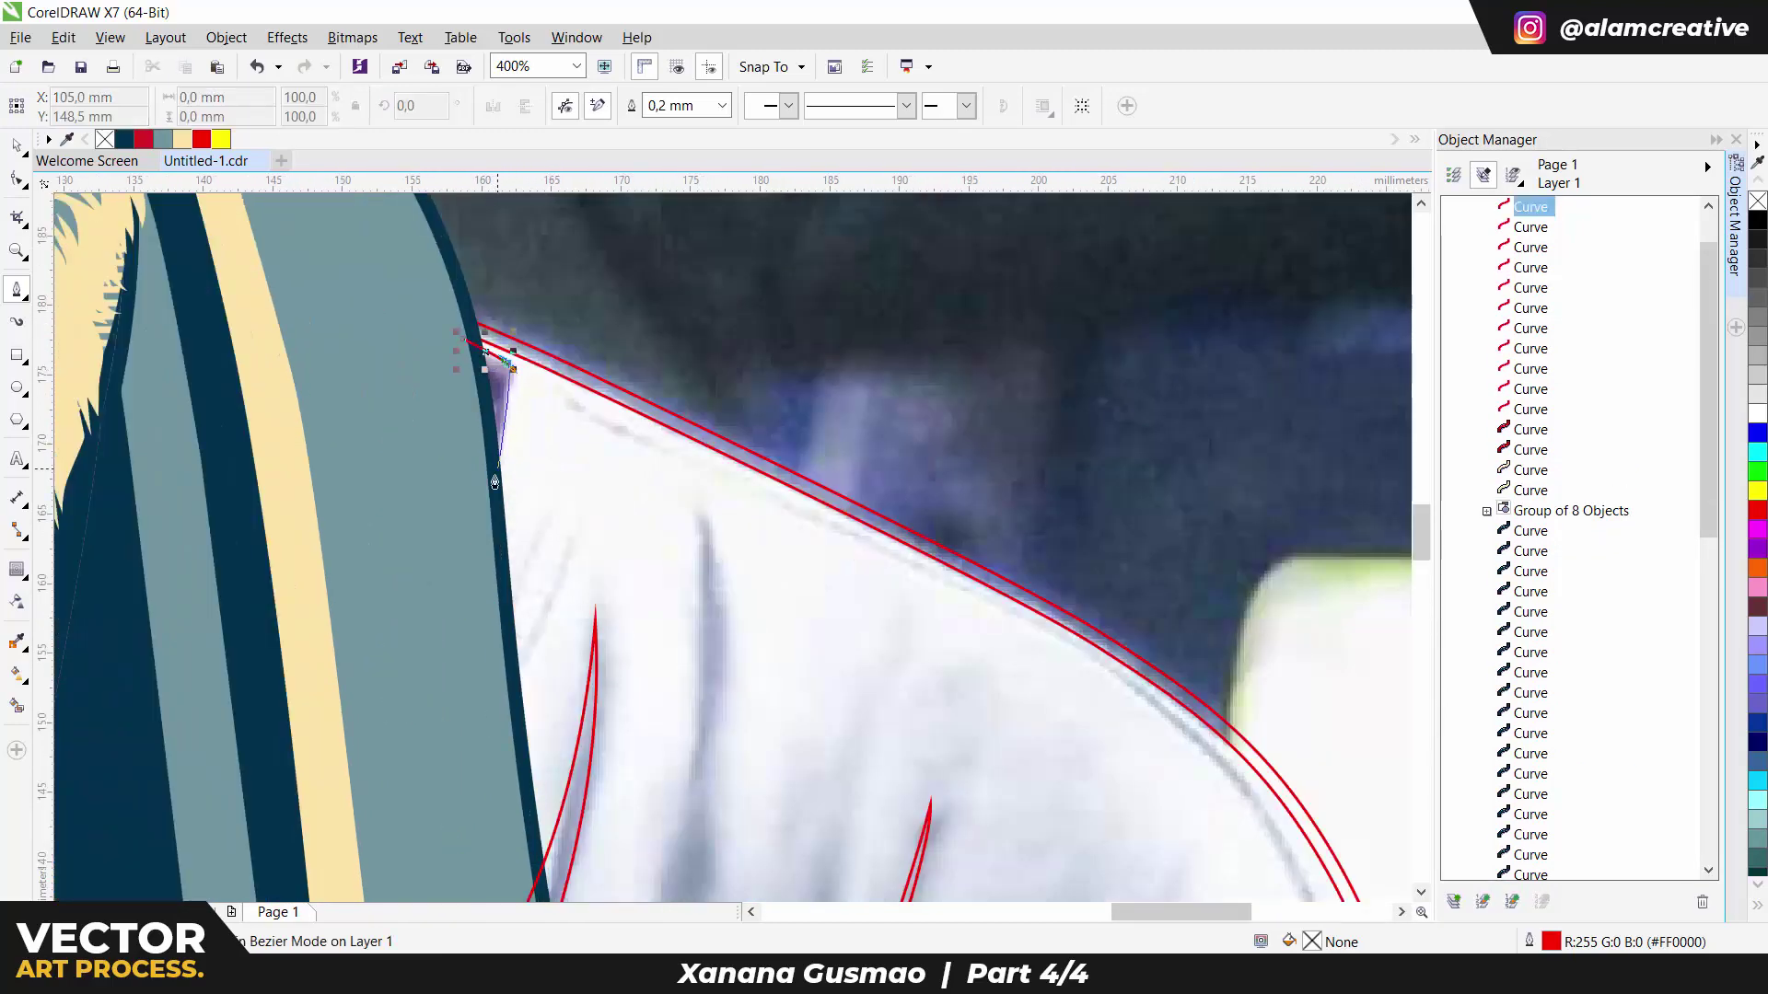
left_click_drag(465, 502, 454, 448)
left_click(462, 349)
left_click(508, 309)
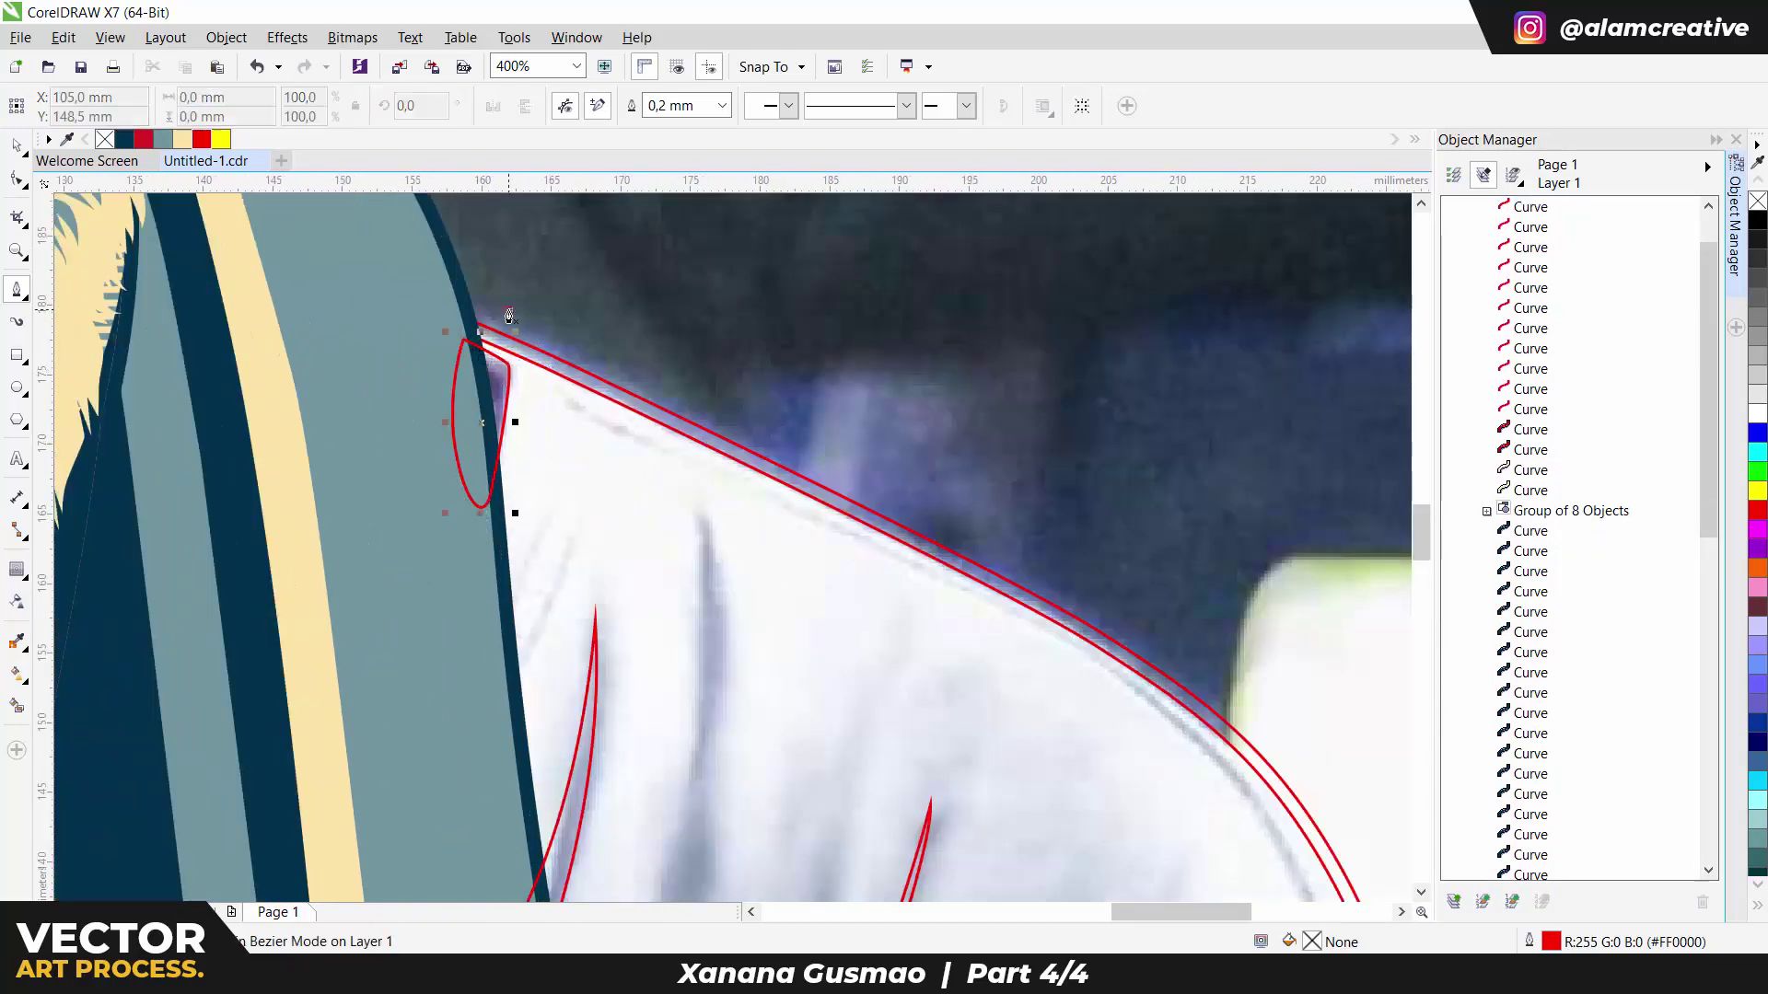
Step: Draw a curved seam line beside the scarf at the shoulder, thicken its outline, and convert the outline to an object
left_click_drag(577, 452, 590, 479)
left_click_drag(485, 751, 452, 810)
left_click(723, 105)
left_click(695, 258)
key("ctrl+shift+q")
scroll(736, 564, "down", 2)
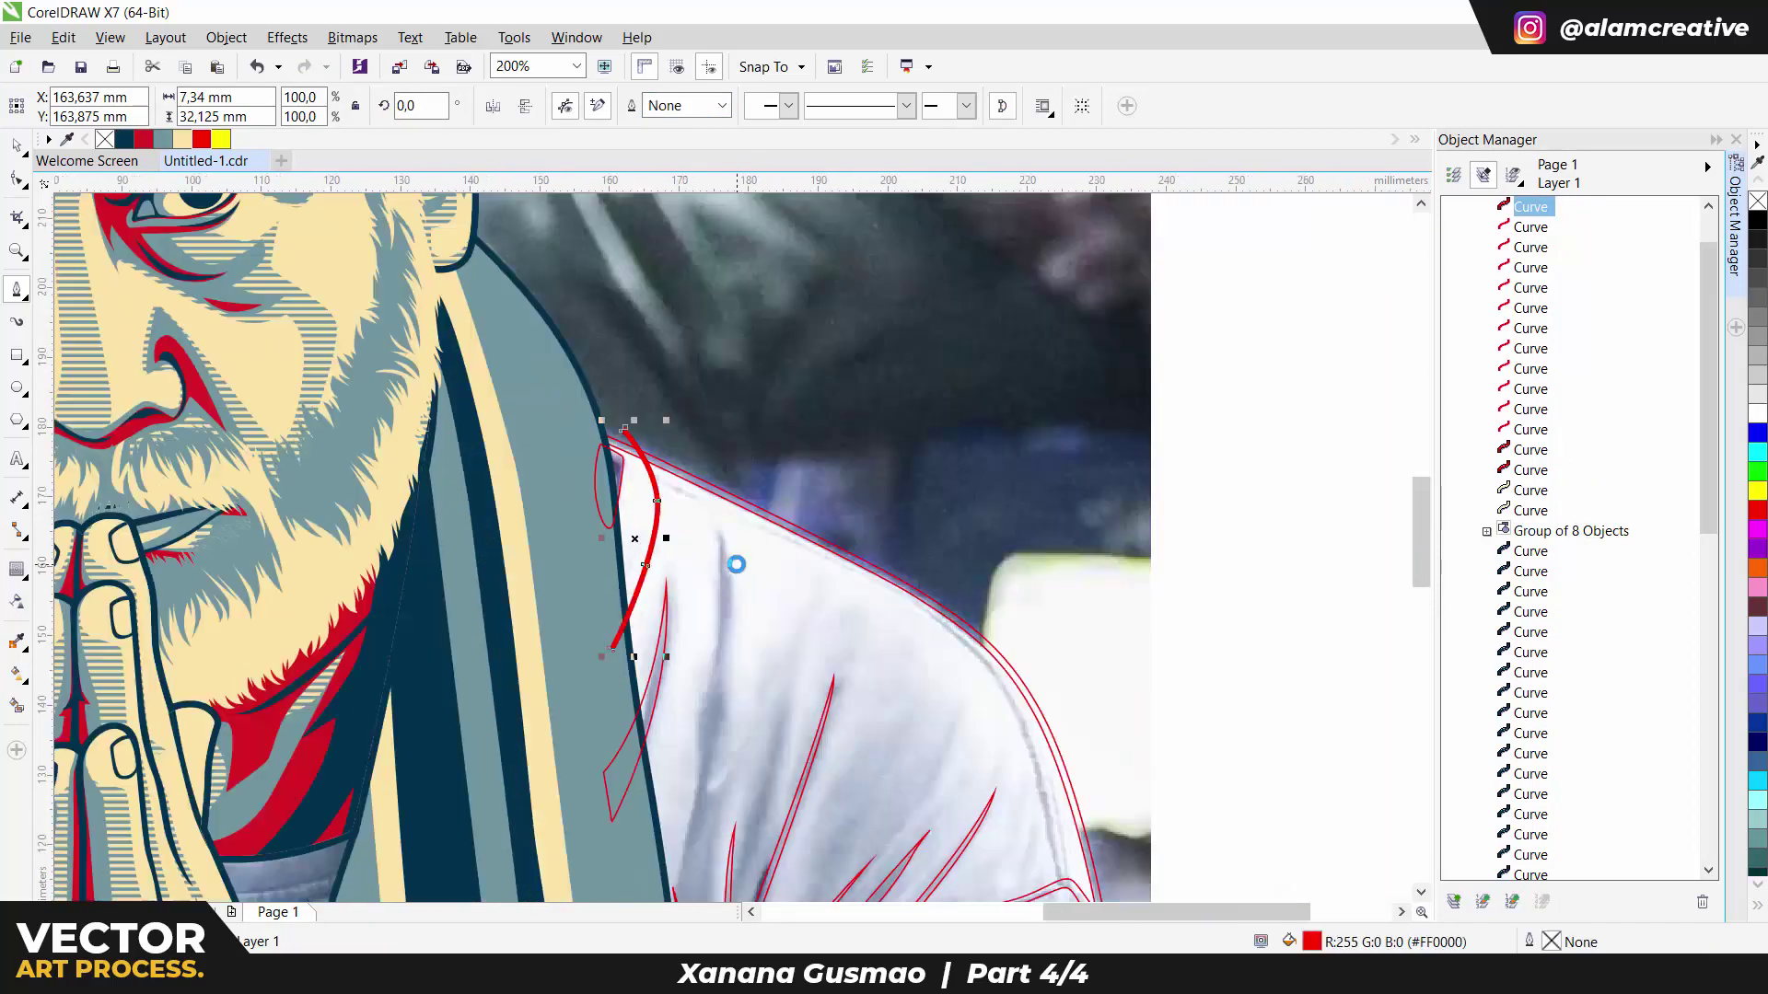
Step: Trace a long vertical fold about 10 × 59 mm running down the upper chest to the scarf's edge
scroll(751, 642, "down", 3)
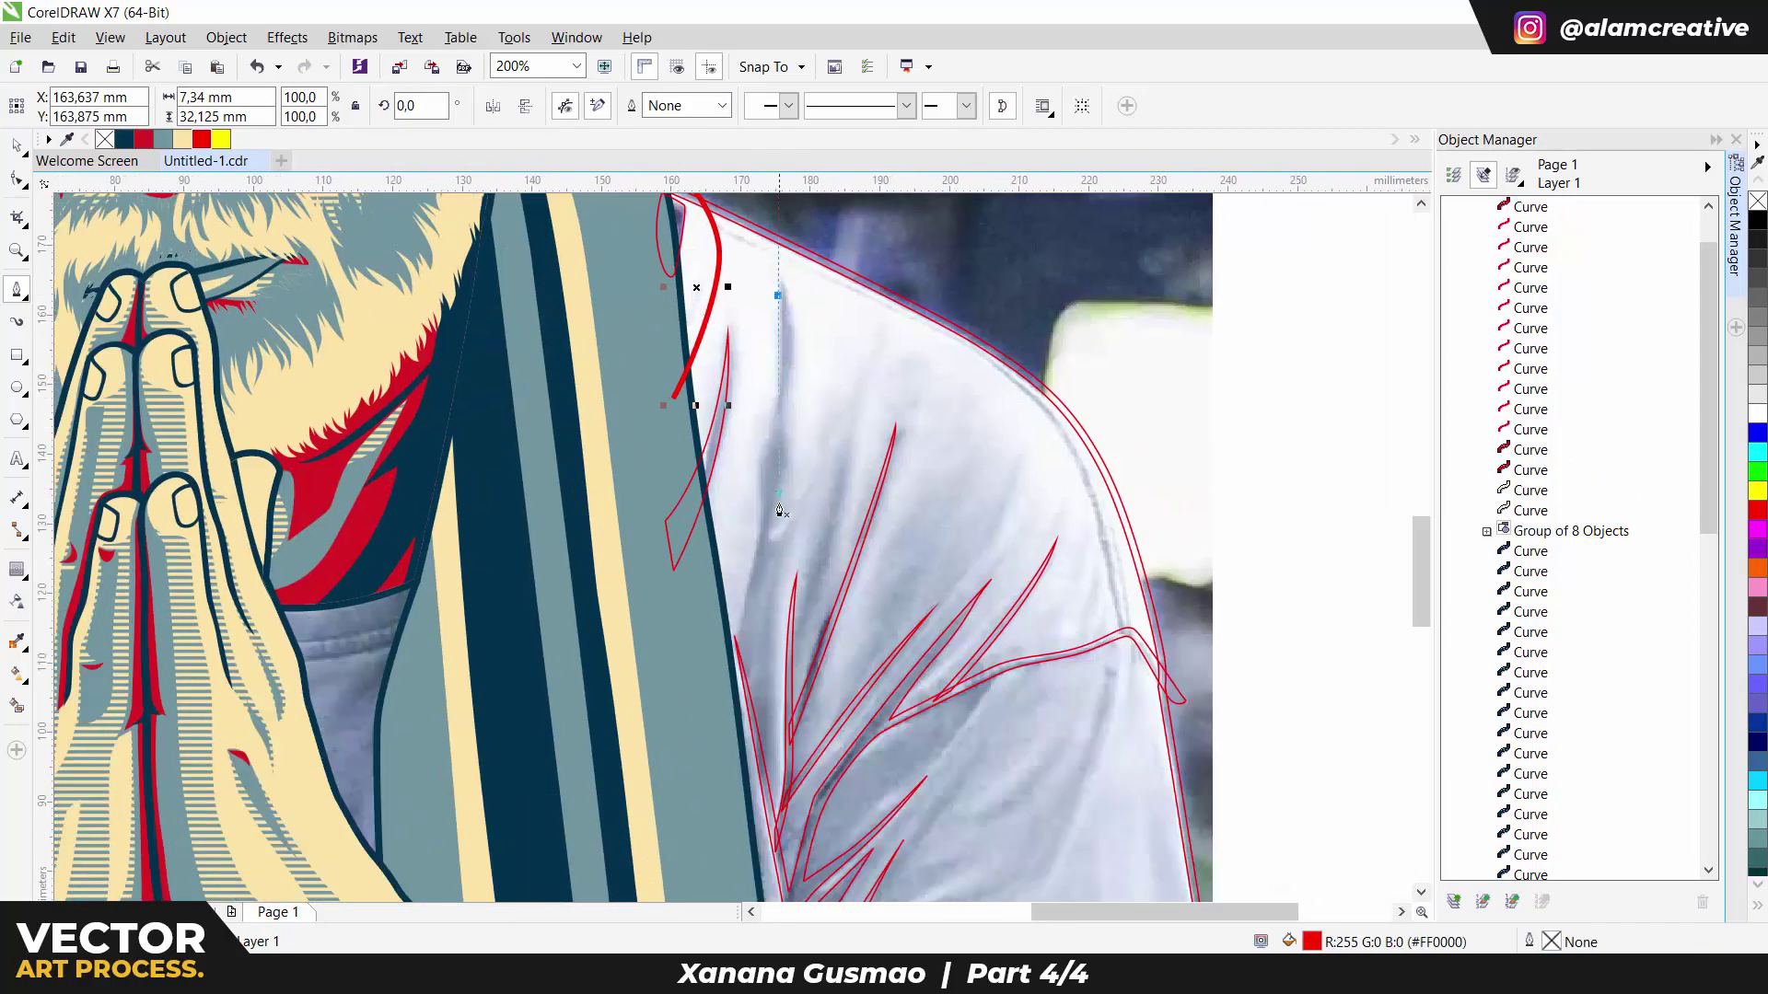
left_click_drag(717, 707, 728, 697)
left_click(778, 296)
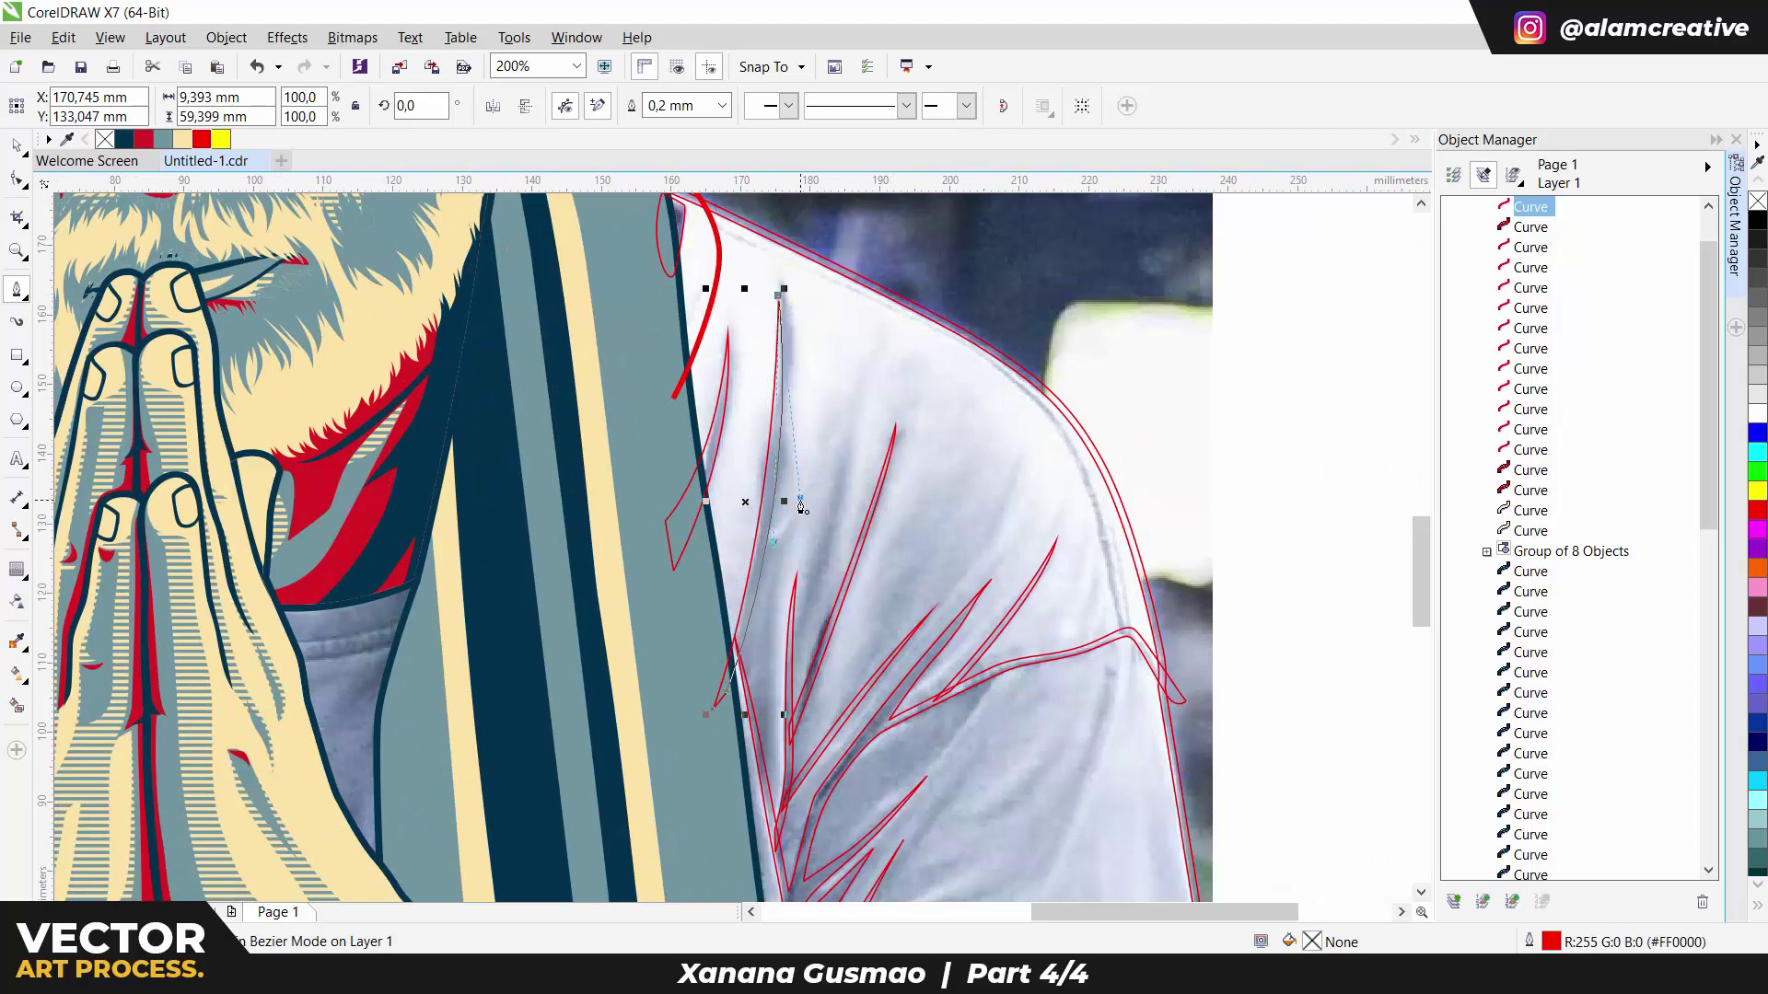
scroll(774, 414, "down", 1)
scroll(1018, 322, "up", 1)
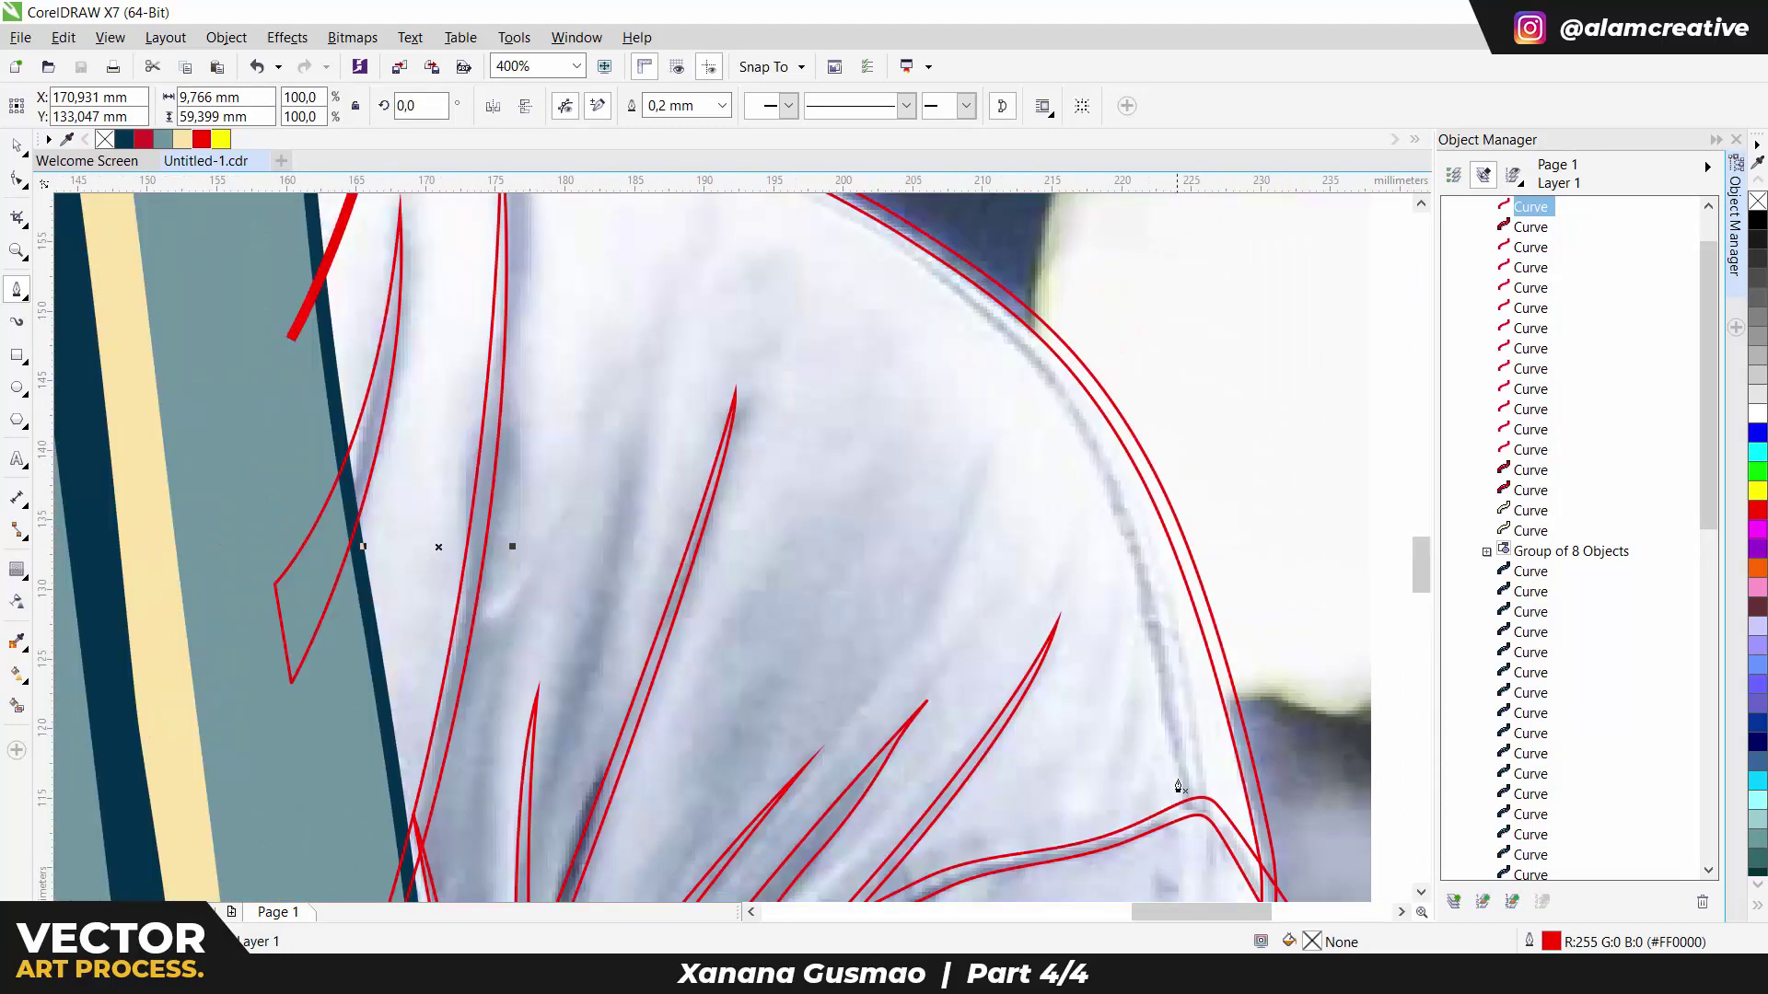
Step: Trace the shoulder seam line inside the shirt outline with a 0.75 mm outline and convert it to an object
scroll(1018, 322, "down", 1)
scroll(1018, 322, "up", 1)
left_click(883, 262)
left_click_drag(1046, 382, 1088, 450)
left_click_drag(856, 428, 691, 347)
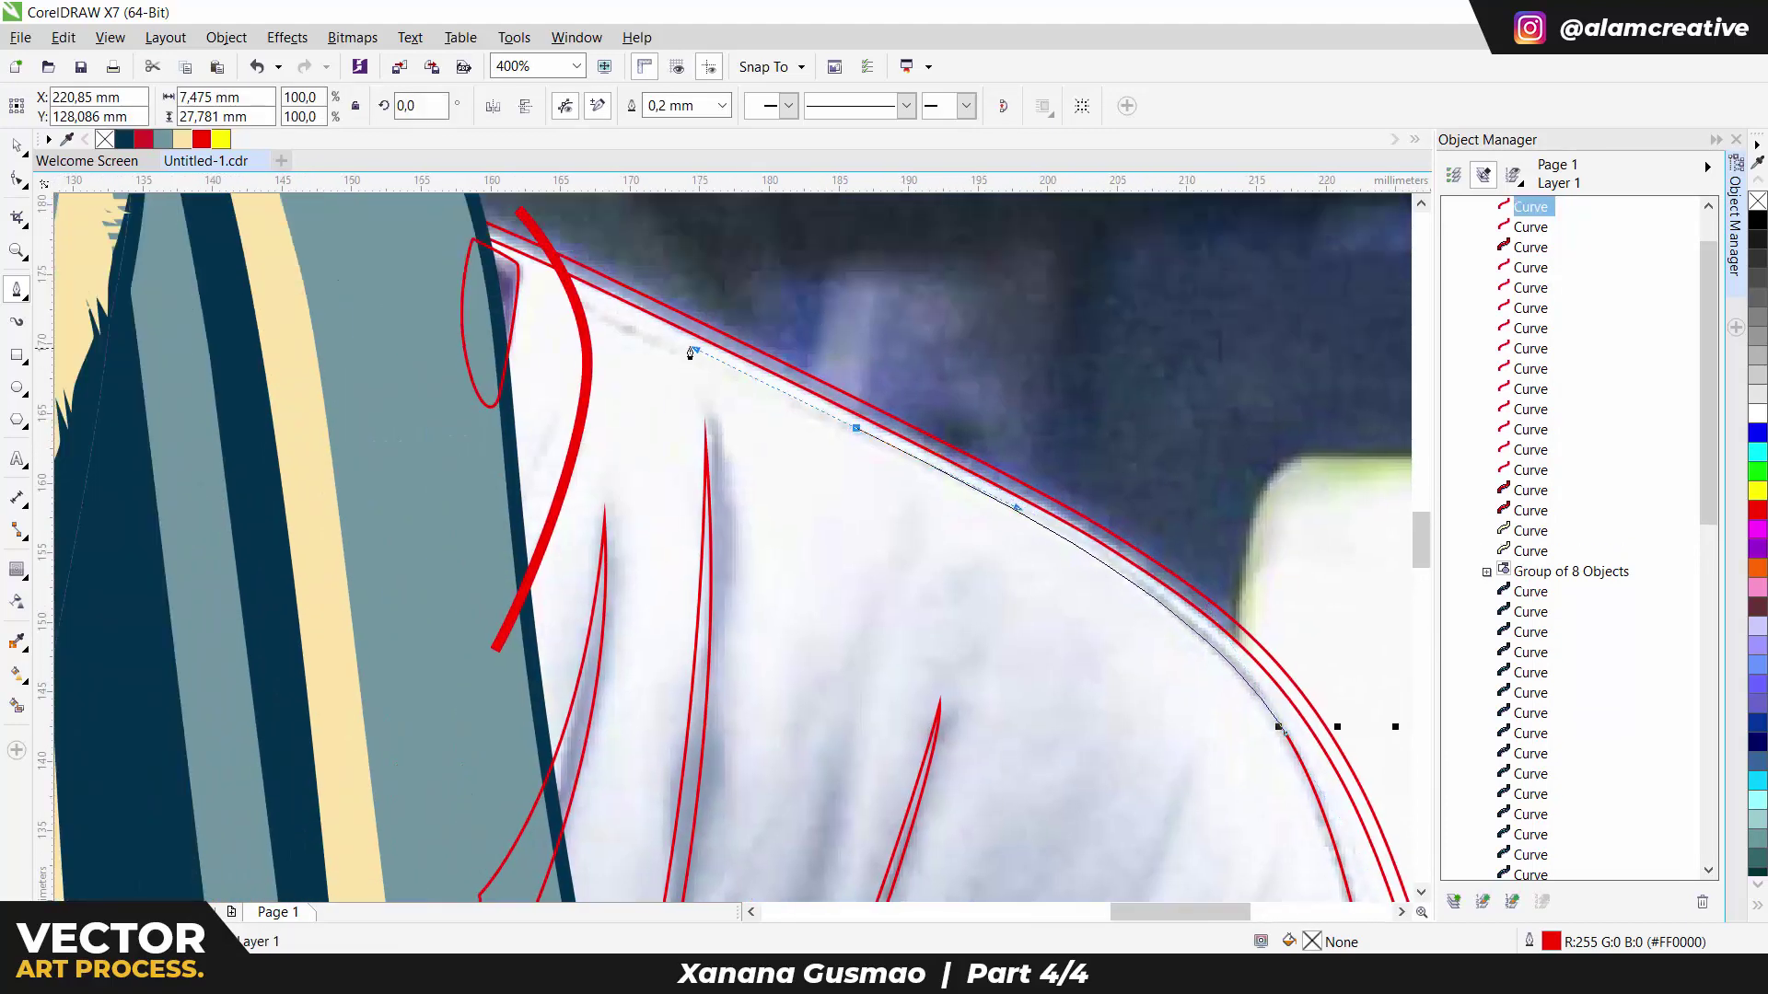
left_click_drag(573, 300, 693, 236)
scroll(572, 304, "up", 2)
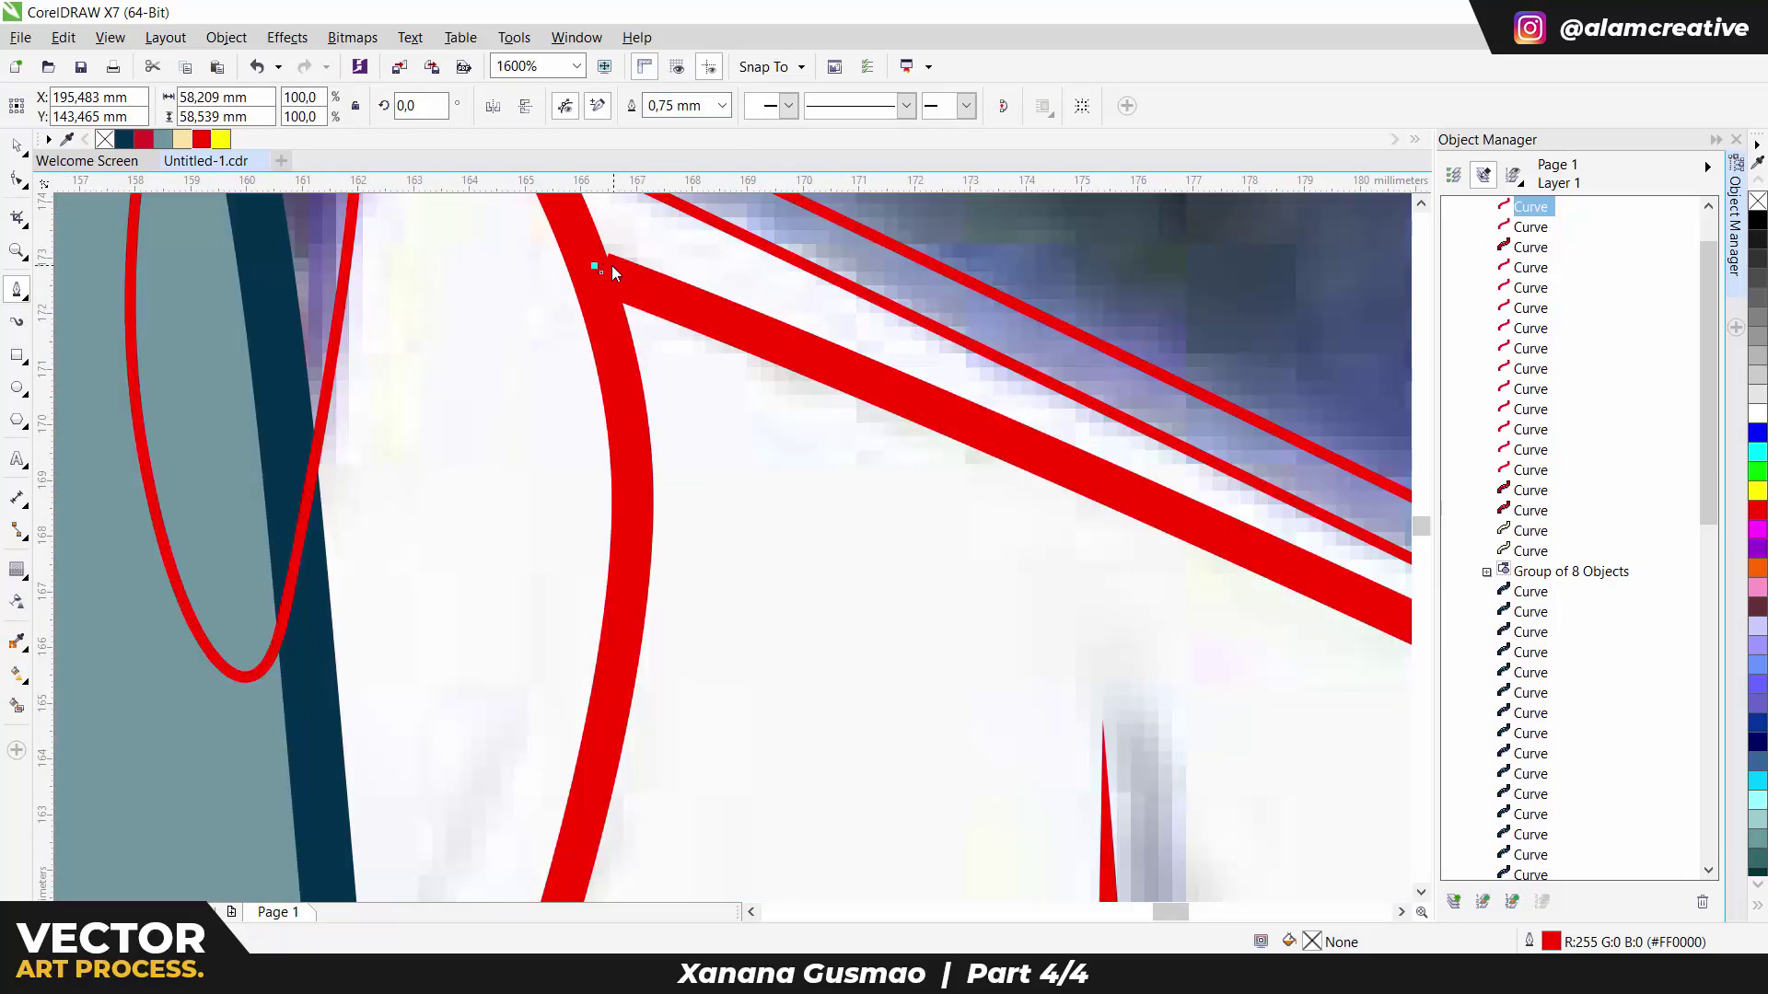
left_click(593, 267)
scroll(808, 439, "down", 4)
Step: Trace a small diagonal fold about 9 × 13 mm just below the armhole seam
scroll(806, 423, "up", 2)
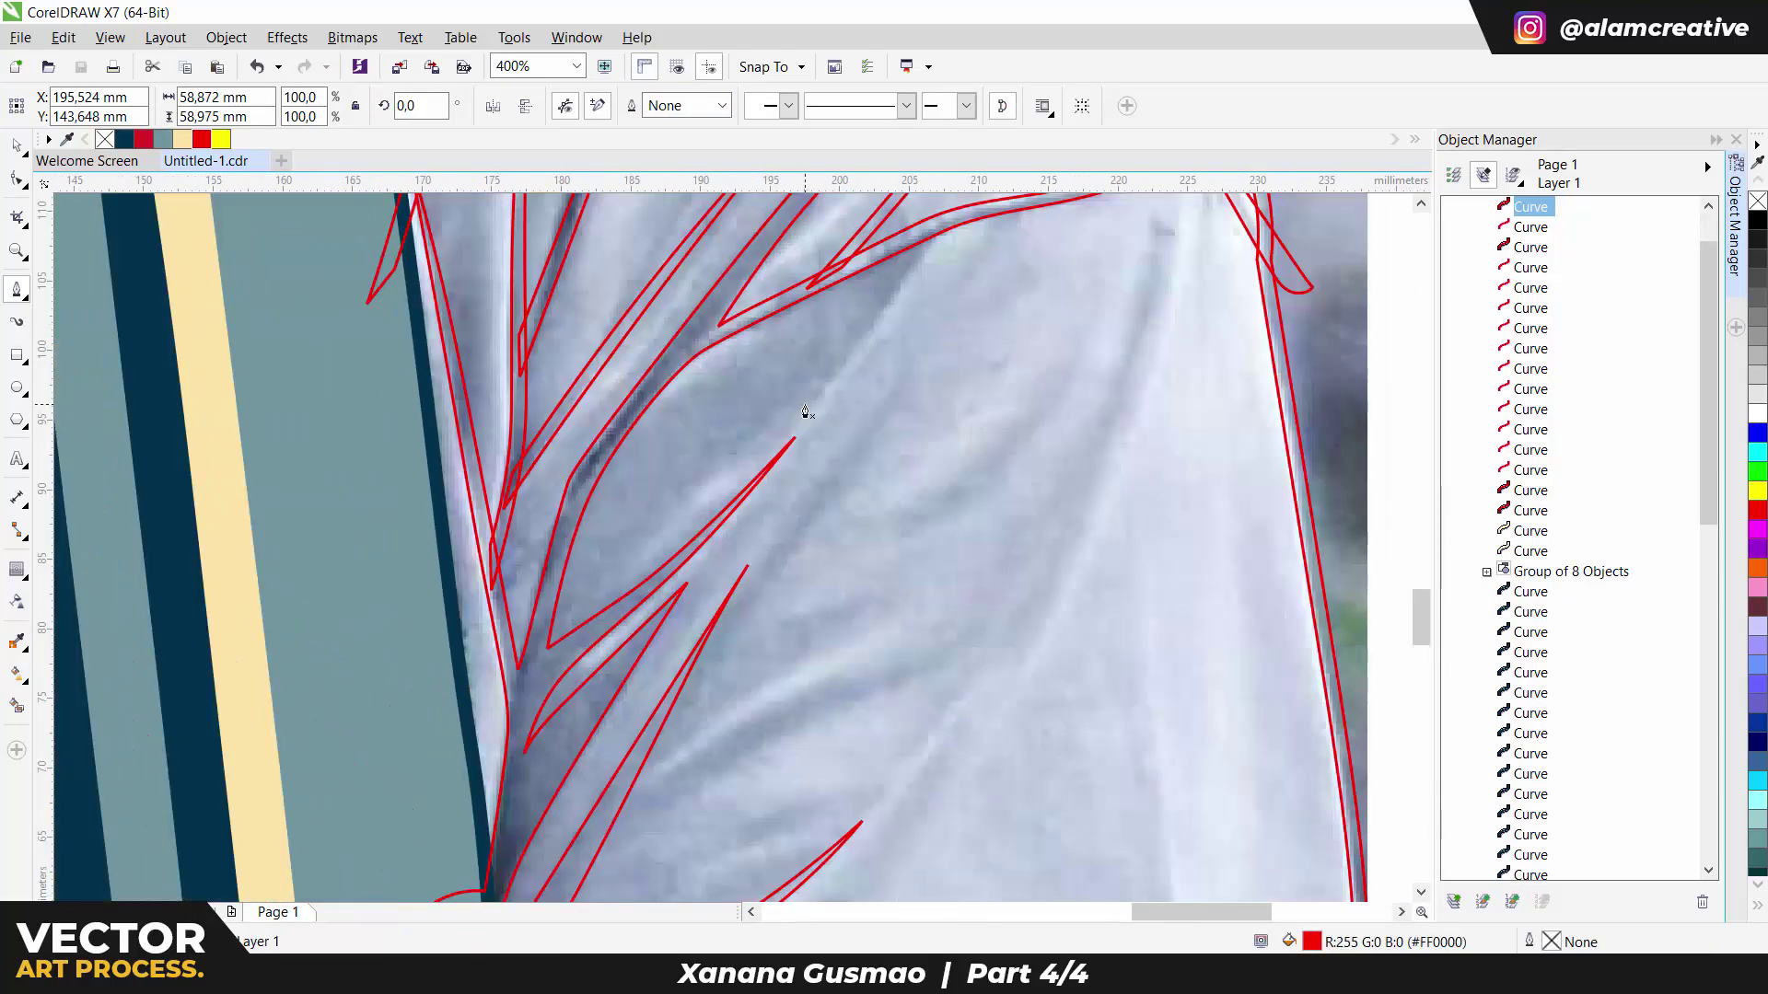
left_click(807, 409)
left_click_drag(940, 224, 916, 249)
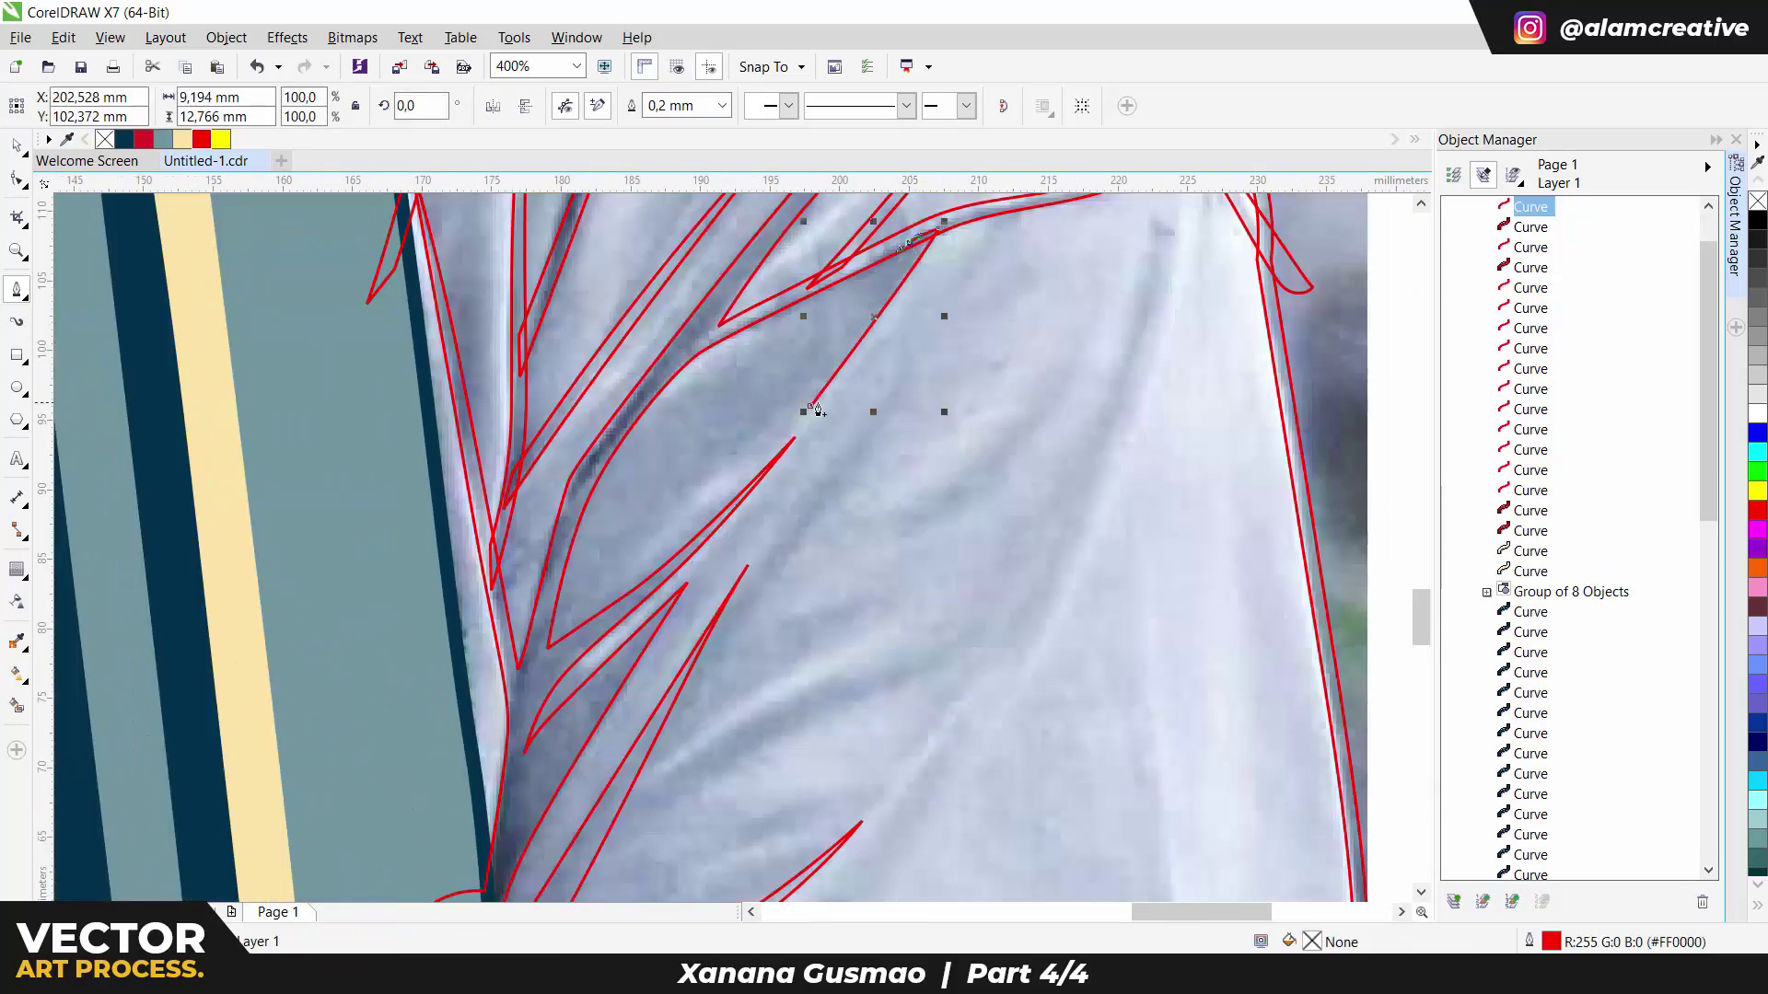
scroll(911, 276, "down", 2)
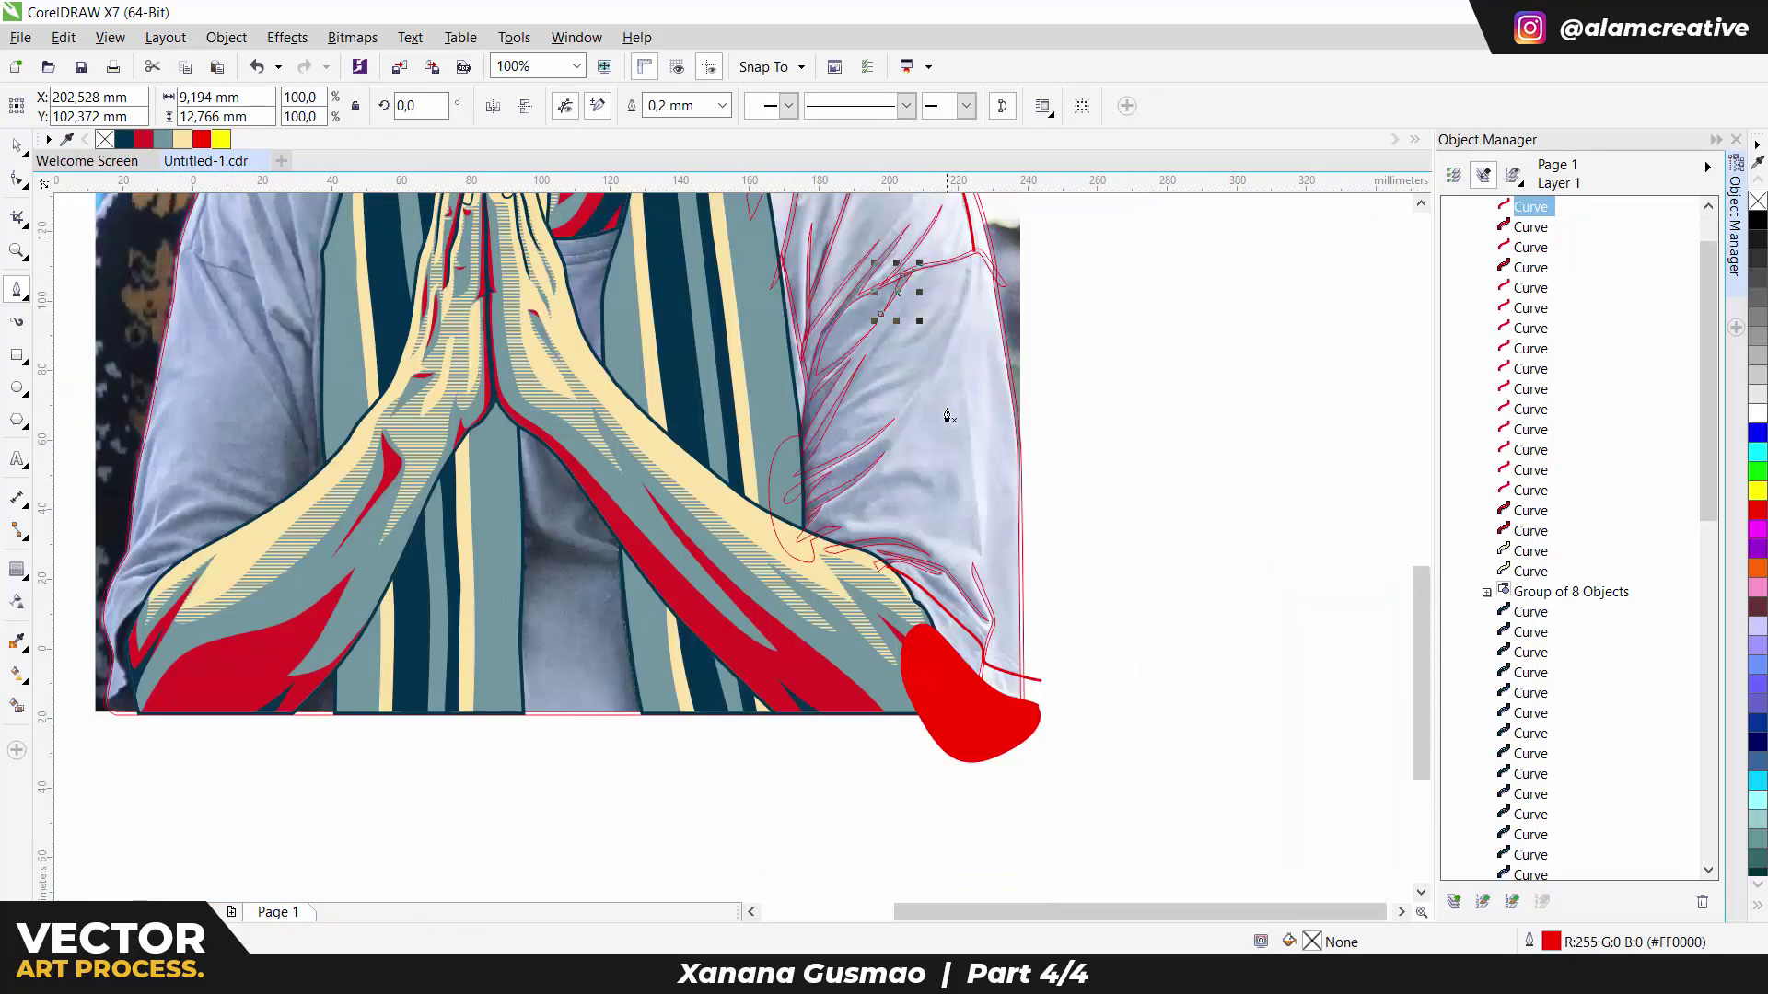
Step: Trace a slim curved fold about 20 × 40 mm down the upper sleeve from the armhole seam
scroll(966, 297, "up", 2)
left_click(835, 525)
left_click_drag(976, 247, 949, 372)
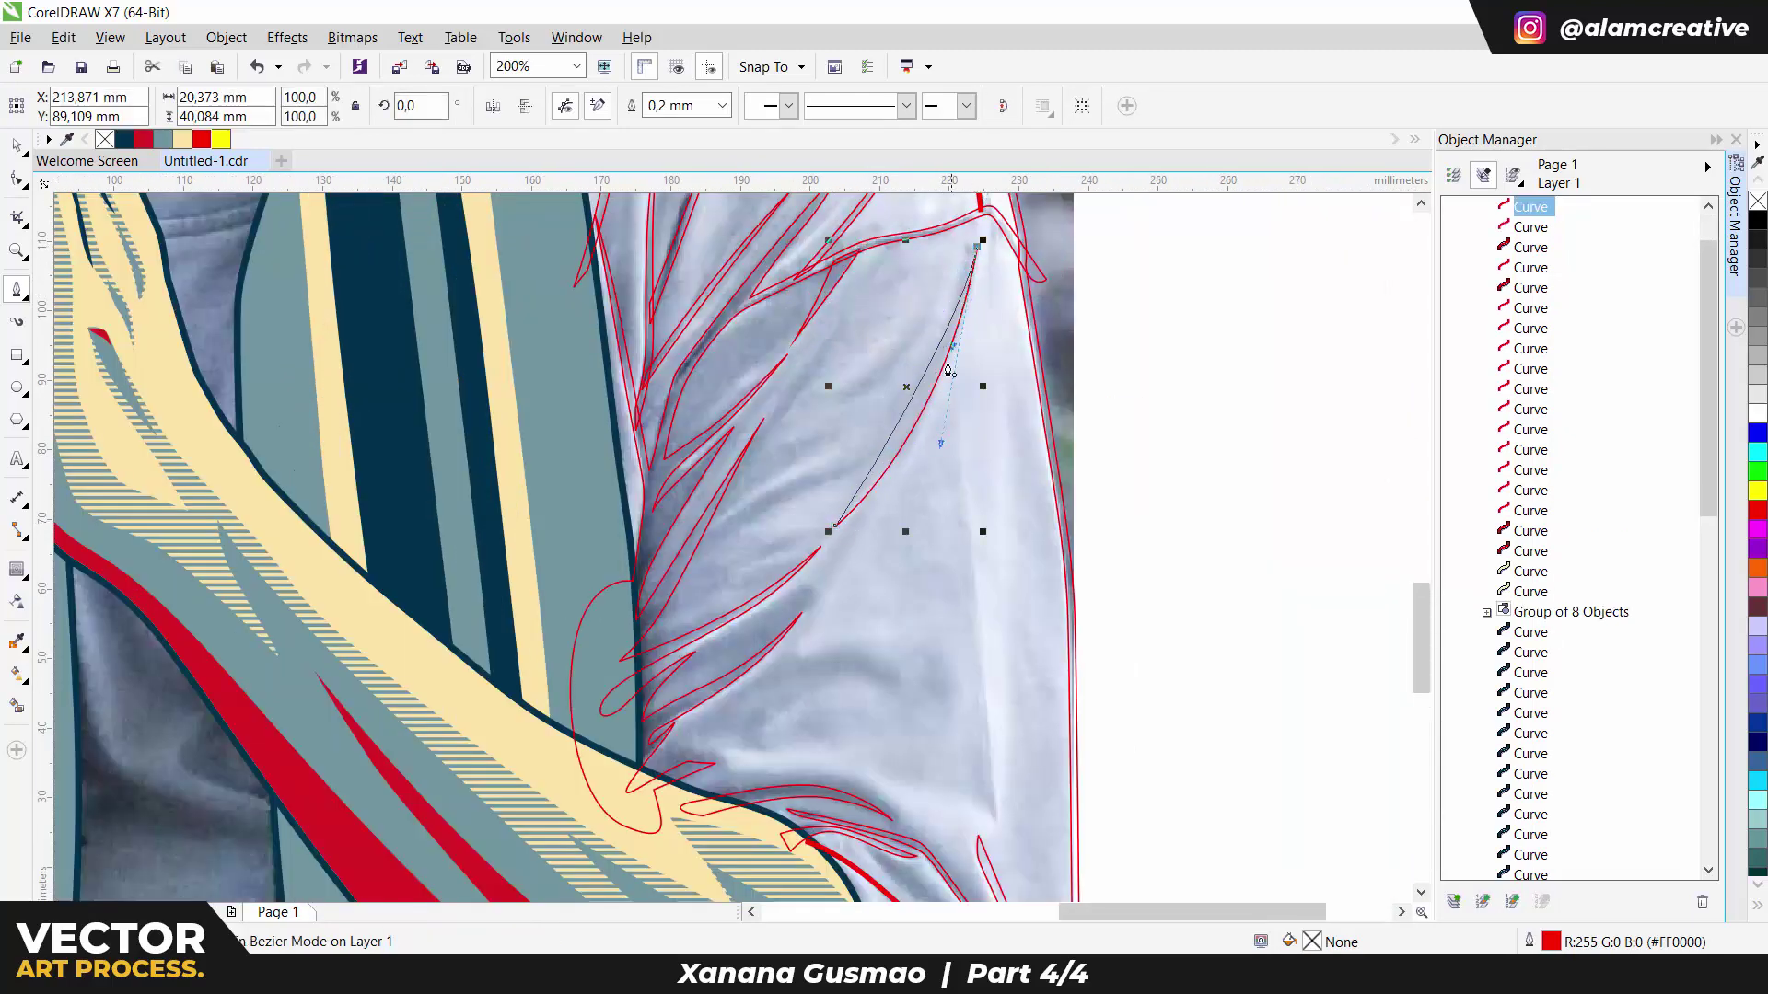
scroll(978, 230, "up", 1)
Step: Trace the large curved shirt shadow about 48 × 54 mm between the scarf ends below the joined hands
scroll(962, 316, "down", 2)
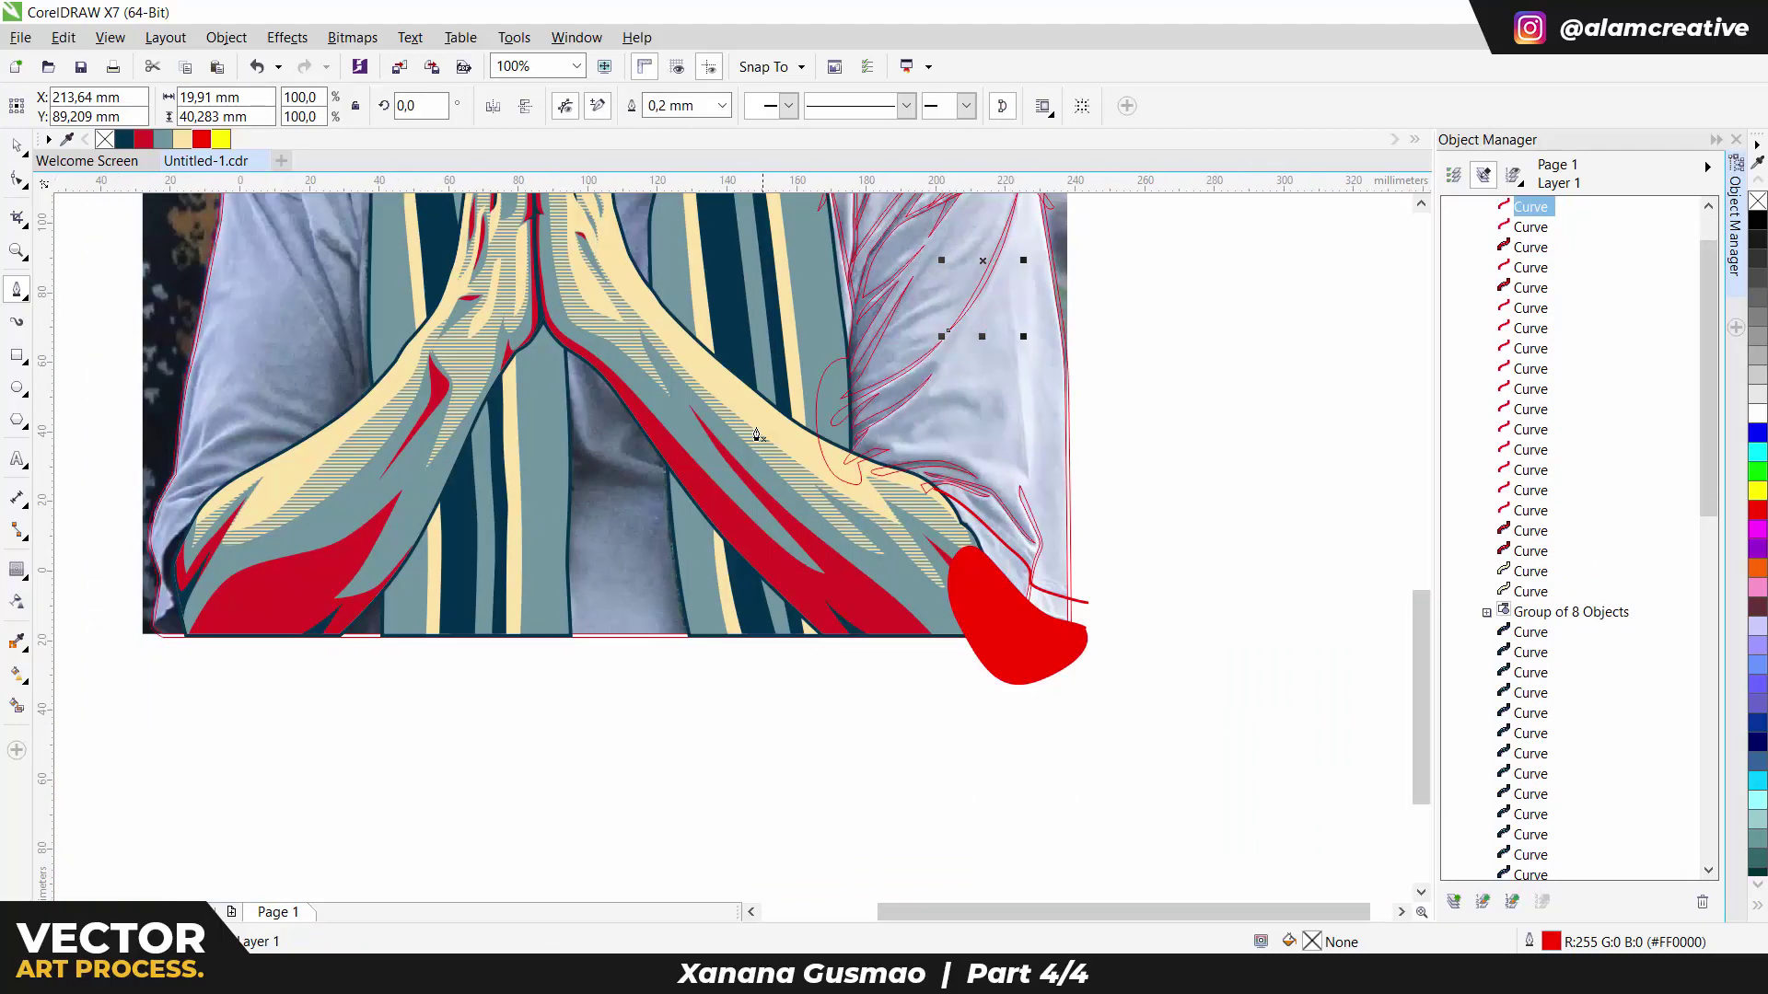
scroll(753, 743, "up", 1)
left_click(498, 202)
mouse_move(512, 324)
left_mouse_down()
mouse_move(536, 395)
mouse_move(709, 443)
left_mouse_up()
key("ctrl+z")
left_click(766, 463)
left_click(798, 568)
left_click_drag(652, 449, 572, 446)
scroll(572, 446, "down", 1)
scroll(559, 281, "up", 1)
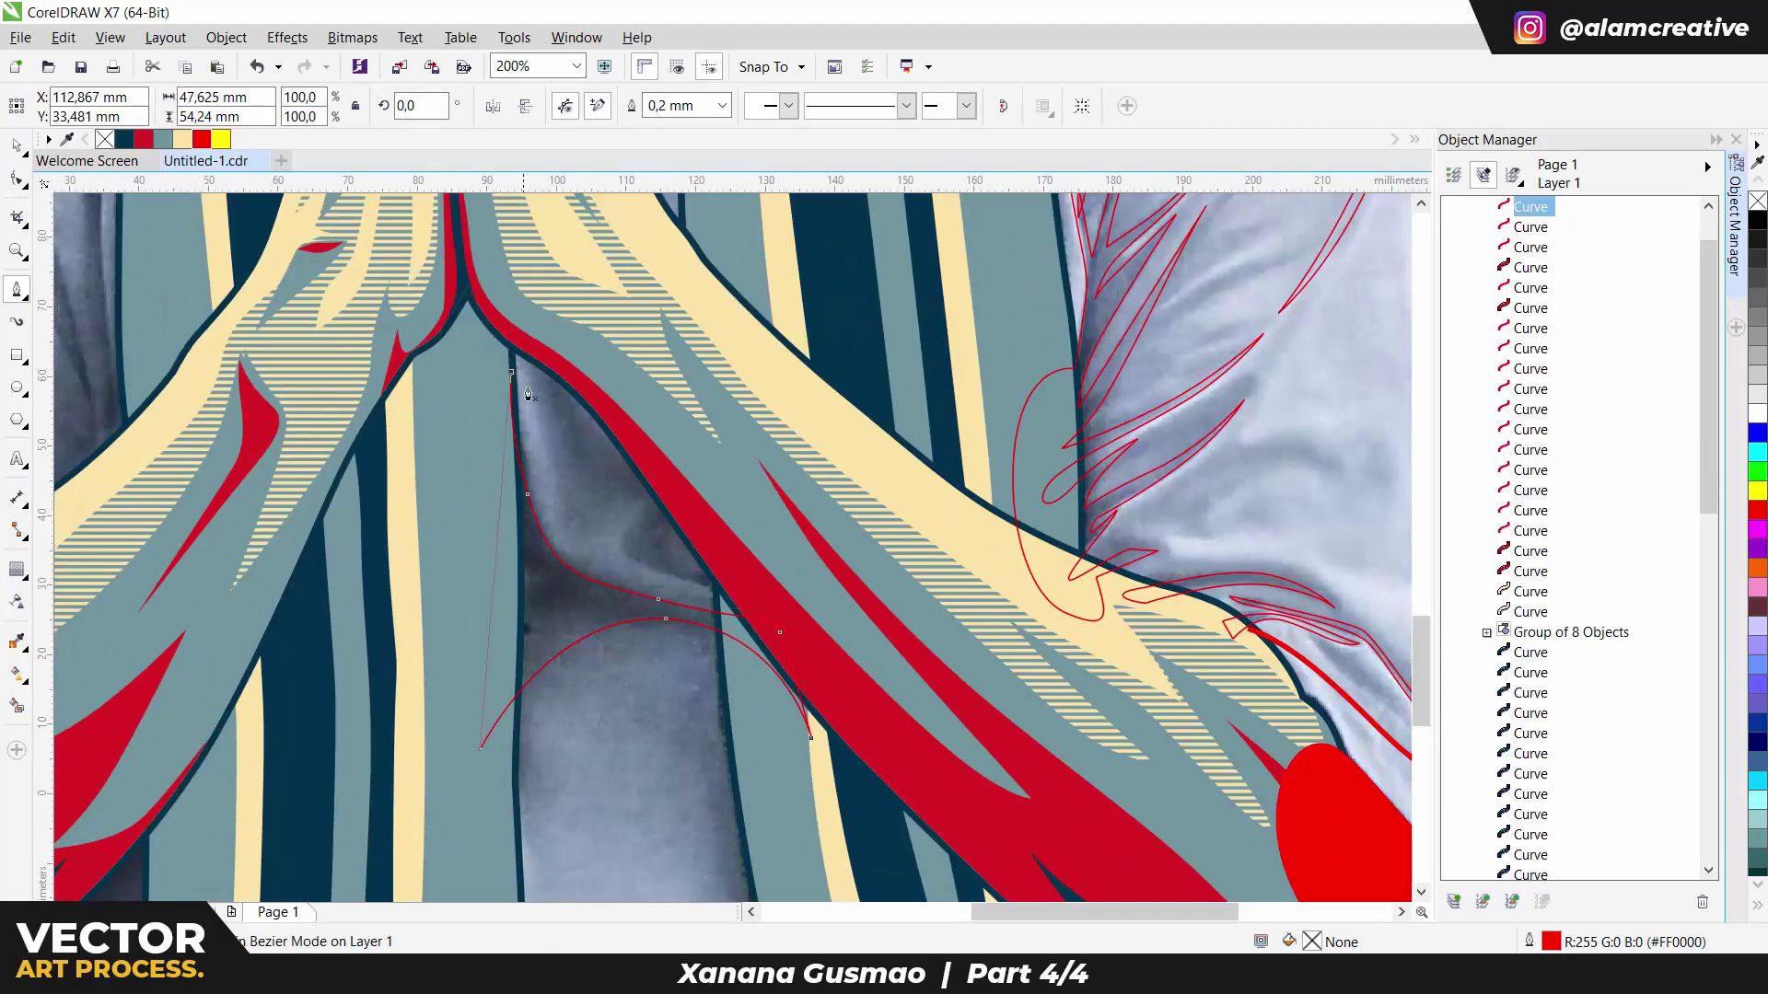
Step: Trace a curved fold about 17 × 28 mm in the shirt gap, overlapping the forearm's edge
left_click(556, 301)
left_click(574, 460)
left_click(679, 502)
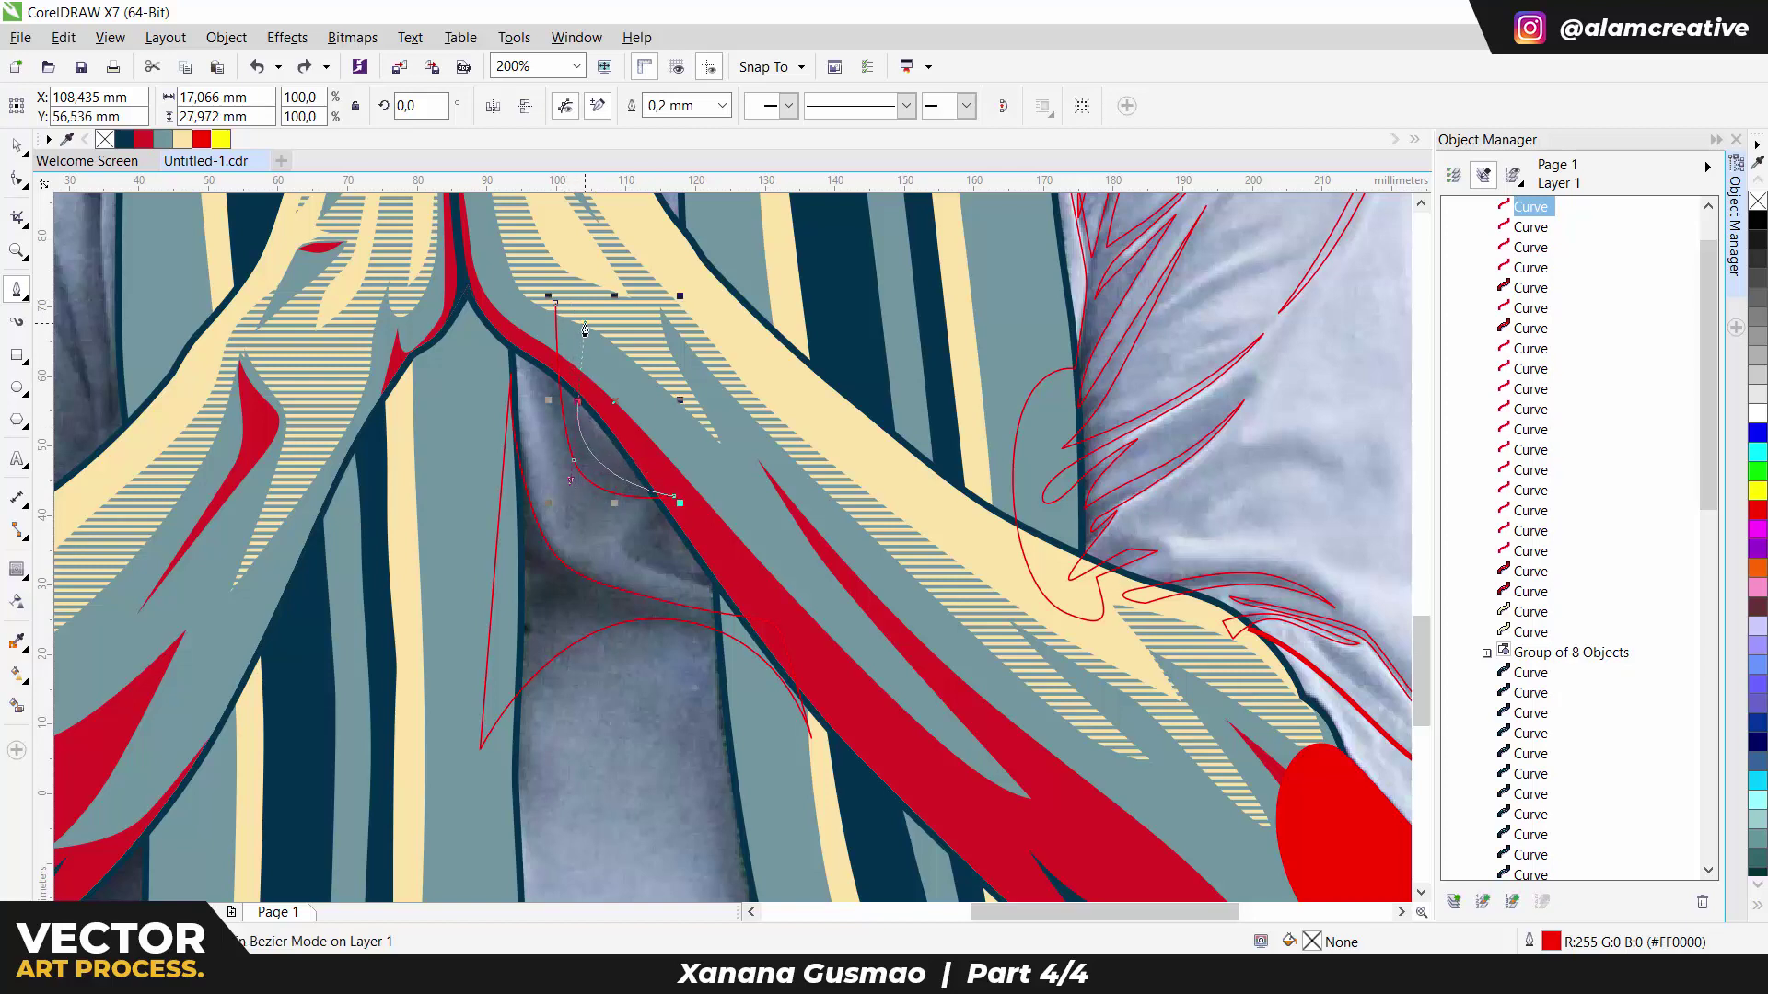
Step: Trace a small shadow about 18 × 9 mm against the forearm in the lower part of the shirt gap
scroll(653, 567, "up", 1)
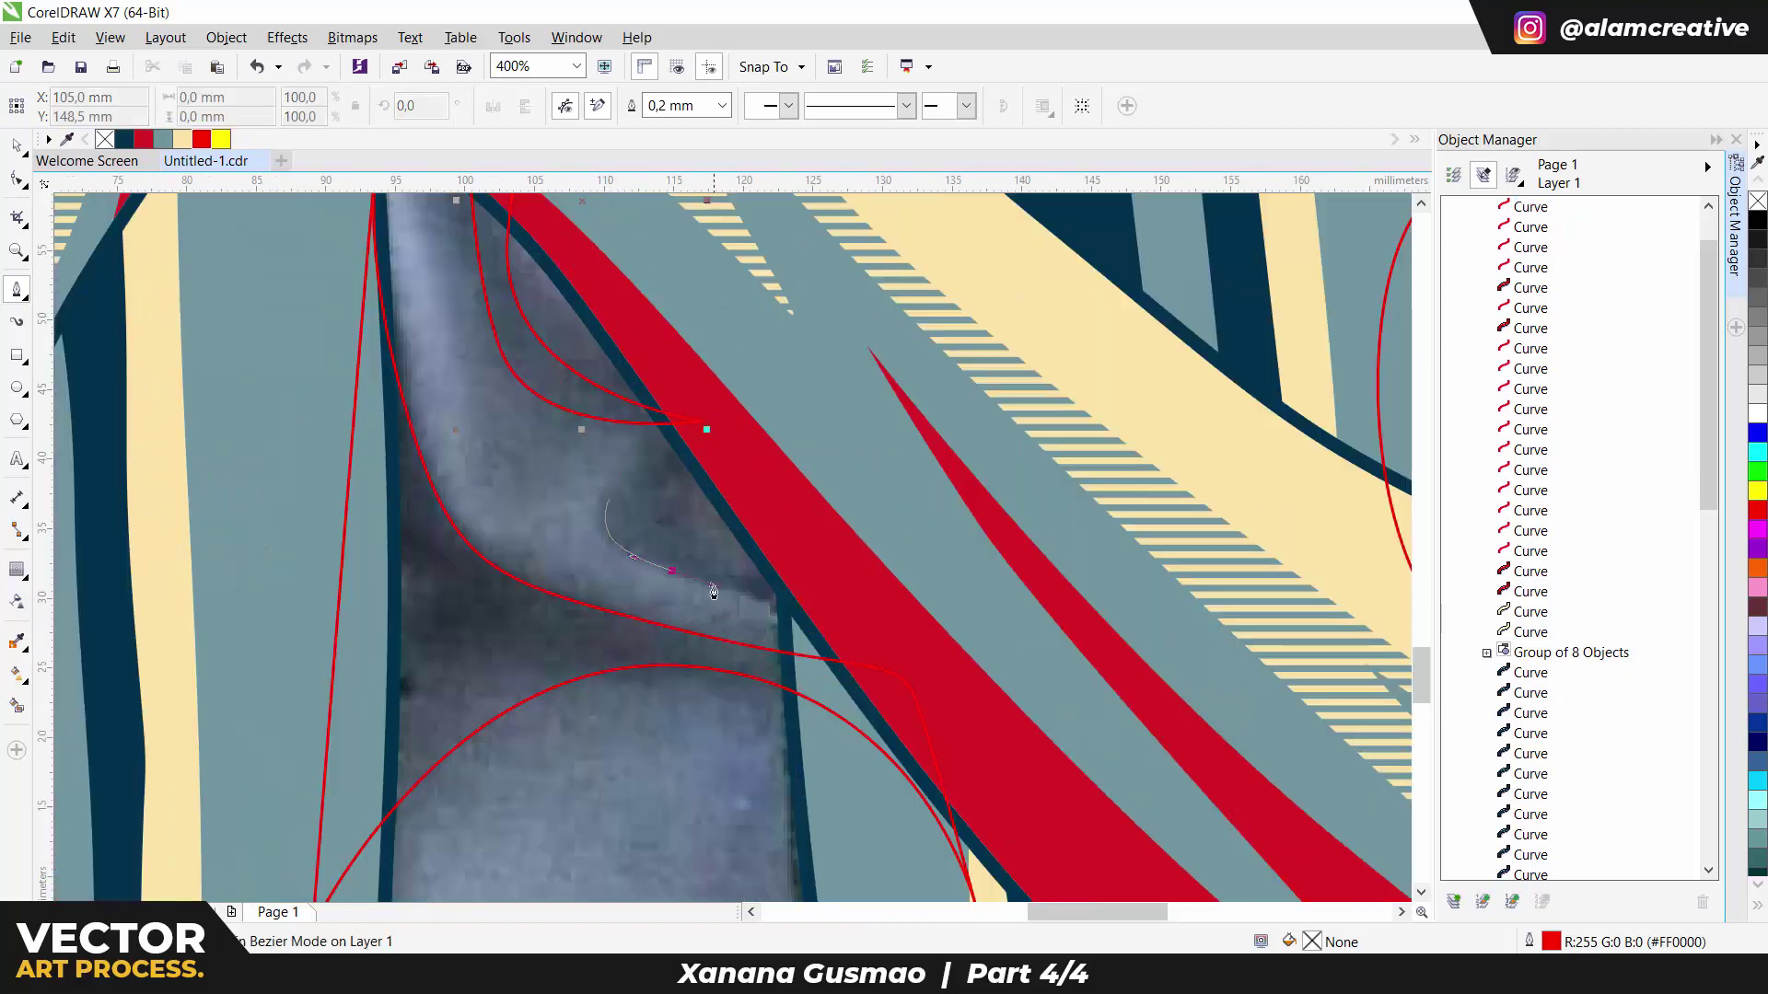
left_click(627, 533)
left_click_drag(751, 578, 654, 567)
Step: Draw the shirt's double neckline seam as a curve about 38 × 13 mm, thicken its outline, and convert it to an object
scroll(612, 497, "up", 1)
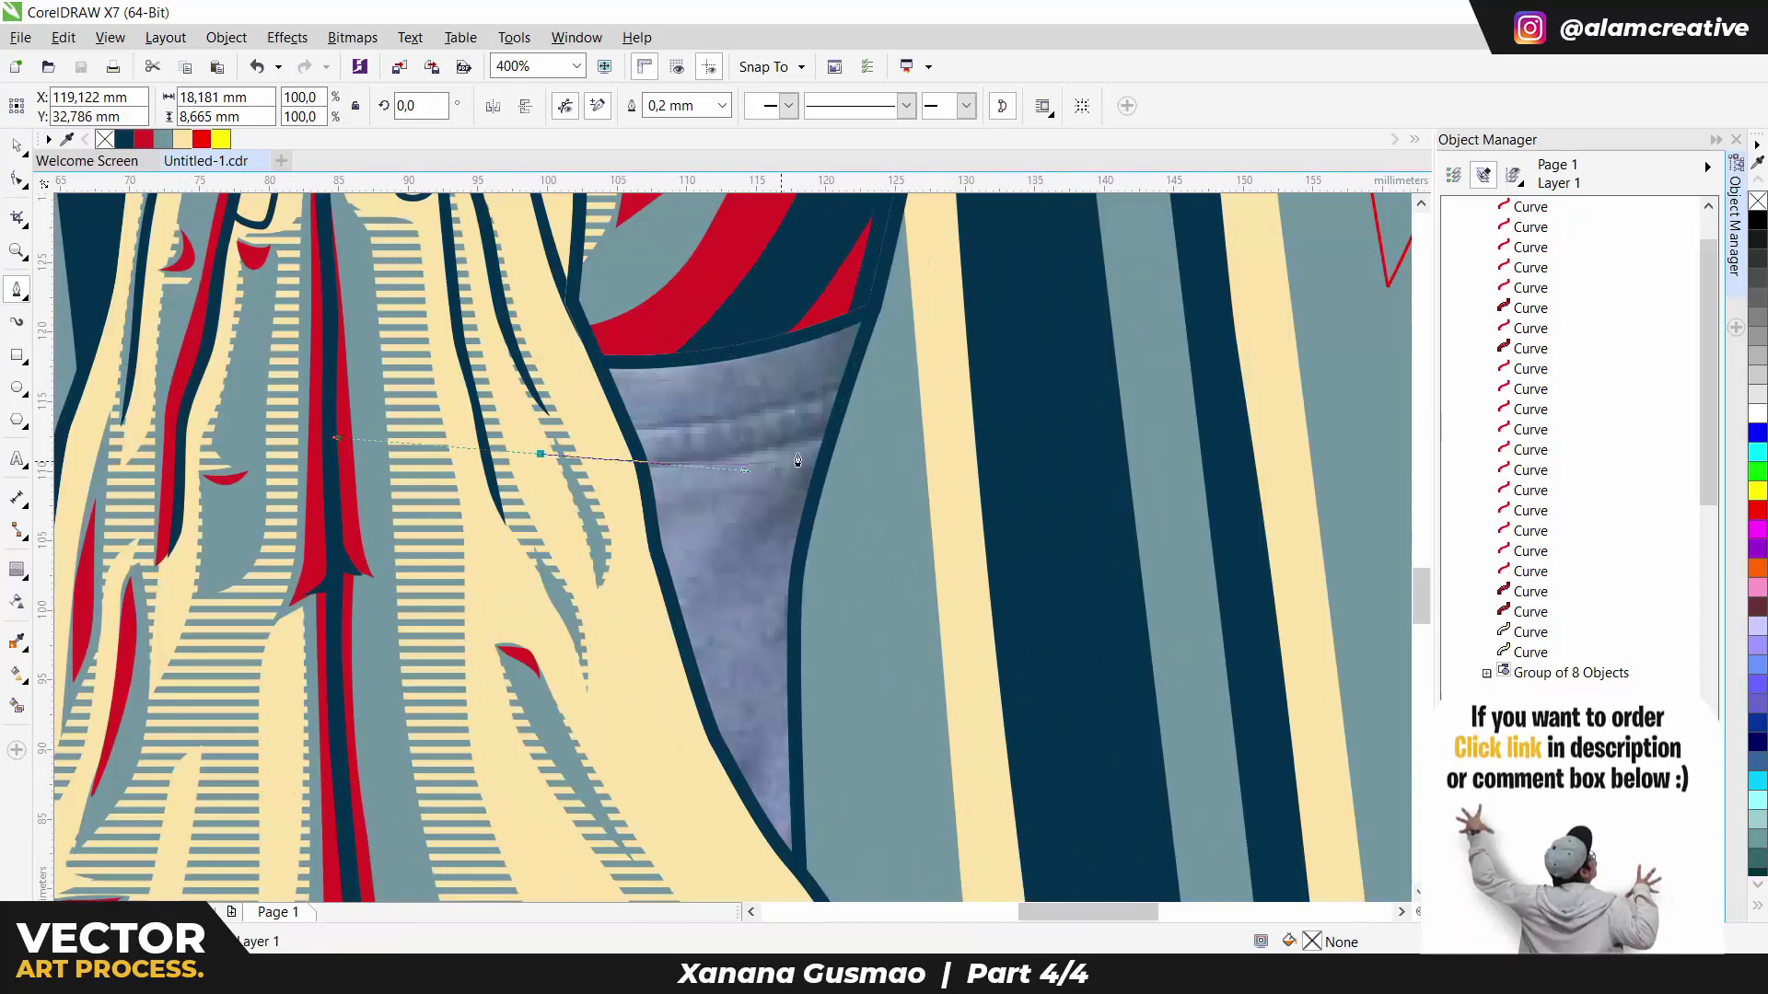
left_click(933, 352)
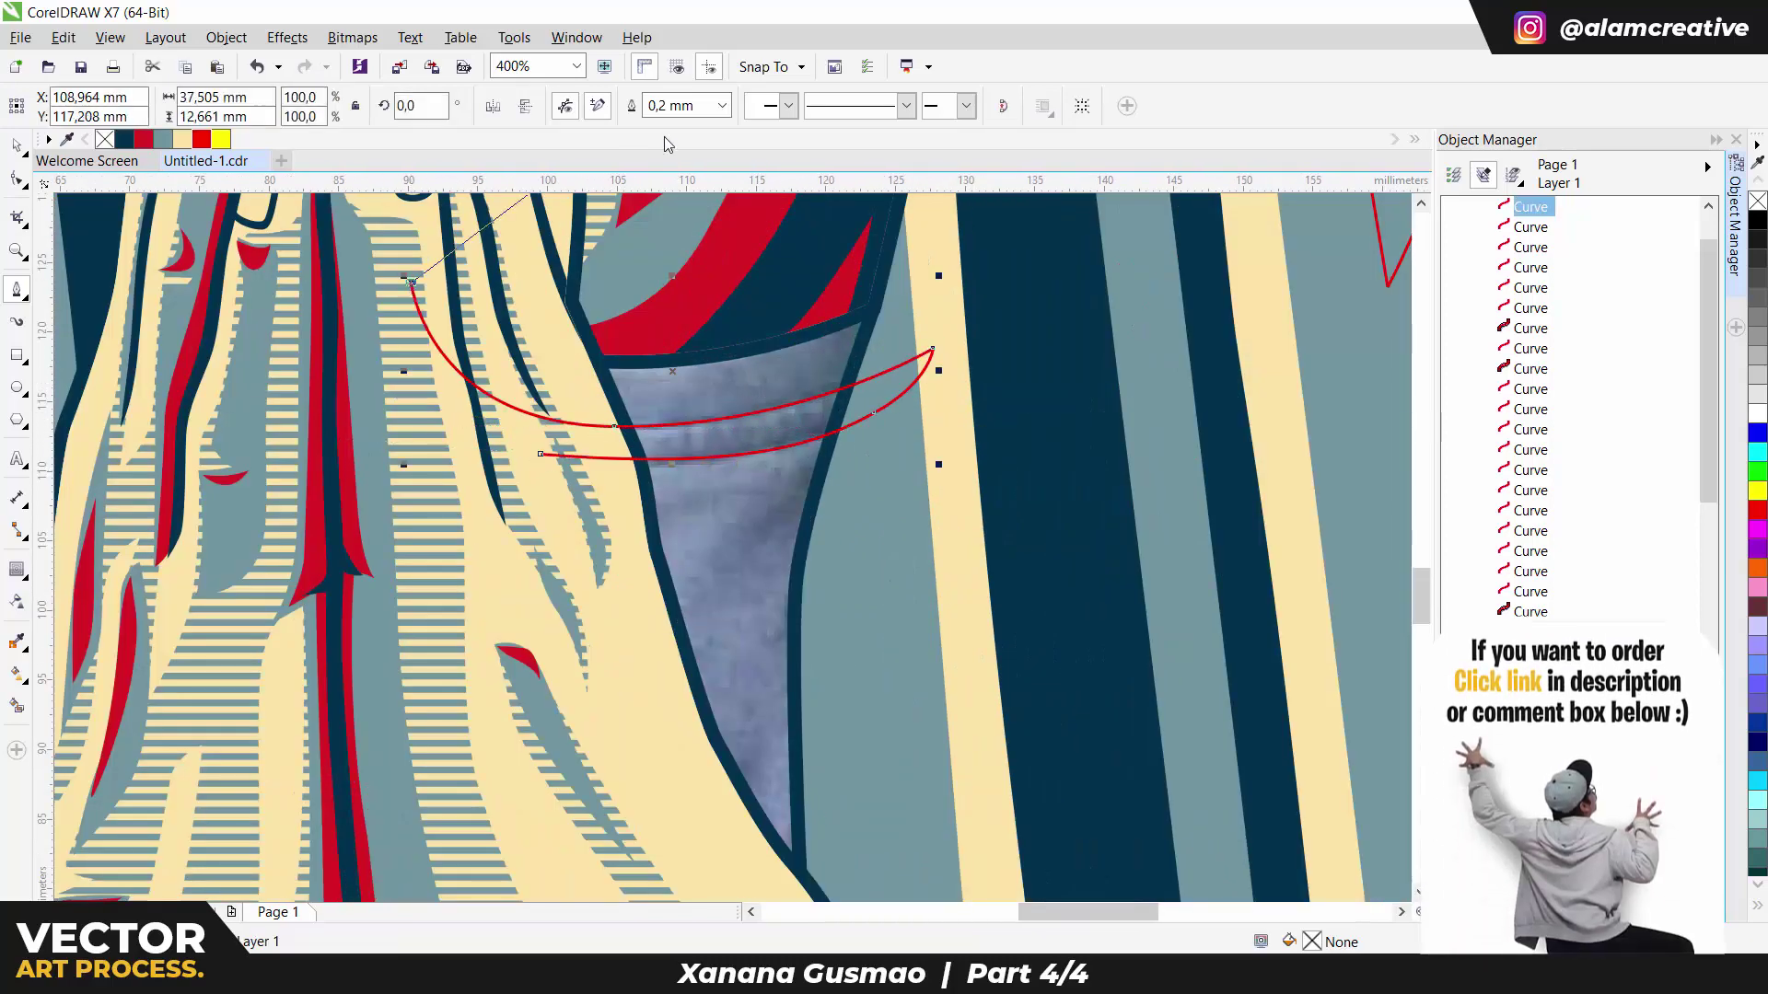
left_click(723, 105)
left_click(678, 245)
scroll(671, 593, "down", 3)
Step: Trace a closed shadow about 24 × 24 mm over the small dark shirt gap at the artwork's bottom edge
scroll(671, 594, "up", 3)
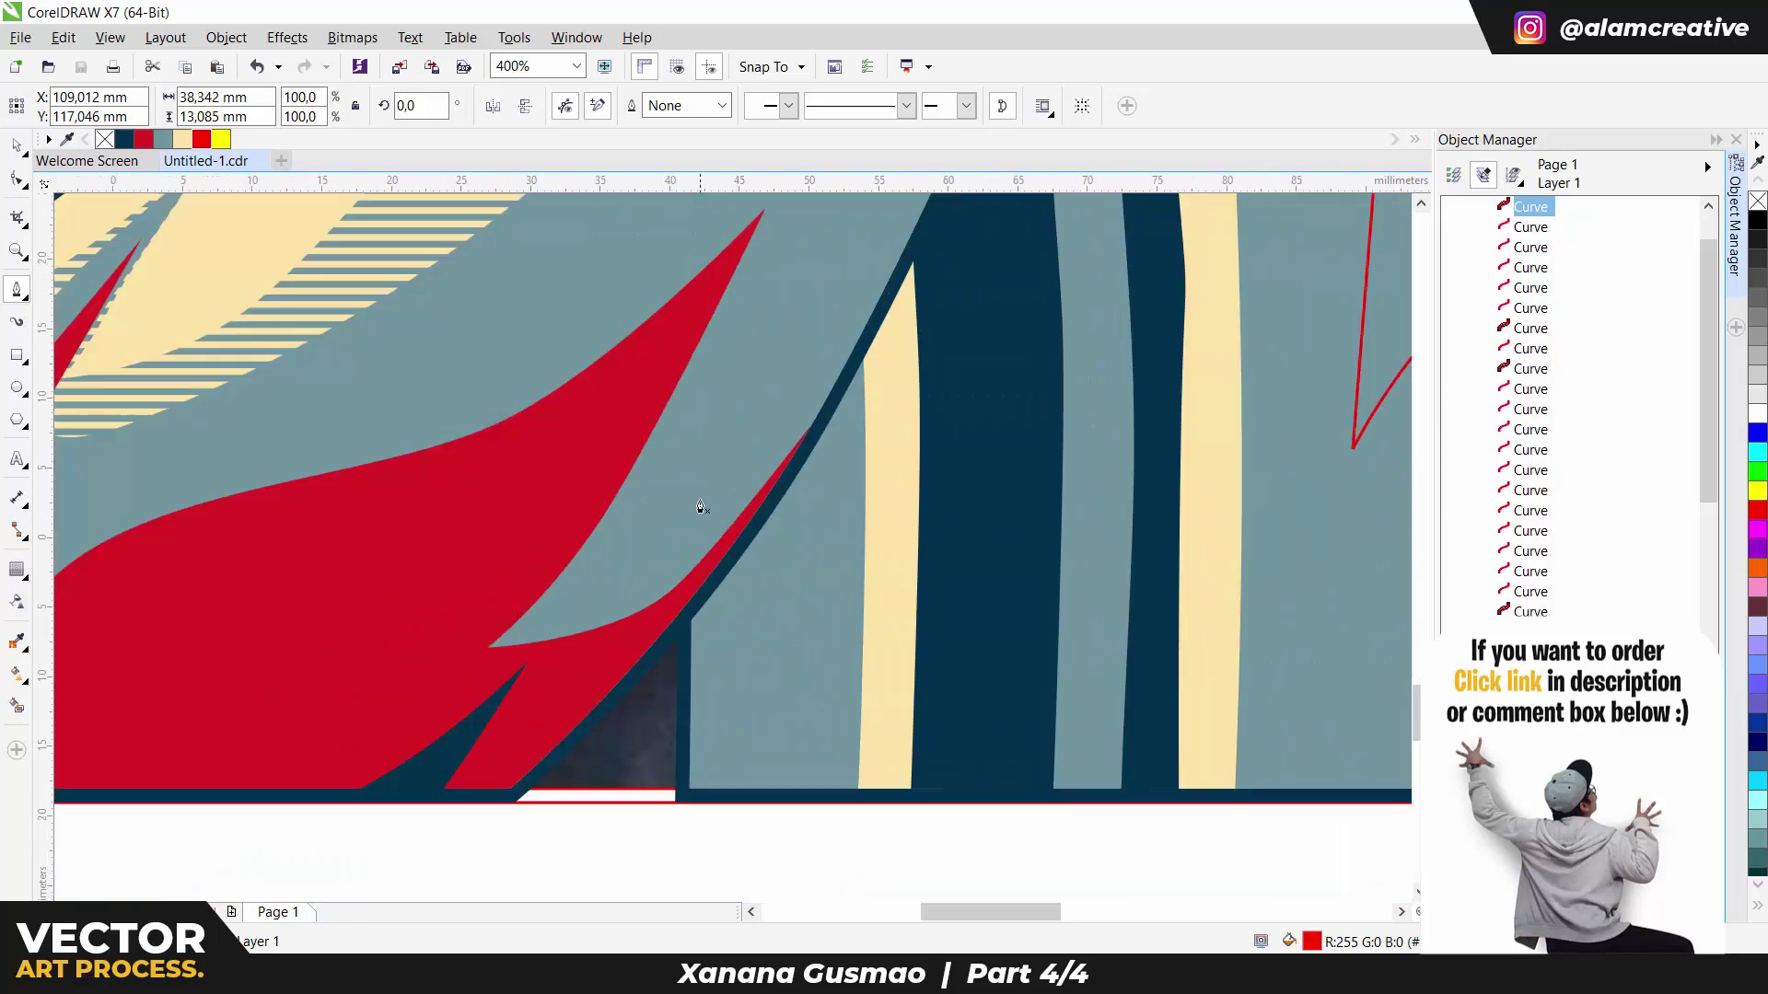
left_click(699, 502)
left_click_drag(372, 812, 351, 763)
key("space")
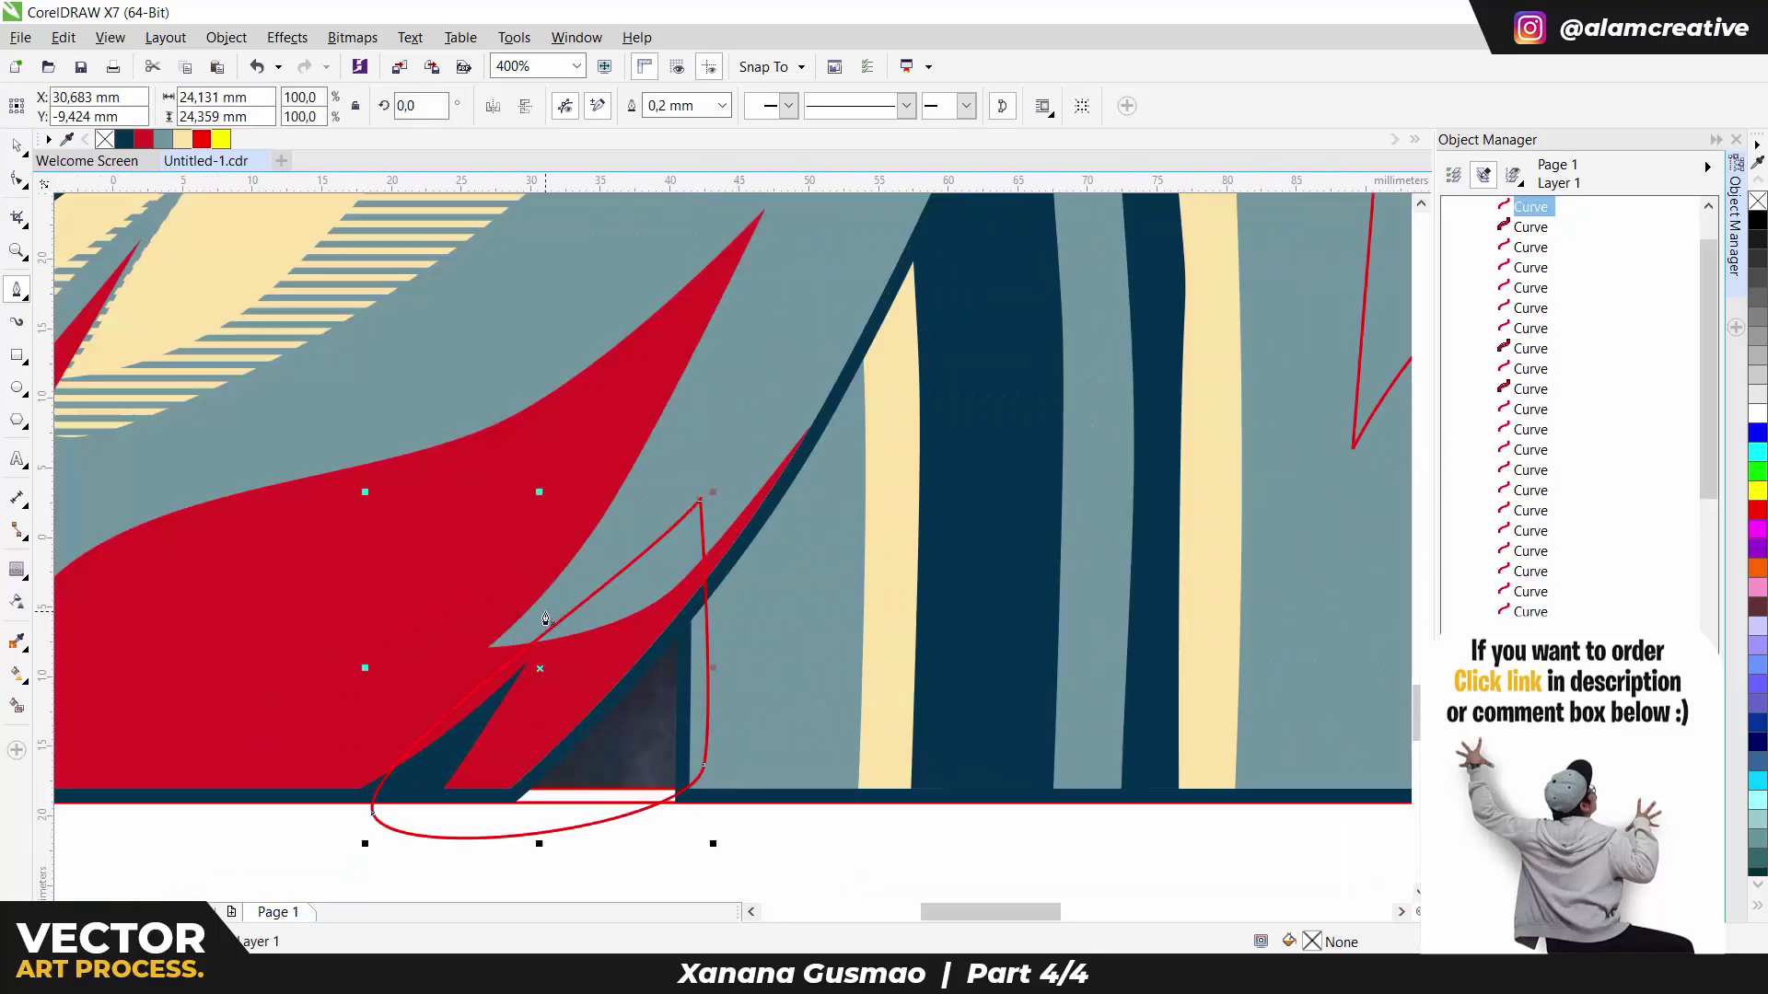
scroll(767, 507, "down", 1)
Step: Trace the dark shadow about 19 × 39 mm between the lower sleeve opening and the forearm, closing it over the arm
scroll(753, 534, "up", 2)
left_click_drag(707, 580, 753, 534)
scroll(752, 534, "down", 1)
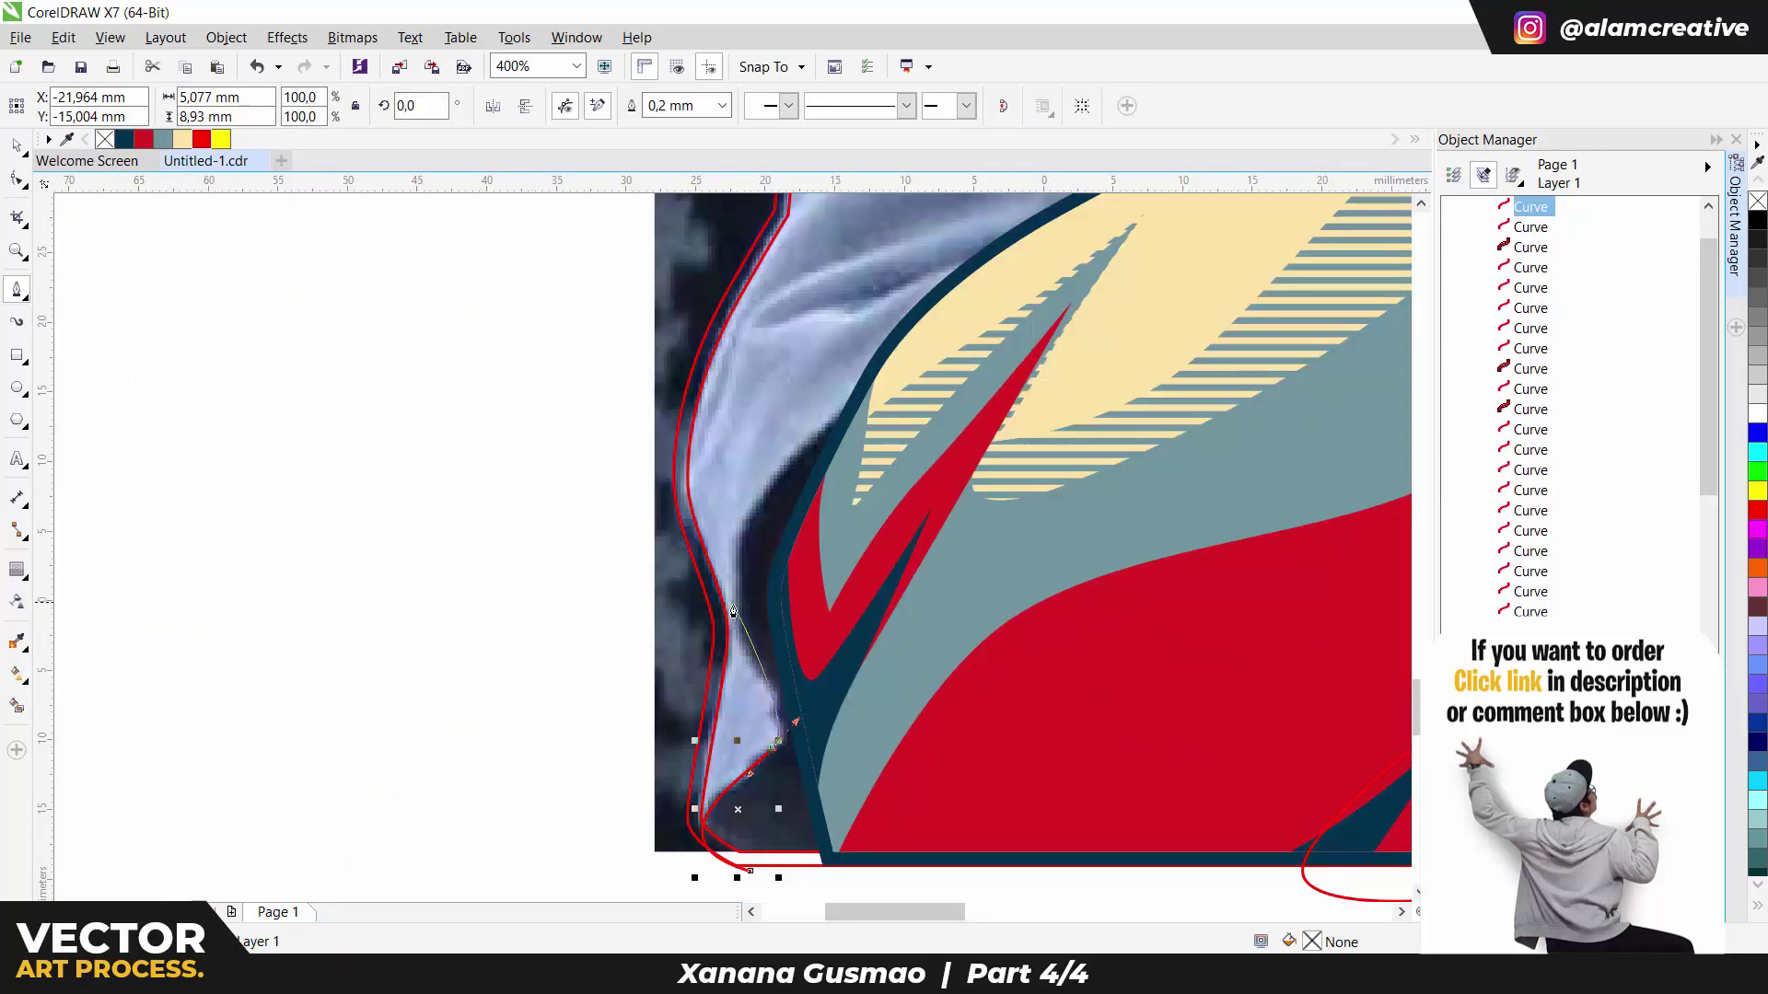
scroll(755, 516, "up", 1)
left_click_drag(889, 423, 904, 451)
scroll(804, 626, "down", 2)
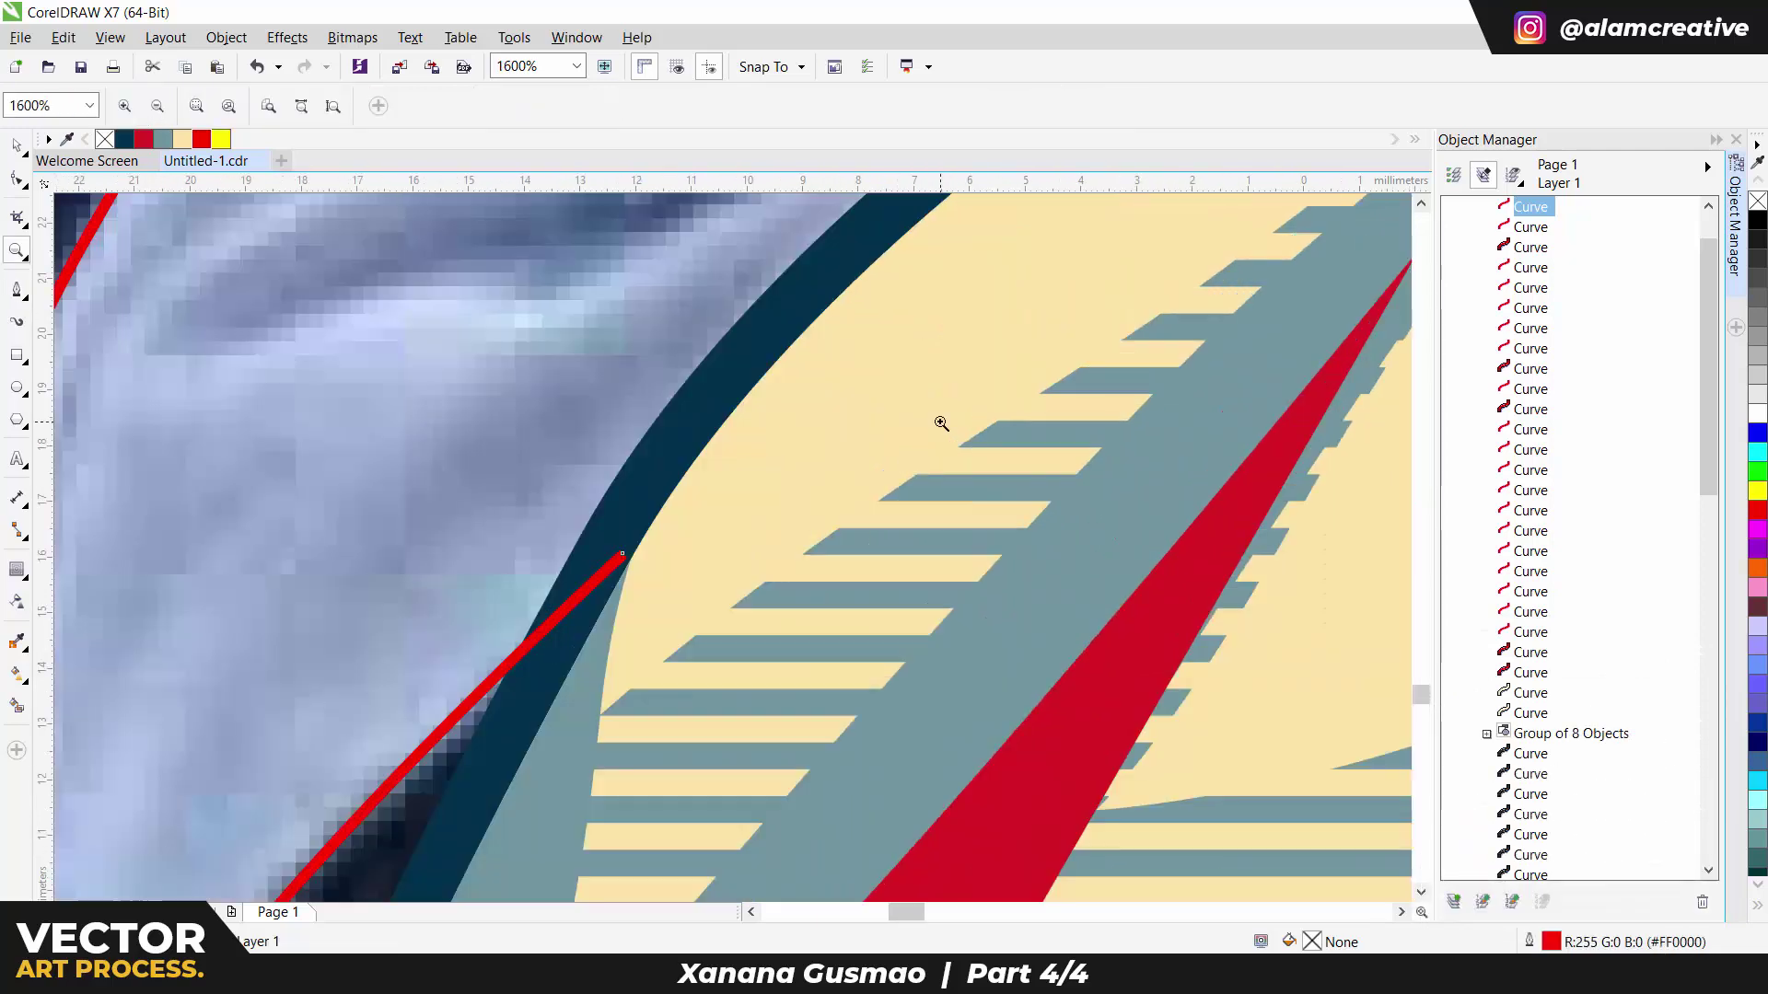
scroll(1168, 422, "up", 2)
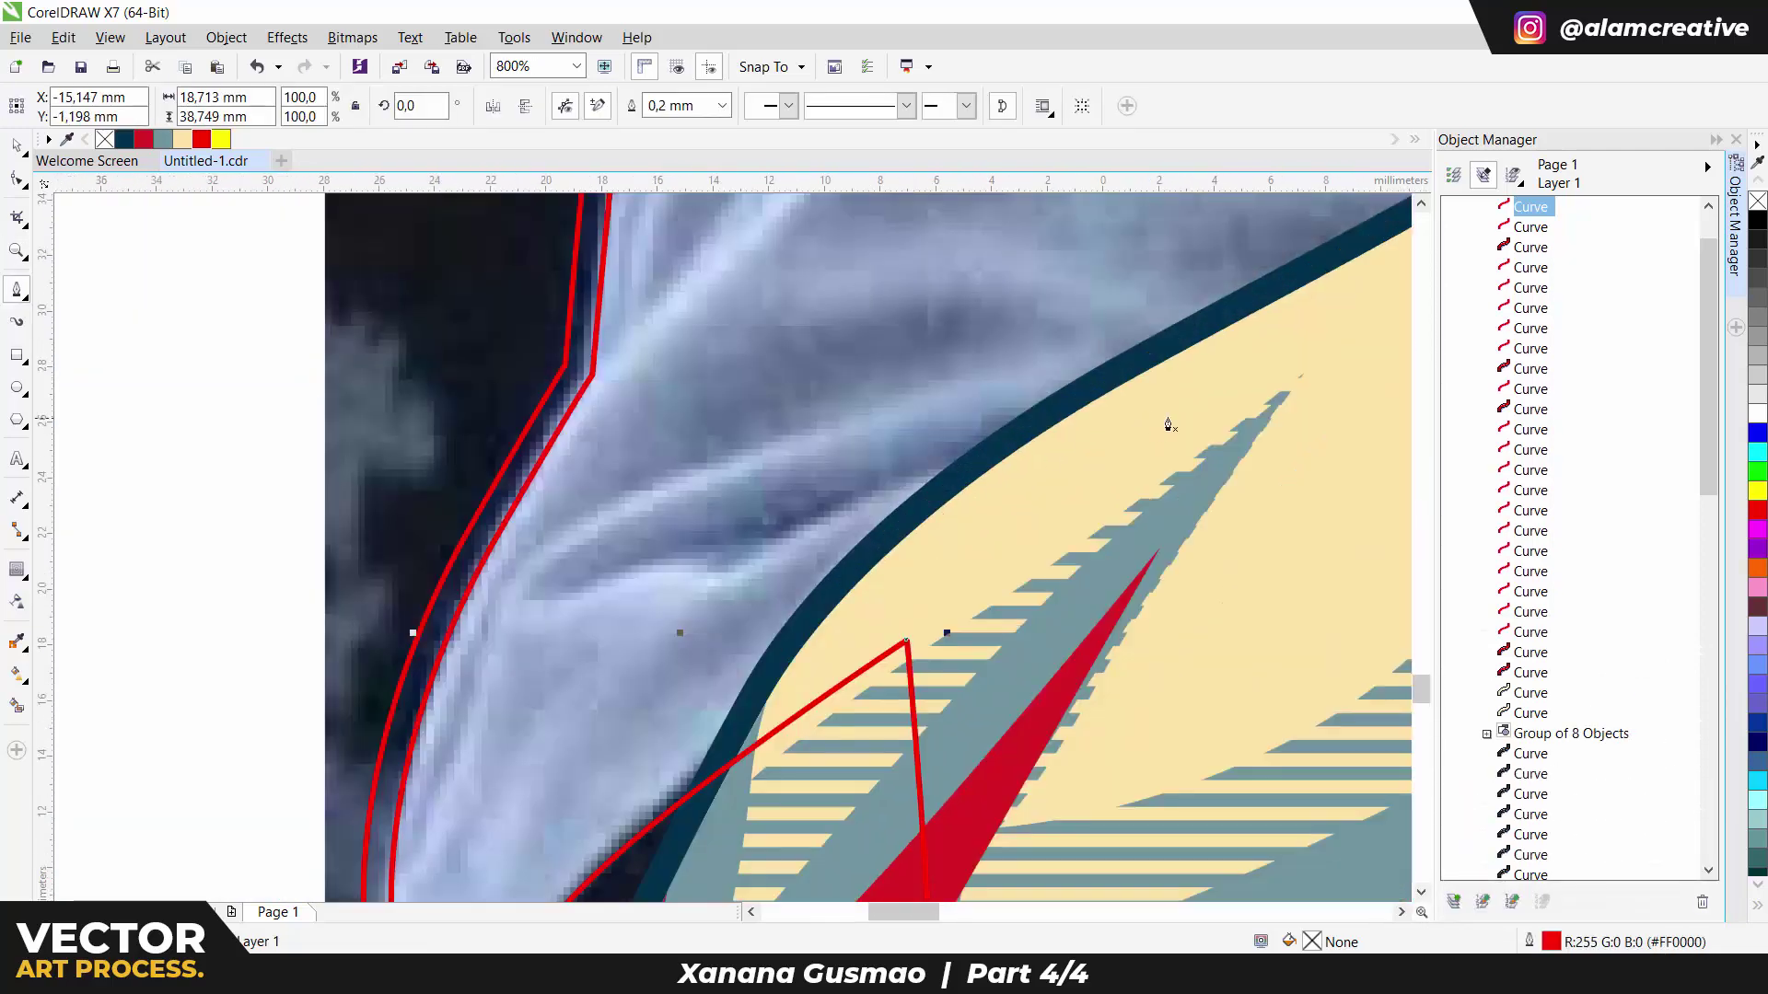
Step: Trace a slim fold about 24 × 8 mm on the lower sleeve, extending its end over the forearm
left_click(1168, 419)
left_click(532, 614)
left_click_drag(1161, 391, 1207, 415)
scroll(1207, 414, "down", 2)
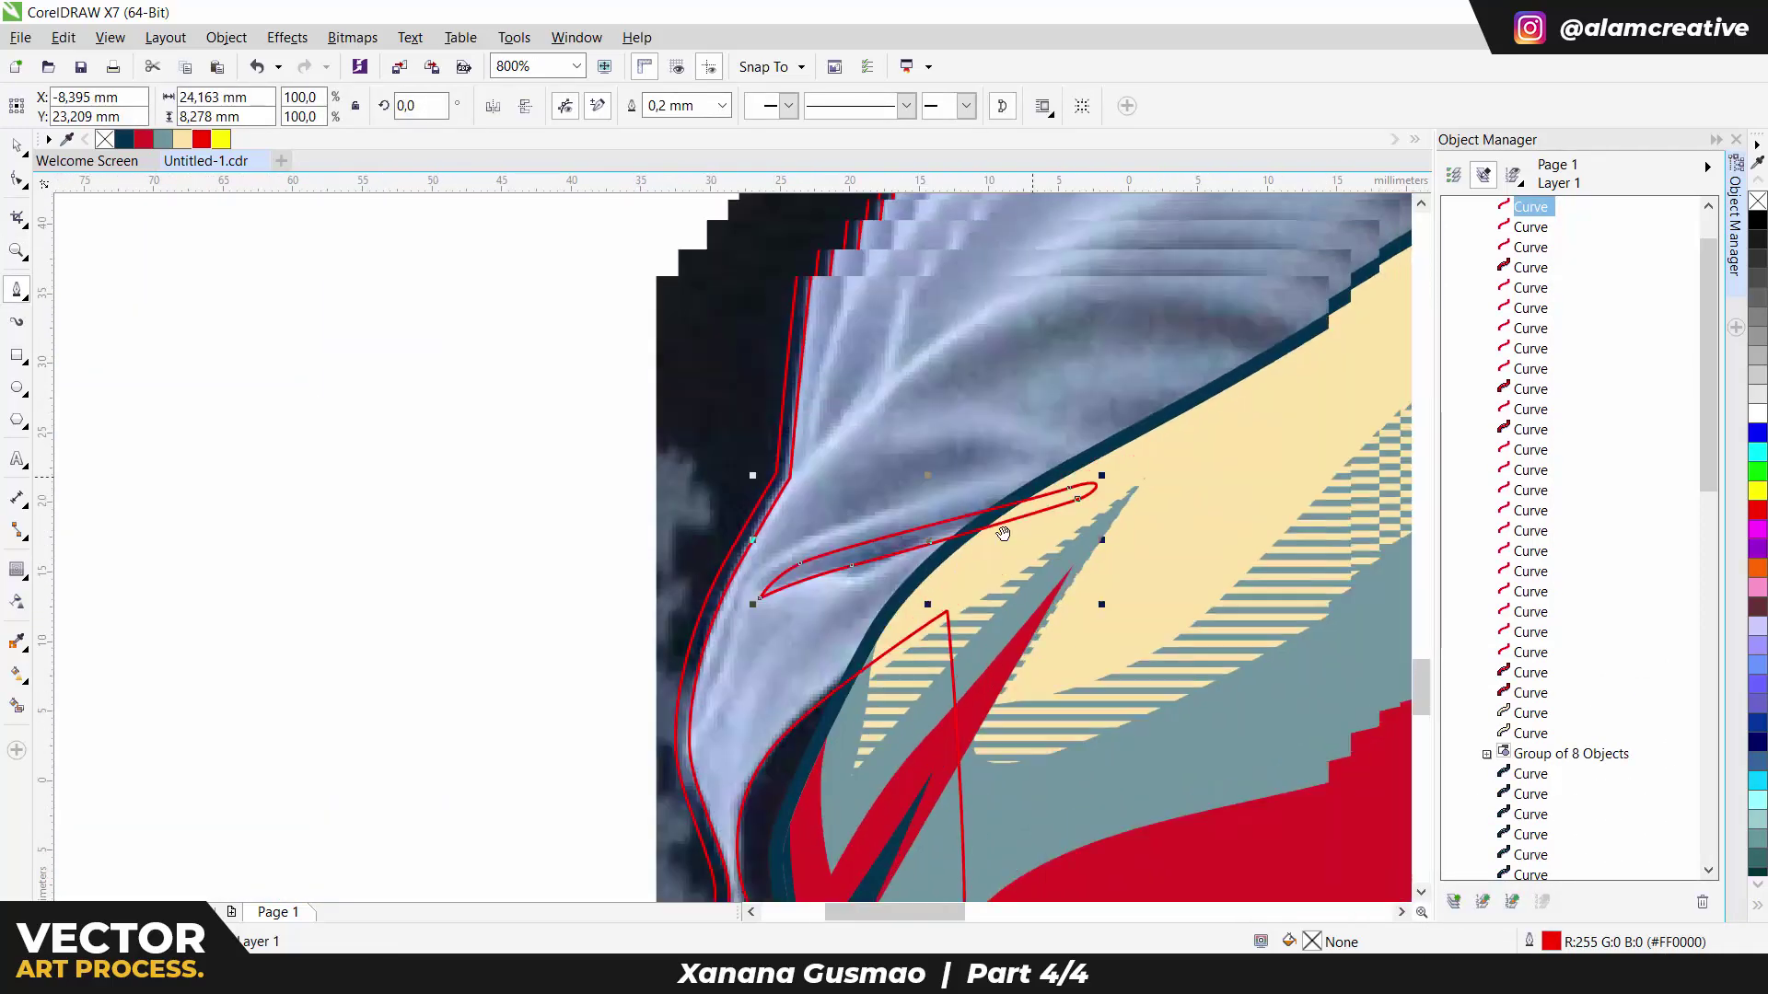
Step: Trace an arched fold about 39 × 8 mm across the sleeve, ending over the forearm's hatching
left_click(1209, 523)
left_click_drag(776, 550, 1105, 448)
left_click(1318, 529)
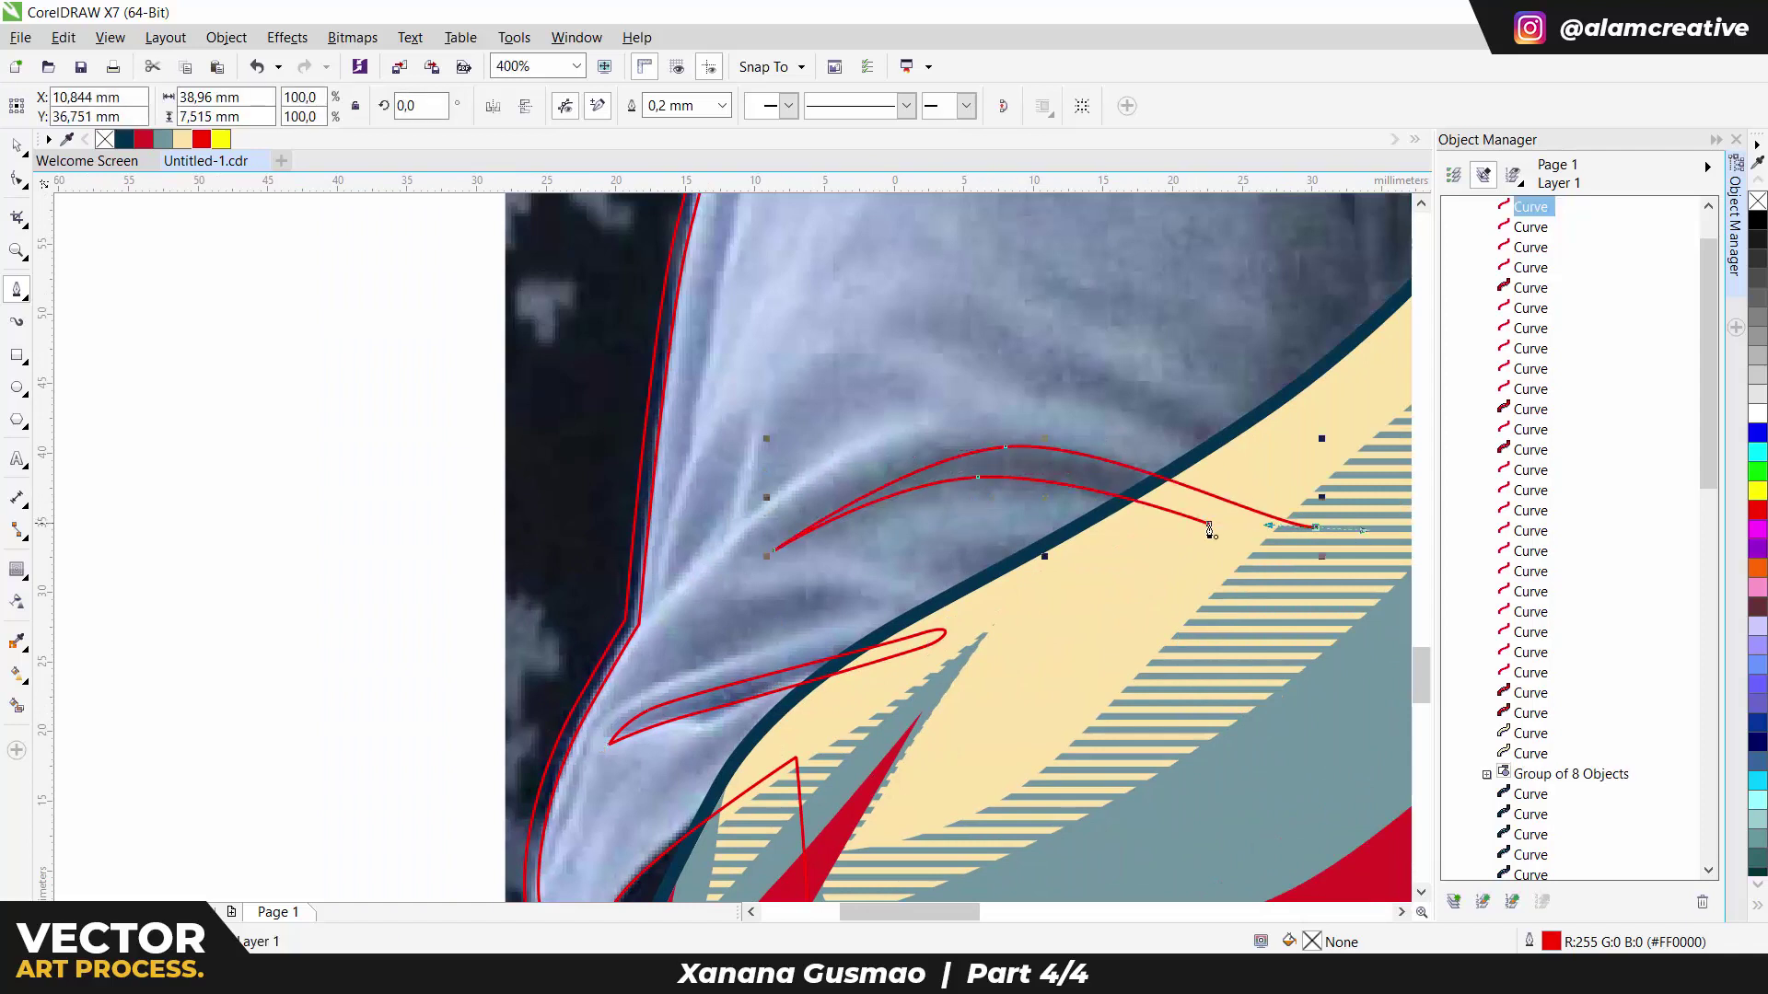
left_click(1209, 523)
scroll(727, 656, "down", 3)
Step: Trace a curved fold about 23 × 21 mm from the lower sleeve down along the sleeve's outer edge
scroll(727, 655, "left", 2)
left_click(985, 340)
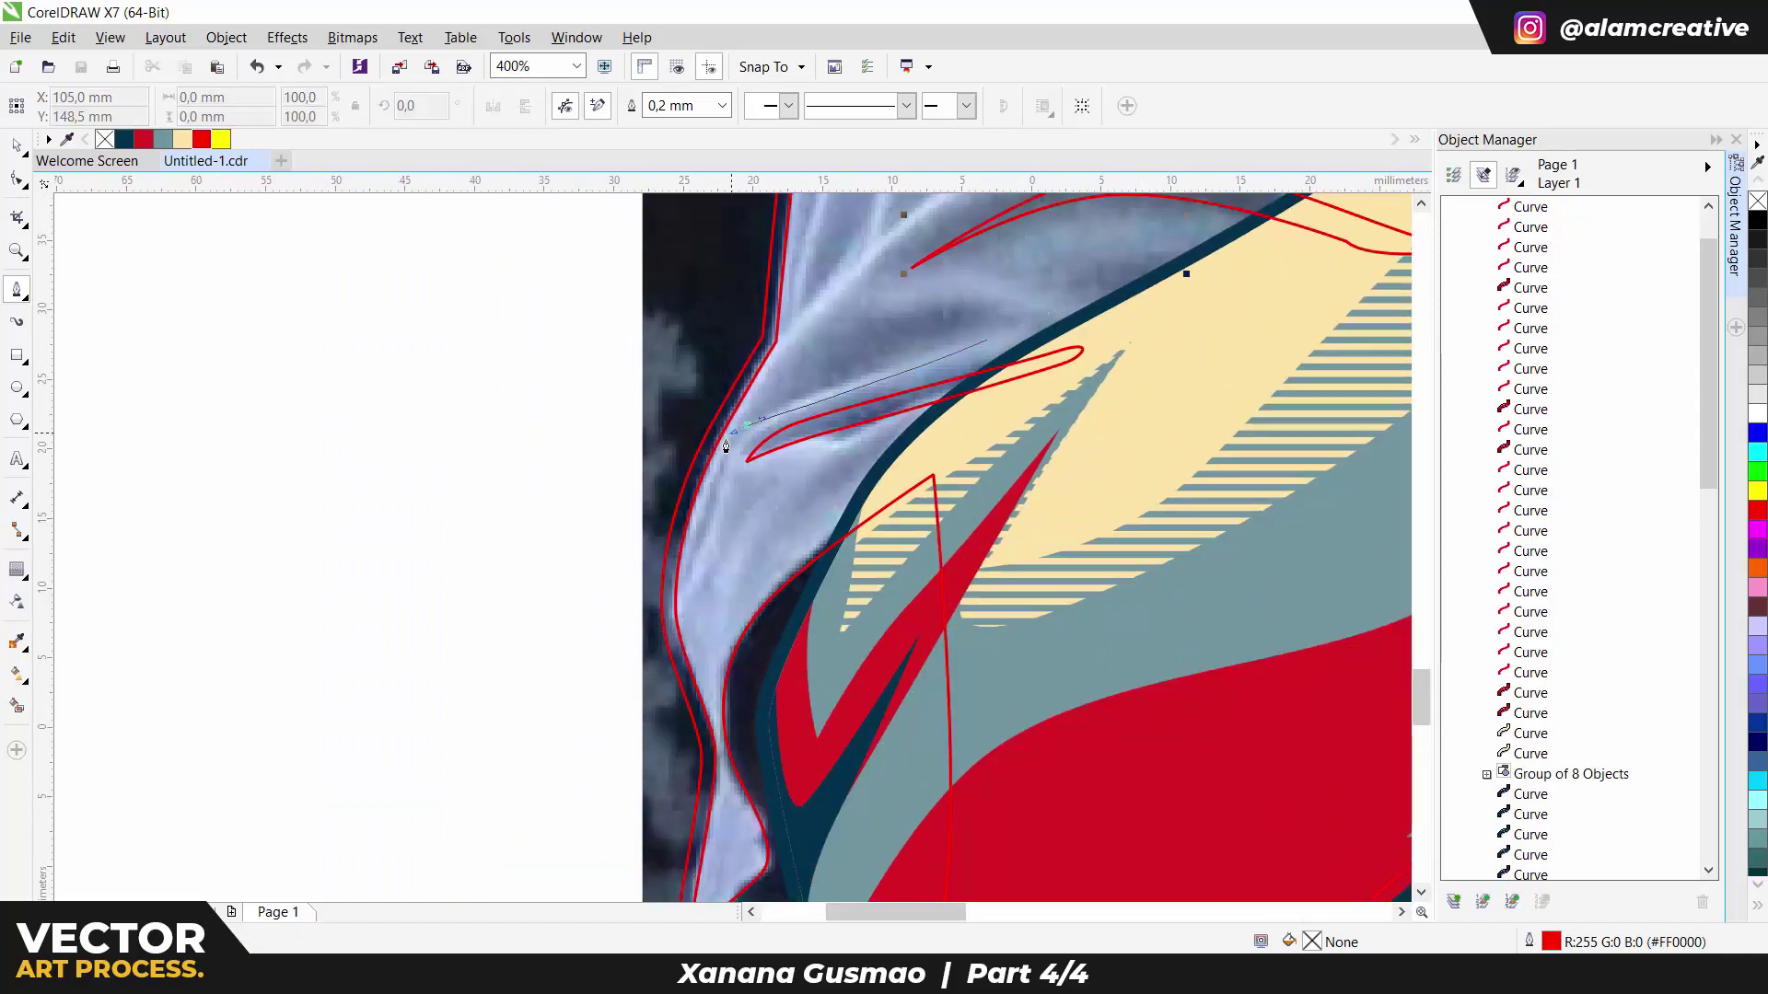
left_click(747, 425)
left_click_drag(832, 378, 830, 379)
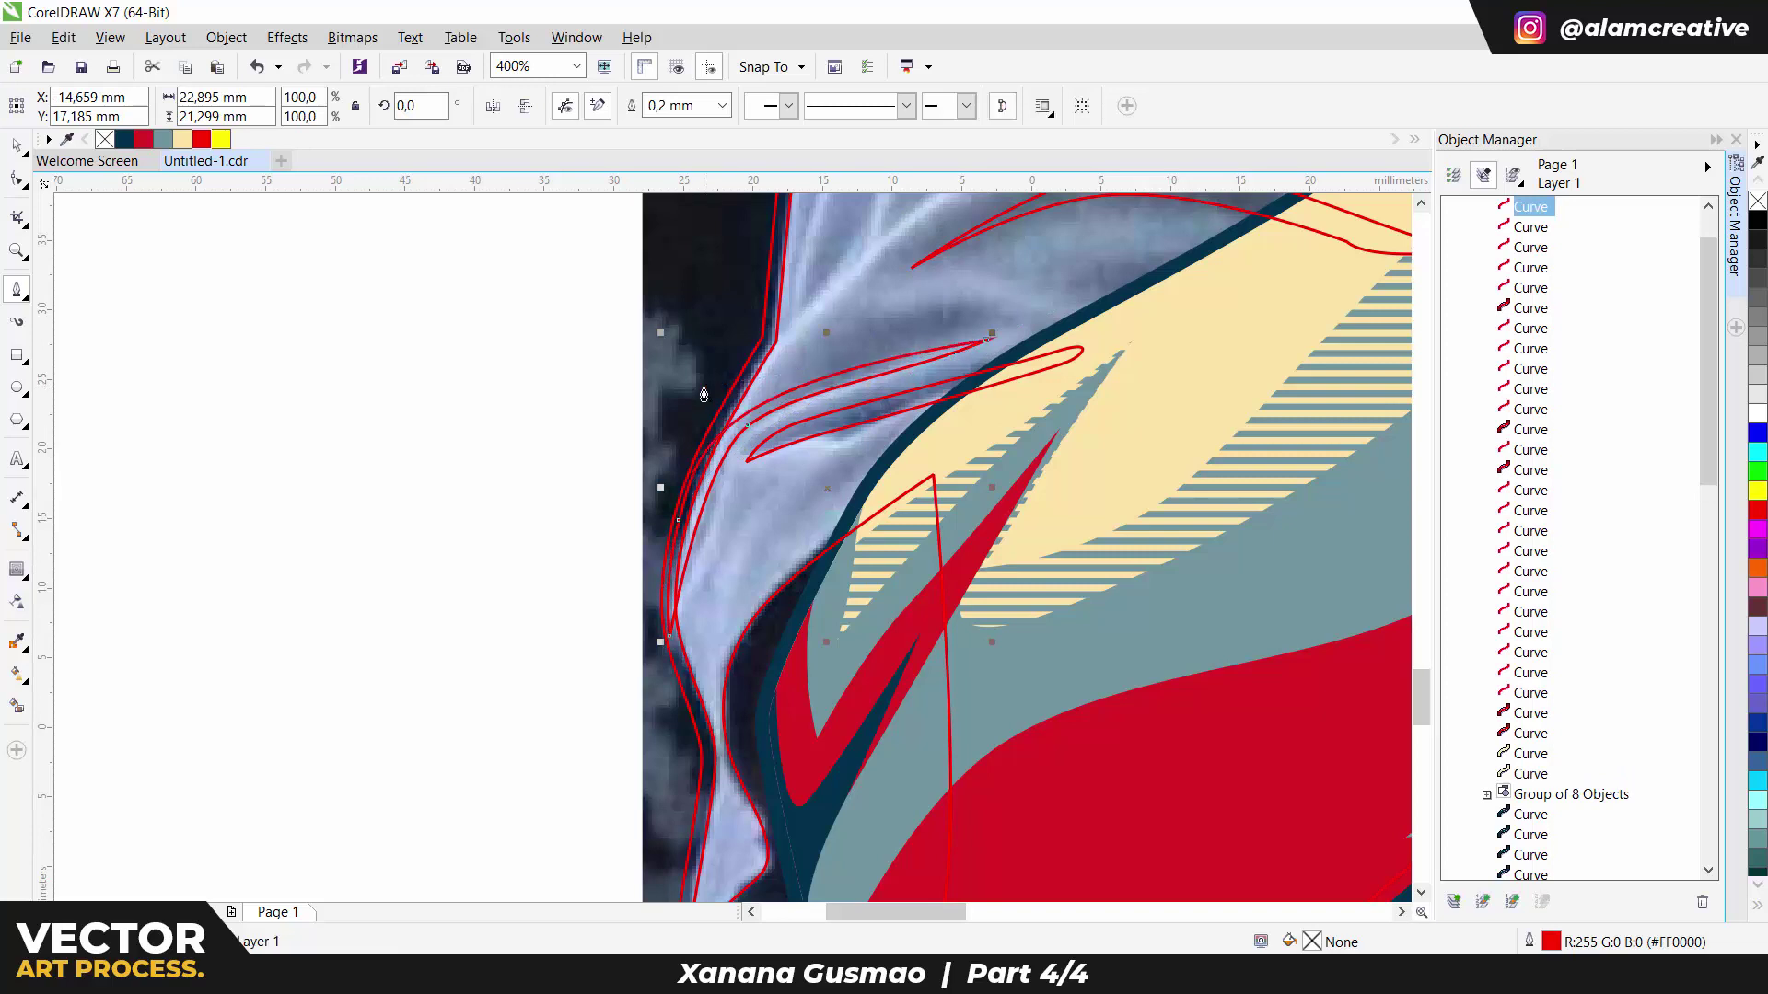
scroll(504, 656, "right", 2)
Step: Trace a narrow pointed fold about 12 × 18 mm at the elbow, along the sleeve's outer edge
scroll(505, 655, "up", 3)
left_click(504, 655)
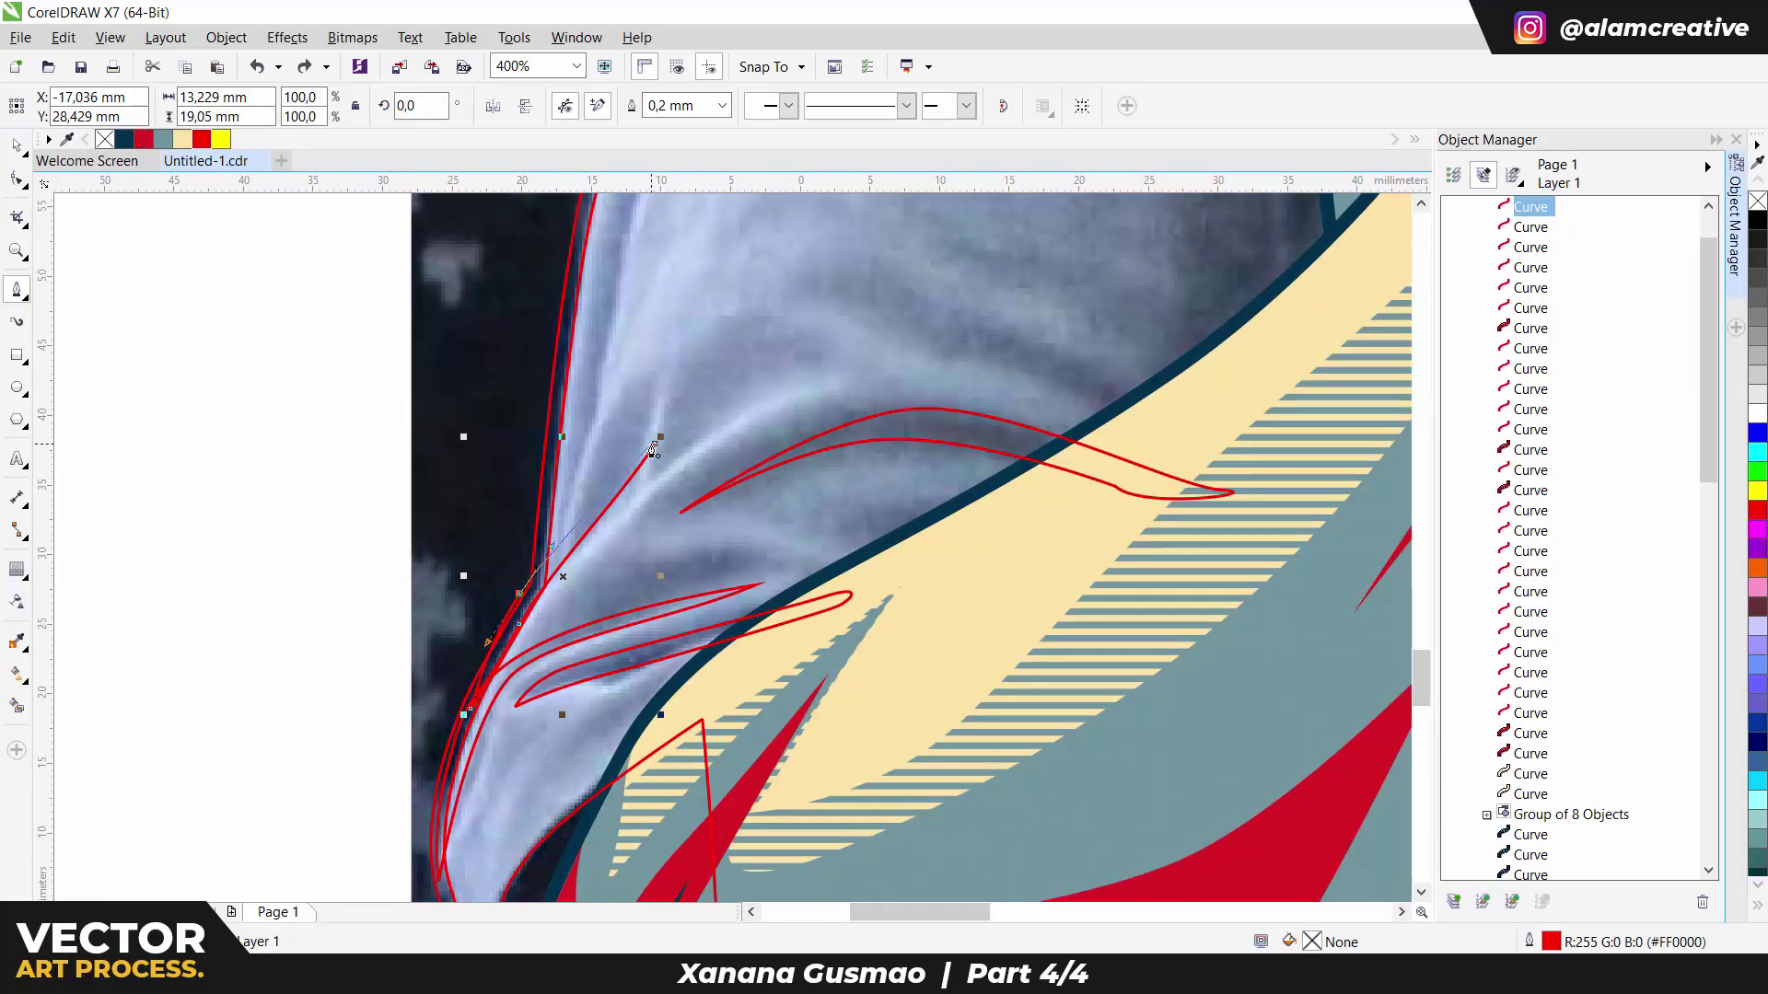
scroll(654, 460, "down", 2)
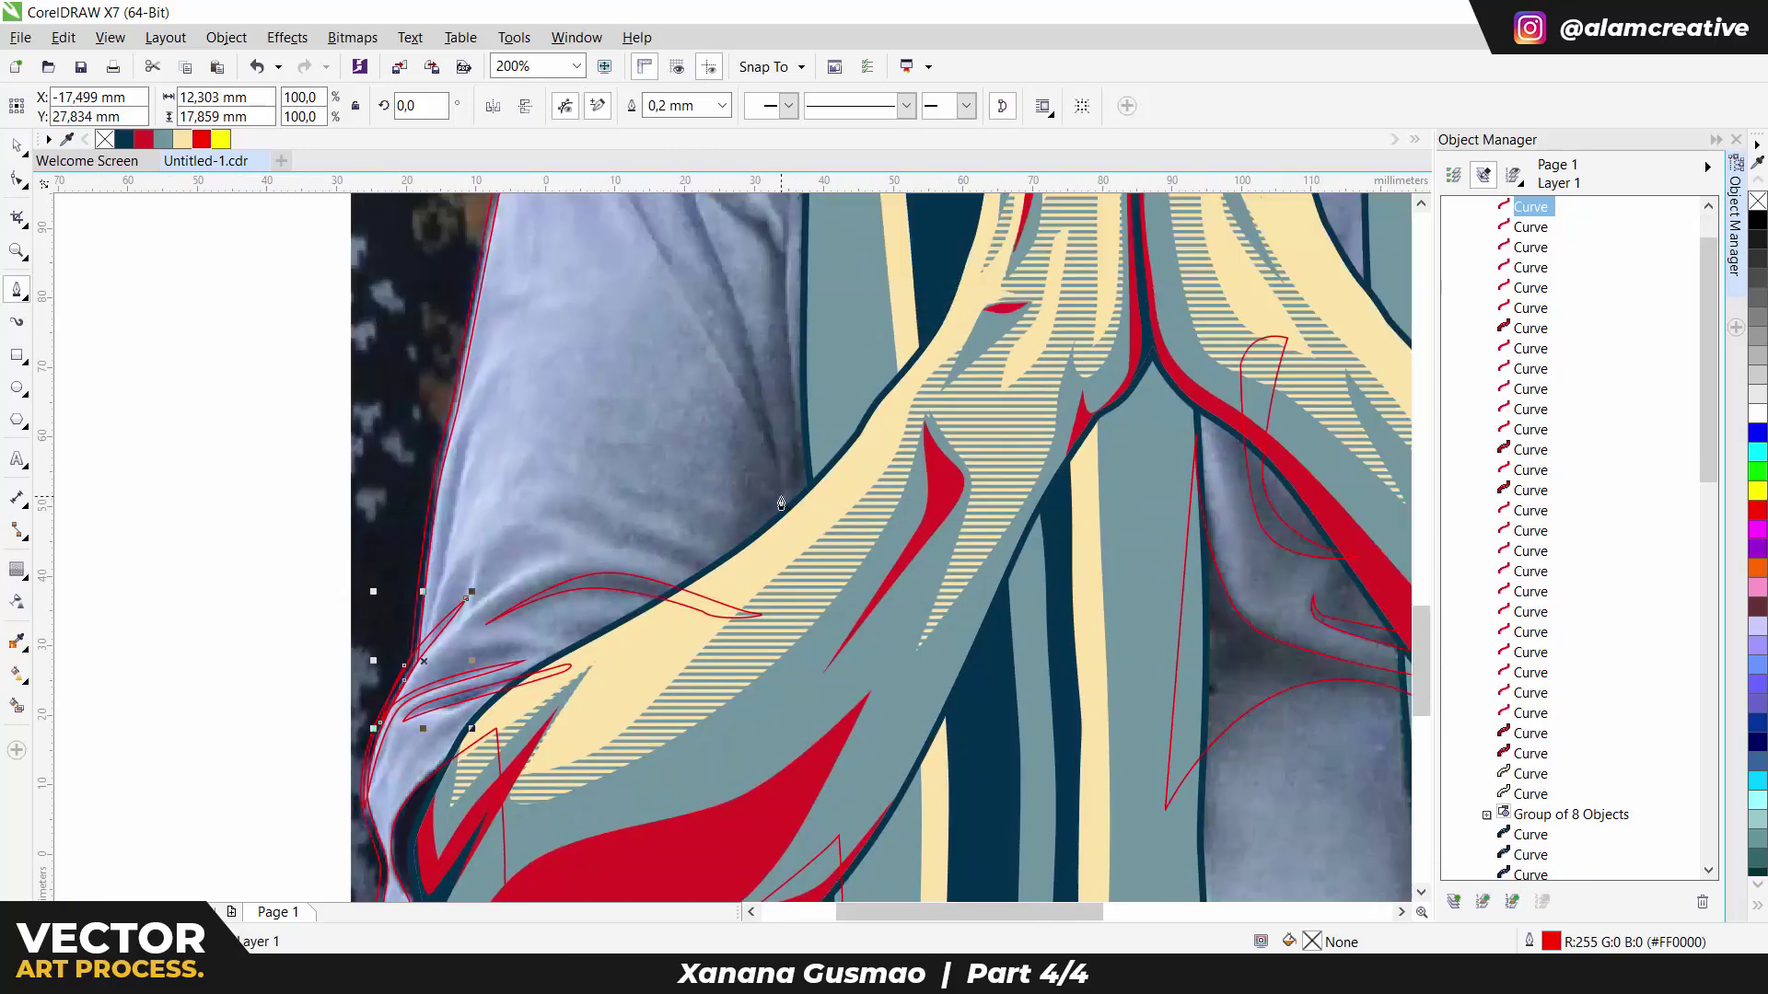
Step: Trace a long diagonal fold about 34 × 74 mm from the outer upper sleeve down onto the forearm
left_click(773, 578)
scroll(747, 403, "up", 3)
scroll(748, 403, "left", 1)
left_click(622, 296)
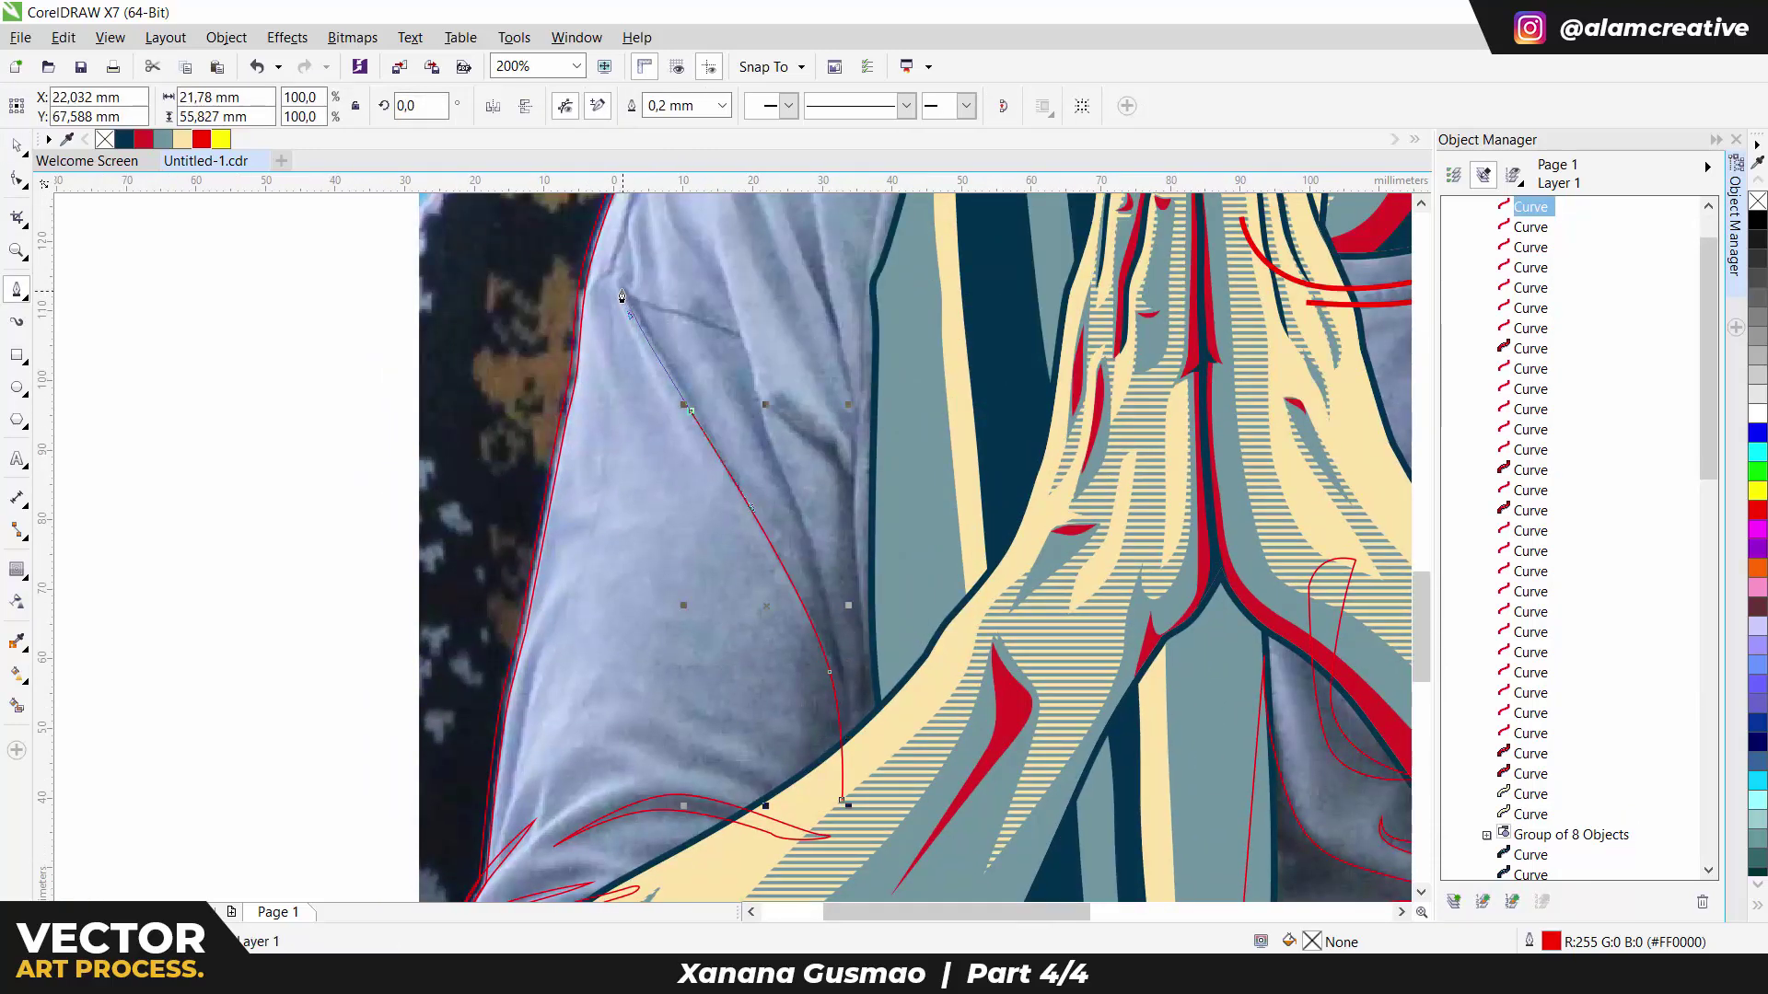
scroll(830, 631, "up", 1)
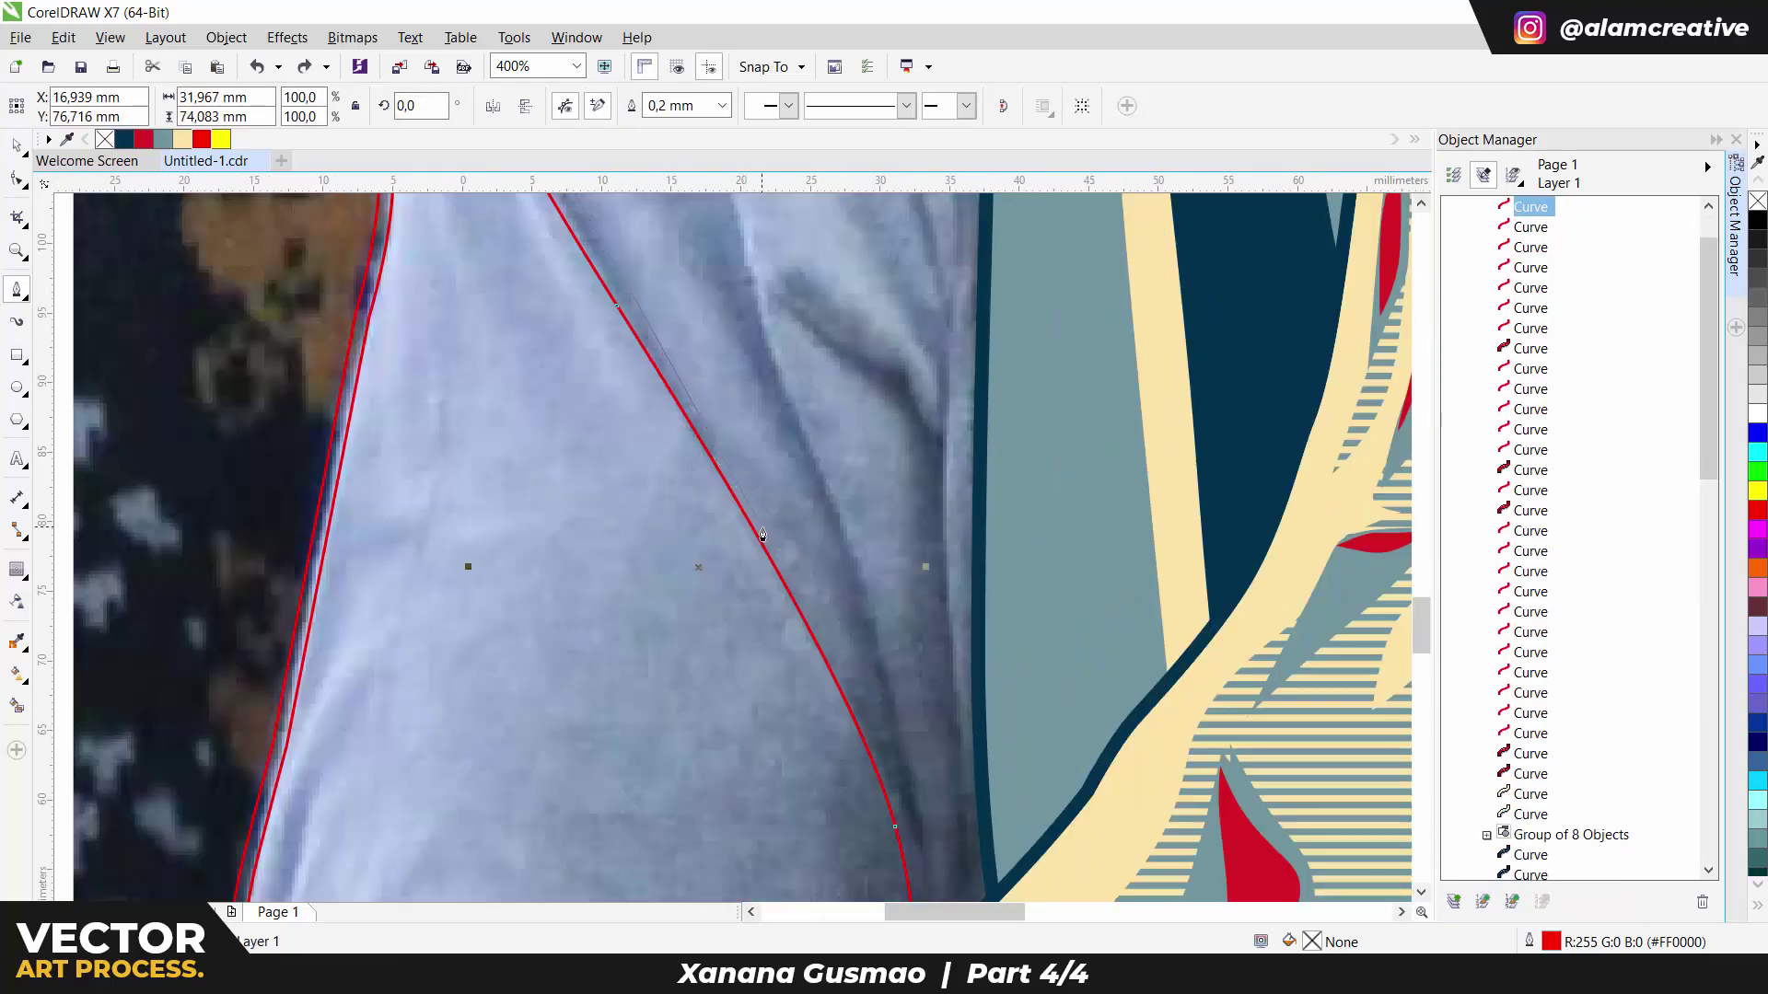
scroll(837, 663, "down", 2)
left_click(838, 643)
left_click(850, 790)
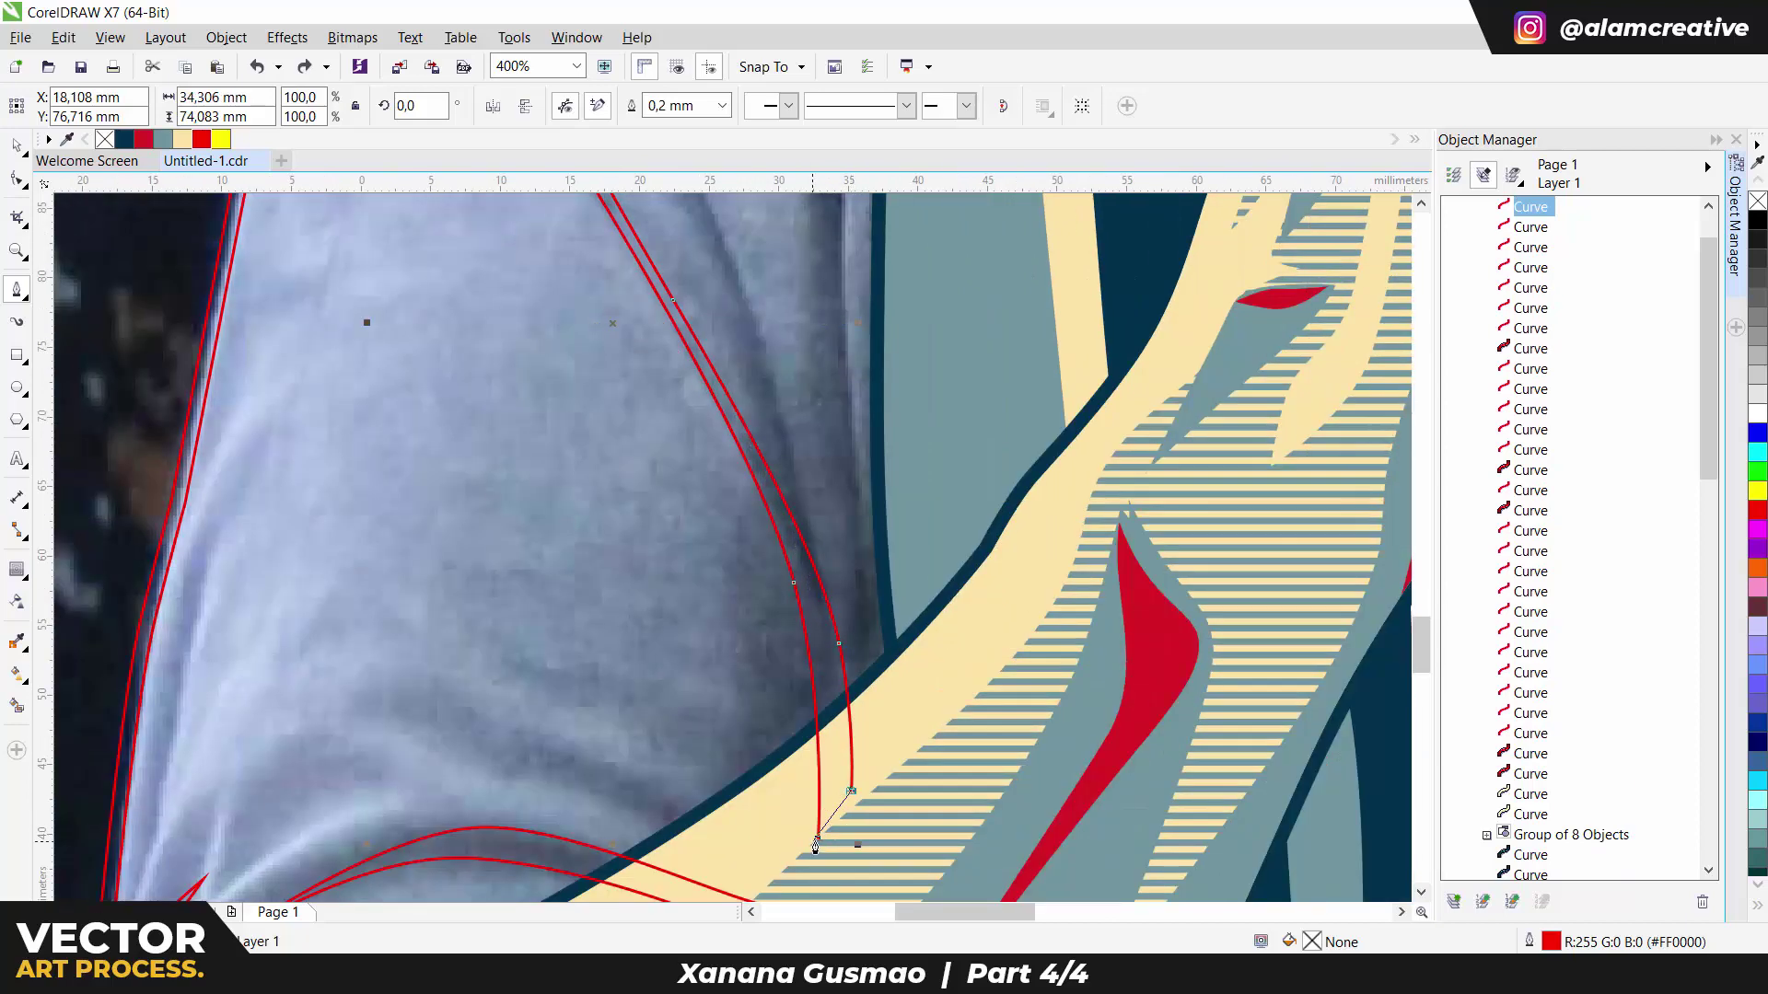
left_click(815, 845)
Step: Trace a second long, narrow fold about 22 × 76 mm down the sleeve, ending over the first diagonal fold near the forearm
scroll(814, 845, "down", 2)
left_click(656, 204)
left_click(699, 316)
left_click(744, 428)
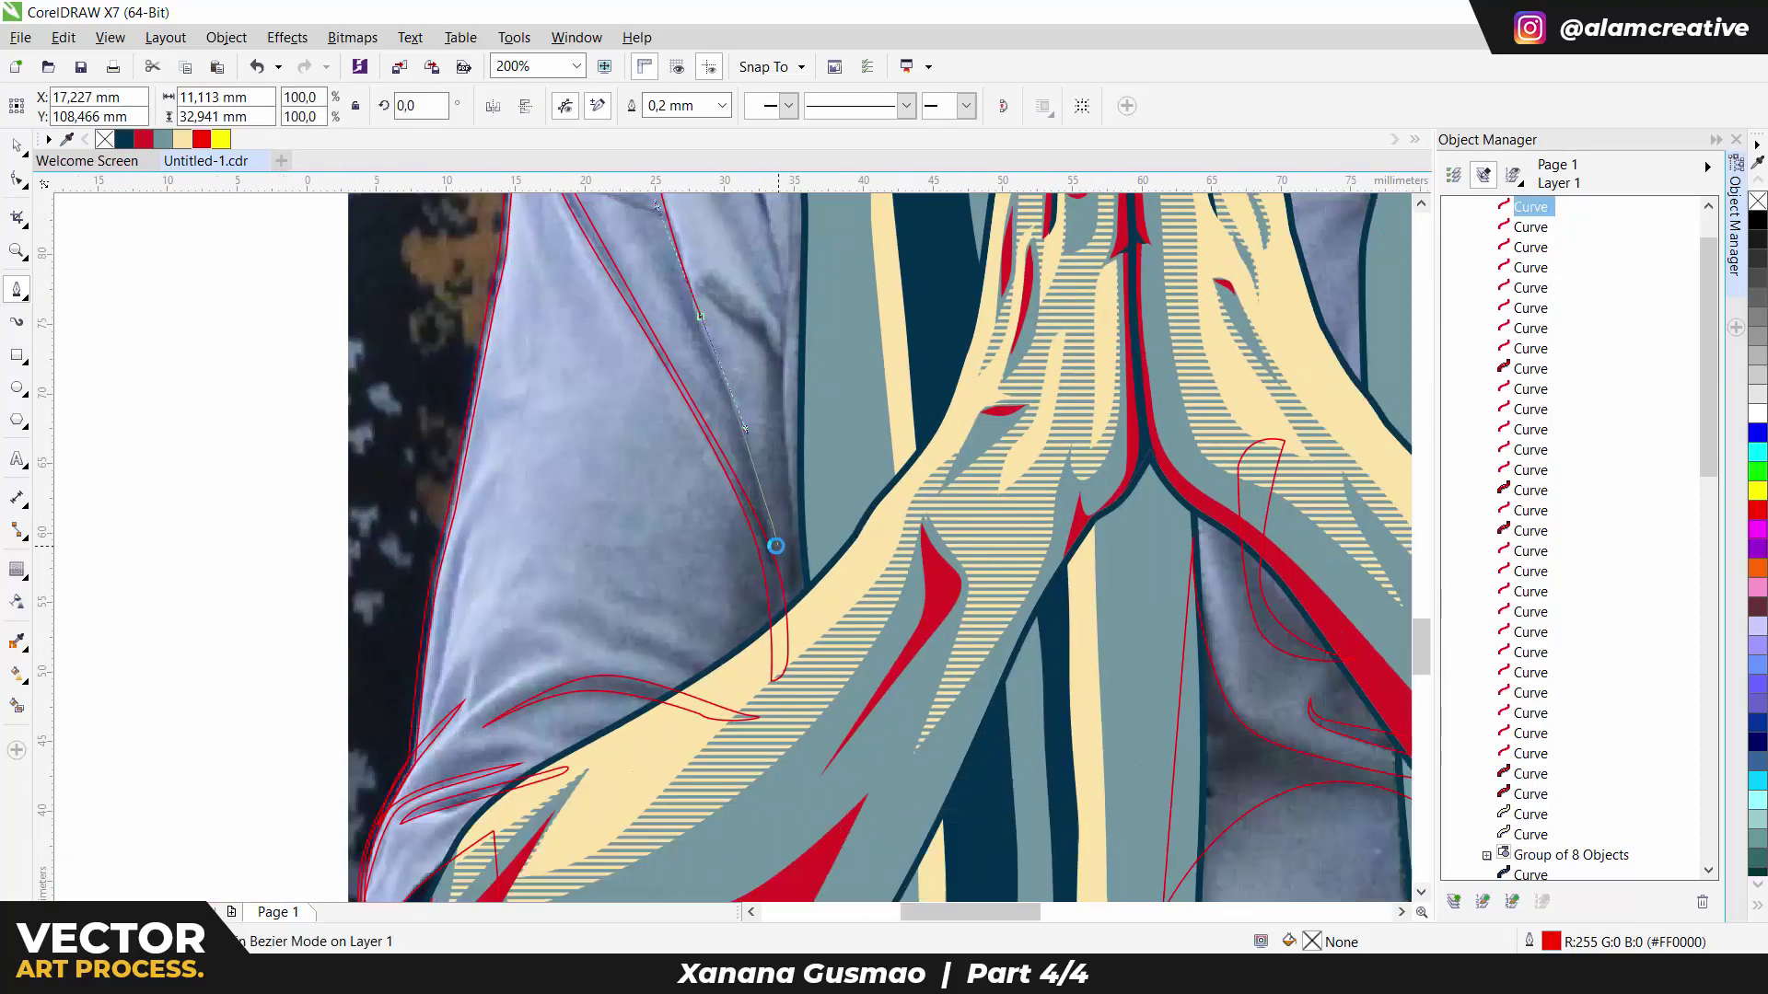
scroll(777, 546, "up", 2)
left_click(778, 686)
scroll(694, 429, "down", 2)
scroll(709, 505, "up", 2)
key("ctrl+z")
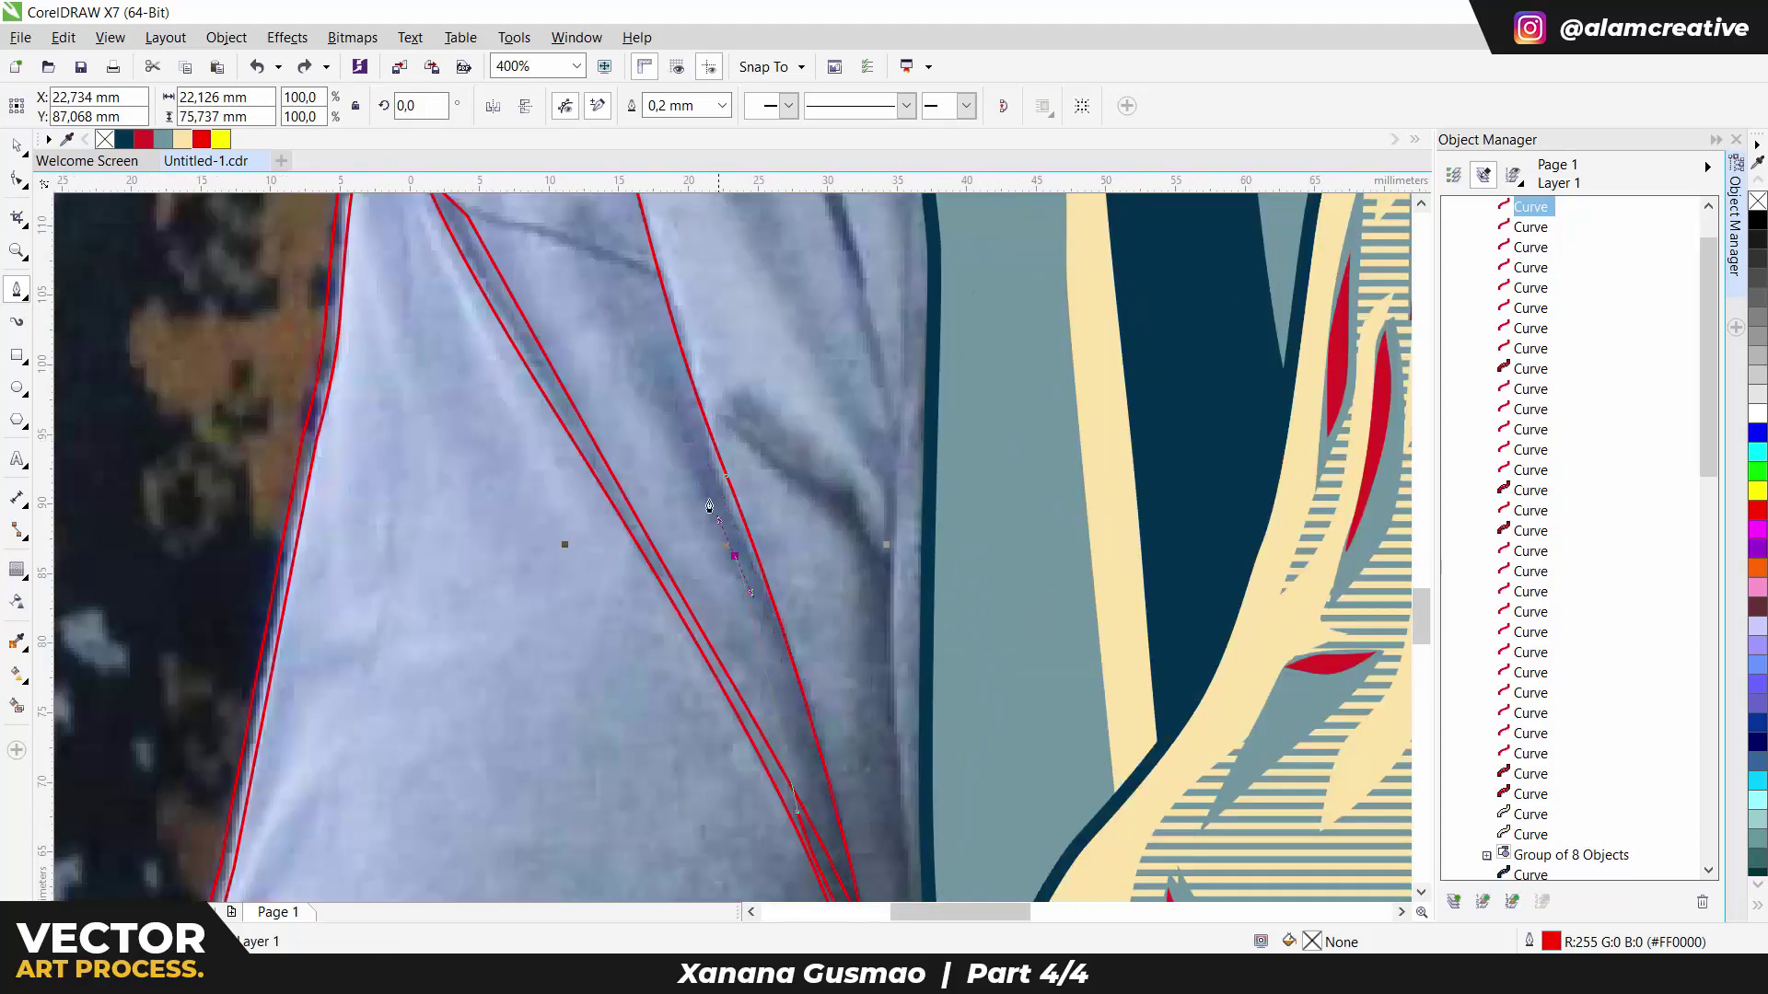
scroll(661, 351, "down", 2)
left_click(644, 316)
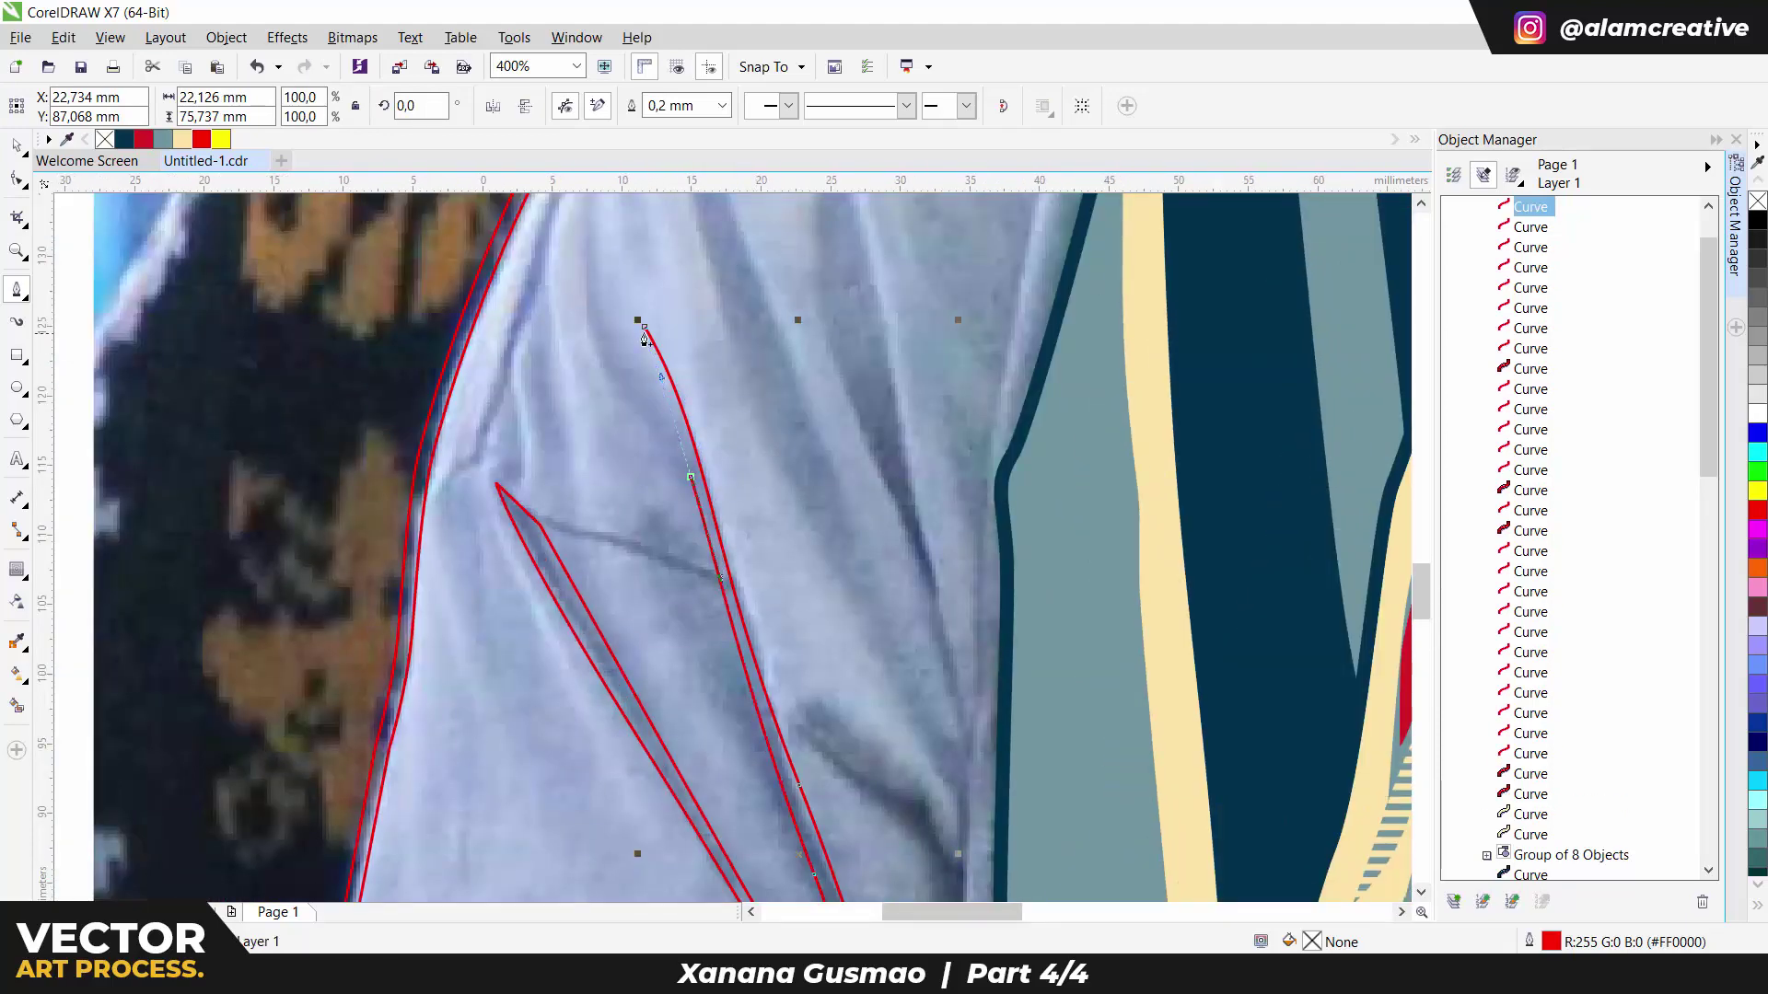
Step: Trace a very slim, tall fold about 7 × 106 mm along the scarf's edge from the chest to the forearm
scroll(698, 414, "up", 2)
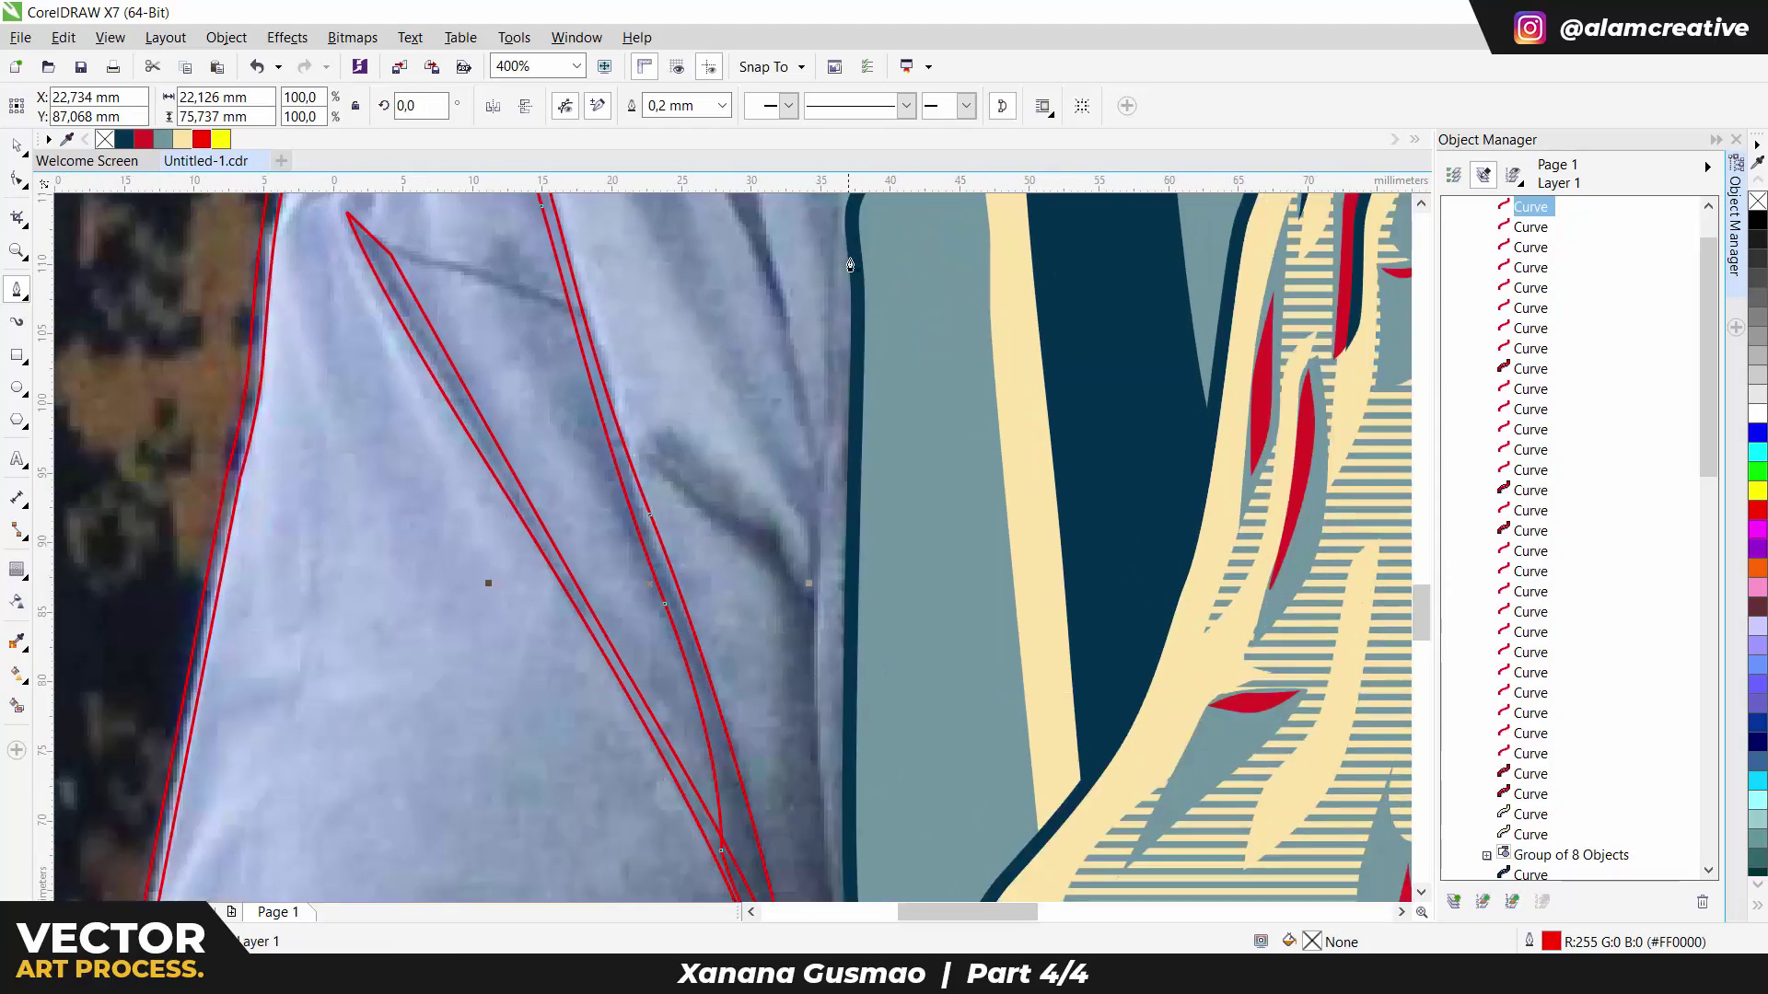
scroll(850, 264, "down", 2)
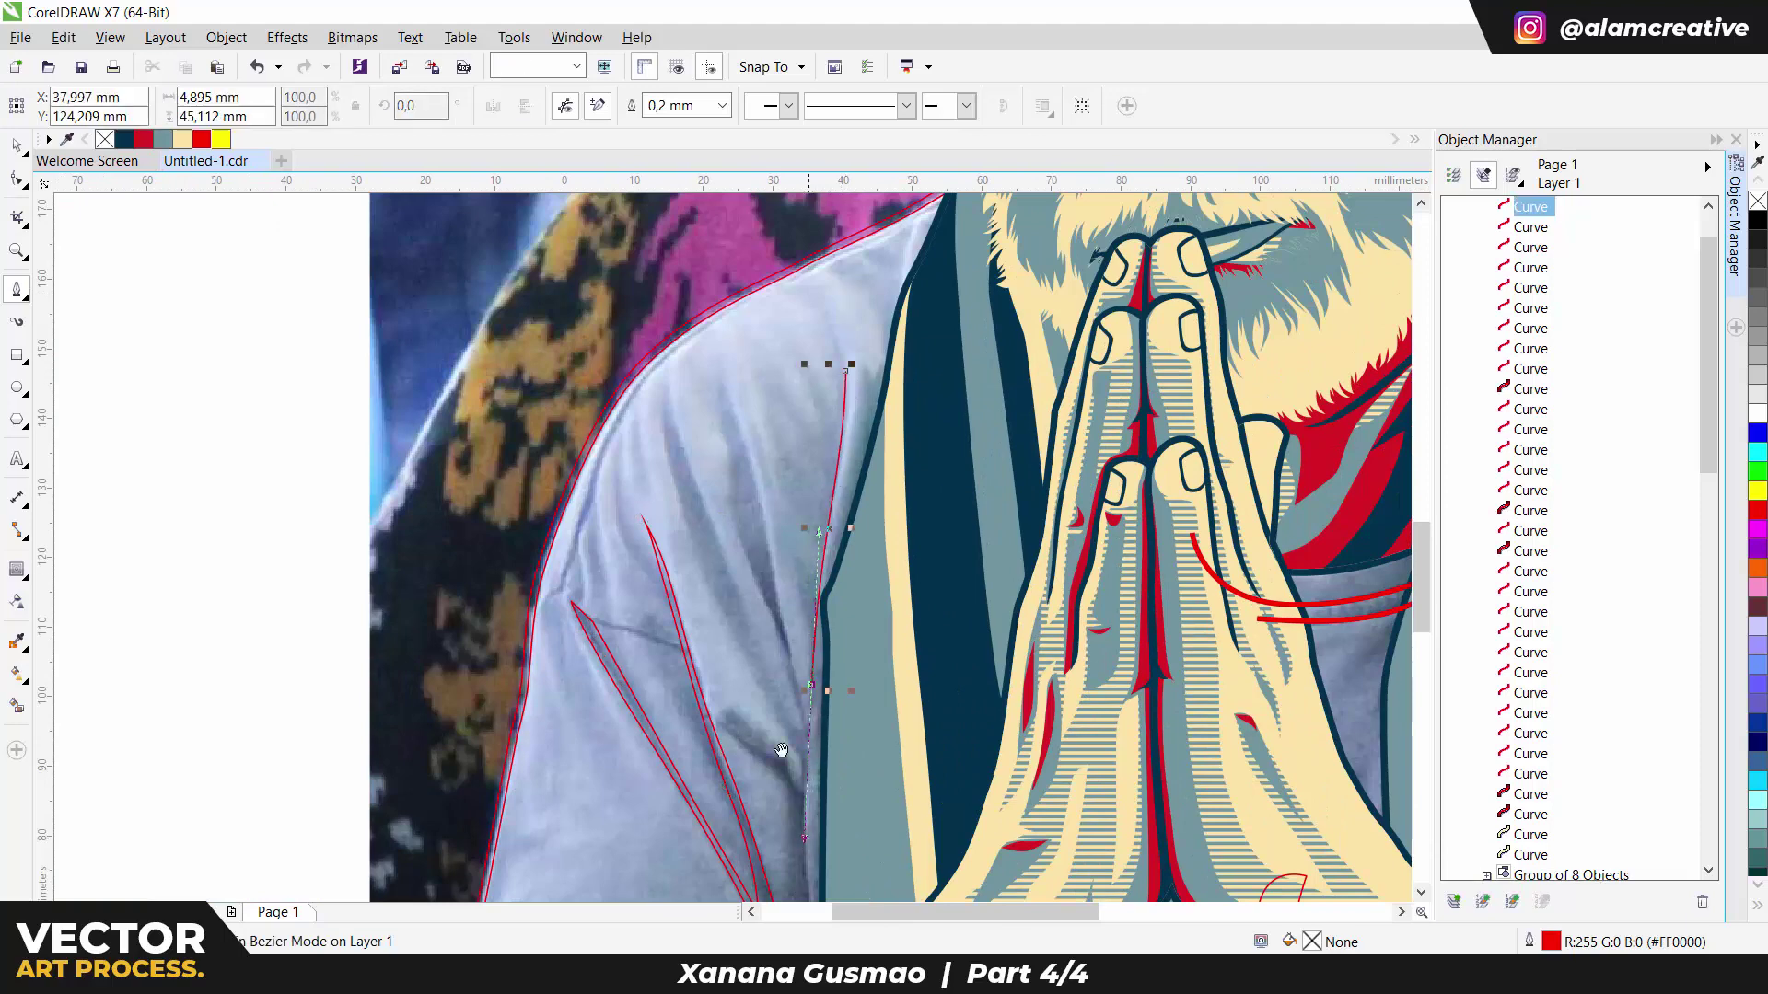
scroll(780, 750, "up", 2)
left_click(817, 671)
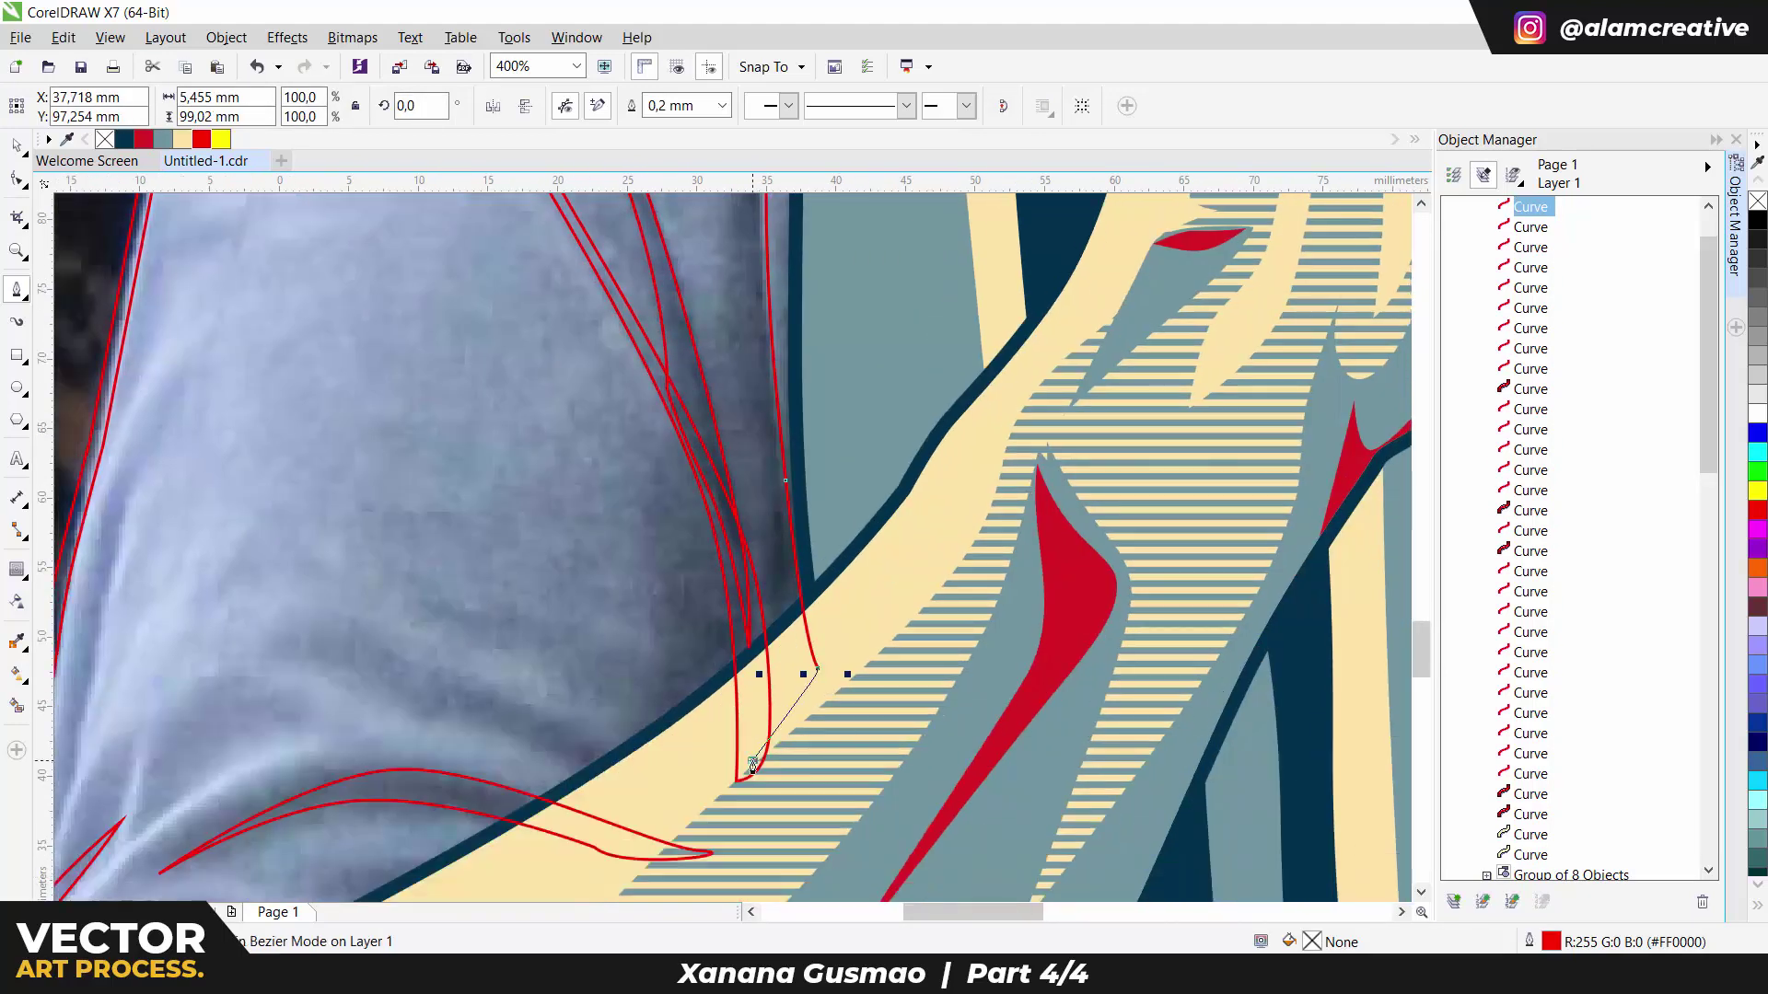
scroll(752, 764, "up", 5)
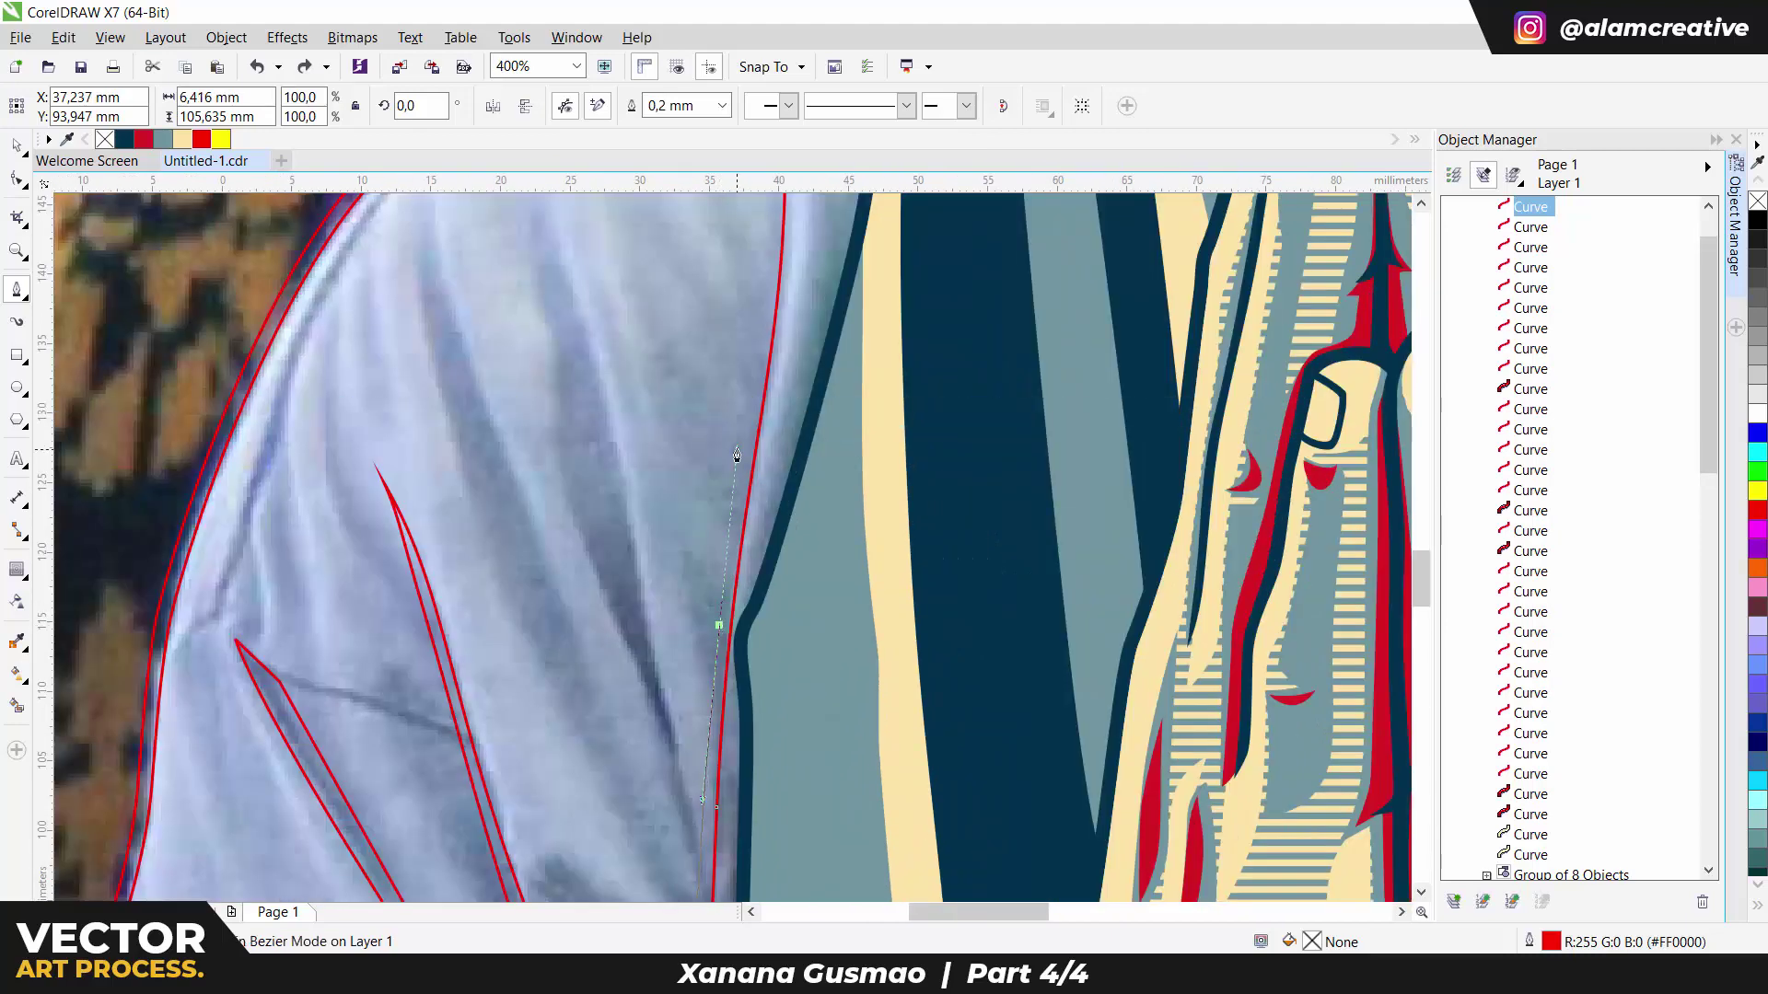
left_click(736, 454)
scroll(668, 489, "down", 2)
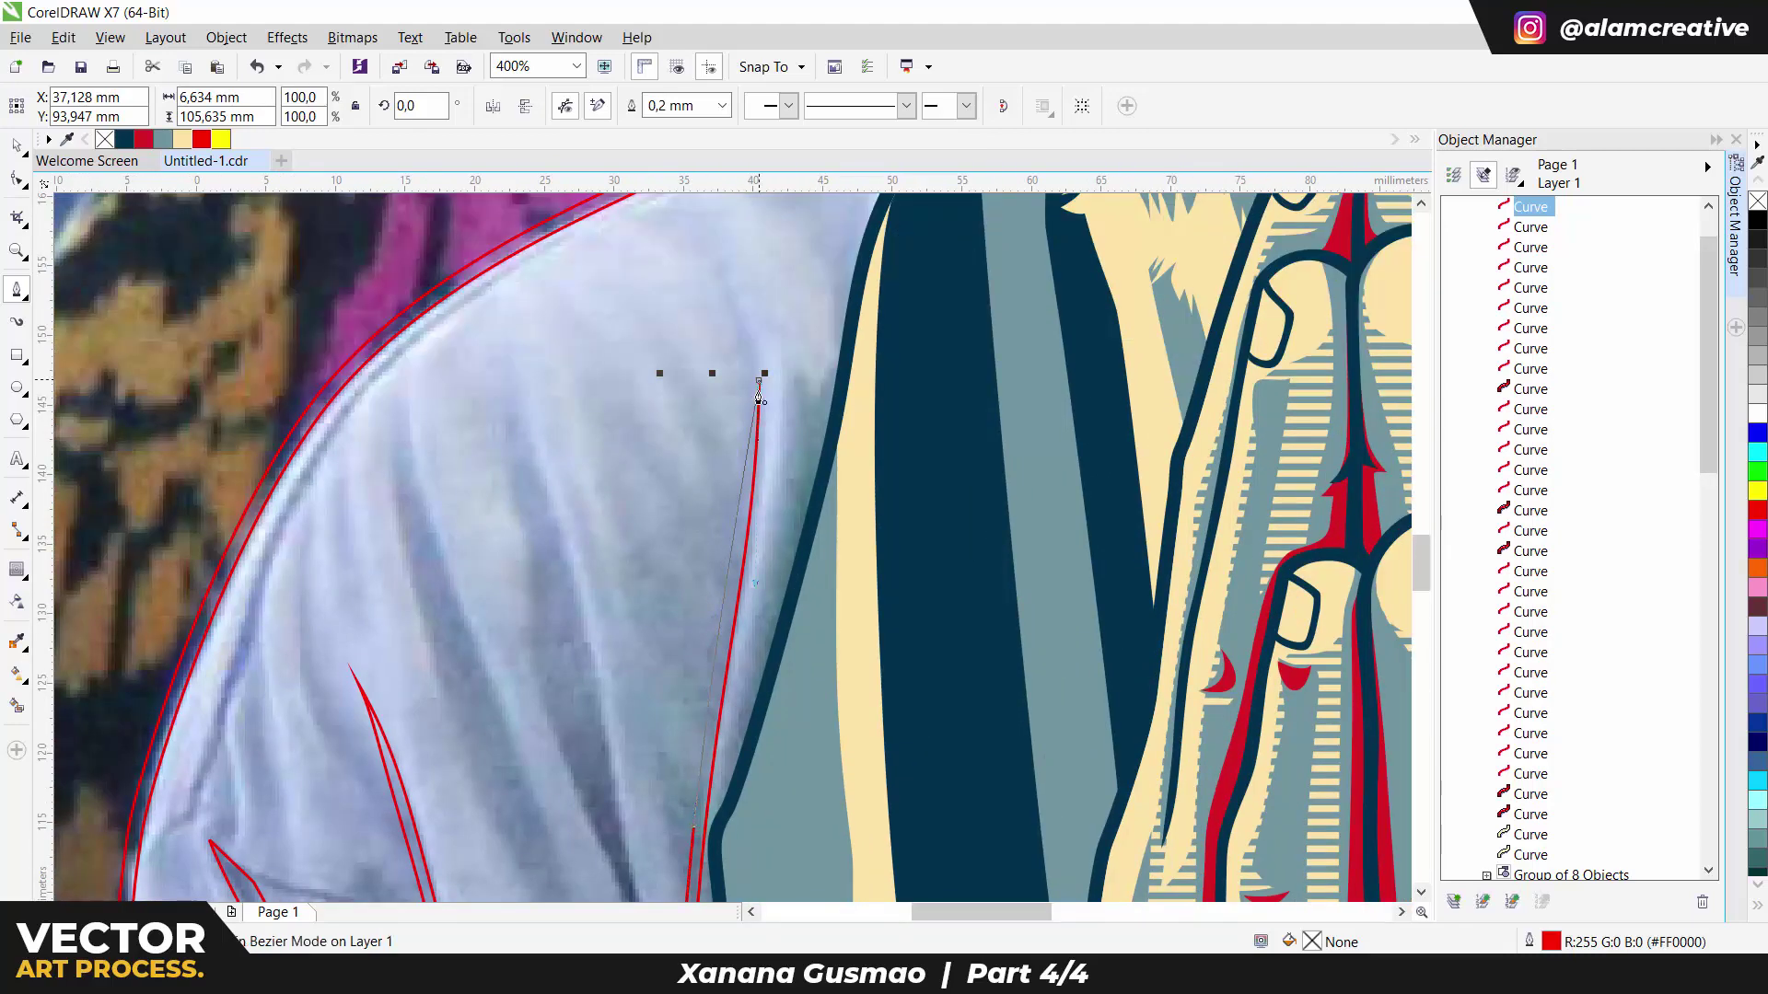
Step: Trace a pointed fold about 12 × 48 mm on the upper sleeve, running down into the slim fold beside the scarf
scroll(703, 674, "up", 2)
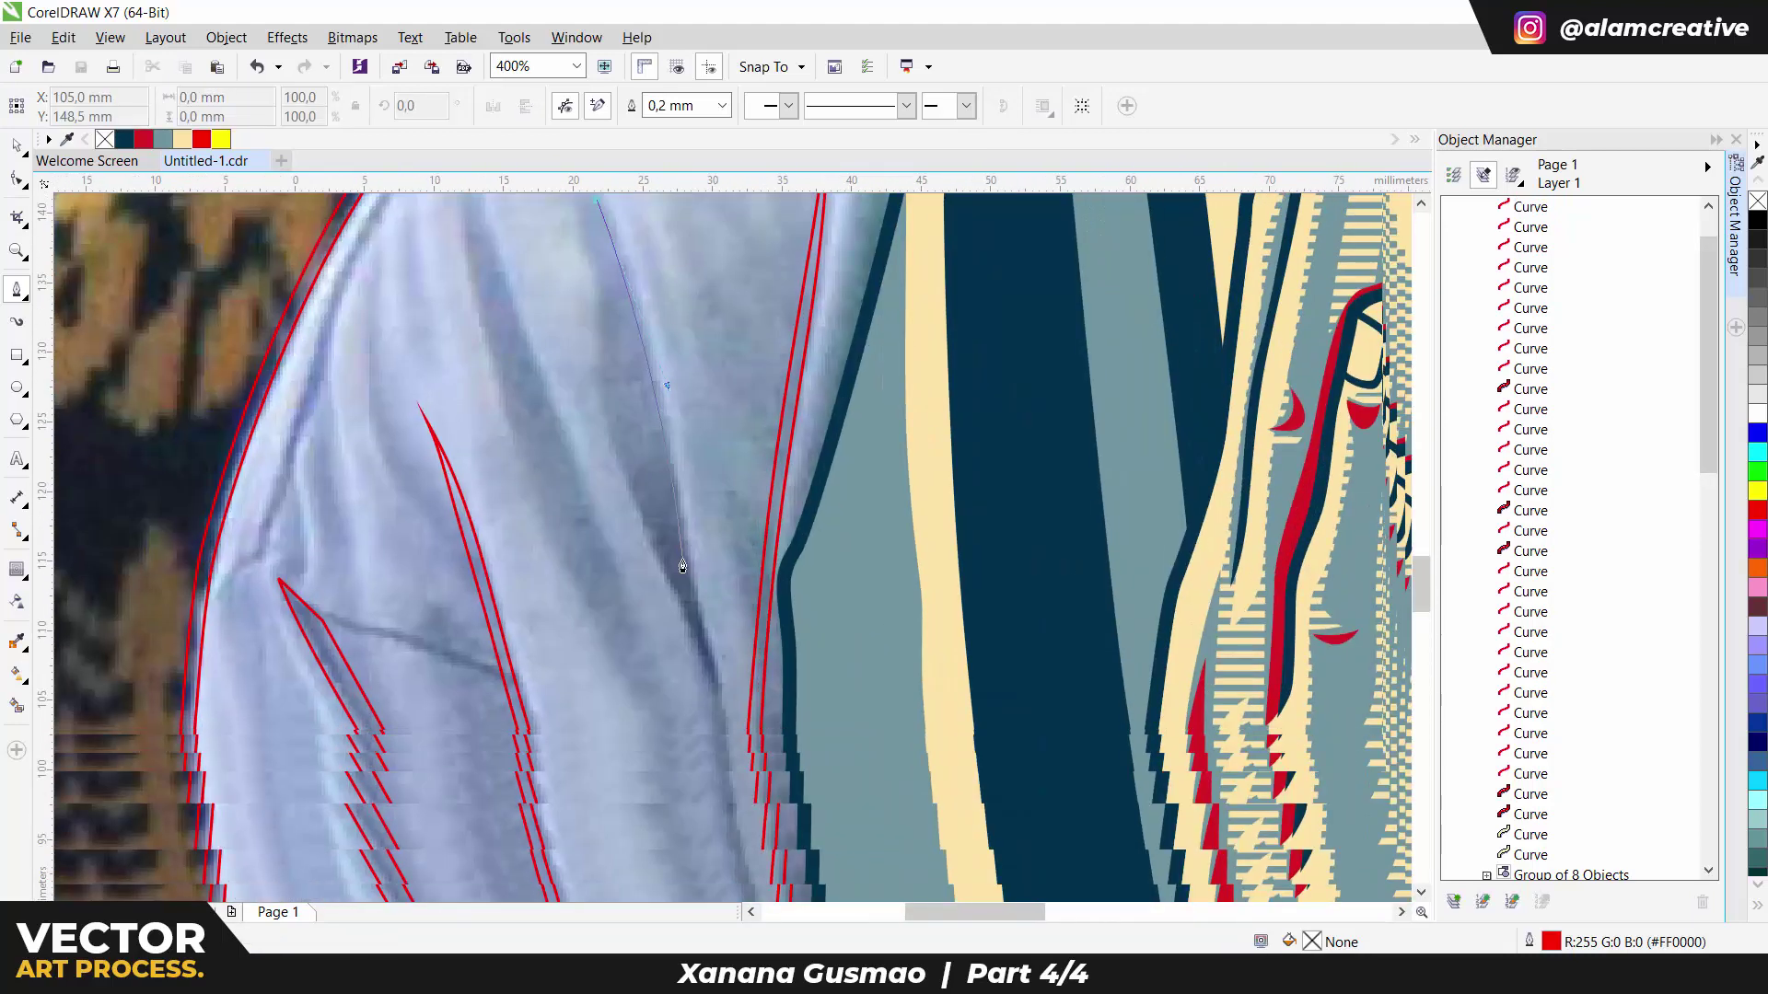
left_click(711, 679)
scroll(583, 402, "up", 3)
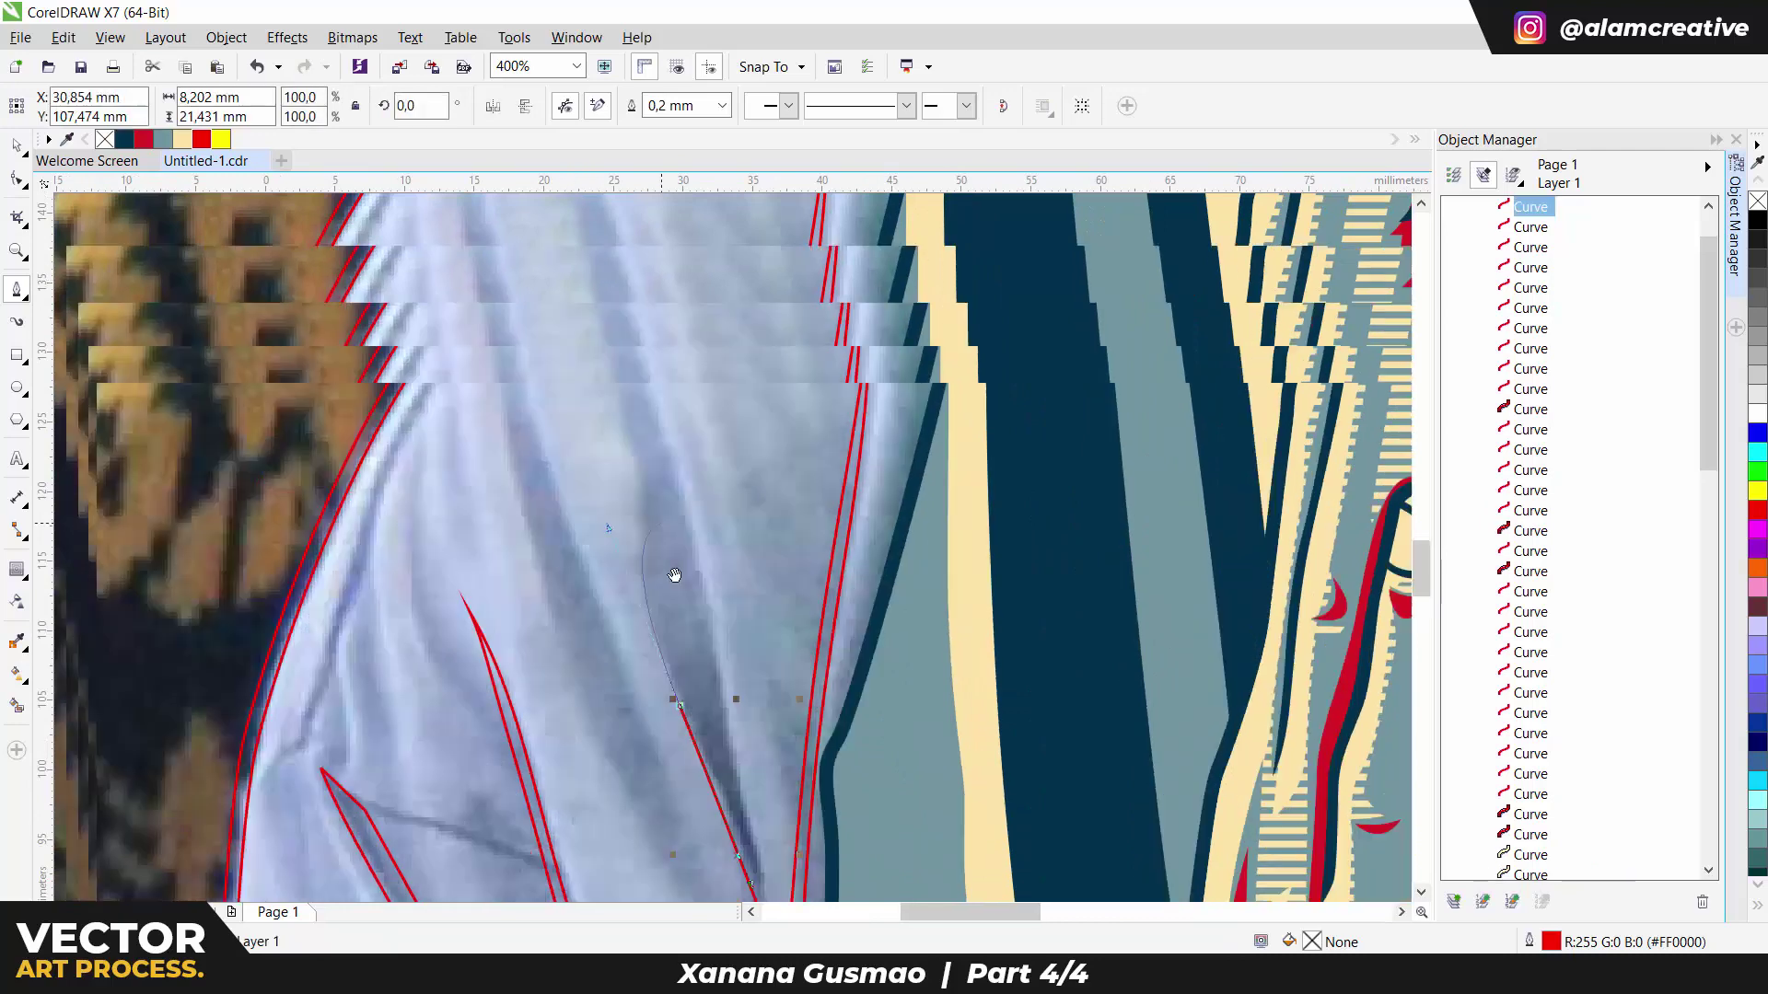
left_click(641, 398)
left_click(723, 672)
scroll(710, 719, "down", 3)
left_click(711, 719)
scroll(654, 594, "down", 3)
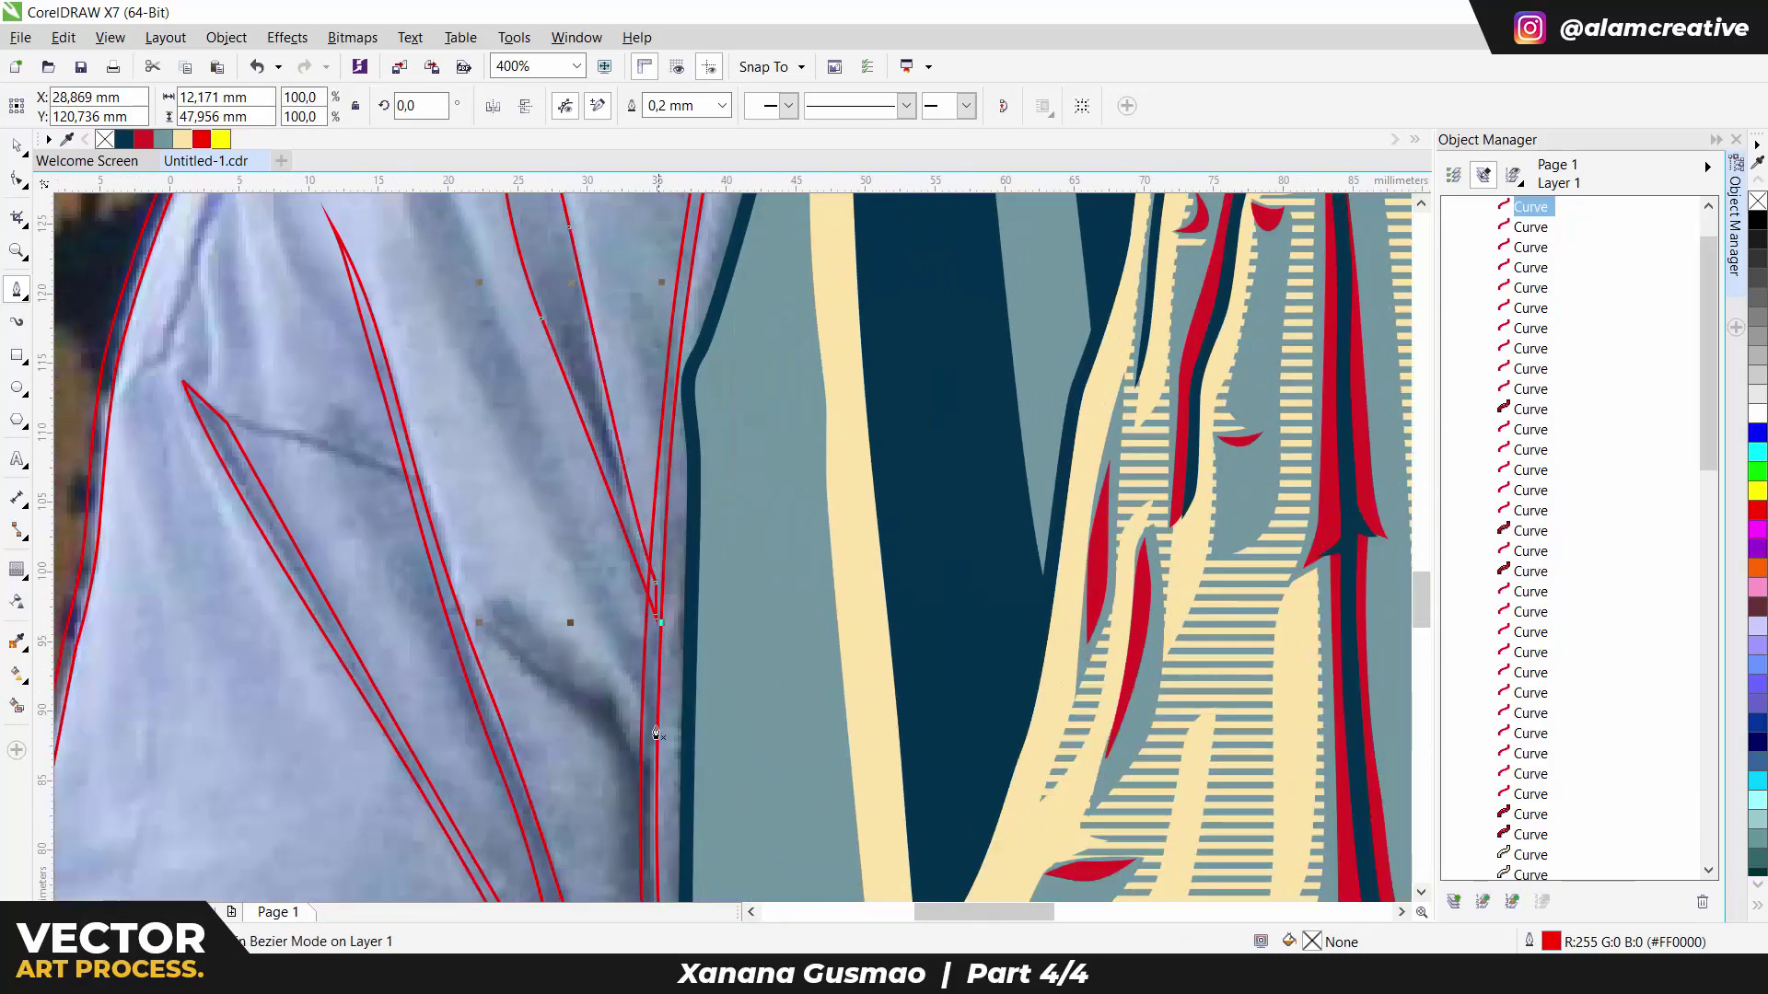
Step: Trace a curved fold about 20 × 50 mm from below the shoulder down to the scarf's edge
scroll(655, 734, "down", 2)
left_click_drag(500, 360, 527, 564)
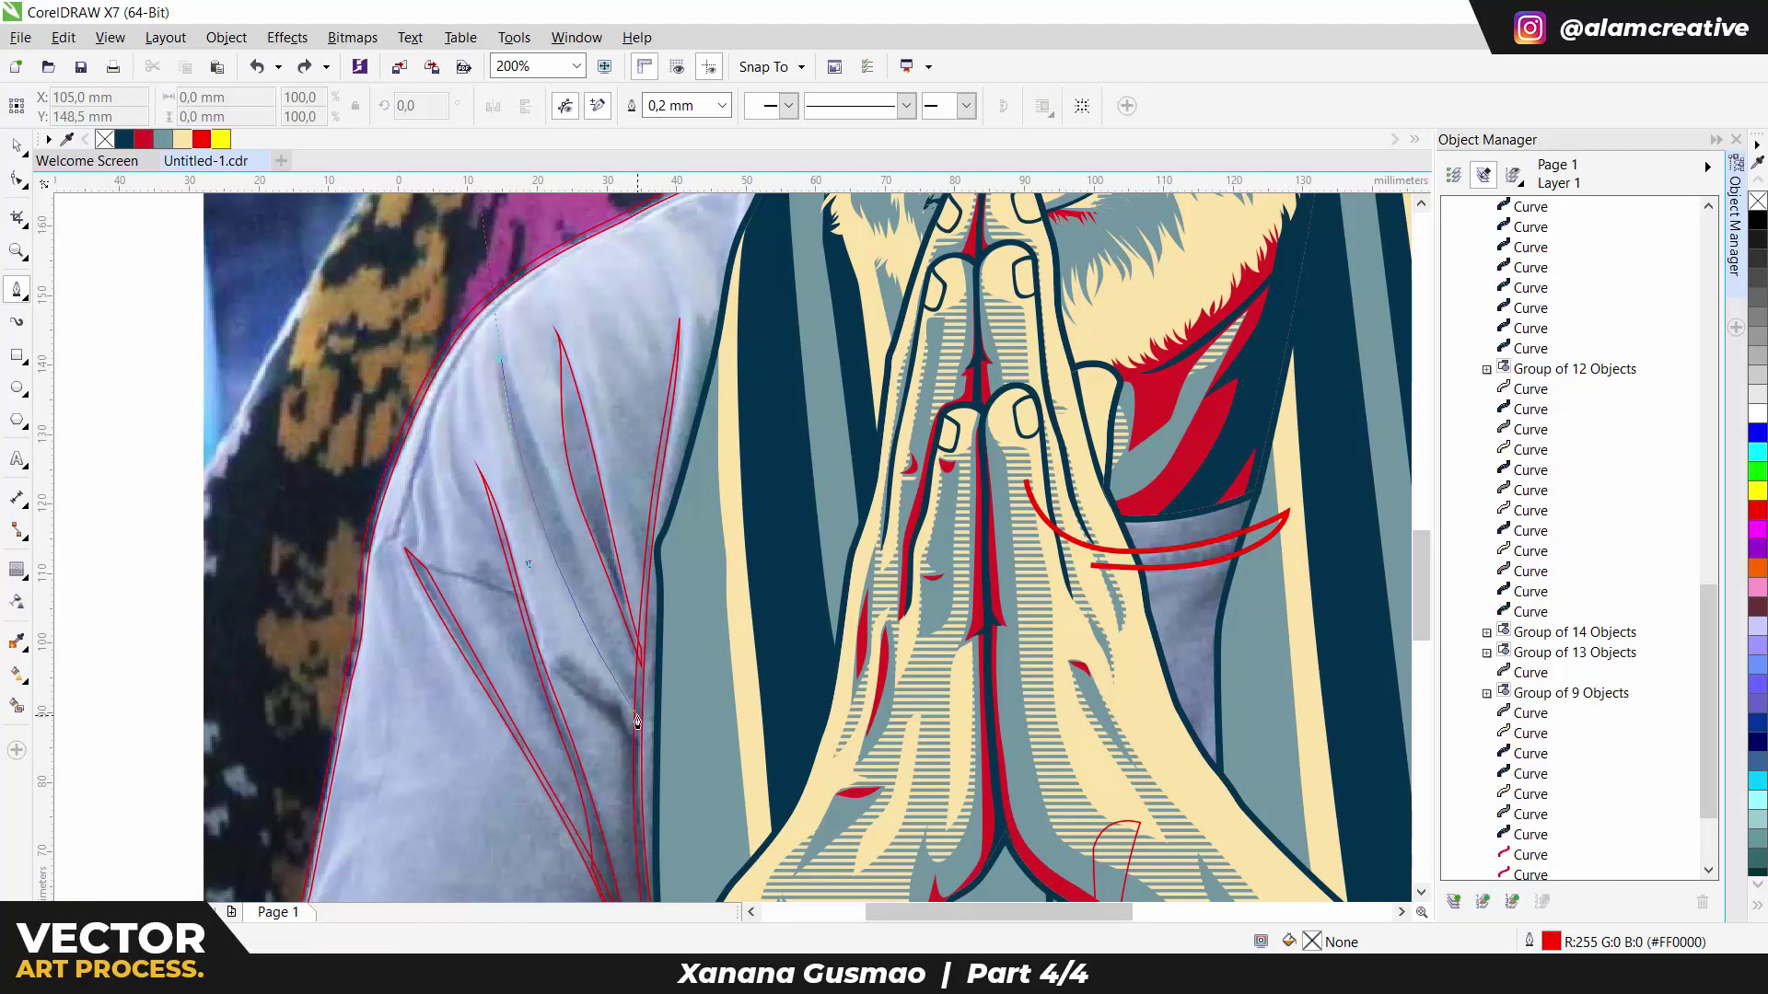
left_click(637, 699)
scroll(594, 658, "up", 2)
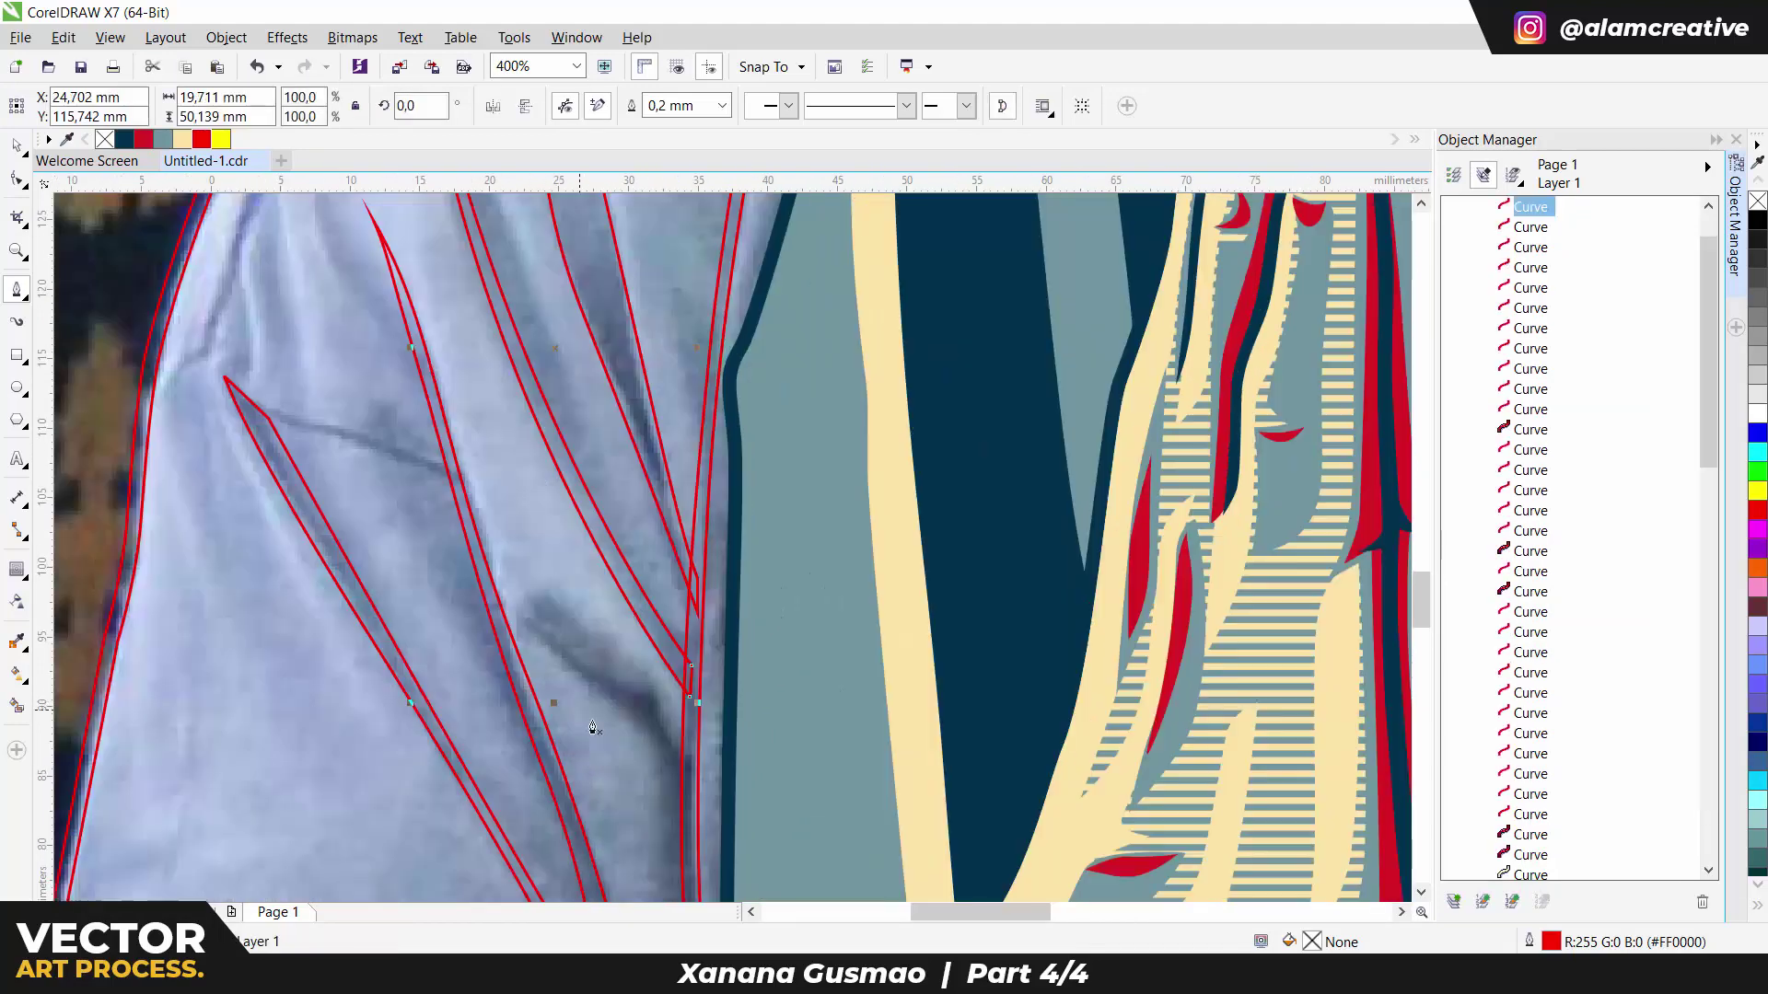
Step: Trace a crosswise fold about 40 × 29 mm from the scarf's edge over the sleeve creases to the outer sleeve edge
left_click(684, 743)
left_click(654, 702)
left_click(491, 568)
left_click(452, 458)
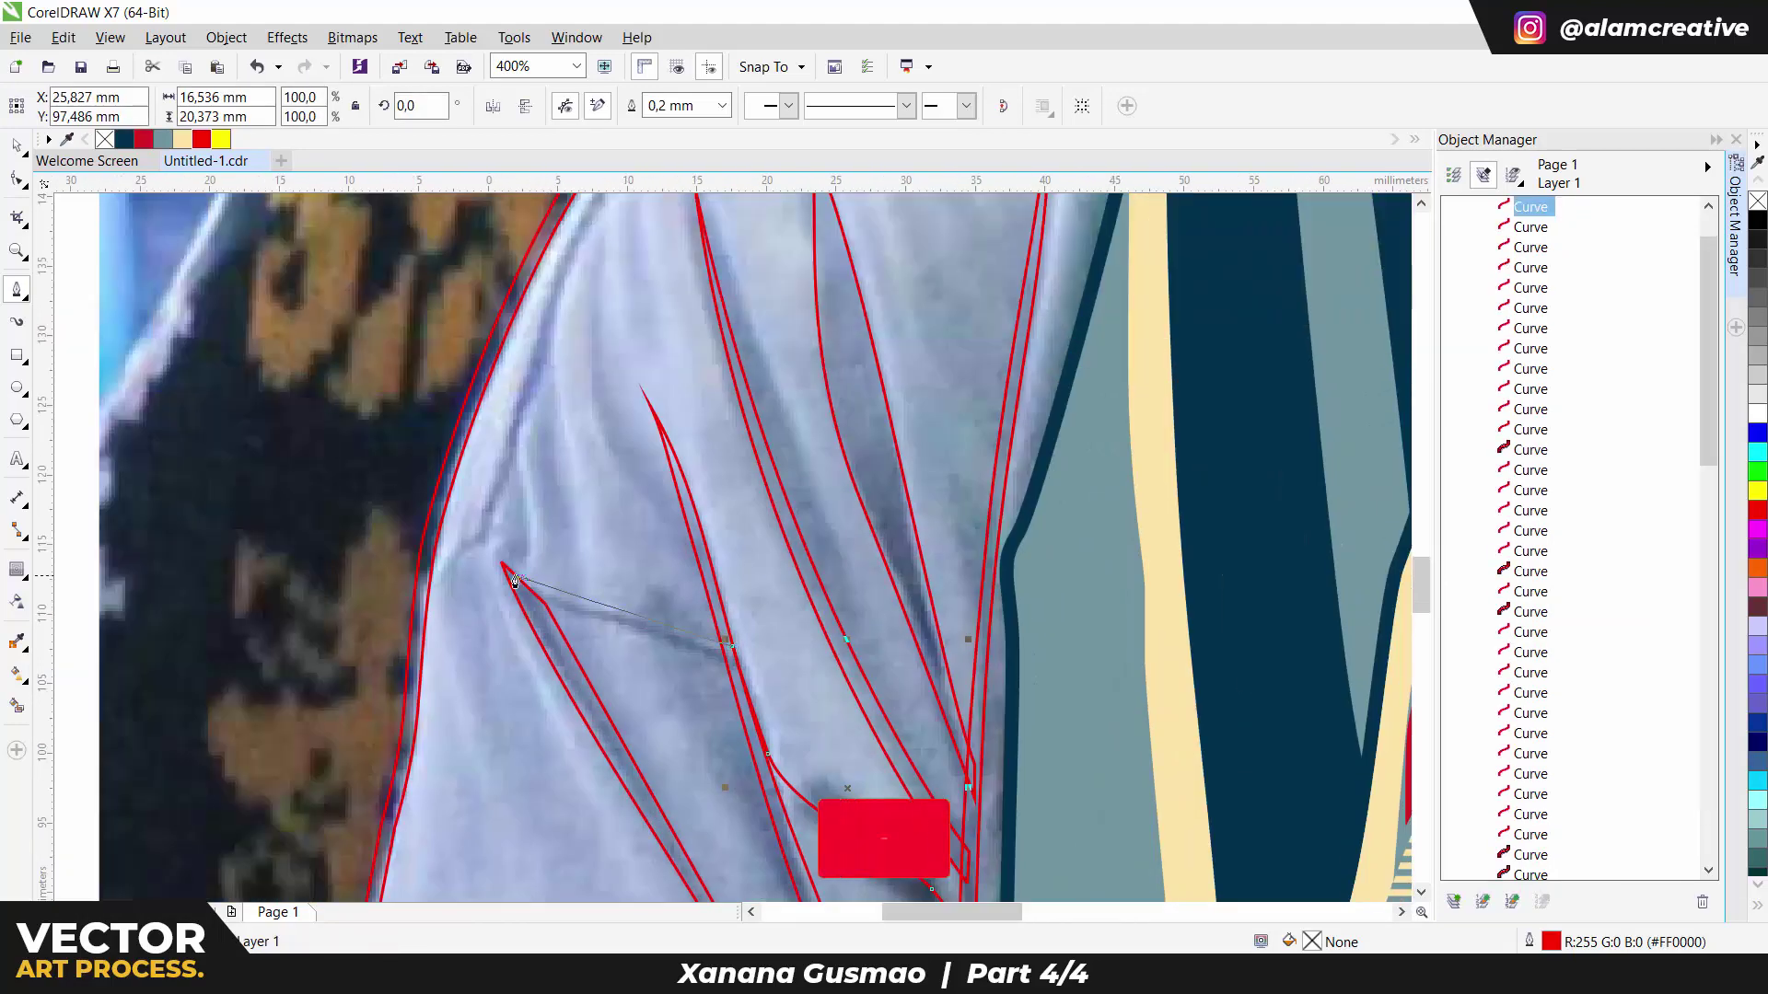
left_click(578, 598)
left_click_drag(480, 537, 442, 534)
left_click(402, 623)
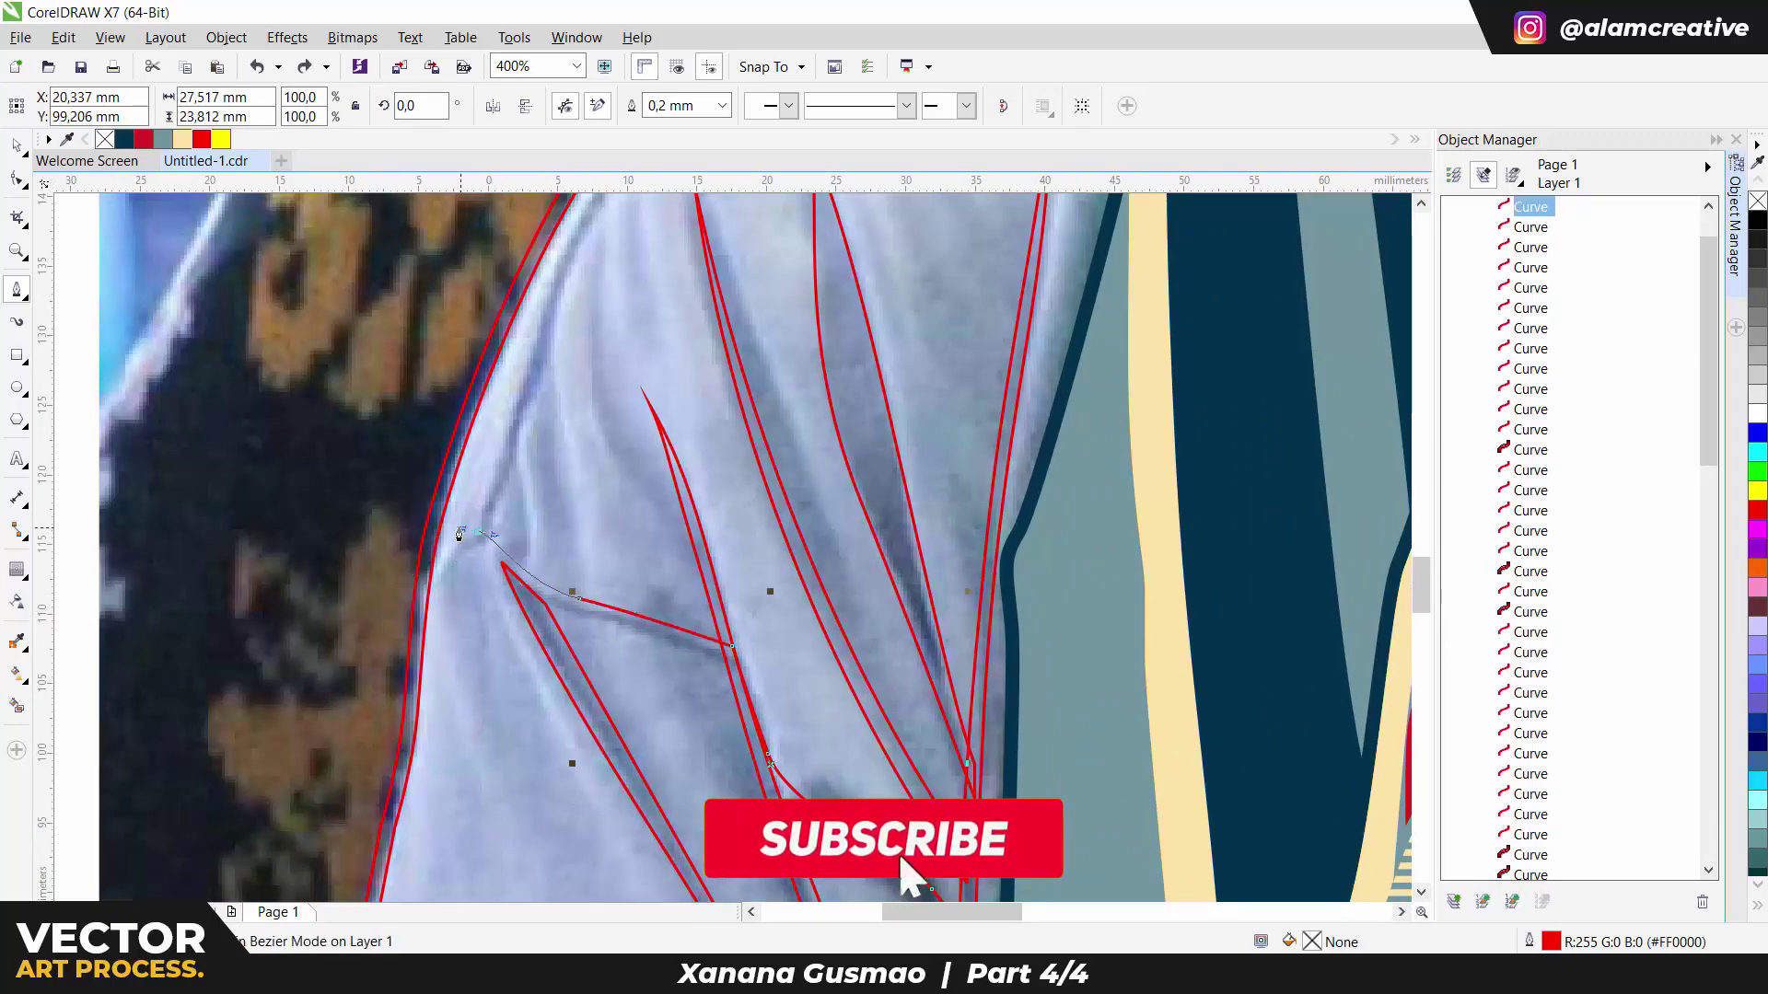
left_click(404, 575)
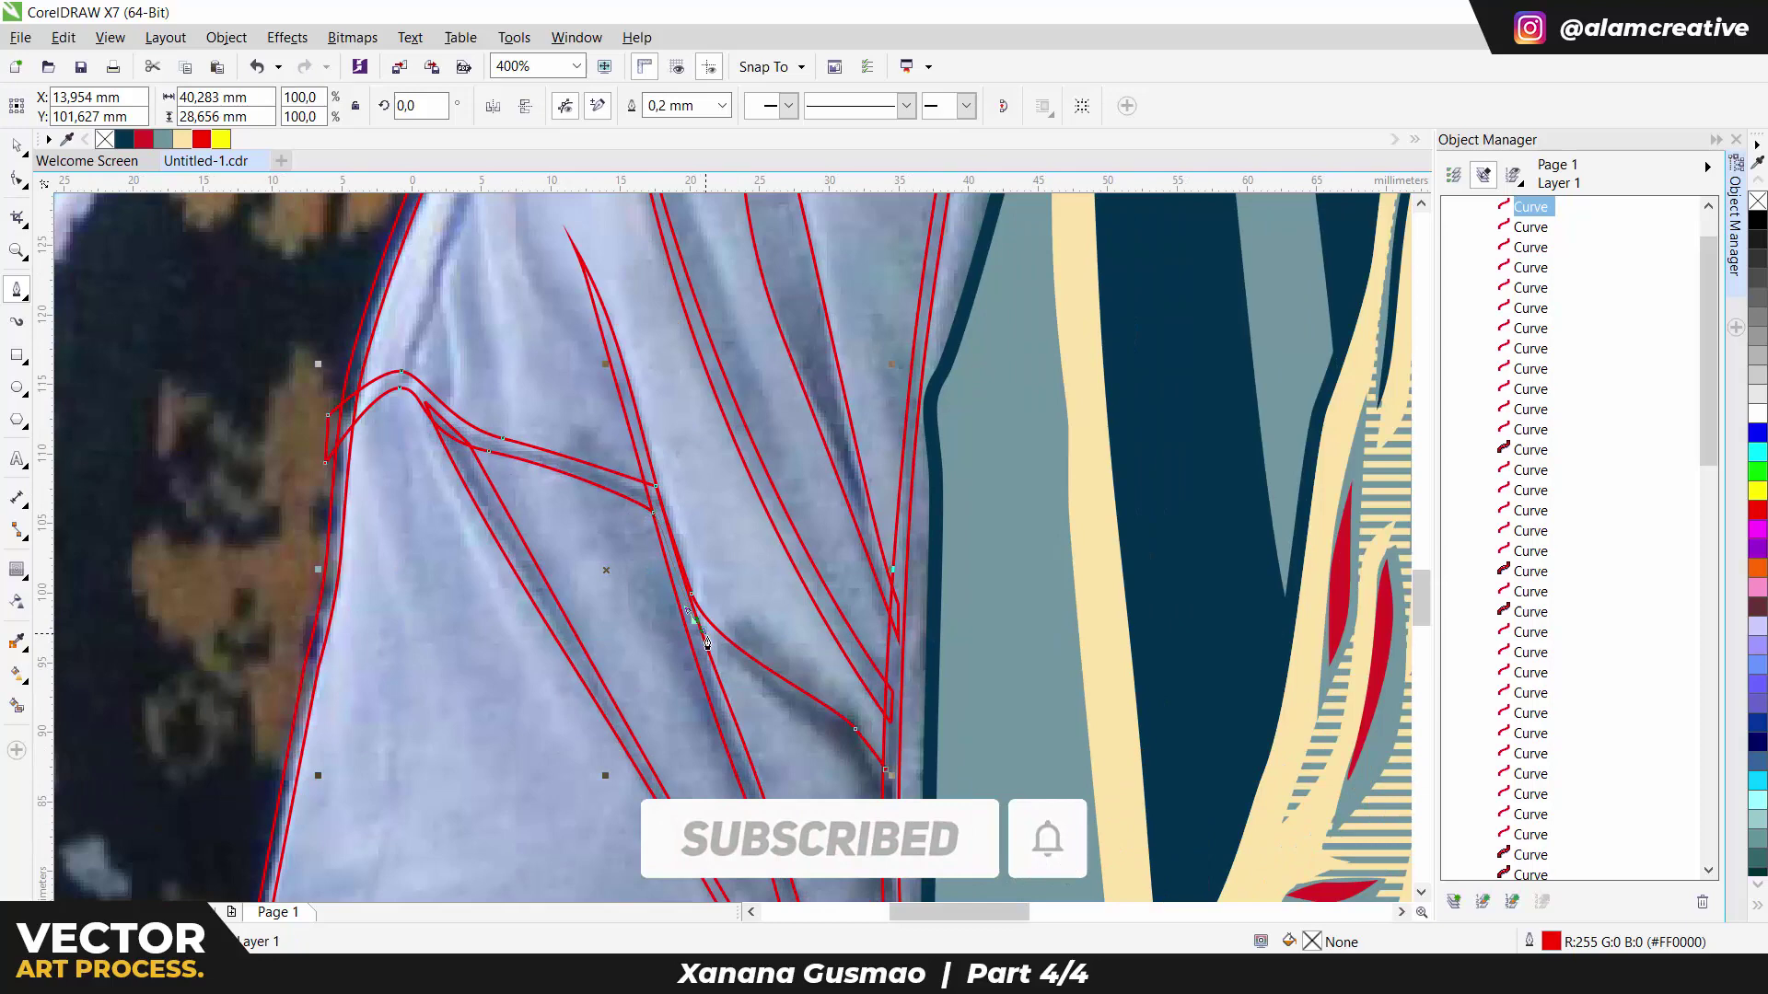
left_click(884, 769)
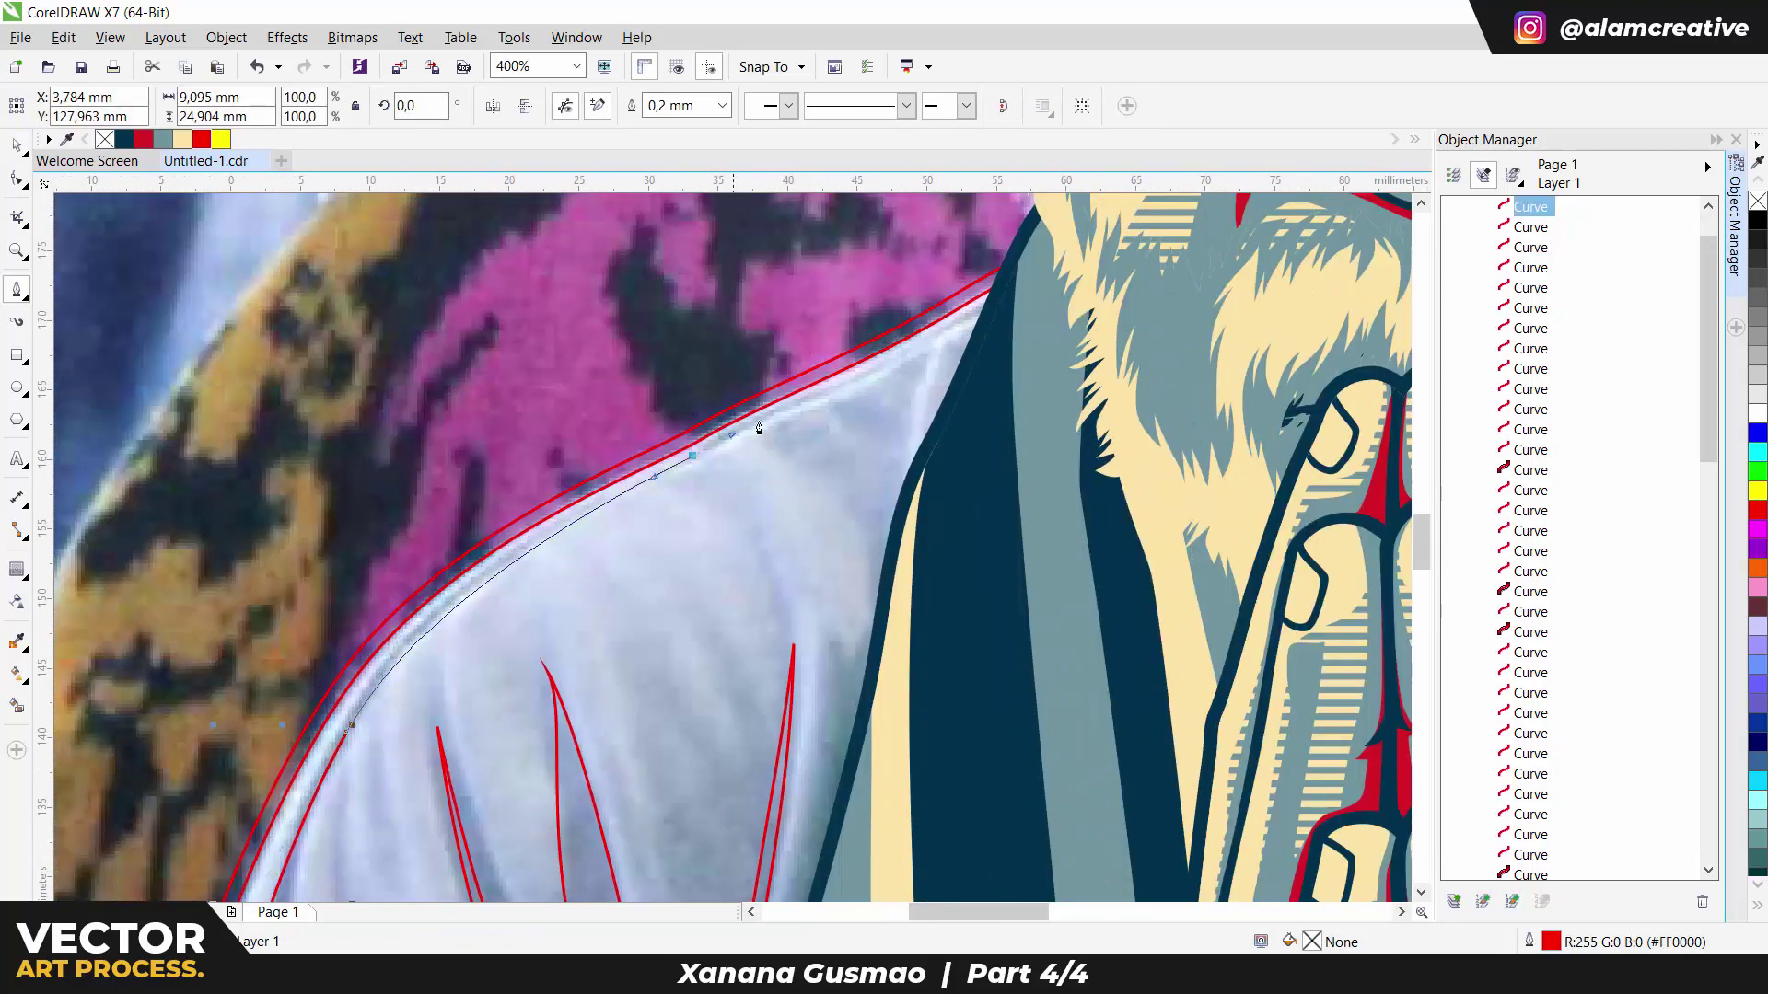
Step: Trace the shoulder seam about 63 × 59 mm as a line 1.0 mm wide and convert its outline to a filled shape
left_click(1051, 276)
left_click(722, 105)
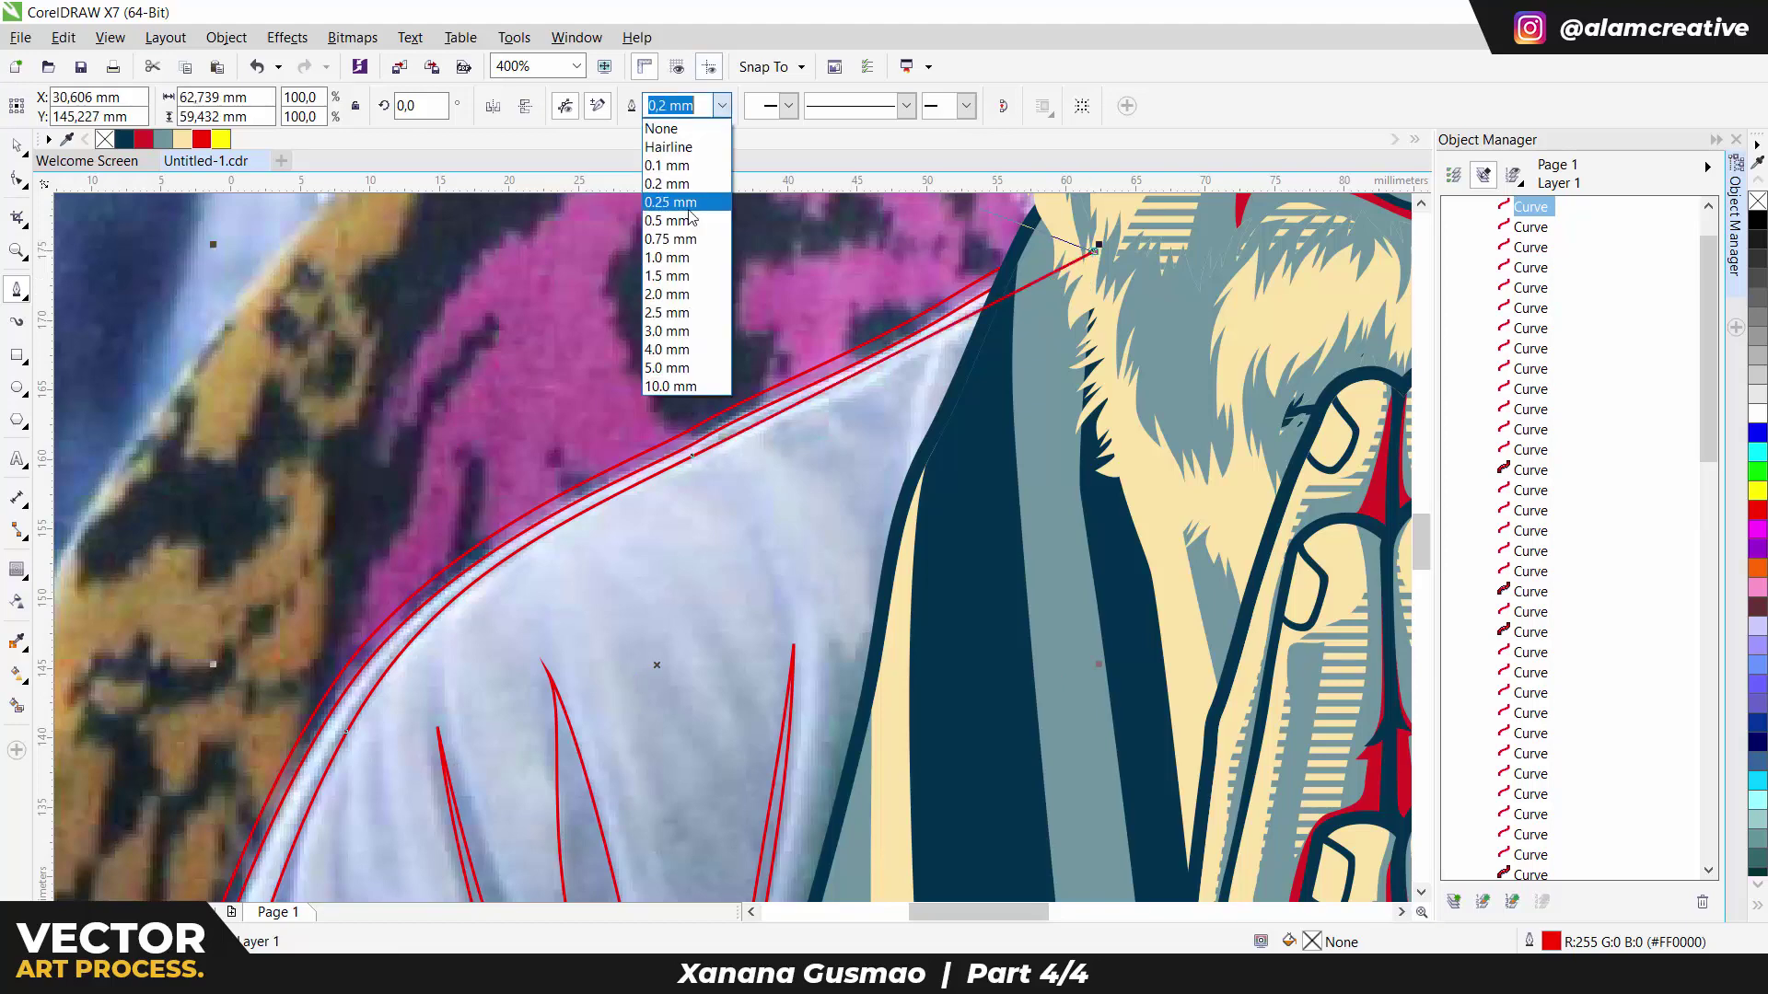
left_click(681, 257)
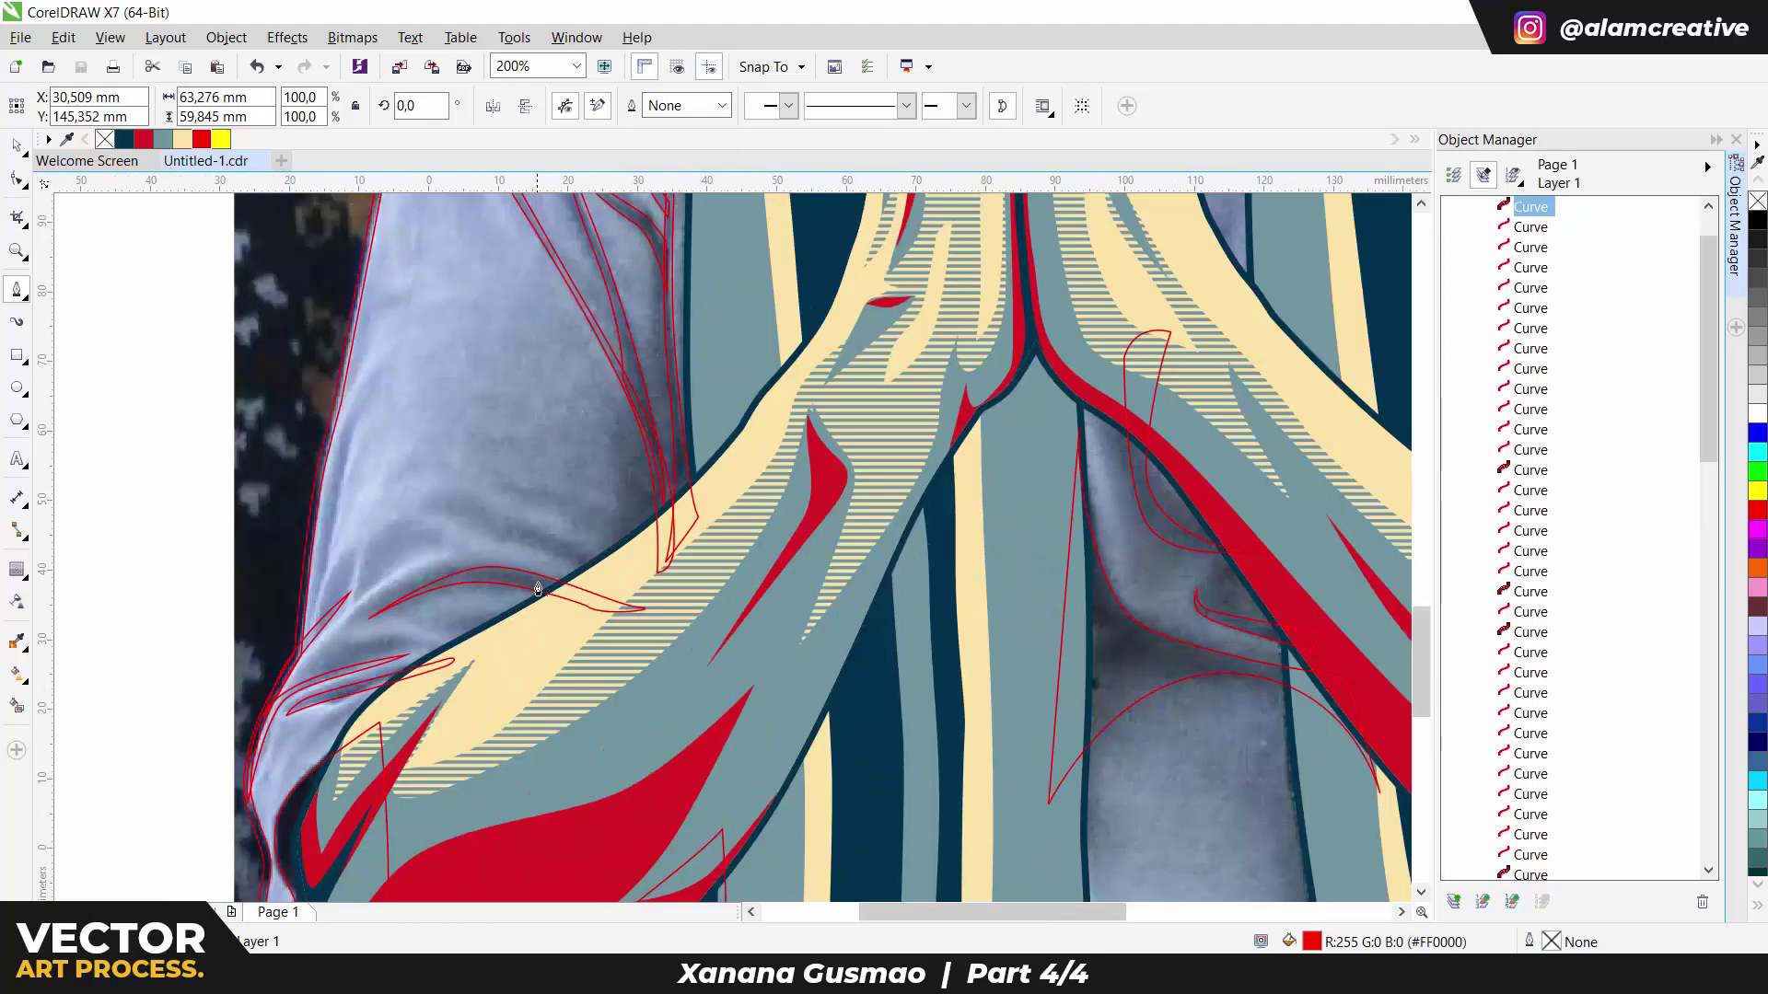
Step: Trace an arched fold about 49 × 12 mm across the lower sleeve and a narrow fold about 8 × 30 mm beside it
left_click(423, 536)
left_click_drag(790, 597, 806, 594)
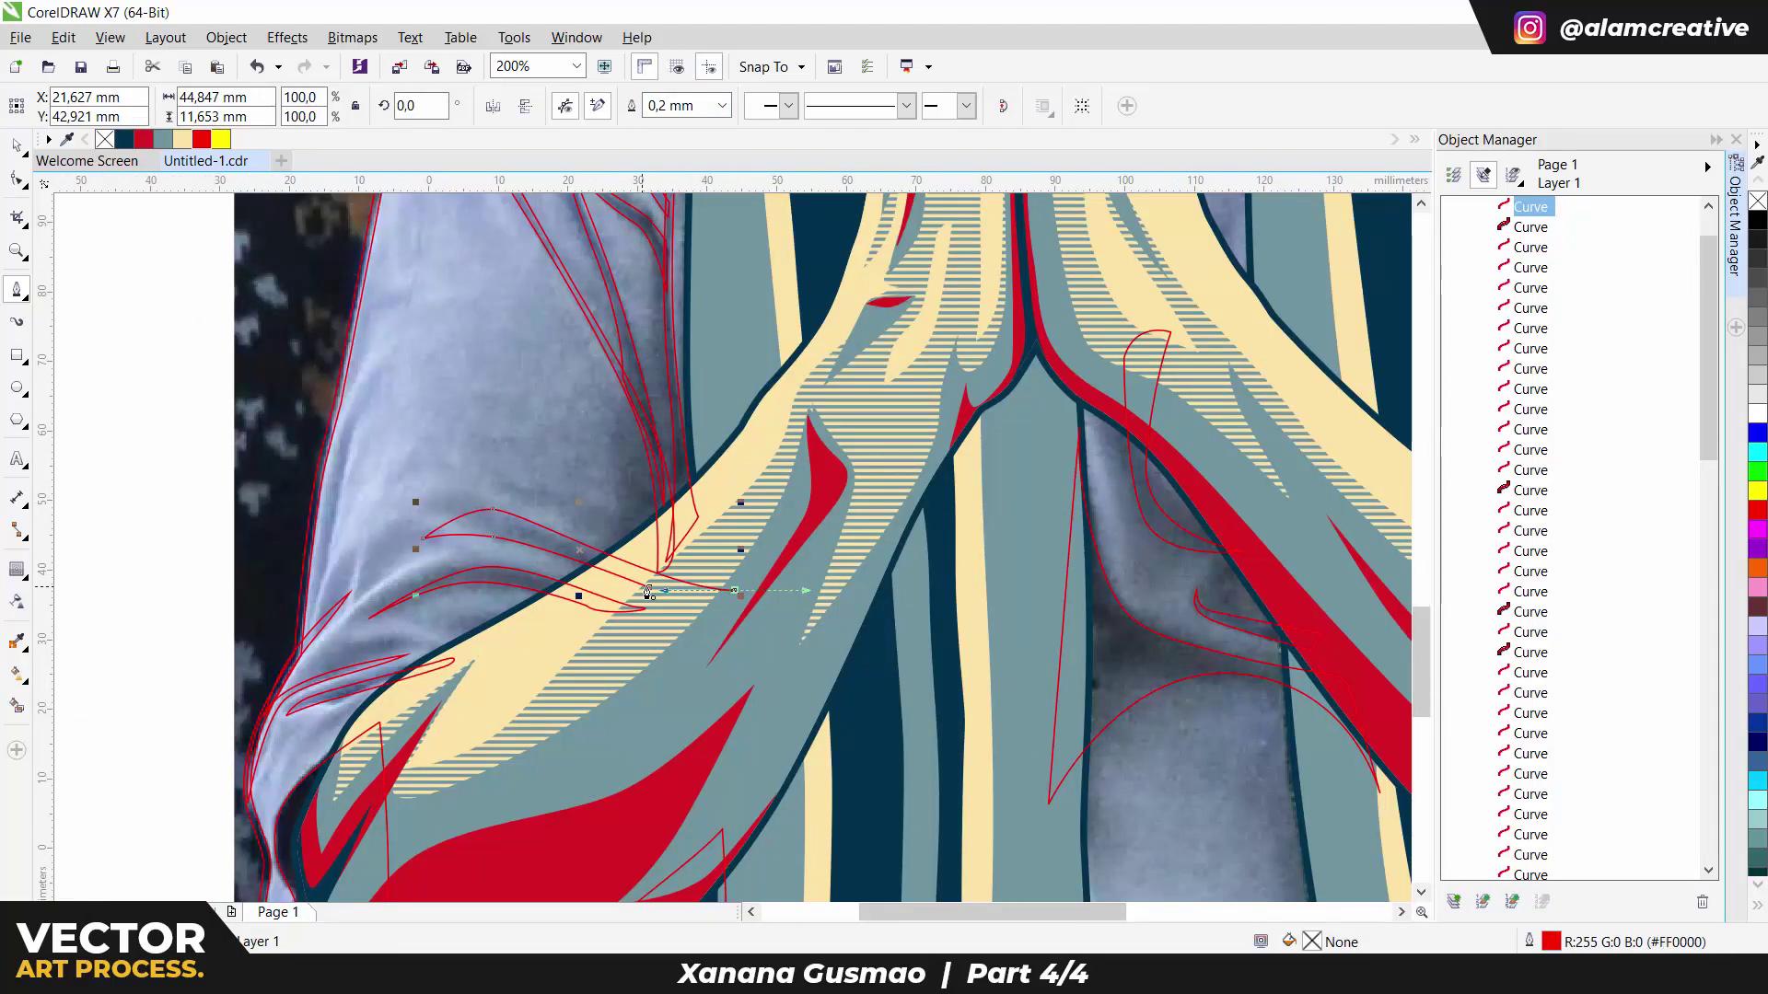
left_click_drag(431, 584, 423, 586)
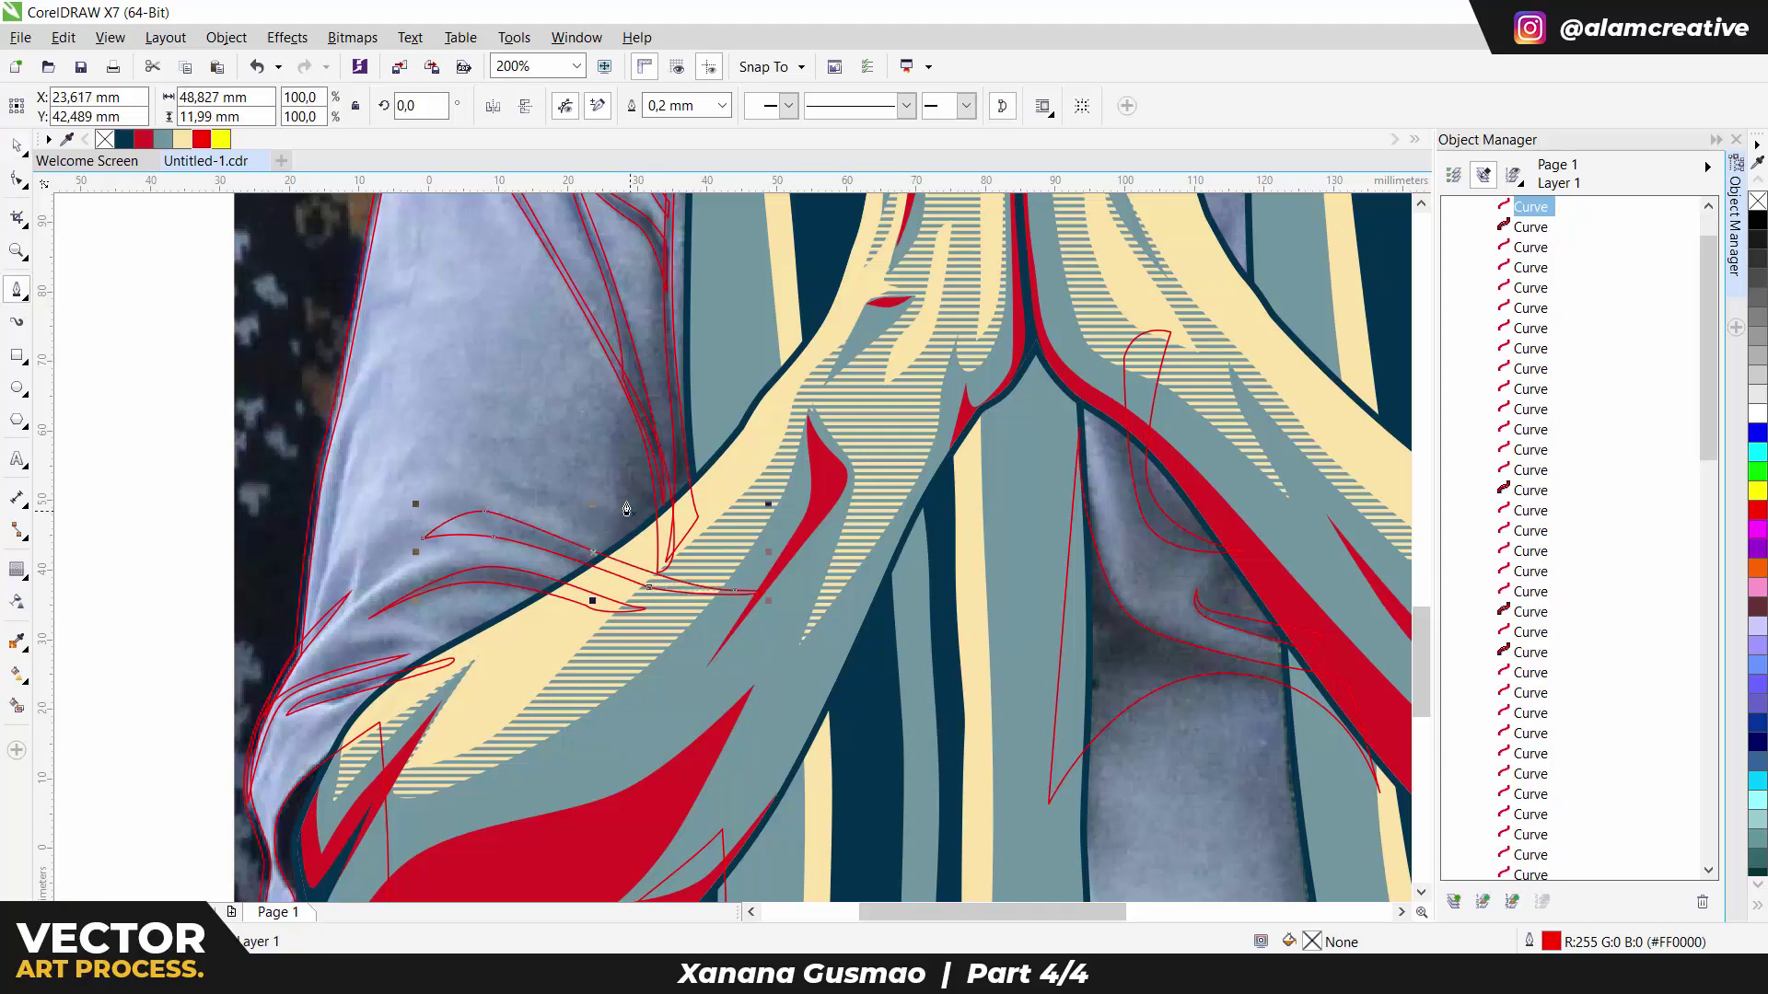
left_click(637, 600)
left_click_drag(612, 391, 623, 409)
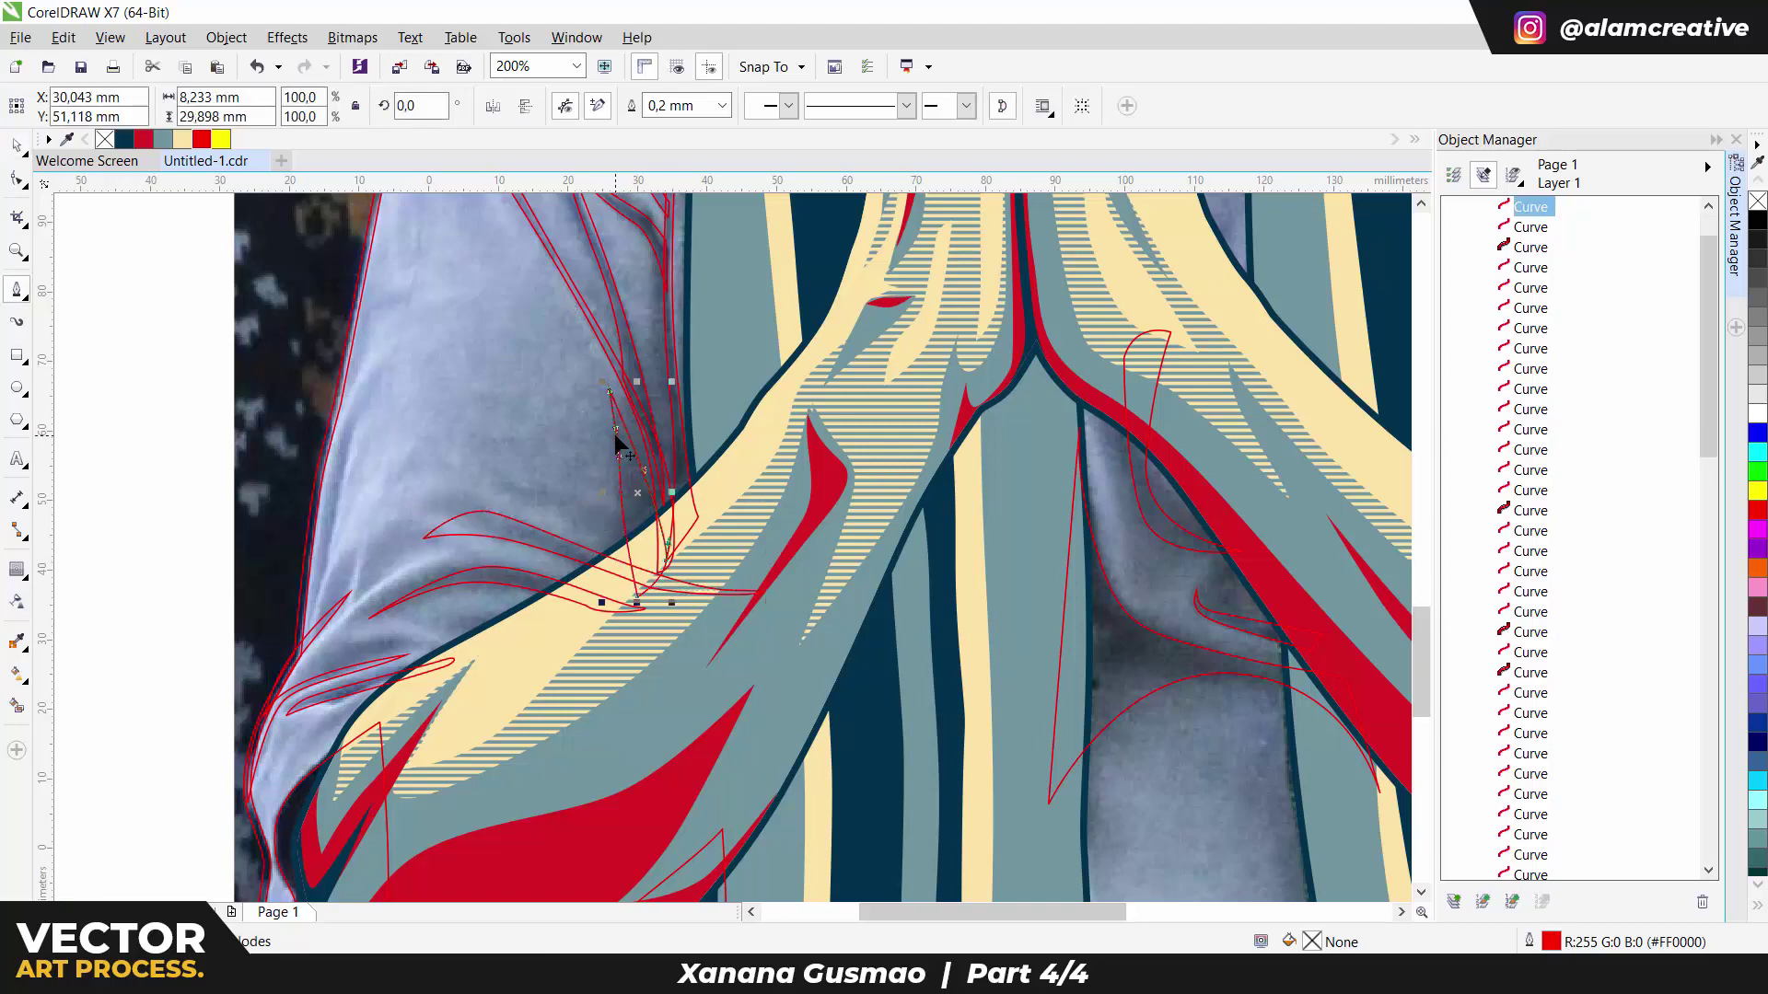
Step: Group the traced shirt folds behind the arms and scarf, with a dark blue R0 G50 B77 fill and no outline
scroll(631, 488, "down", 2)
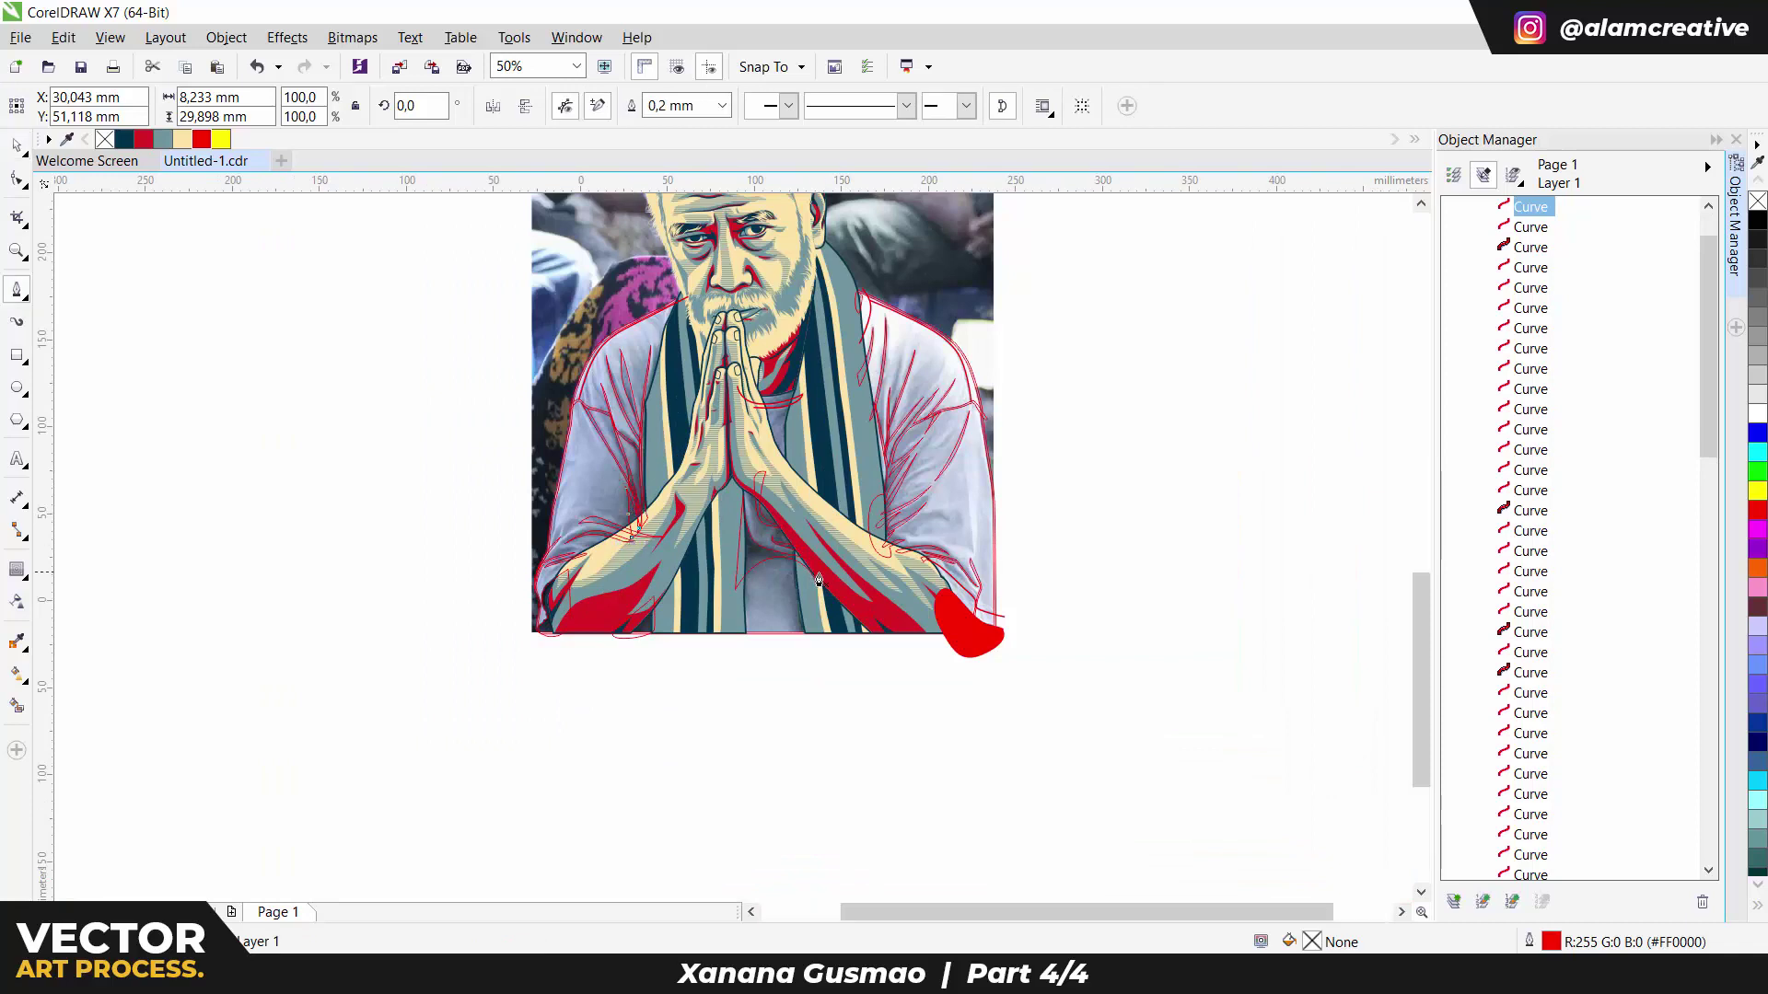
scroll(1565, 552, "down", 5)
left_click(1547, 632, "shift")
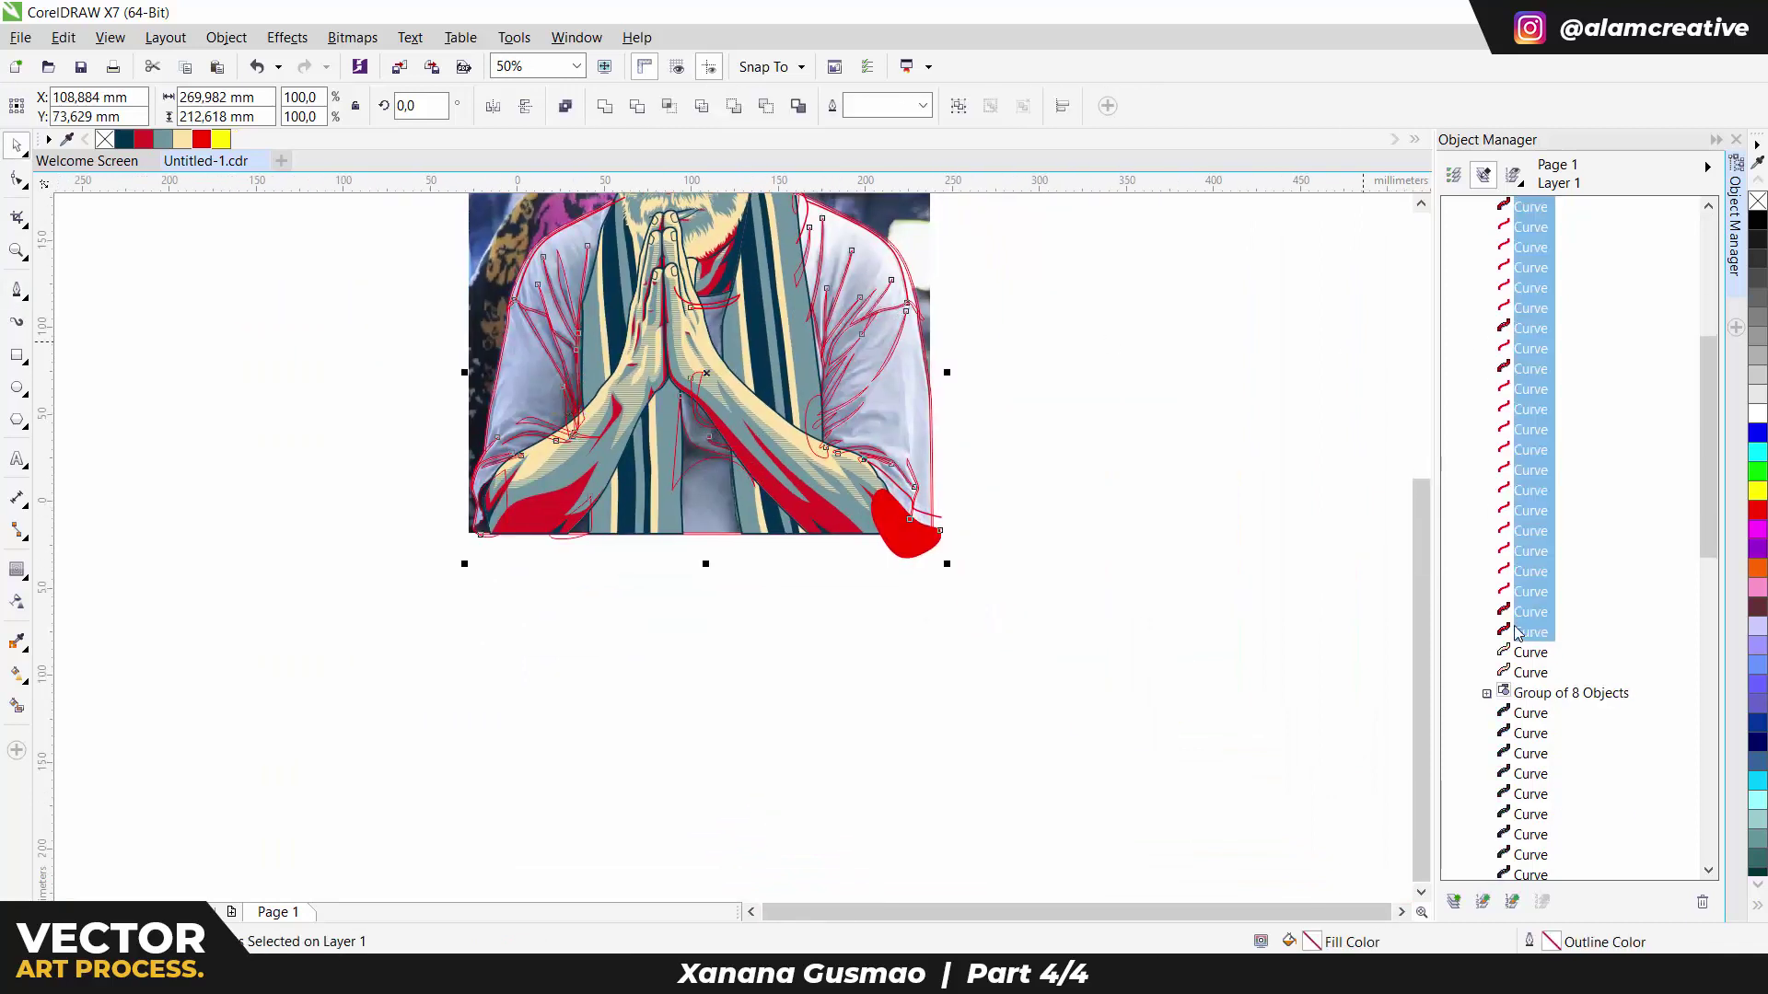
key("ctrl+g")
left_click(721, 534)
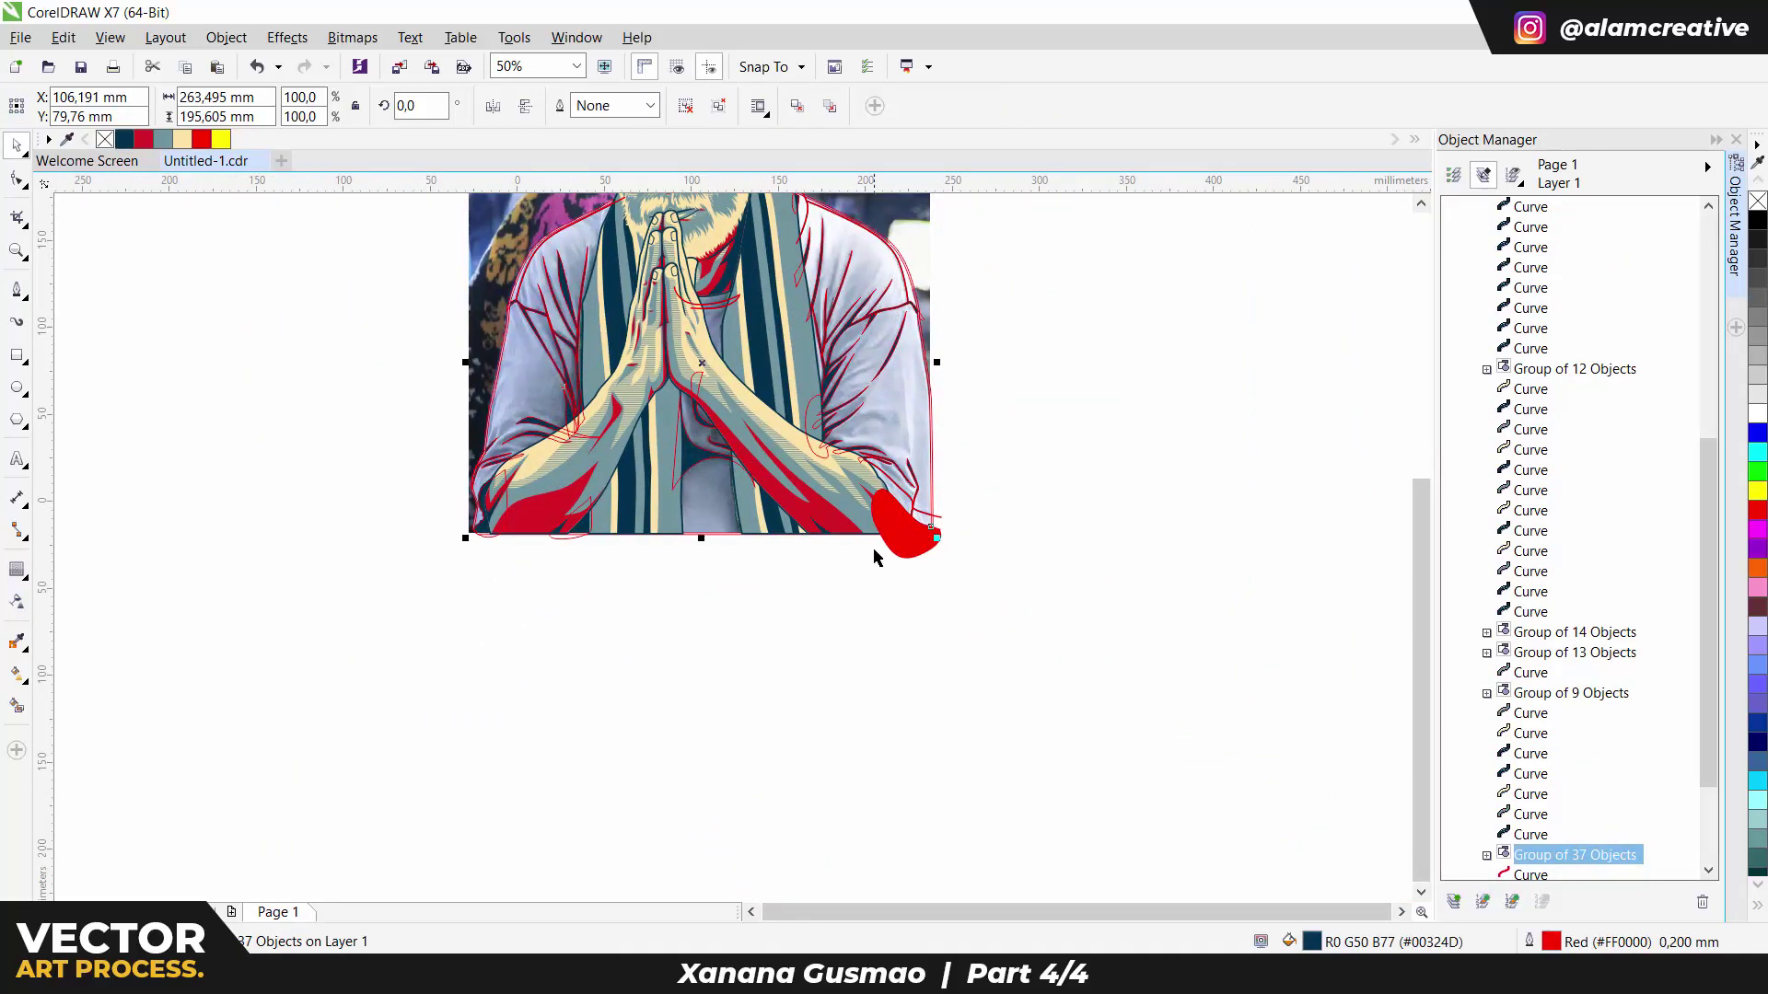
left_click(994, 433)
Step: Try moving the reference photo out from under the artwork, and undo the move
scroll(939, 370, "up", 2)
left_click_drag(939, 370, 467, 355)
key("ctrl+z")
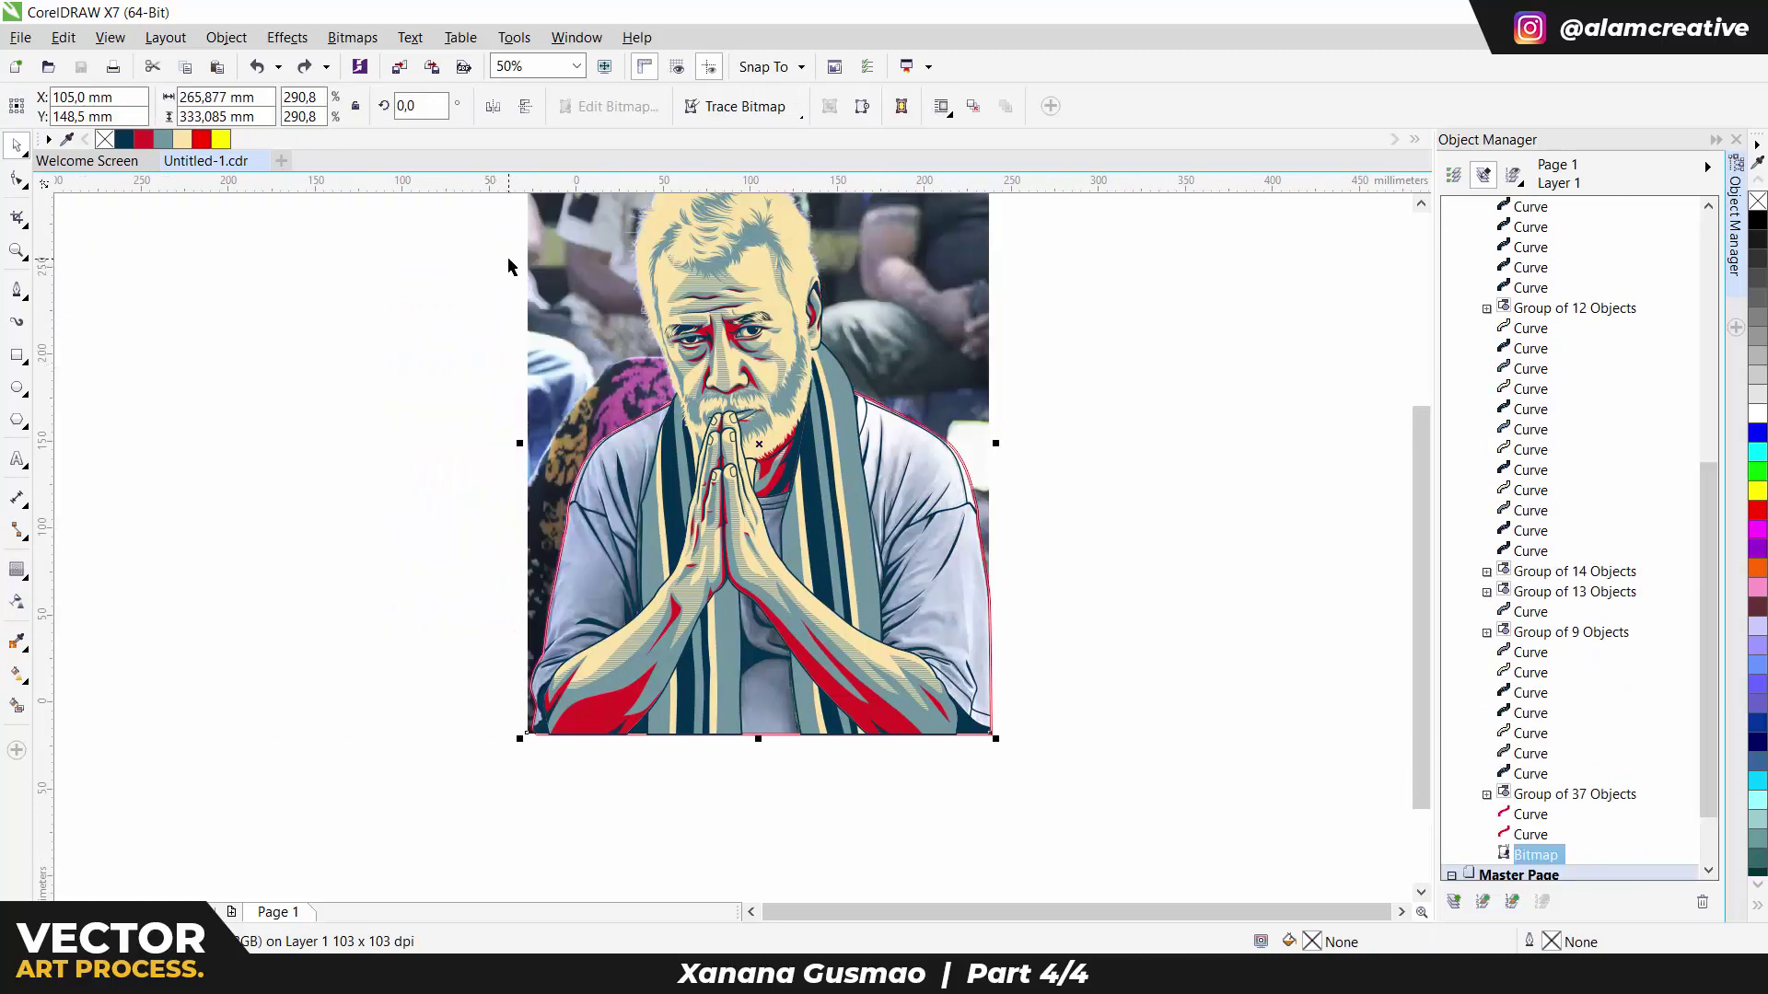
Step: Trace the first pointed bands of a shape about 24 × 20 mm between the dark folds at the cuff
scroll(804, 495, "up", 2)
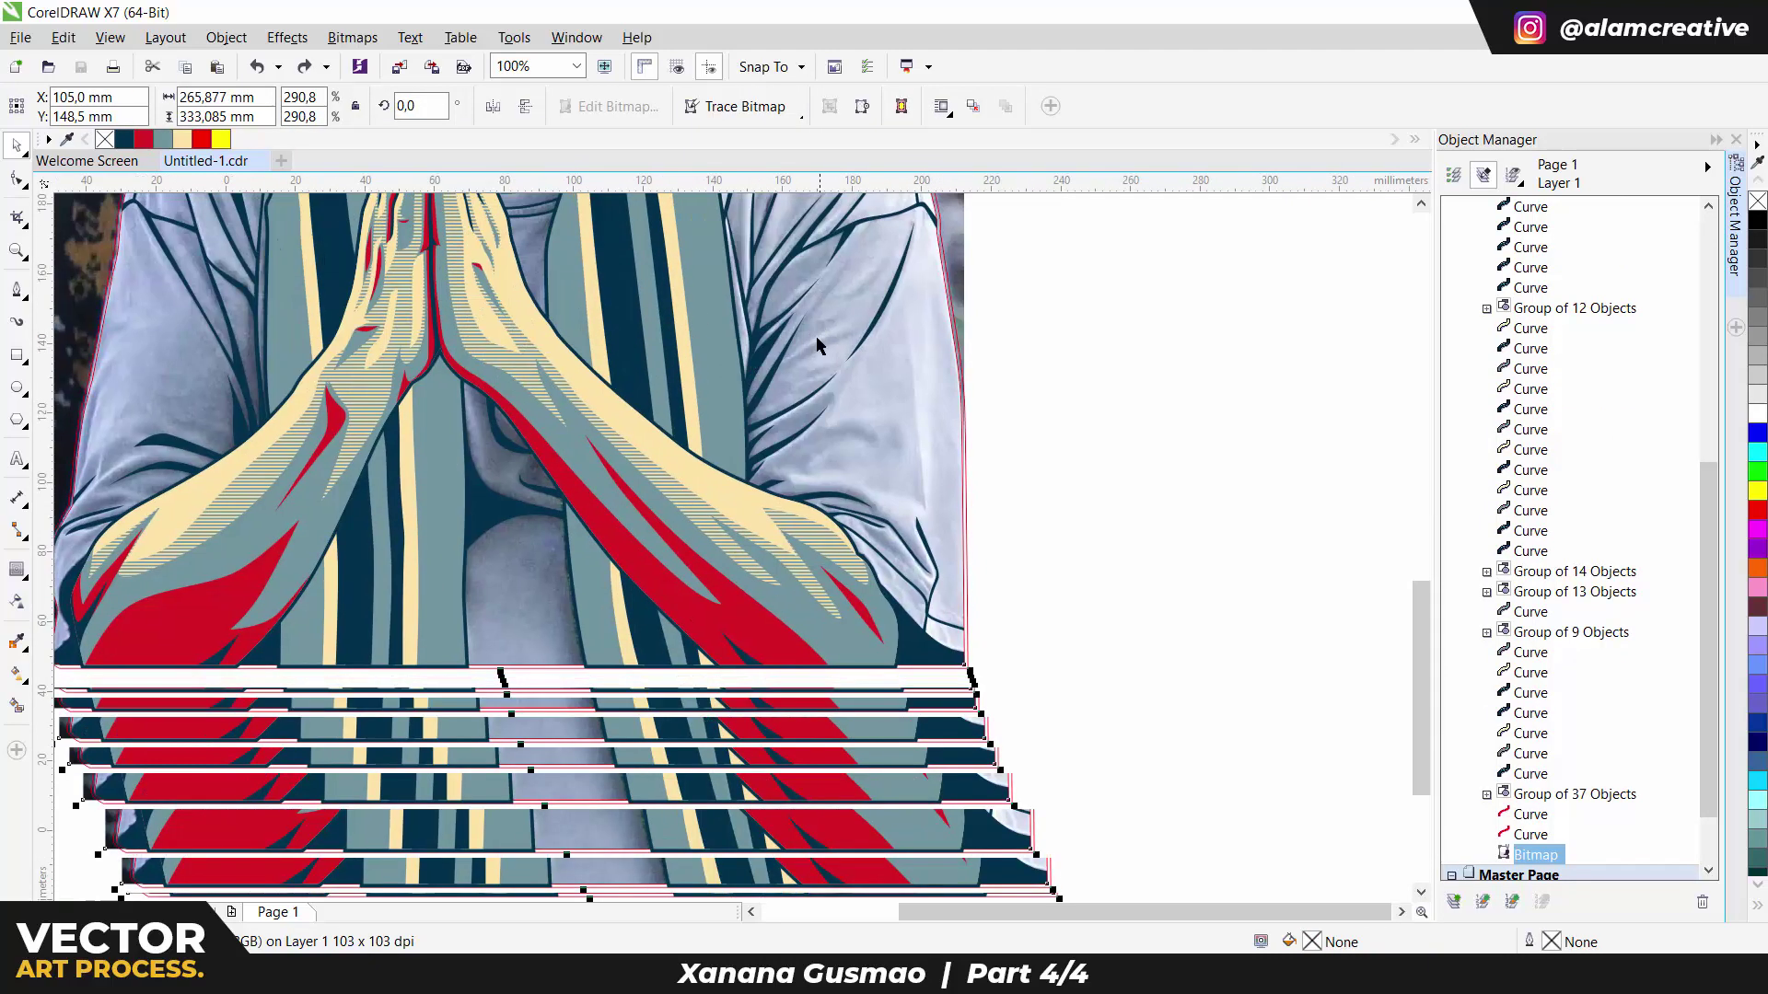
key("F5")
scroll(489, 482, "up", 2)
scroll(489, 481, "up", 1)
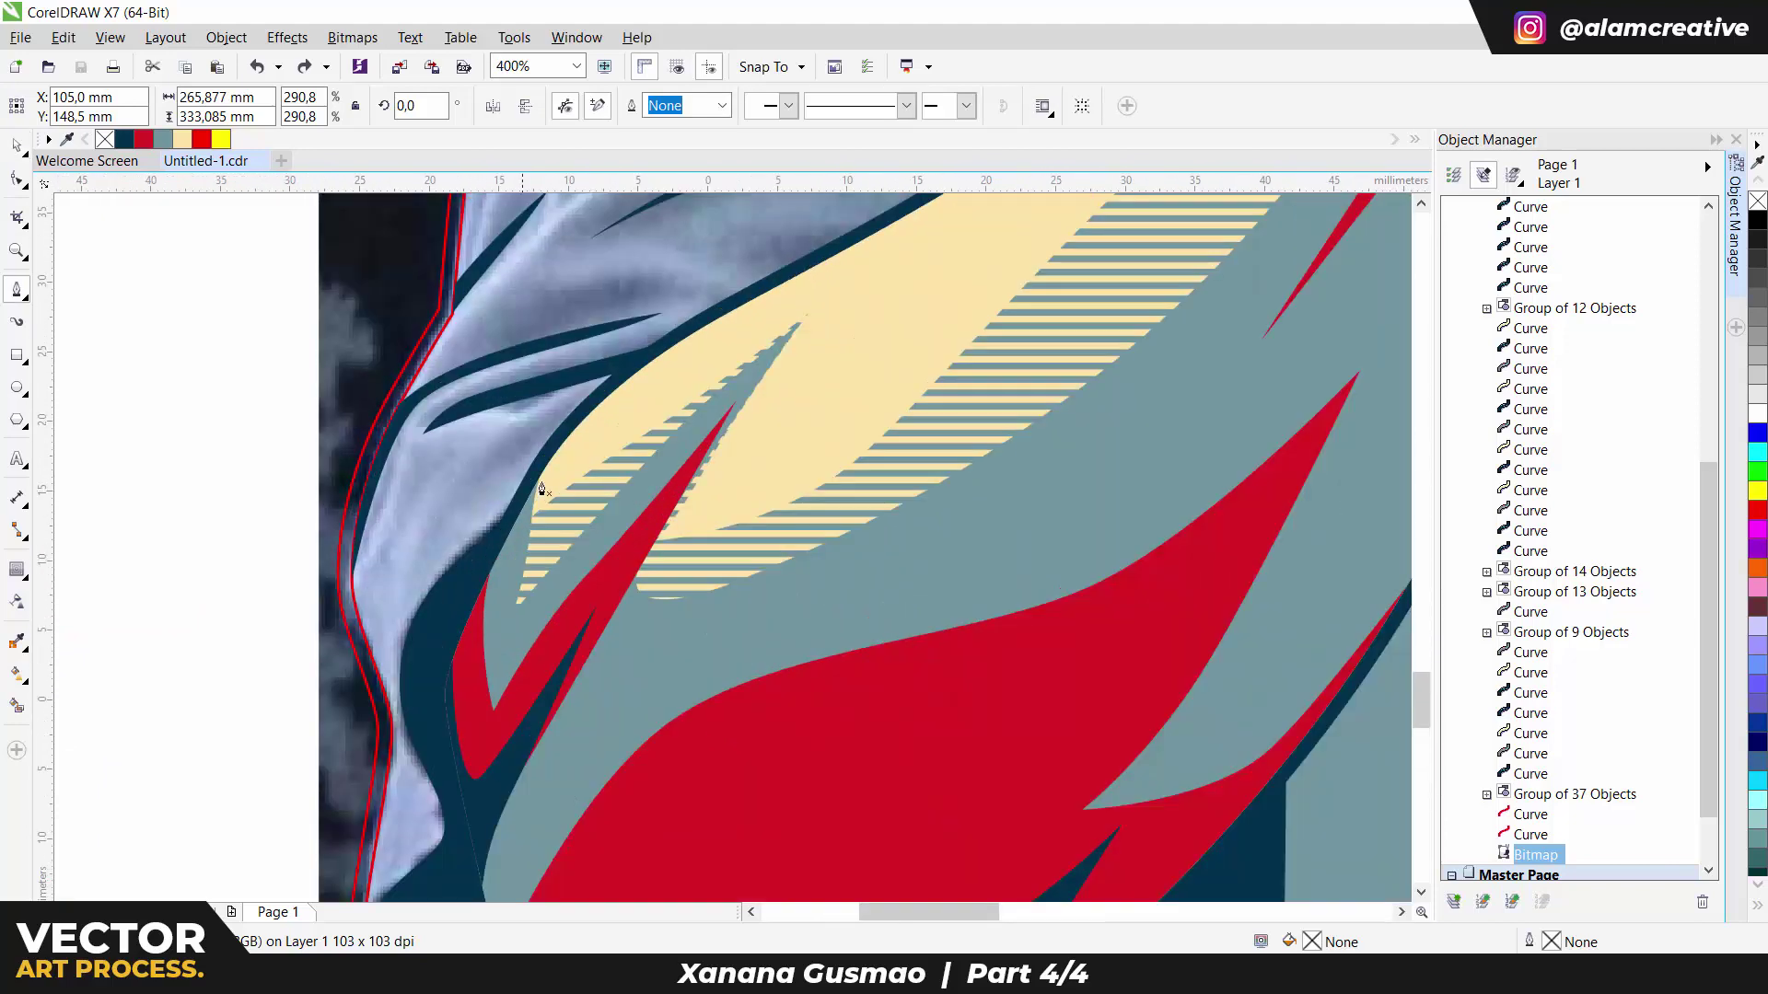
left_click(670, 438)
left_click(395, 580)
scroll(401, 467, "right", 1)
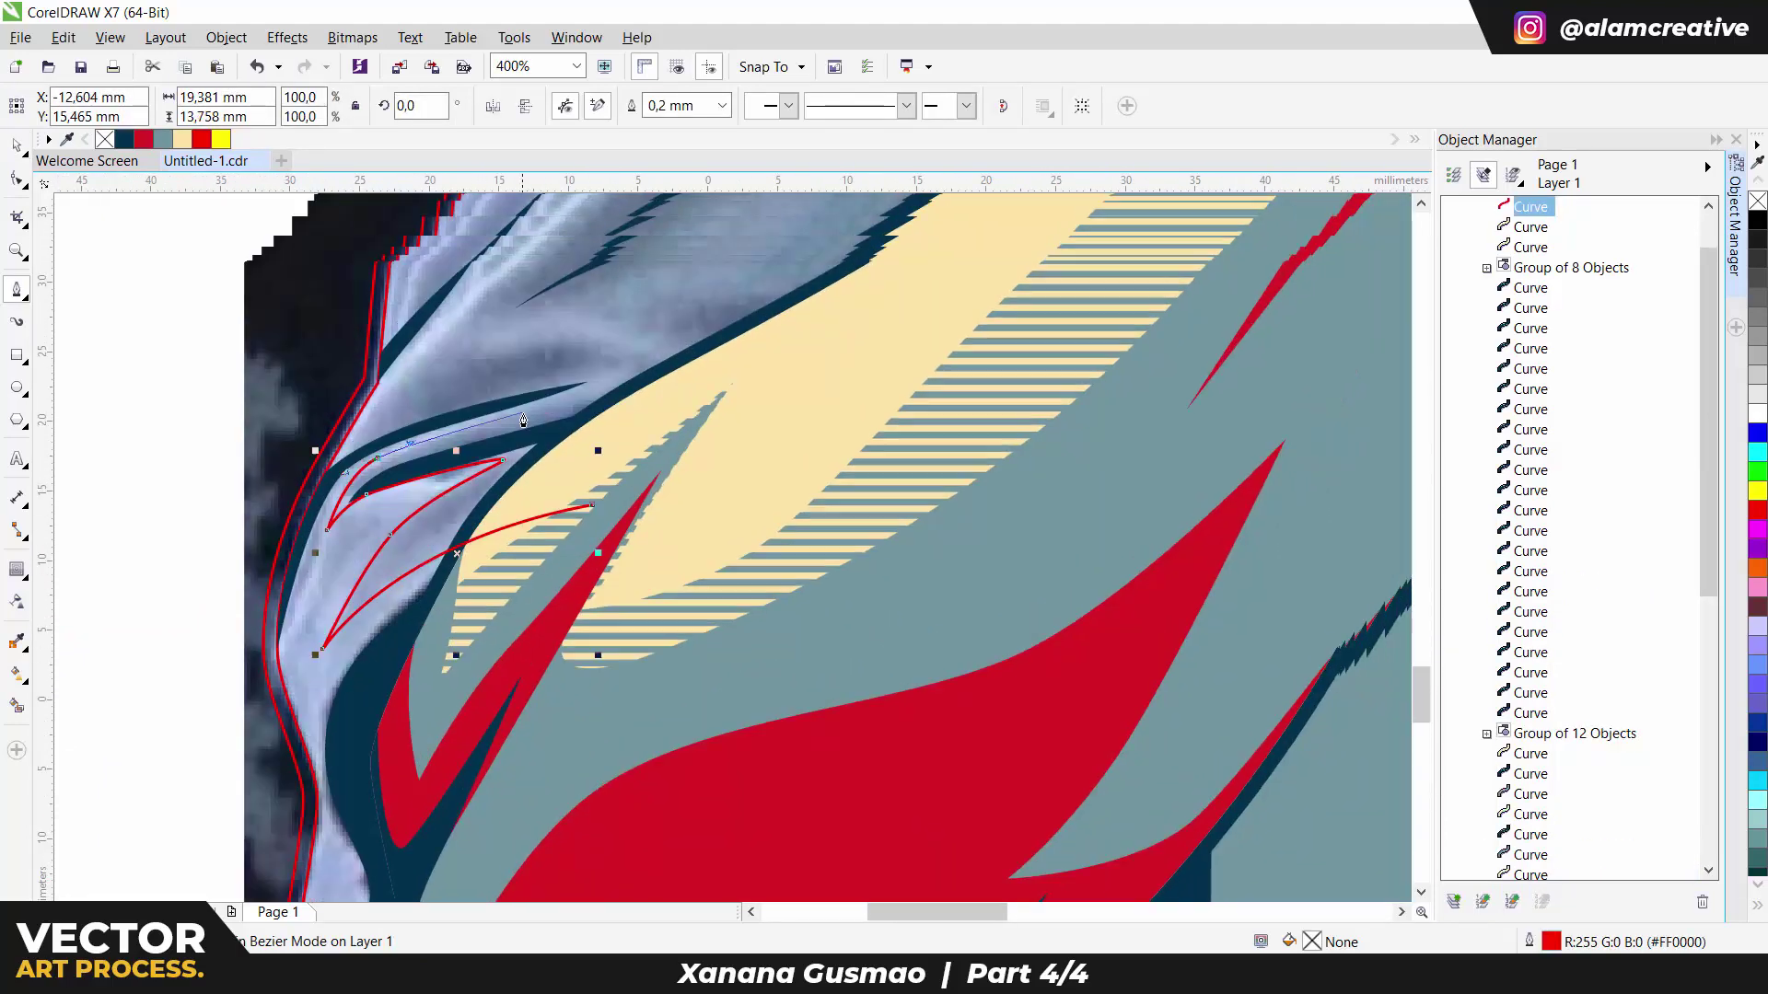
scroll(598, 386, "up", 1)
left_click(593, 391)
scroll(710, 368, "down", 1)
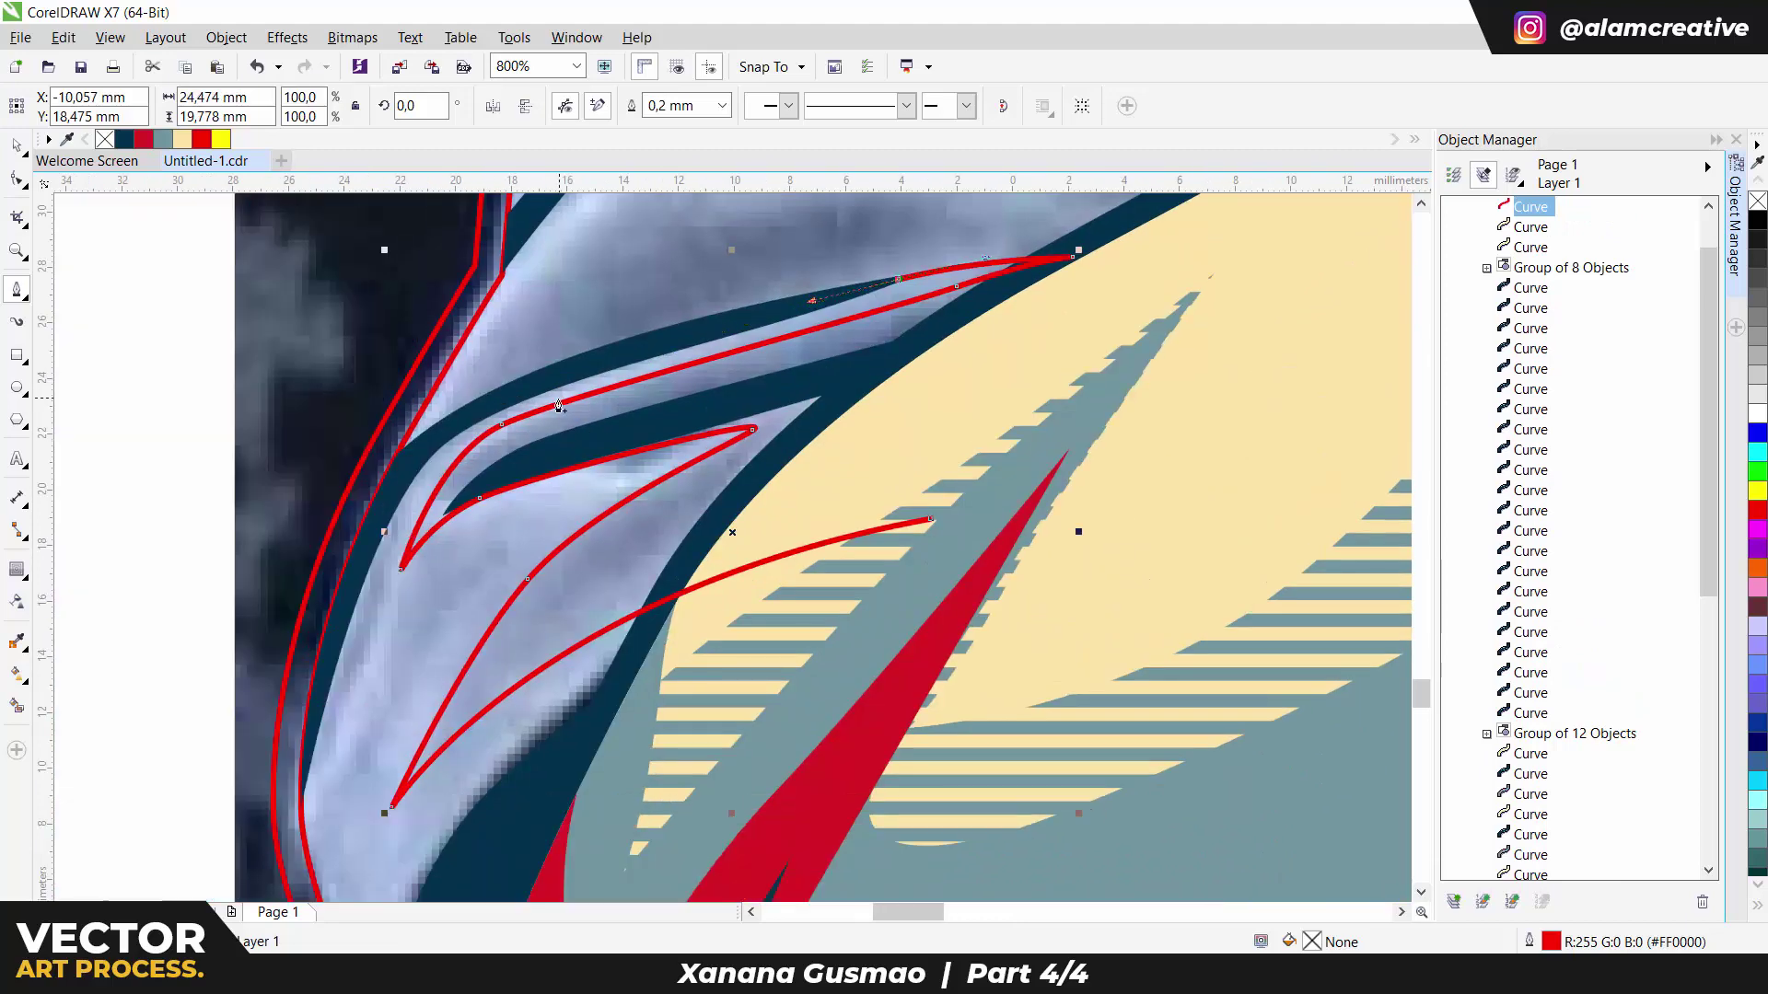
Step: Continue the pointed bands up the lower sleeve between the dark folds until the shape measures about 40 × 45 mm
scroll(806, 373, "left", 1)
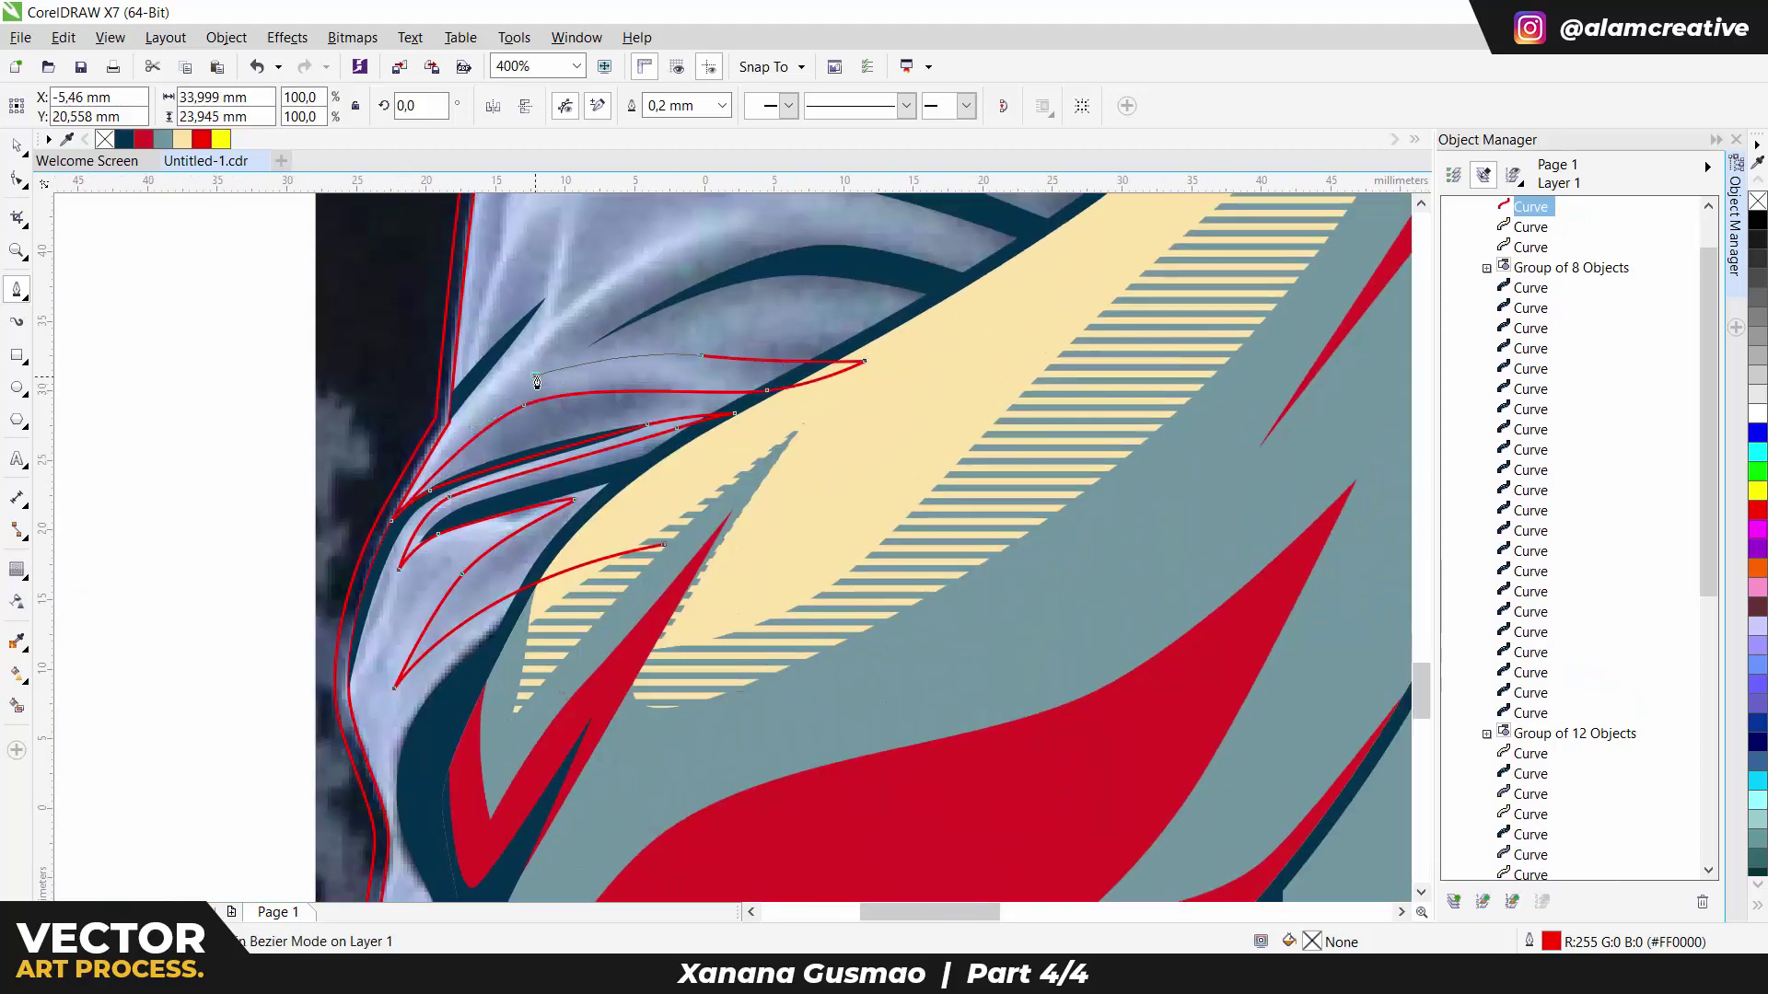
scroll(515, 414, "down", 1)
scroll(718, 216, "up", 1)
left_click_drag(490, 447, 523, 429)
left_click(695, 412)
left_click(747, 402)
key("ctrl+z")
key("ctrl+z")
left_click_drag(710, 422, 742, 422)
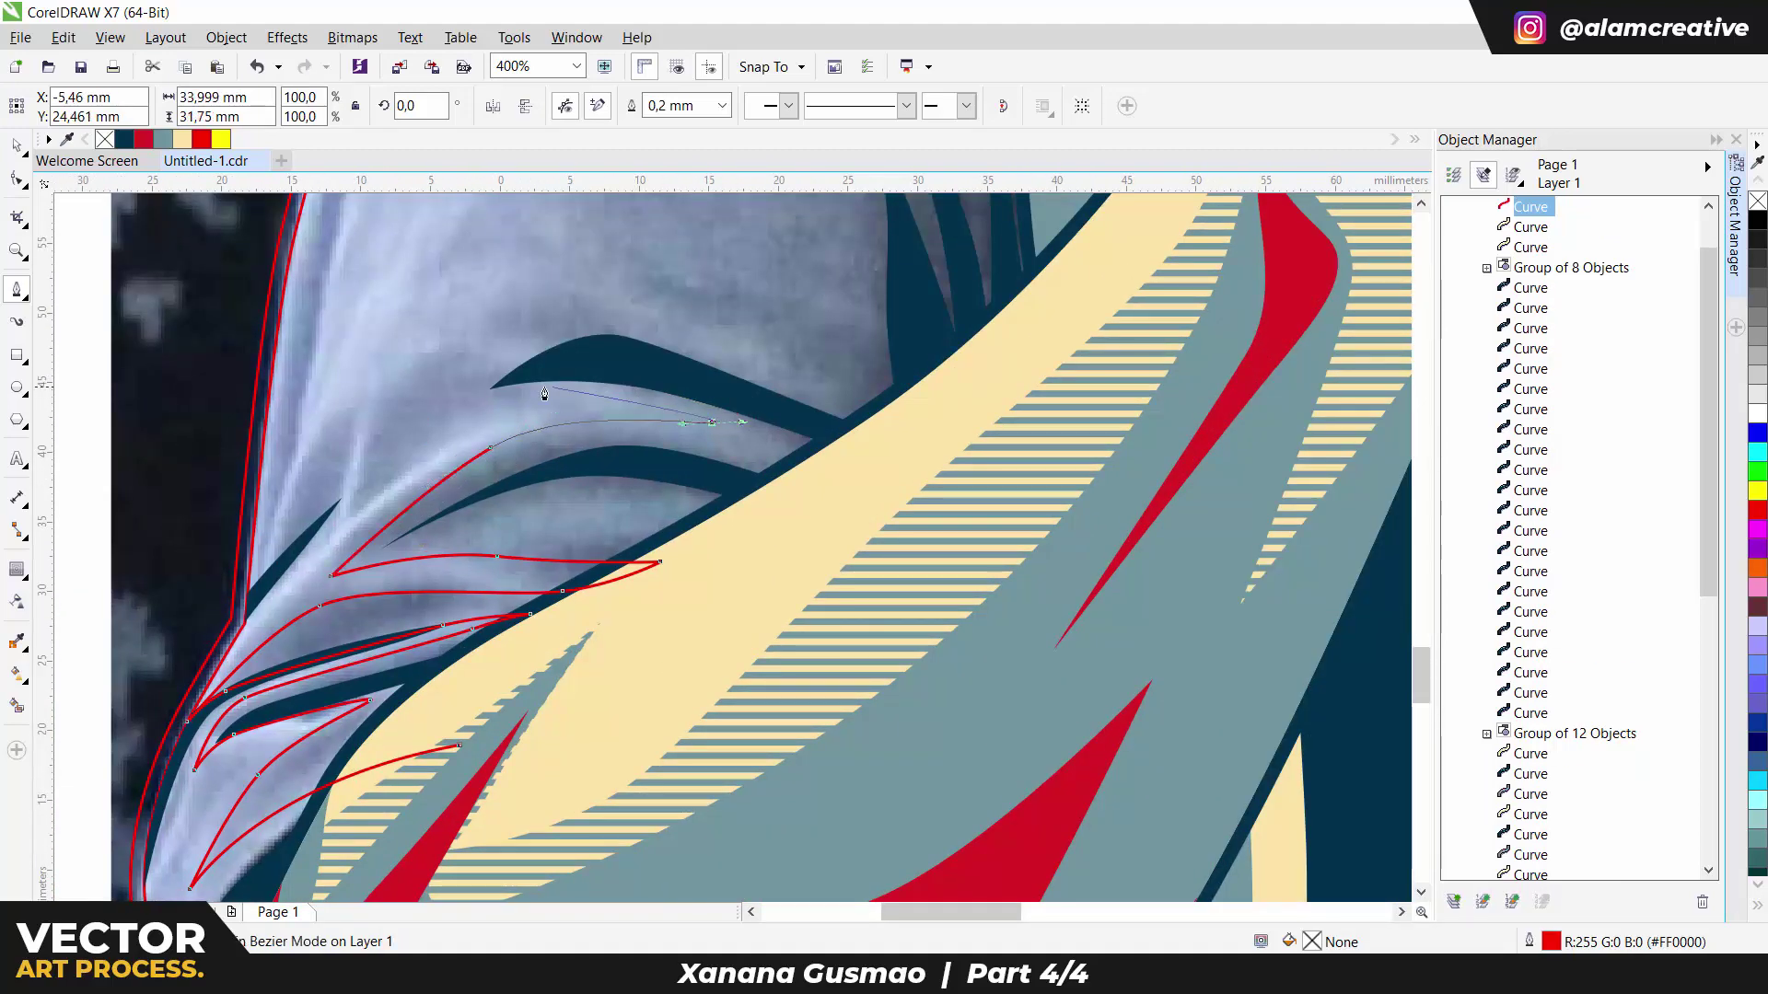
scroll(746, 516, "down", 1)
scroll(713, 506, "up", 1)
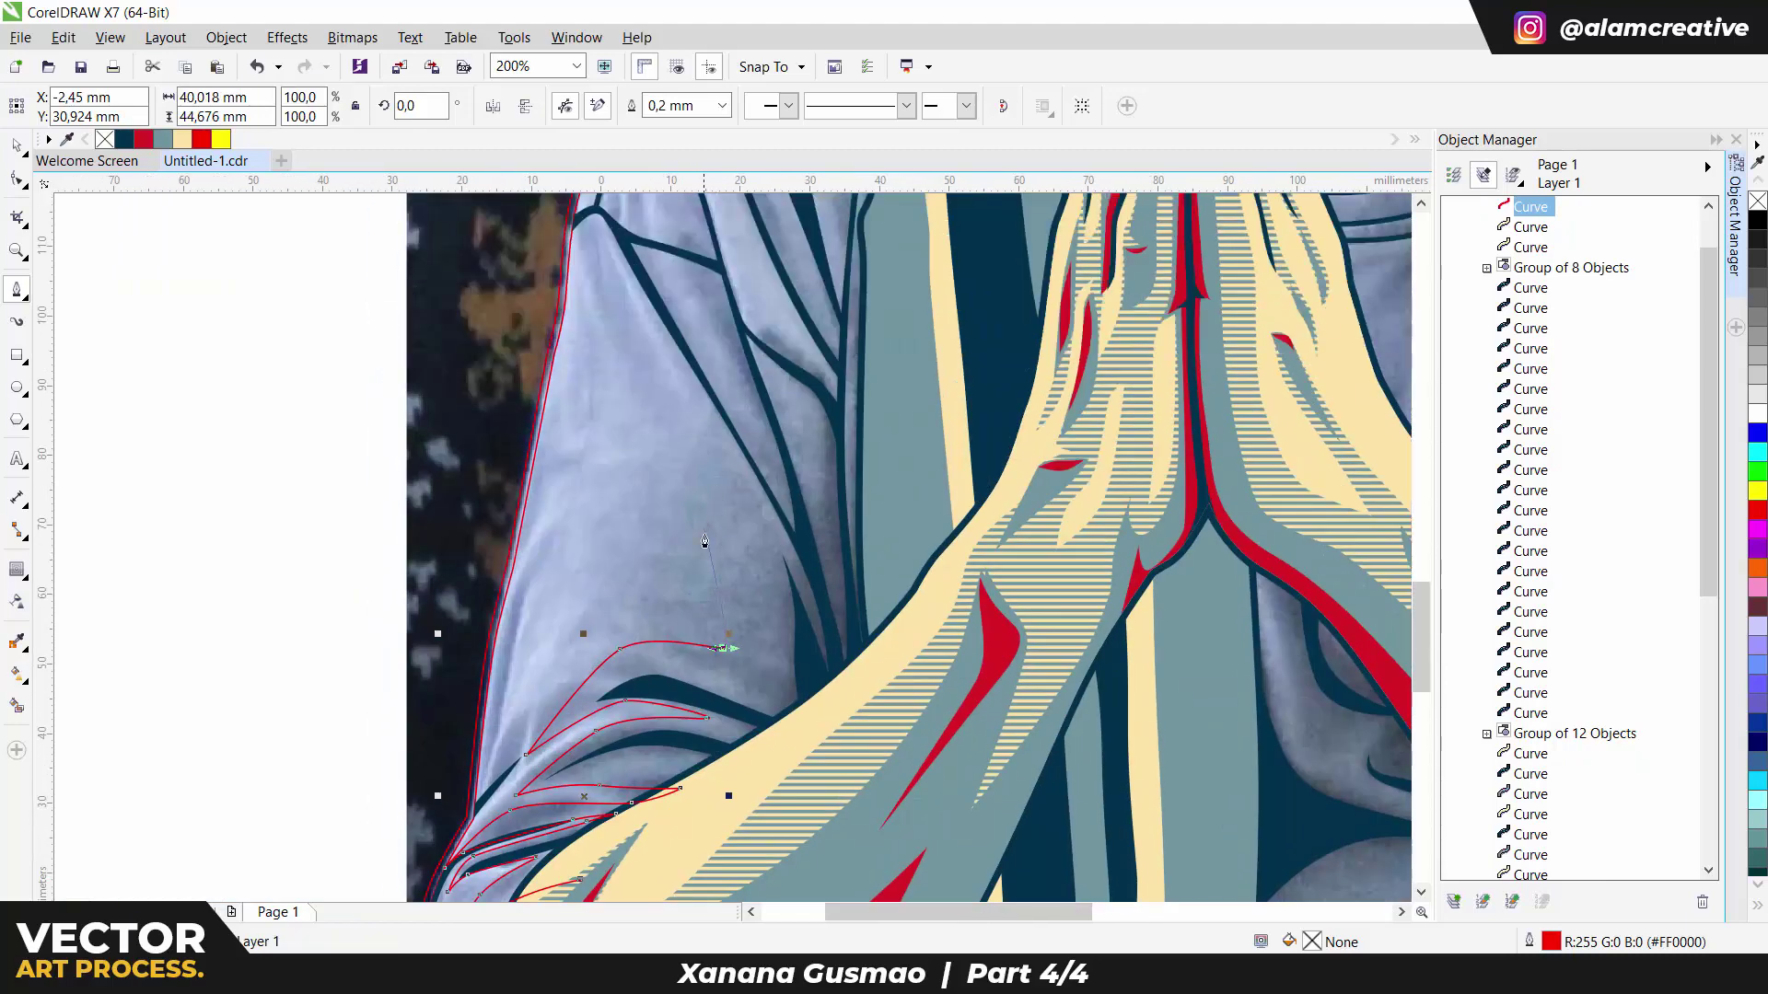
Step: Extend the shape up the sleeve to the shoulder seam and add a pointed band along the seam, reaching about 42 × 106 mm
key("ctrl+z")
key("Escape")
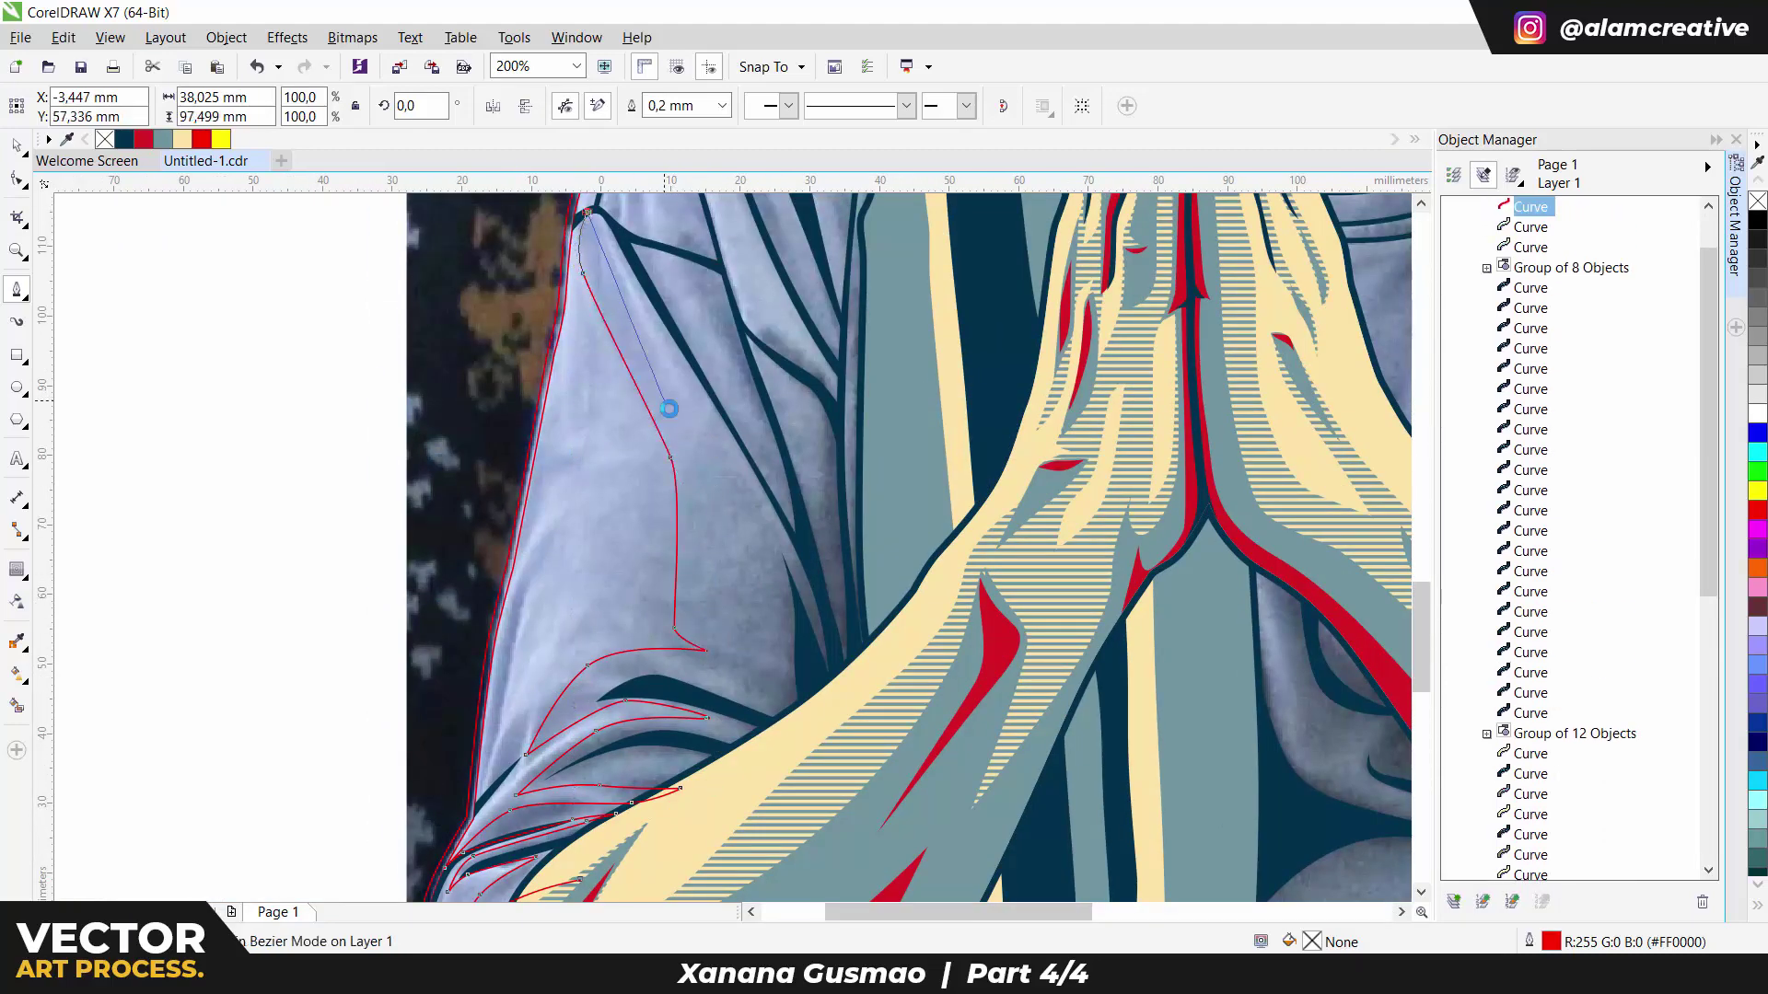
left_click_drag(687, 407, 706, 435)
left_click(740, 459)
scroll(740, 458, "down", 1)
scroll(716, 277, "up", 1)
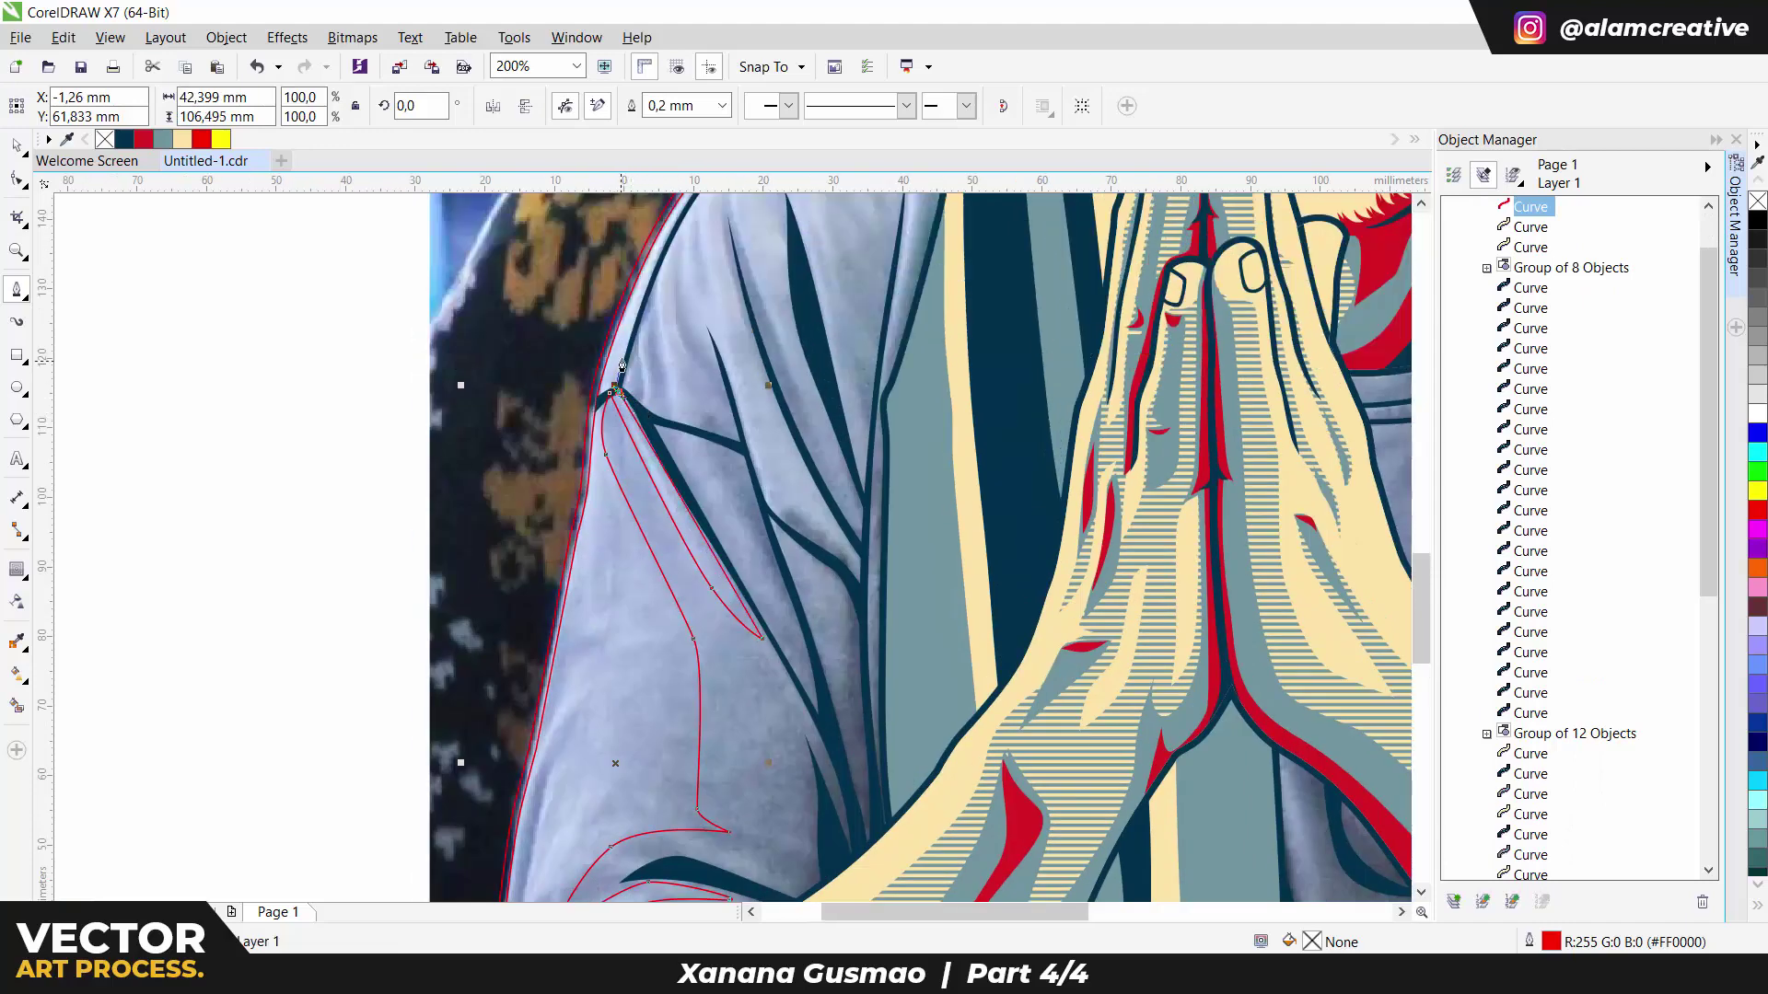
Step: Trace the outline past the shoulder seam and add a long pointed band inside the shoulder, extending the shape to about 42 × 132 mm
scroll(623, 365, "up", 2)
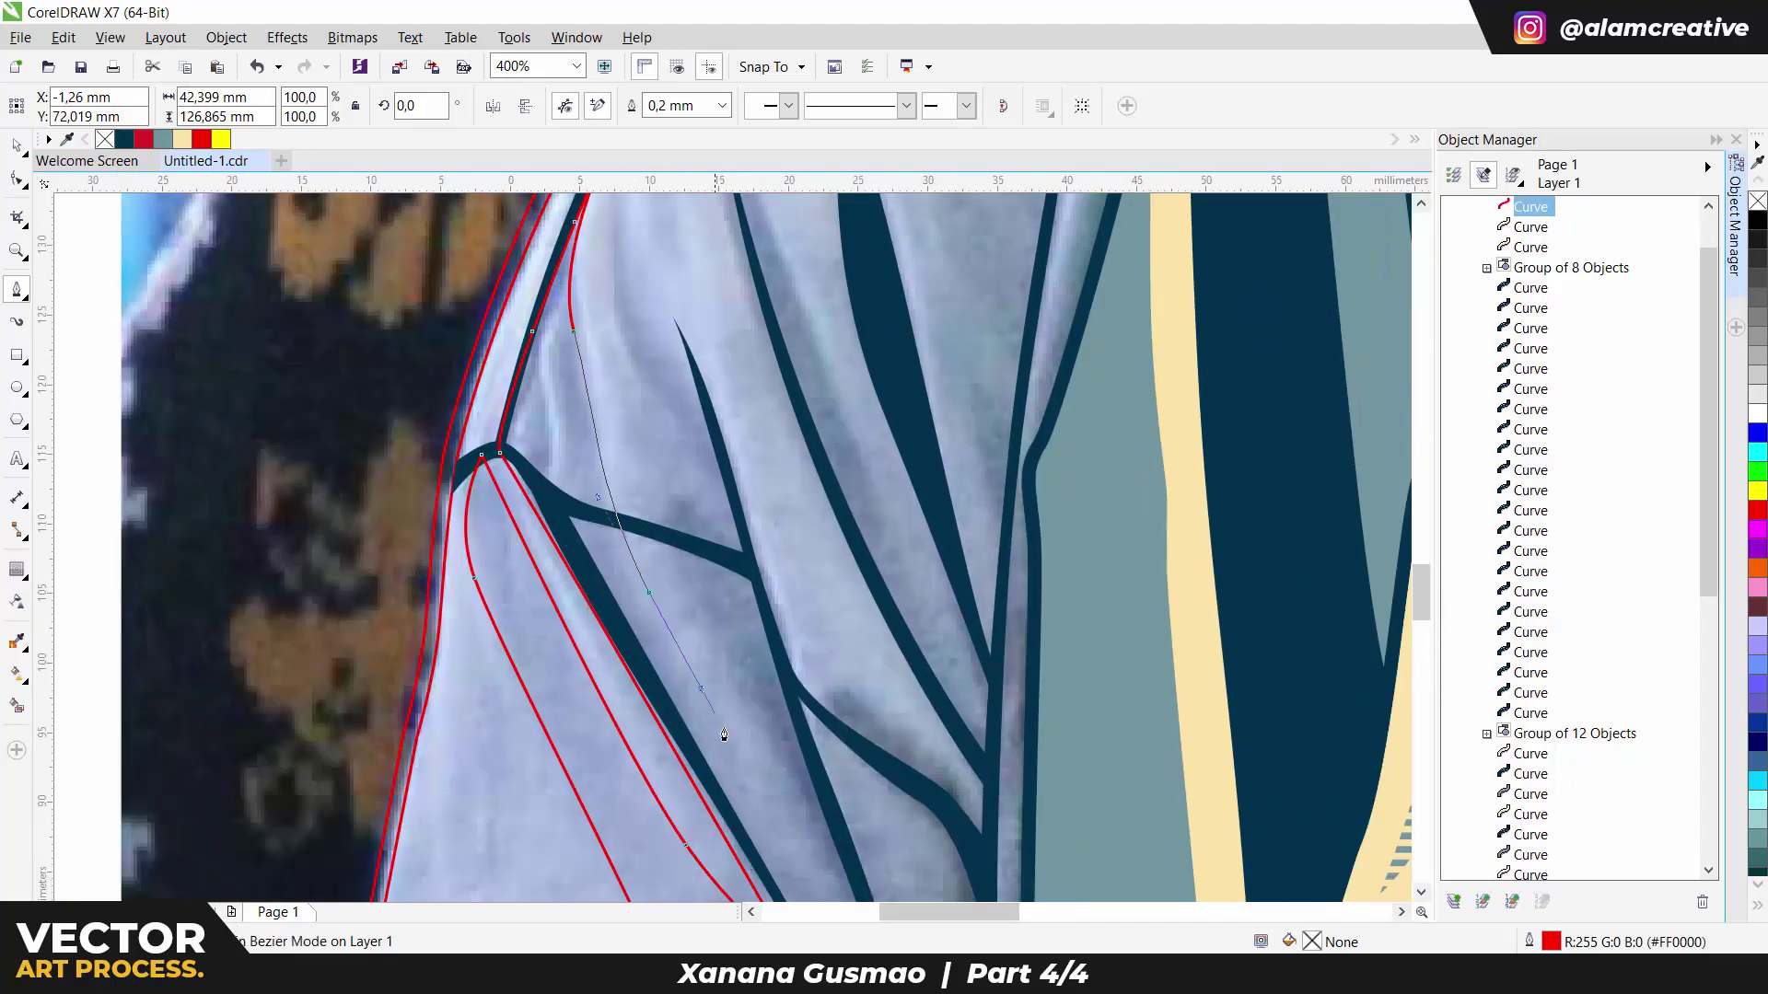
left_click(760, 754)
scroll(664, 552, "down", 2)
scroll(653, 513, "up", 1)
left_click_drag(656, 505, 646, 446)
left_click(686, 492)
scroll(707, 531, "down", 3)
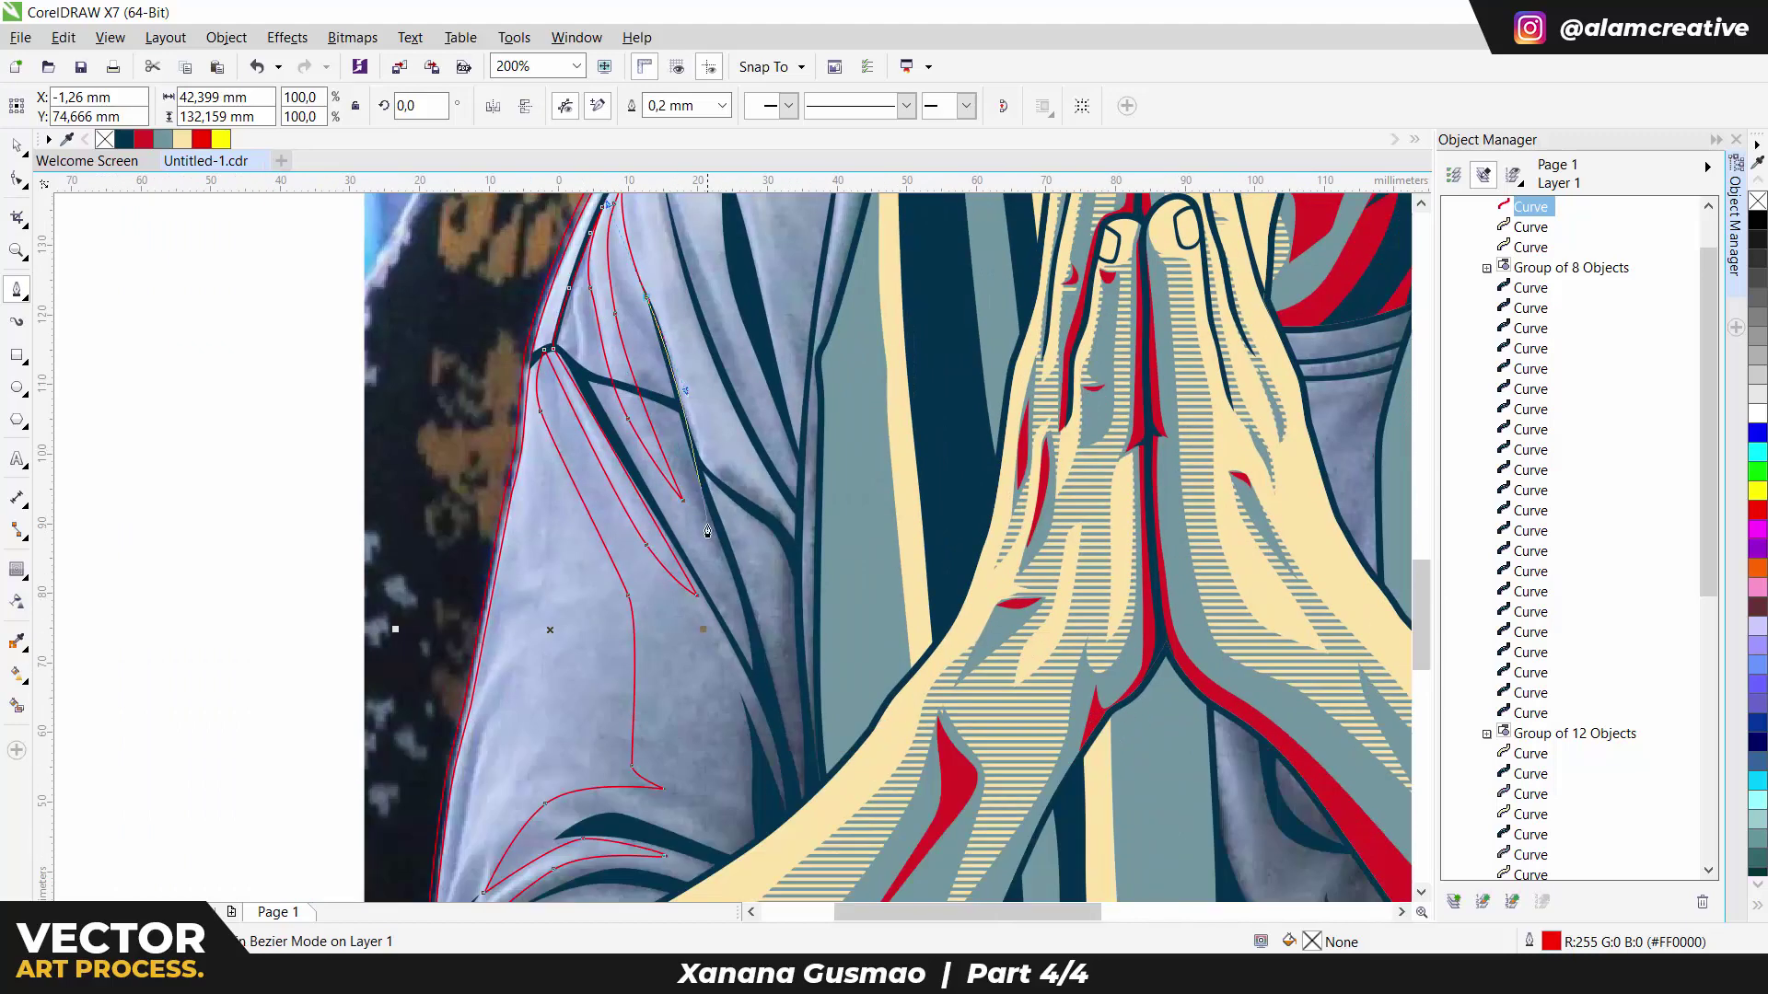
Step: Add pointed bands between the dark folds across the shoulder, extending the shape to about 56 × 141 mm
left_click(793, 521)
scroll(694, 339, "up", 2)
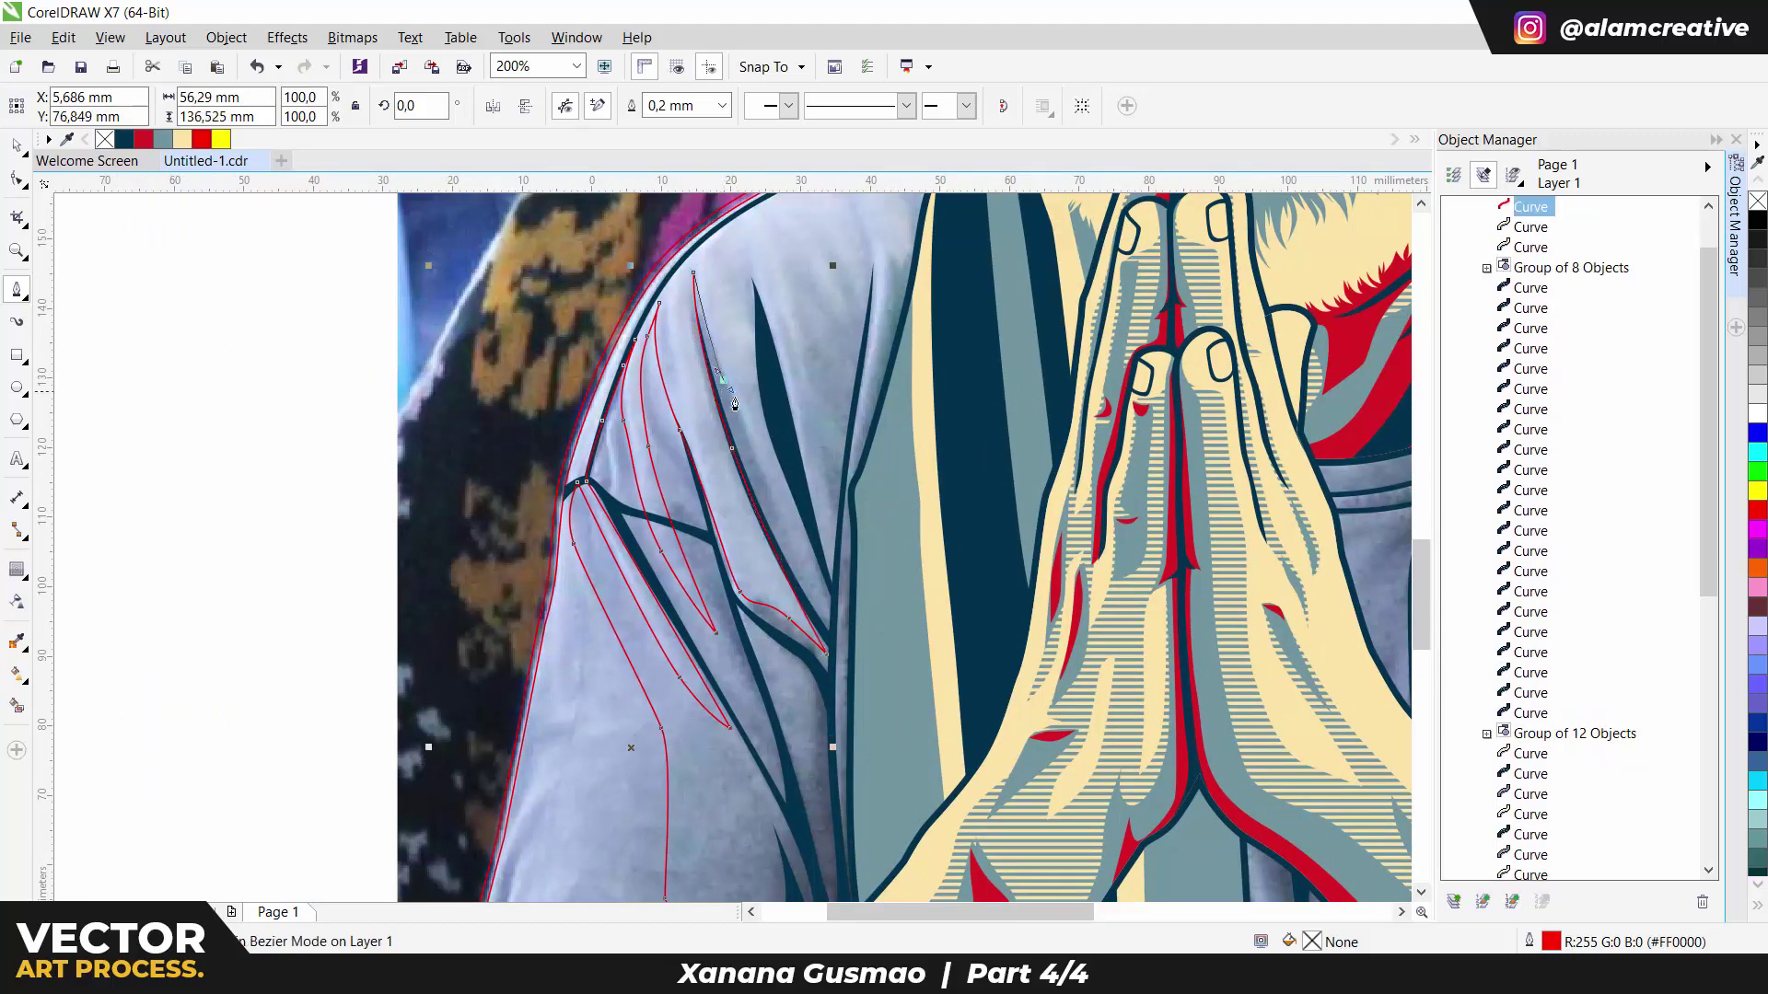
left_click(753, 440)
left_click(735, 244)
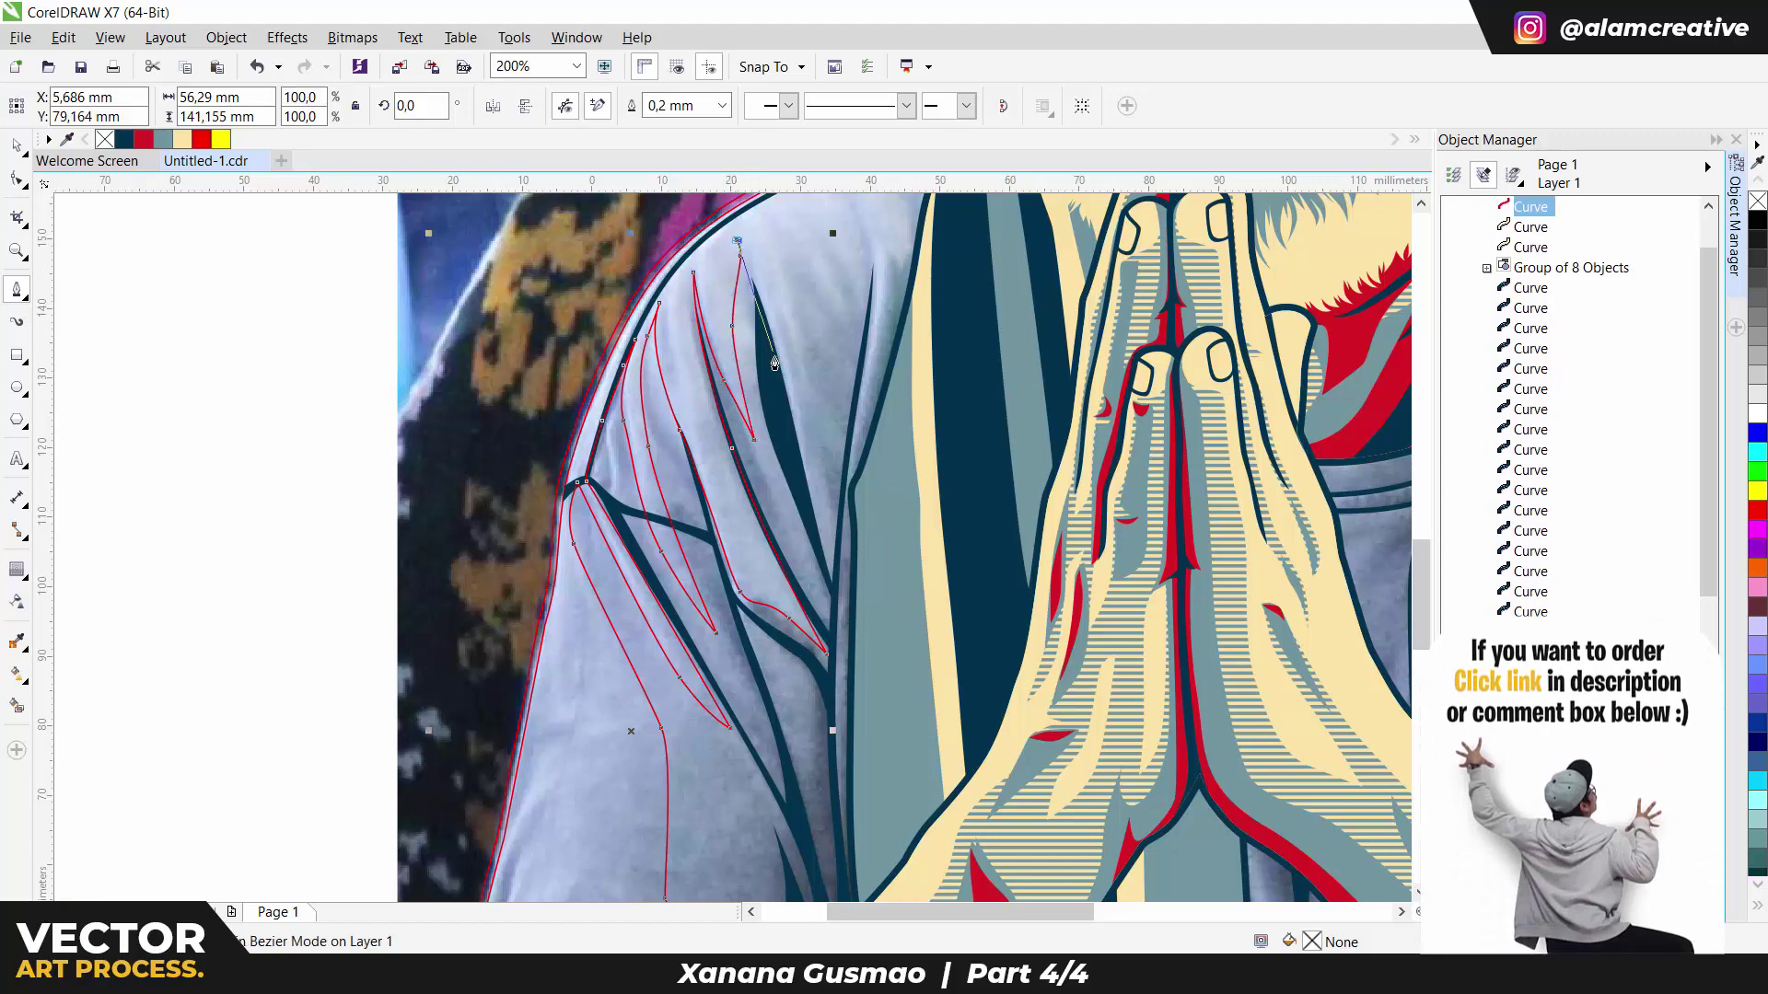
left_click_drag(793, 338, 789, 286)
scroll(792, 313, "up", 3)
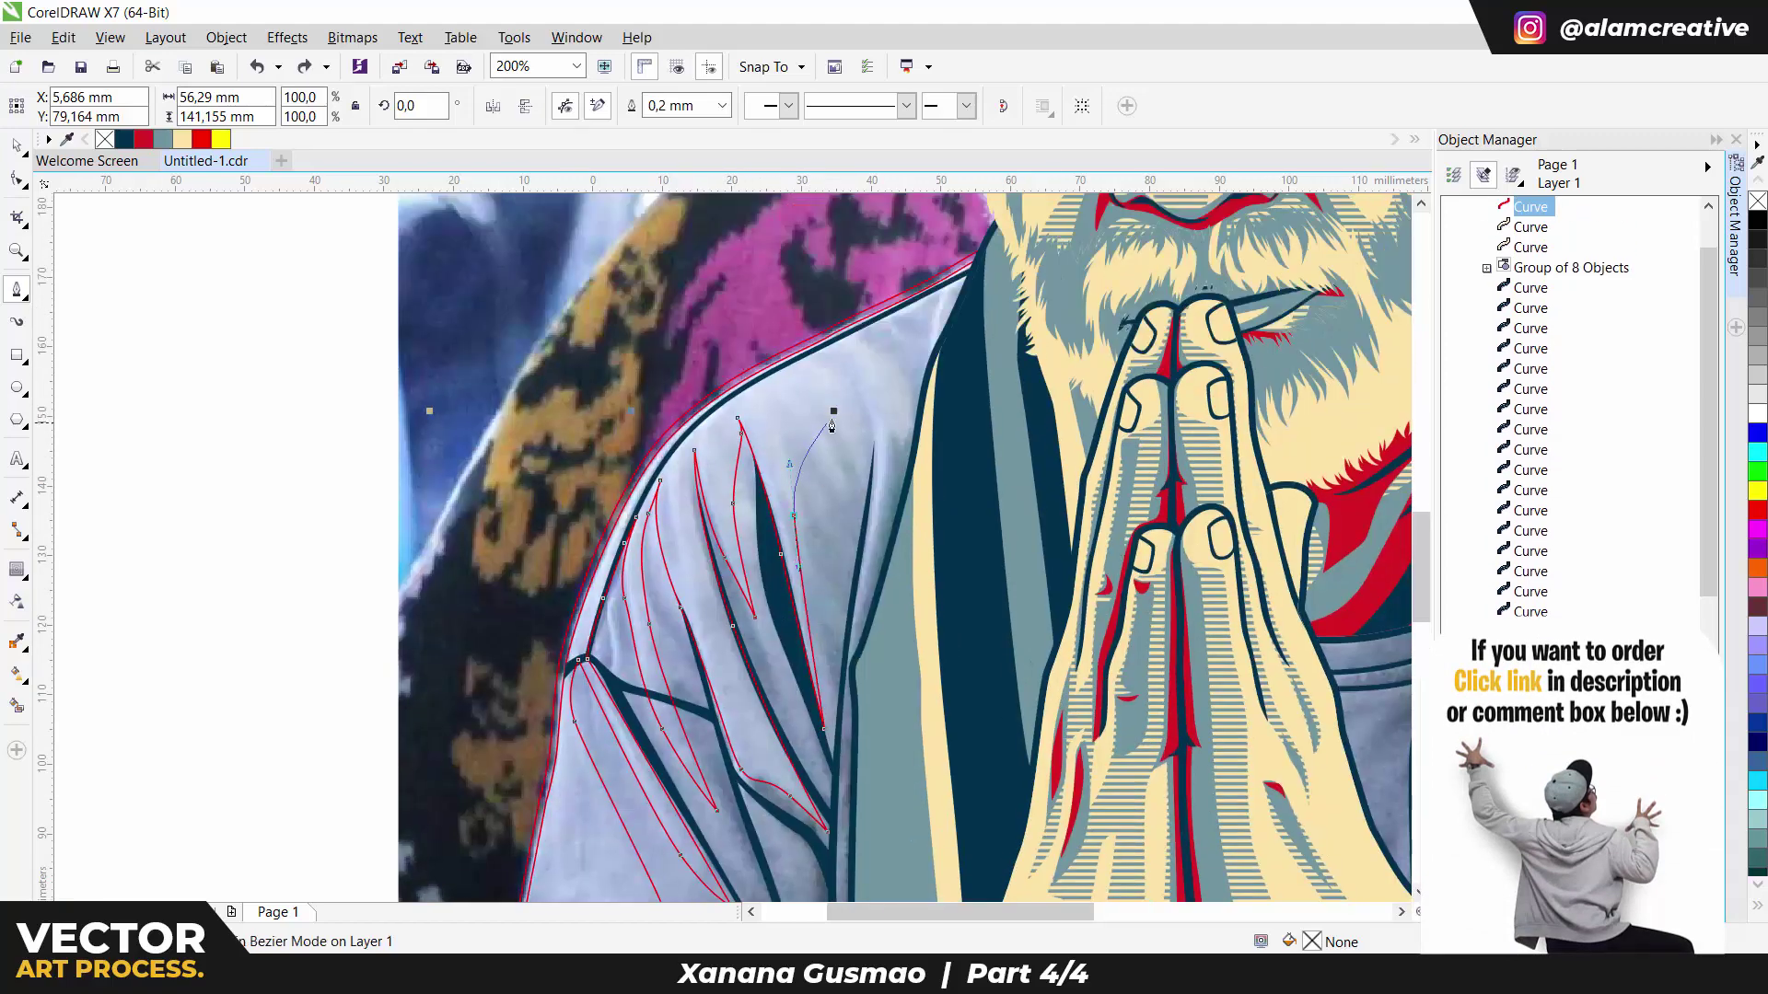
Step: Trace the last band beside the scarf and carry the outline up towards the neck, reaching about 66 × 152 mm
scroll(870, 356, "up", 2)
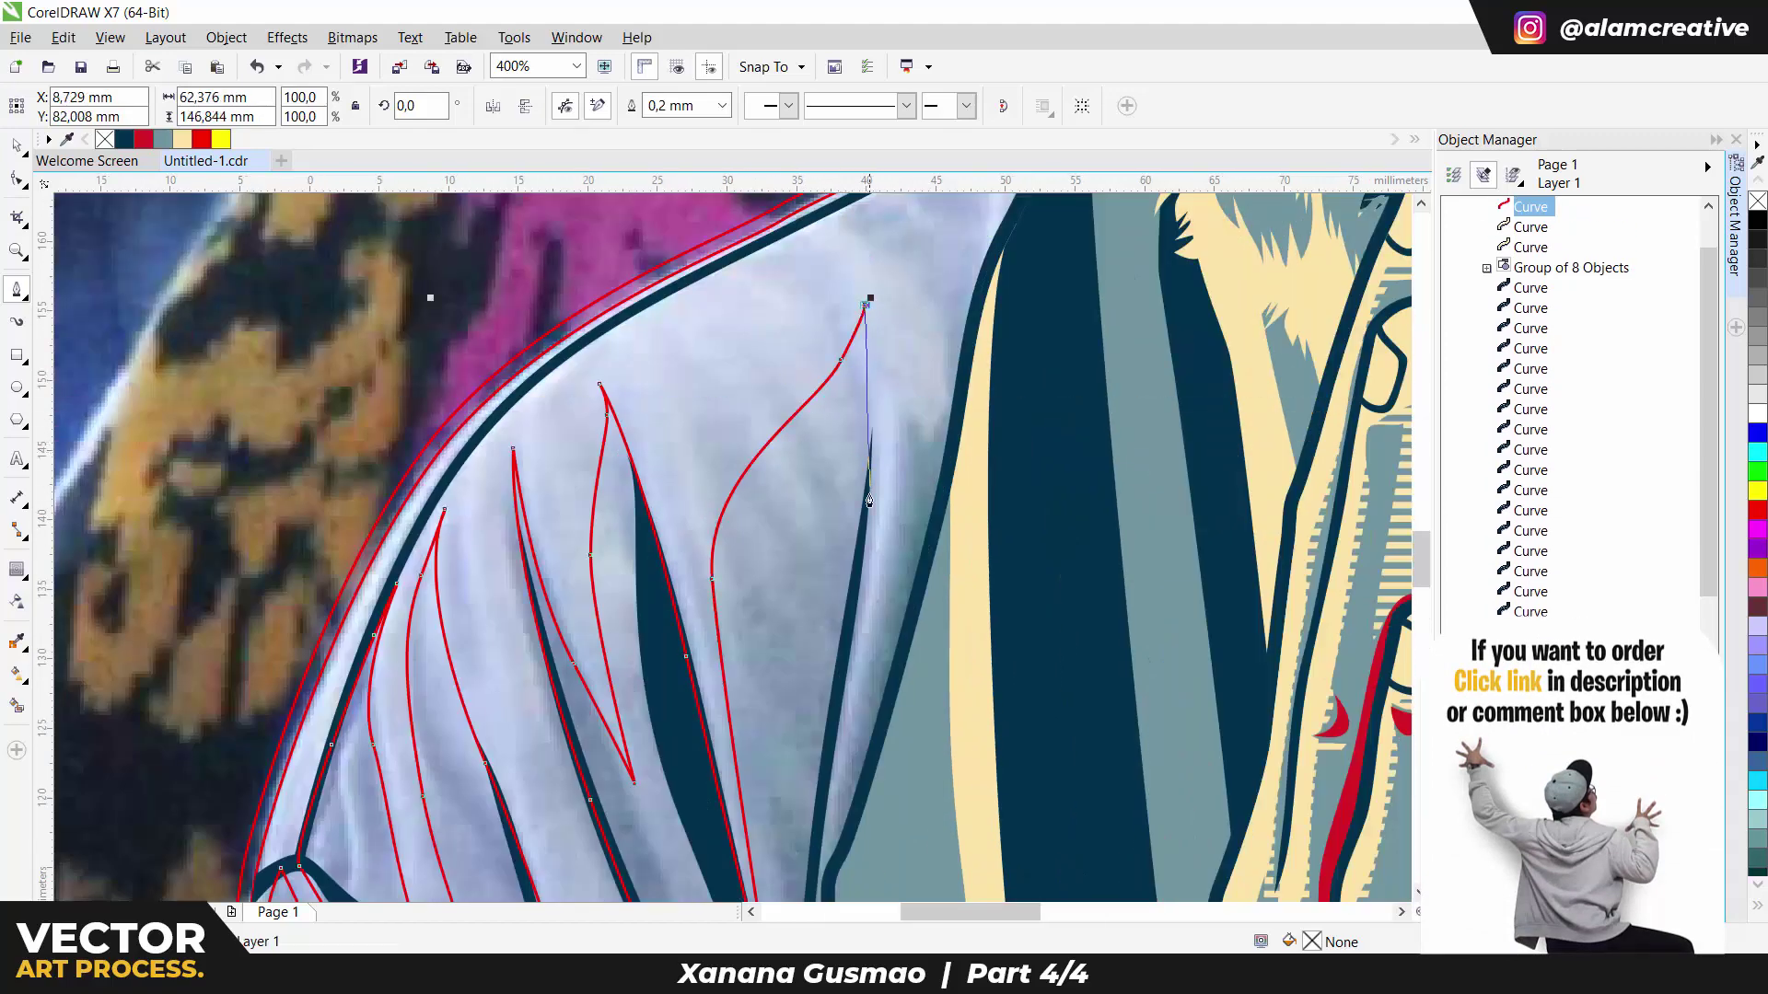
left_click(869, 500)
scroll(869, 500, "down", 2)
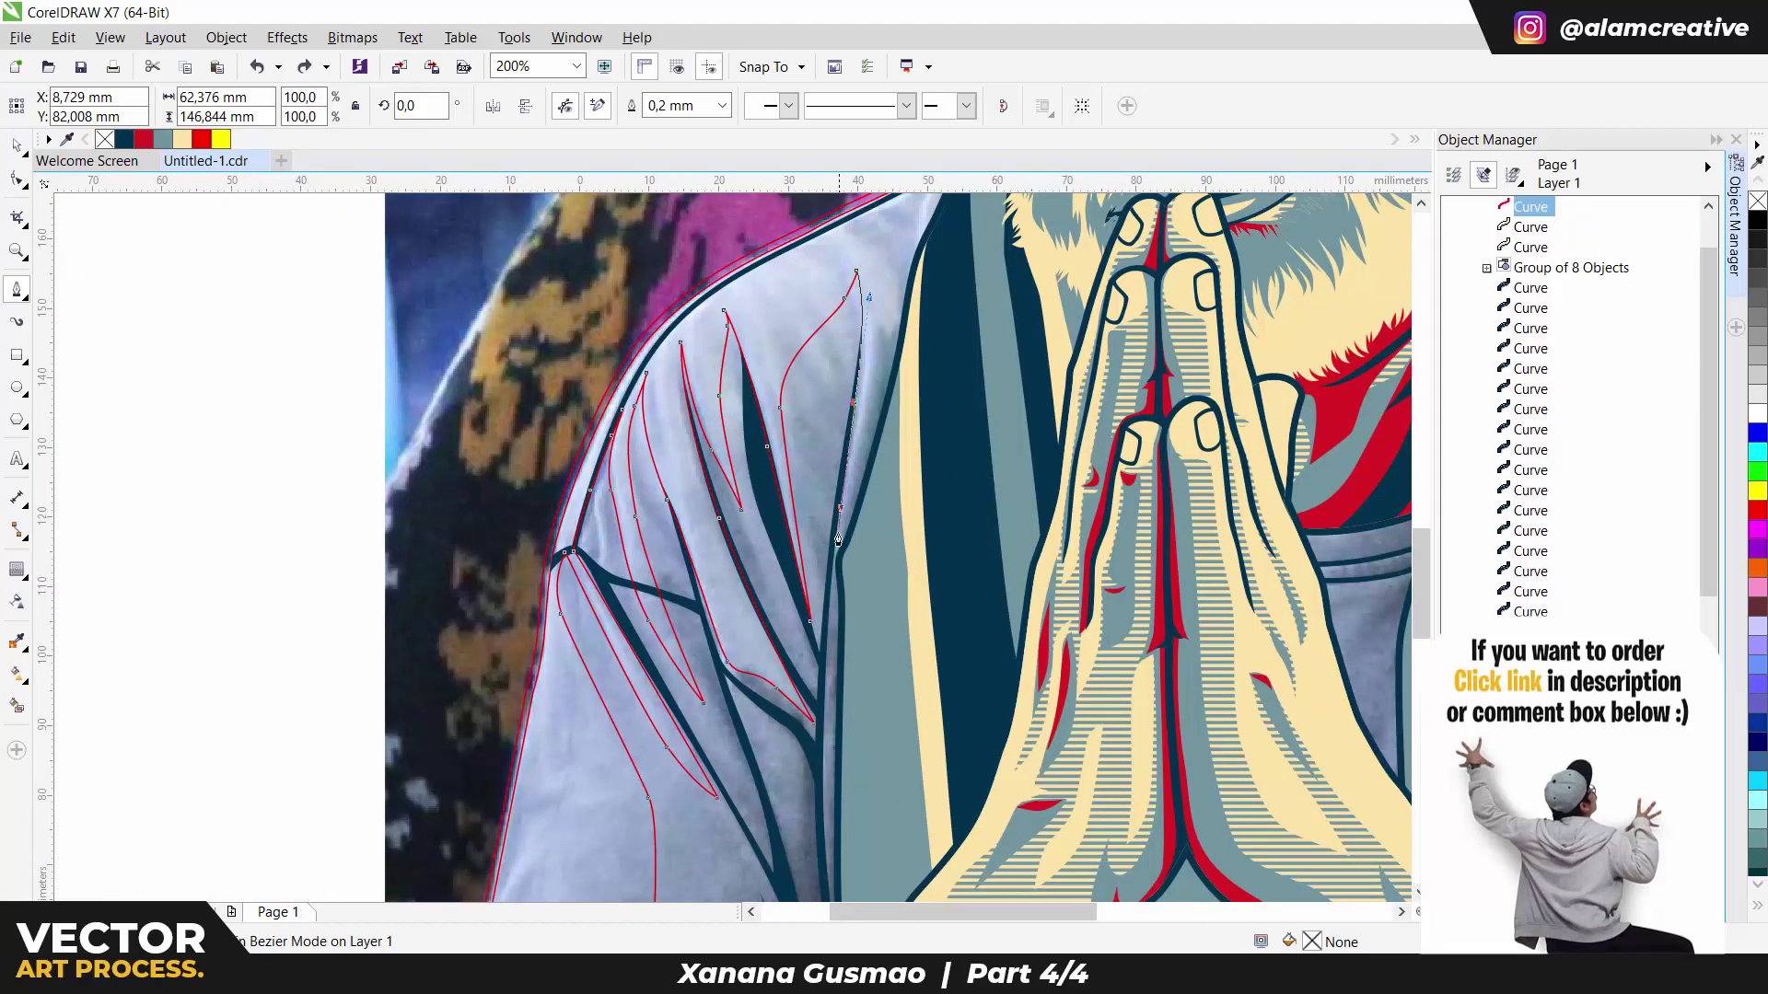
scroll(884, 276, "up", 3)
left_click_drag(822, 405, 888, 377)
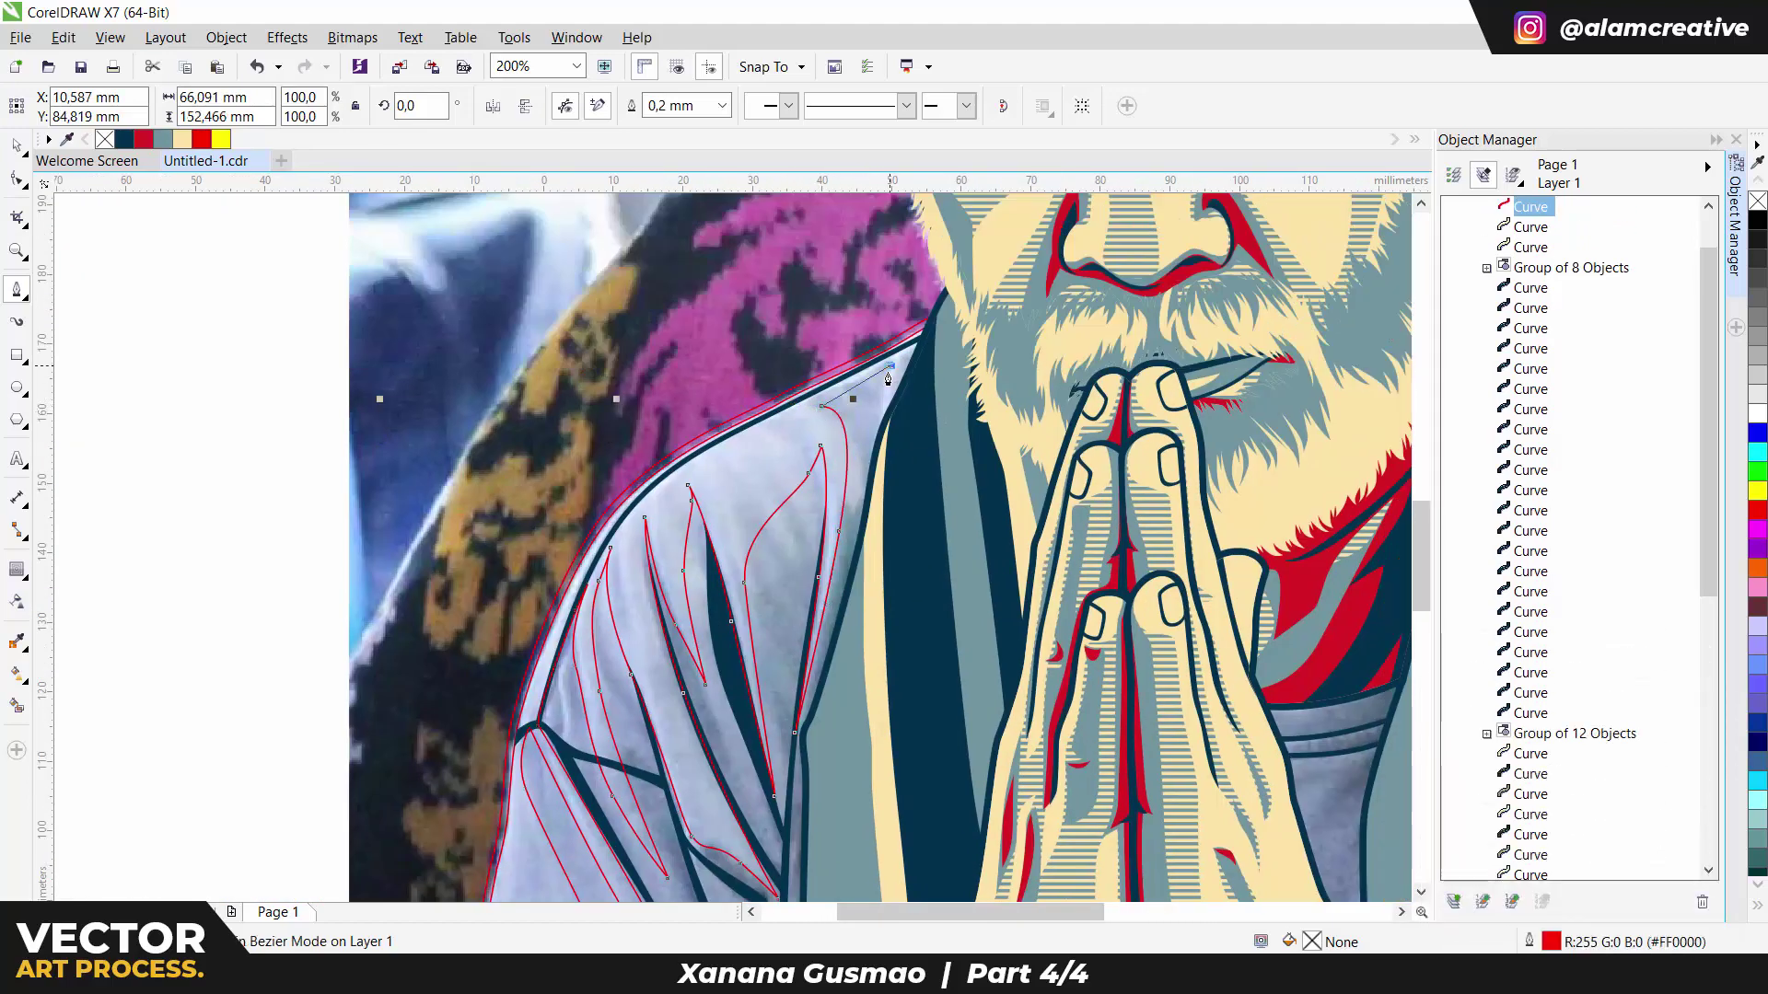
Step: Run the outline down behind the scarf and forearm to close the sleeve shape at about 80 × 169 mm
scroll(907, 543, "down", 2)
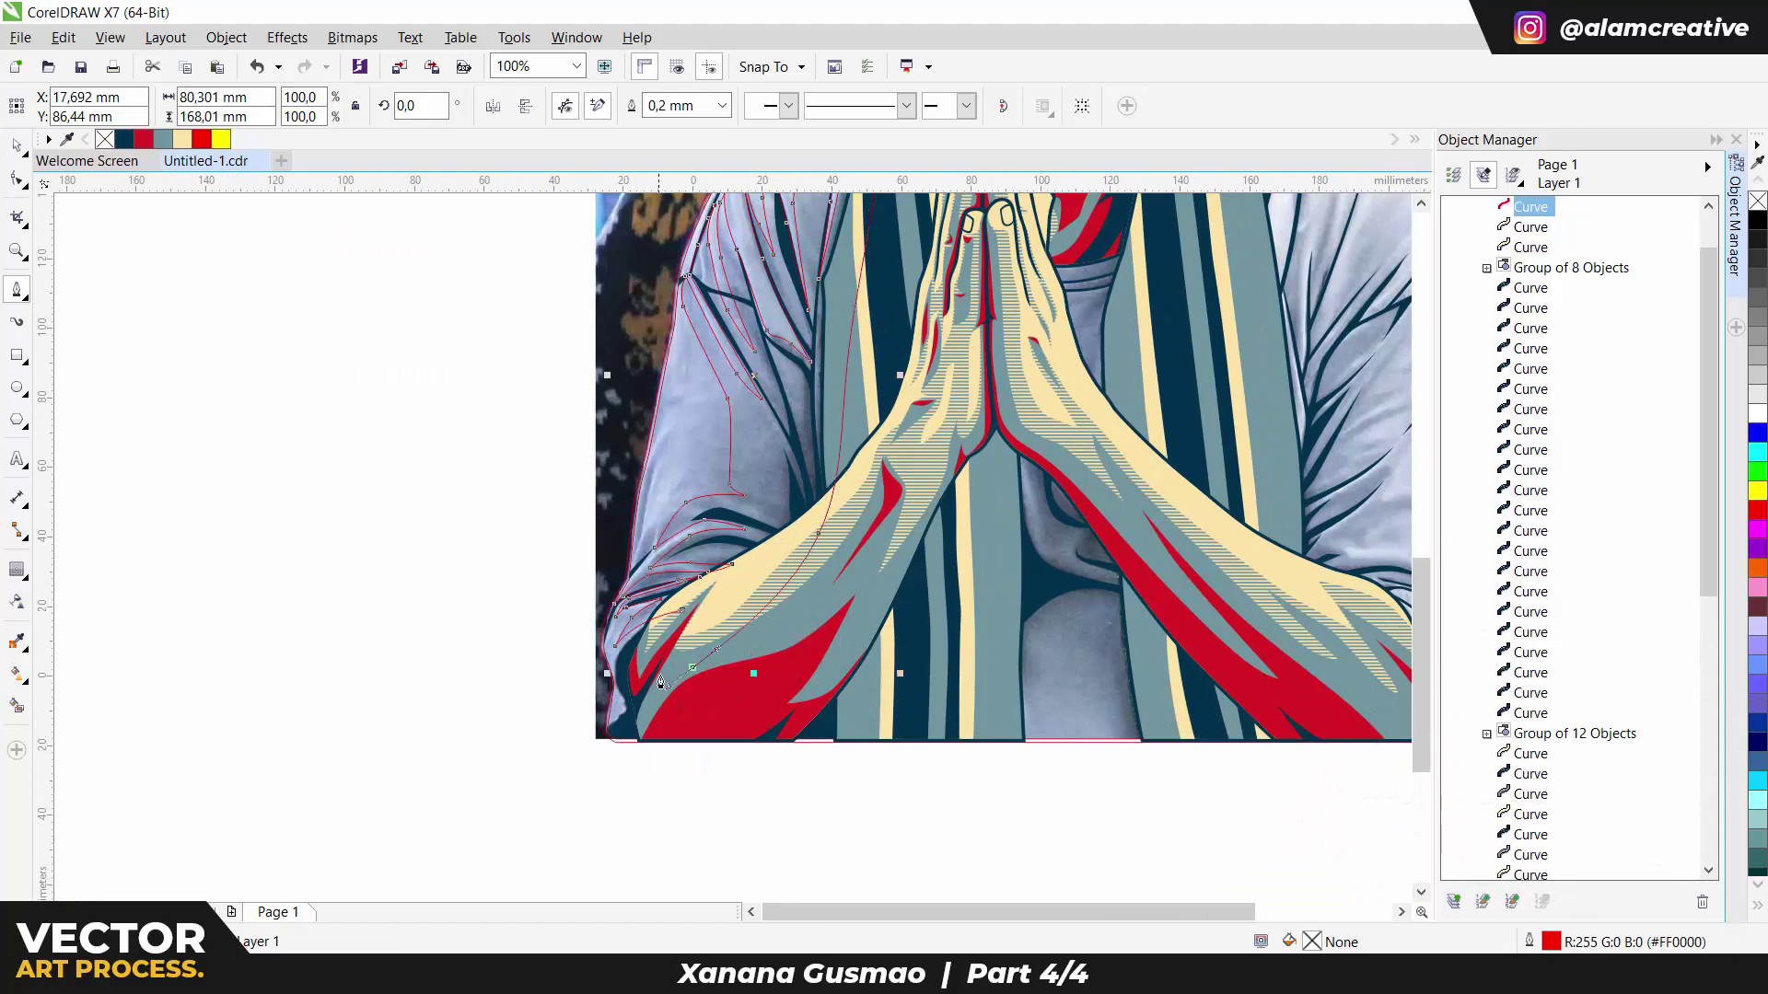
scroll(660, 681, "up", 2)
double_click(752, 623)
scroll(751, 622, "down", 2)
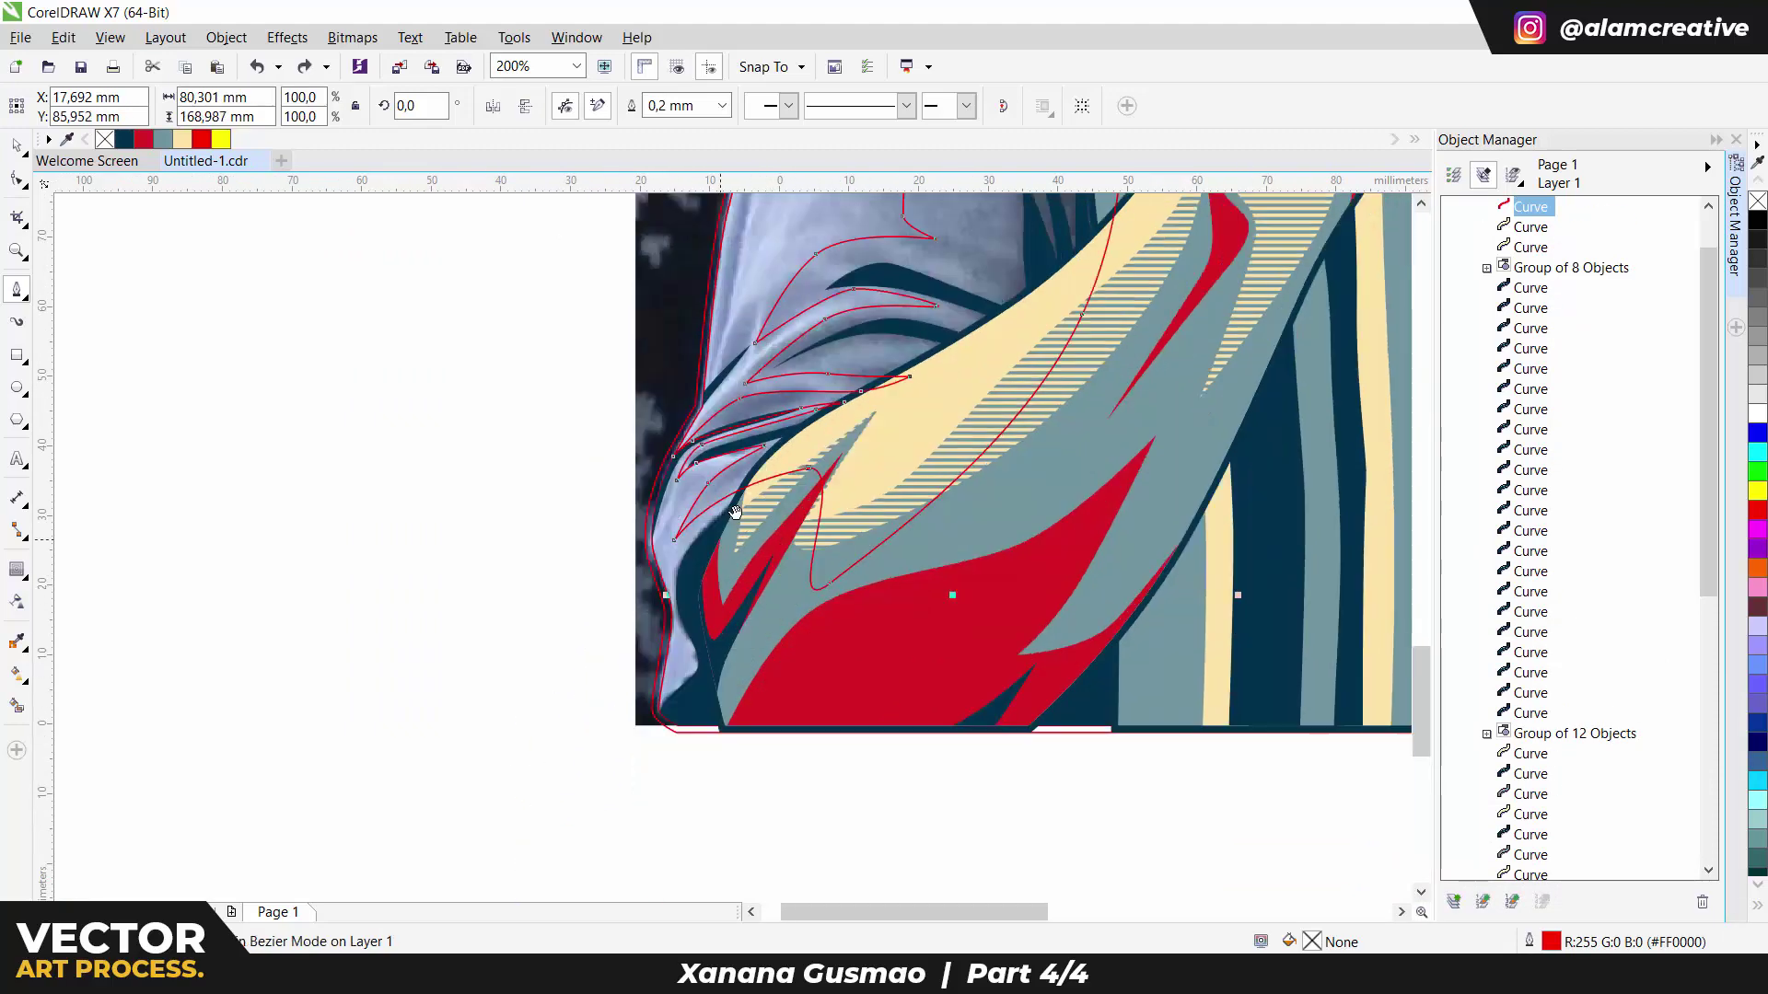
Step: Trace a separate curved shape about 16 × 35 mm over the light cuff area at the sleeve's lower end
left_click(730, 603)
left_click(679, 688)
left_click_drag(617, 684, 624, 606)
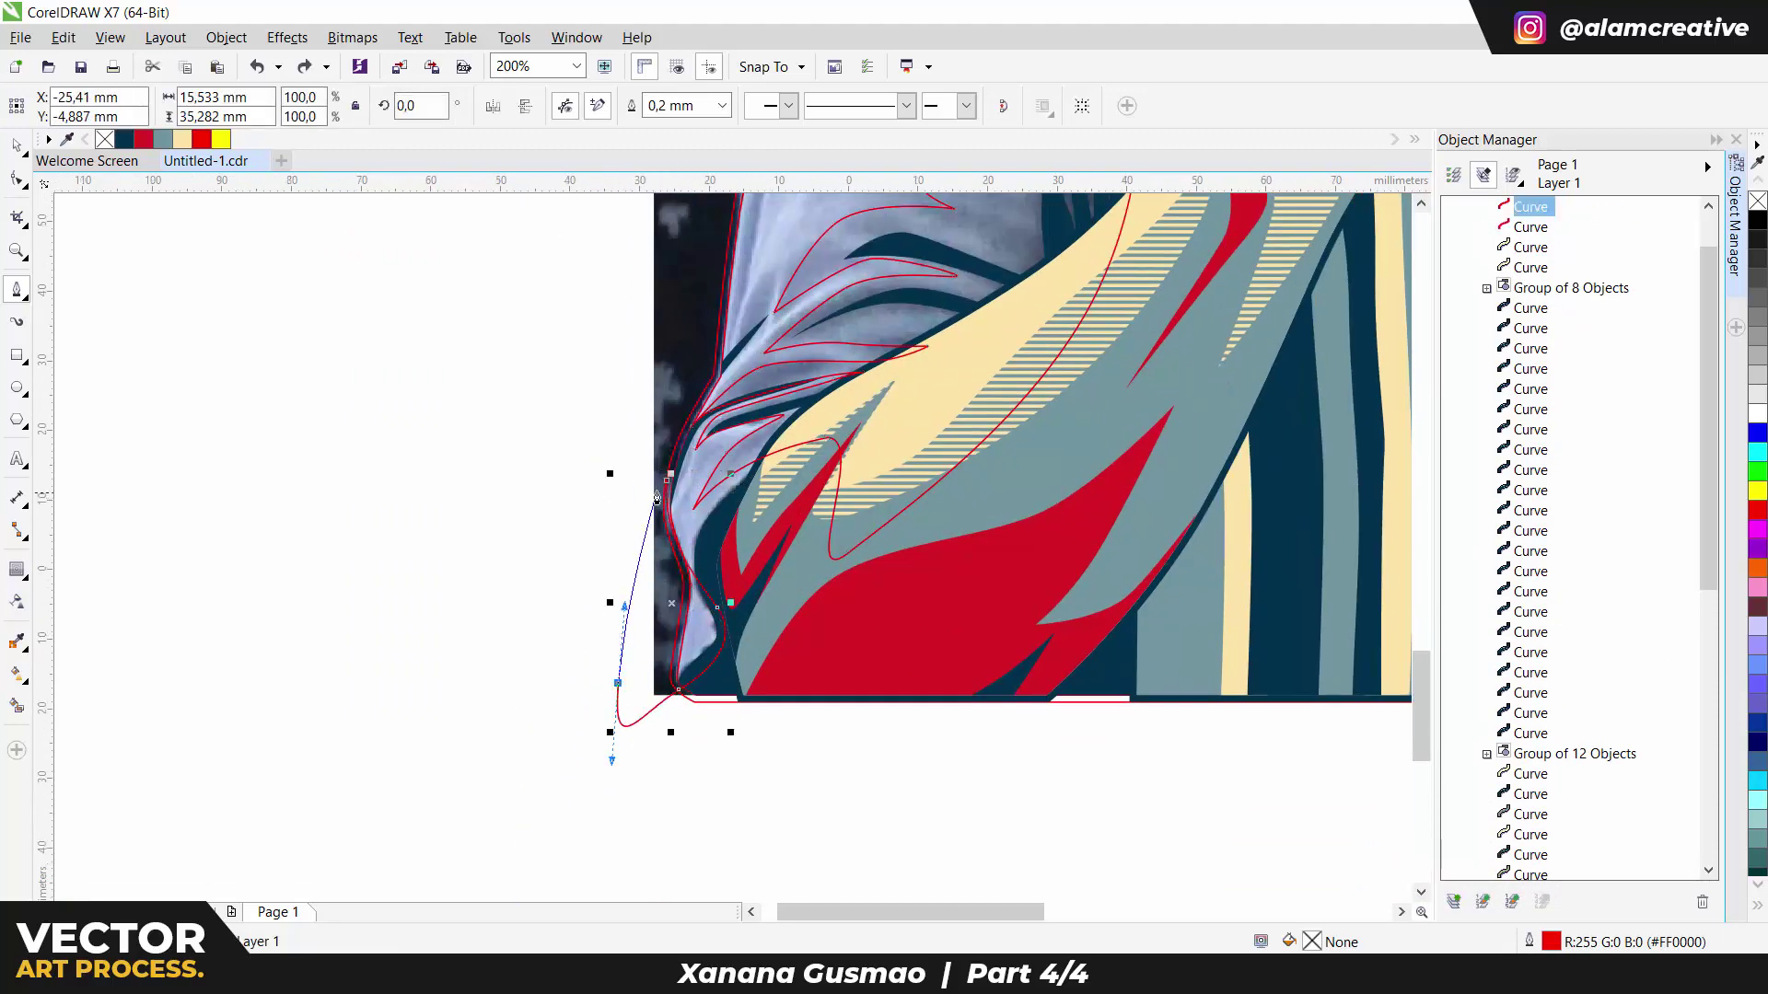
scroll(656, 498, "up", 1)
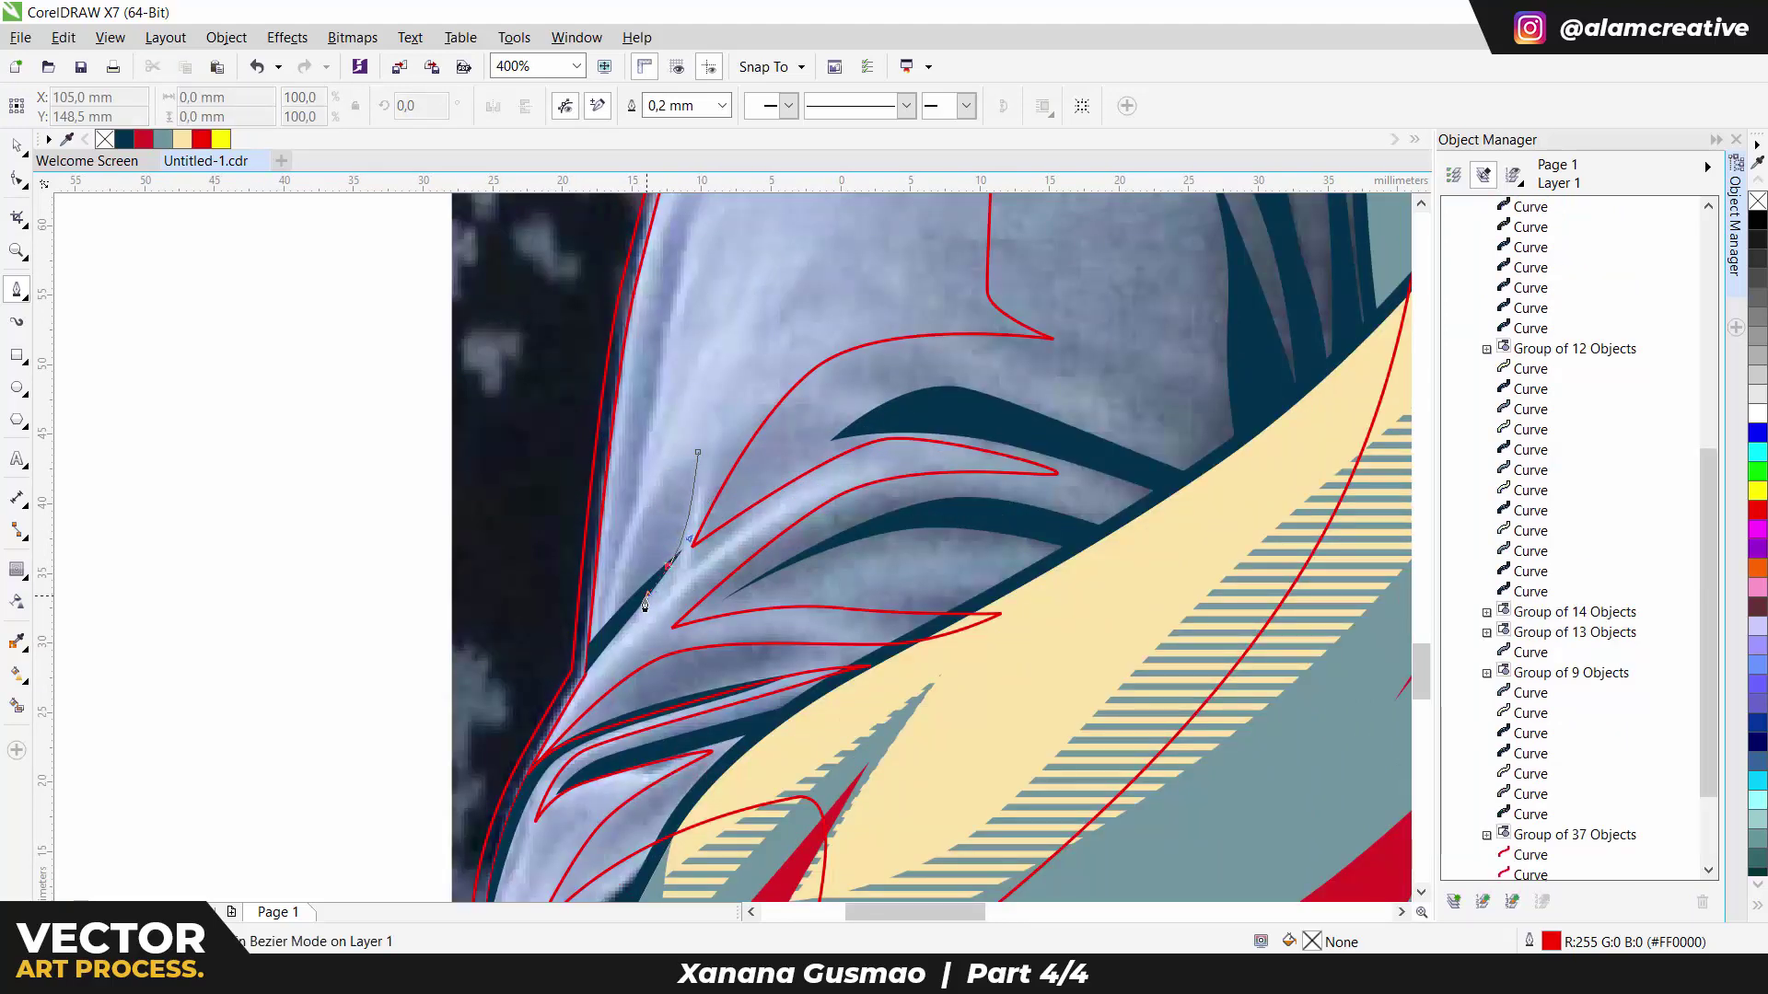
Step: Trace a narrow pointed shape about 9 × 37 mm along the sleeve's outer edge above the cuff folds
left_click(580, 678)
scroll(667, 523, "down", 1)
left_click(635, 515)
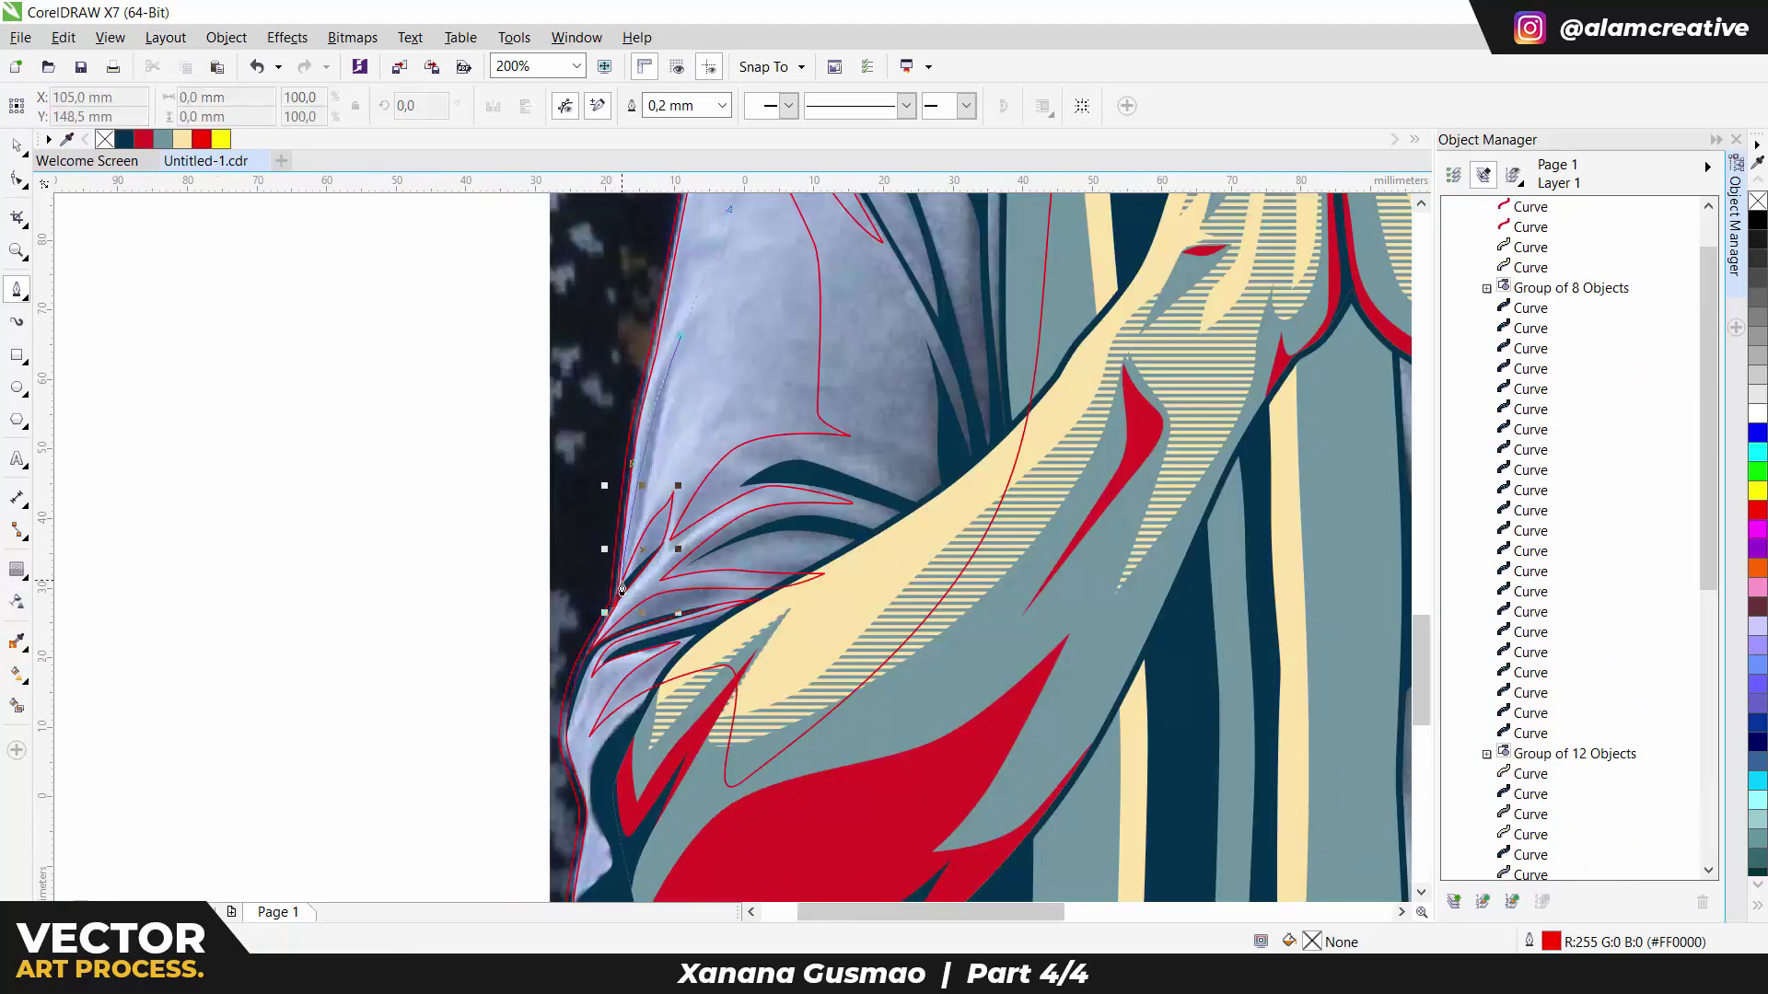
scroll(624, 584, "up", 1)
Step: Trace a closed shape about 57 × 136 mm around the shirt shading in the gap beneath the praying hands
scroll(685, 308, "down", 2)
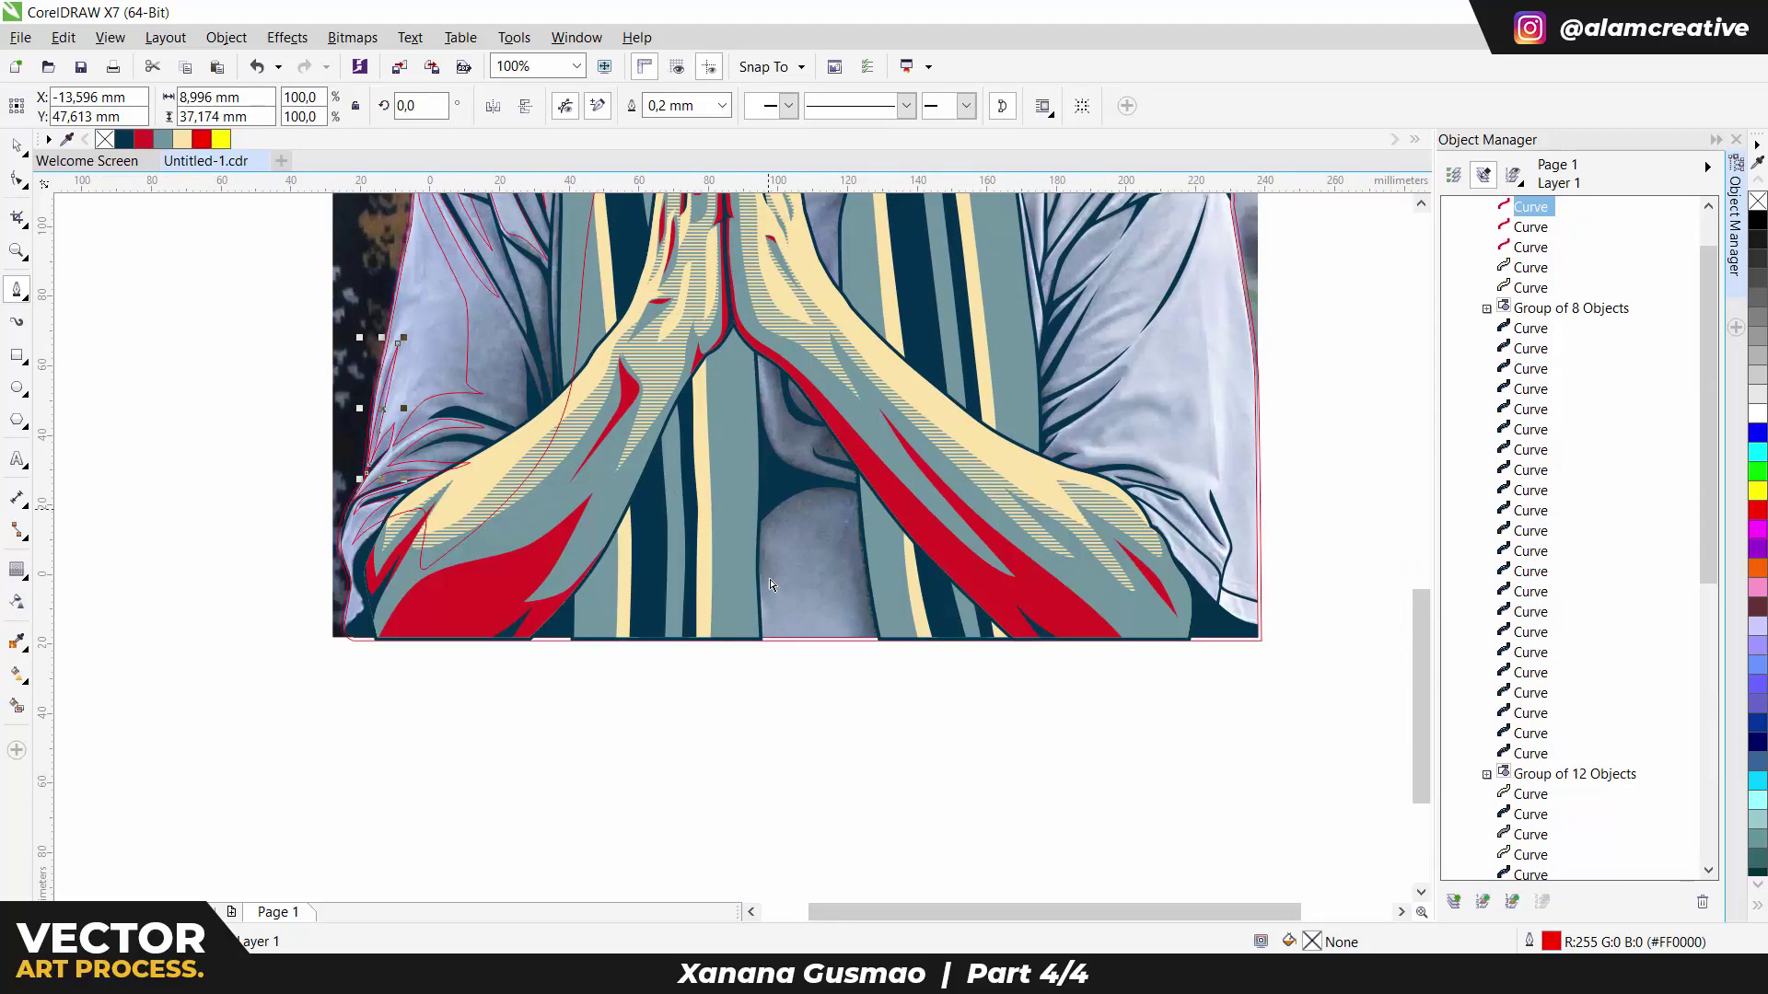
left_click_drag(761, 679, 760, 515)
left_click_drag(861, 683, 875, 748)
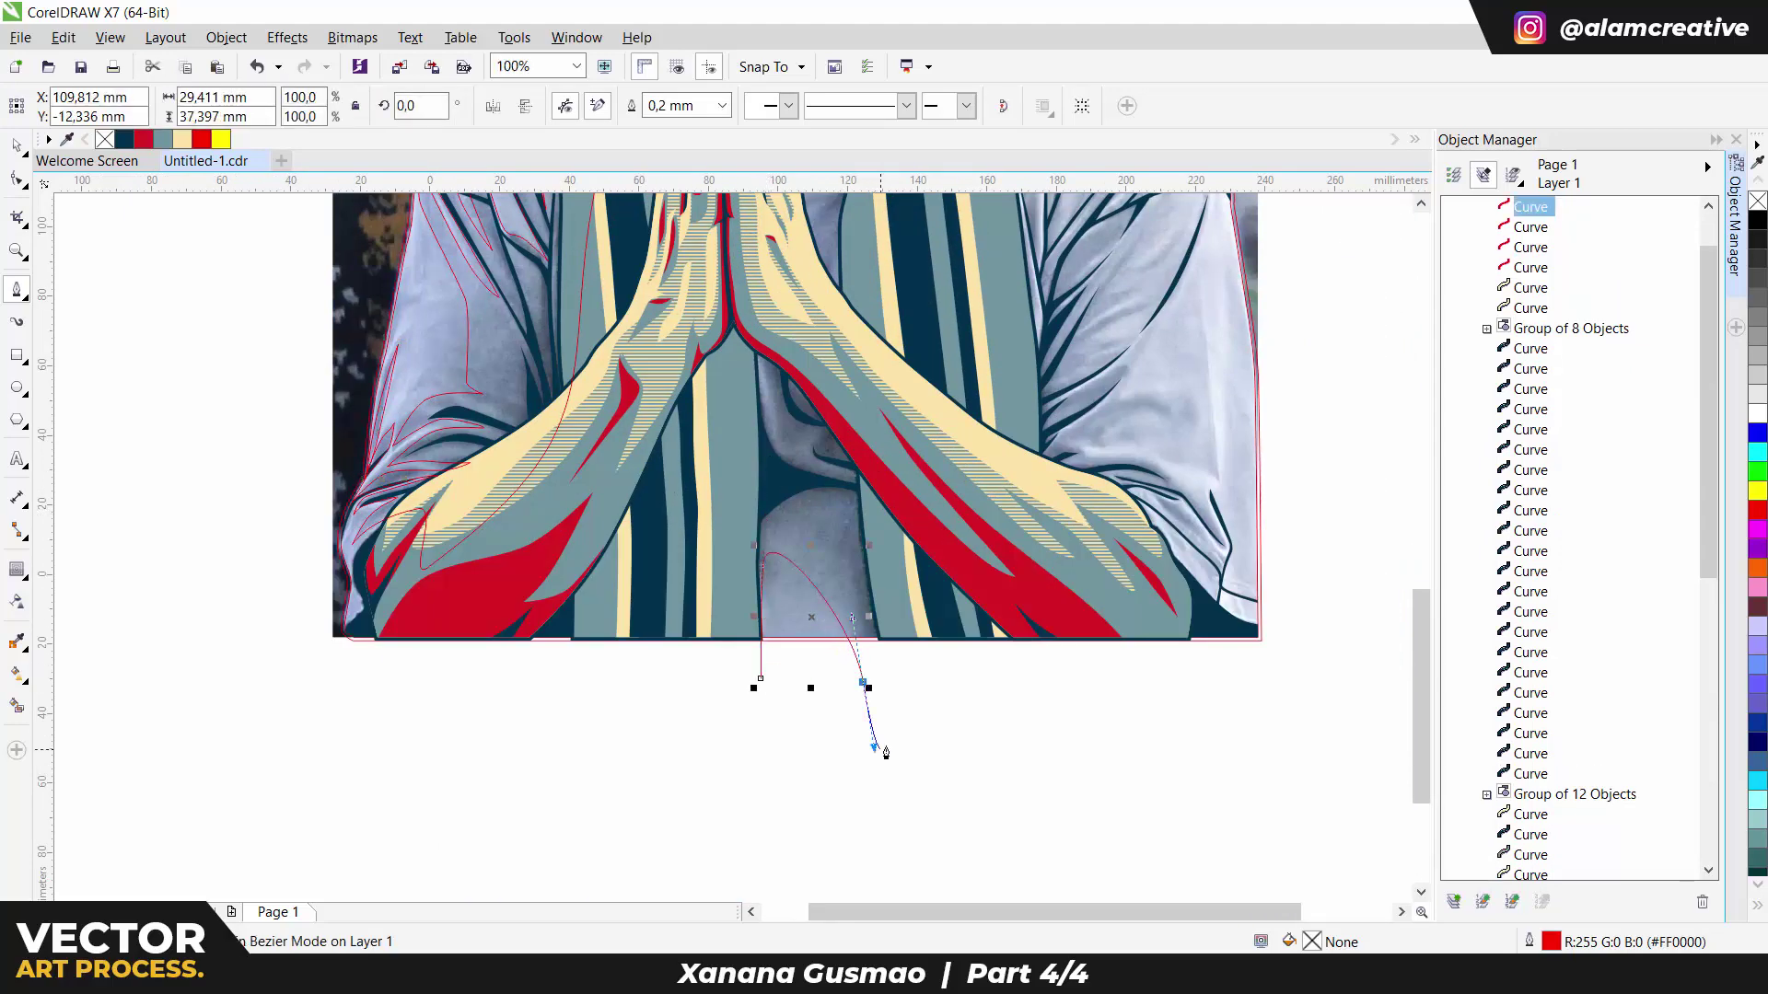
left_click(761, 339)
scroll(760, 336, "up", 1)
left_click_drag(783, 437, 785, 452)
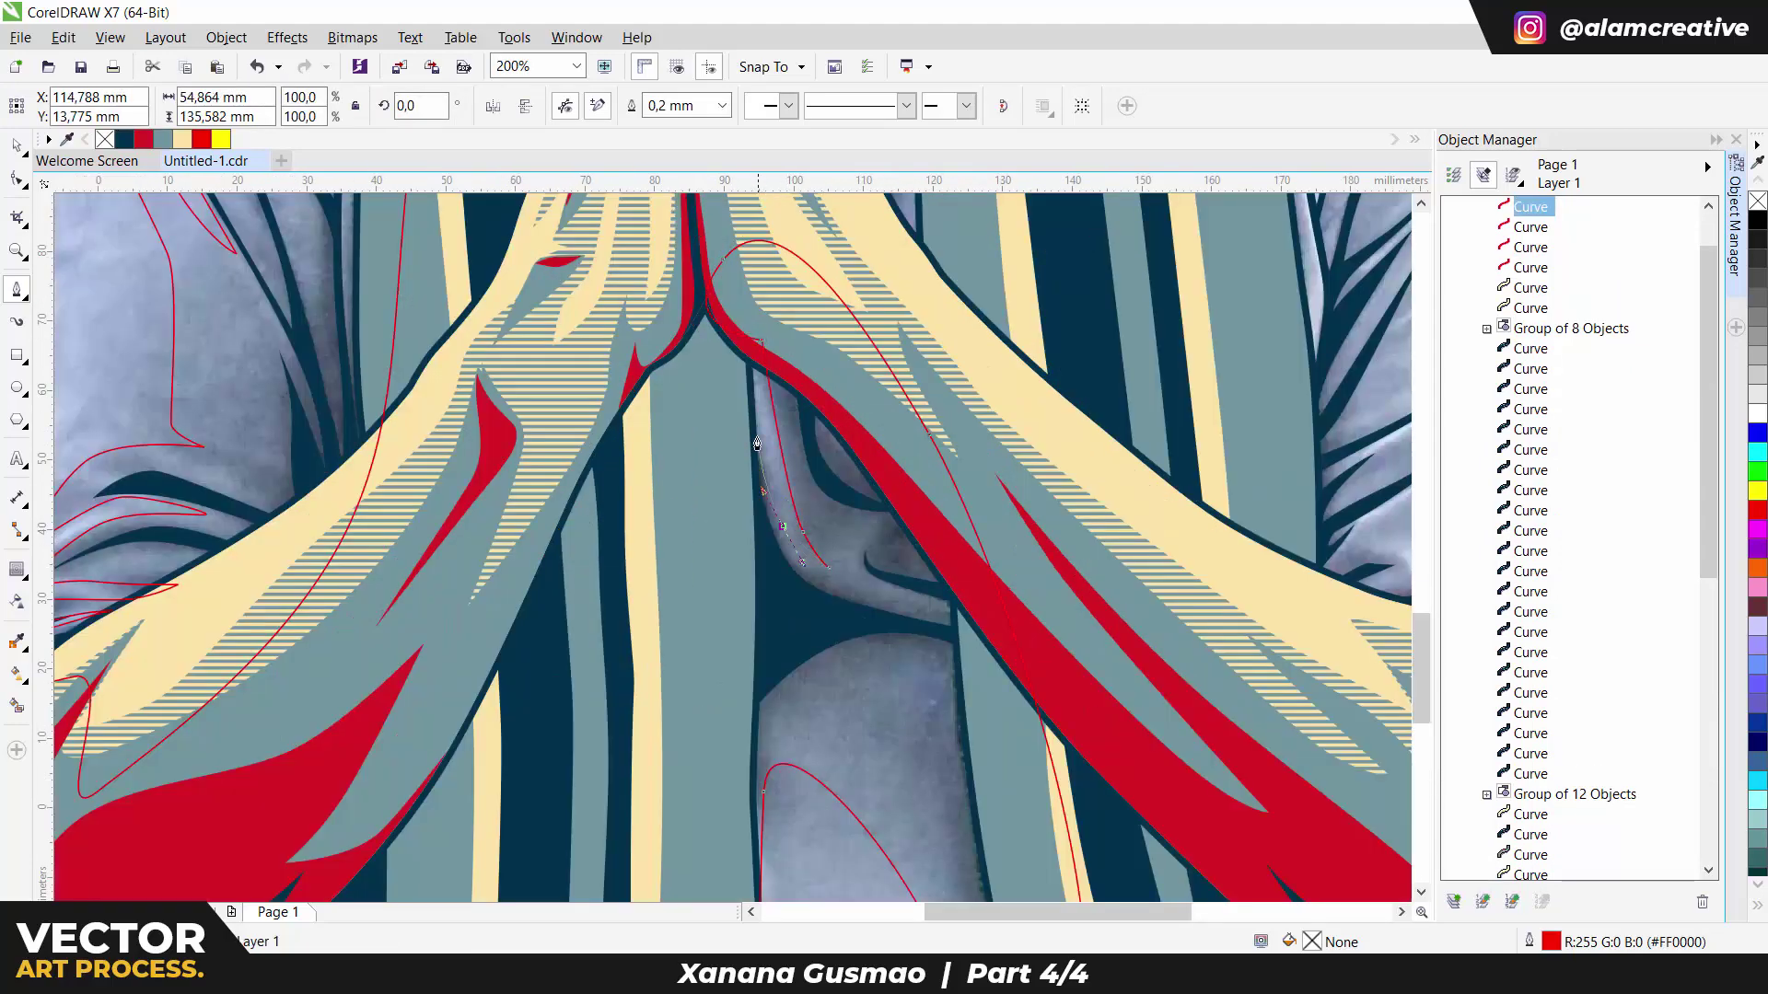
scroll(720, 826, "down", 2)
scroll(742, 781, "down", 1)
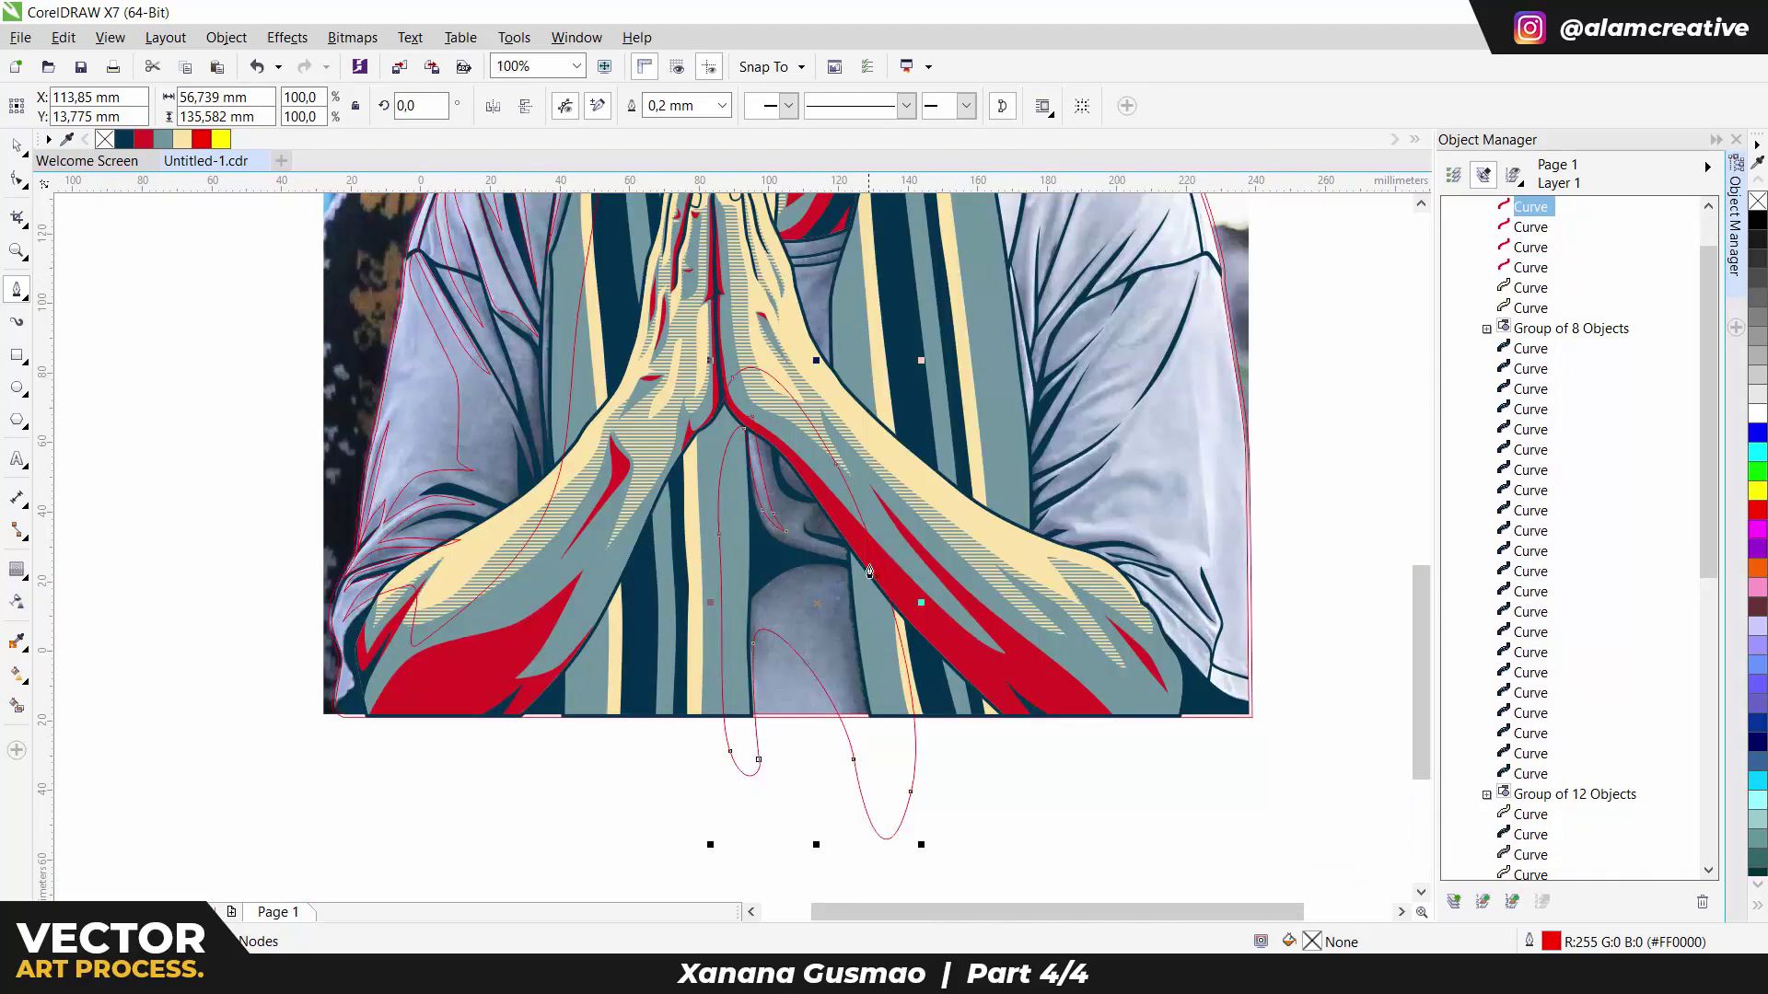
Step: Trace the shirt collar bands between the hand and scarf as a closed shape about 26 × 48 mm
scroll(726, 438, "up", 2)
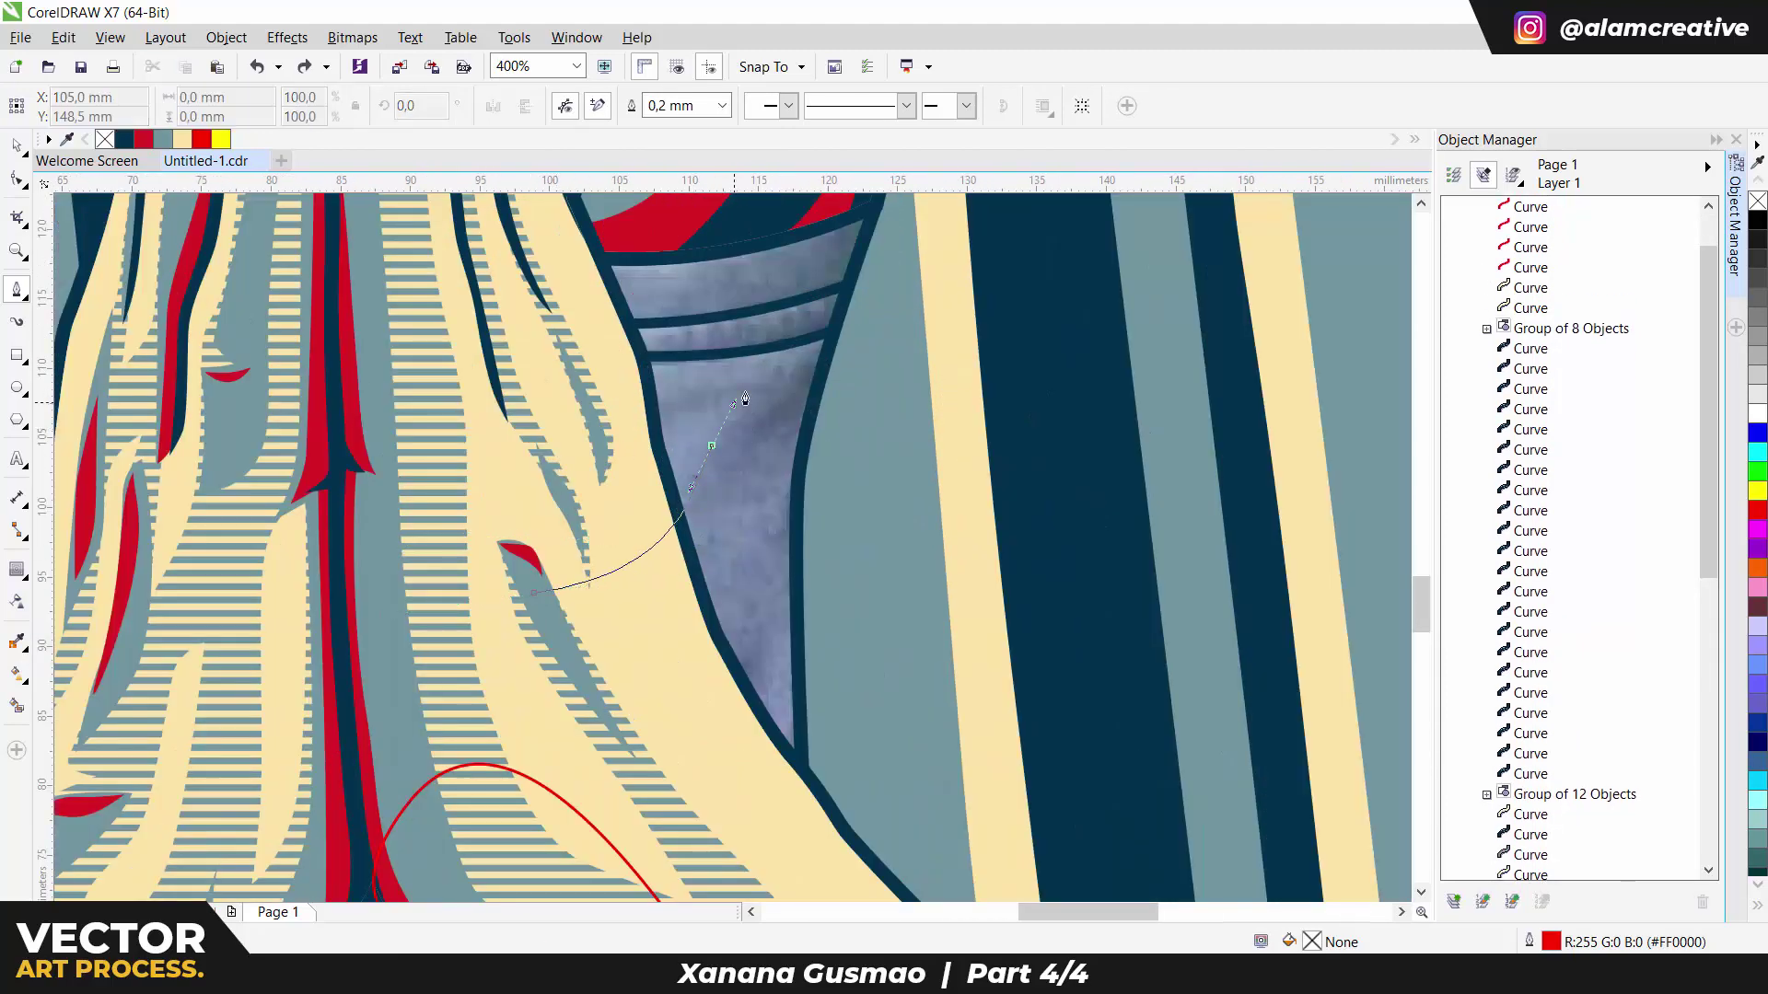
left_click(549, 627)
left_click(737, 405)
left_click(644, 423)
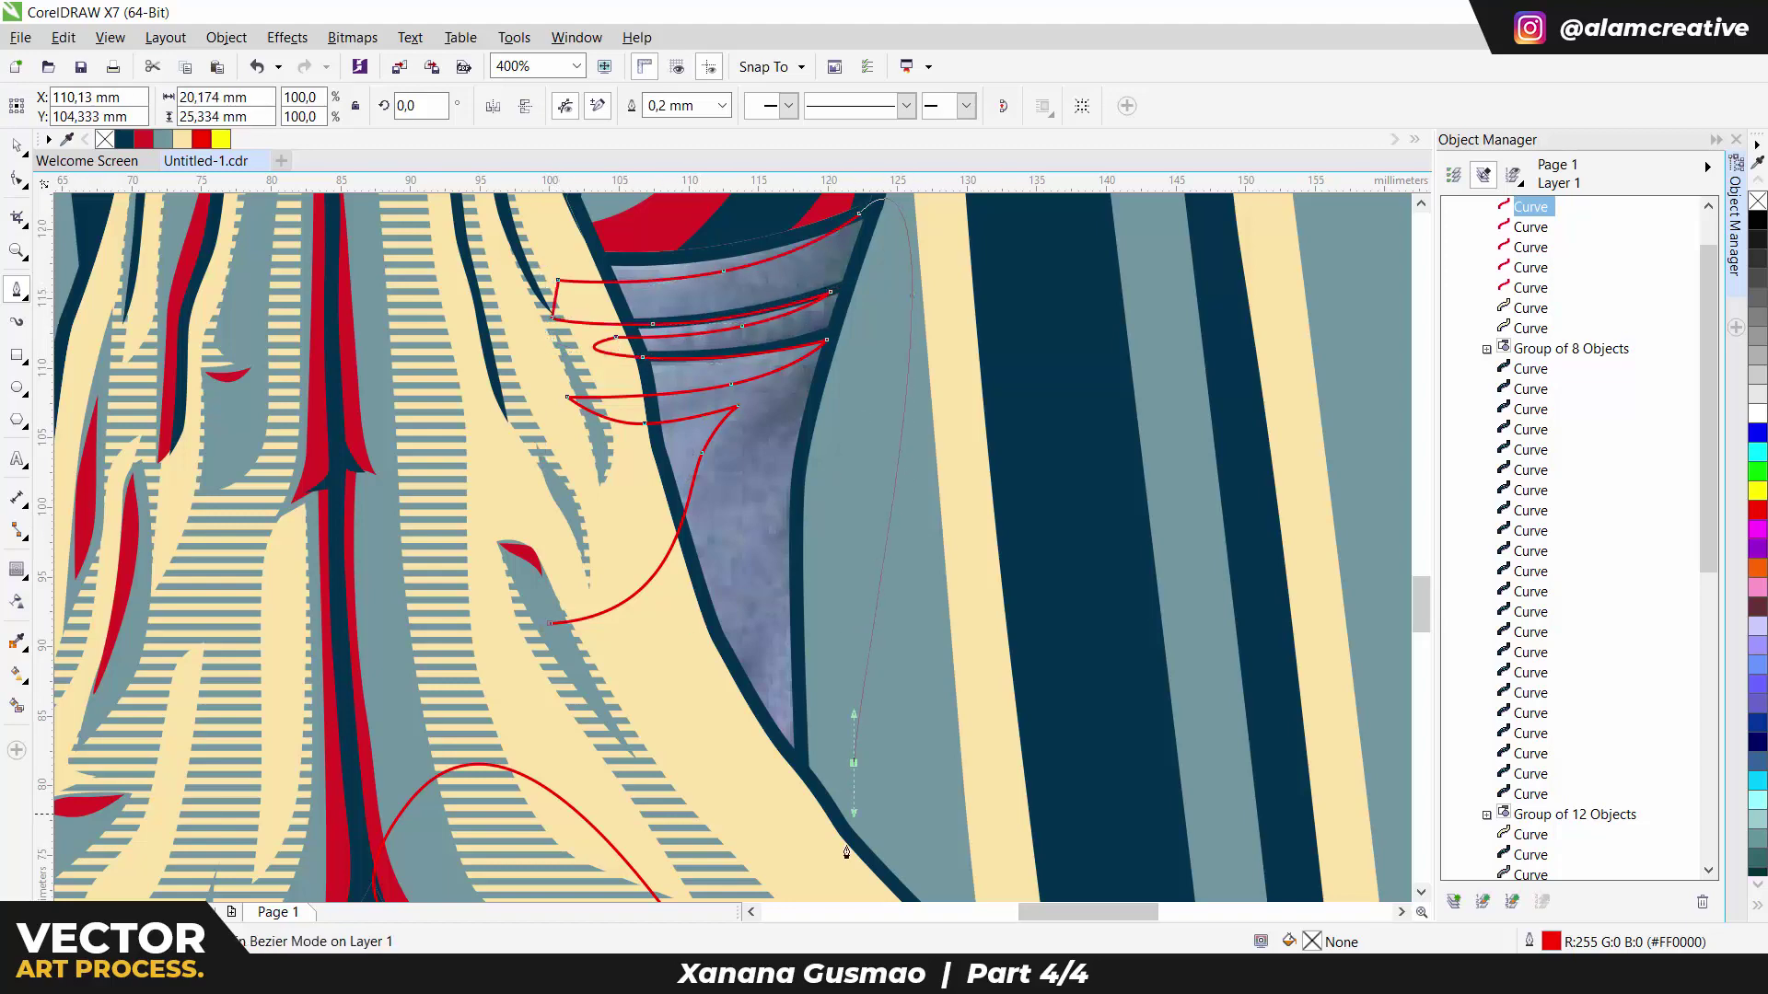
left_click(544, 710)
Step: Trace the first two pointed folds beside the scarf on the opposite shoulder, forming a curve about 18 × 55 mm
scroll(544, 710, "down", 2)
scroll(514, 353, "up", 1)
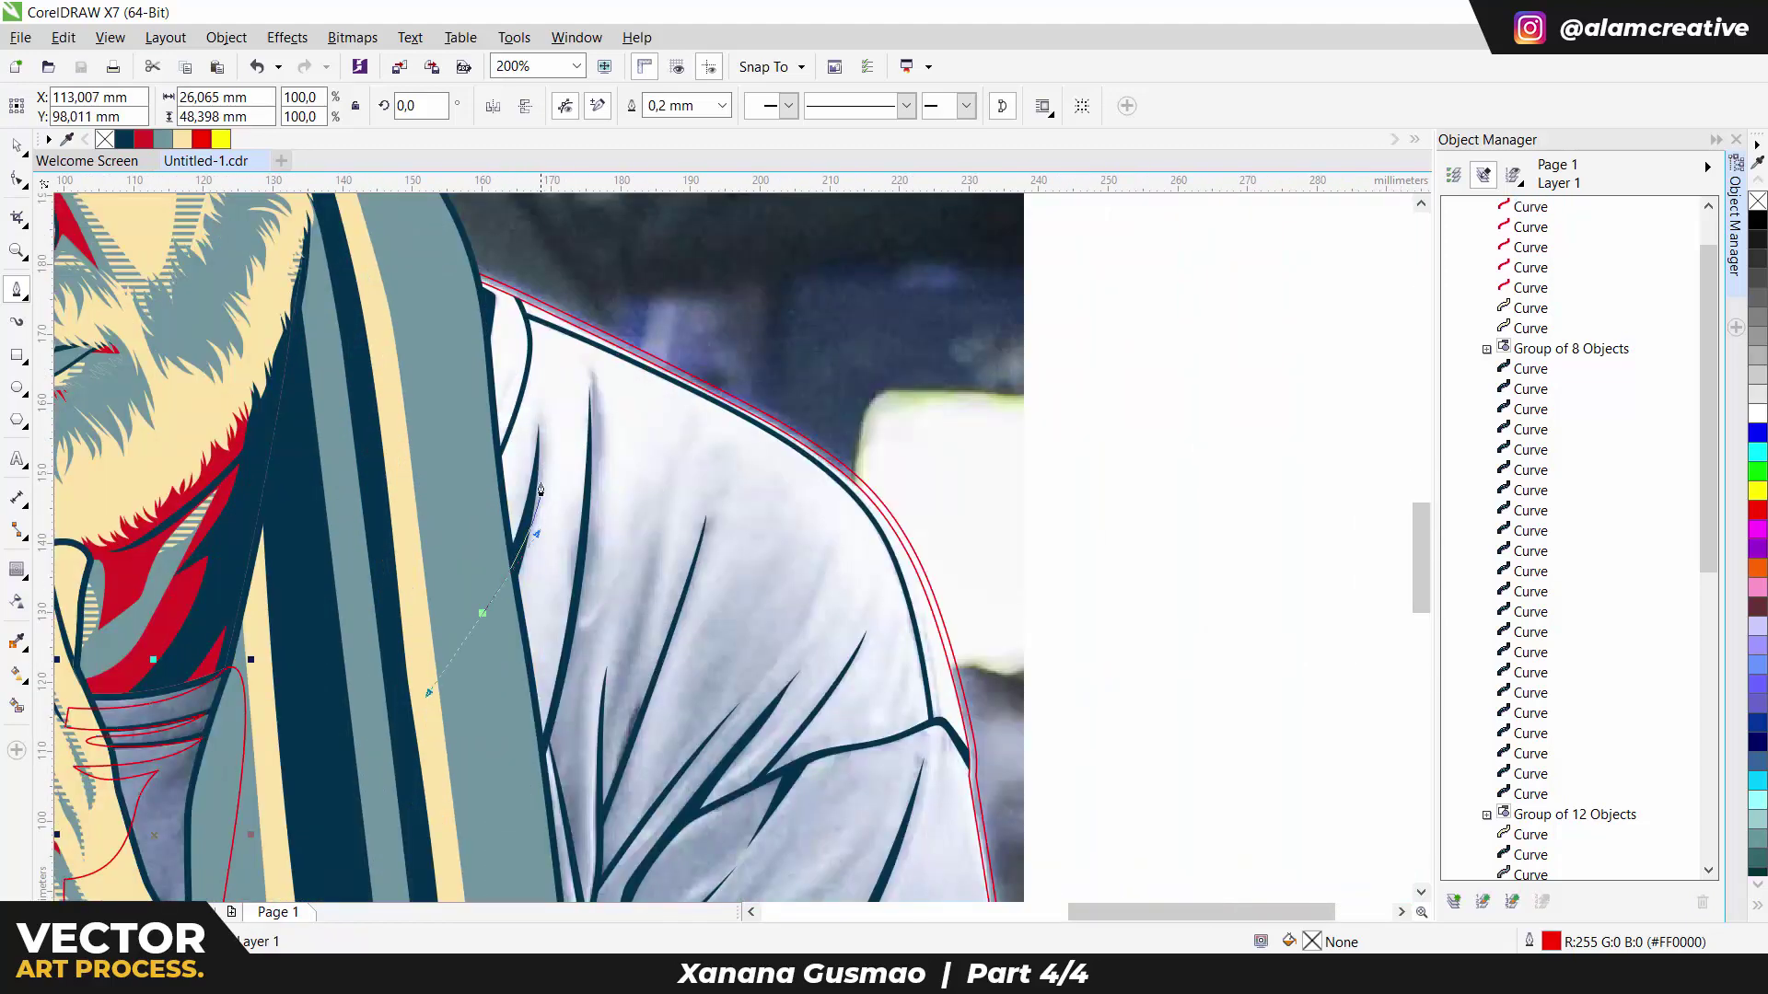
left_click_drag(538, 411, 534, 574)
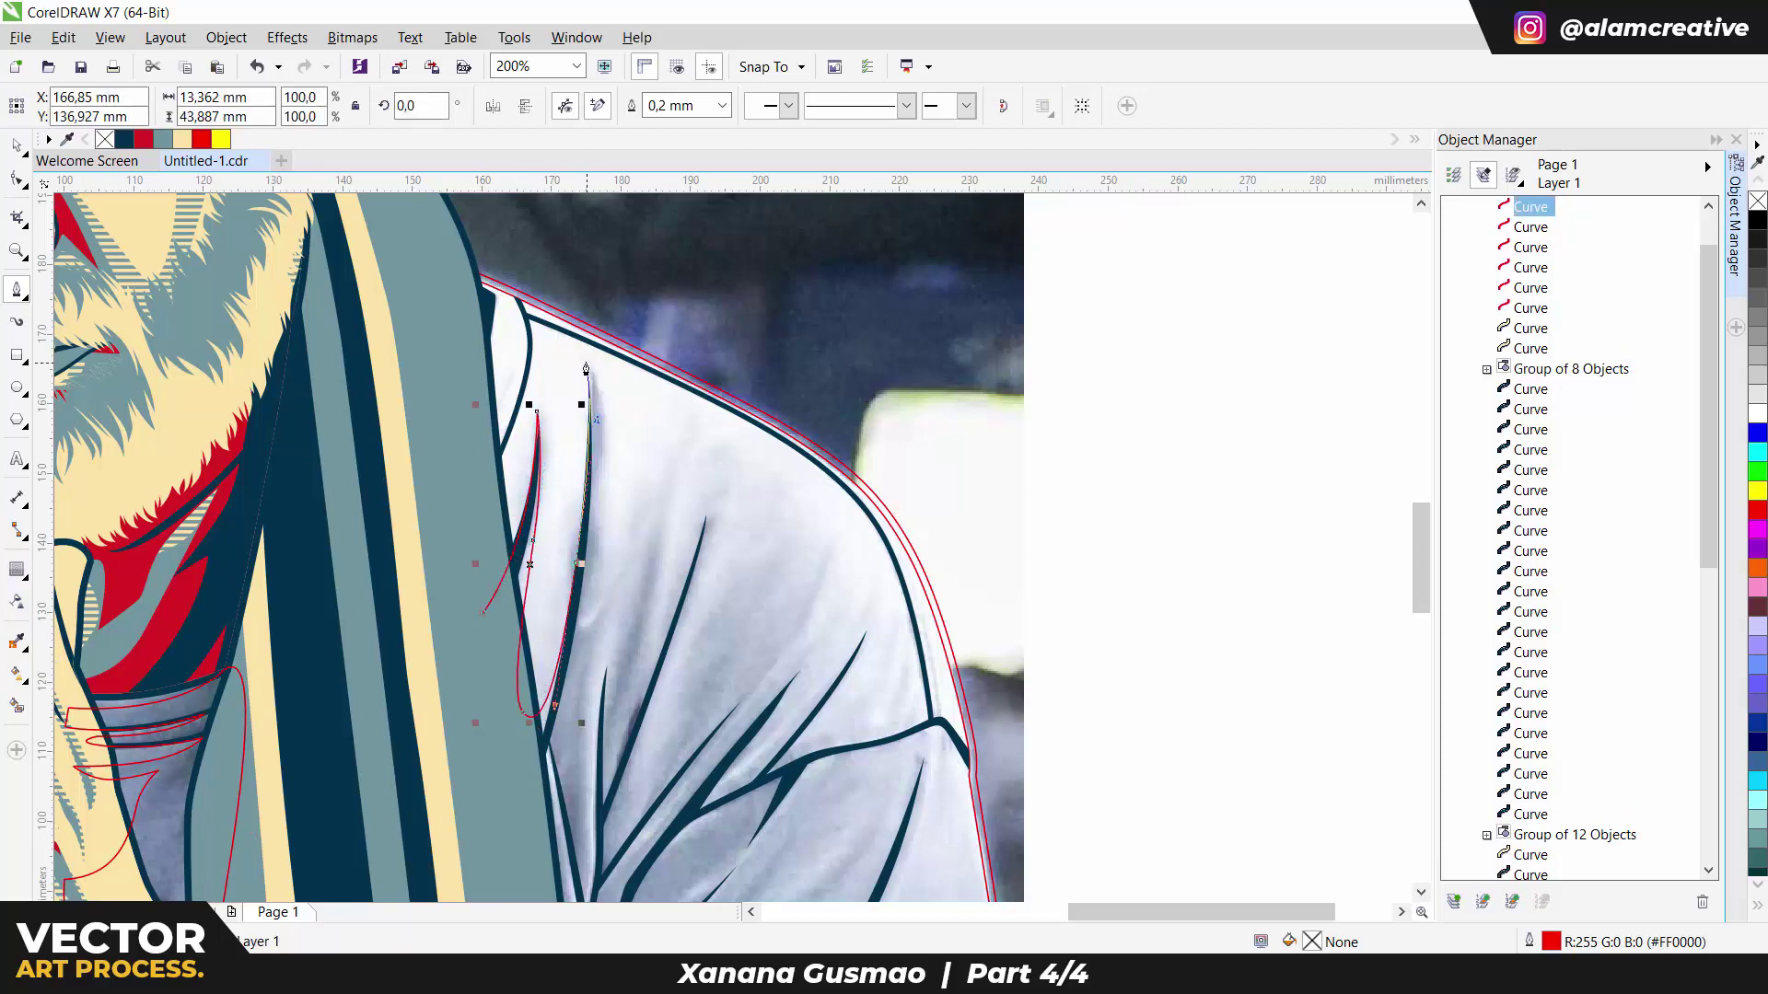
left_click(607, 528)
scroll(599, 529, "down", 3)
left_click(595, 505)
Step: Carry the curve down the narrow folds along the scarf's edge and close it behind the scarf
scroll(593, 647, "up", 1)
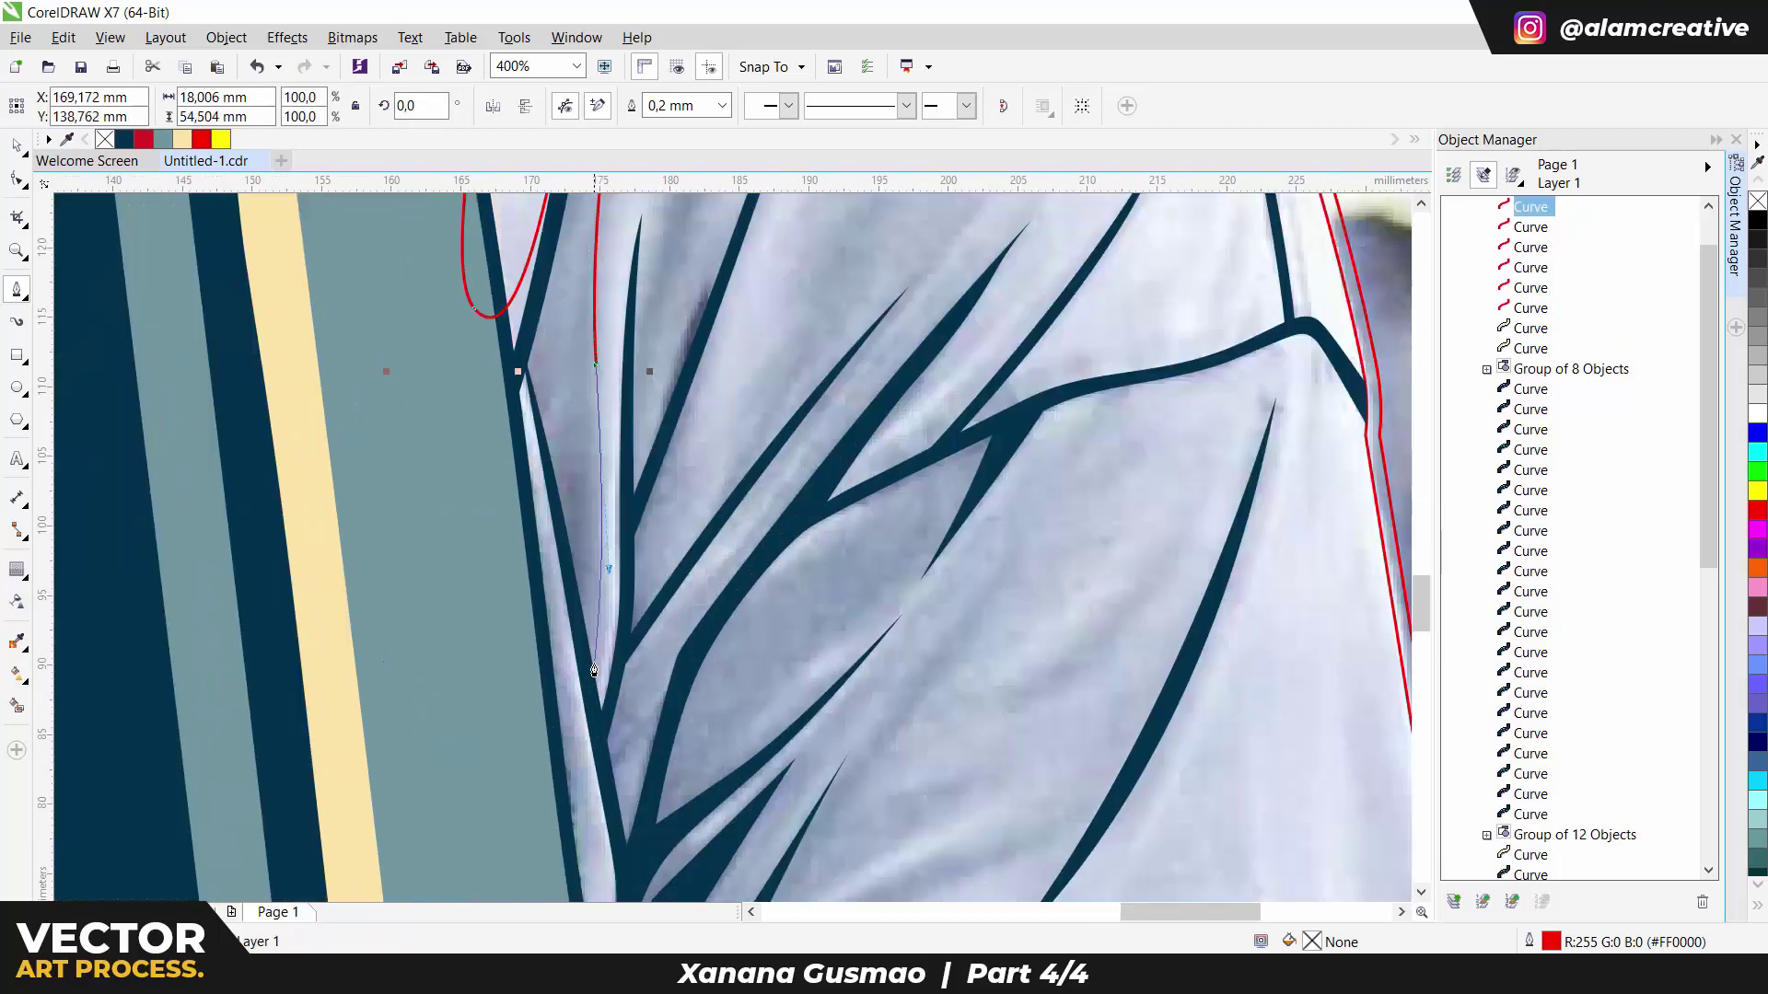
left_click(590, 686)
scroll(564, 657, "down", 2)
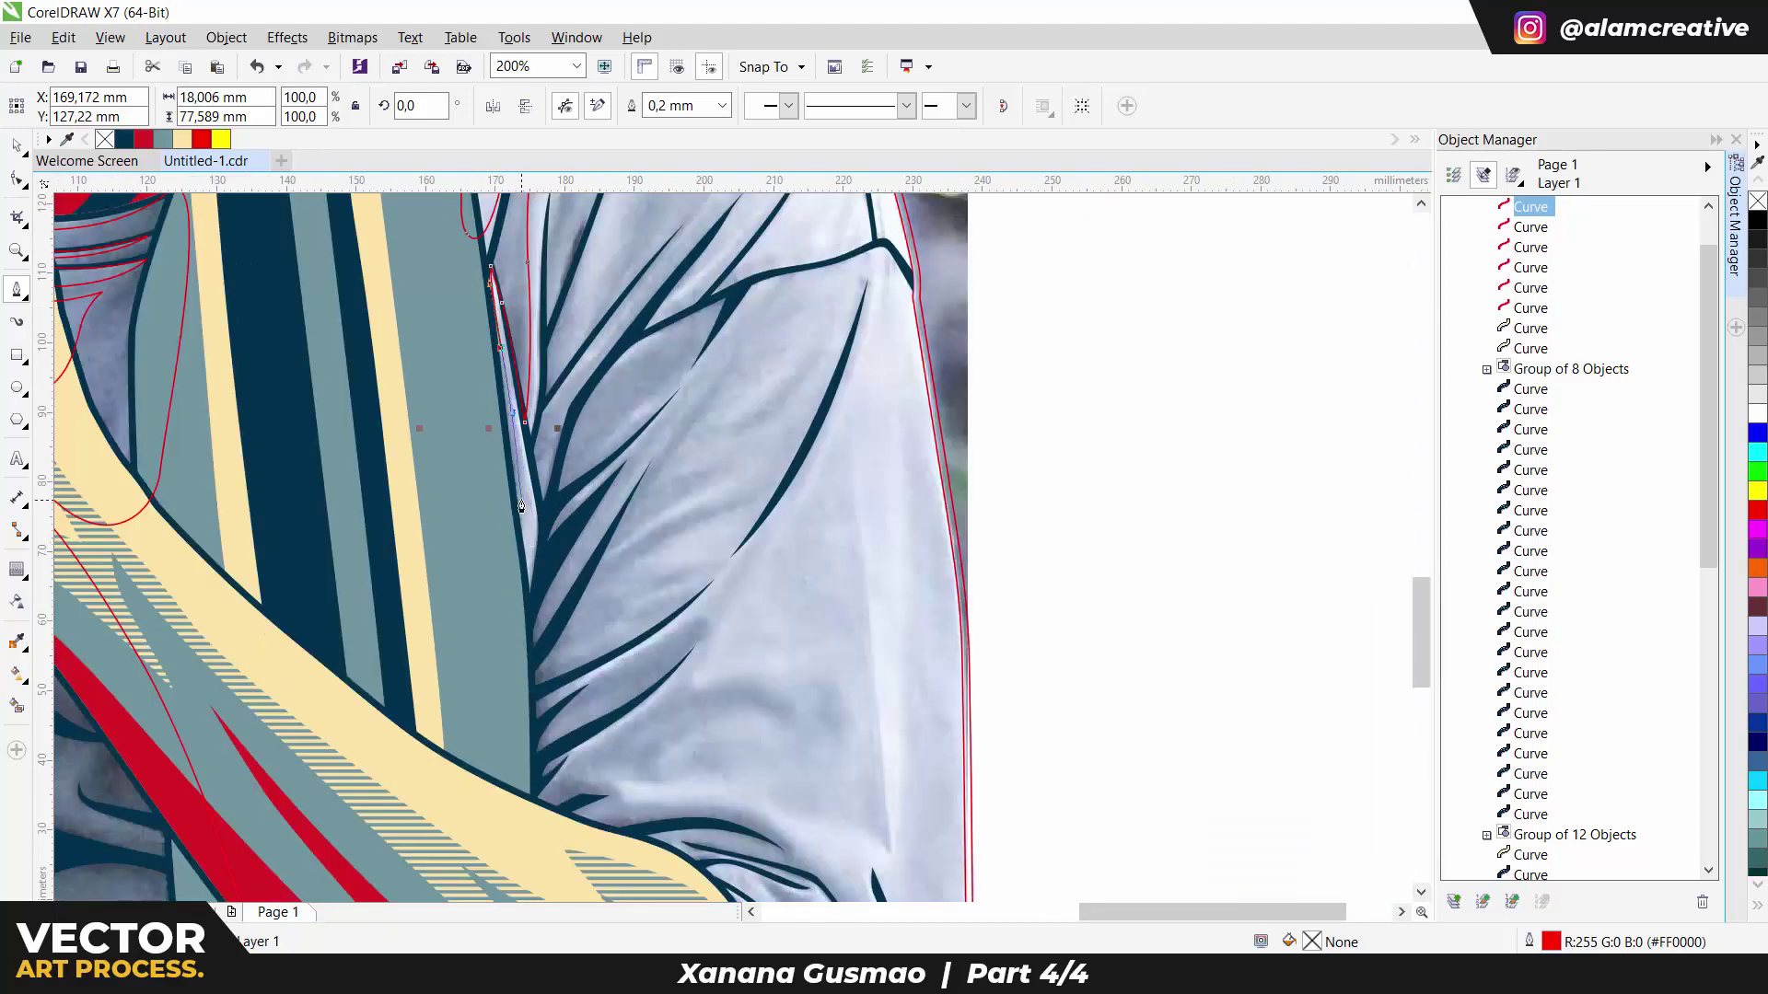
left_click(442, 644)
scroll(559, 398, "up", 1)
Step: Trace two pointed fold shapes fanning across that shoulder, the larger one about 30 × 57 mm
left_click(542, 334)
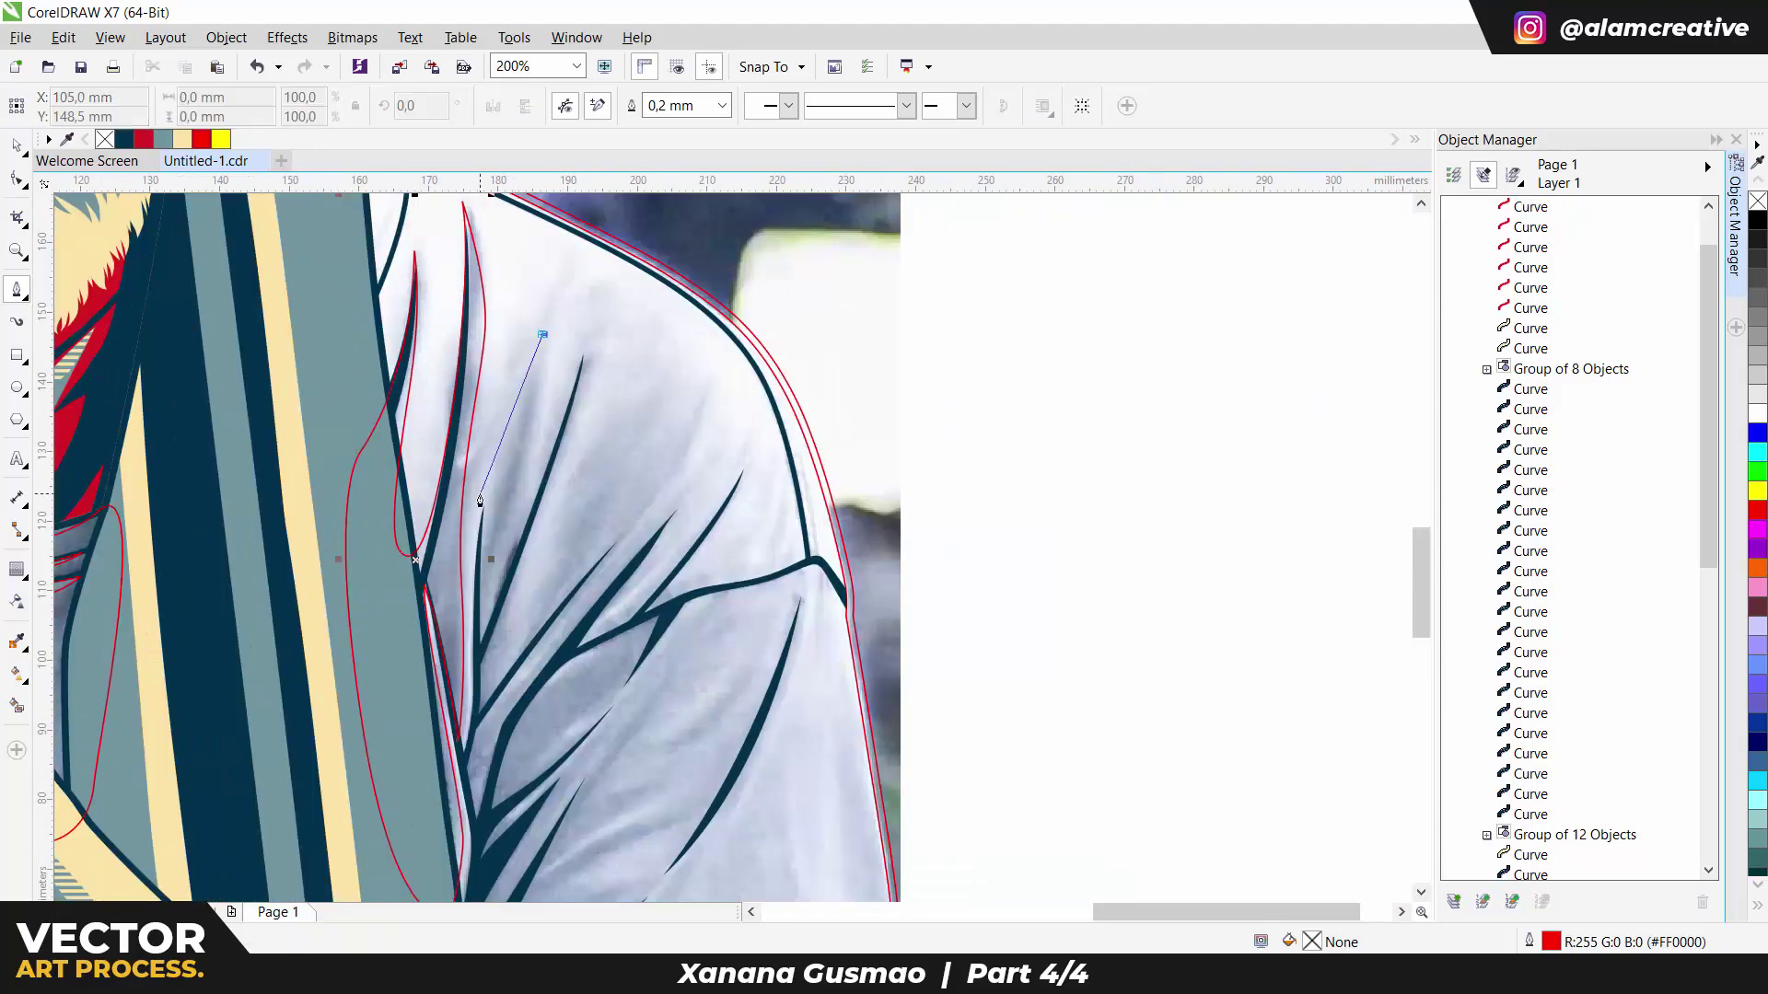
left_click_drag(478, 661, 511, 562)
key("ctrl+z")
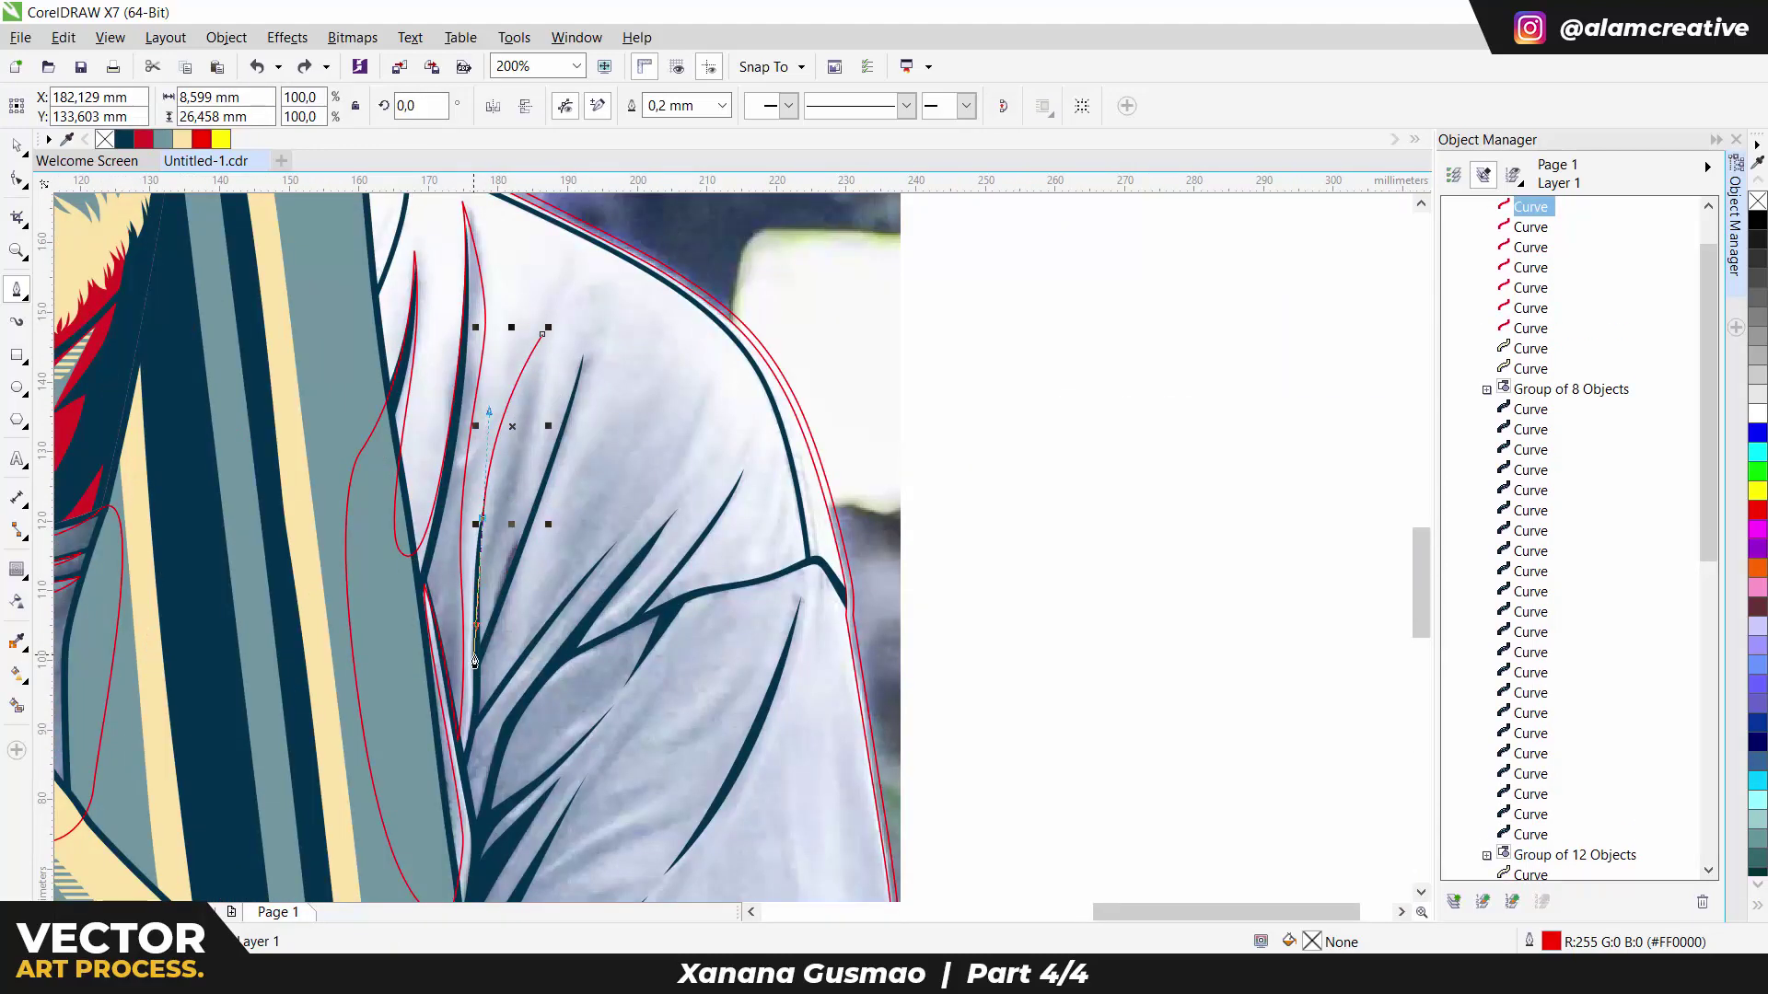
left_click(588, 327)
left_click(472, 725)
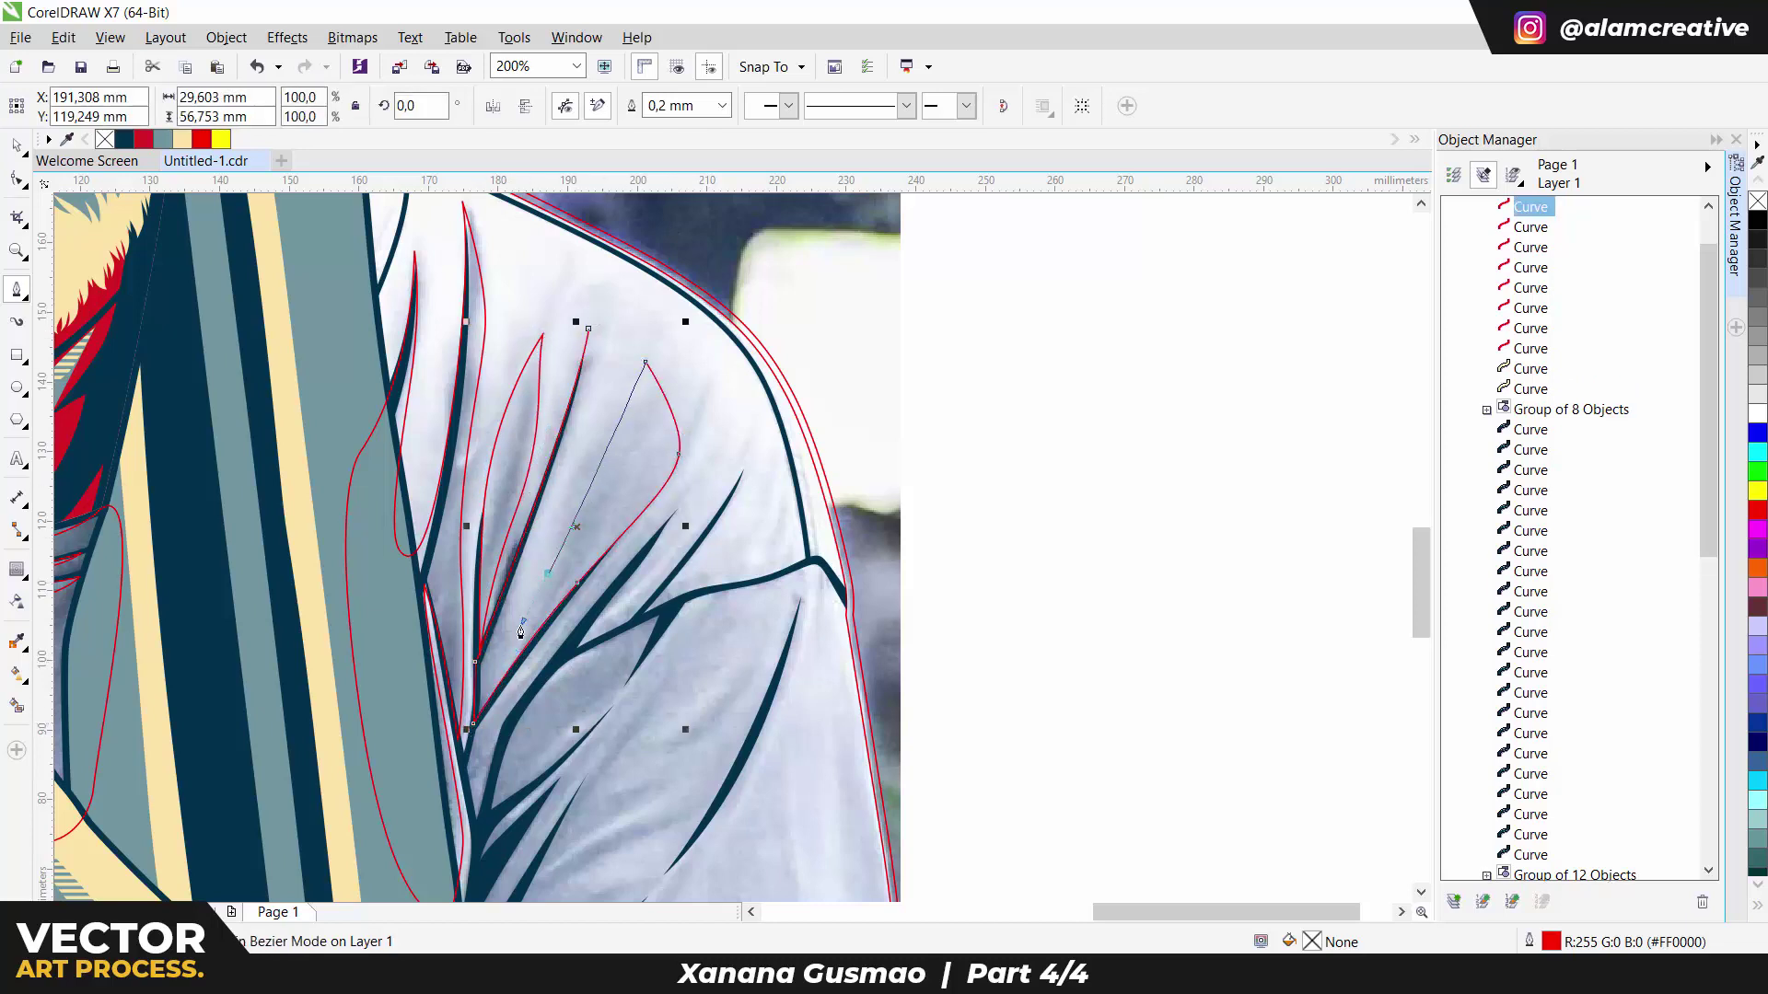
left_click_drag(645, 474, 624, 317)
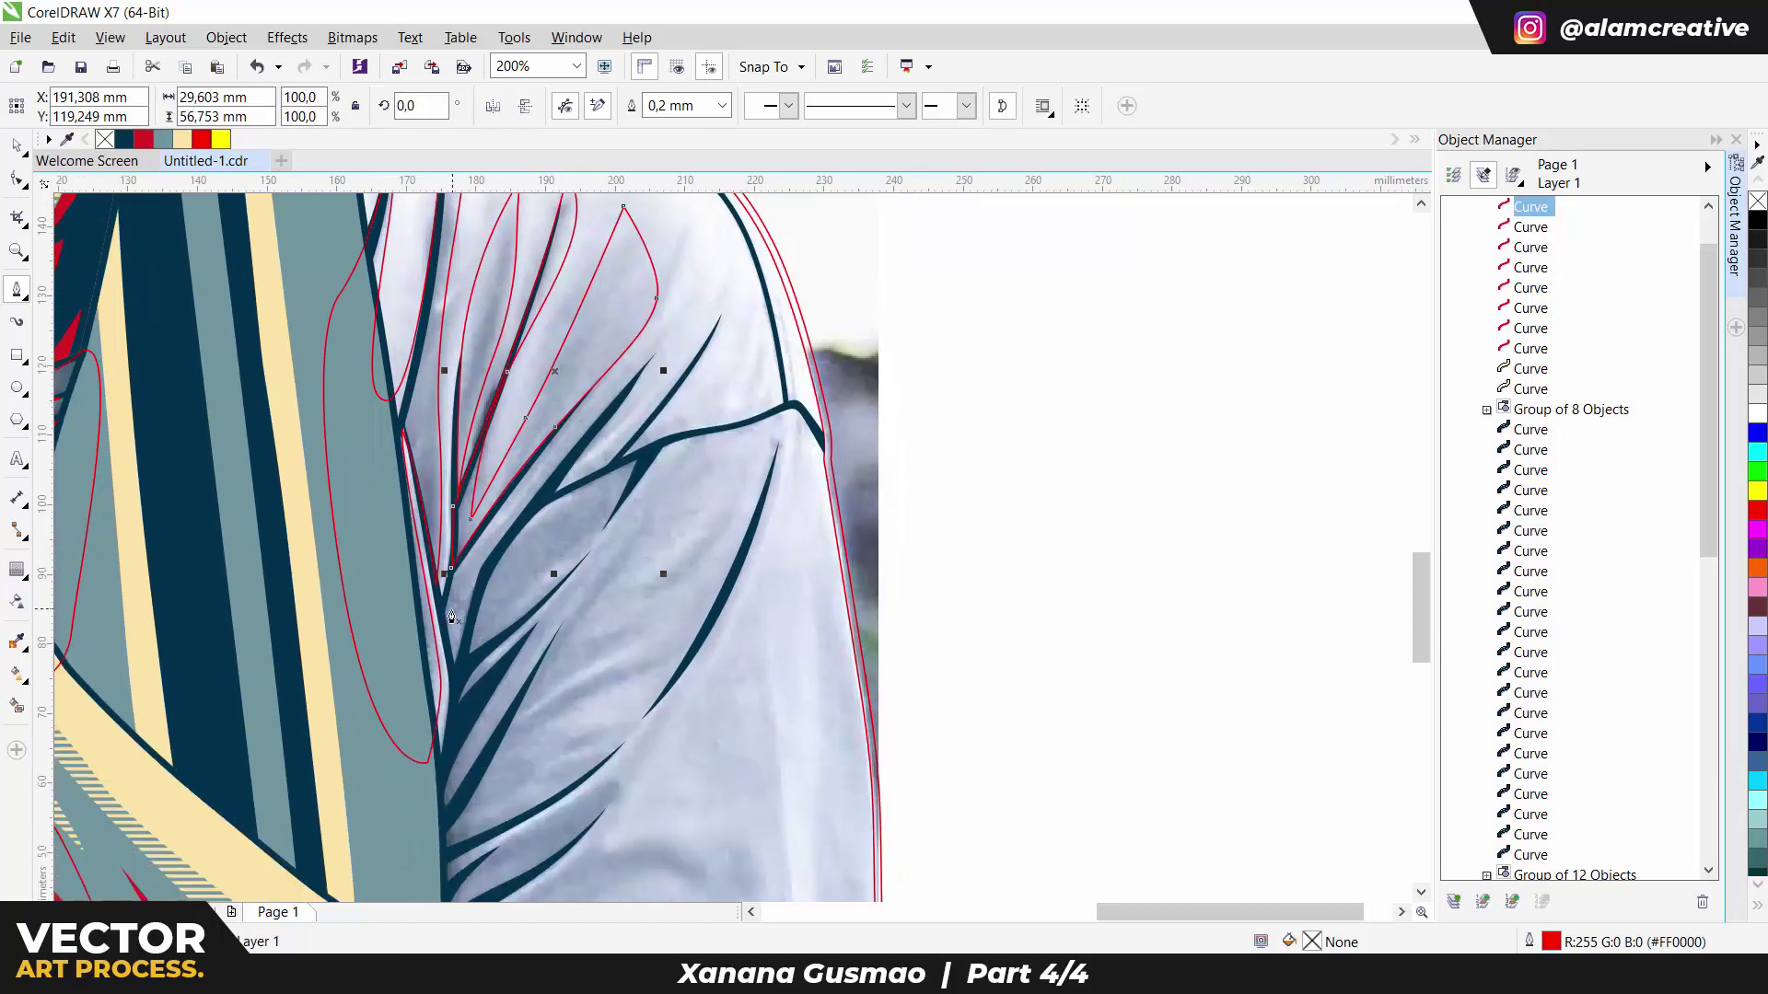
Step: Trace the long narrow folds running from the scarf's edge up across the shoulder, forming a curve about 37 × 46 mm
scroll(440, 614, "up", 1)
left_click(441, 614)
left_click(467, 531)
scroll(589, 422, "down", 1)
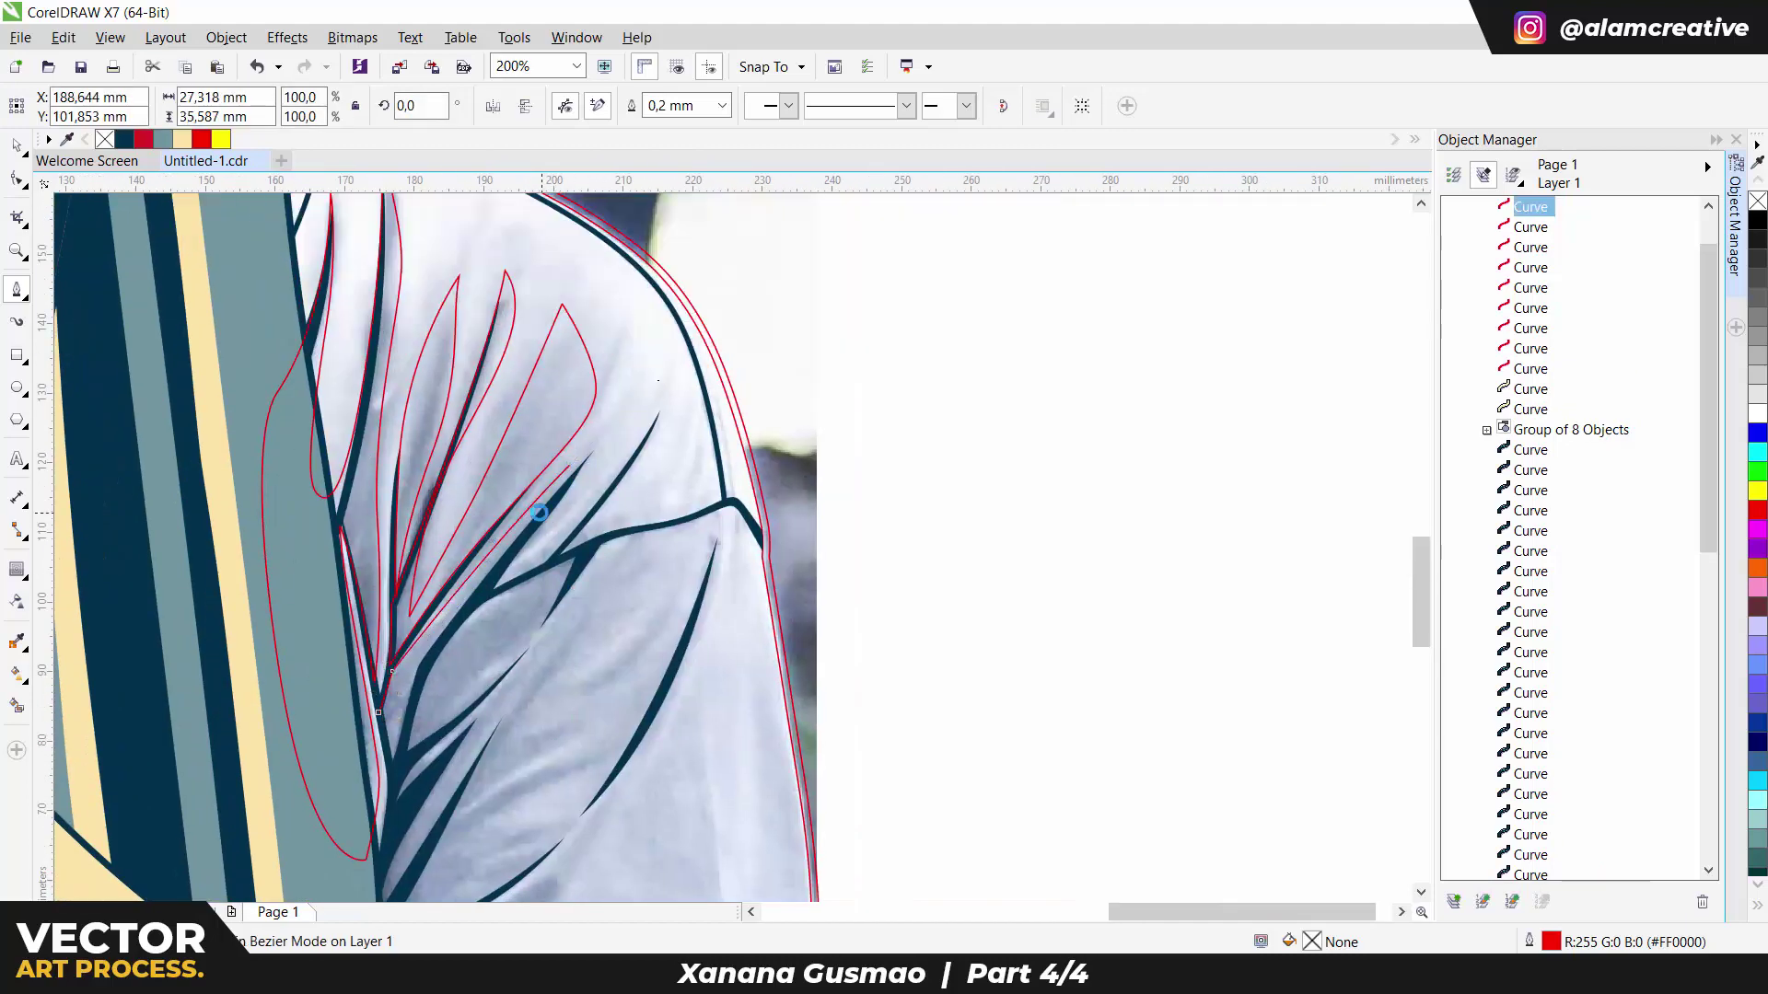
left_click(636, 396)
left_click(661, 387)
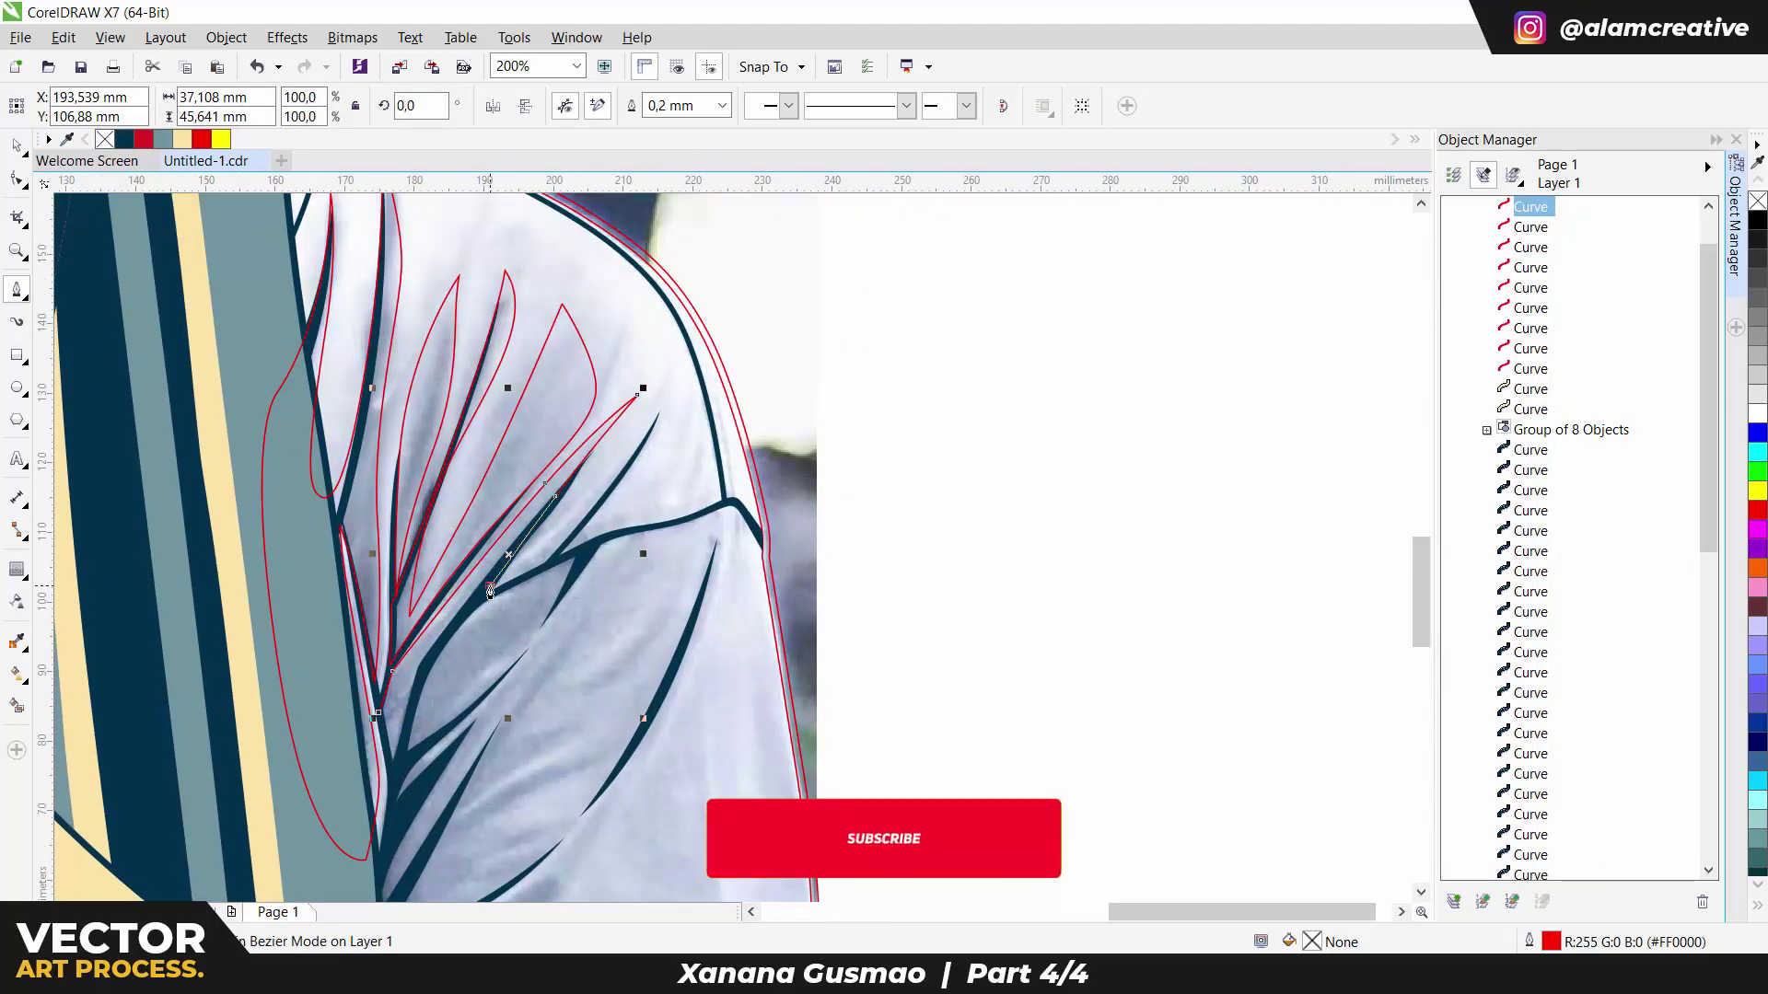
Step: Carry the curve around the next pointed fold, along the shoulder seam and into the upper sleeve, reaching about 49 × 56 mm
scroll(629, 469, "up", 1)
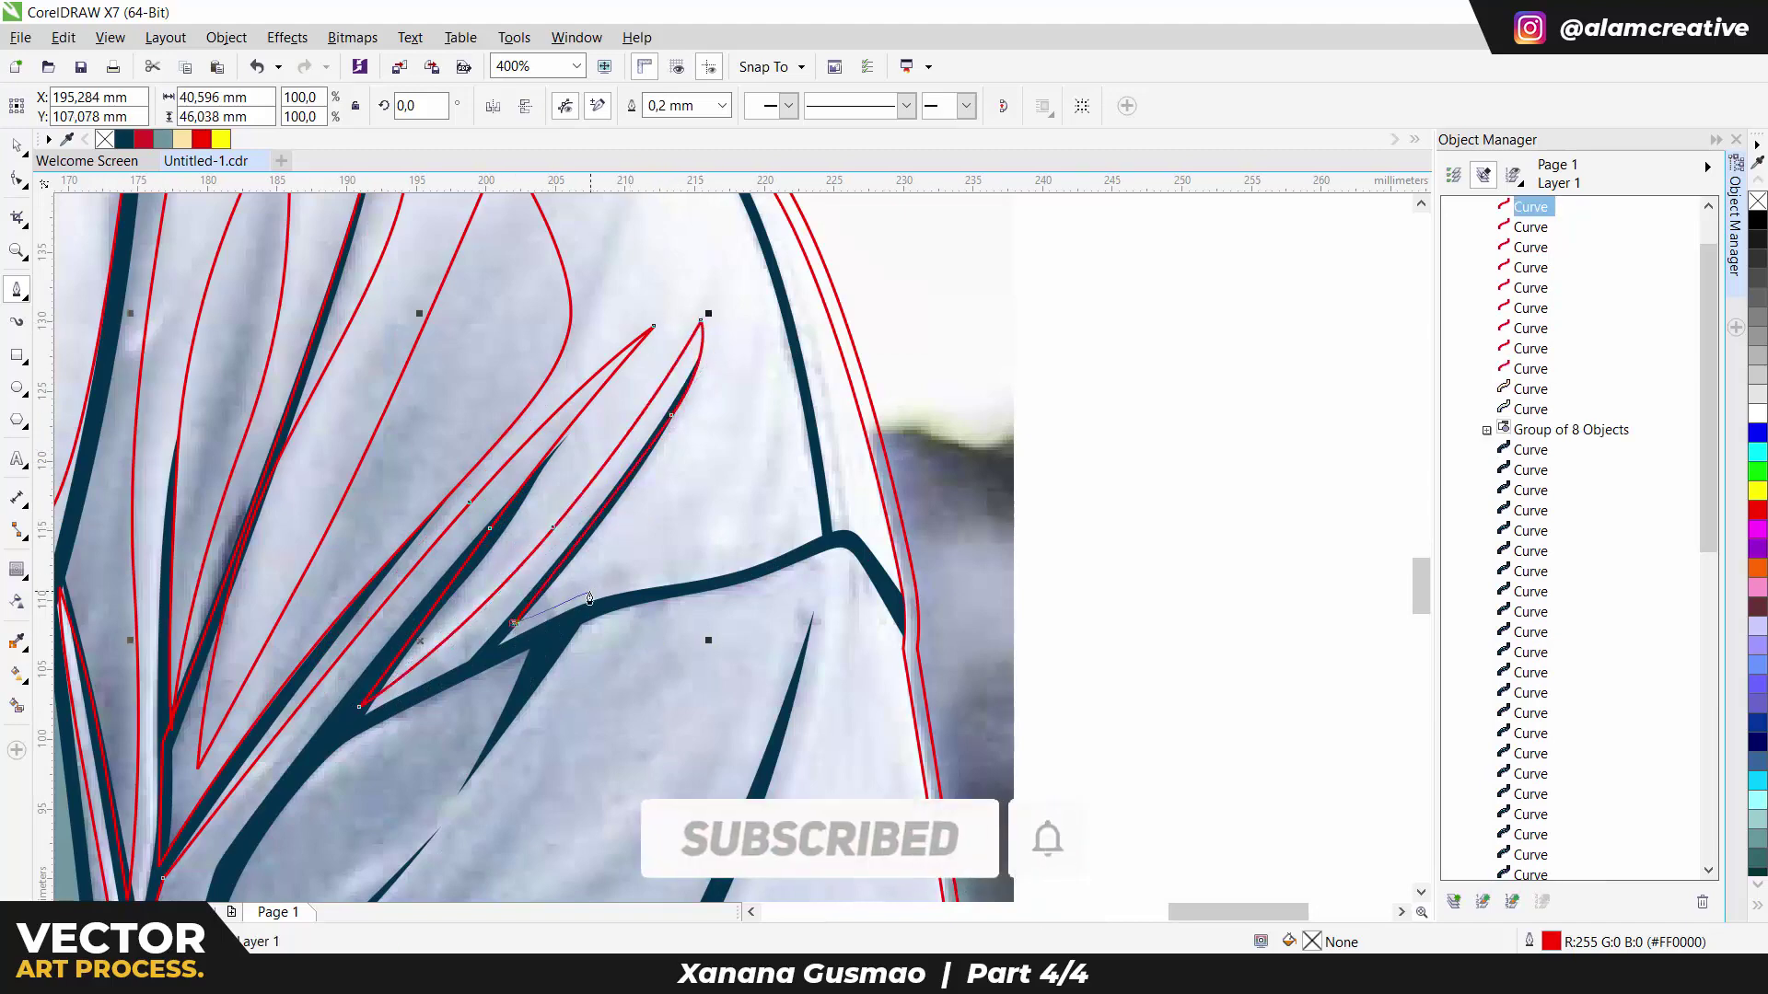
left_click_drag(567, 631, 626, 589)
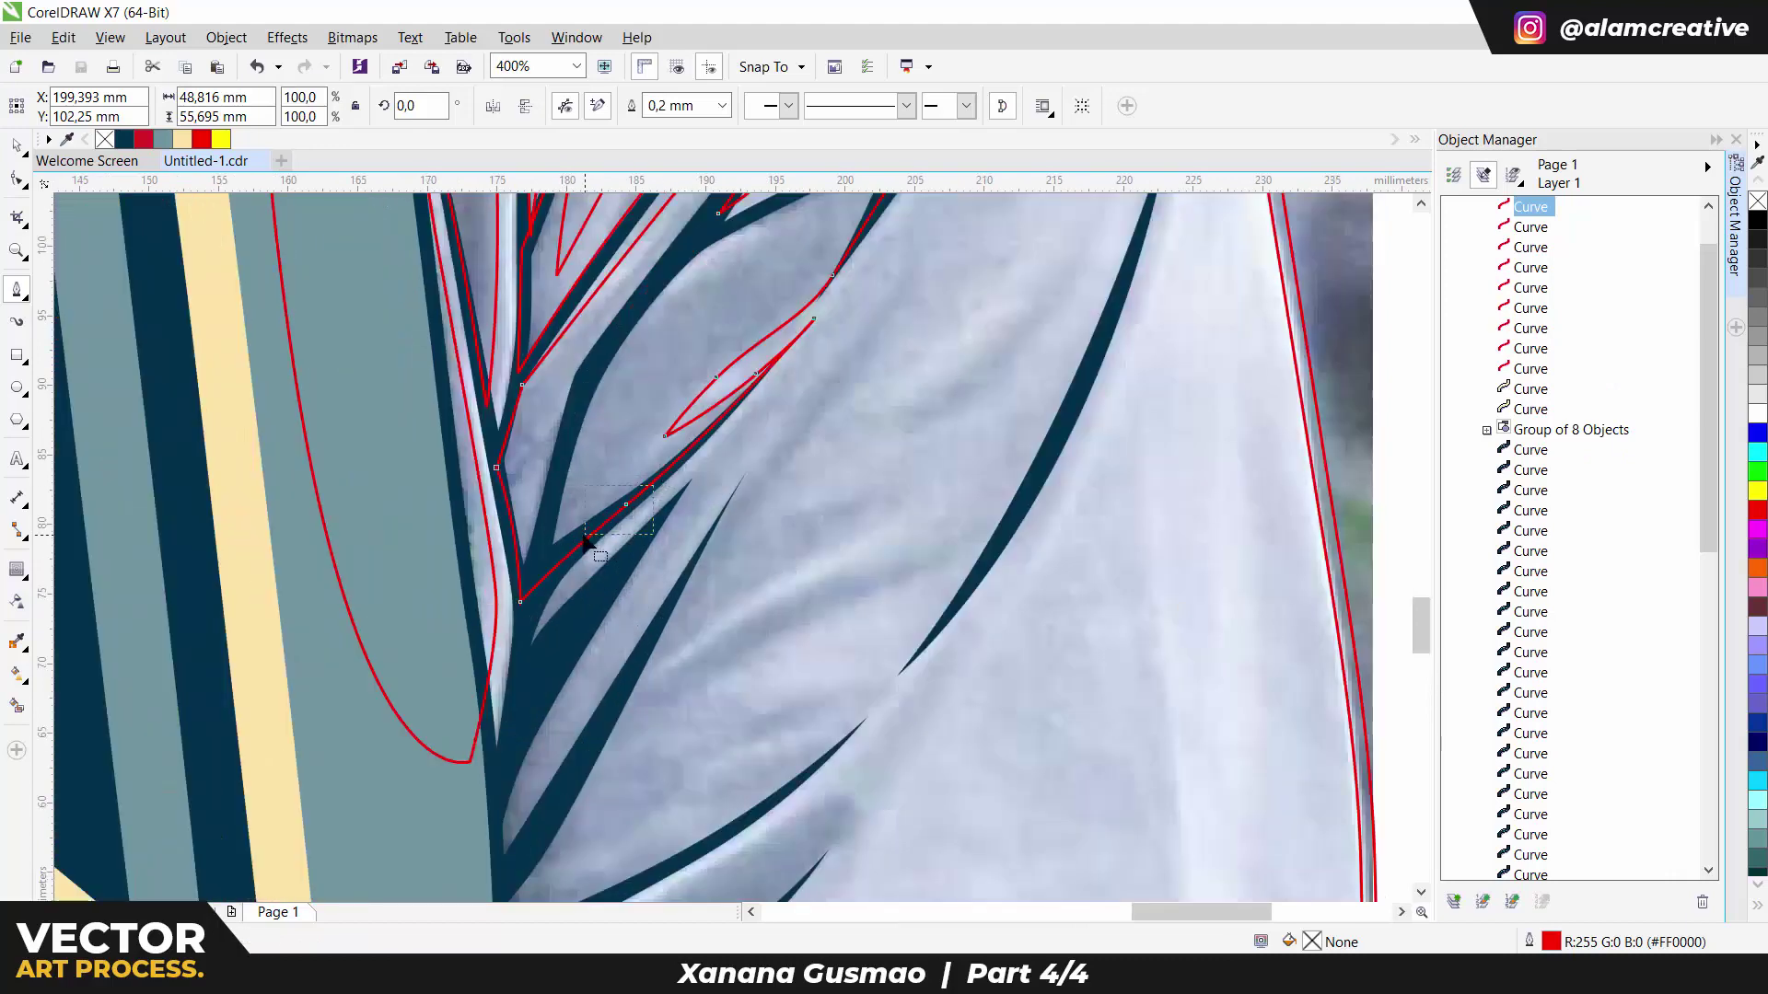
scroll(585, 543, "down", 2)
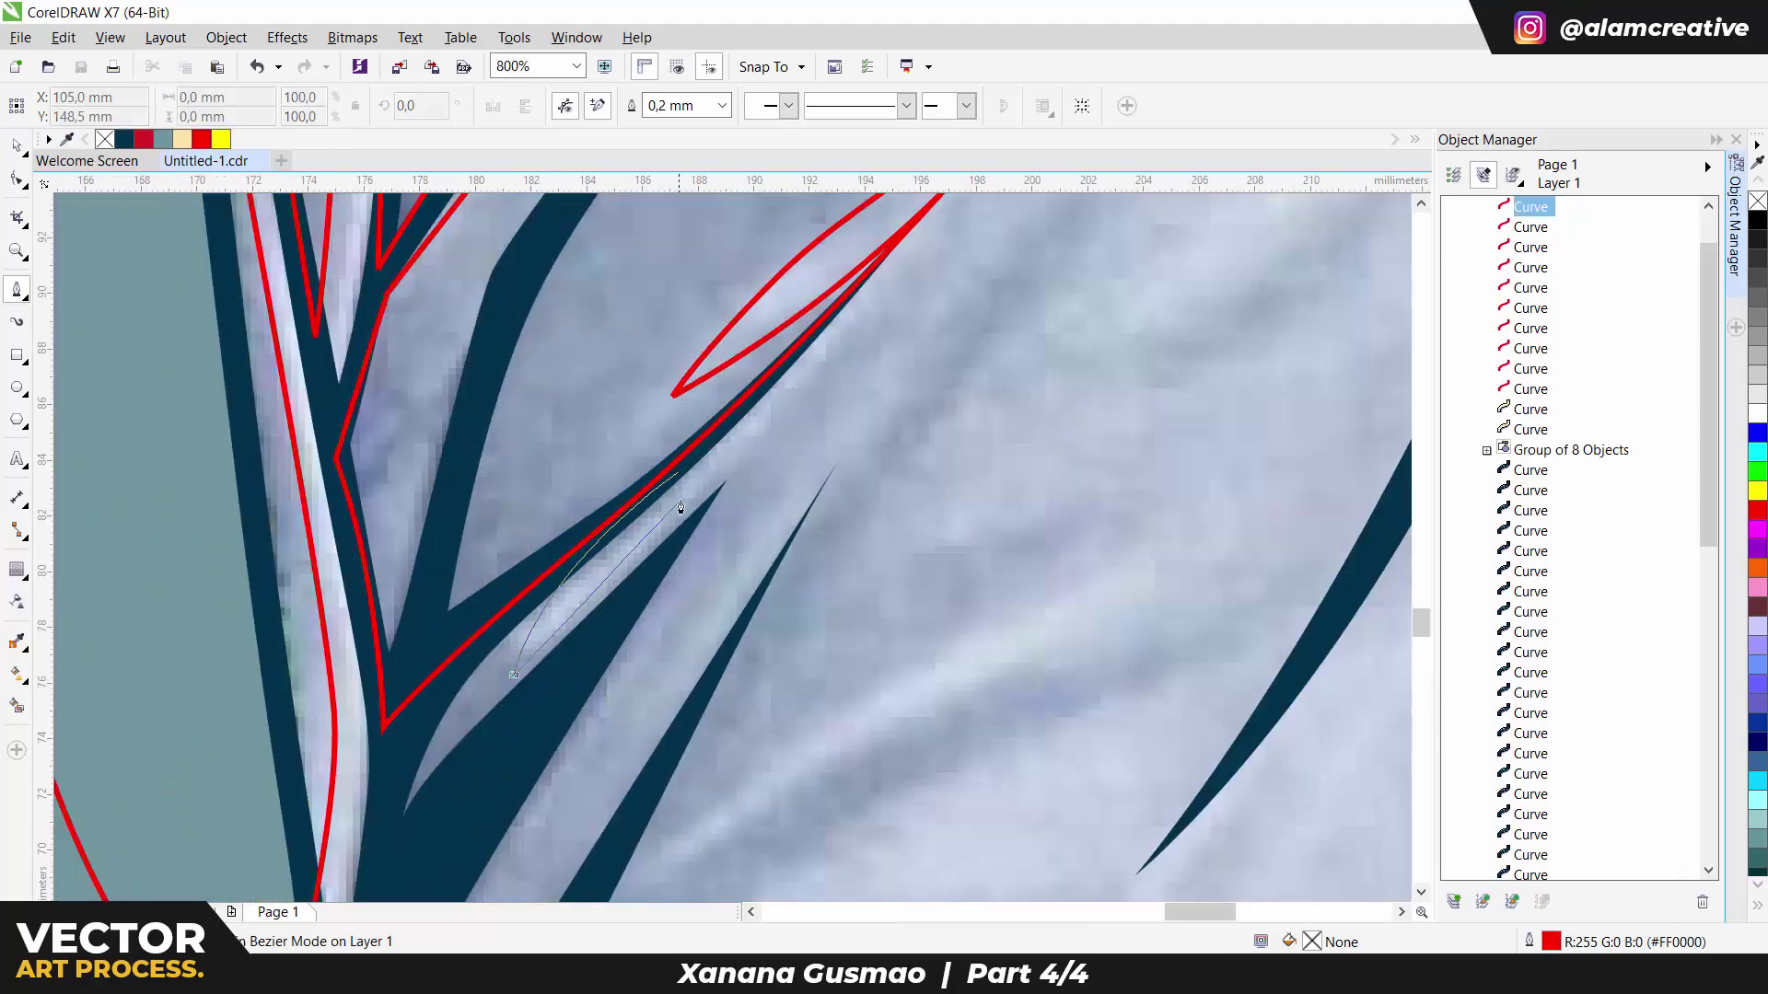
Step: Trace the long pointed sleeve folds below the shoulder seam as a closed shape about 51 × 64 mm, ending behind the scarf
left_click_drag(902, 286, 730, 545)
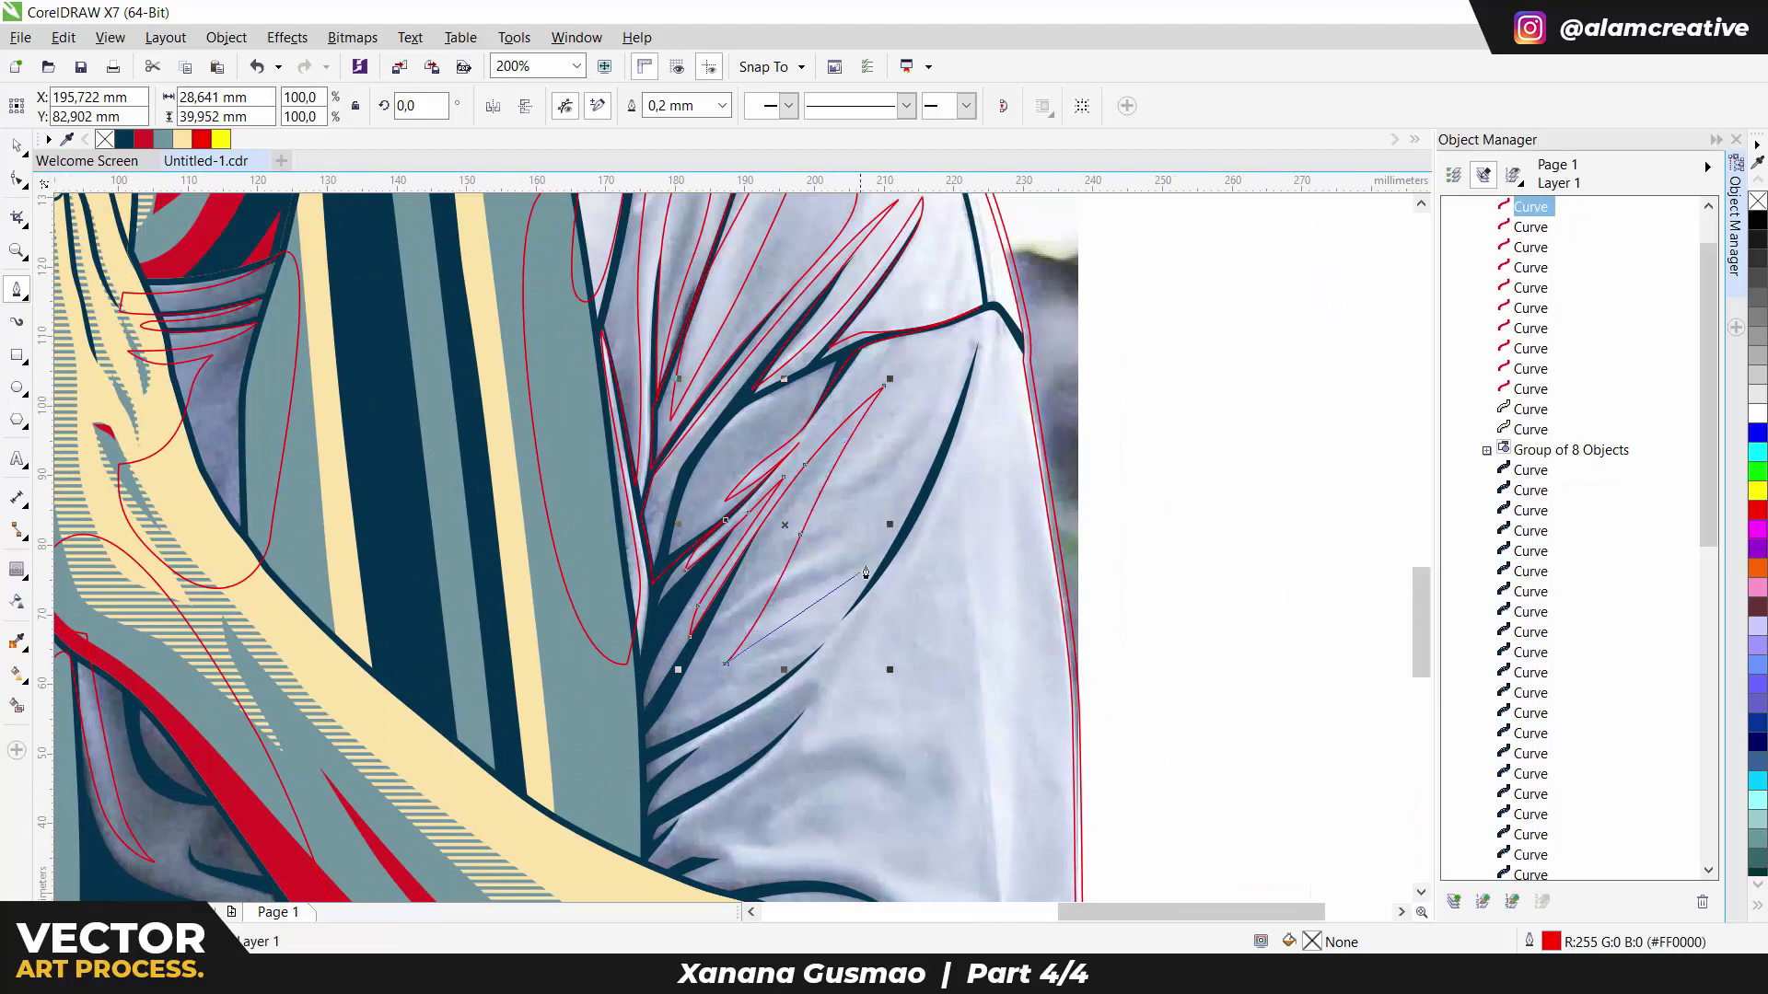
left_click_drag(978, 324, 900, 547)
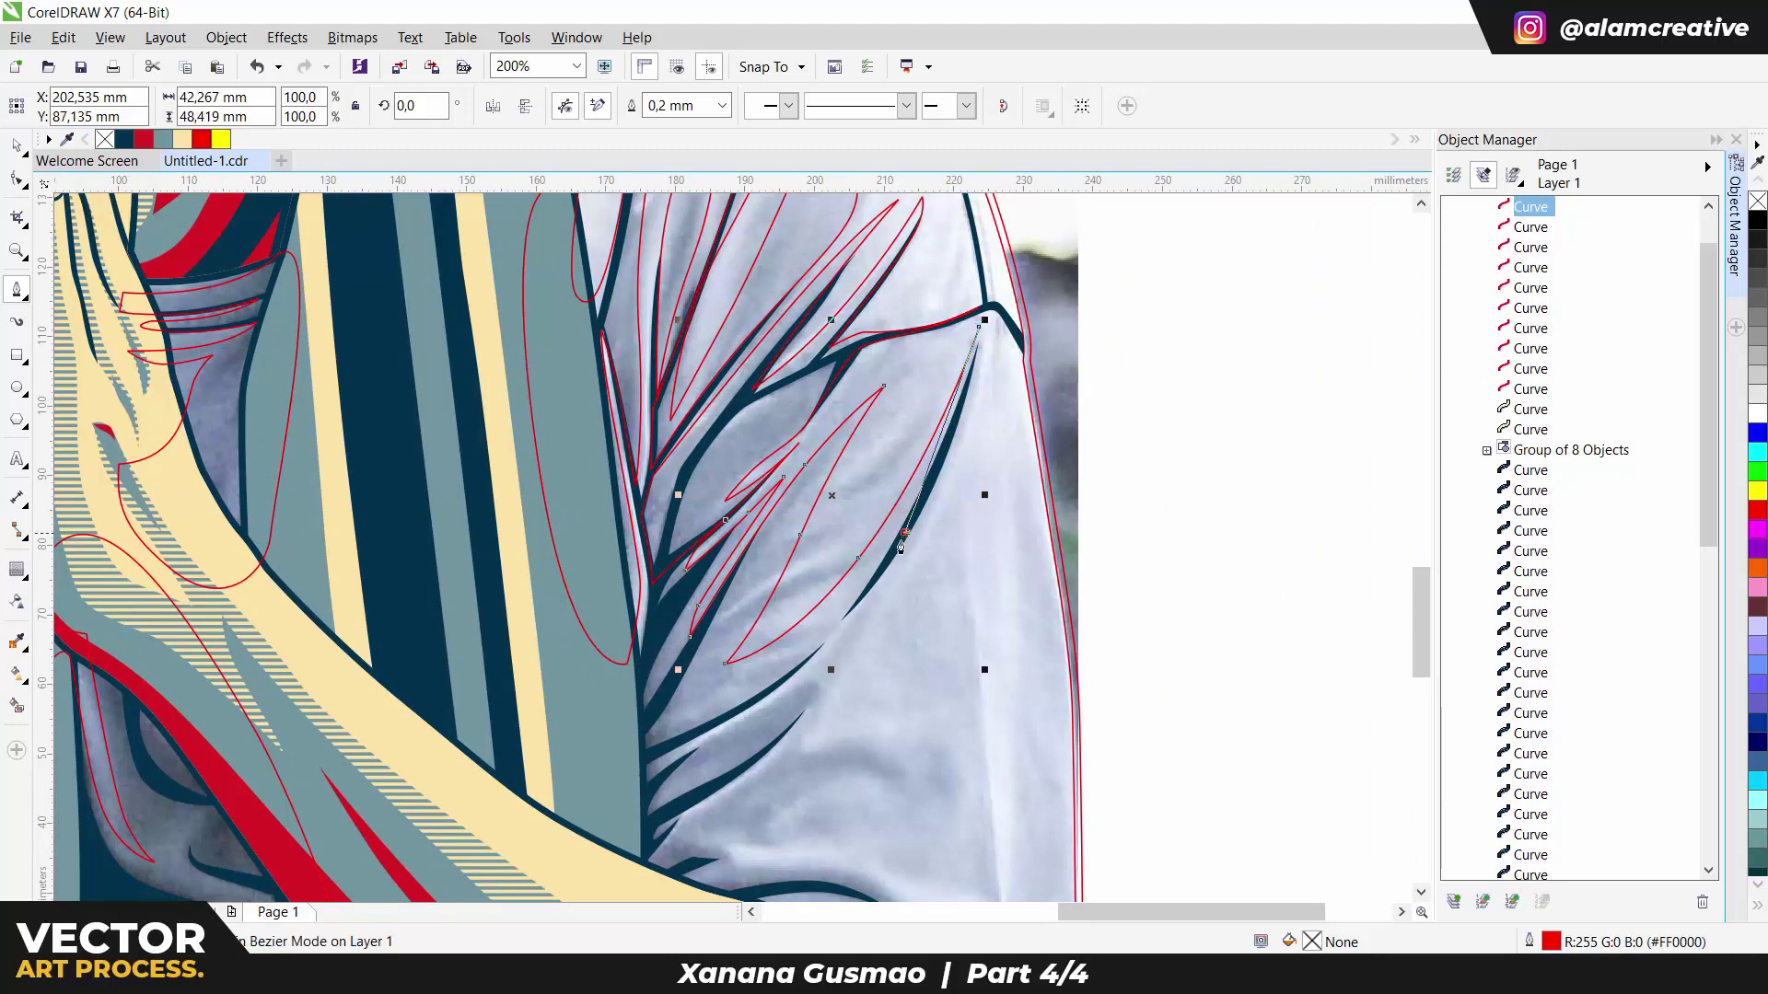
scroll(673, 750, "up", 1)
left_click_drag(649, 747, 618, 765)
left_click_drag(575, 753, 587, 640)
left_click_drag(684, 421, 659, 507)
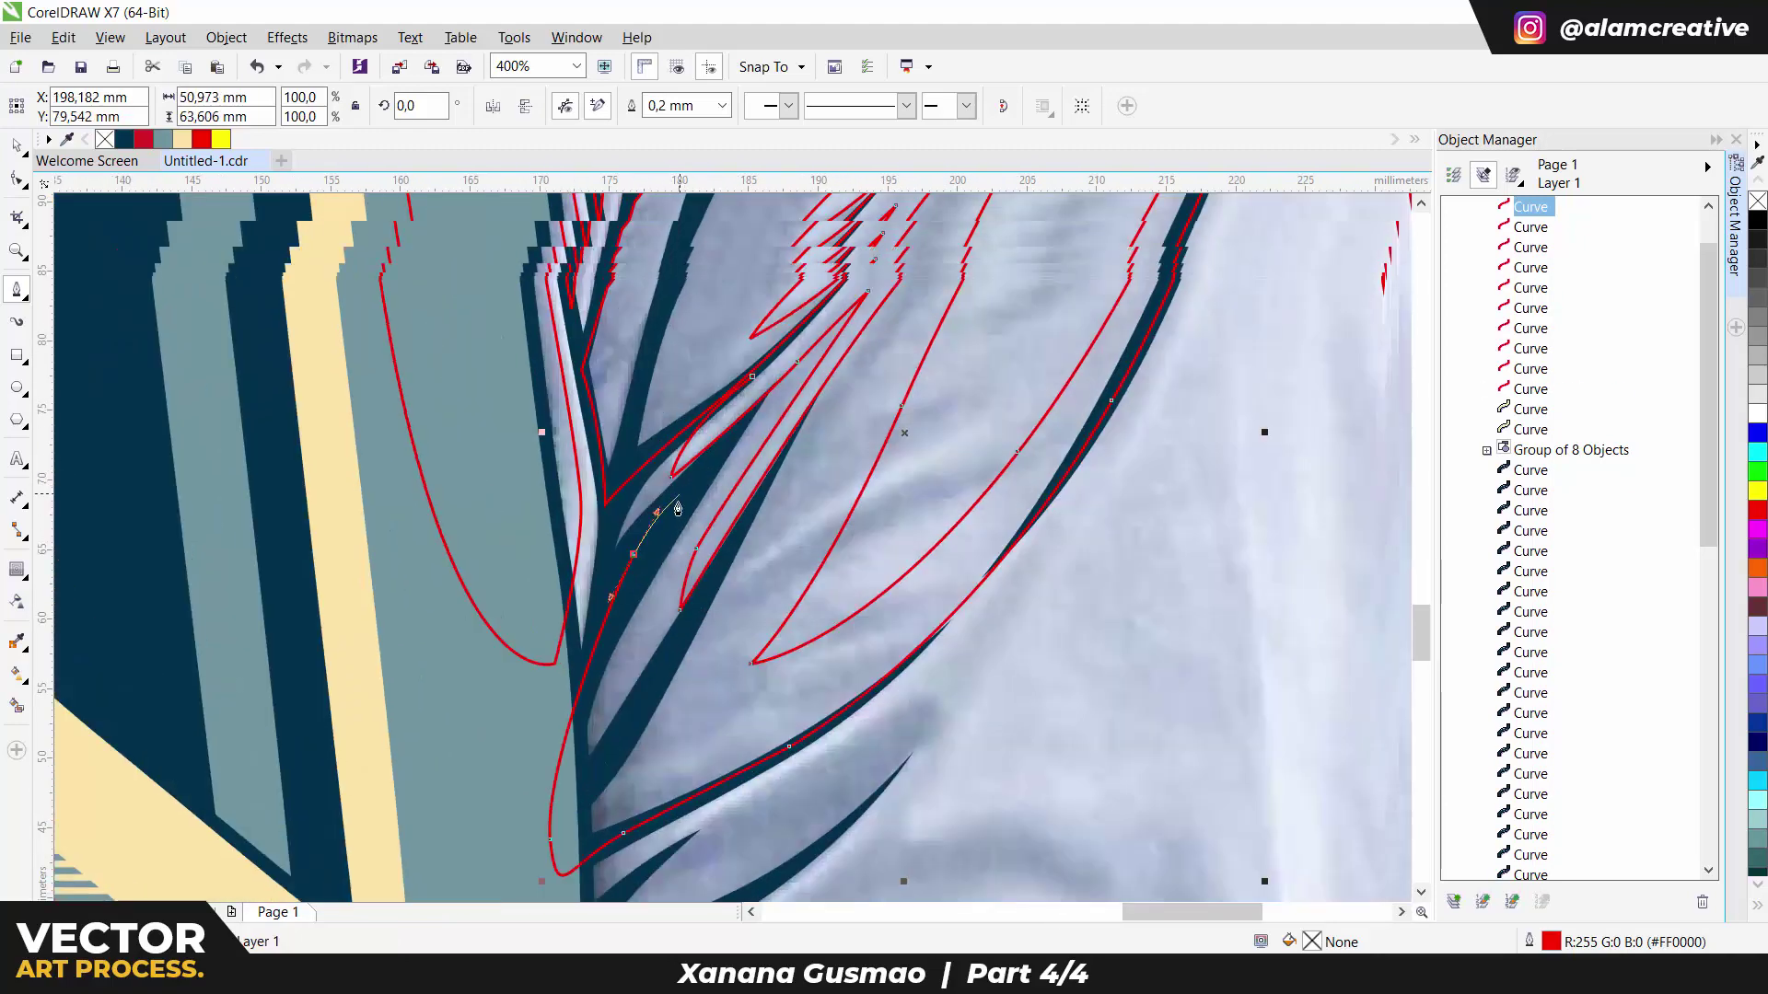
left_click(596, 628)
scroll(729, 547, "down", 2)
scroll(769, 562, "up", 1)
scroll(653, 676, "up", 1)
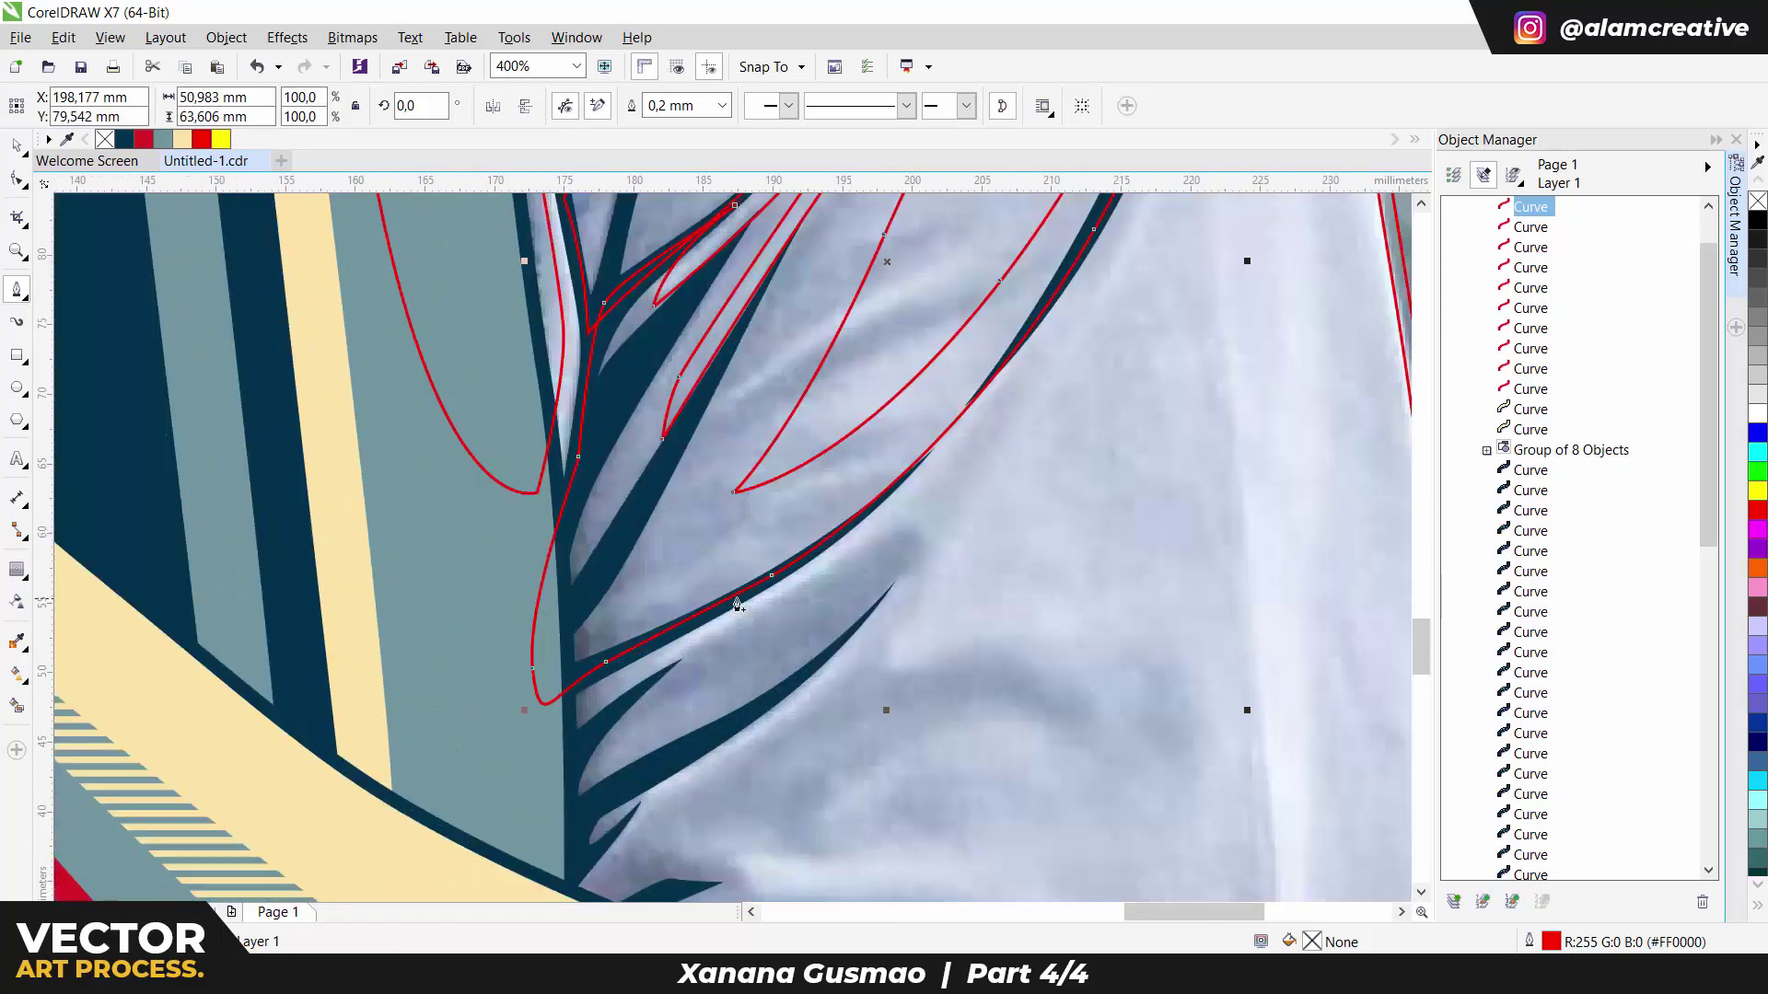
Step: Trace the pointed folds above the forearm beside the scarf, starting a curve about 27 × 28 mm
left_click(766, 587)
left_click_drag(596, 709, 575, 734)
left_click_drag(744, 627, 833, 587)
left_click(934, 520)
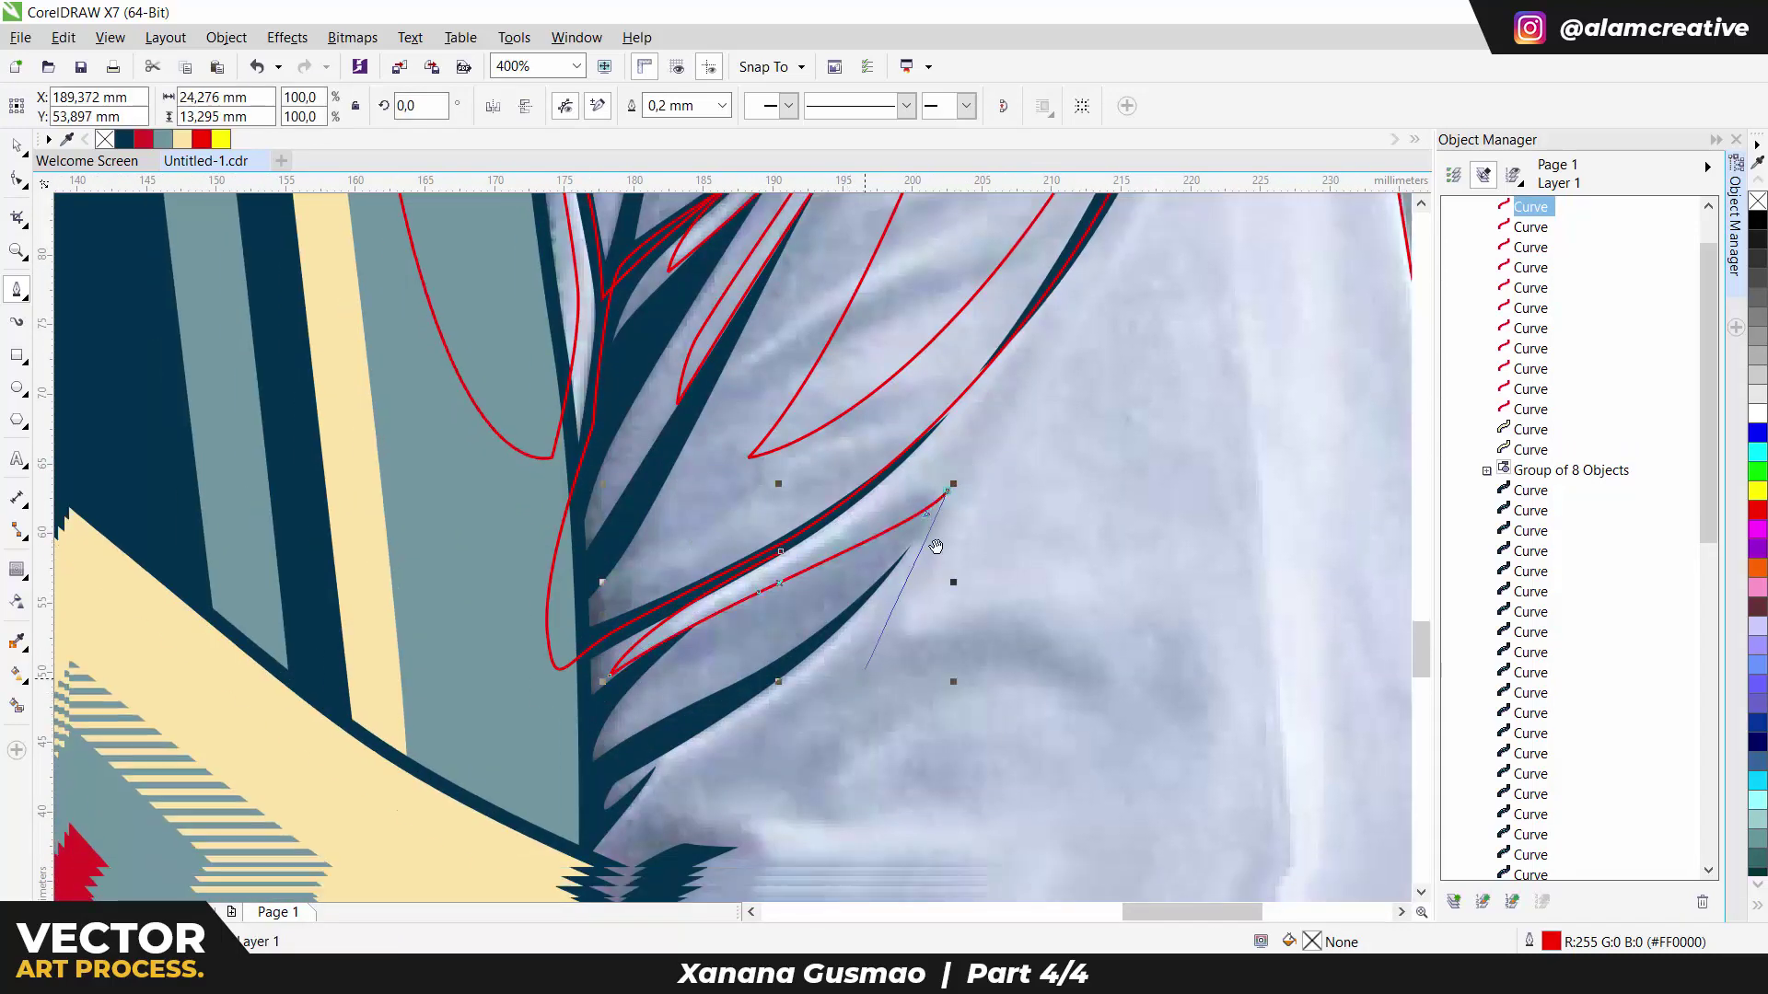
scroll(931, 545, "down", 1)
scroll(839, 549, "up", 1)
left_click(778, 575)
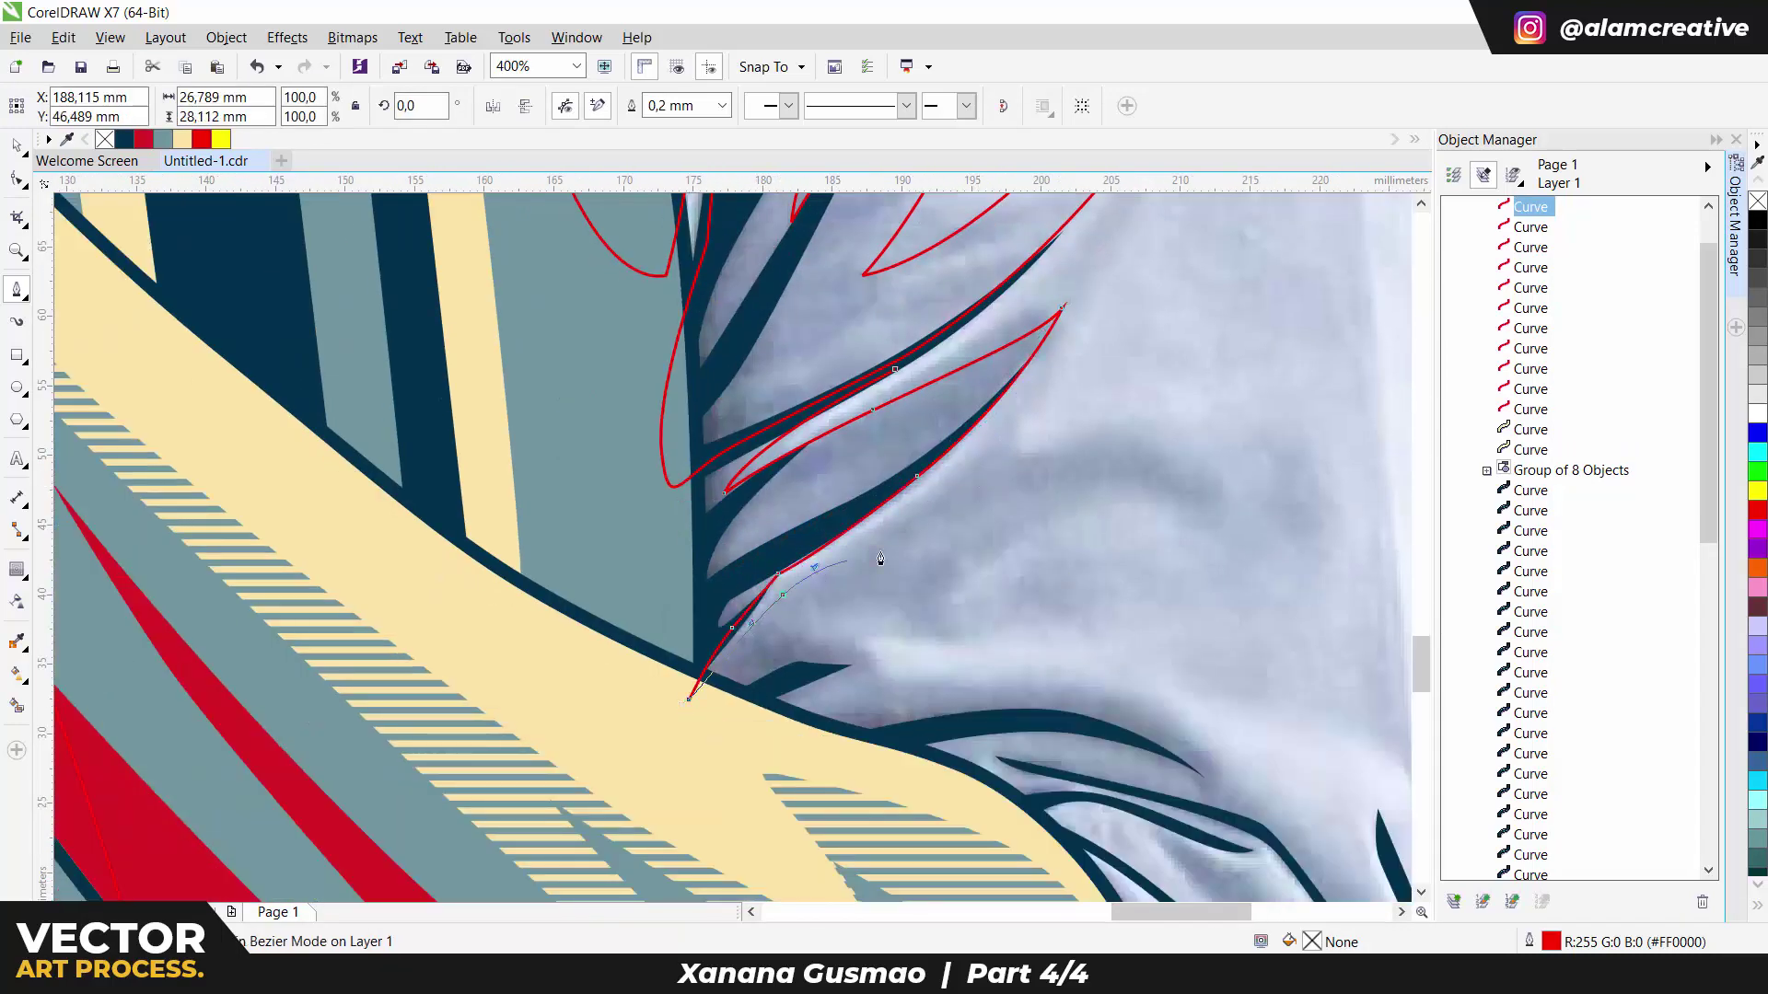
Step: Carry the curve across the broad sleeve fold and down toward the cuff, closing it behind the forearm at about 58 × 53 mm
scroll(880, 559, "down", 1)
left_click(881, 628)
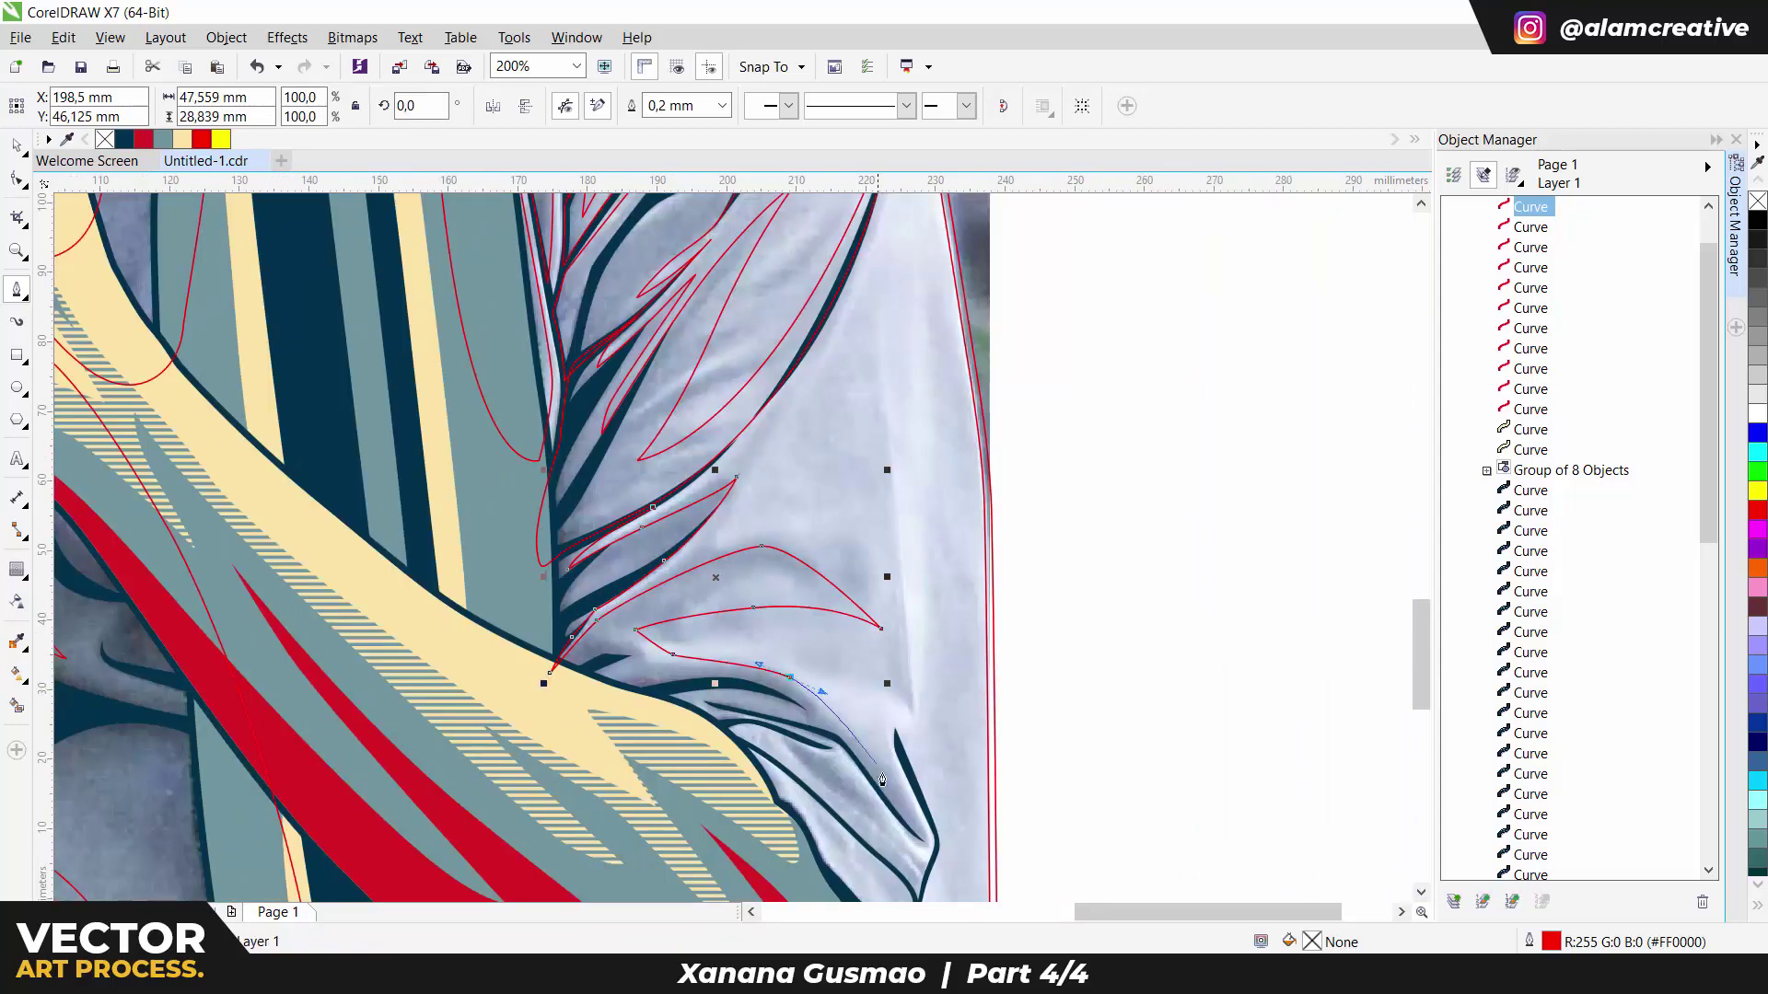
left_click(882, 779)
scroll(882, 780, "up", 1)
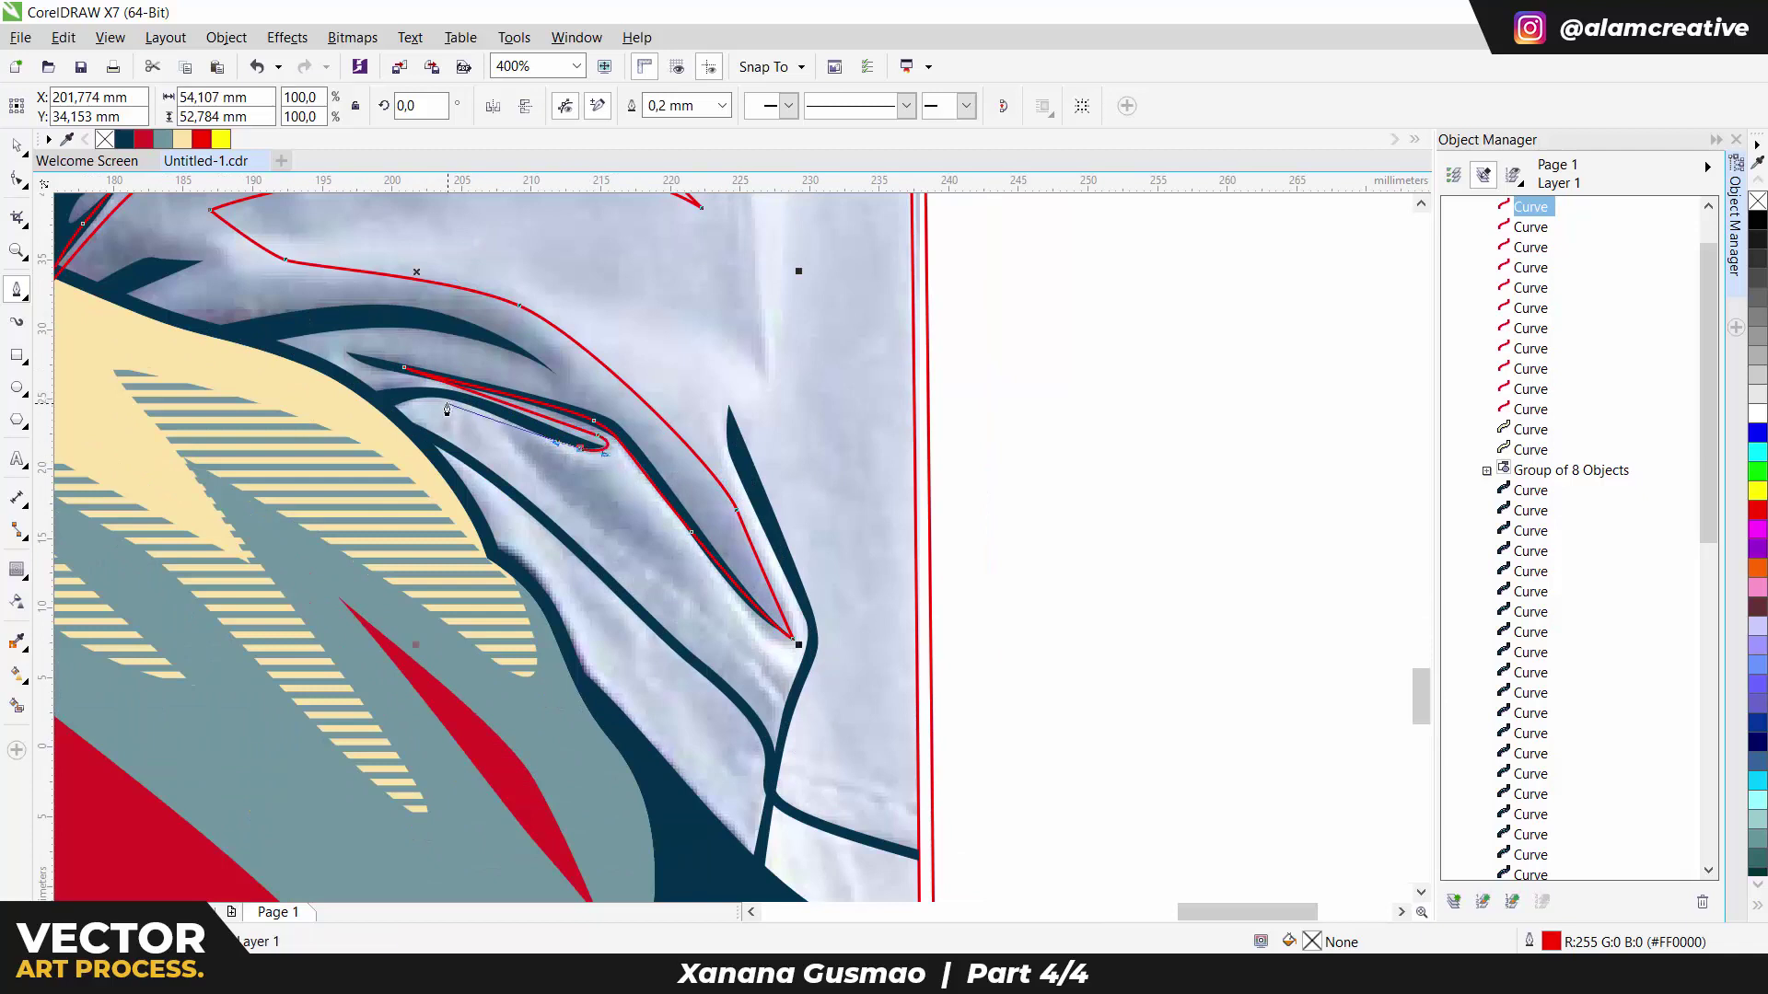
key("F3")
left_click_drag(385, 505, 311, 513)
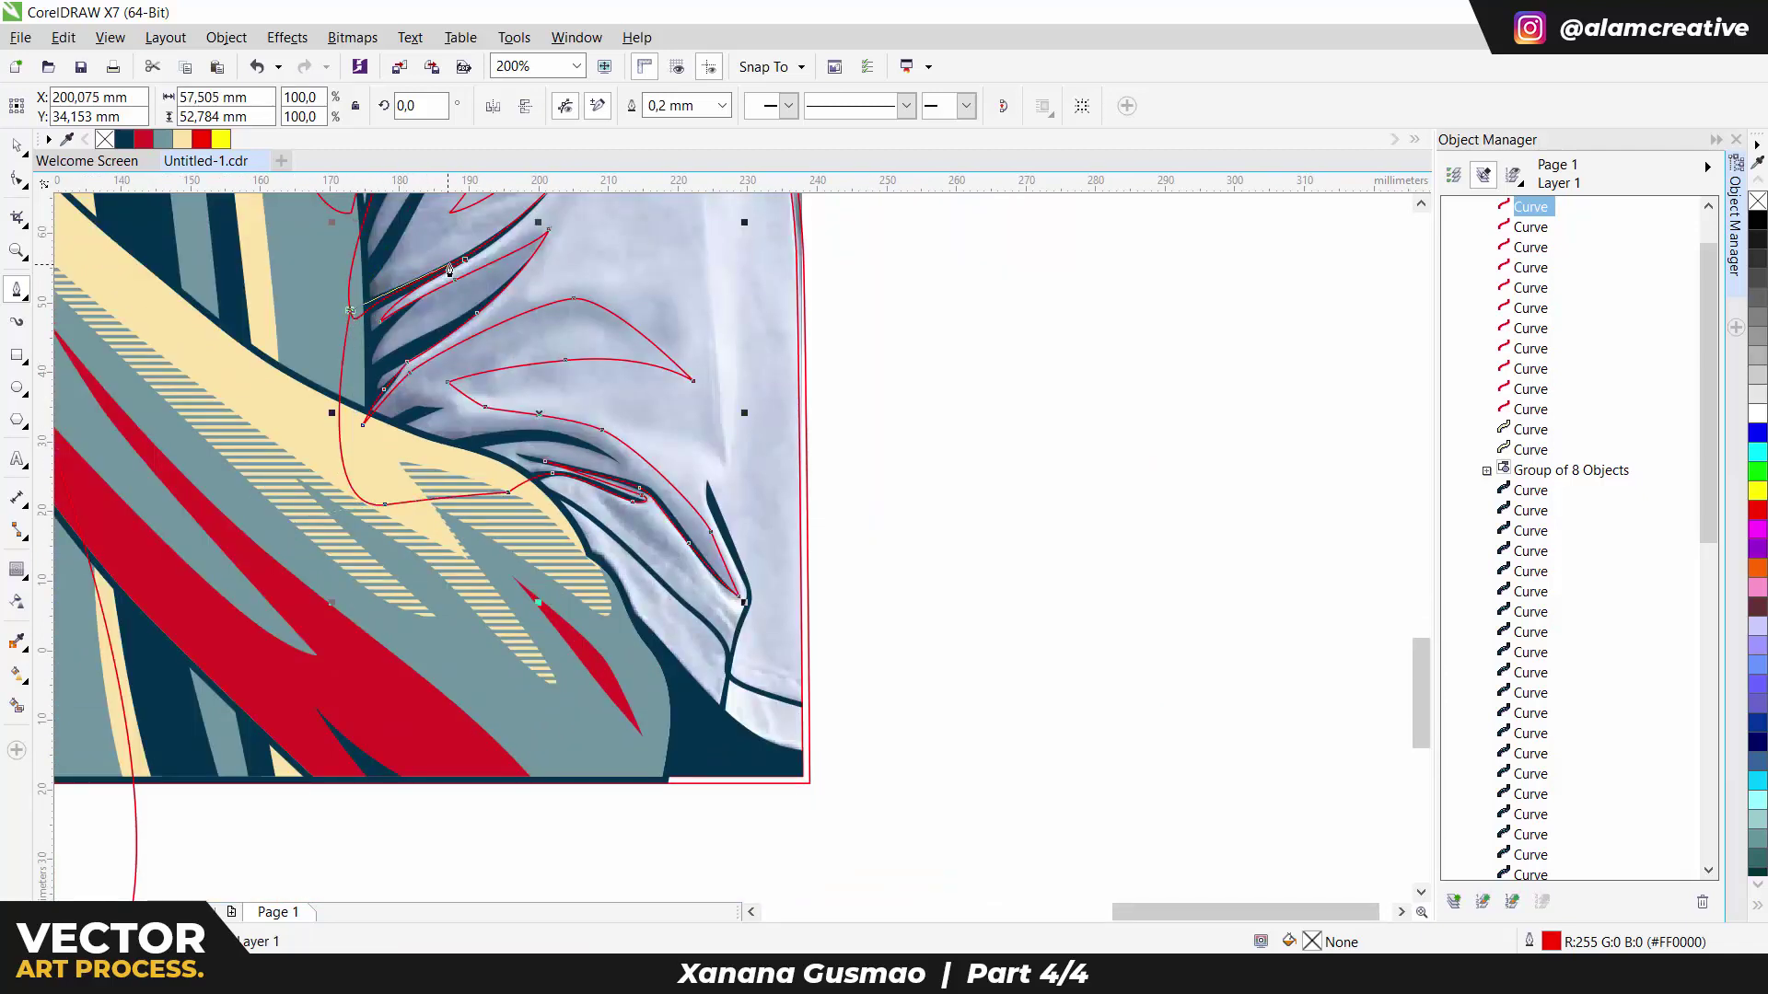
Step: Trace a small pointed fold between the dark lines near the cuff, about 16 × 14 mm
scroll(640, 518, "up", 1)
left_click(547, 467)
left_click_drag(705, 610, 769, 655)
left_click(772, 656)
left_click(638, 507)
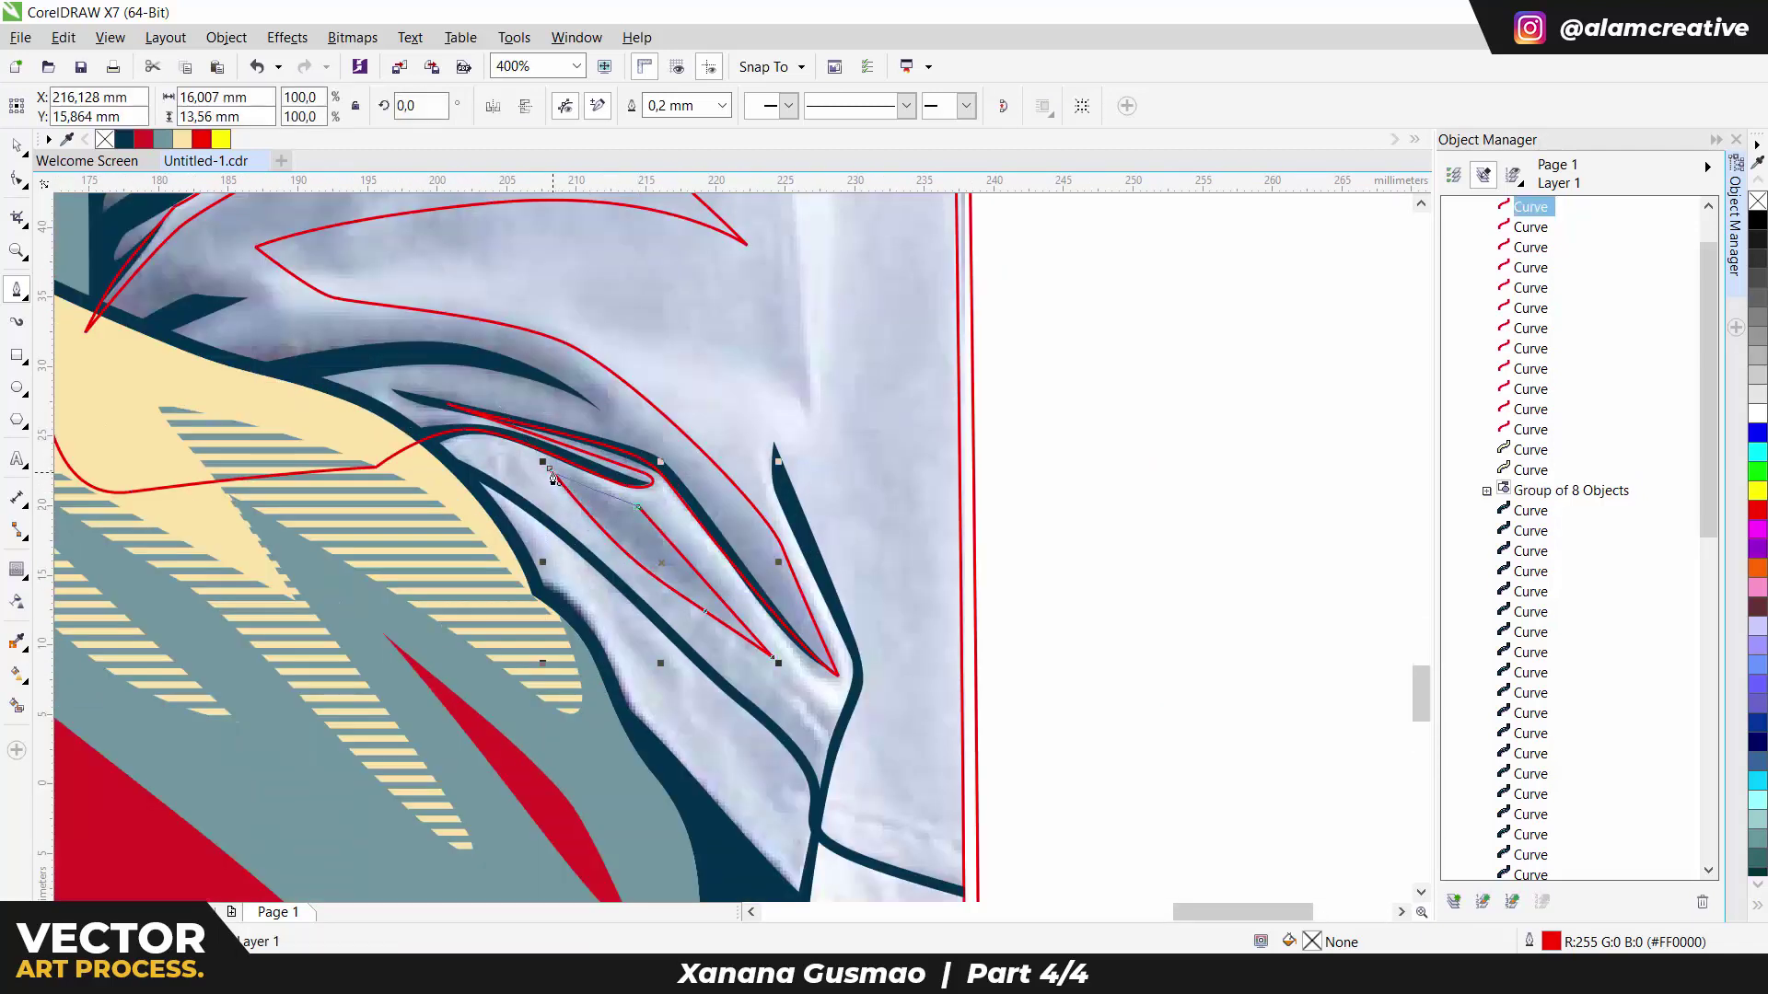
left_click_drag(547, 466, 525, 438)
Step: Trace the fold along the sleeve's lower edge to the cuff as a closed shape about 25 × 35 mm behind the forearm
left_click(469, 470)
left_click(533, 522)
key("F3")
scroll(853, 677, "up", 1)
left_click(445, 452)
left_click(517, 573)
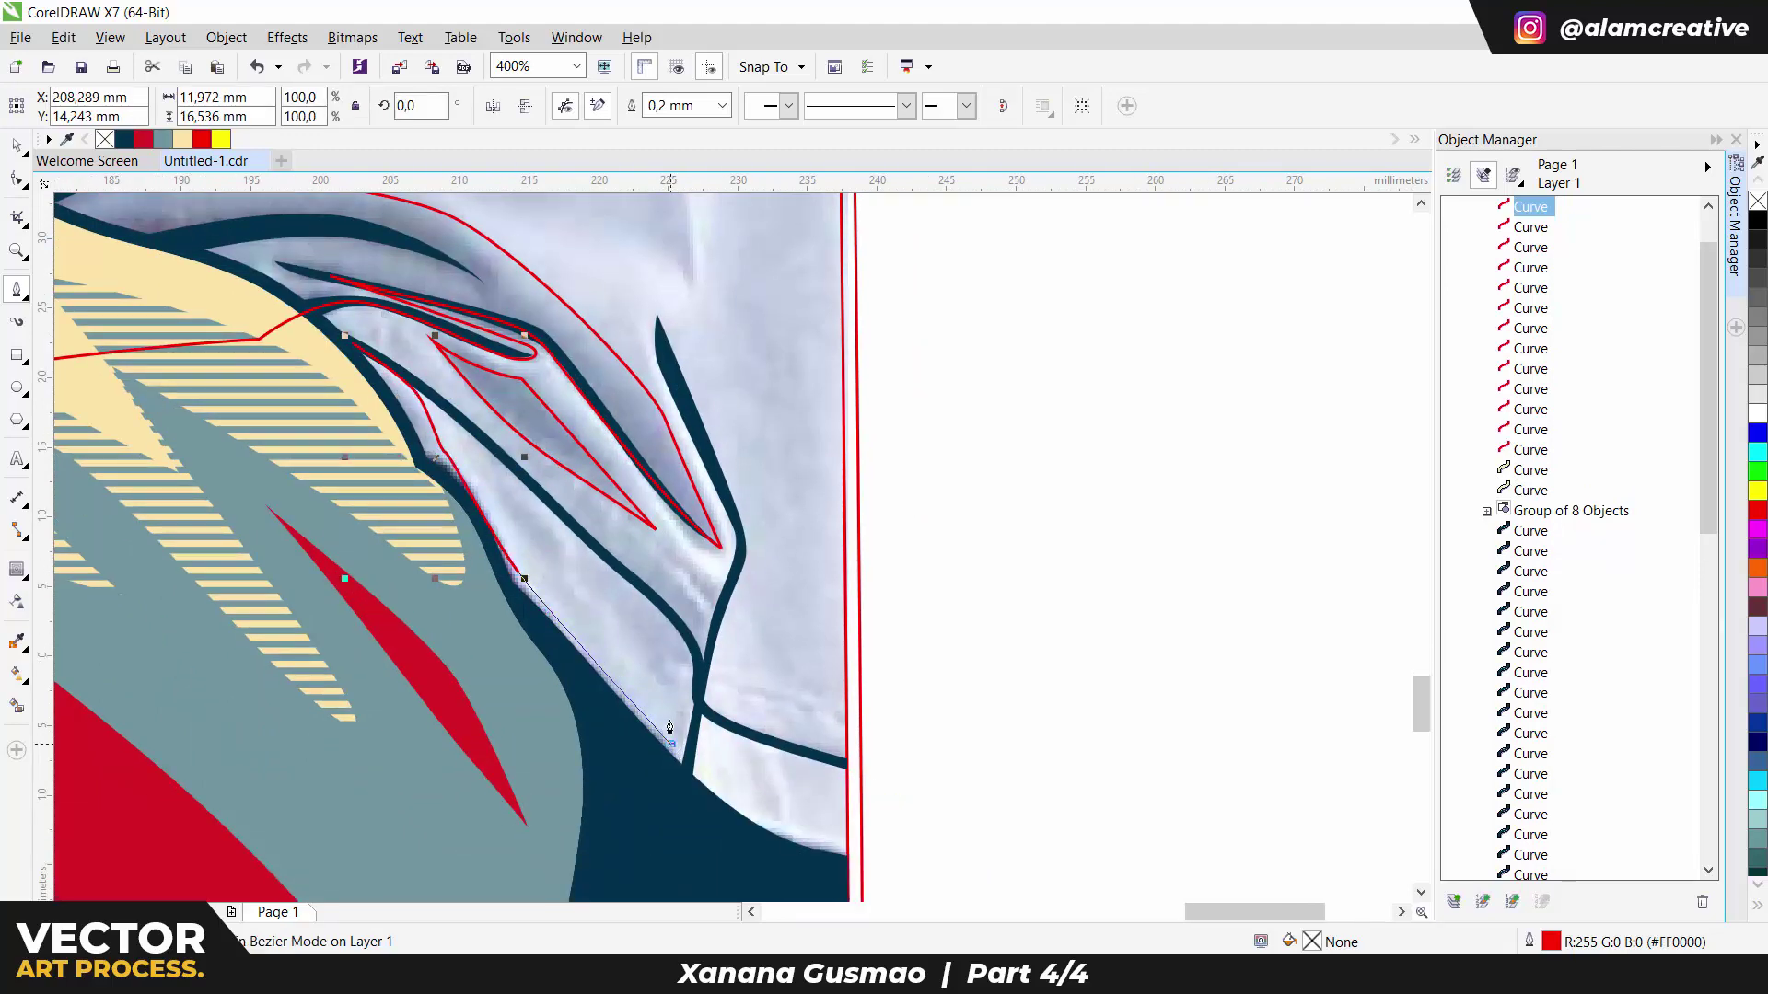
left_click(671, 741)
left_click(648, 647)
left_click_drag(683, 773, 653, 815)
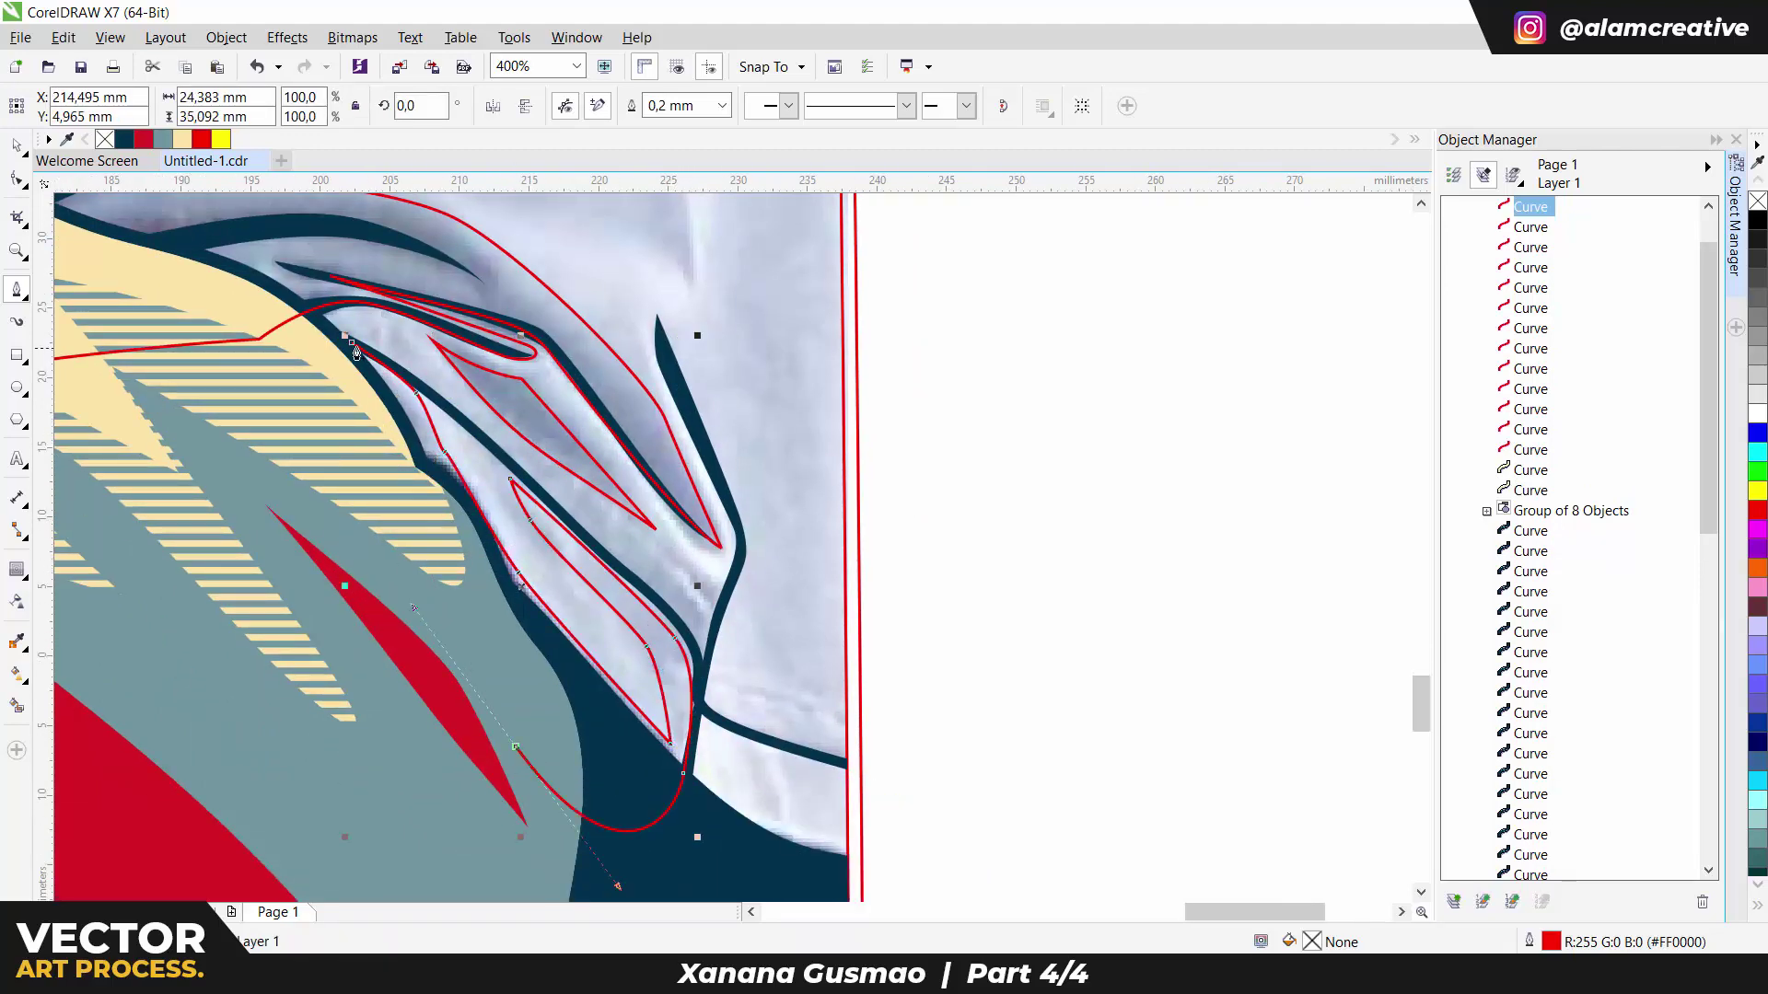
scroll(624, 828, "down", 3)
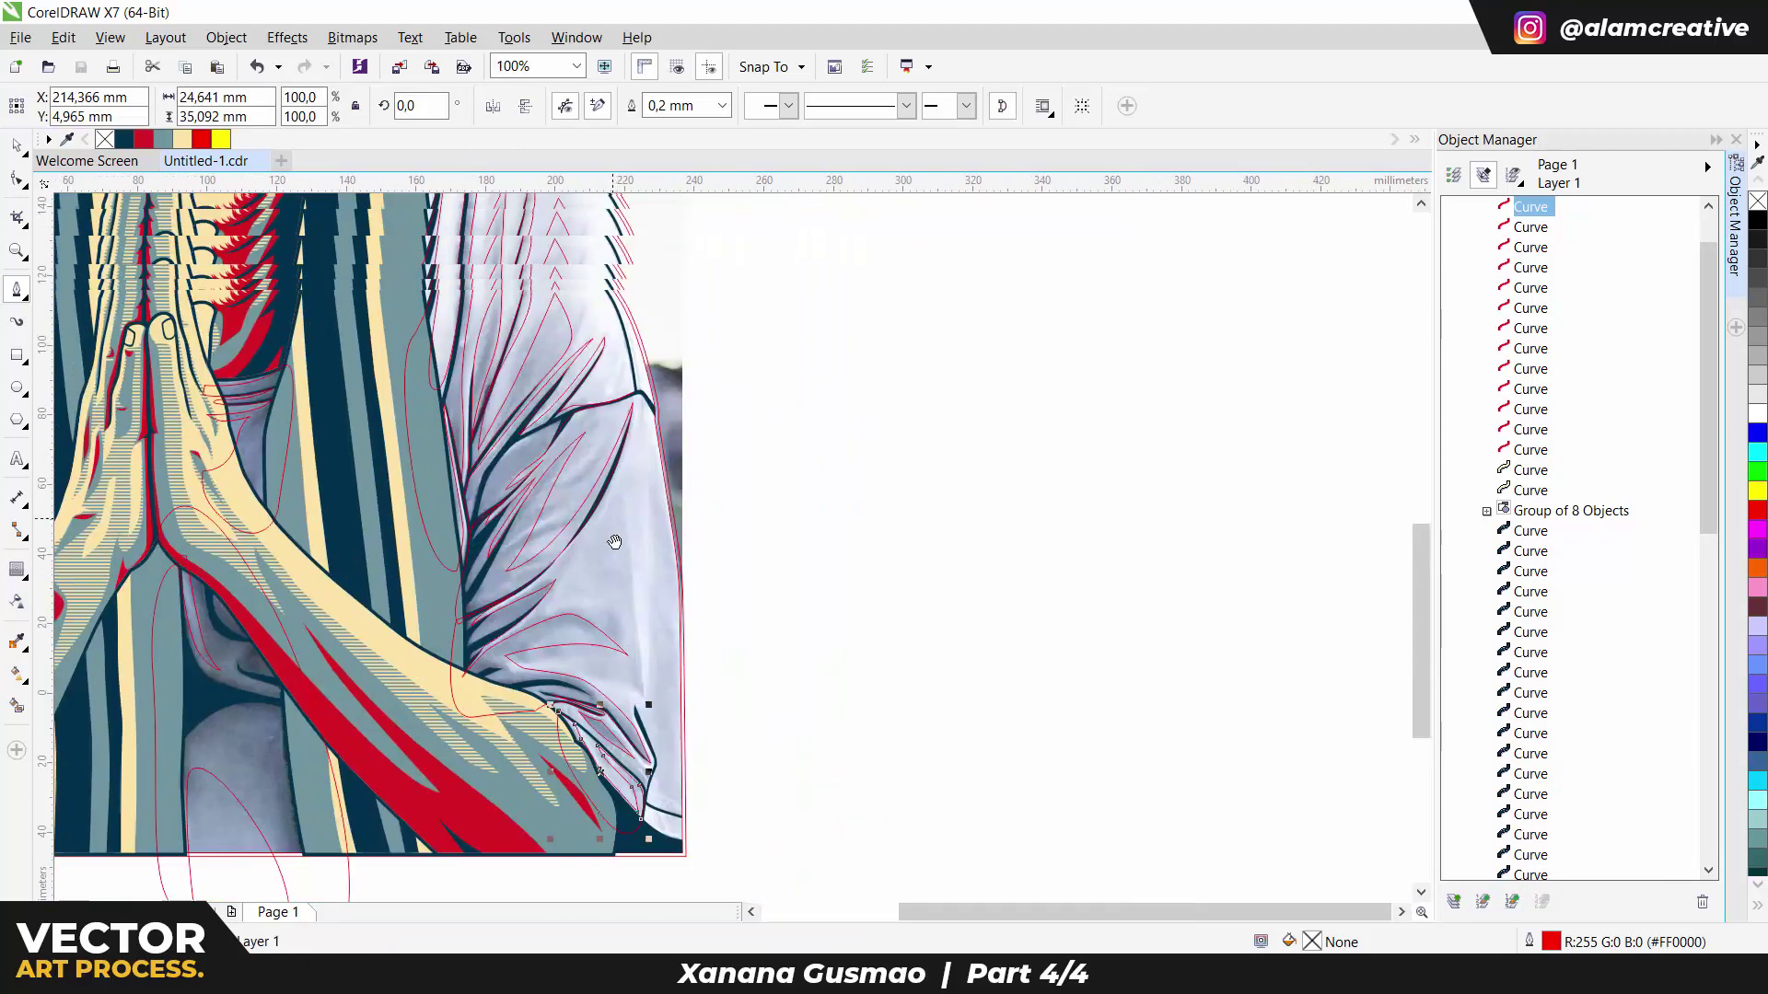
Step: Reshape the tonal curve on the opposite sleeve into a narrow light strip along the outer edge between shoulder seam and elbow folds
scroll(614, 541, "down", 2)
key("space")
scroll(573, 558, "up", 2)
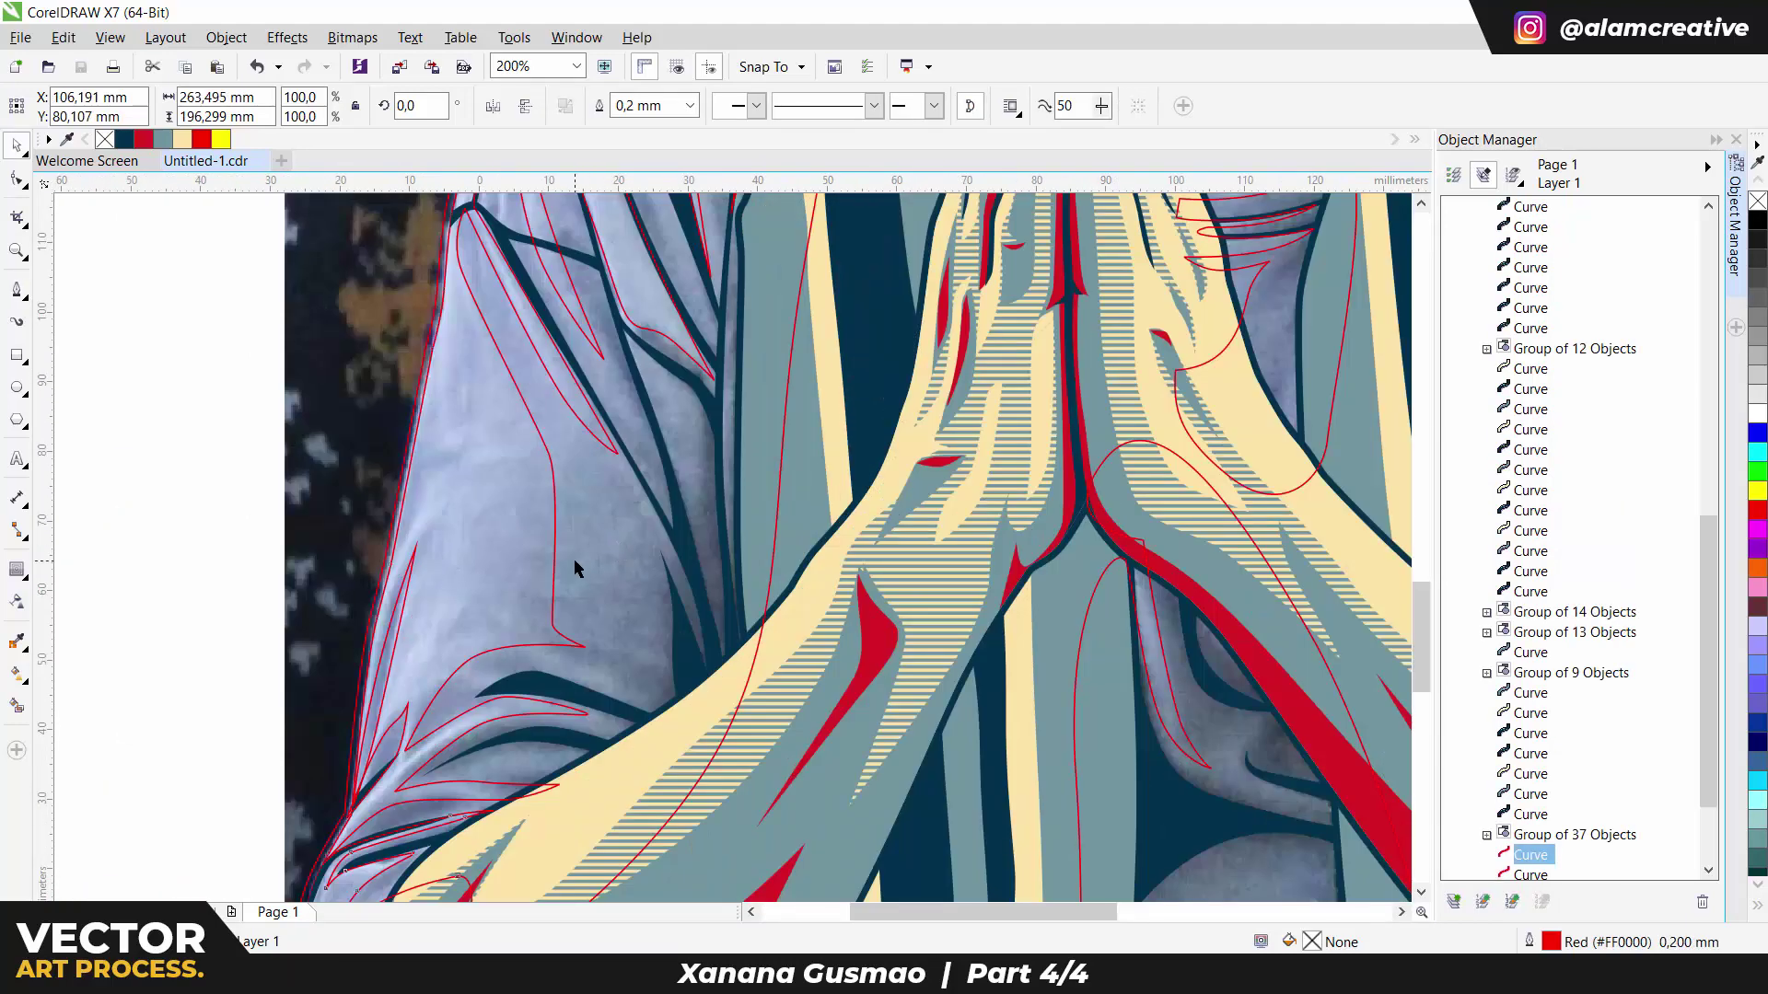
left_click(556, 482)
key("space")
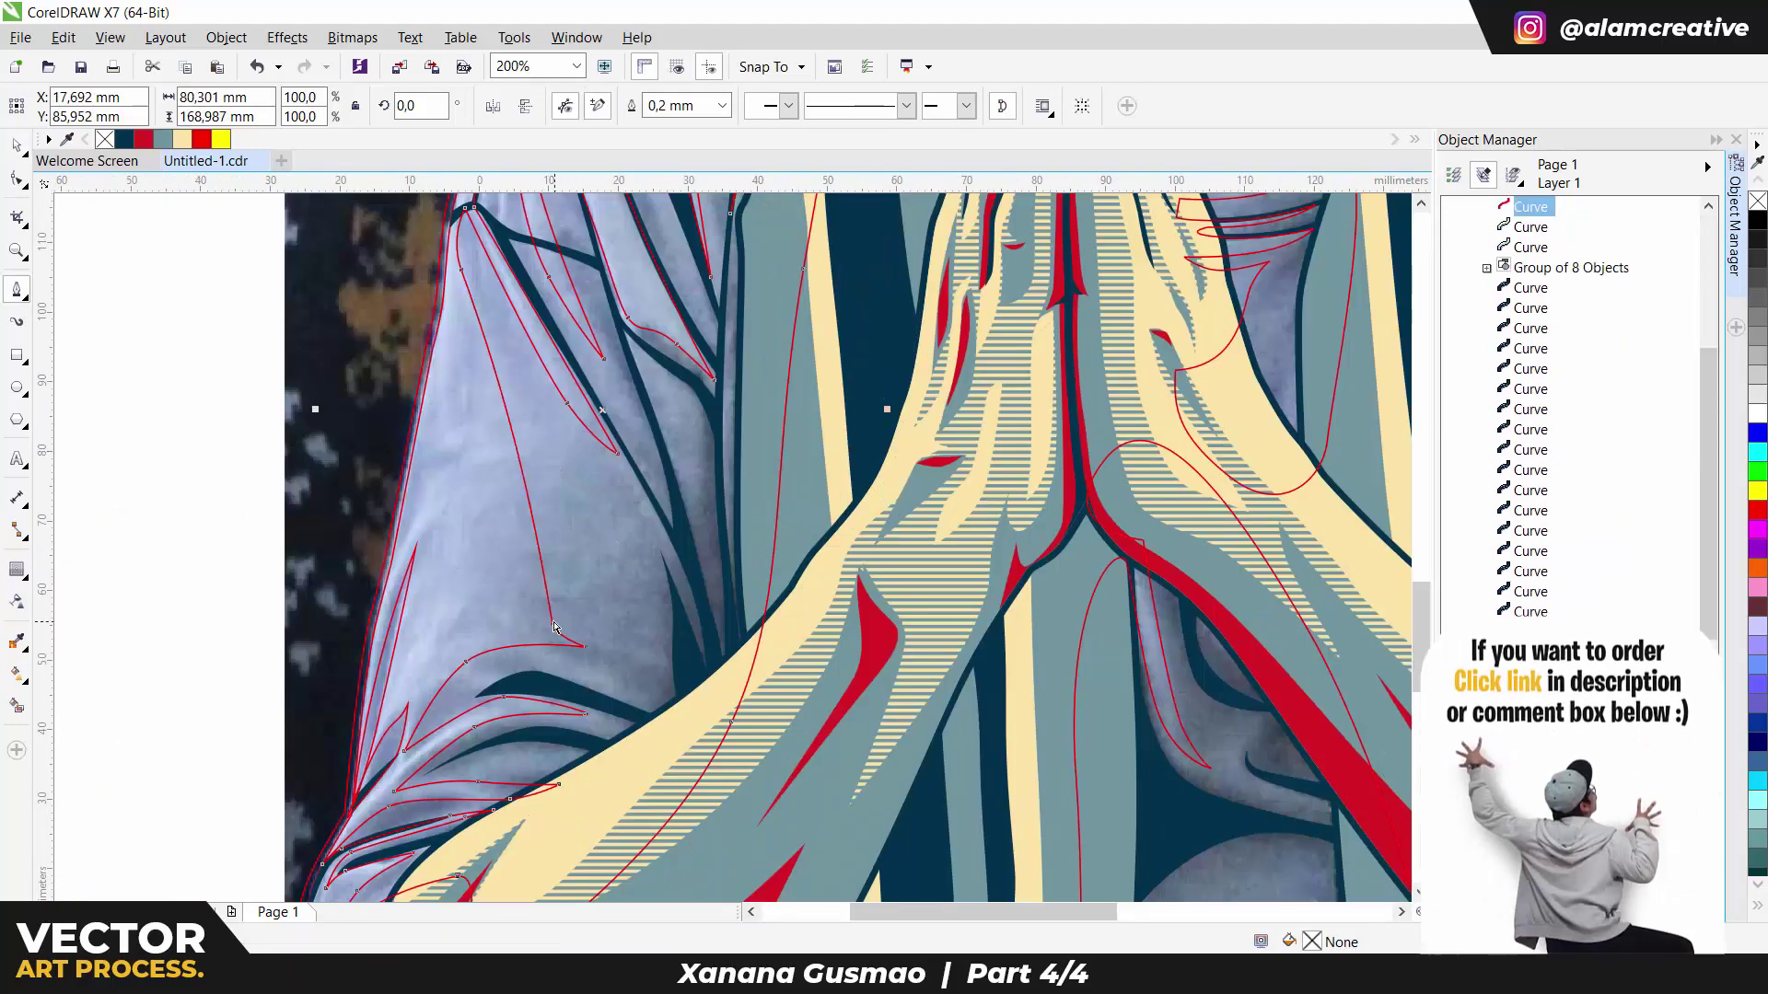
left_click_drag(559, 634, 637, 740)
left_click(468, 210)
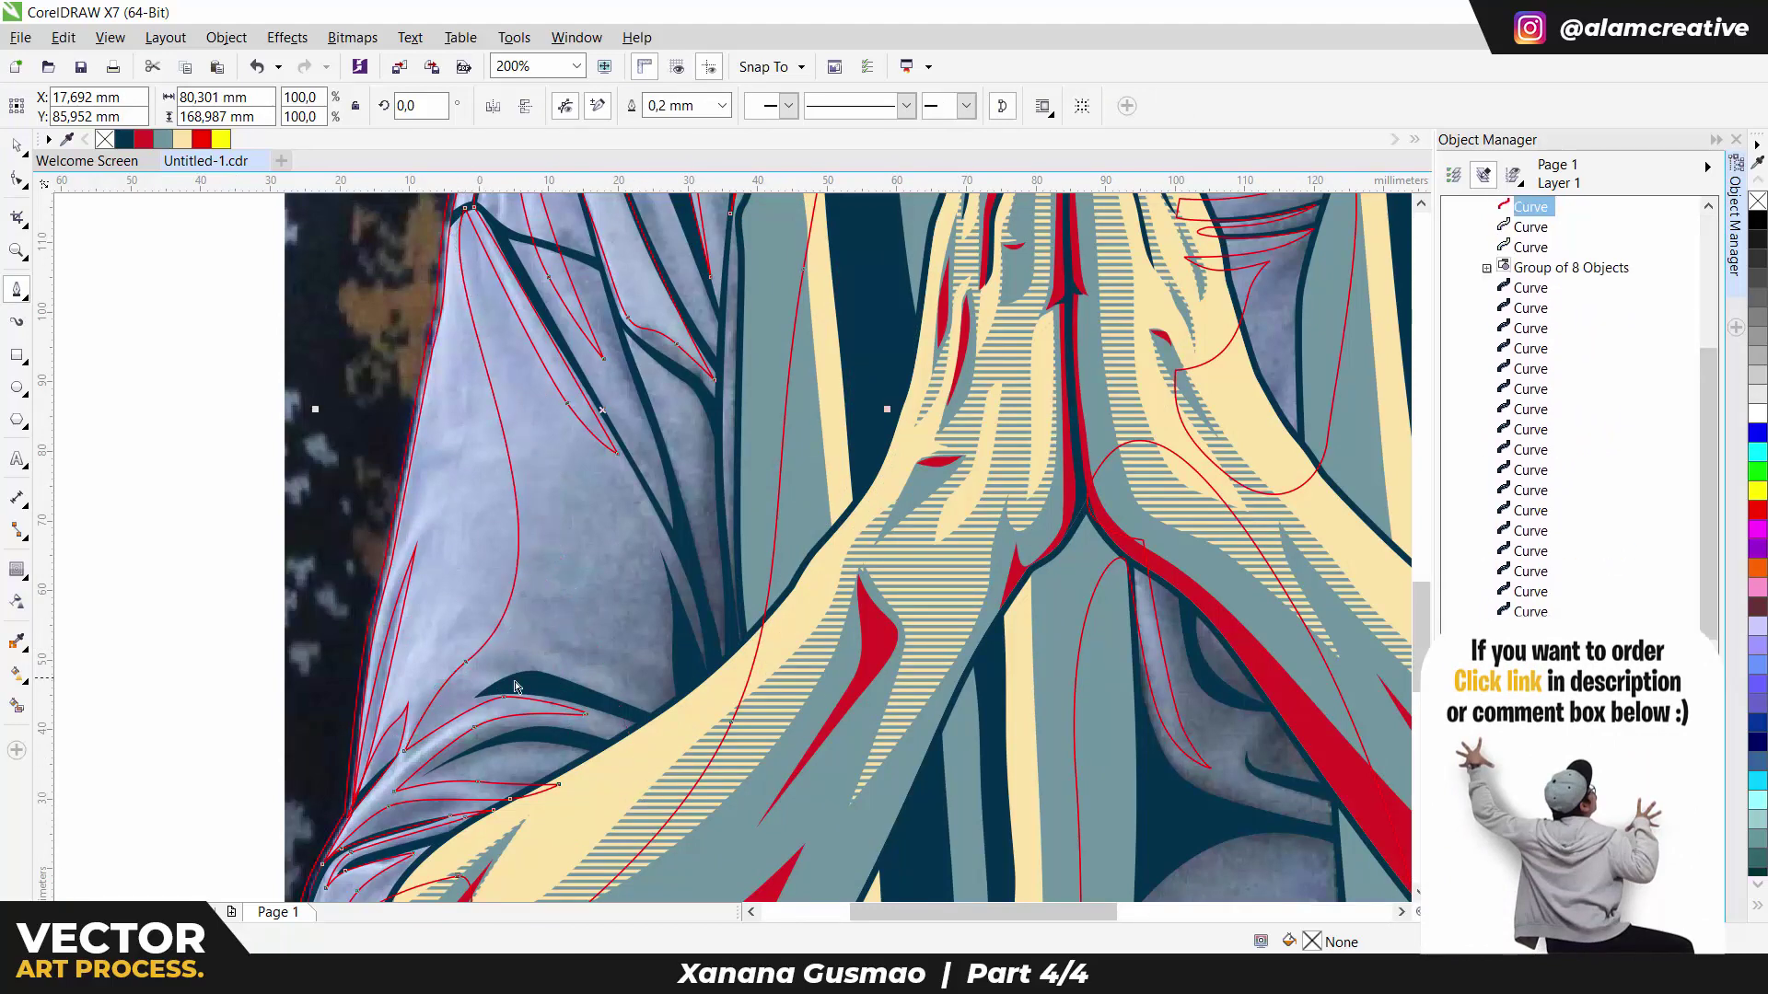
left_click(469, 670)
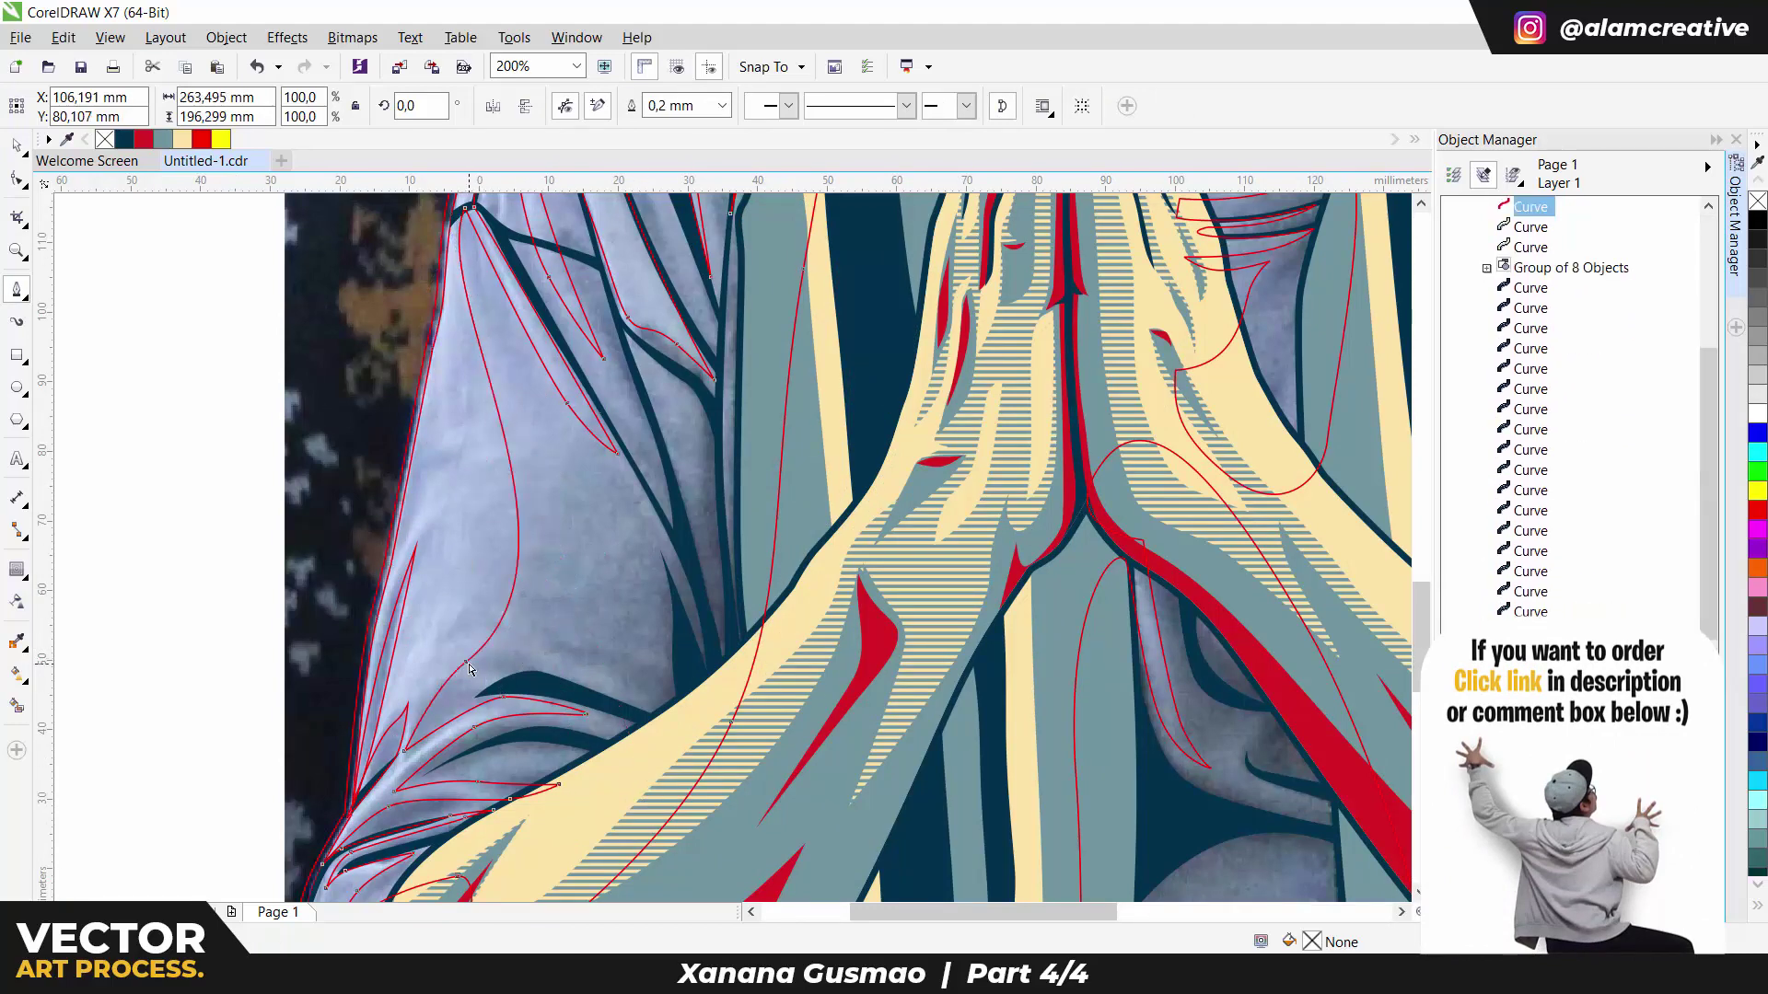
left_click(604, 564)
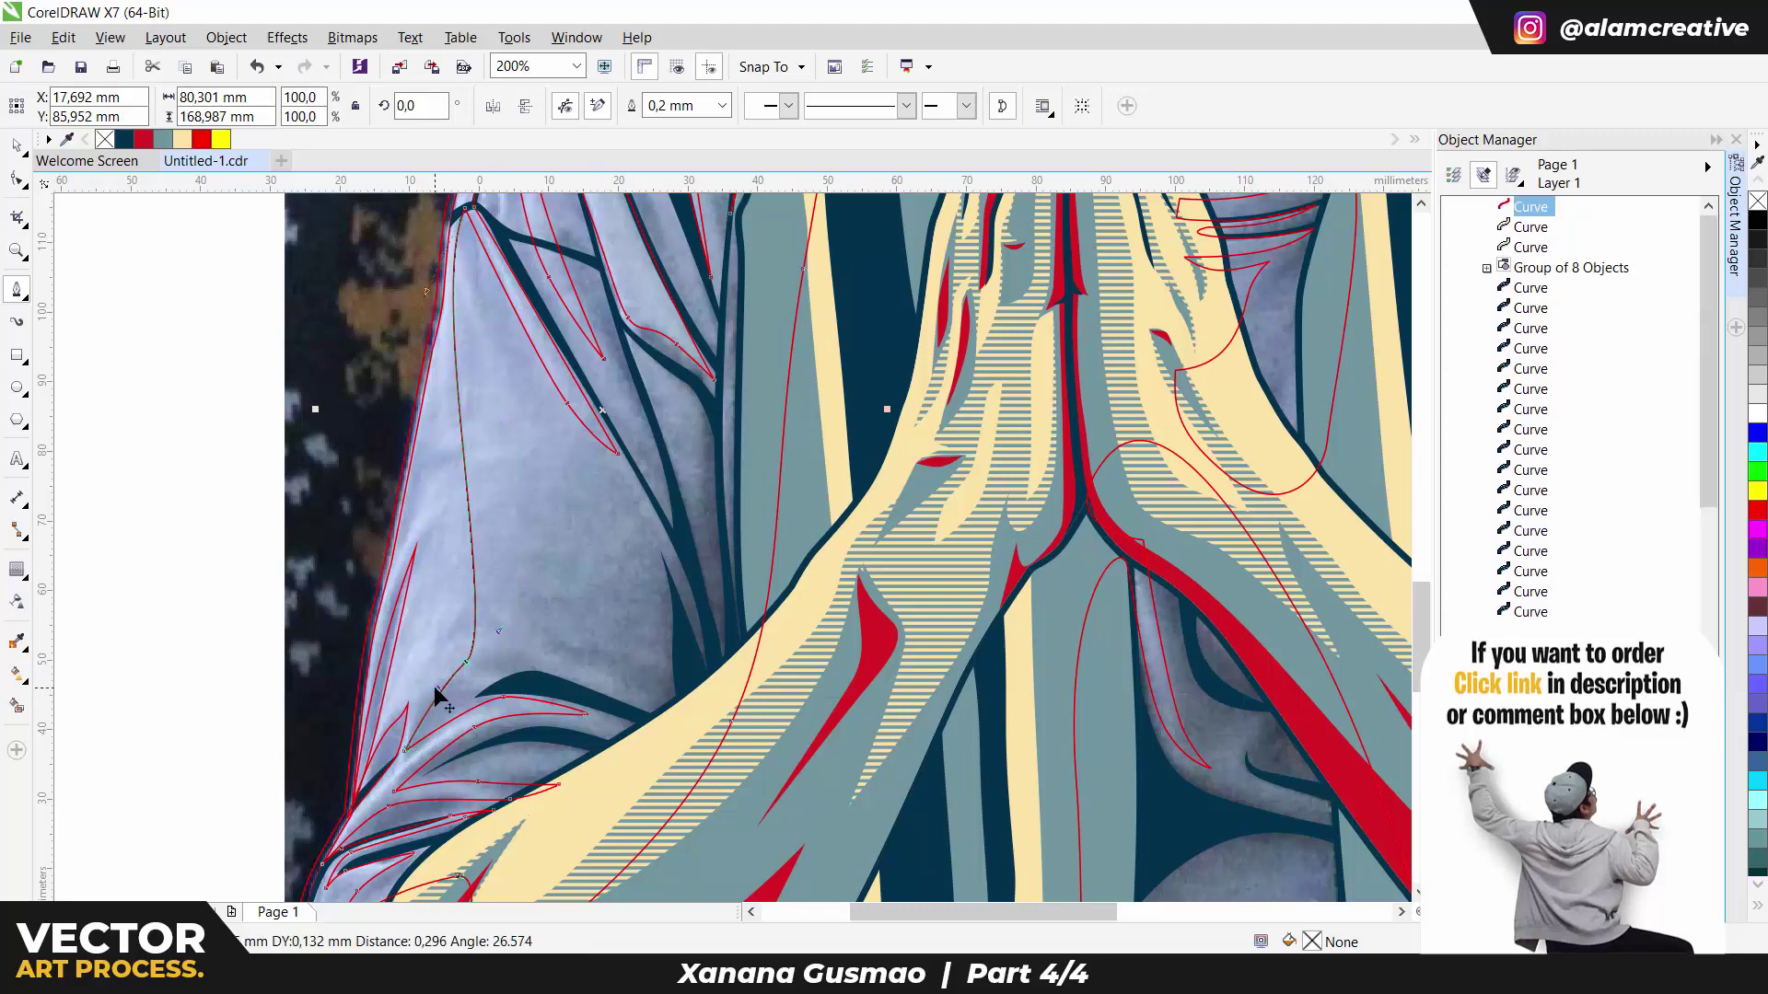
scroll(442, 700, "up", 2)
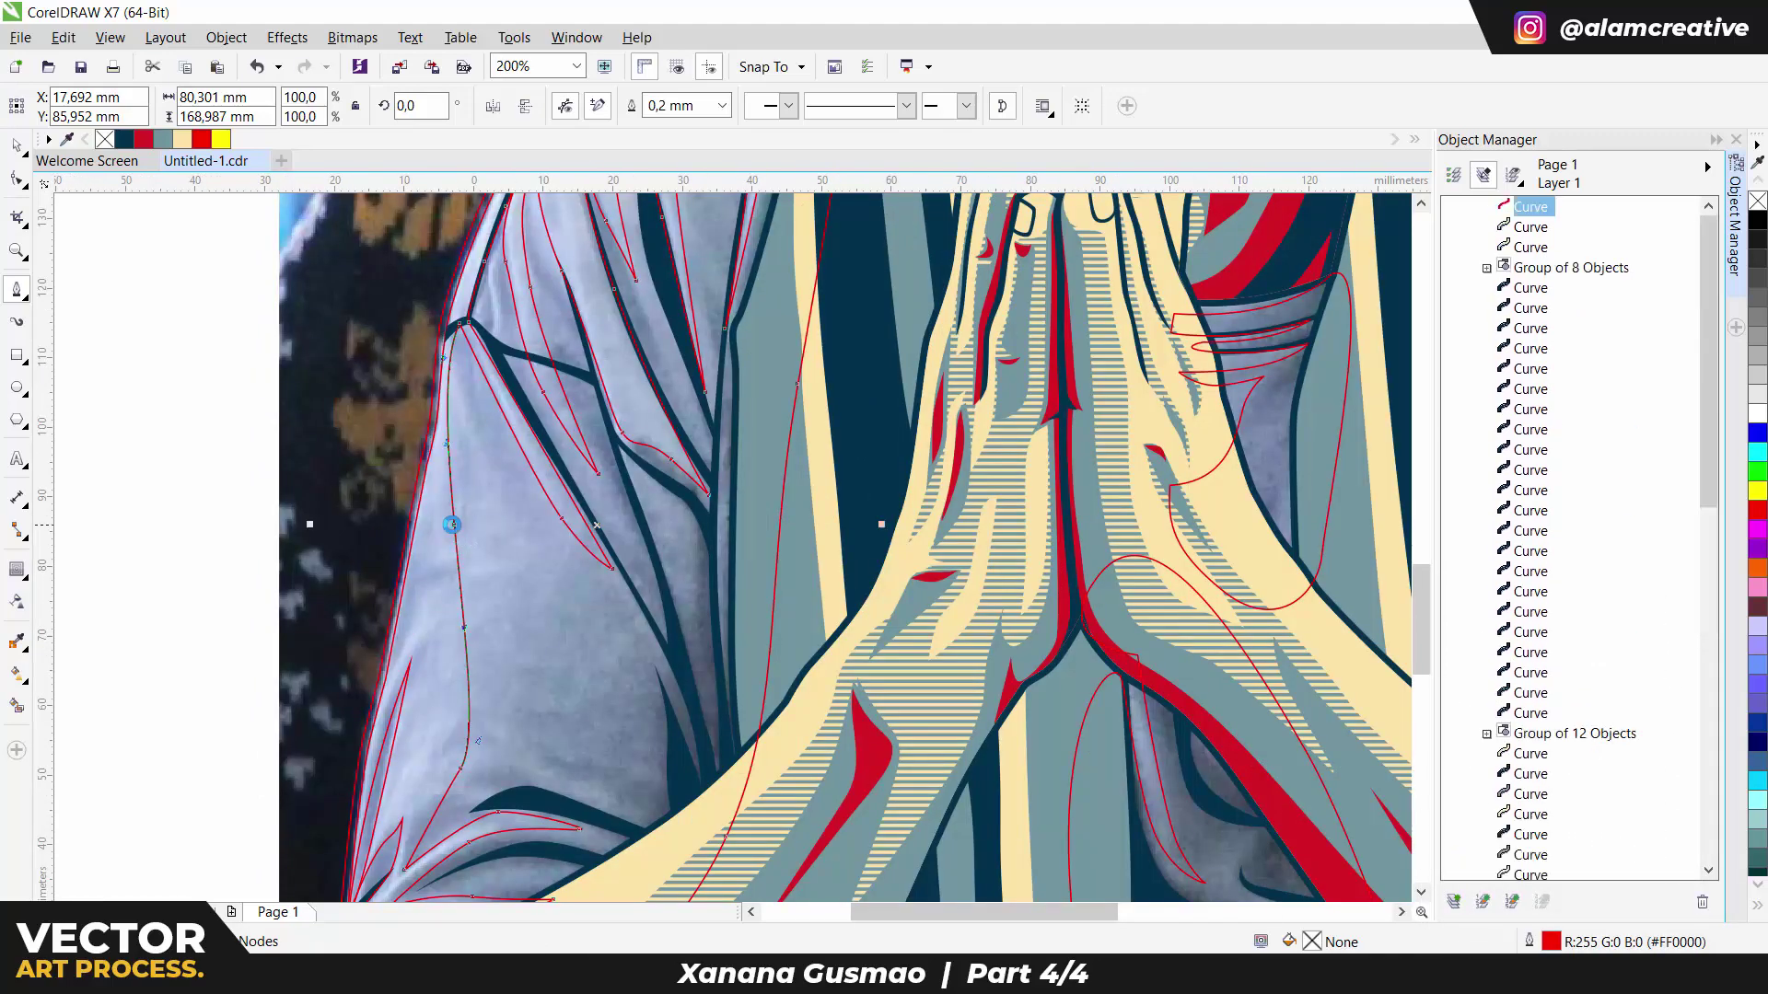
scroll(506, 543, "down", 2)
Step: Move the reference photo aside to check the traced shapes without it, and undo the move
key("space")
key("Escape")
left_click_drag(868, 278, 548, 494)
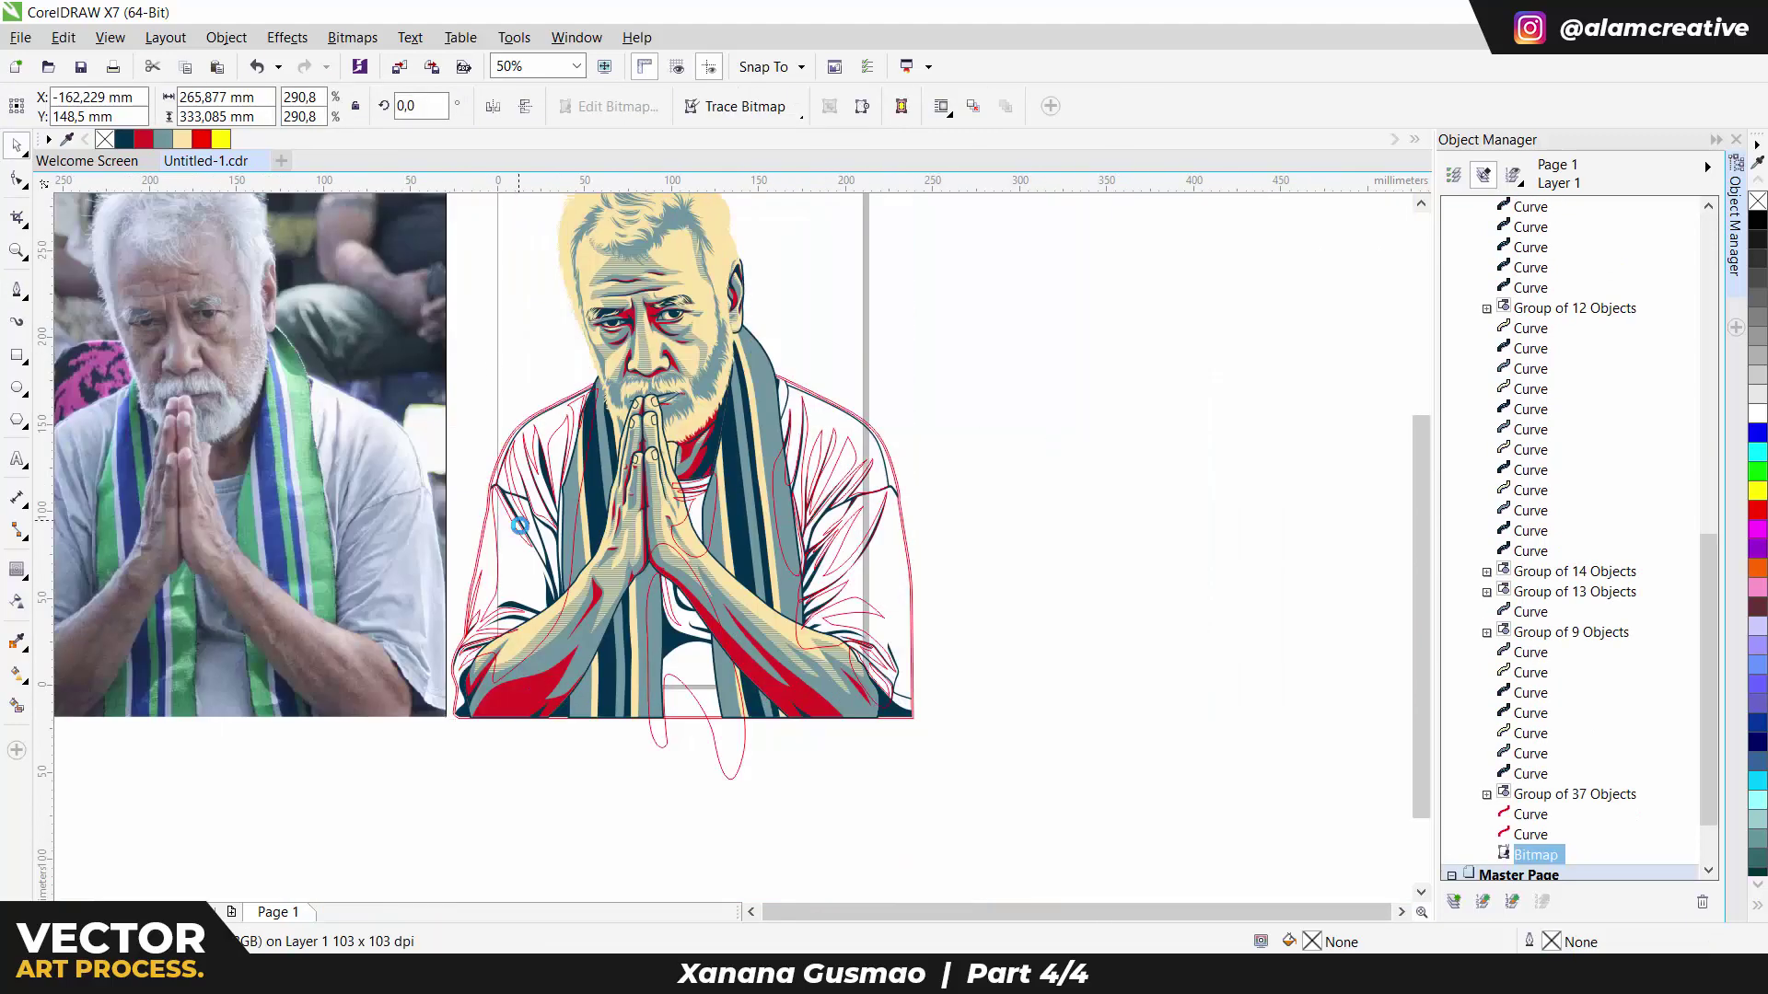
key("ctrl+z")
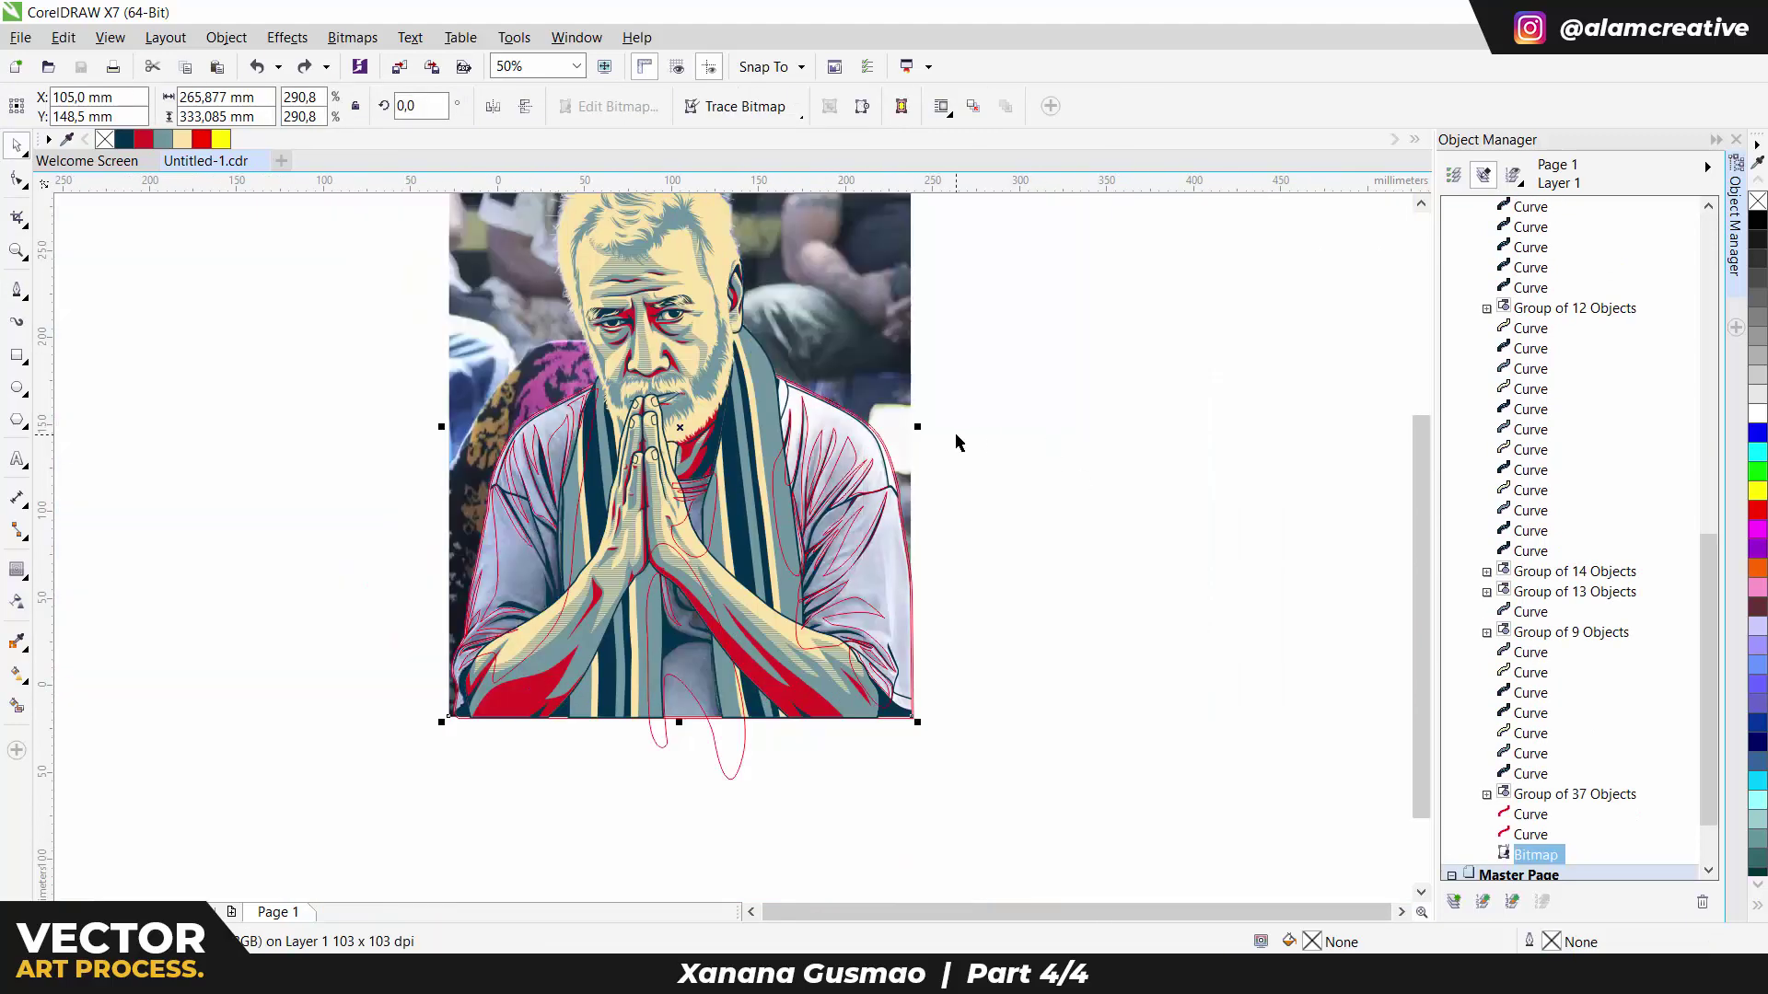
Step: Select all the traced red fold curves of the shirt and group them
key("Tab")
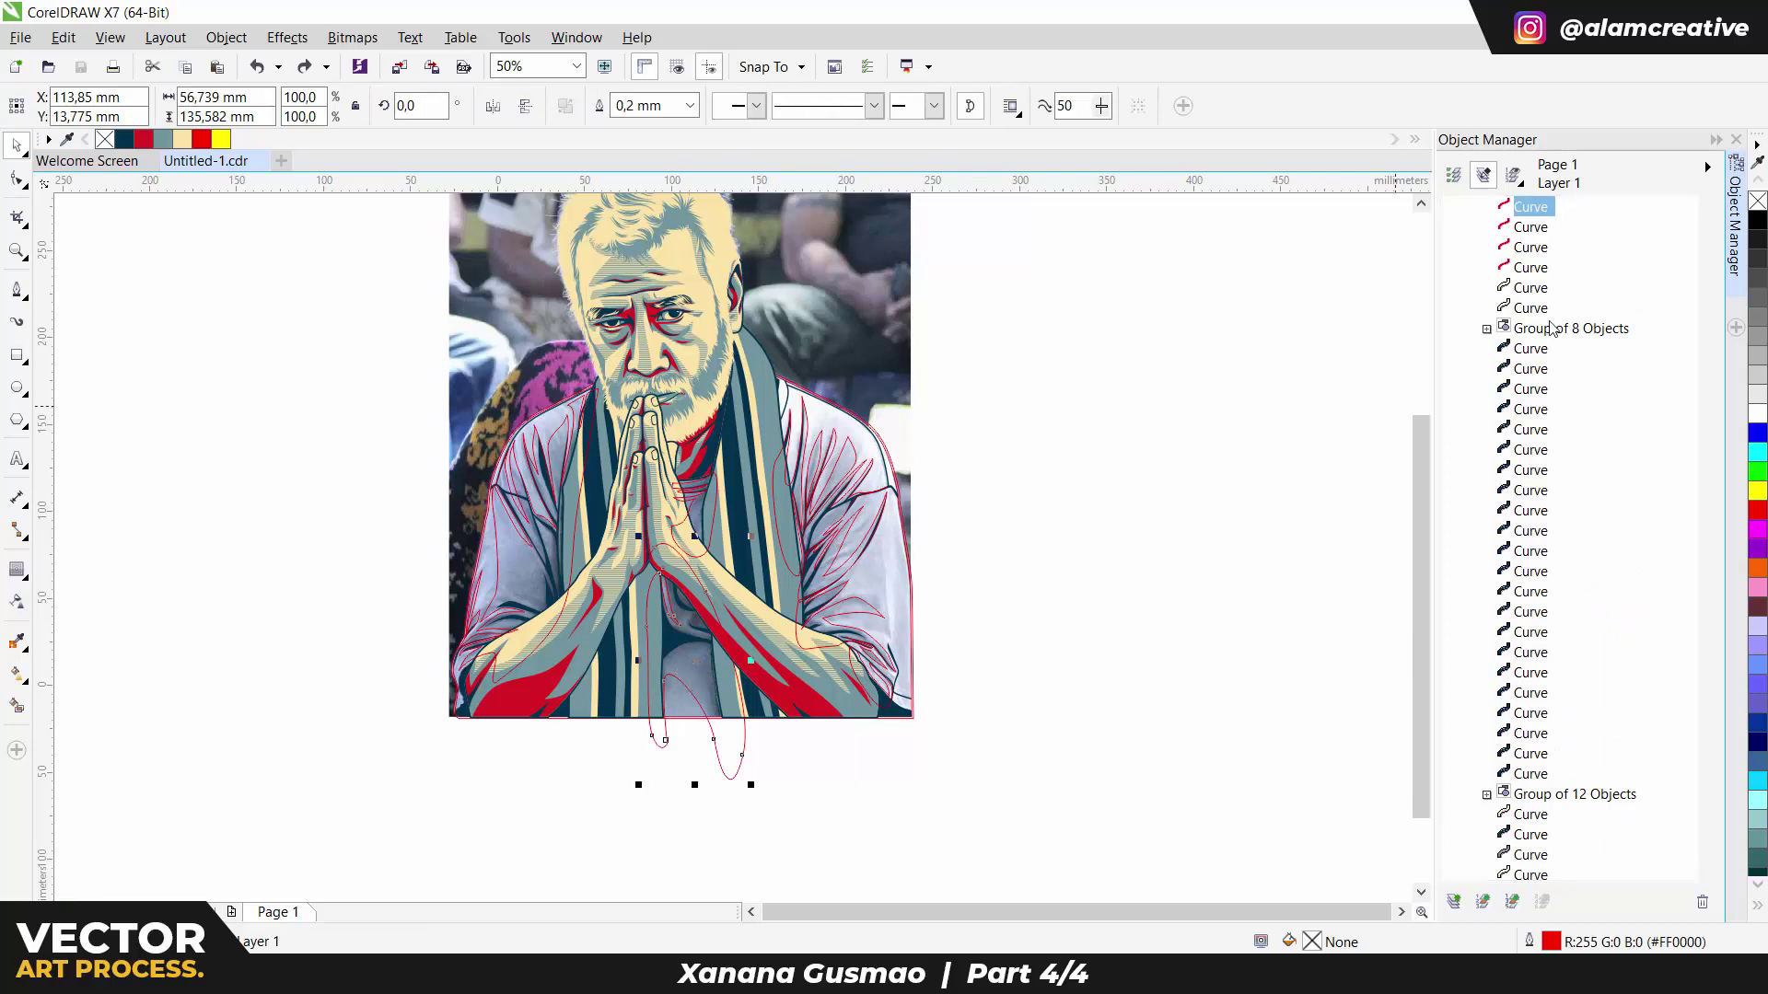
scroll(1552, 329, "up", 5)
left_click(1530, 267, "shift")
key("ctrl+g")
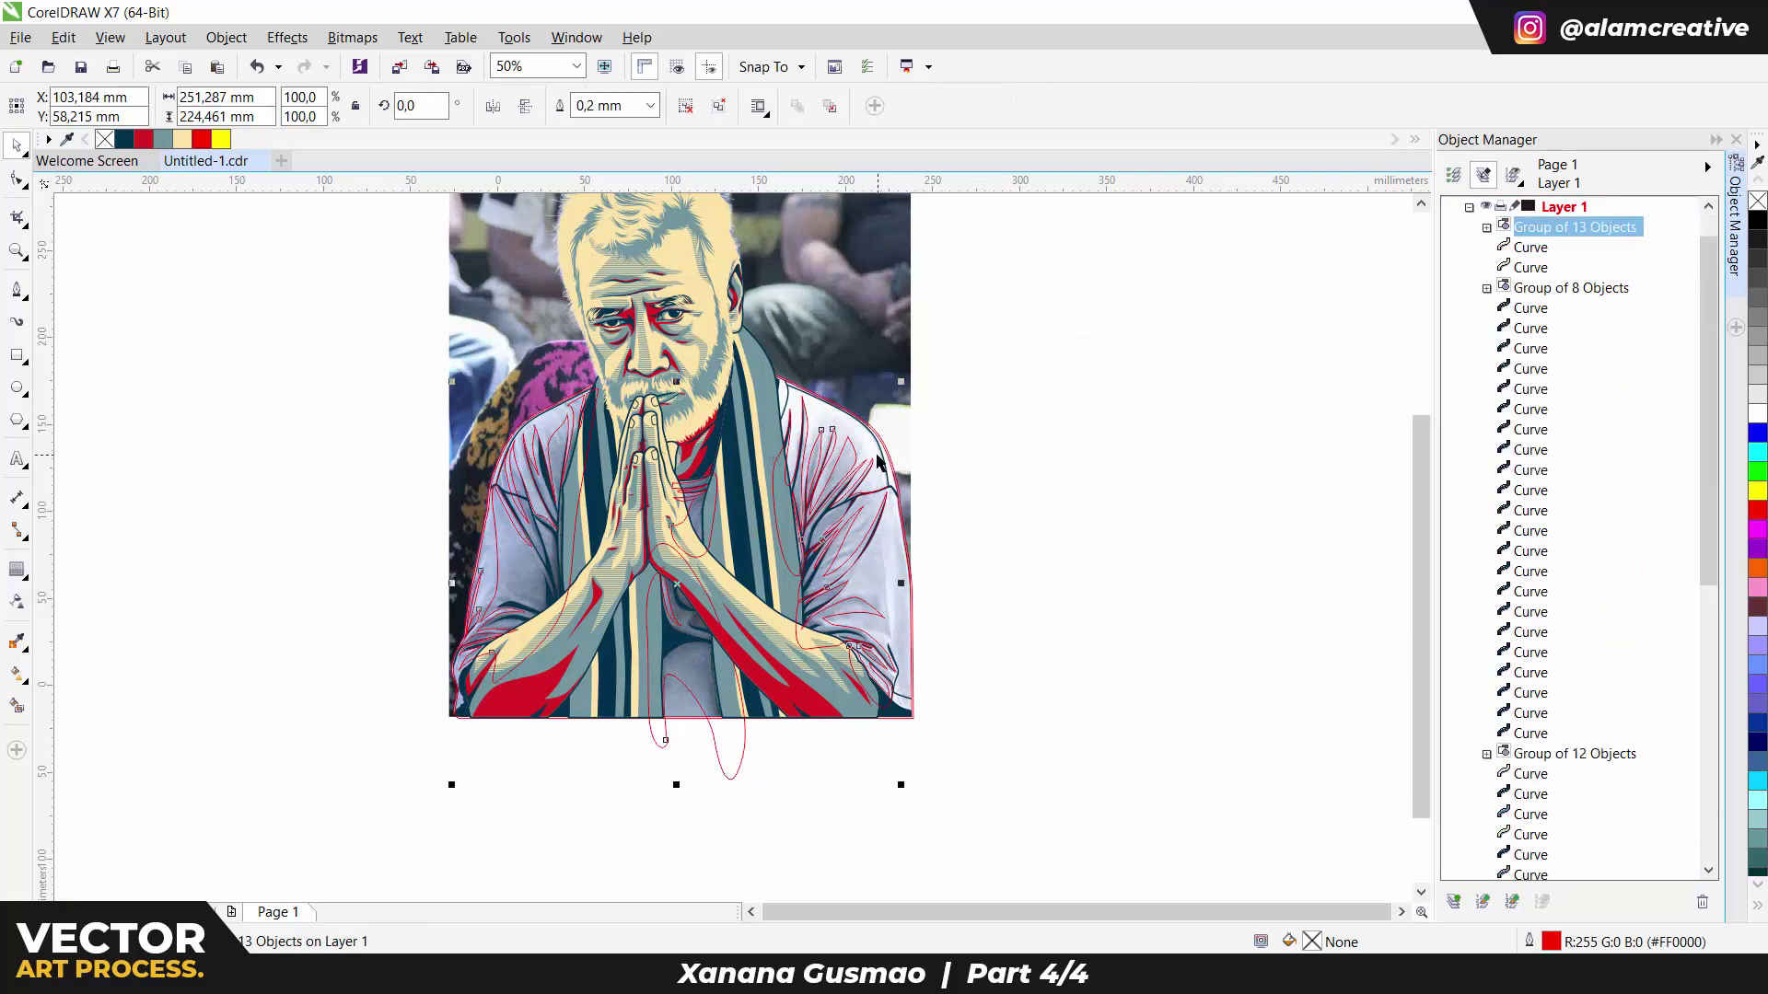
Step: Trim the grouped fold shapes to the shirt outline behind the line work and fill them with teal #71969F without an outline
key("shift+Page_Down")
left_click(1006, 513)
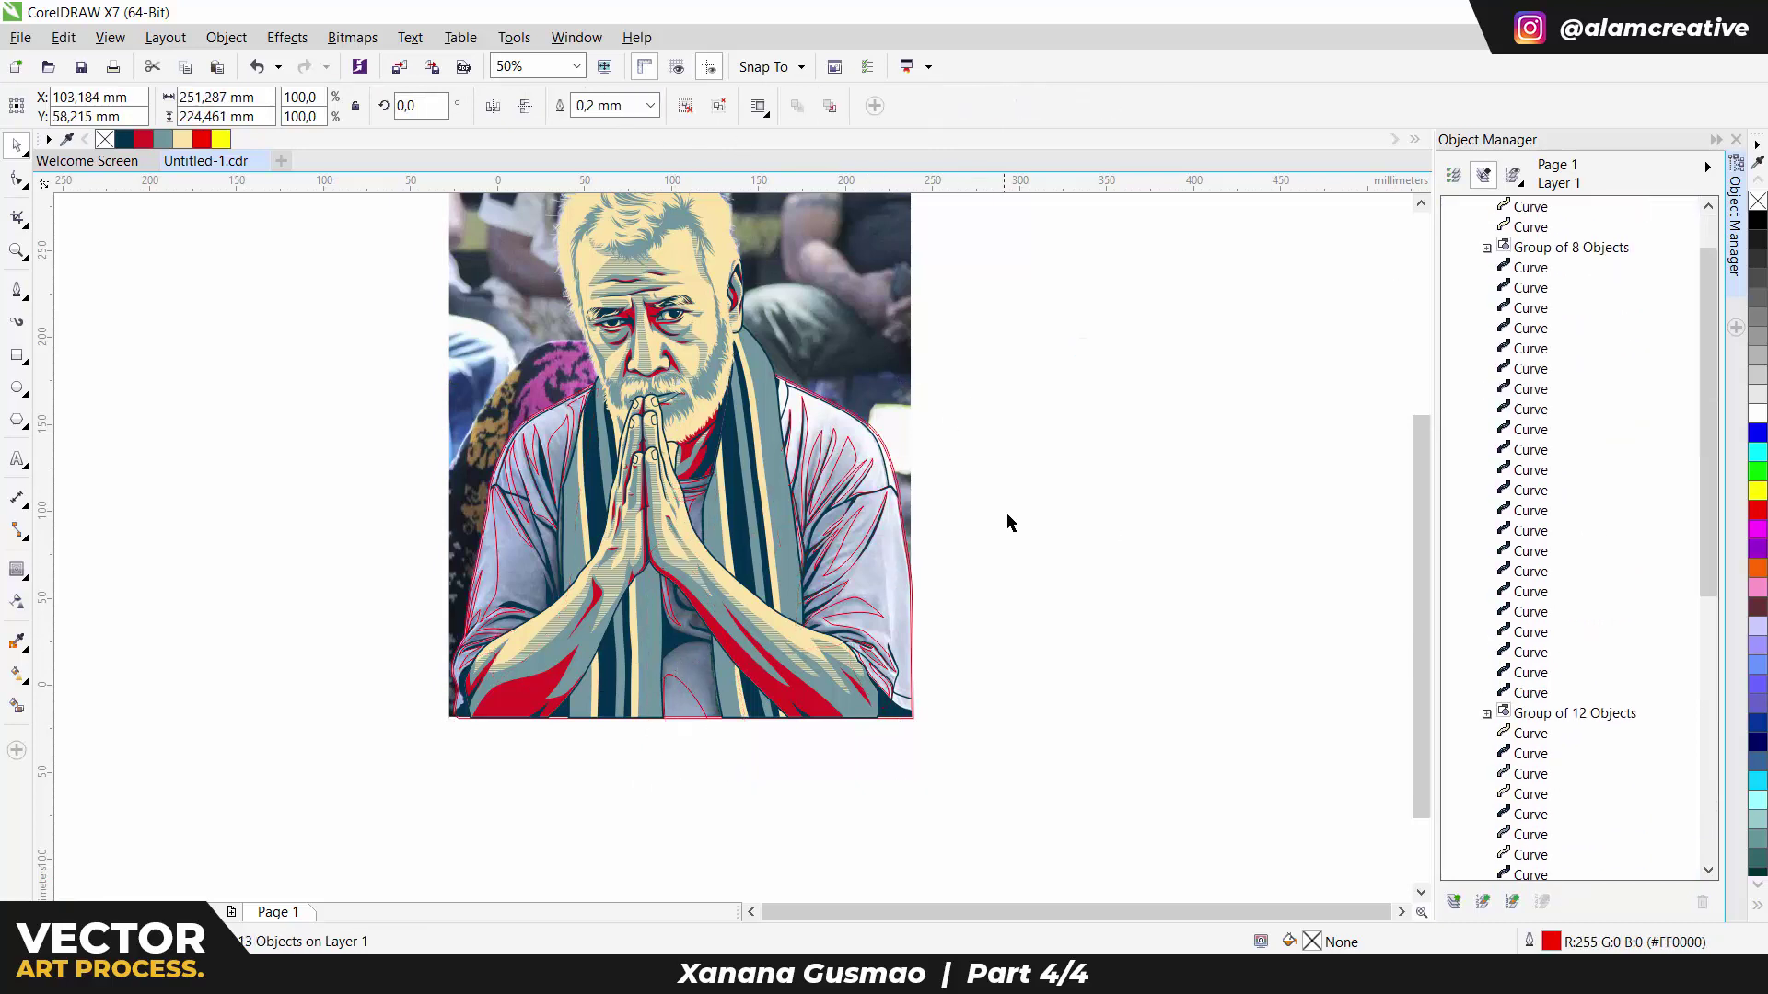
left_click(698, 672)
key("shift+Page_Up")
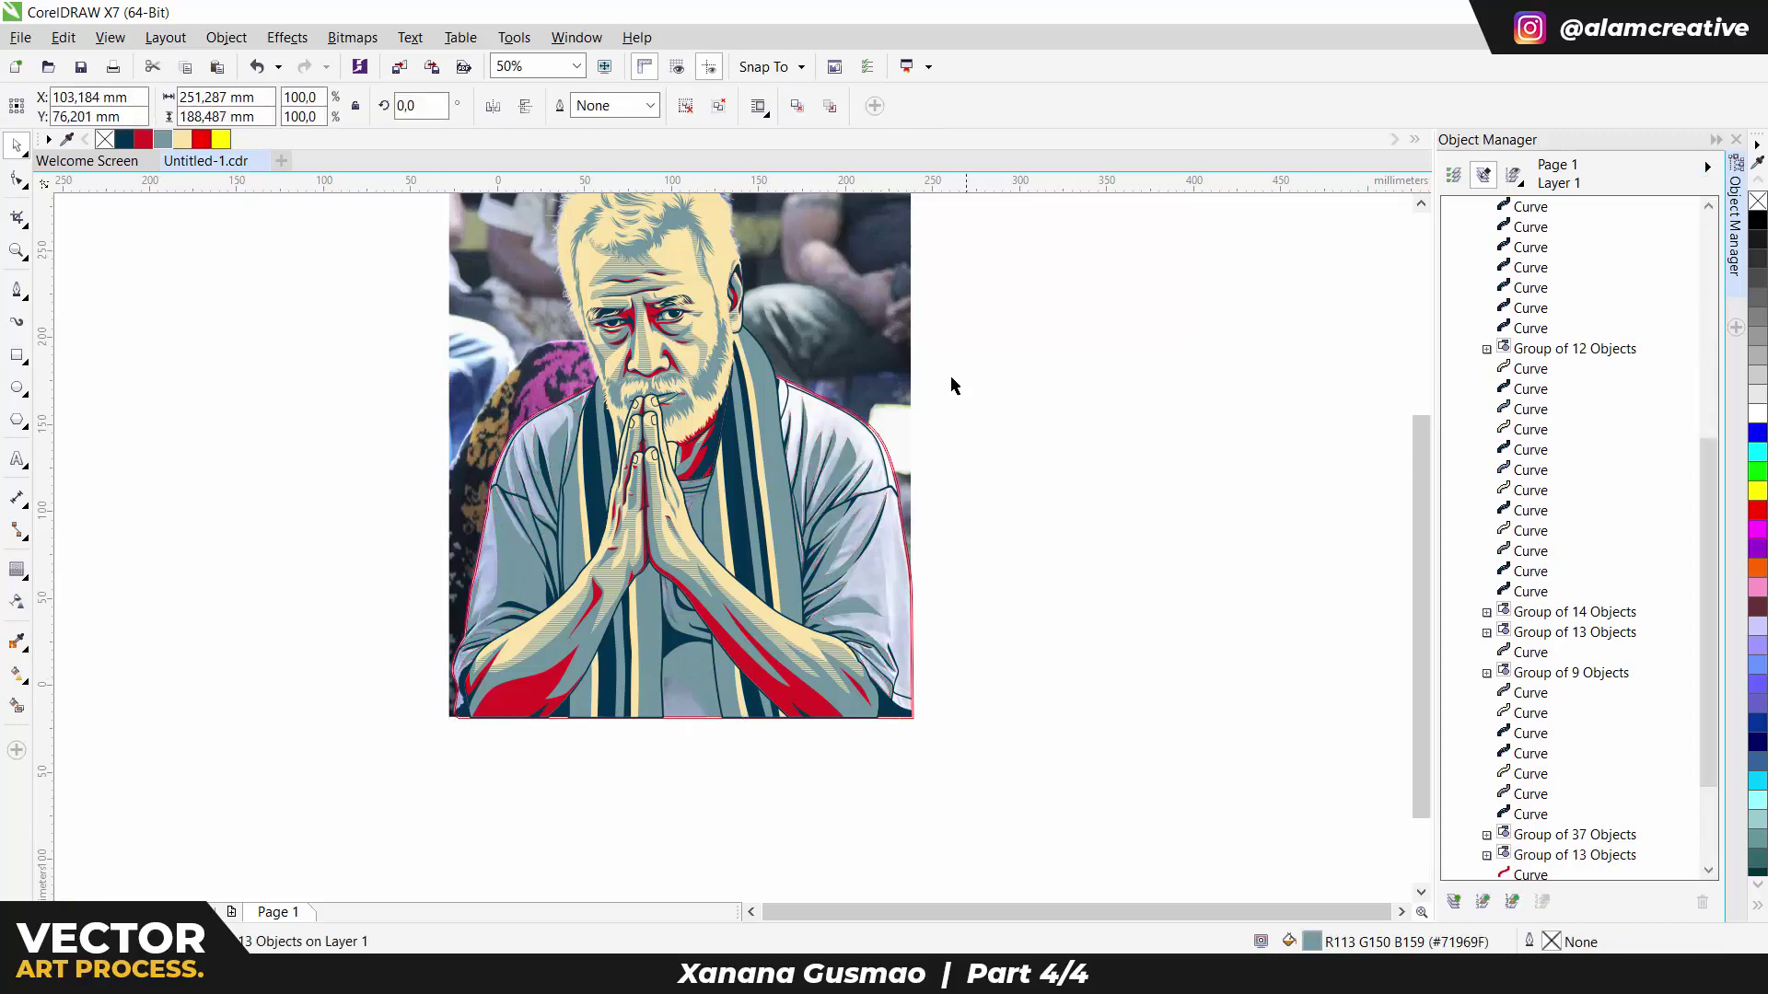
Step: Fill the shirt base shape with cream #FCE4A8 and the outer silhouette behind it with dark navy
left_click(908, 483)
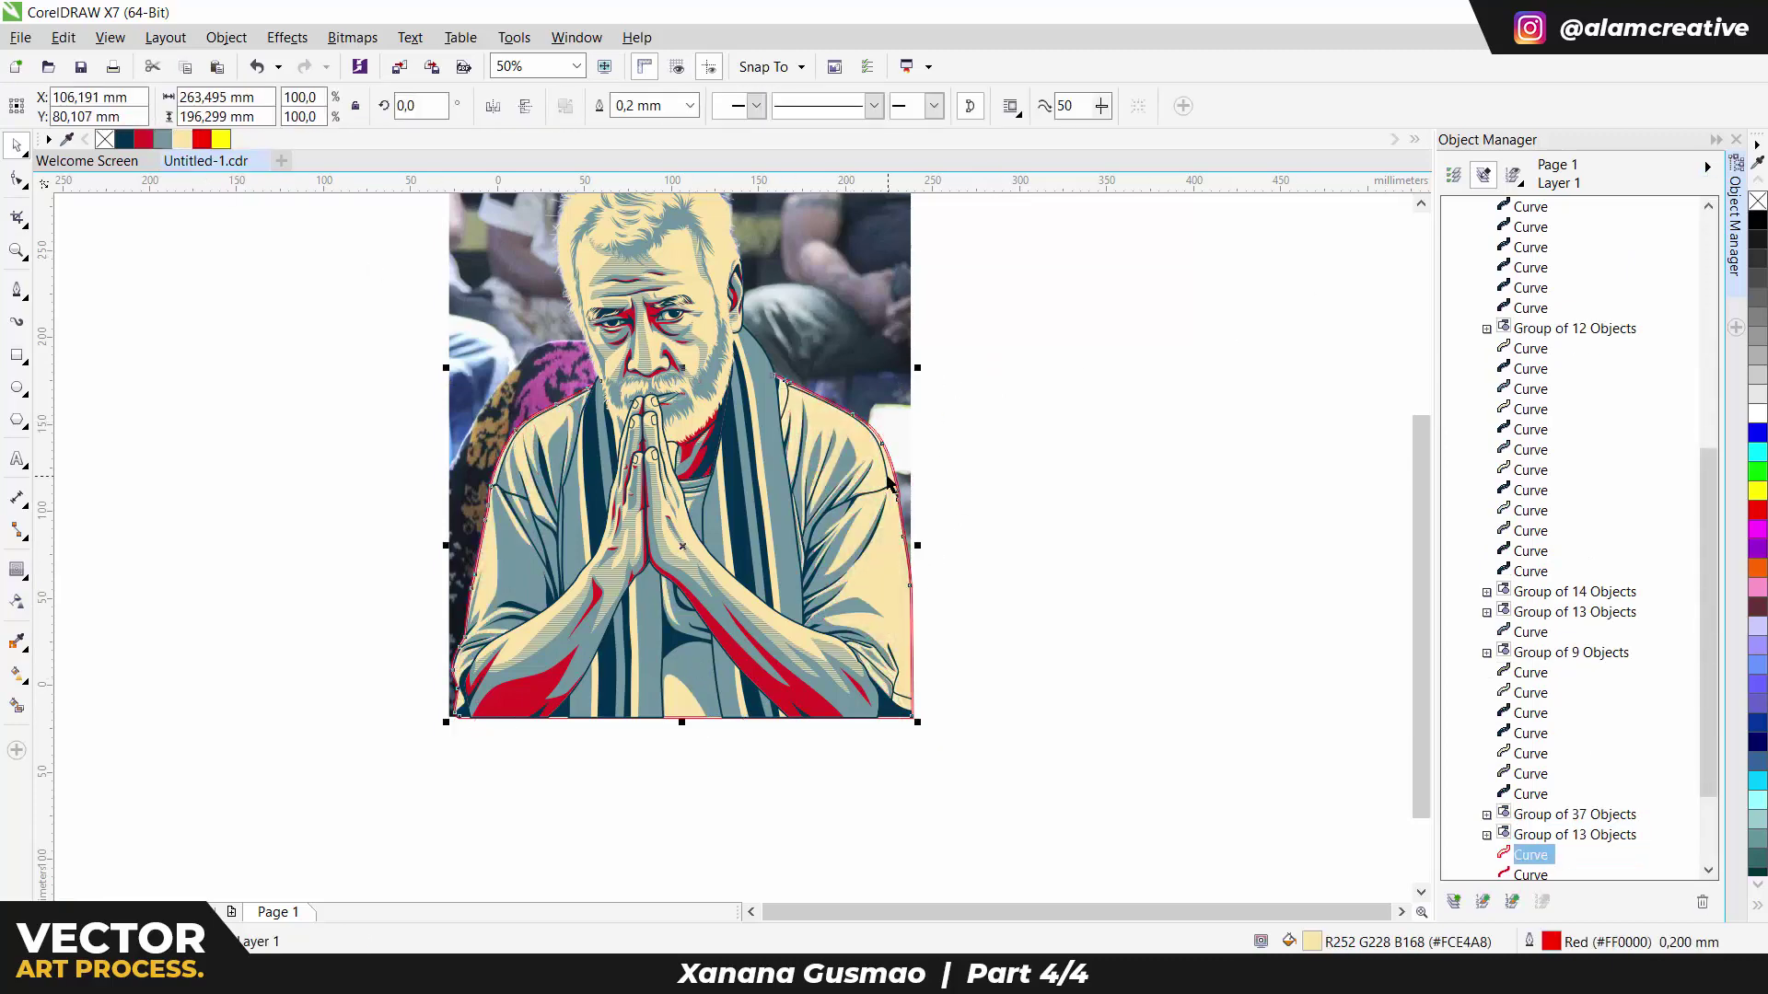
scroll(890, 482, "up", 3)
scroll(994, 749, "down", 3)
left_click_drag(1019, 760, 152, 269)
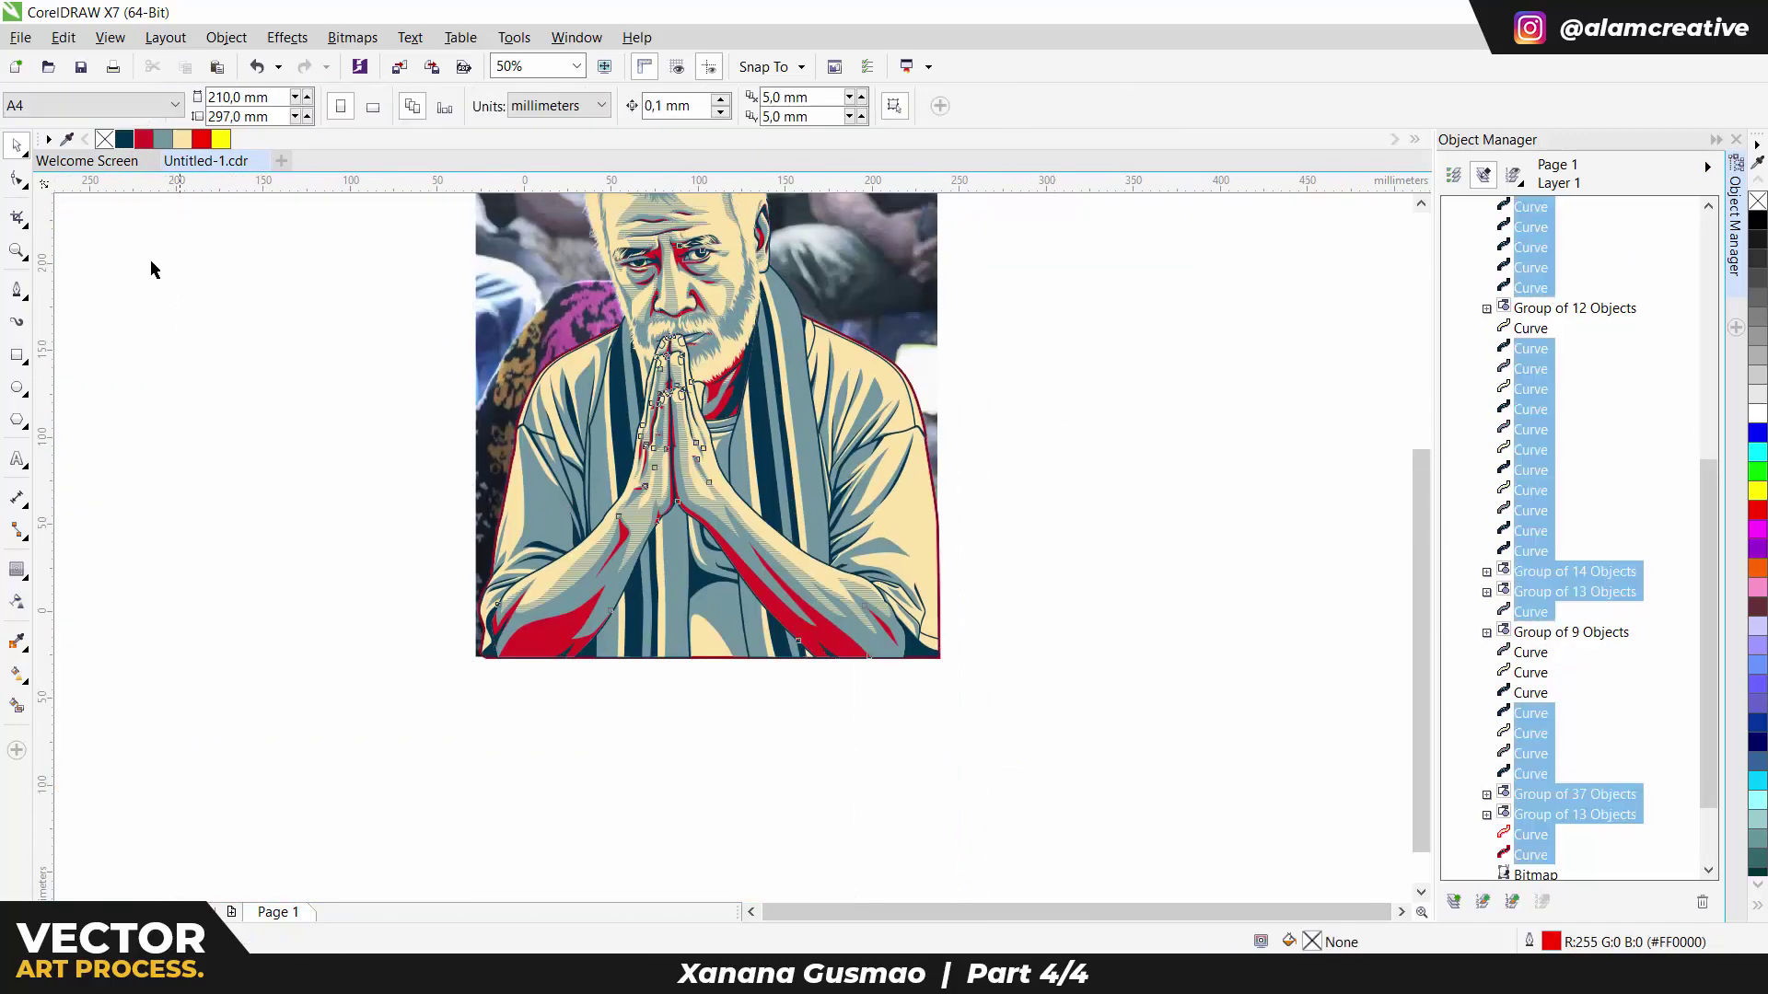
left_click(1065, 458)
scroll(1027, 402, "down", 2)
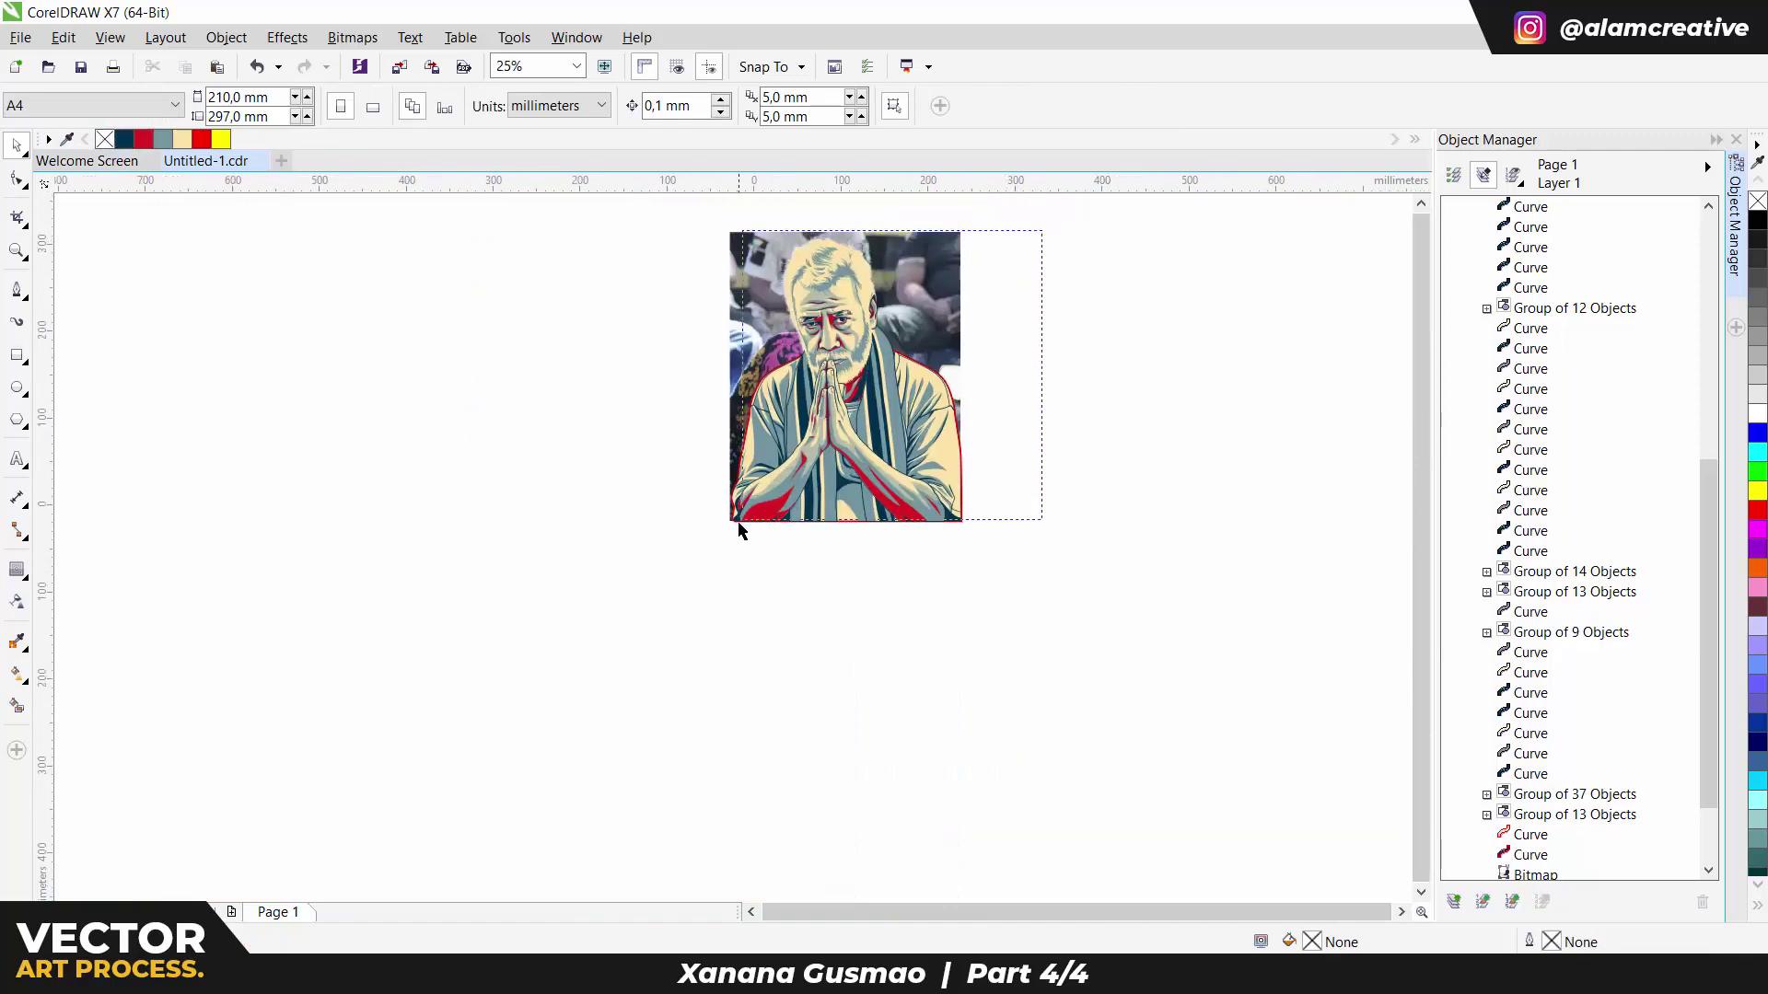
Step: Remove the remaining red outlines and group all the vector shapes of the portrait, leaving out the reference photo
key("ctrl+a")
left_click_drag(667, 573, 786, 446)
left_click_drag(870, 366, 1006, 208)
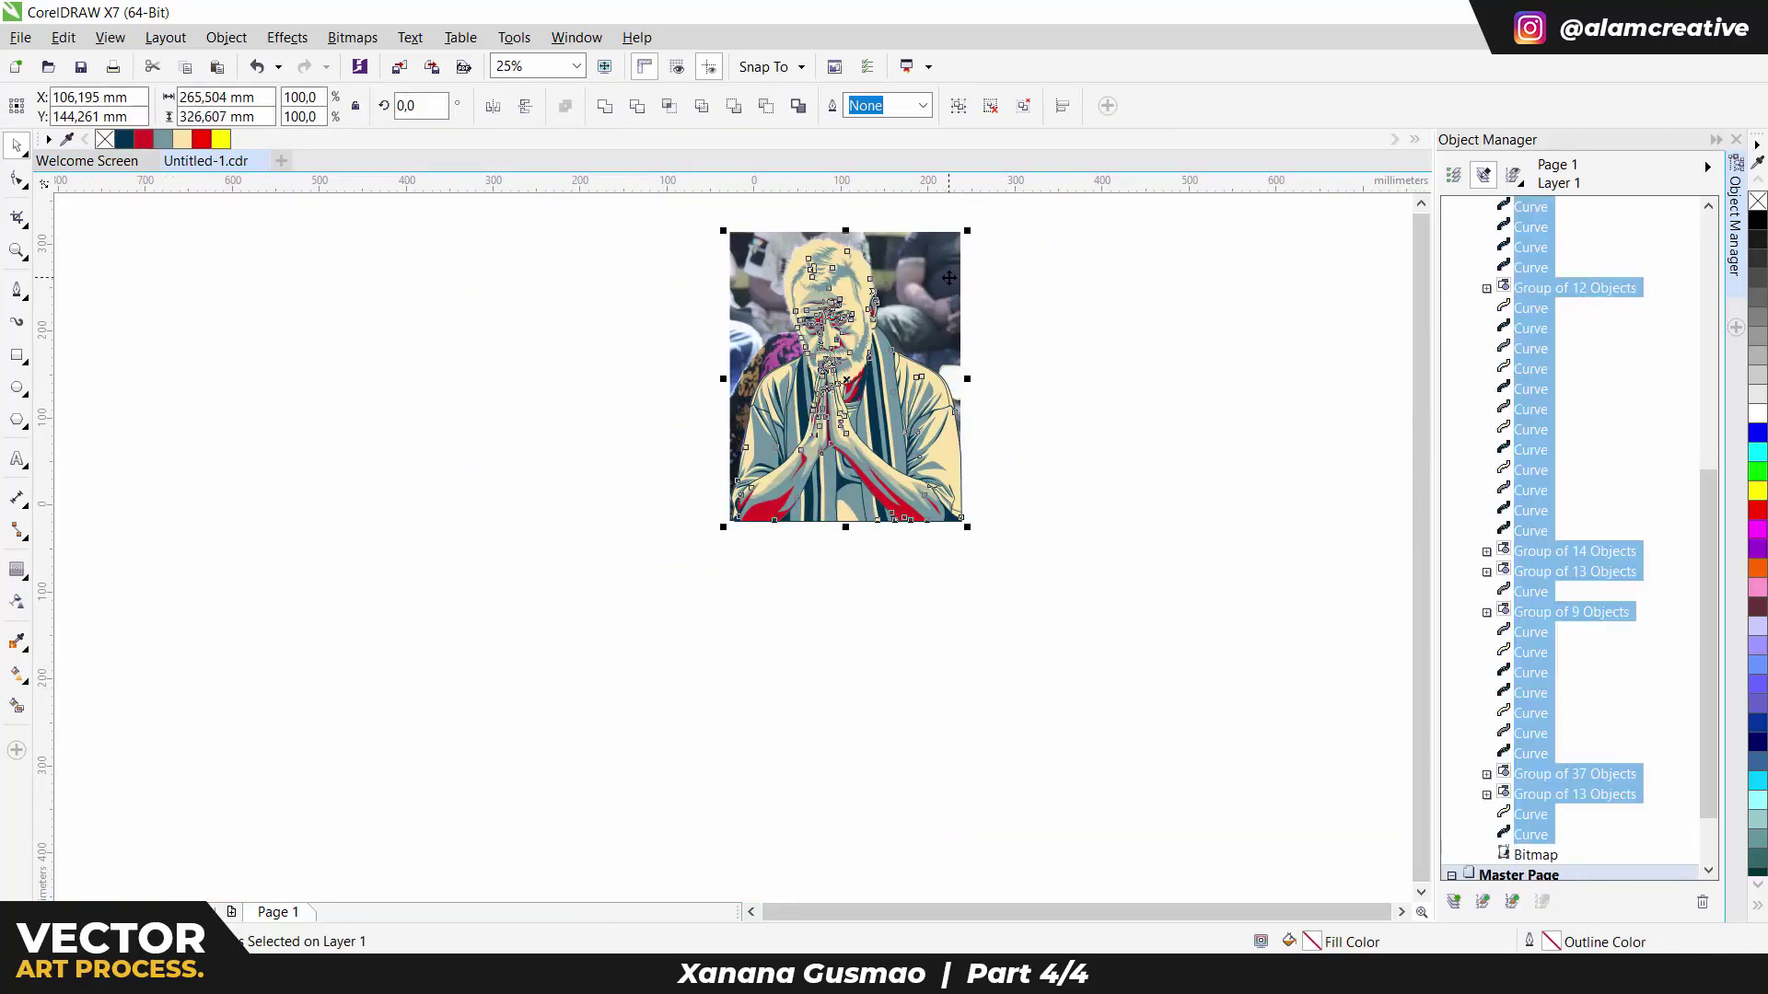
key("ctrl+g")
scroll(931, 379, "up", 1)
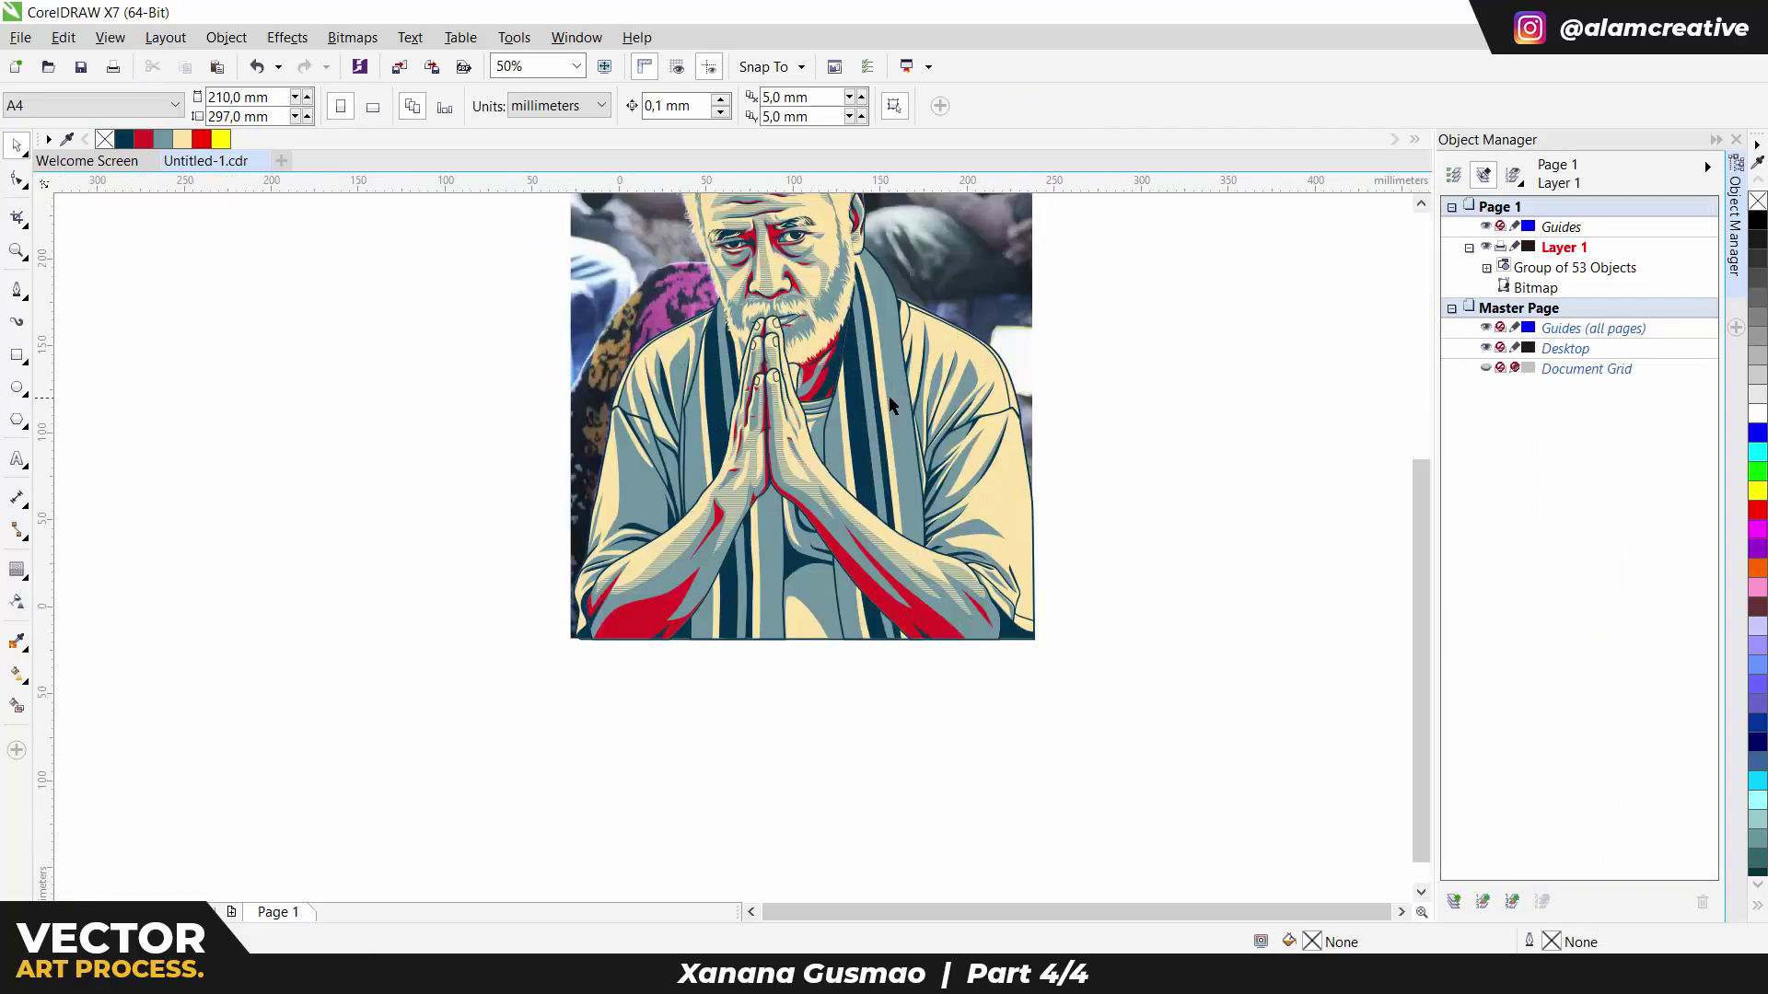
Step: Recolour the broad teal stripe shape of the scarf on the portrait with the palette red #D71A21
key("ctrl+z")
key("ctrl+z")
key("ctrl+z")
key("ctrl+z")
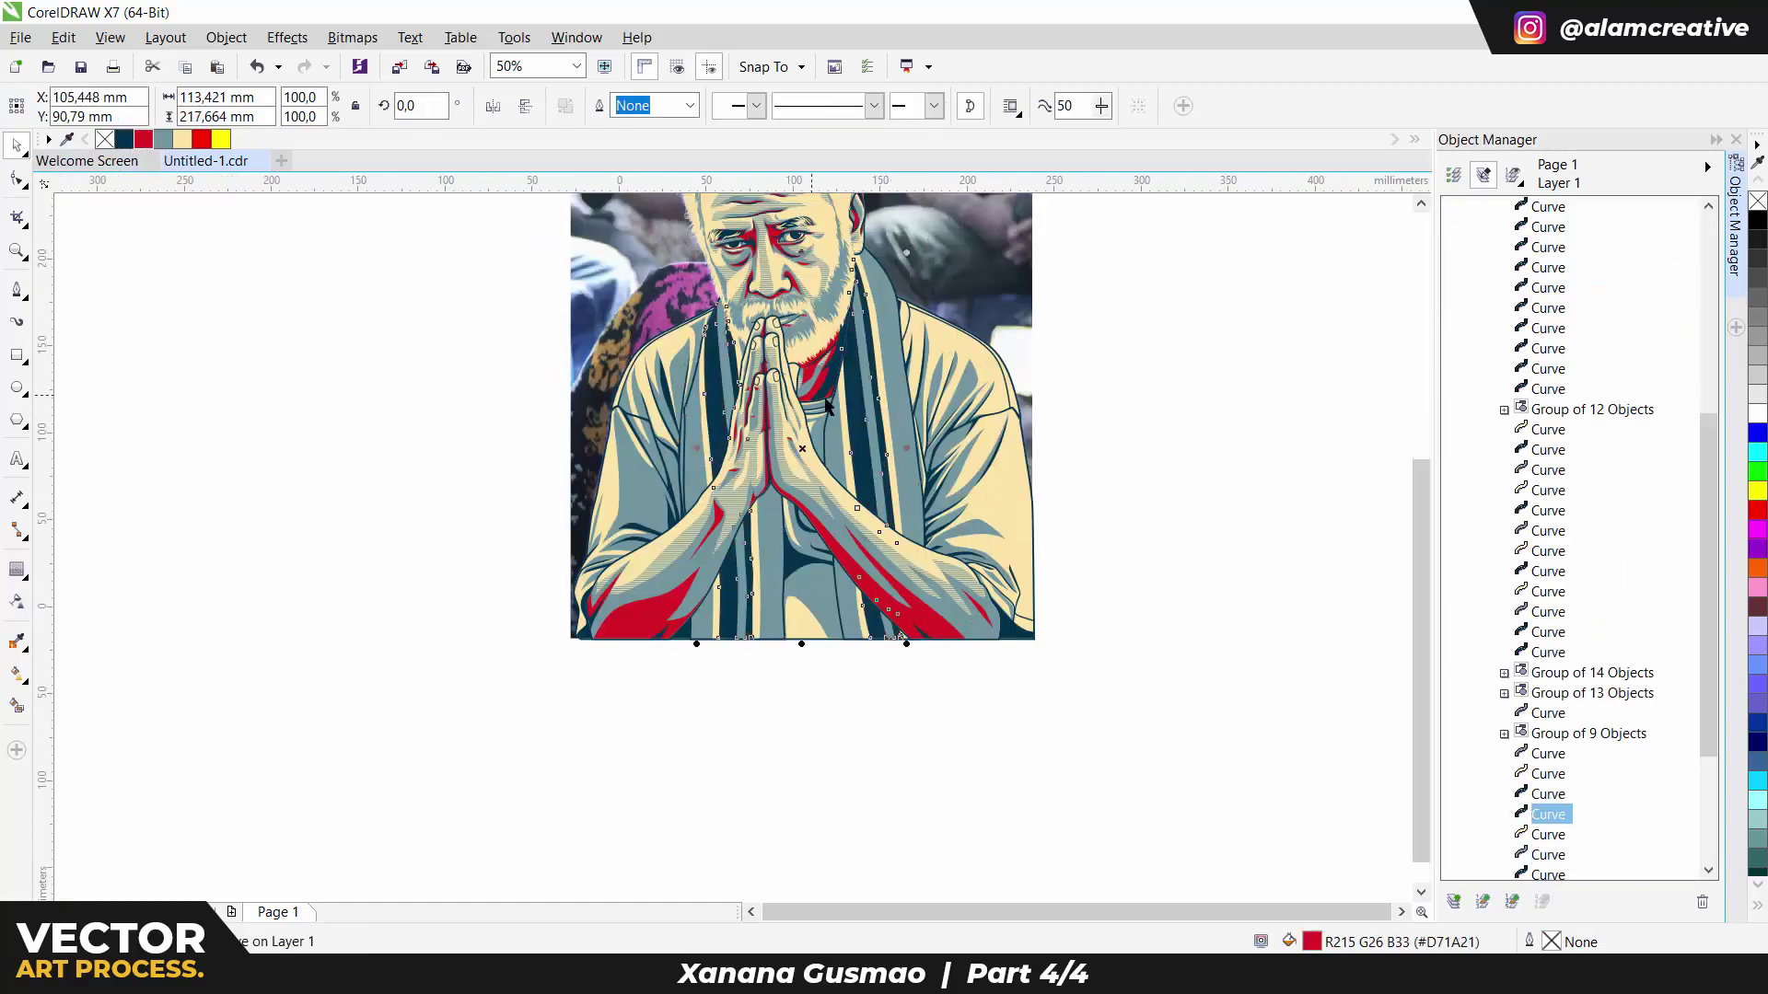
key("ctrl+shift+z")
scroll(1135, 272, "down", 1)
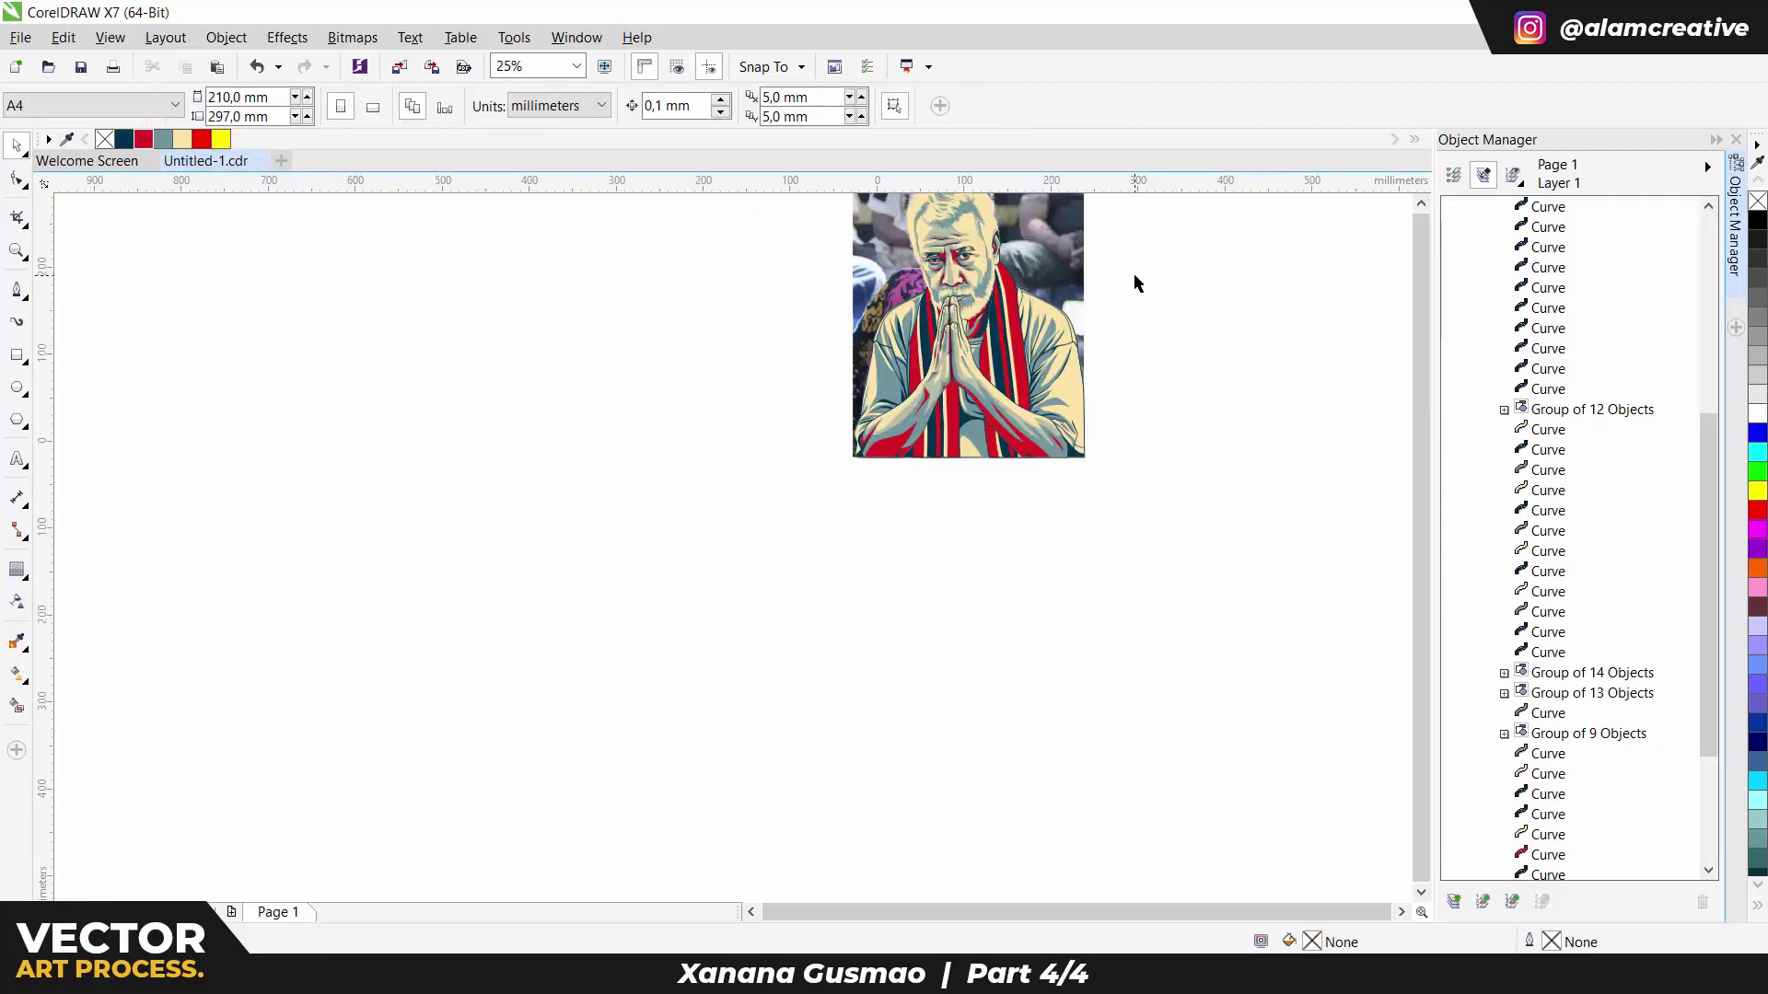
Step: Undo and restore the scarf's red fill to compare it with the teal version
left_click(1135, 272)
key("ctrl+z")
key("ctrl+z")
key("ctrl+z")
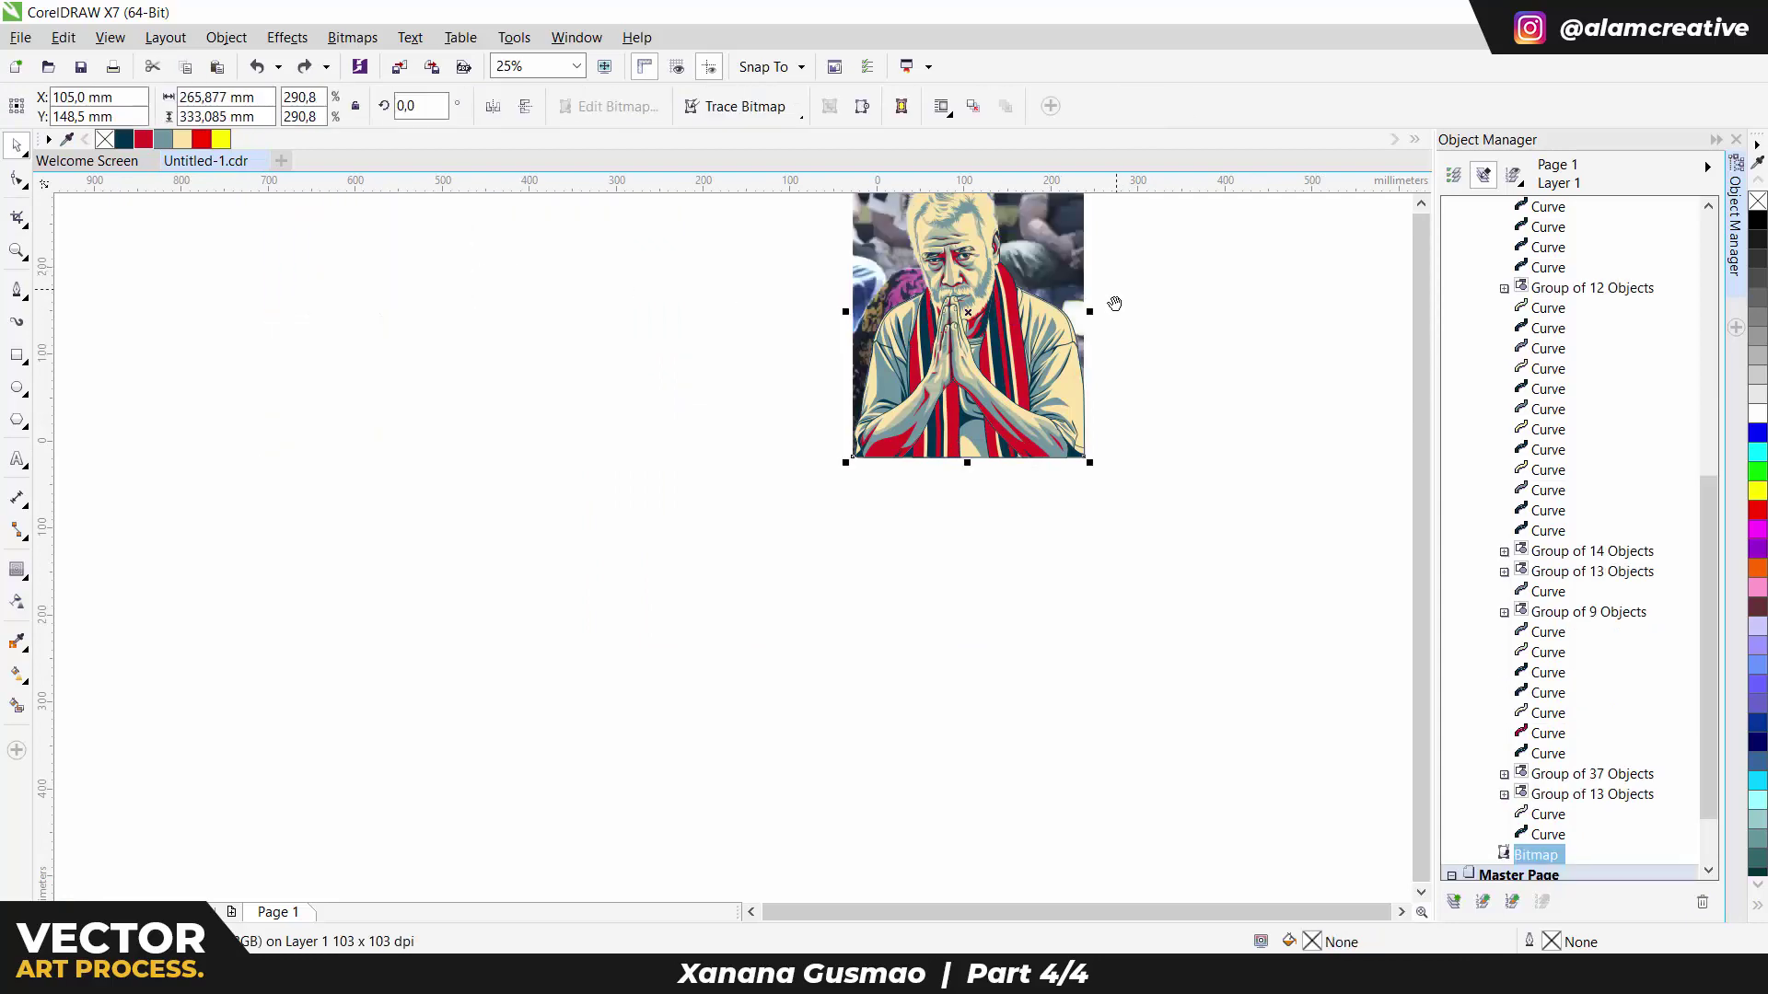
scroll(810, 665, "up", 1)
key("ctrl+z")
left_click(1169, 414)
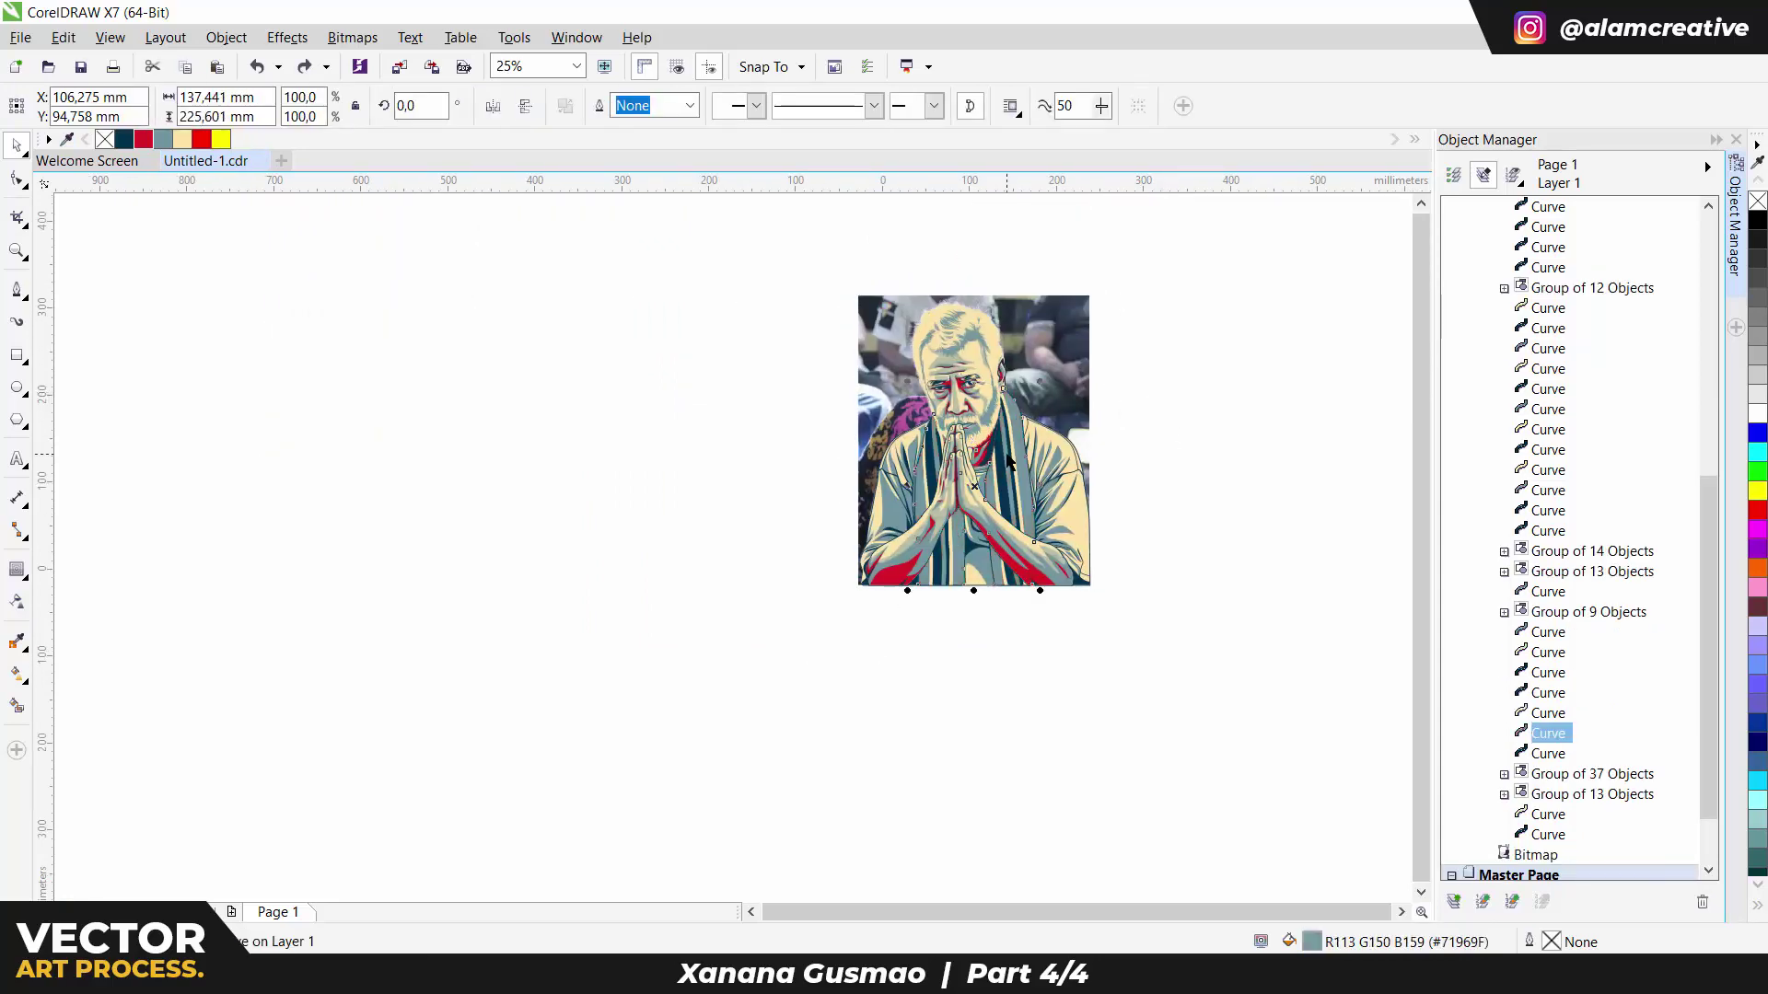
scroll(980, 484, "up", 1)
scroll(1192, 376, "down", 1)
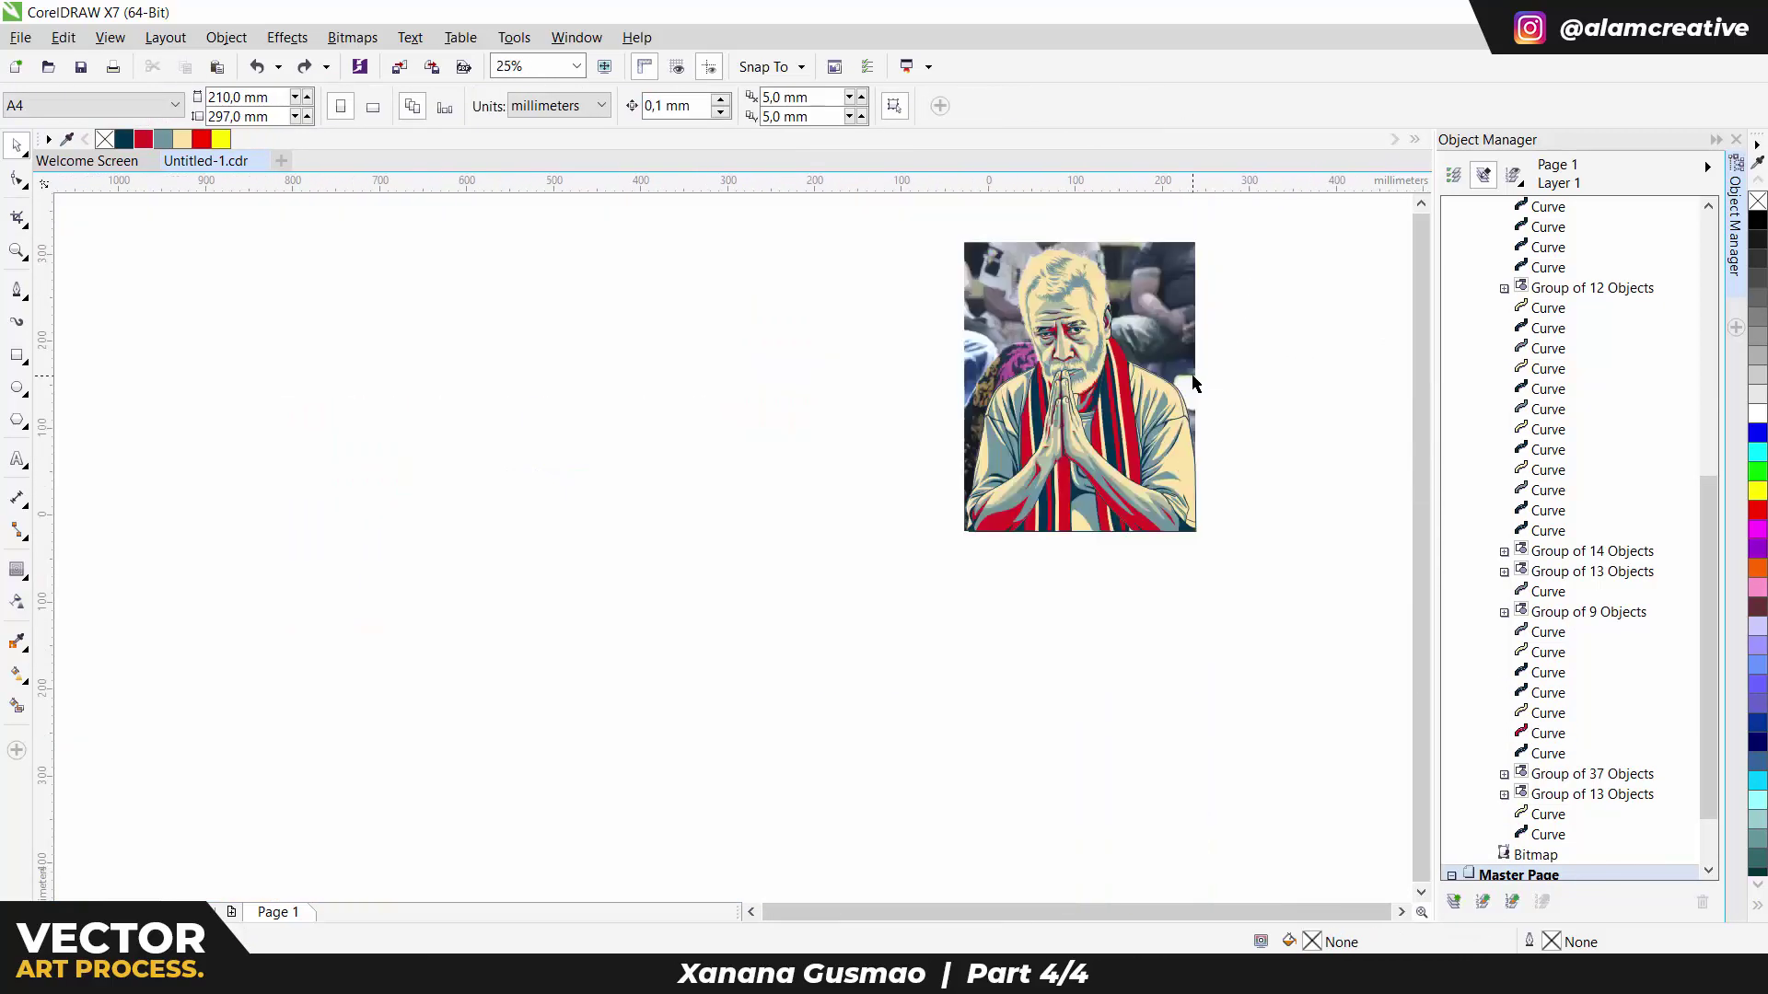
Step: Duplicate the grouped vector portrait and place the copy beside the original, clear of the reference photo
scroll(1191, 375, "up", 1)
scroll(1057, 495, "down", 1)
left_click_drag(836, 277, 1200, 737)
left_click_drag(1063, 519, 750, 518)
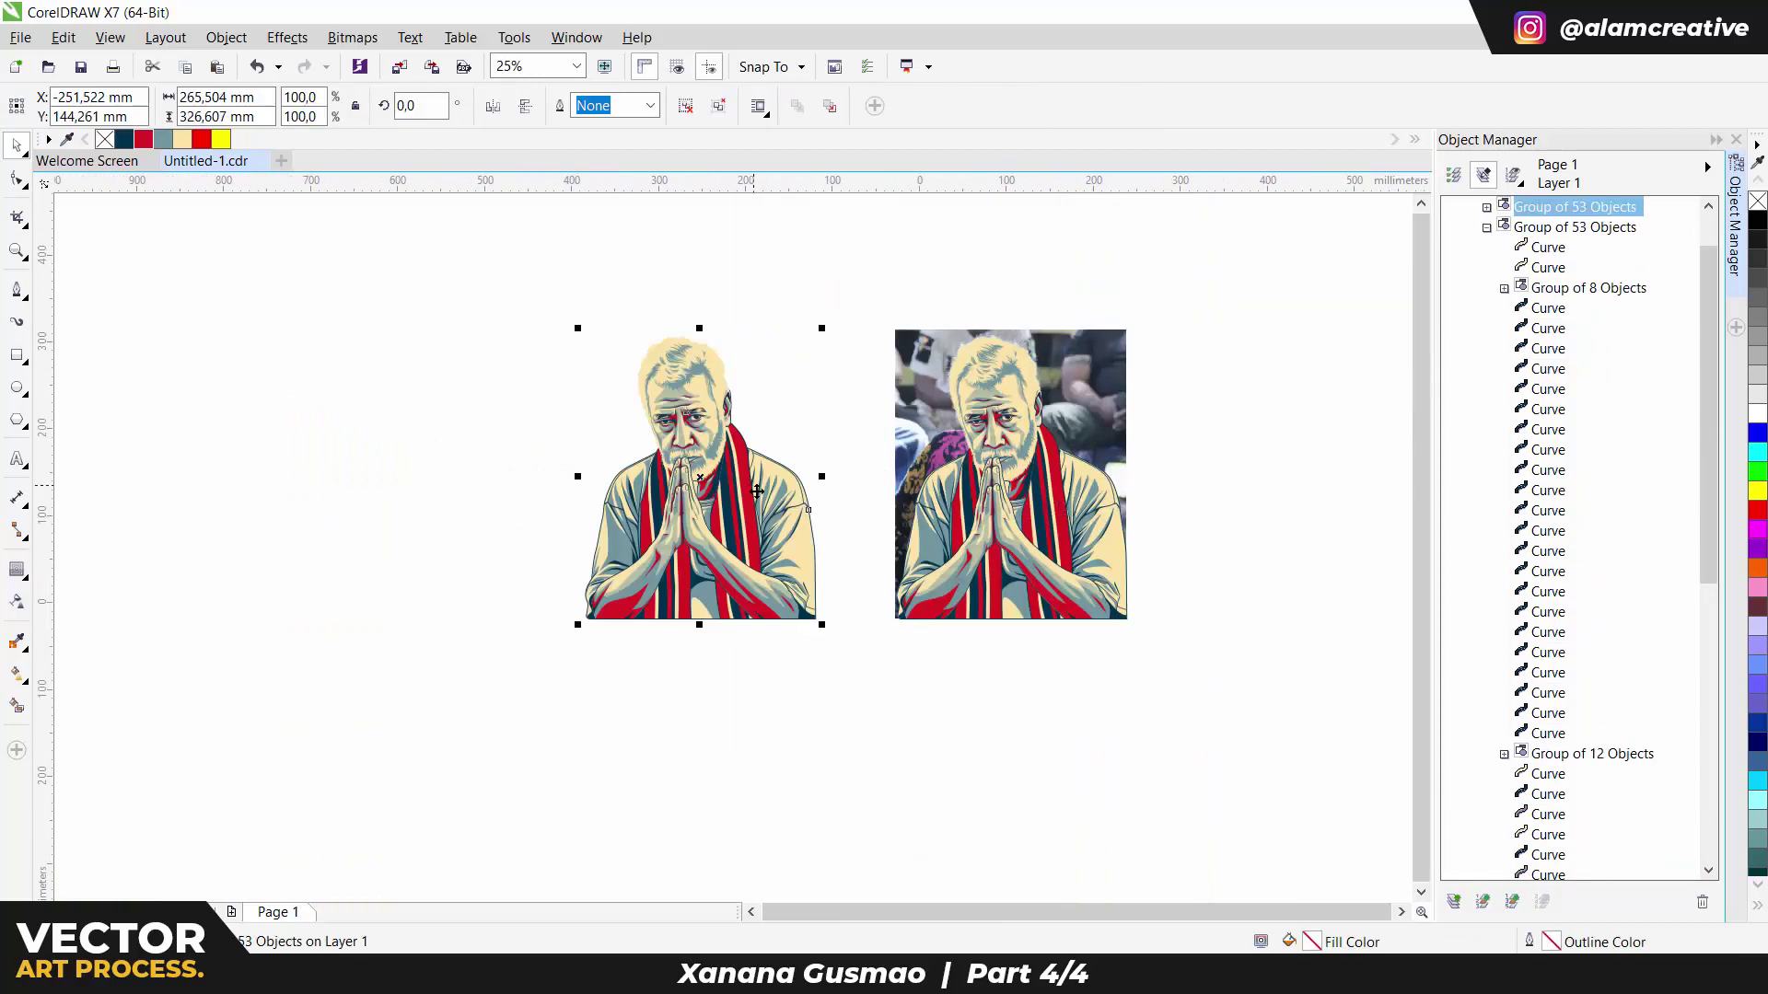
Step: Draw a rectangle around the portrait copy and extend it to about 293 mm wide and 360 mm high, outlined in red #D71A21
left_click(17, 354)
scroll(723, 612, "up", 2)
mouse_move(463, 660)
left_mouse_down()
mouse_move(1255, 600)
mouse_move(1334, 422)
mouse_move(1301, 368)
left_mouse_up()
key("space")
scroll(797, 481, "left", 5)
left_click_drag(820, 486, 750, 485)
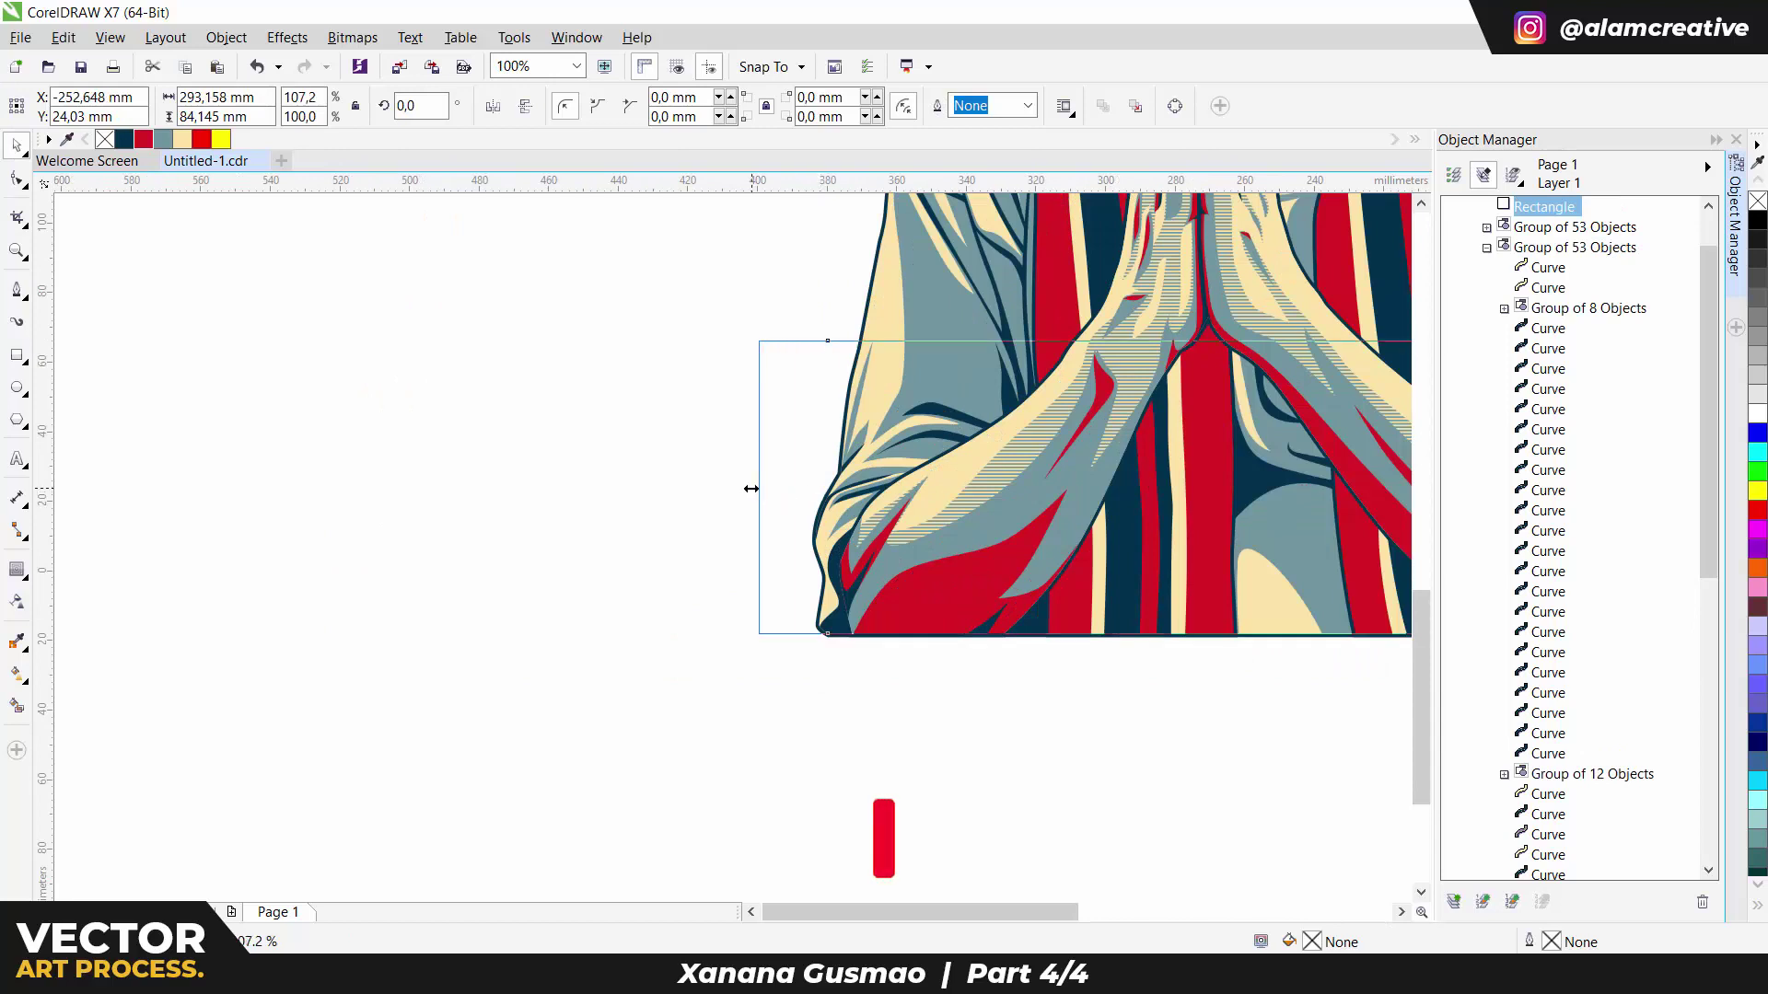
scroll(714, 635, "down", 2)
left_click_drag(848, 564, 852, 334)
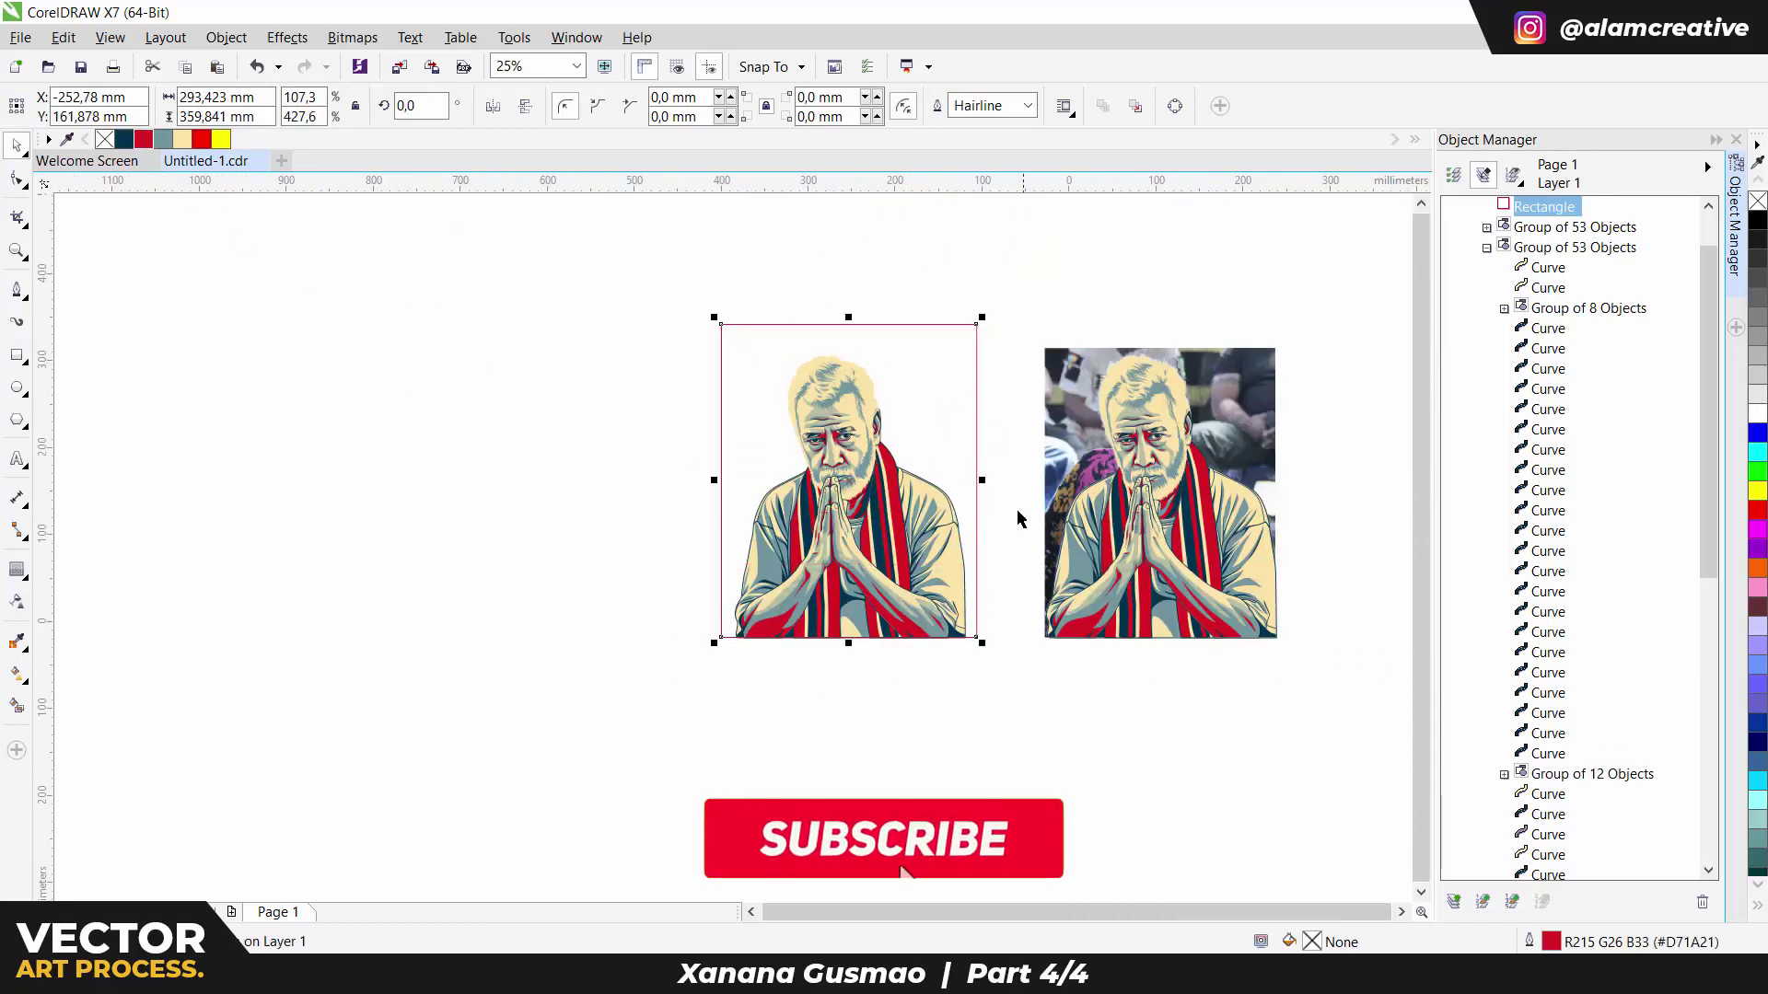
Step: Narrow the rectangle to about 279 mm and align its right edge with the right edge of the portrait's shirt
scroll(1019, 519, "up", 1)
left_click_drag(979, 471, 951, 489)
scroll(955, 728, "up", 3)
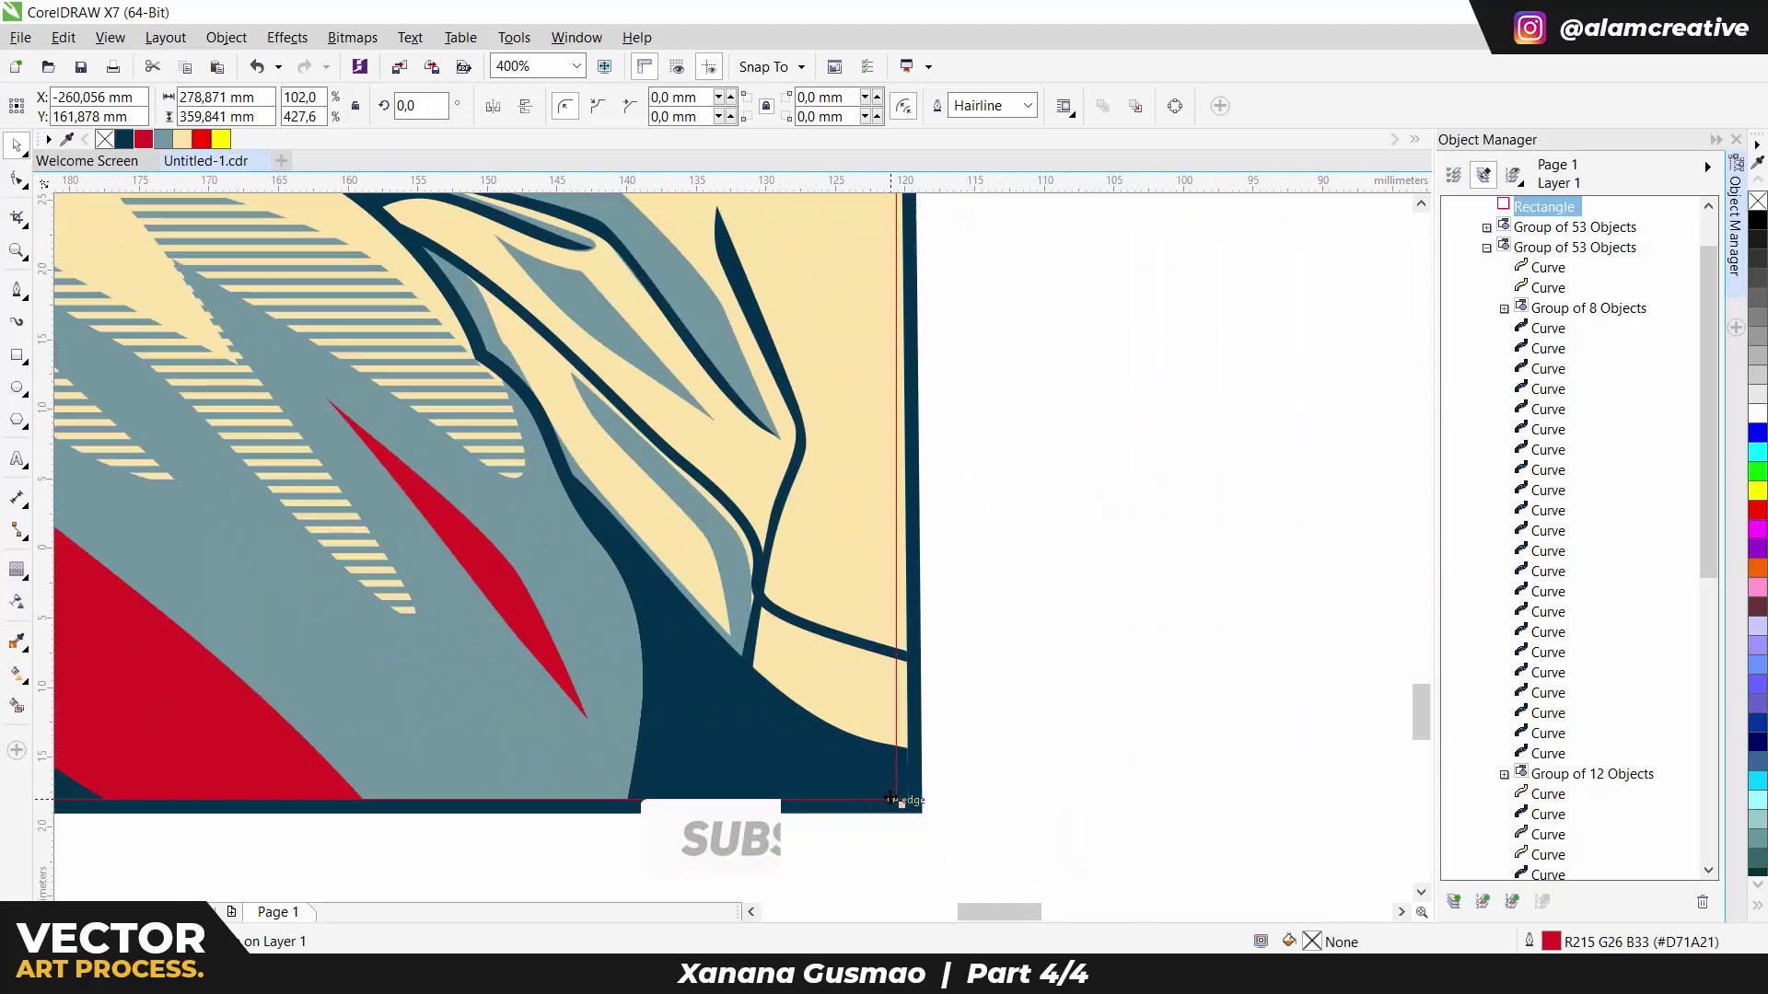
left_click_drag(974, 742, 986, 742)
scroll(986, 742, "down", 3)
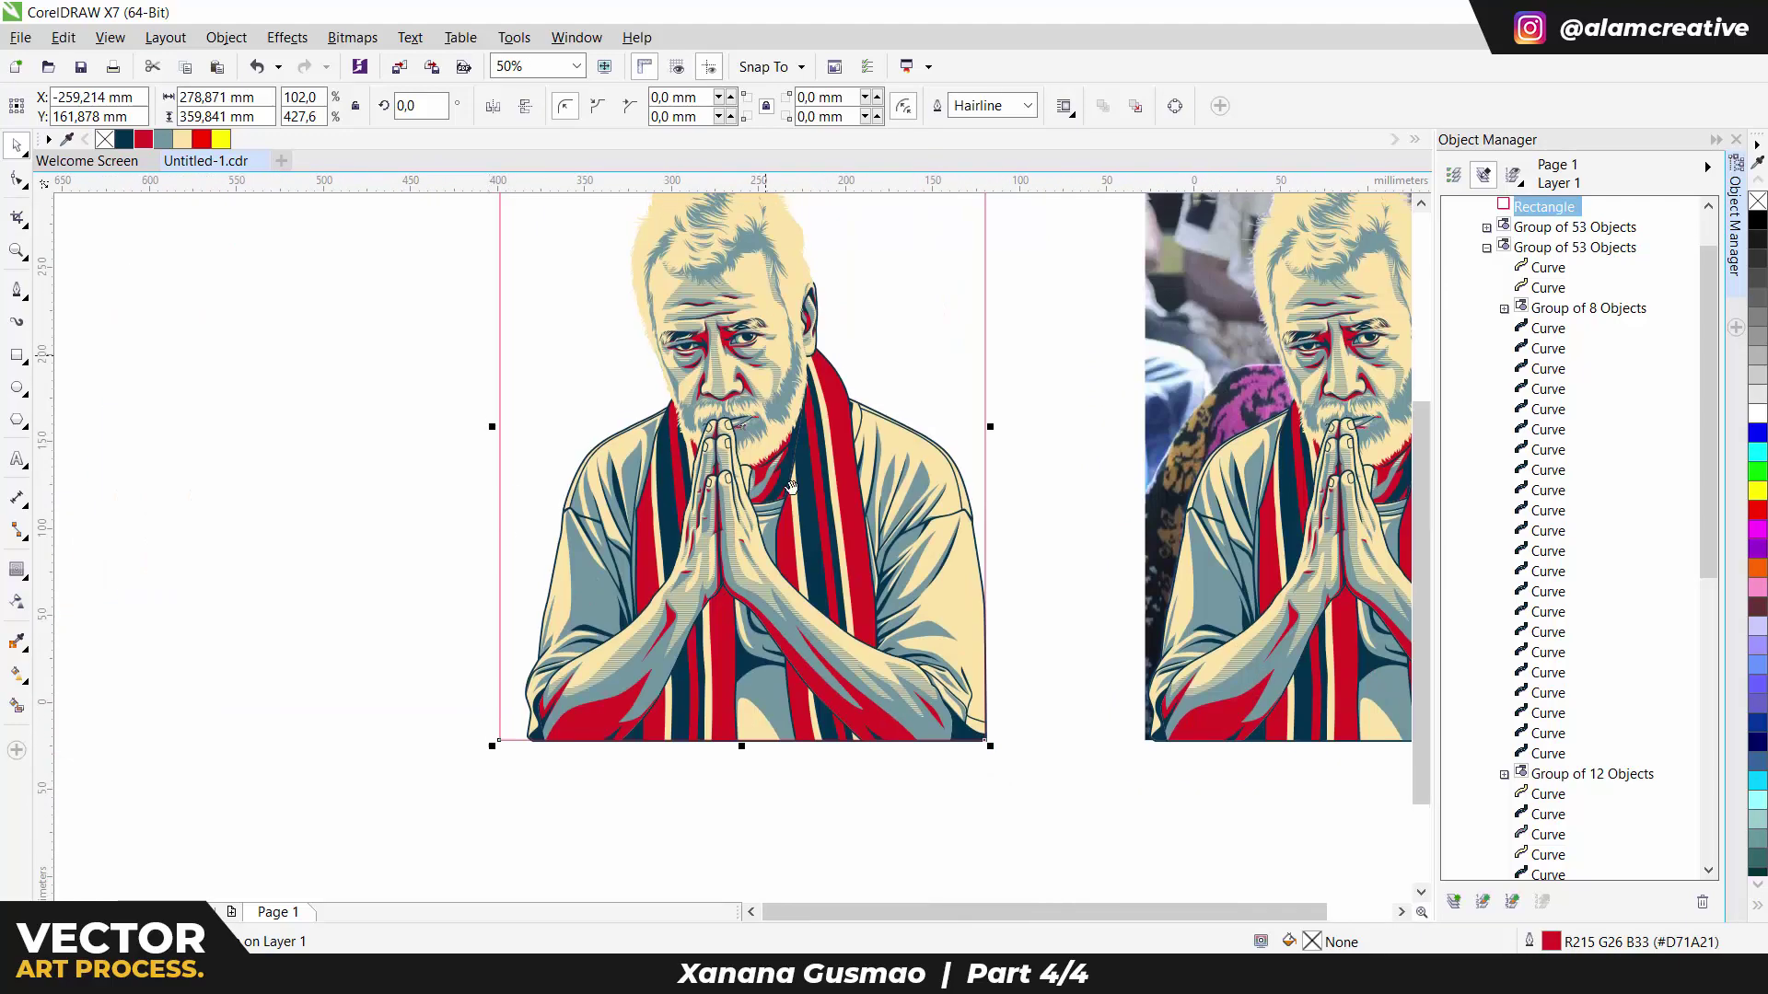
scroll(989, 405, "up", 3)
scroll(1047, 658, "down", 3)
Step: Duplicate the rectangle at half width, fill the left half teal #71969F and the full rectangle red #D71A21, and send both behind the portrait
left_click_drag(792, 332, 791, 332)
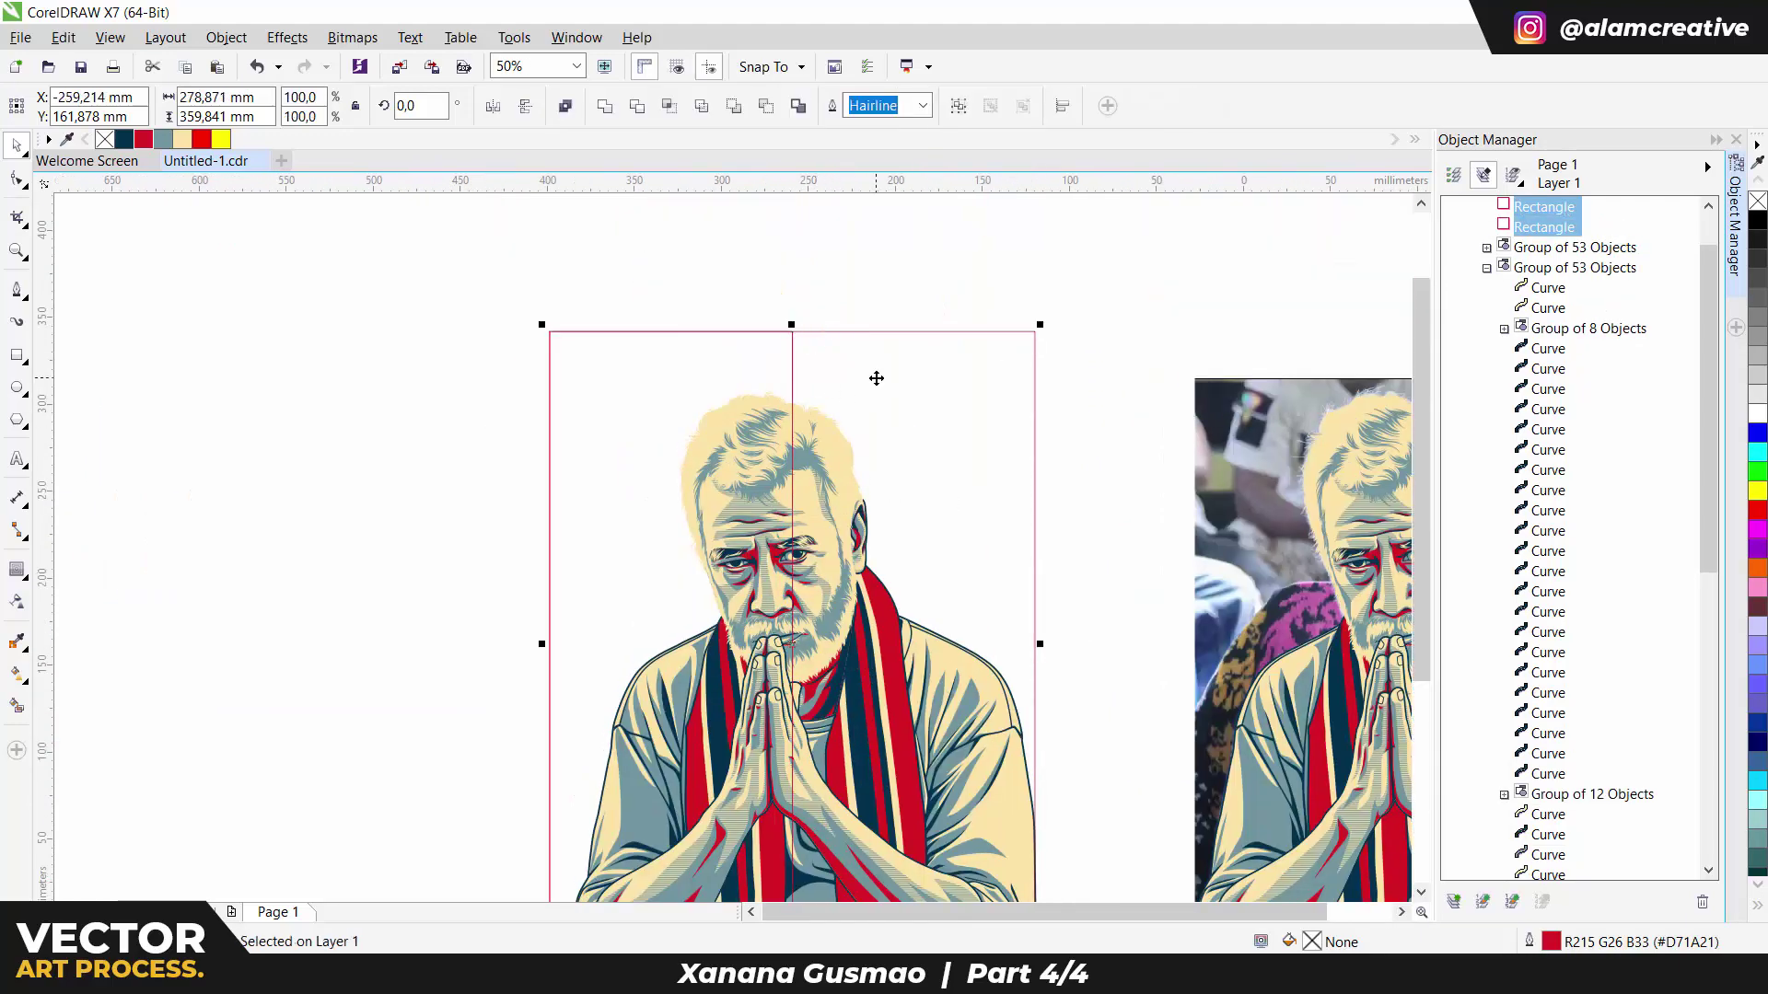
left_click(164, 140)
key("Tab")
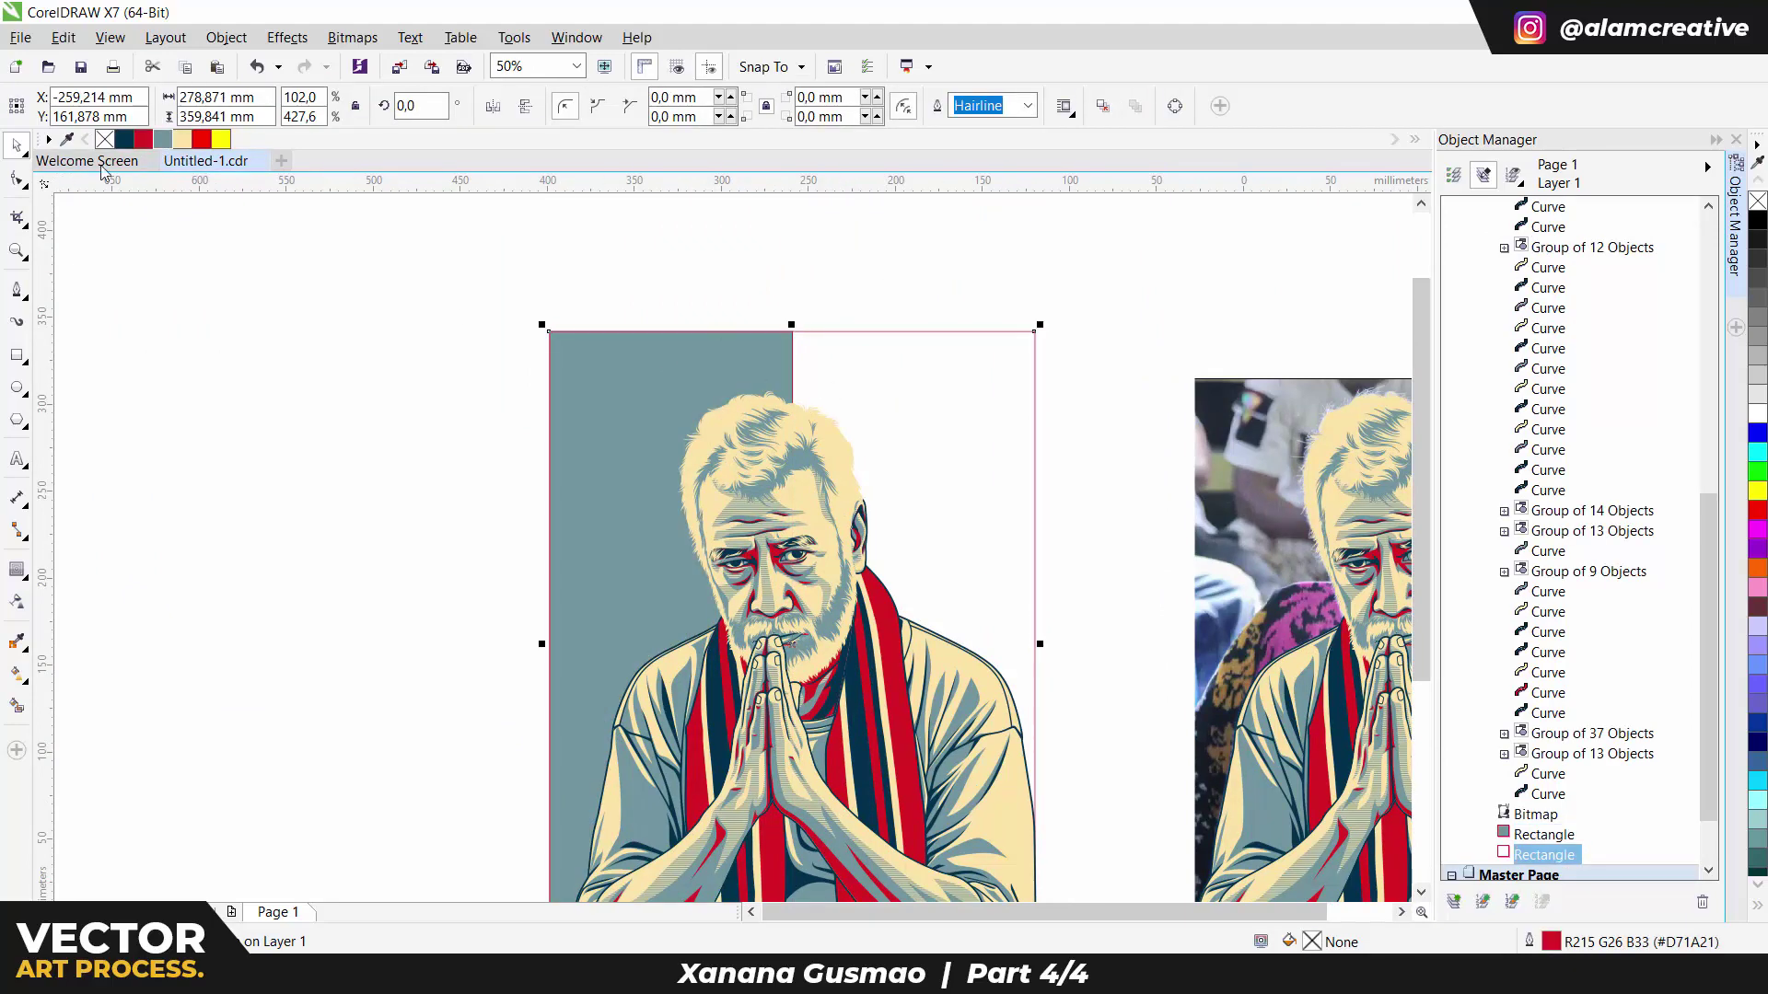
left_click(143, 140)
Step: Select the portrait copy with the teal half rectangle and PowerClip them inside the red rectangle
left_click(775, 467)
left_click(775, 467, "alt")
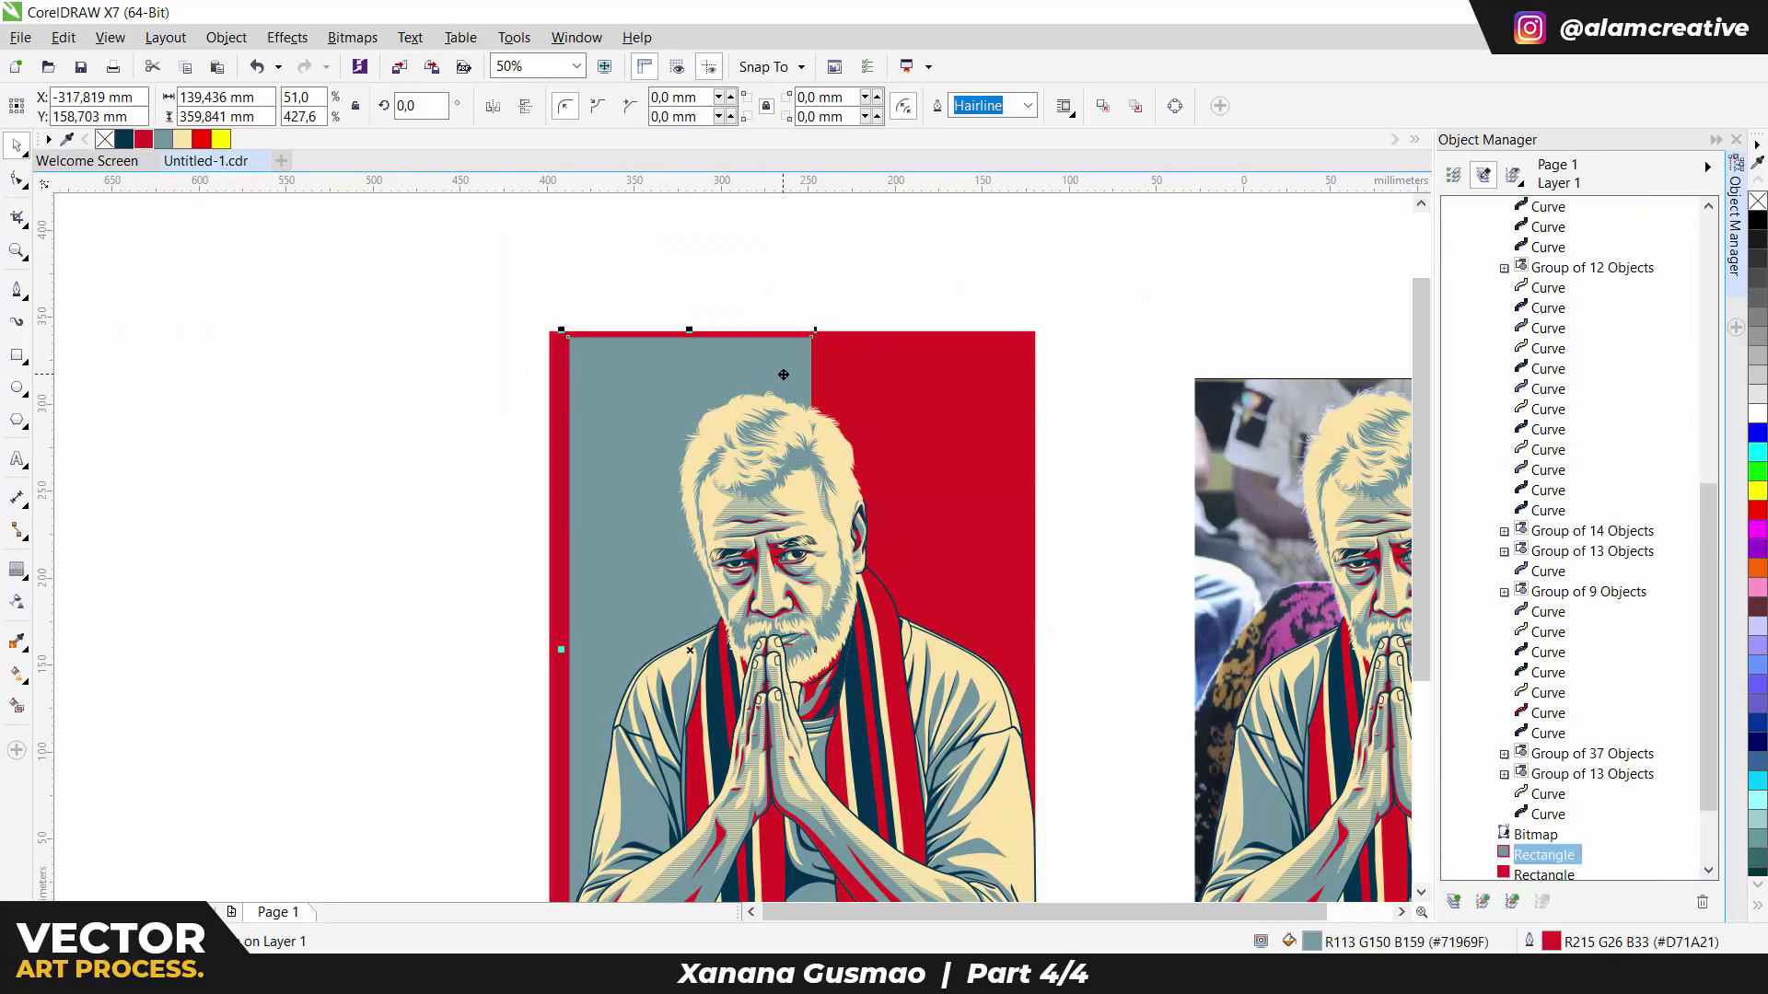
key("Escape")
left_click(778, 479)
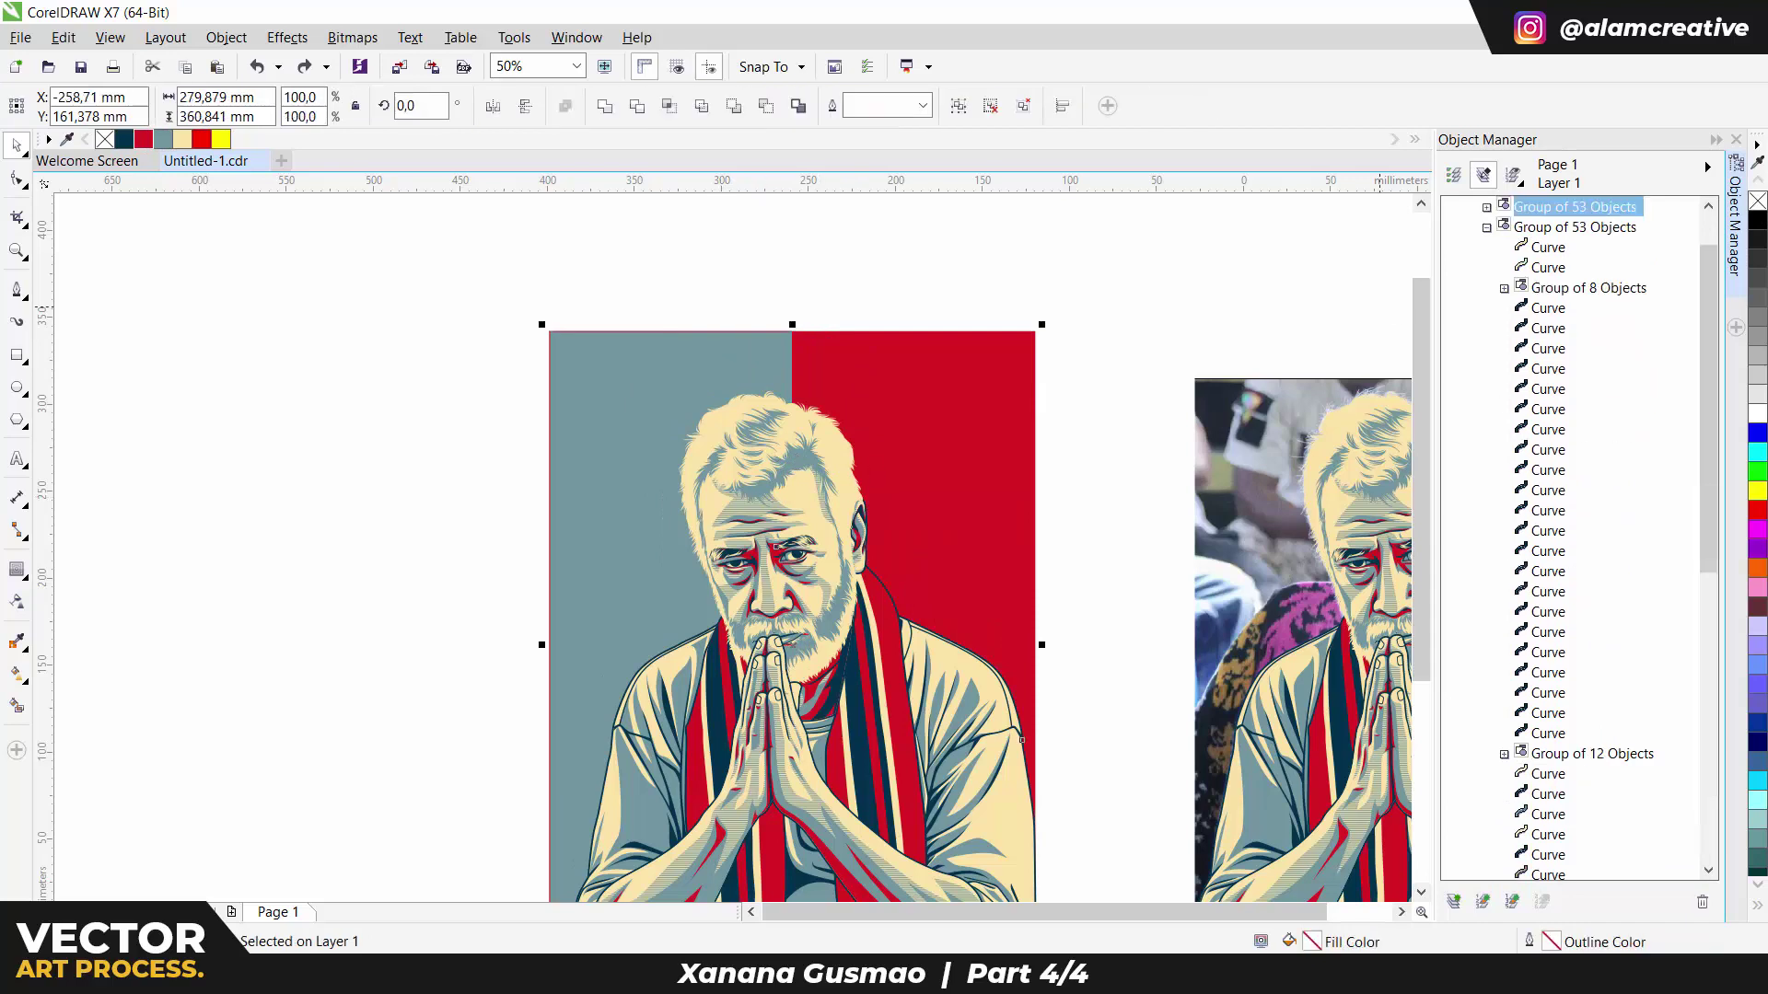
right_click(778, 480)
left_click(853, 498)
left_click(1011, 389)
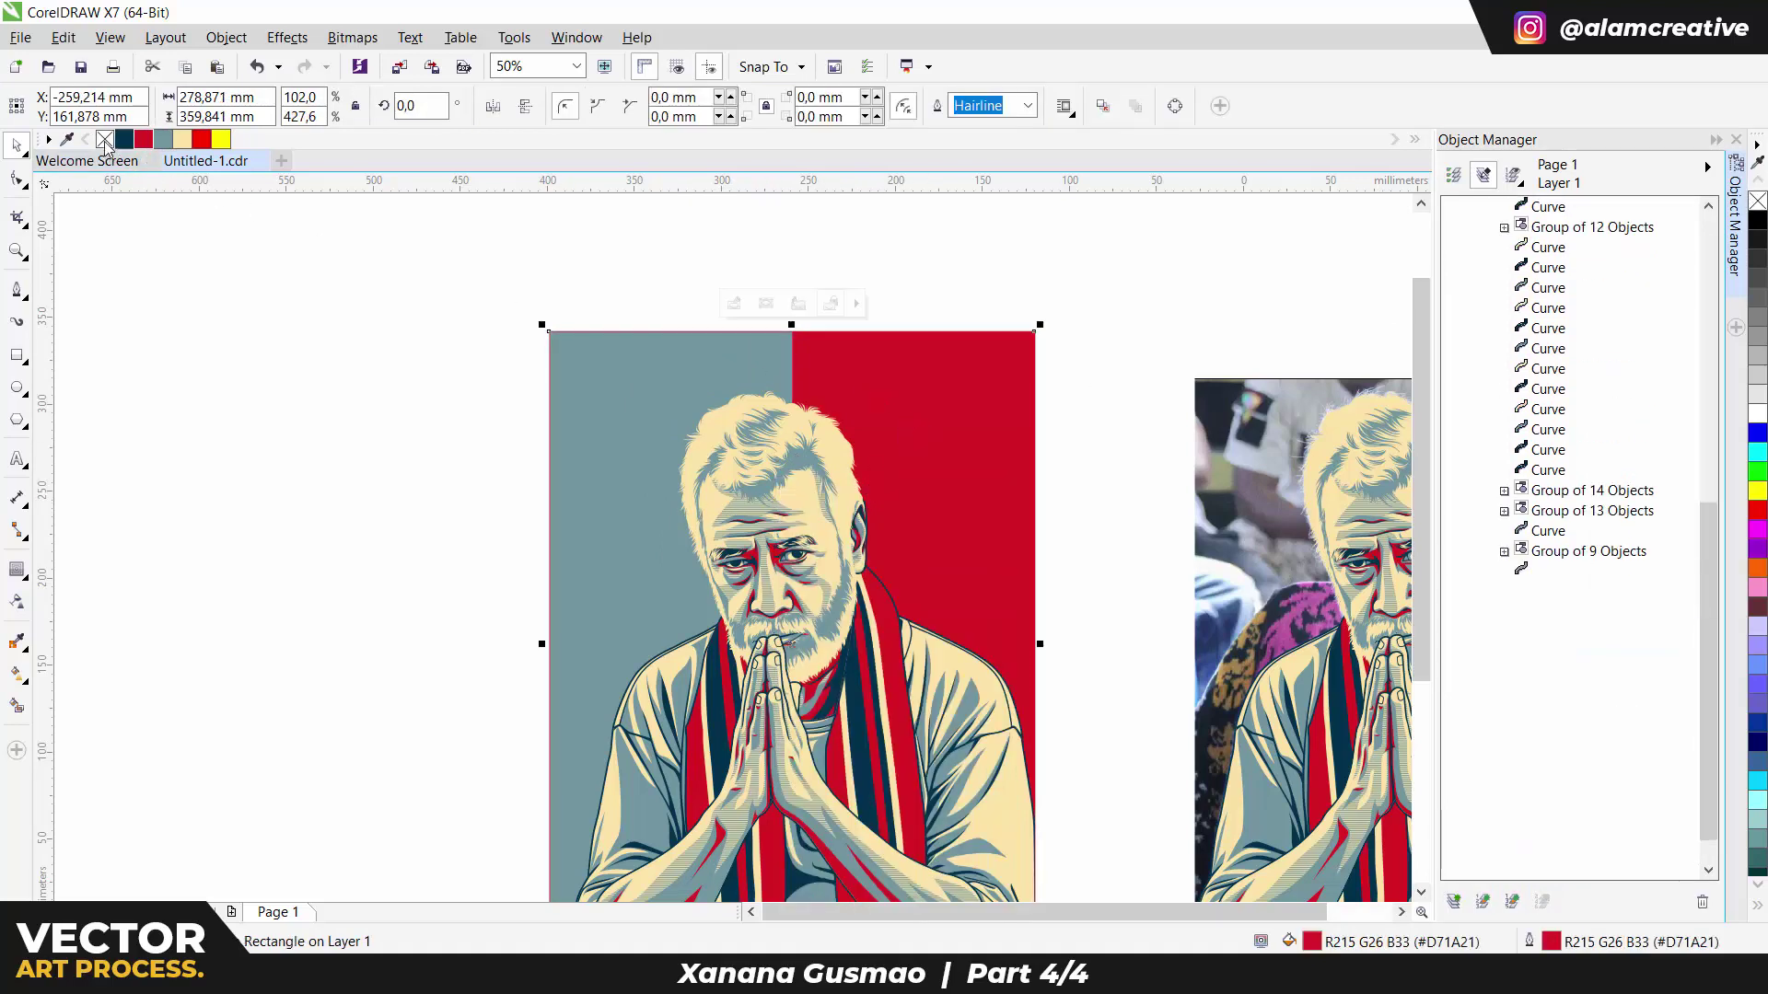
Step: Remove the PowerClip frame's outline, convert the frame to curves and lower its top edge to a height of about 338 mm
scroll(1068, 313, "down", 1)
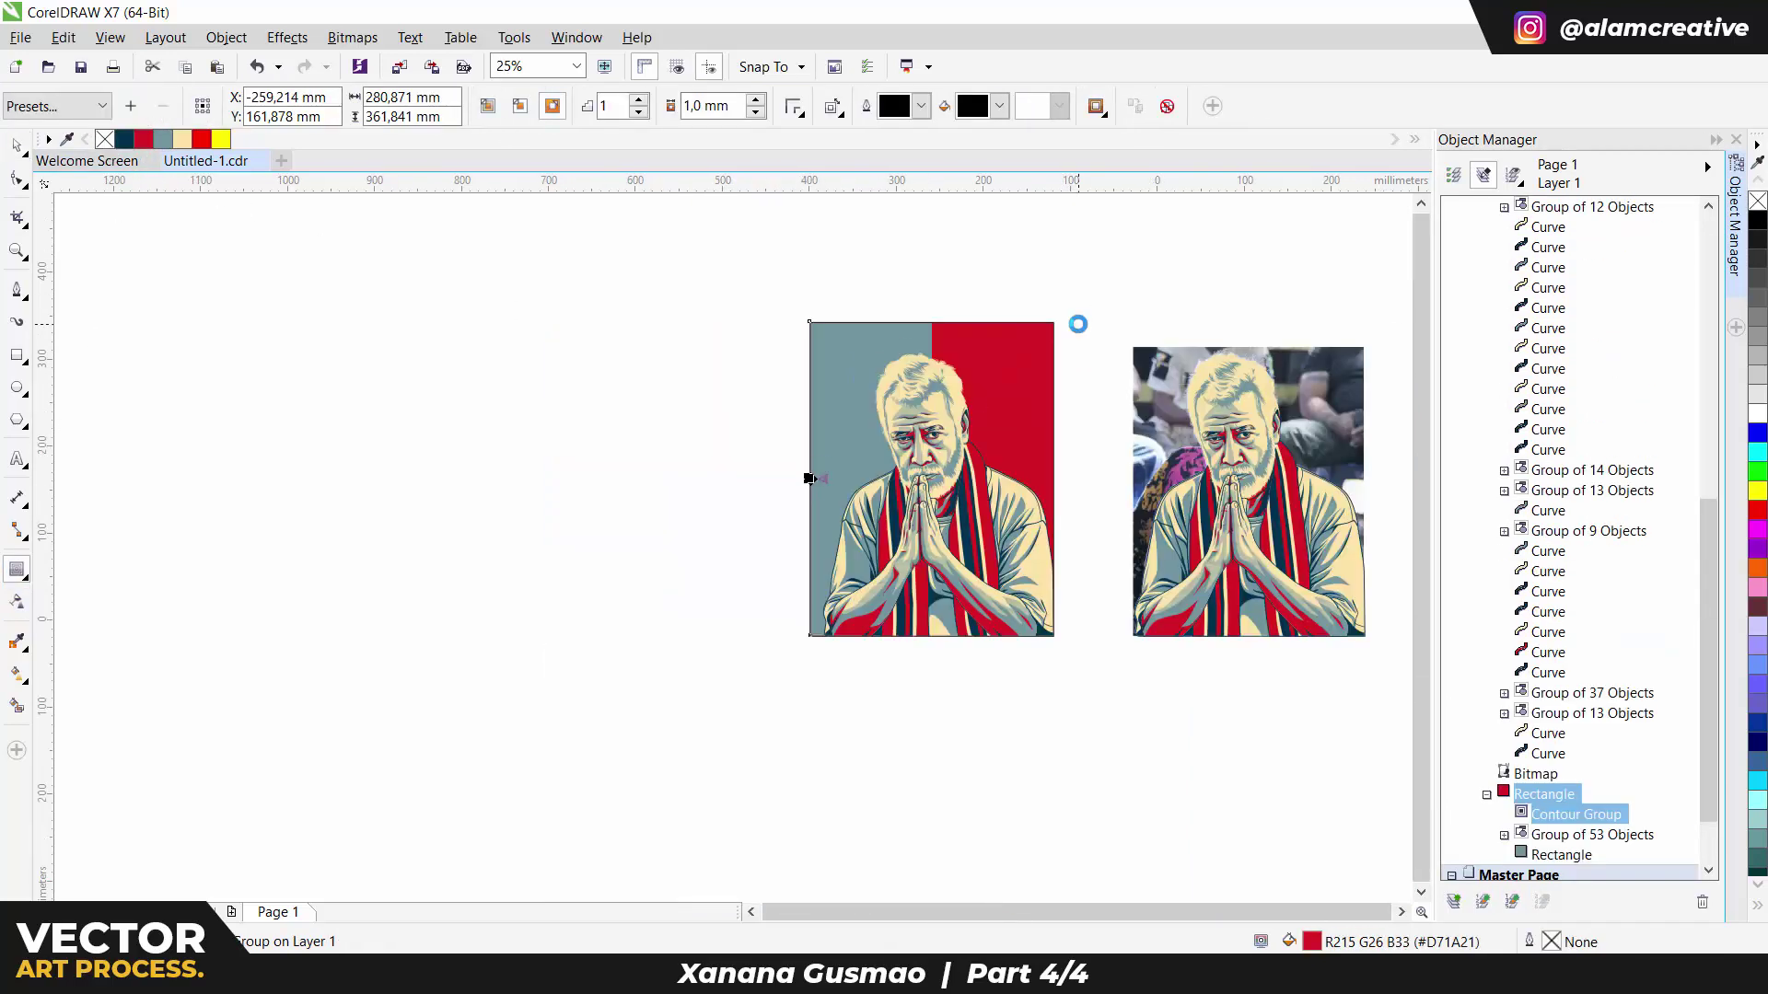
scroll(1073, 323, "up", 1)
key("F10")
key("ctrl+q")
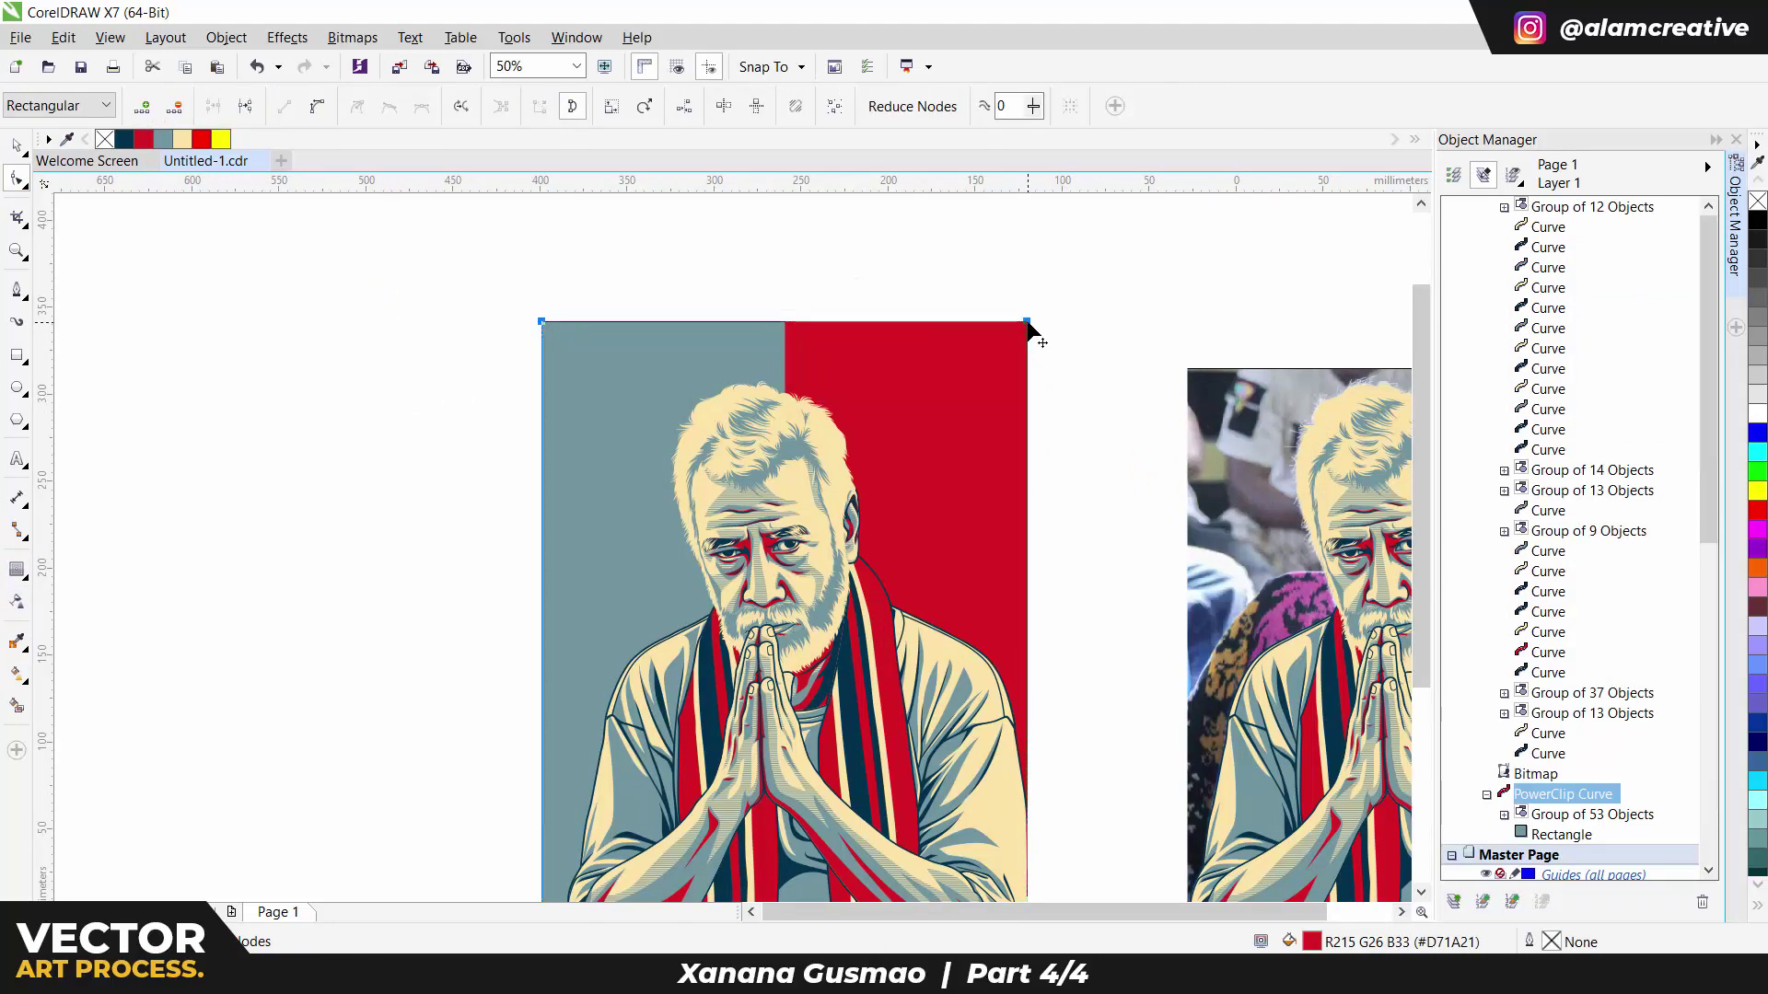
left_click_drag(1030, 332, 1020, 268)
scroll(1038, 314, "down", 1)
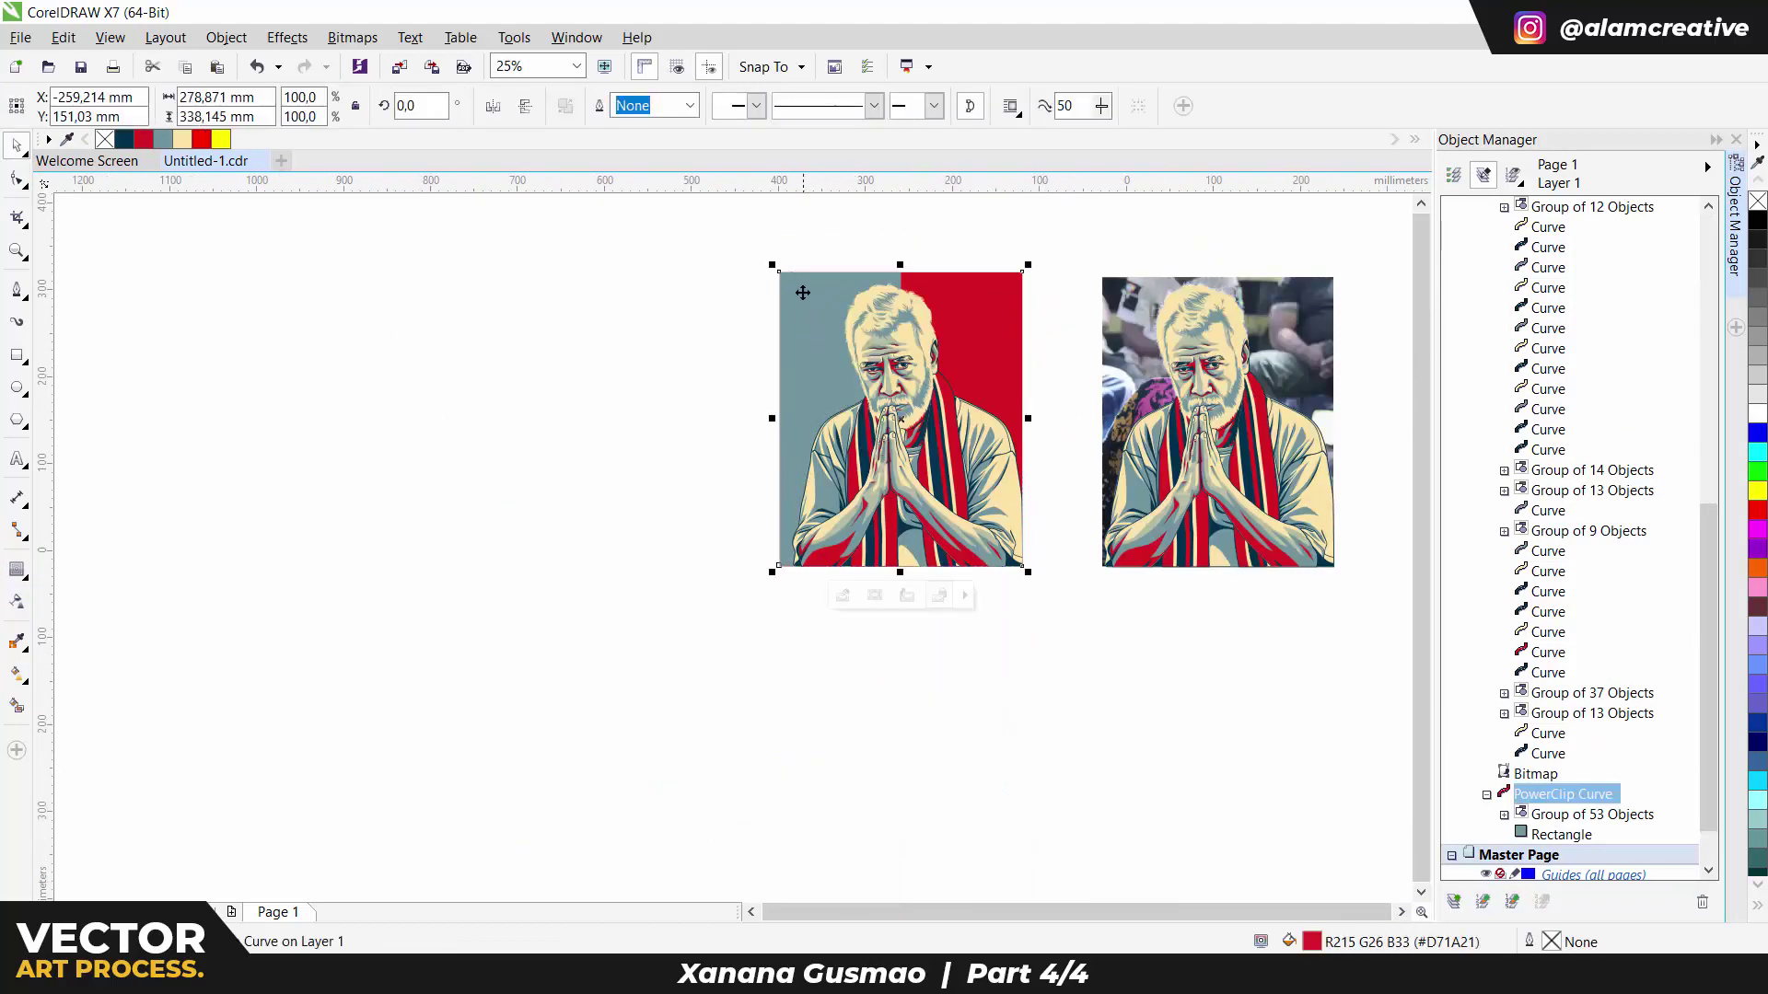
Step: Move the left edge of the PowerClip frame inward to a width of about 270 mm
scroll(779, 570, "up", 3)
scroll(797, 505, "down", 2)
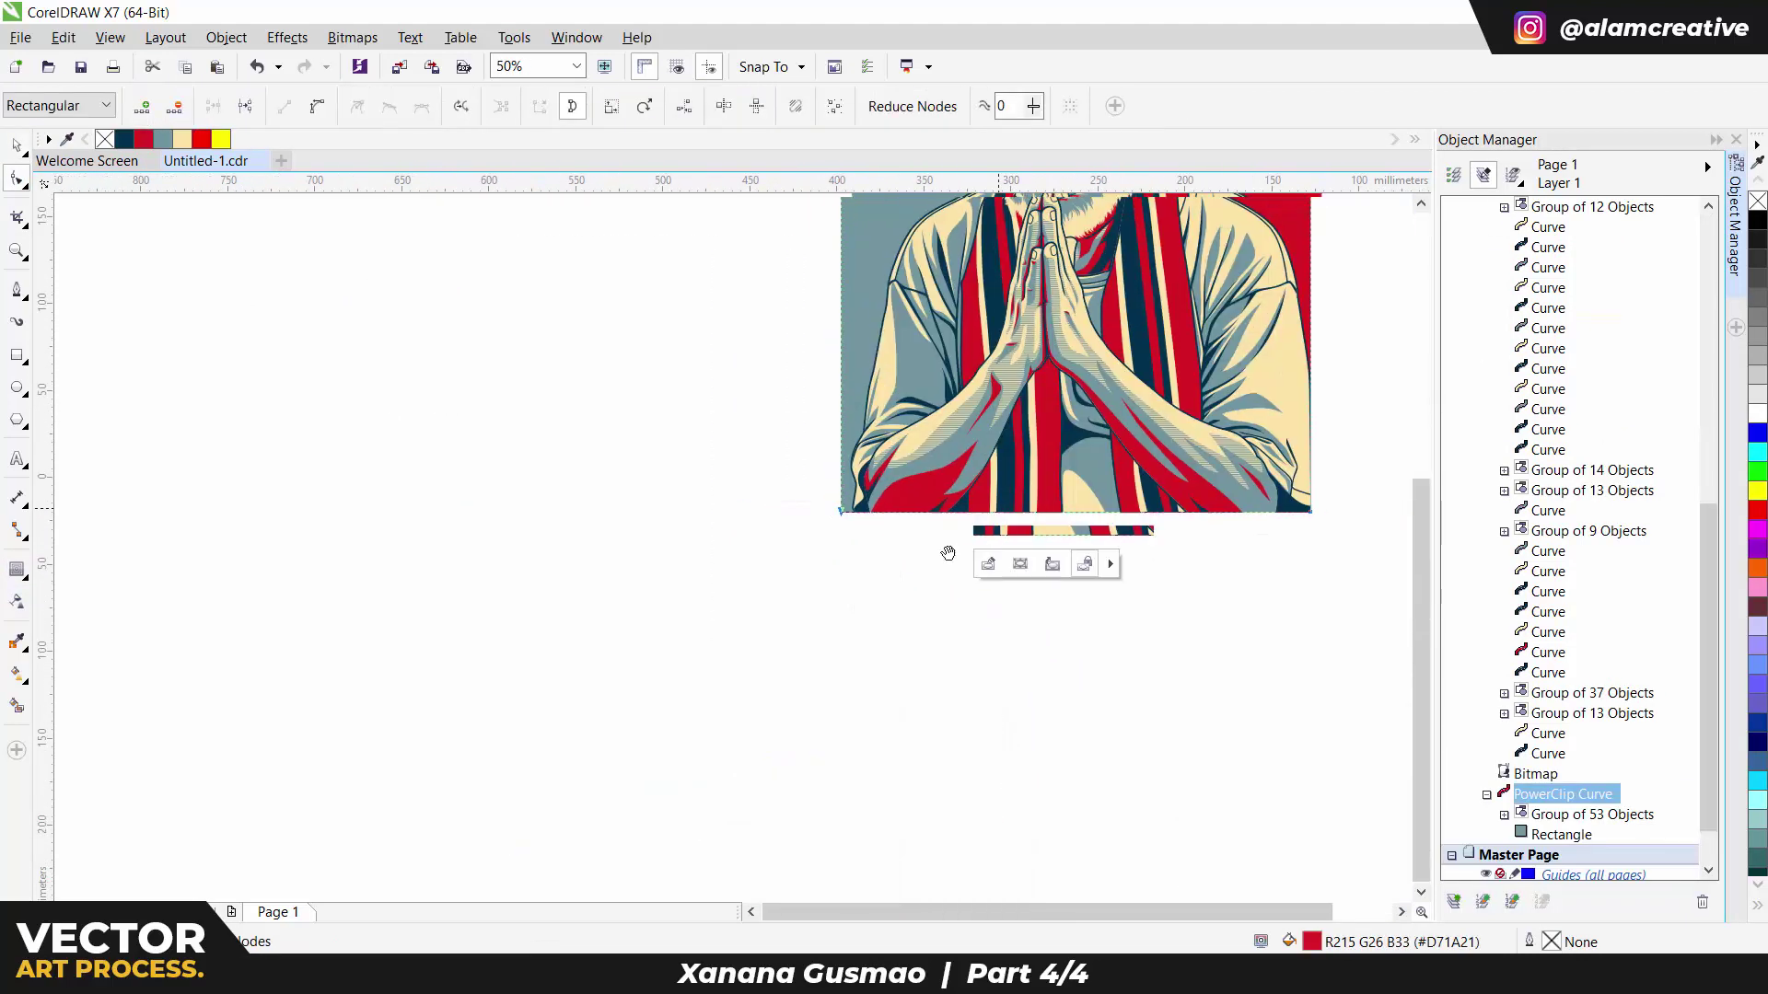
key("space")
scroll(898, 269, "up", 1)
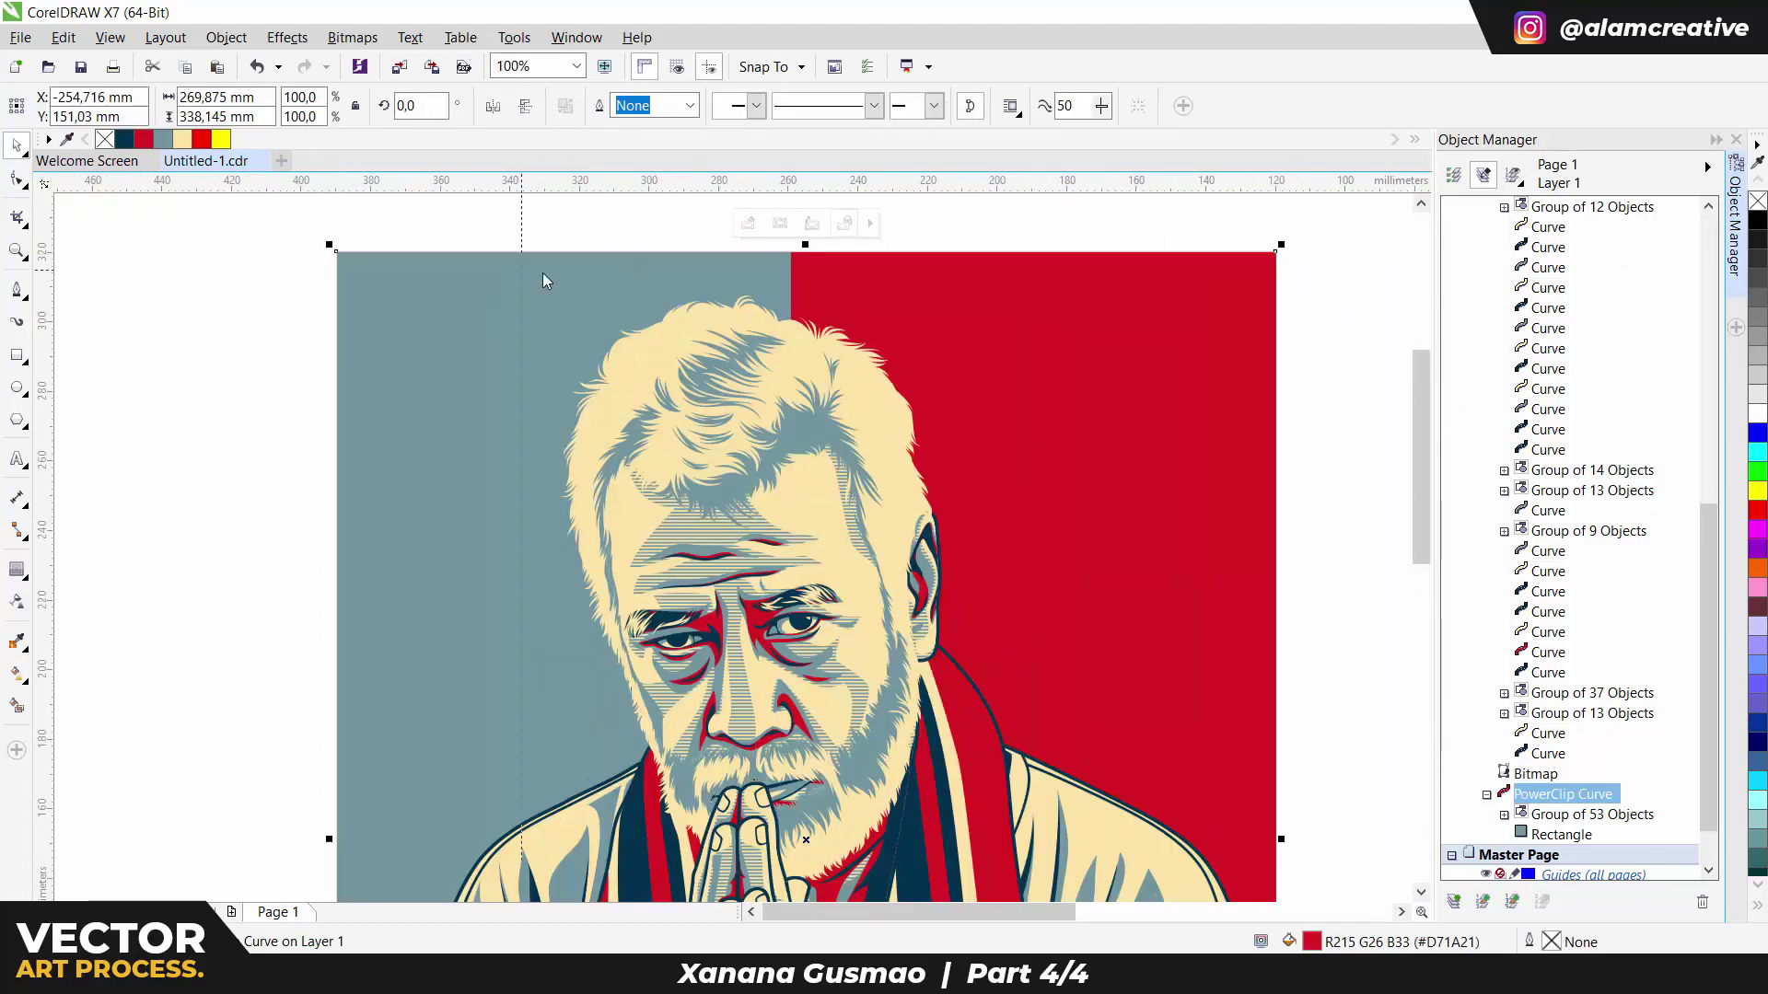
Step: Align the teal rectangle inside the PowerClip to a vertical guideline at the frame's centre, finish editing the contents and delete the guideline
left_click(779, 223)
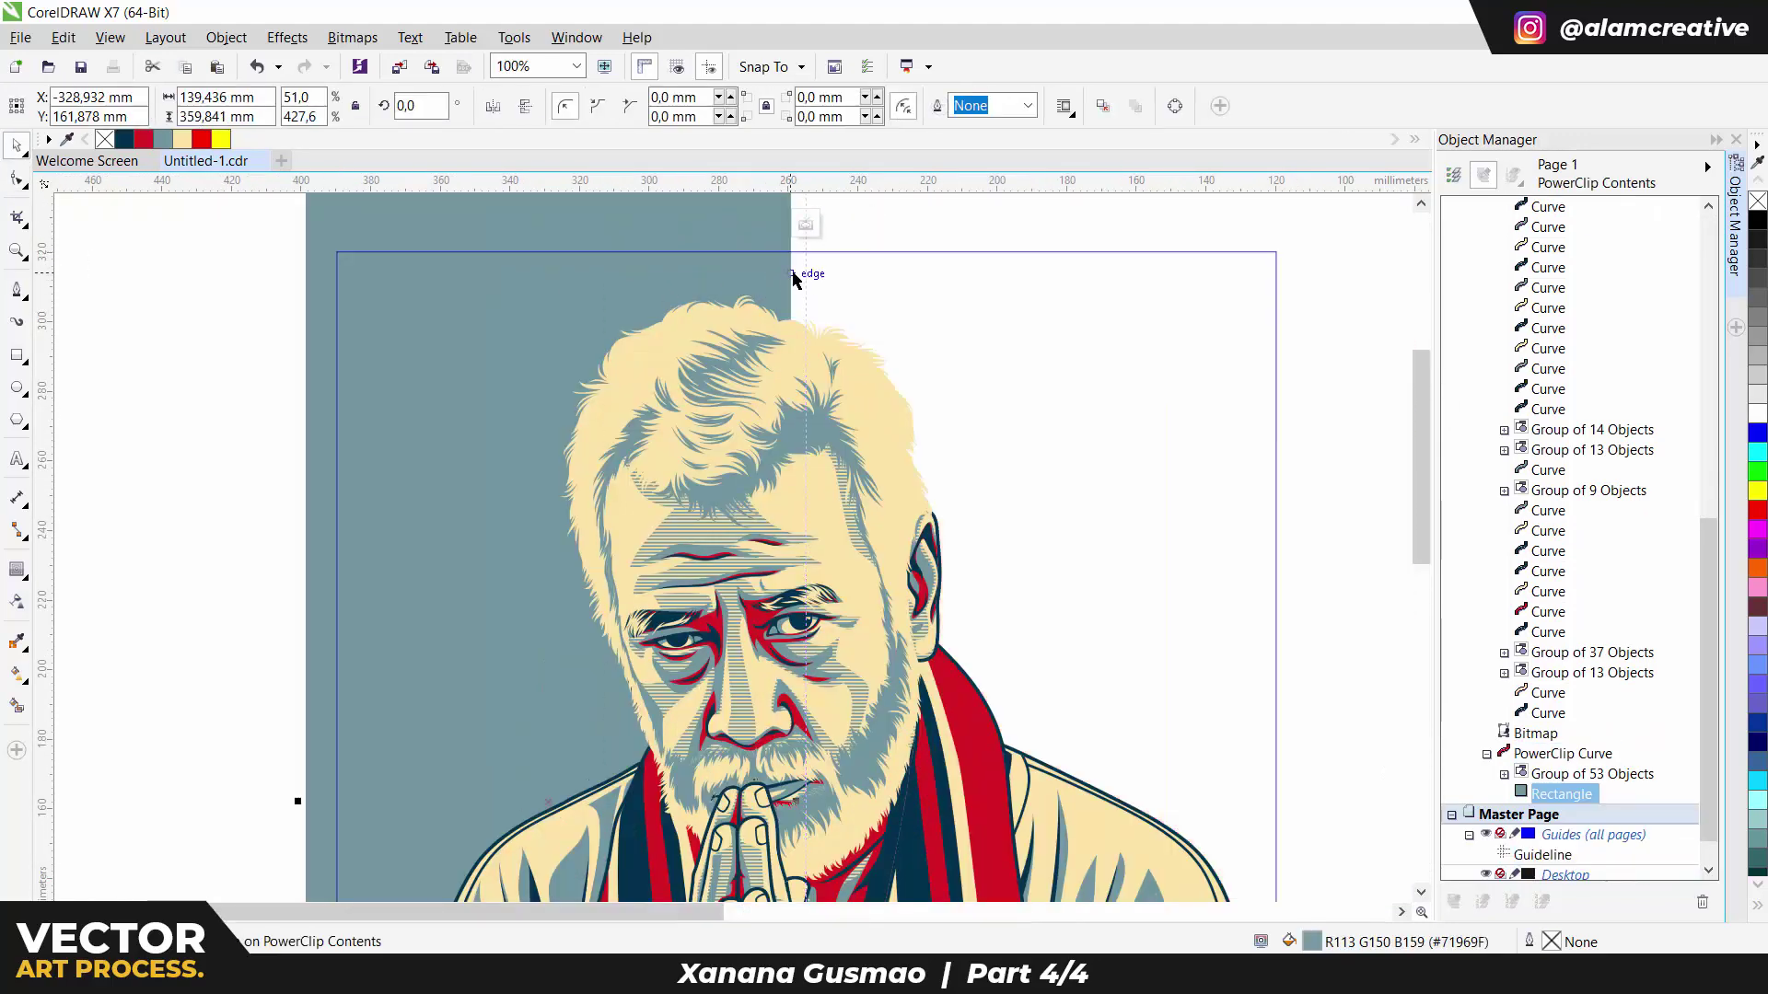
scroll(742, 324, "down", 1)
left_click(728, 321, "ctrl")
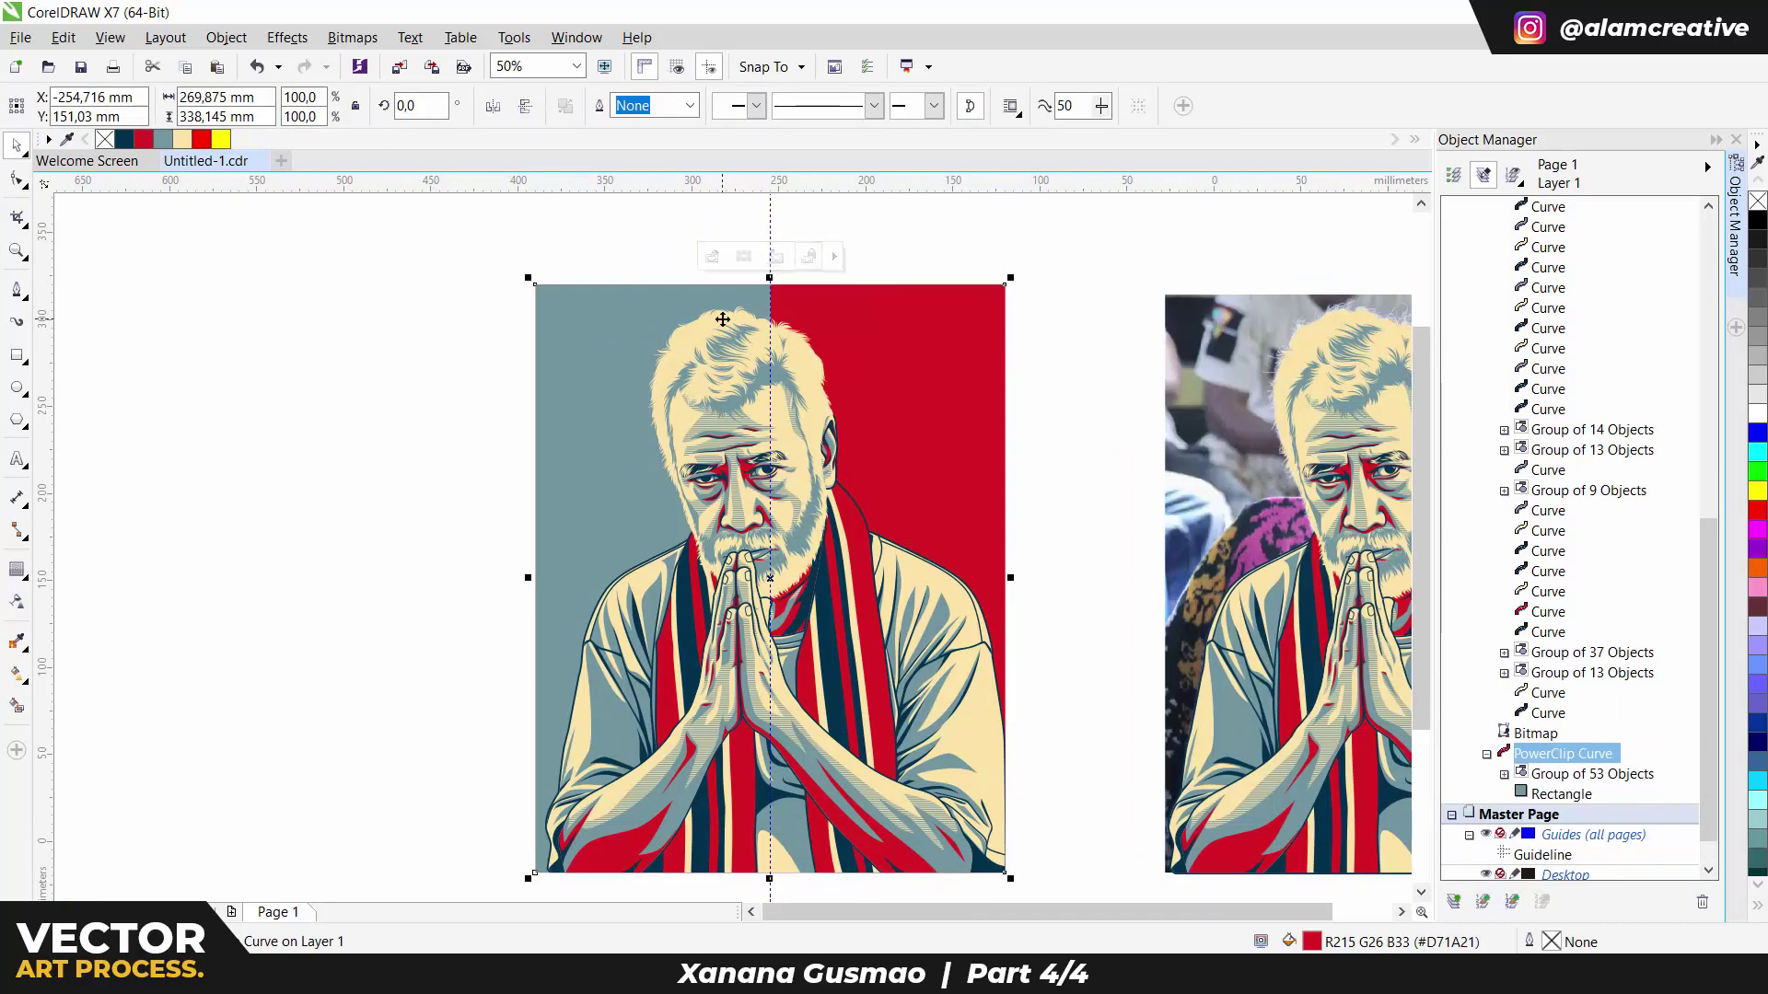
left_click(769, 224)
key("Delete")
Step: Add a one-step outside contour around the portrait's PowerClip frame and increase its offset above 1.0 mm
left_click(644, 340)
left_click(17, 569)
left_click(552, 107)
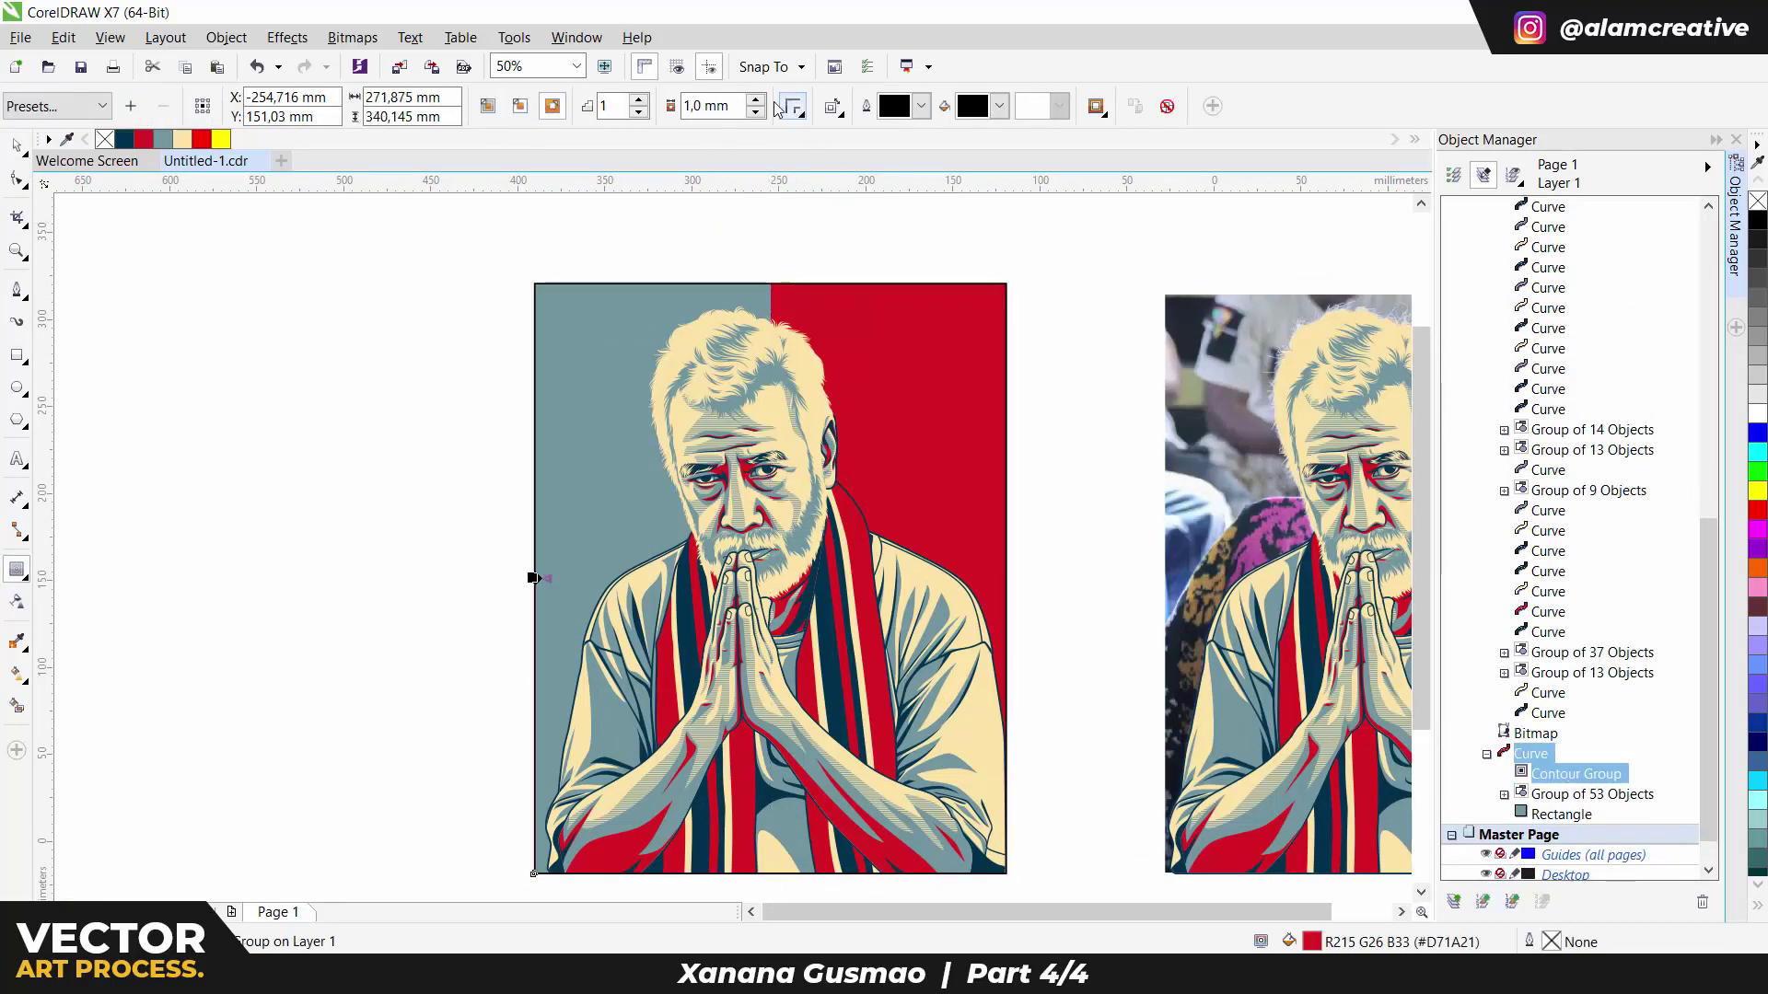
left_click(757, 99)
Step: Fill the separated contour border with the cream sampled from the portrait
key("i")
left_click(828, 386)
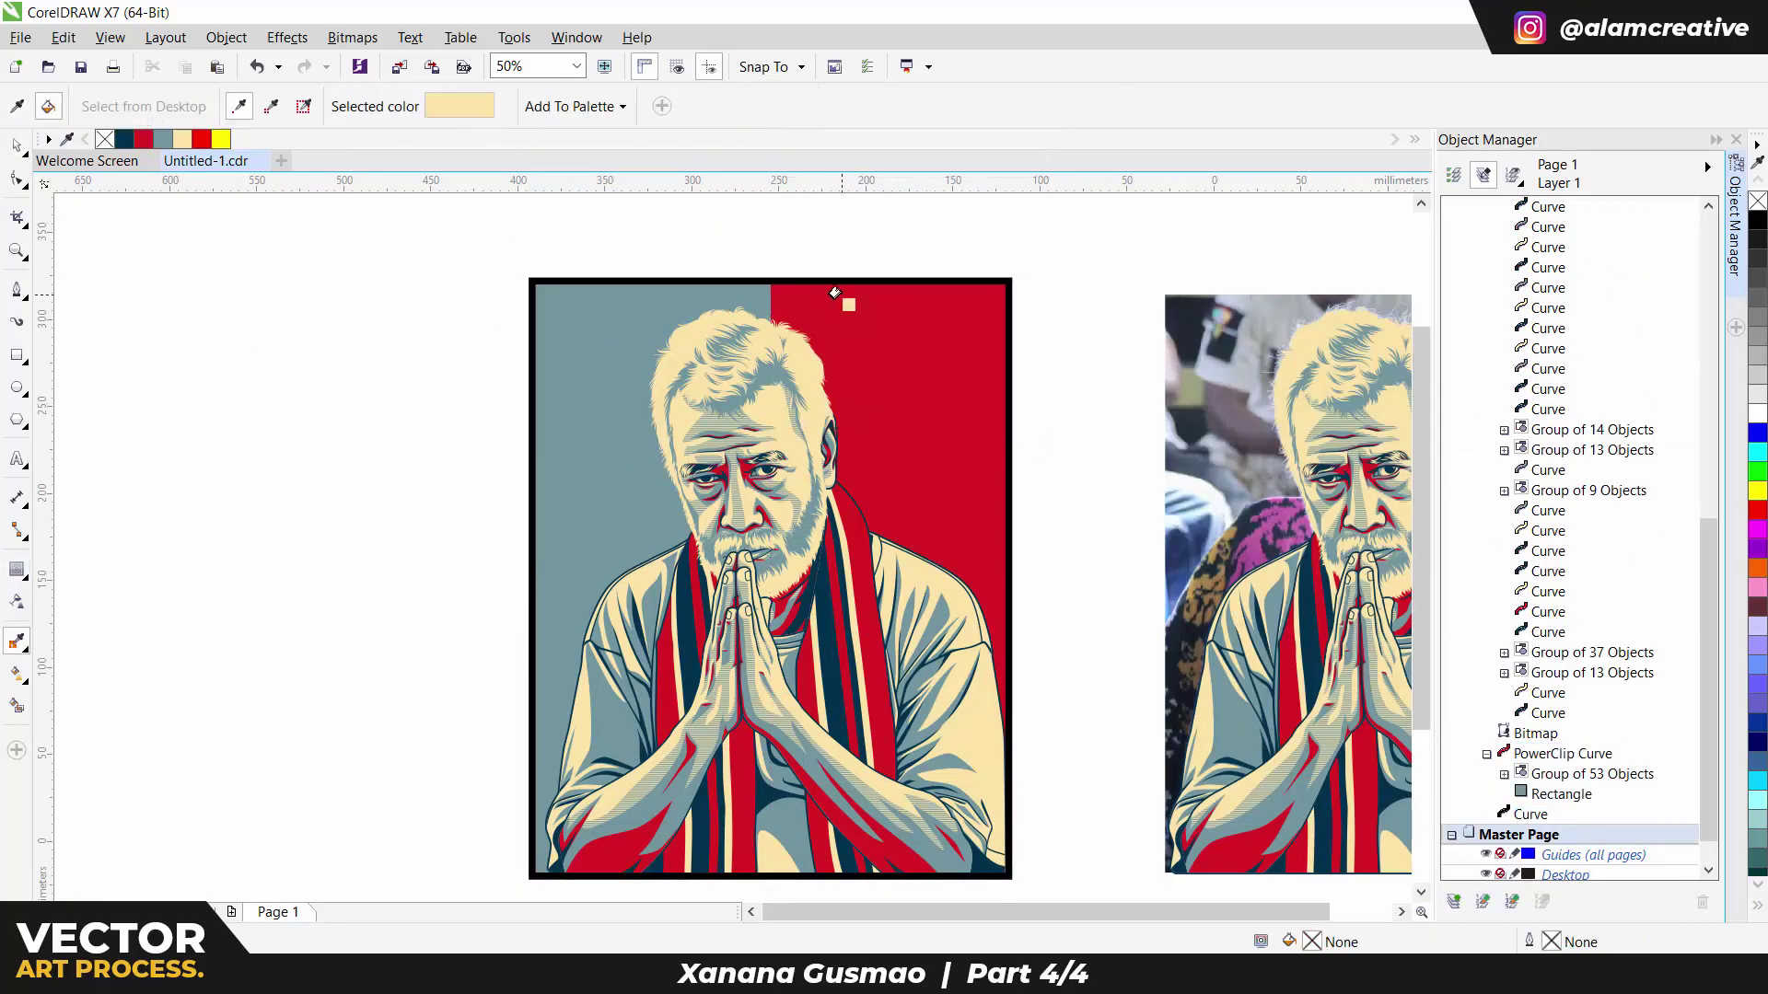
scroll(840, 291, "up", 1)
left_click(858, 261)
key("space")
scroll(858, 261, "down", 1)
scroll(1132, 860, "up", 1)
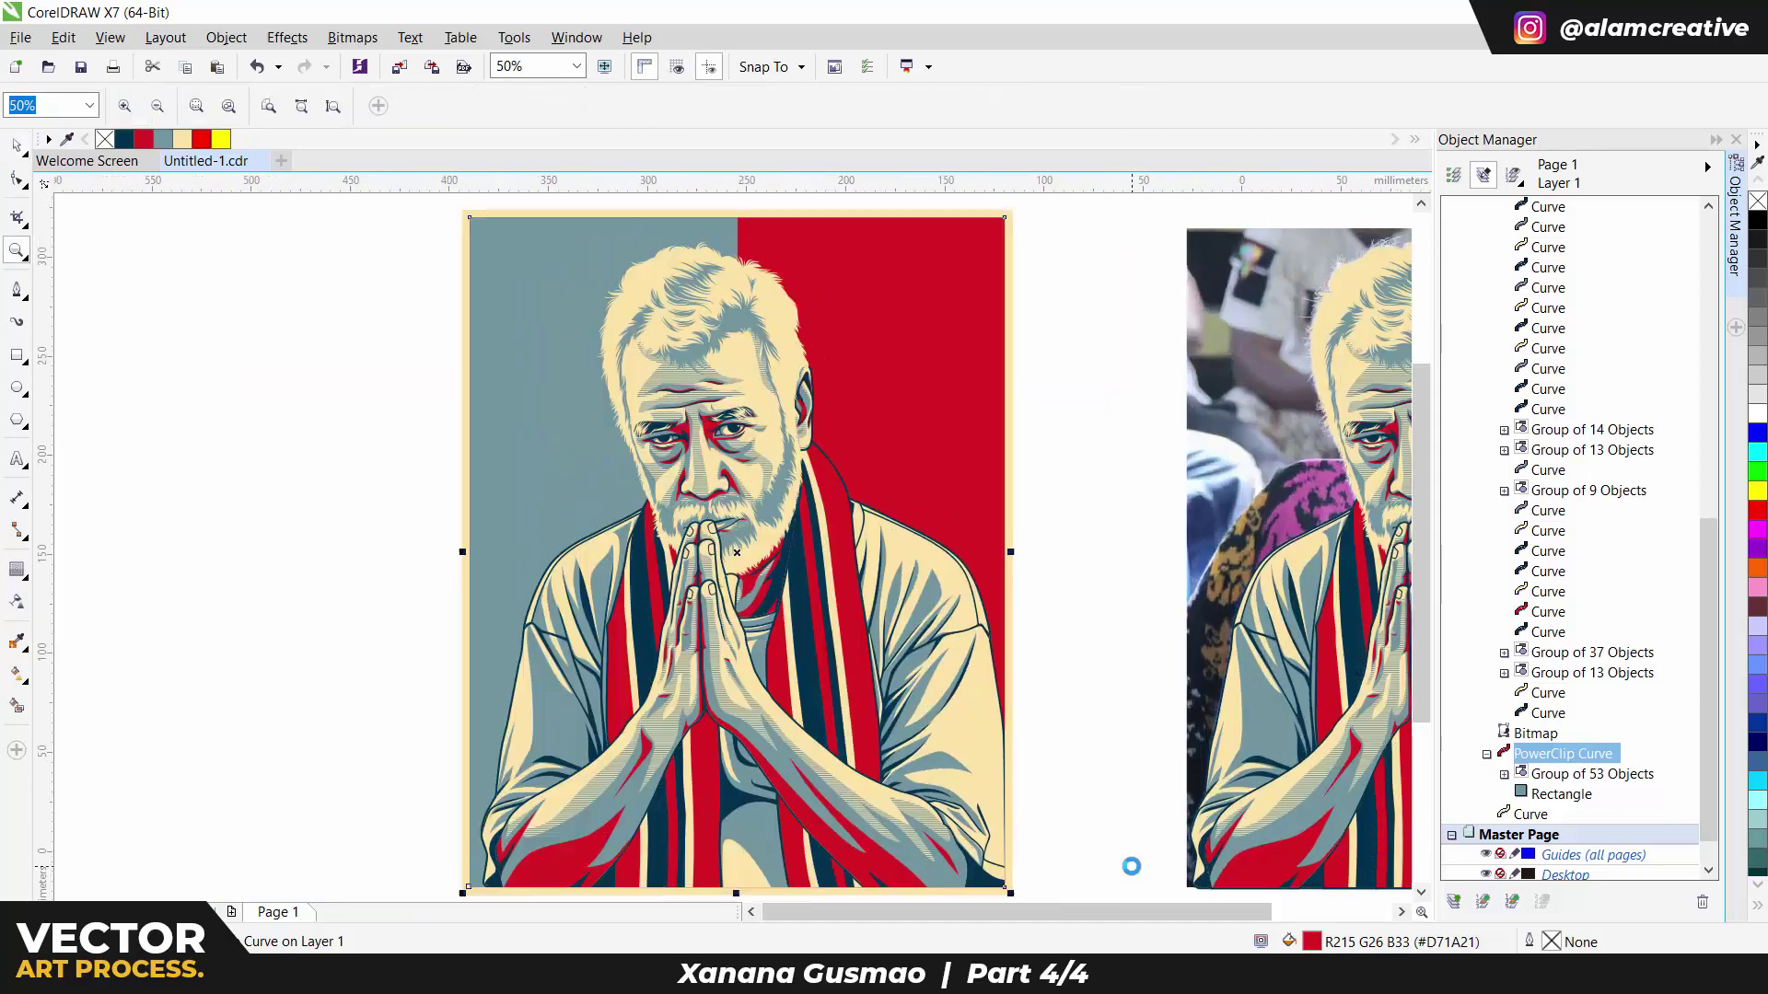
scroll(1080, 669, "down", 1)
left_click_drag(1080, 669, 1105, 702)
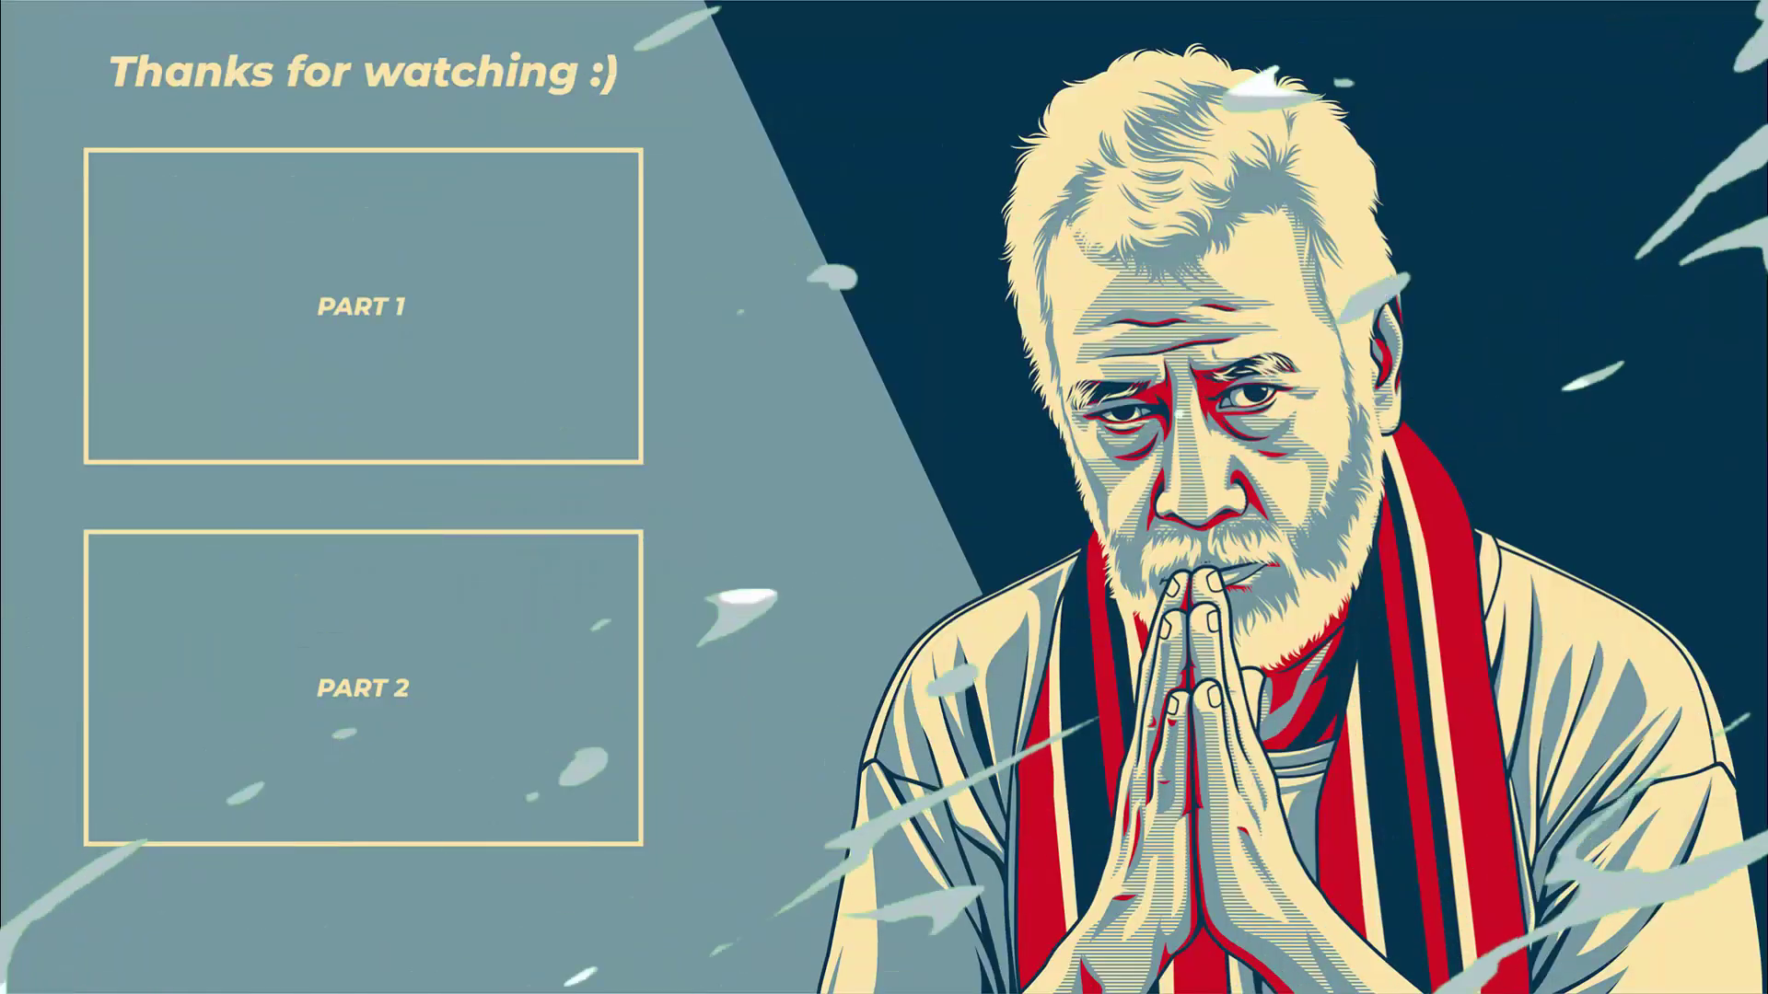